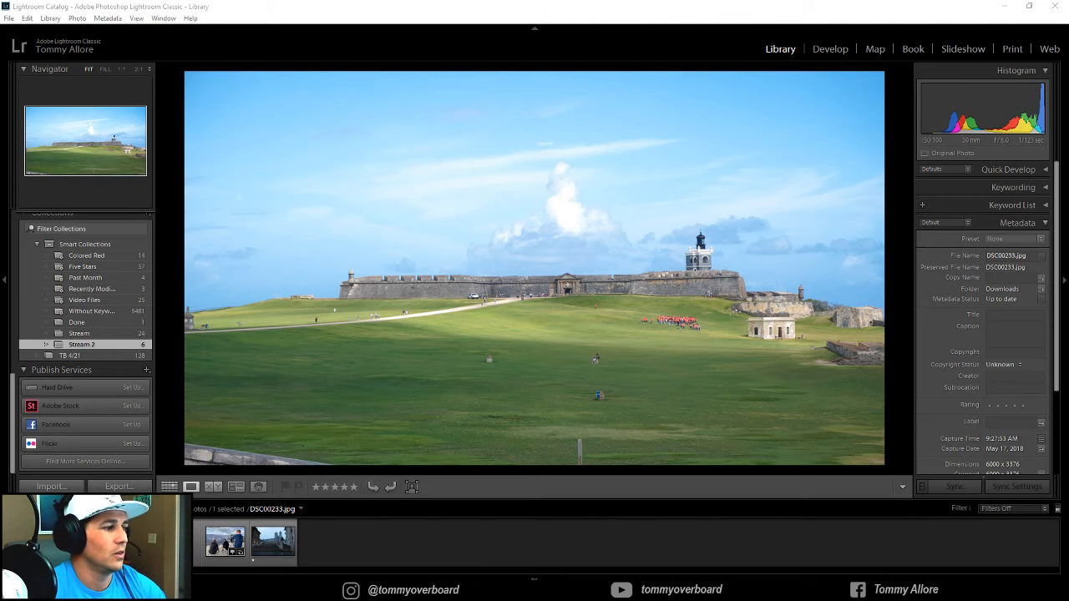
Open the fort photo for developing and enlarge its view by hiding the filmstrip, the navigator side and the module picker
{"action": "left_click", "coordinate": [477, 576]}
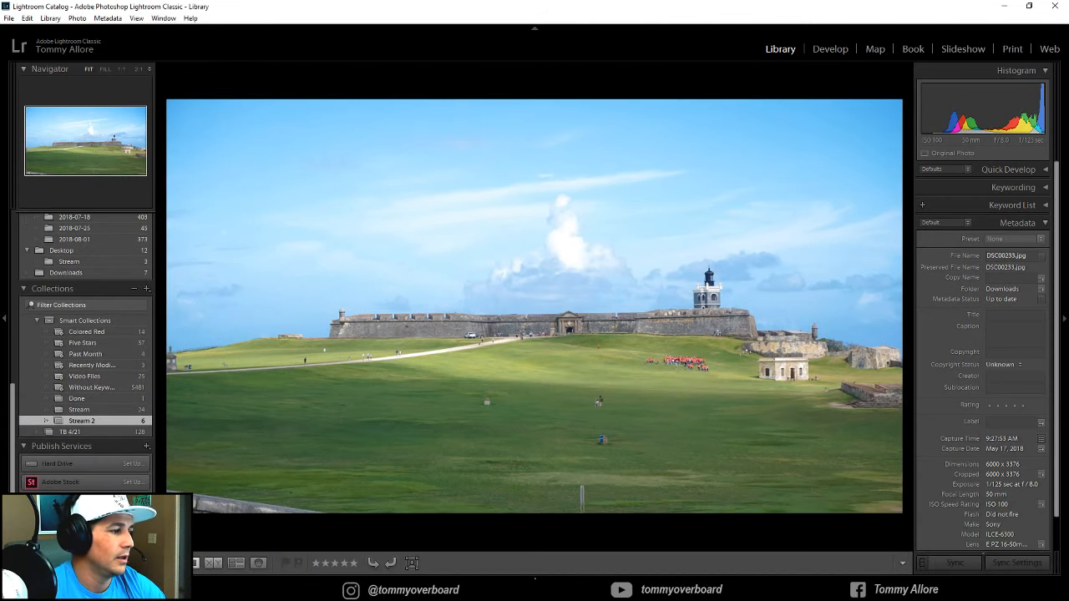
{"action": "left_click", "coordinate": [4, 316]}
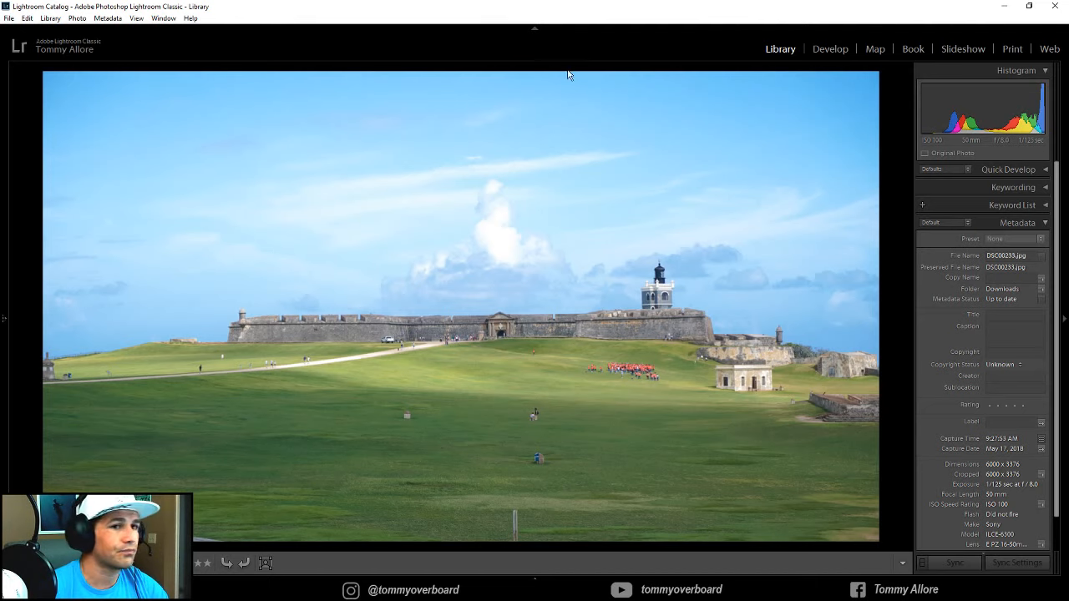
{"action": "left_click", "coordinate": [823, 50]}
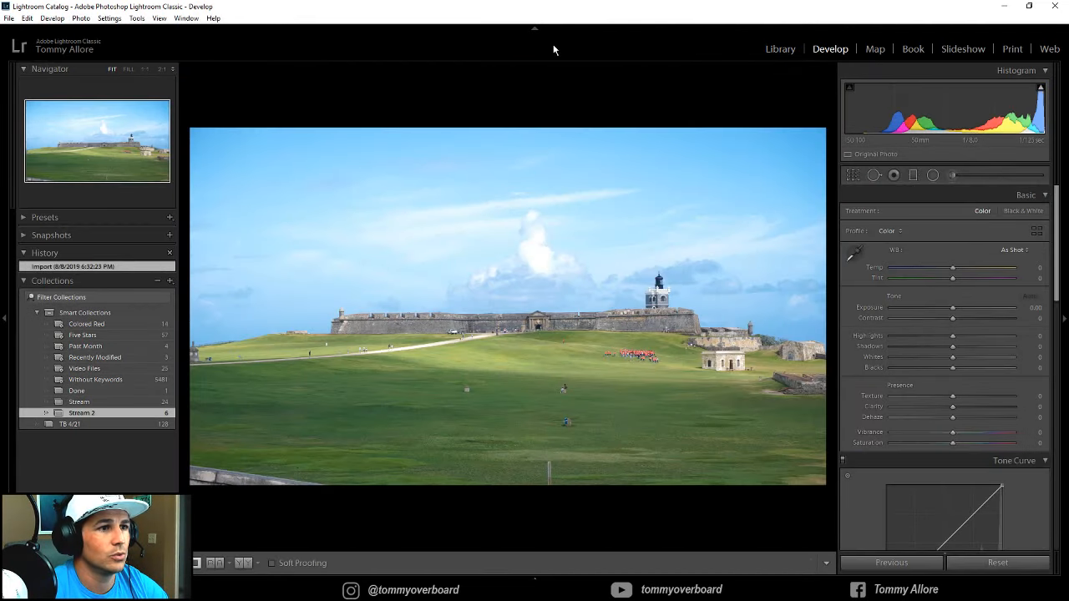
{"action": "left_click", "coordinate": [536, 30]}
{"action": "left_click", "coordinate": [9, 298]}
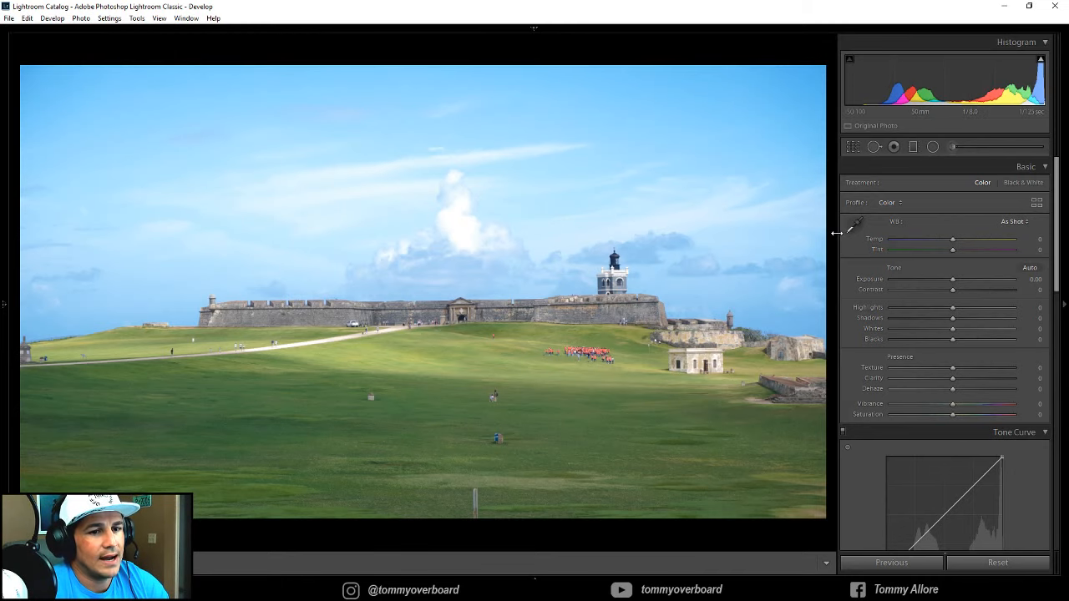
{"action": "left_click_drag", "start_coordinate": [897, 228], "coordinate": [959, 229]}
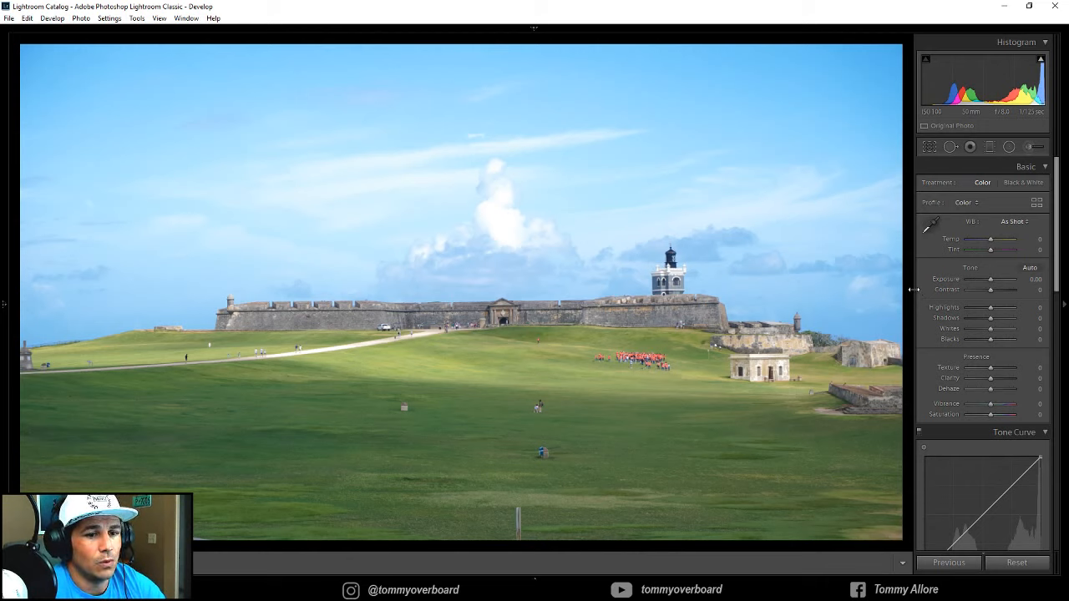
{"action": "left_click_drag", "start_coordinate": [914, 288], "coordinate": [837, 294]}
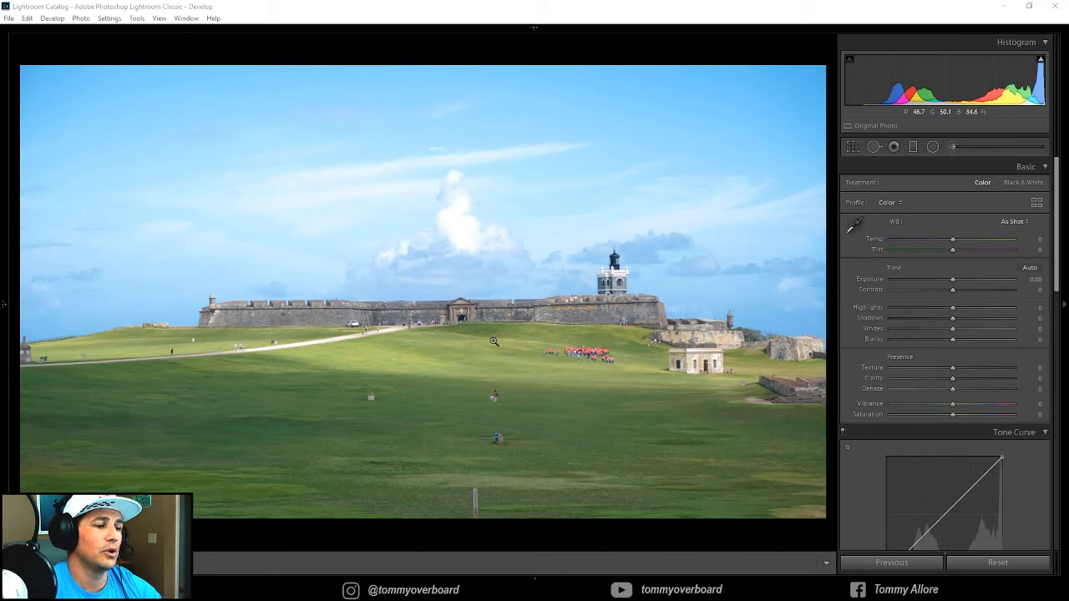
Enable Remove Chromatic Aberration and Enable Profile Corrections for the photo, leaving only the Basic adjustments expanded
{"action": "right_click", "coordinate": [1031, 171]}
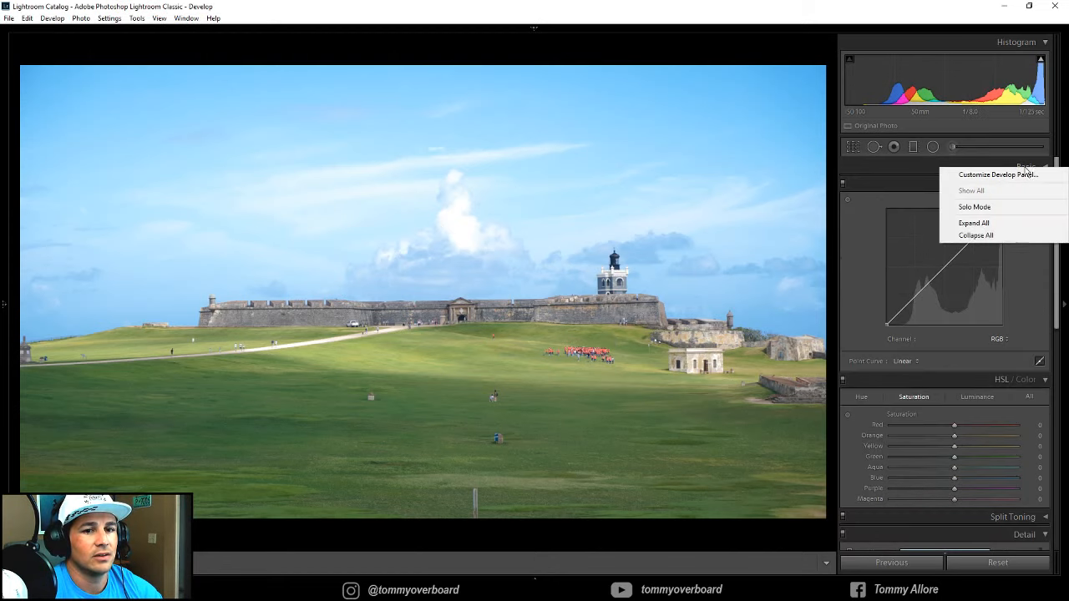
{"action": "left_click", "coordinate": [964, 235]}
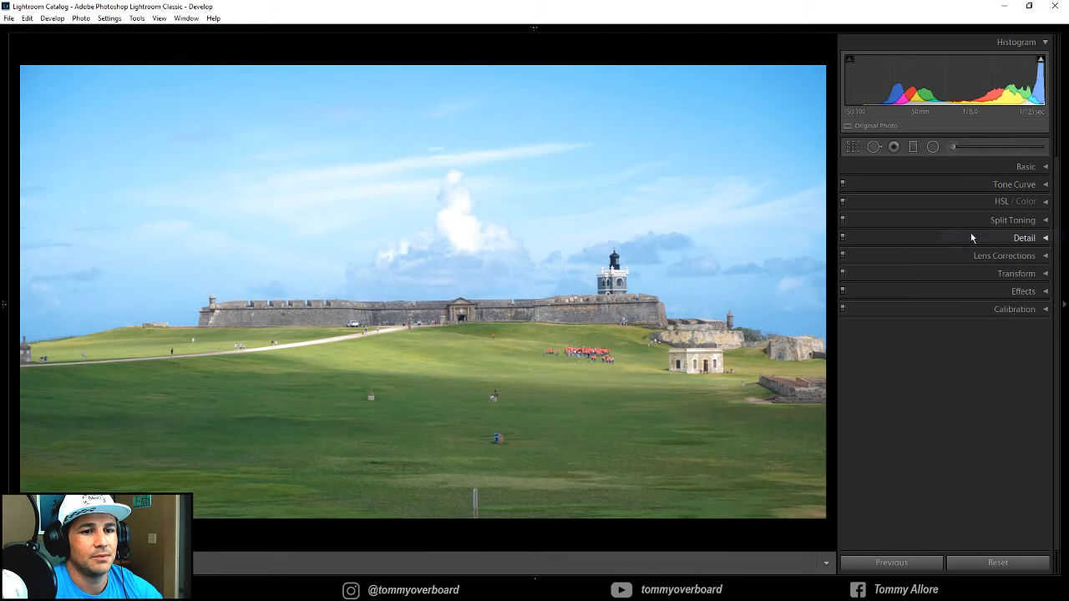
{"action": "left_click", "coordinate": [1031, 259]}
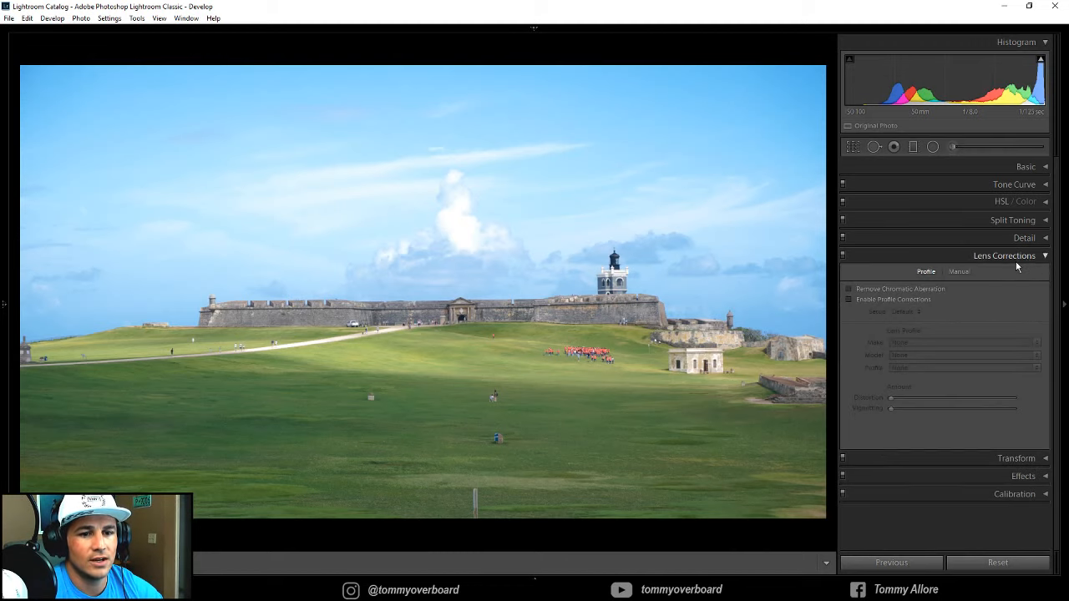
{"action": "left_click", "coordinate": [851, 290]}
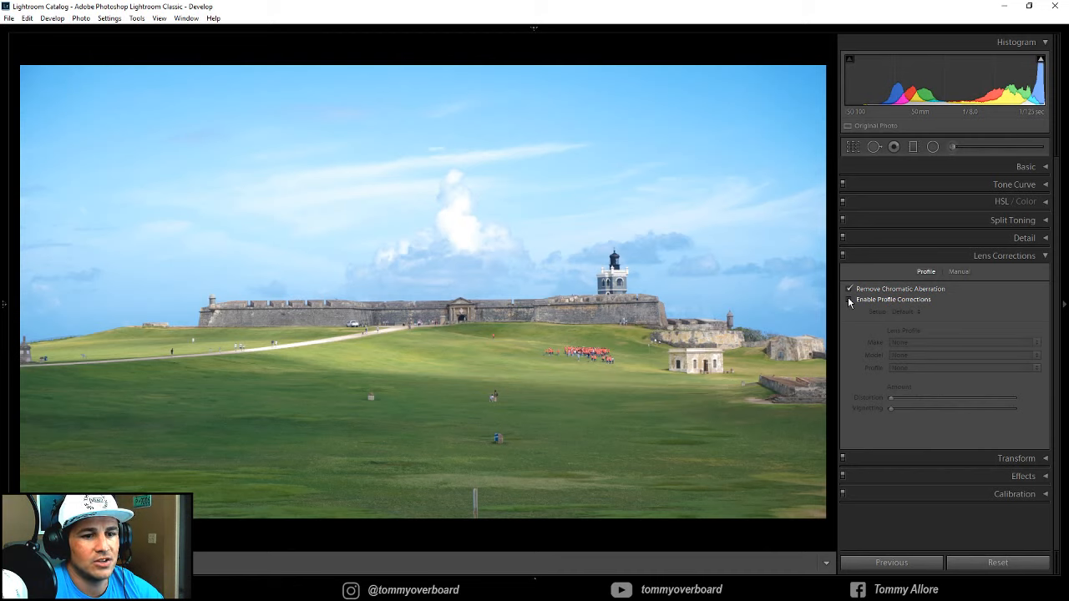
{"action": "left_click", "coordinate": [850, 299]}
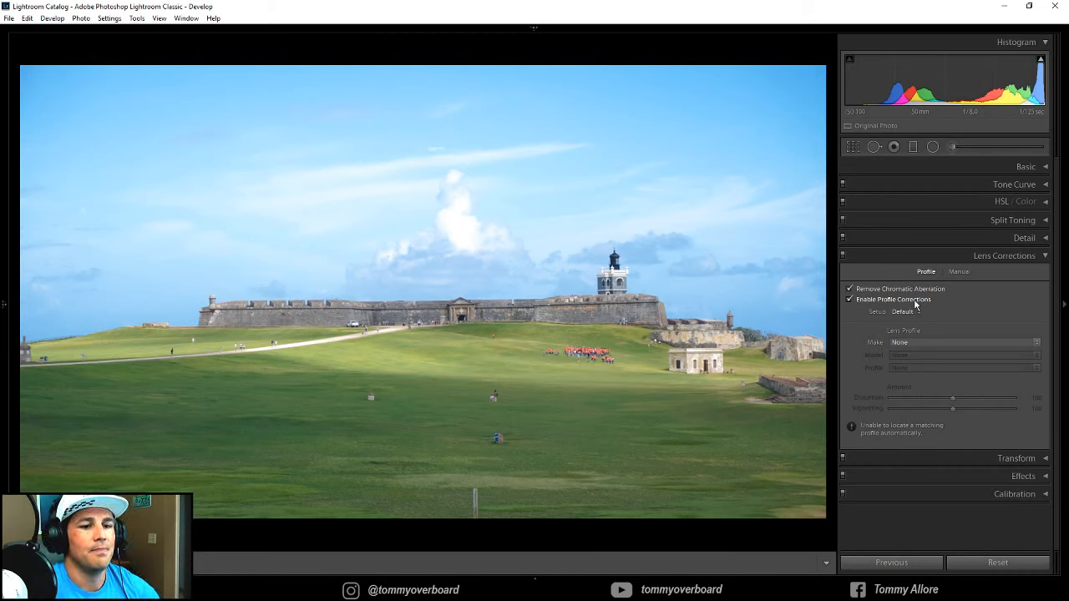
{"action": "left_click", "coordinate": [1046, 256]}
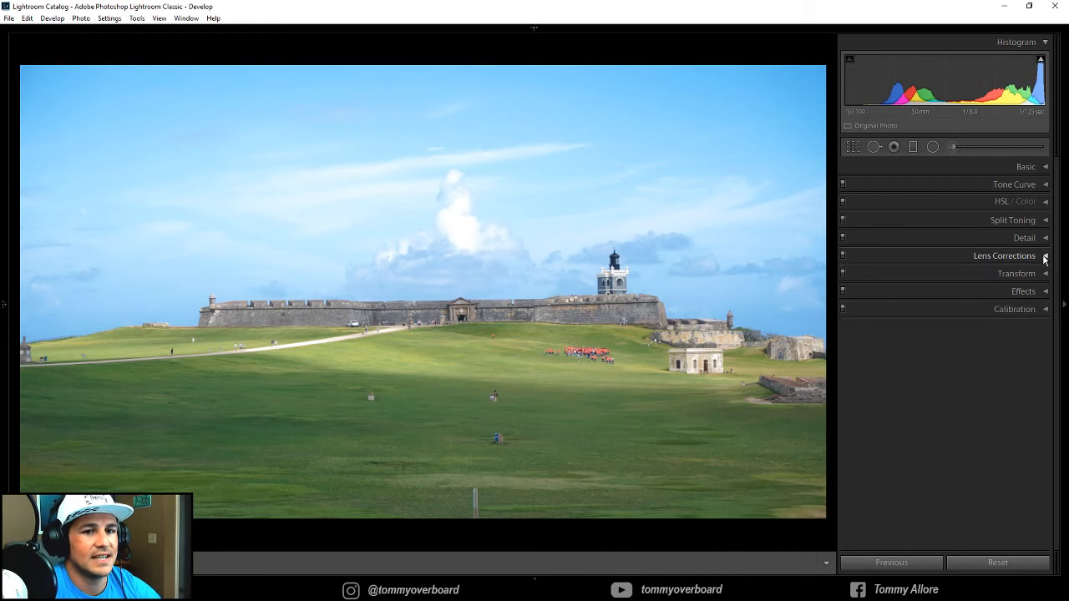
{"action": "left_click", "coordinate": [1046, 167]}
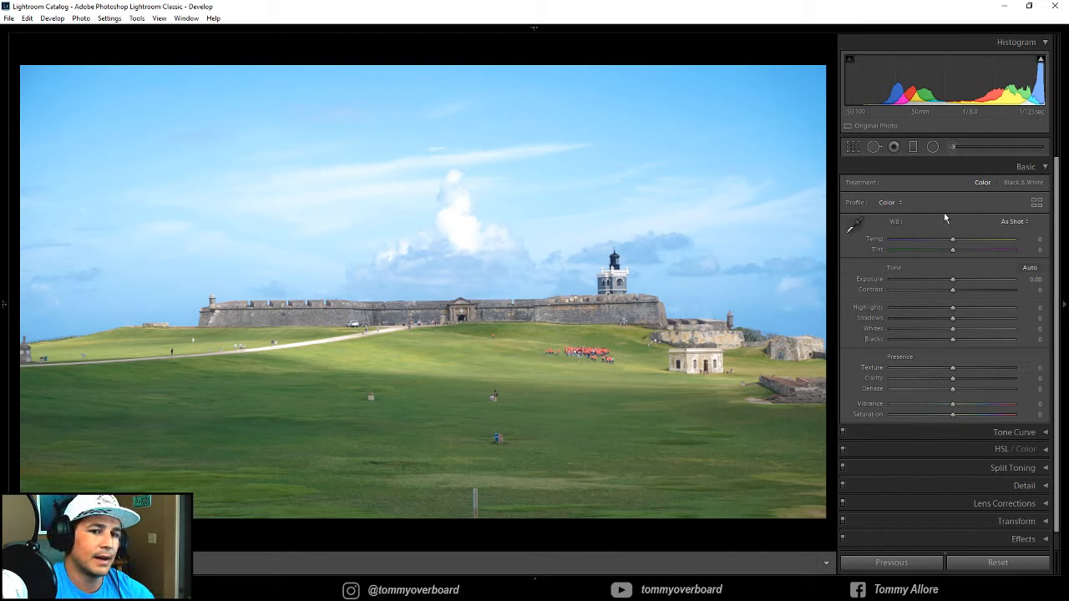
Try the Auto white balance on the photo and restore As Shot
{"action": "left_click", "coordinate": [1013, 222]}
{"action": "left_click", "coordinate": [990, 249]}
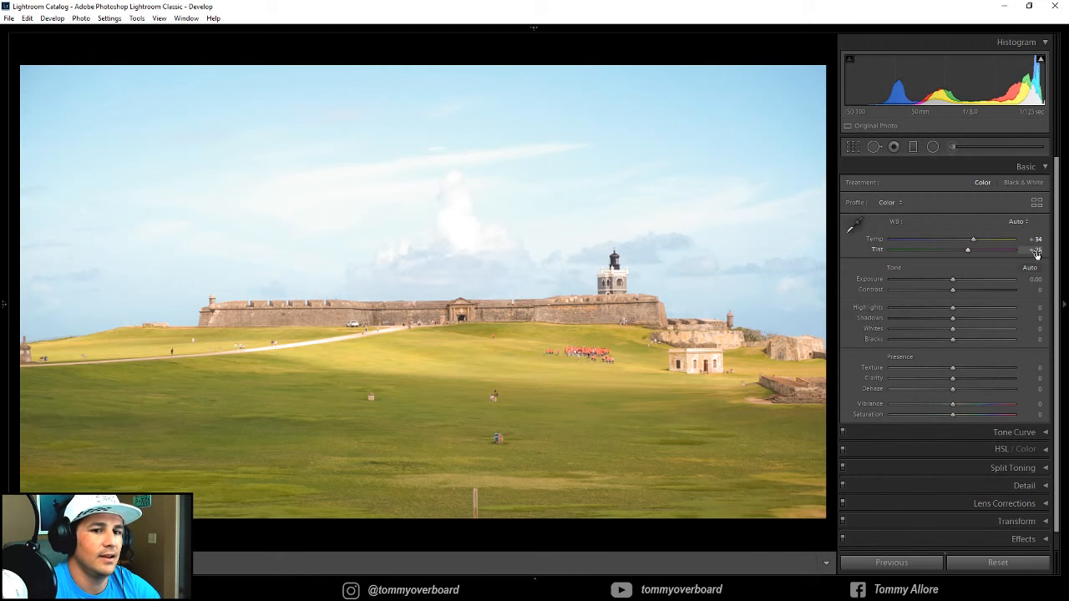
{"action": "left_click", "coordinate": [1020, 221]}
{"action": "left_click", "coordinate": [989, 234]}
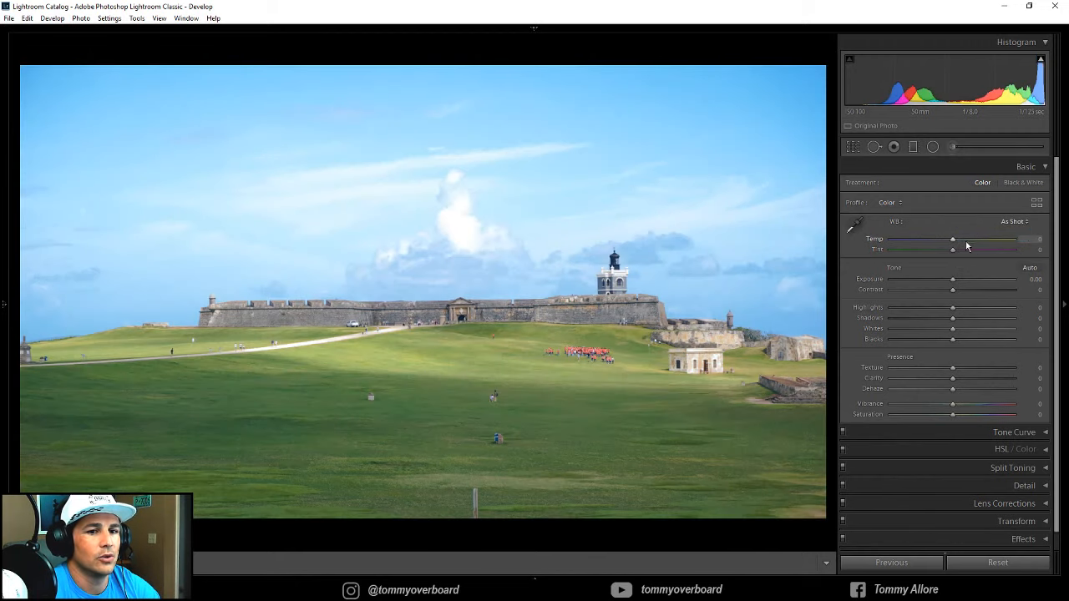
Warm the white balance to Temp +10 and Tint +5, and compare the photo with its unedited version
{"action": "left_click_drag", "start_coordinate": [955, 243], "coordinate": [960, 243]}
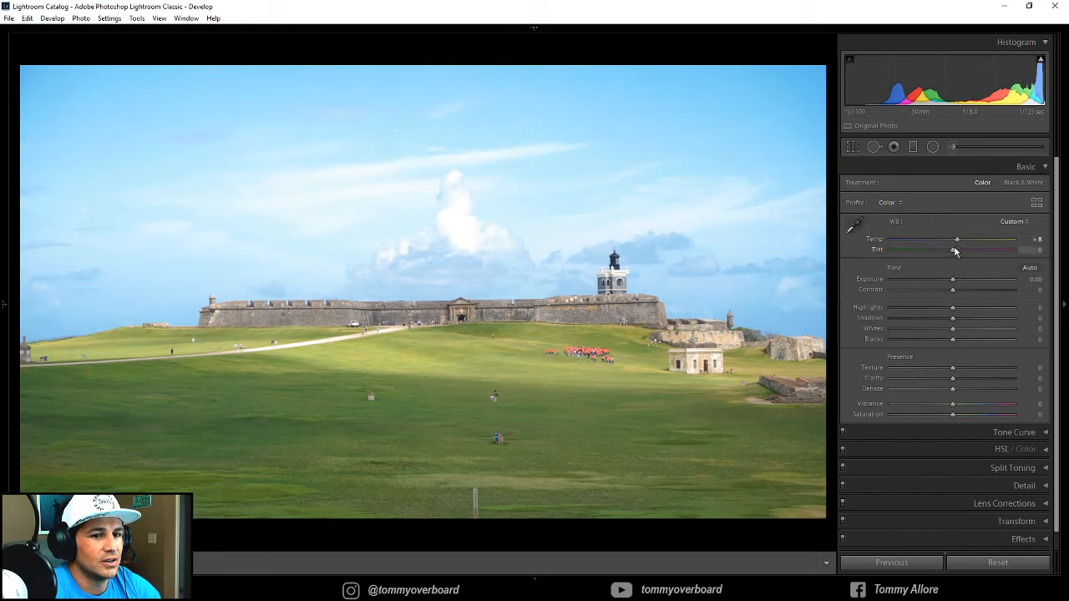
{"action": "left_click_drag", "start_coordinate": [955, 252], "coordinate": [961, 242]}
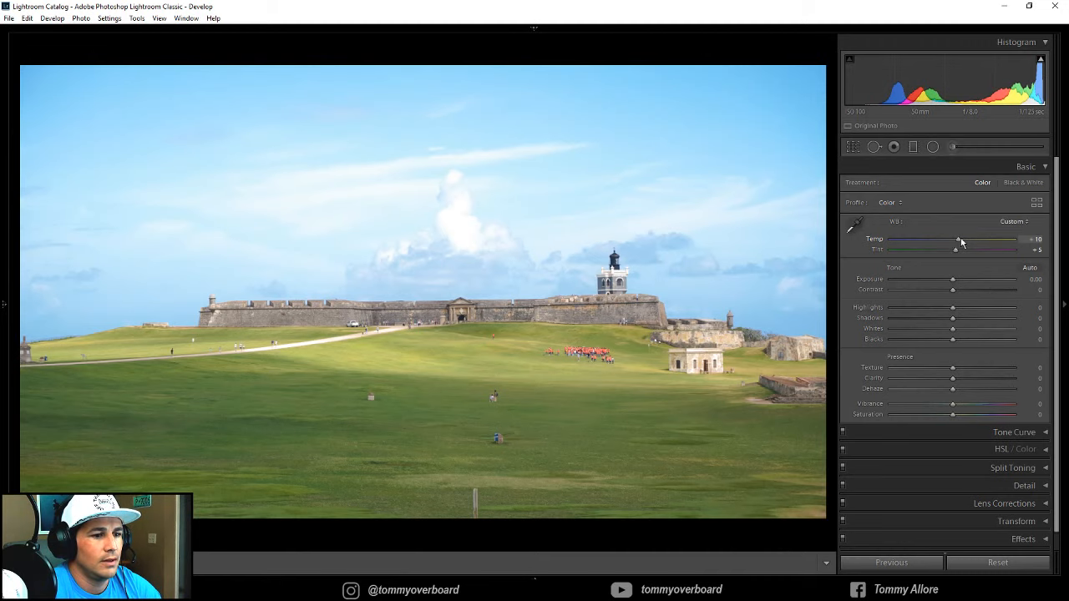
{"action": "key", "text": "backslash"}
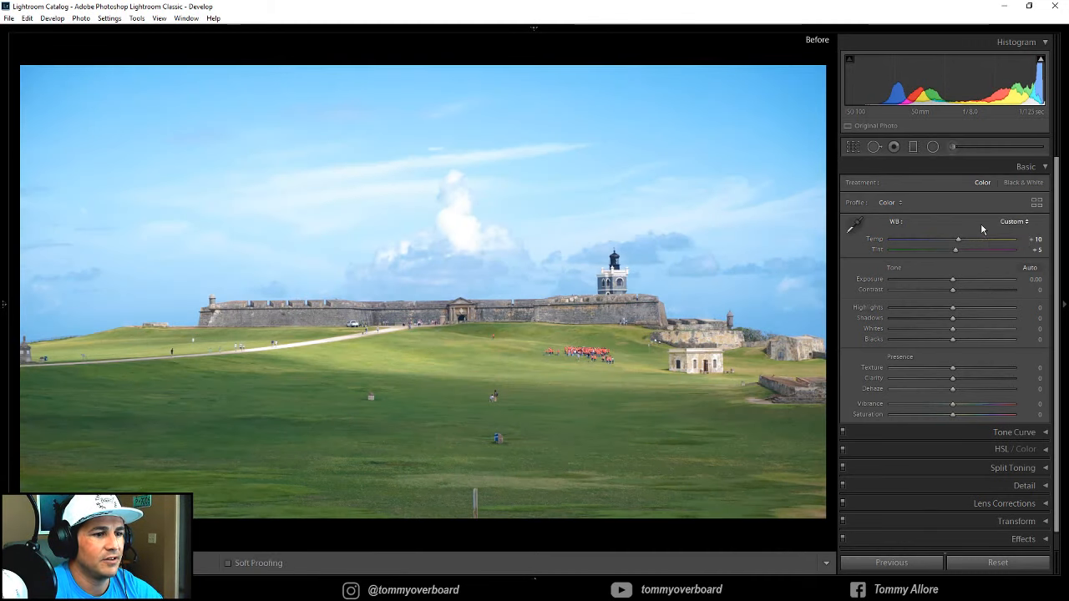
{"action": "key", "text": "backslash"}
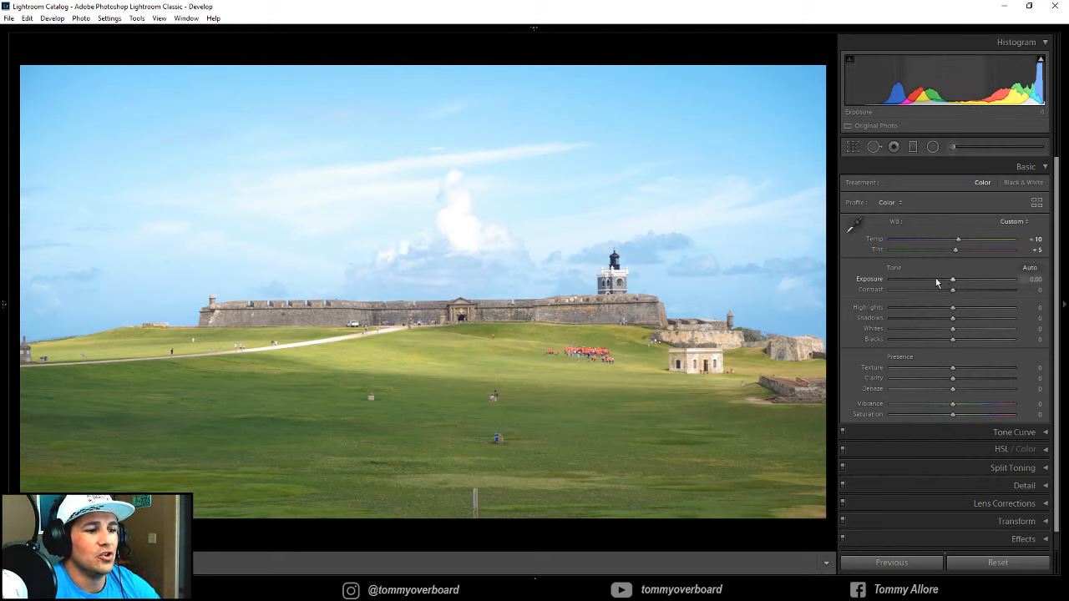
Darken the photo to an Exposure of -0.66, using the automatic exposure value as the starting point
{"action": "left_click_drag", "start_coordinate": [952, 282], "coordinate": [952, 282]}
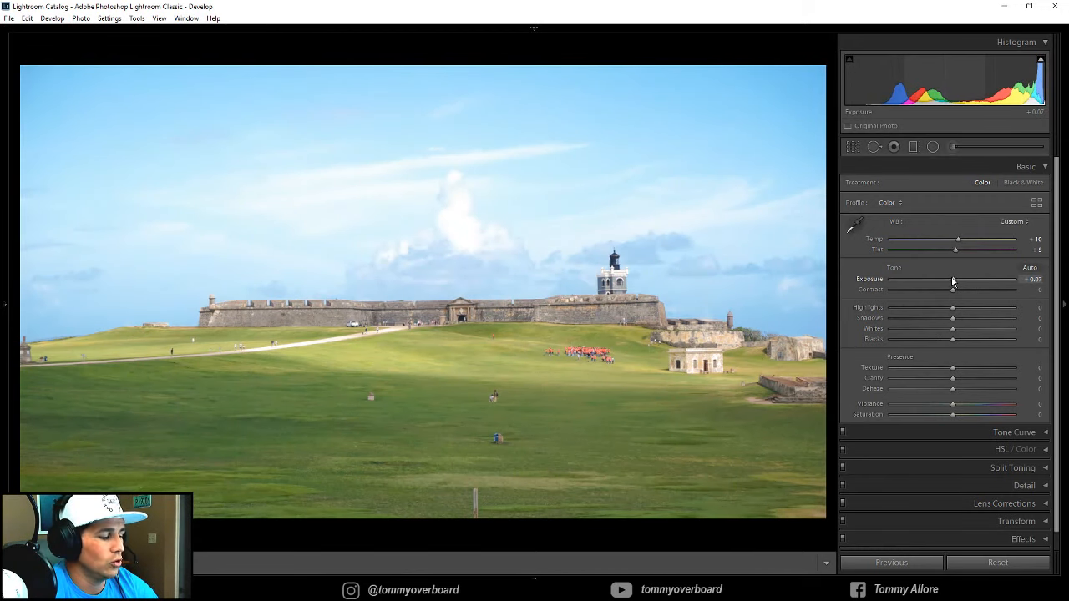
{"action": "double_click", "coordinate": [868, 282], "text": "shift"}
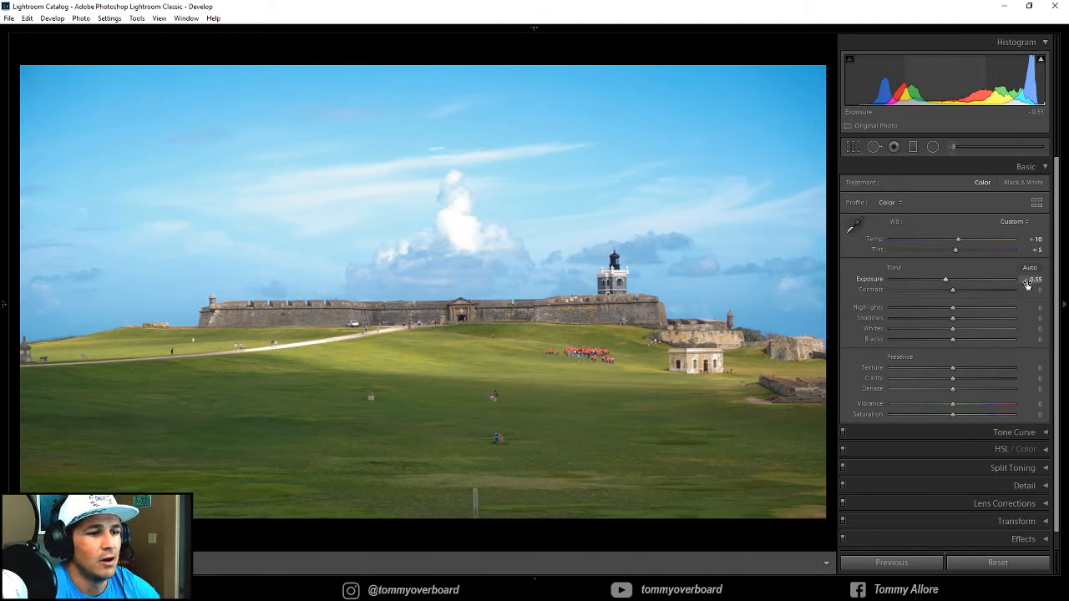
{"action": "left_click_drag", "start_coordinate": [947, 280], "coordinate": [946, 284]}
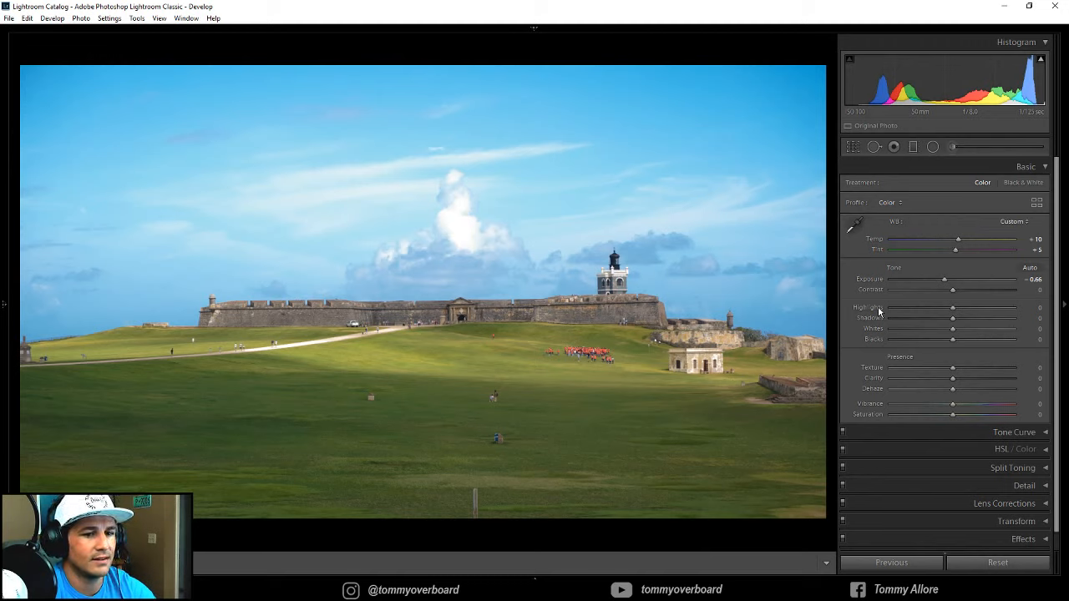
Reduce Highlights to -52 and apply the automatic Shadows value of +21
{"action": "left_click_drag", "start_coordinate": [876, 311], "coordinate": [814, 311]}
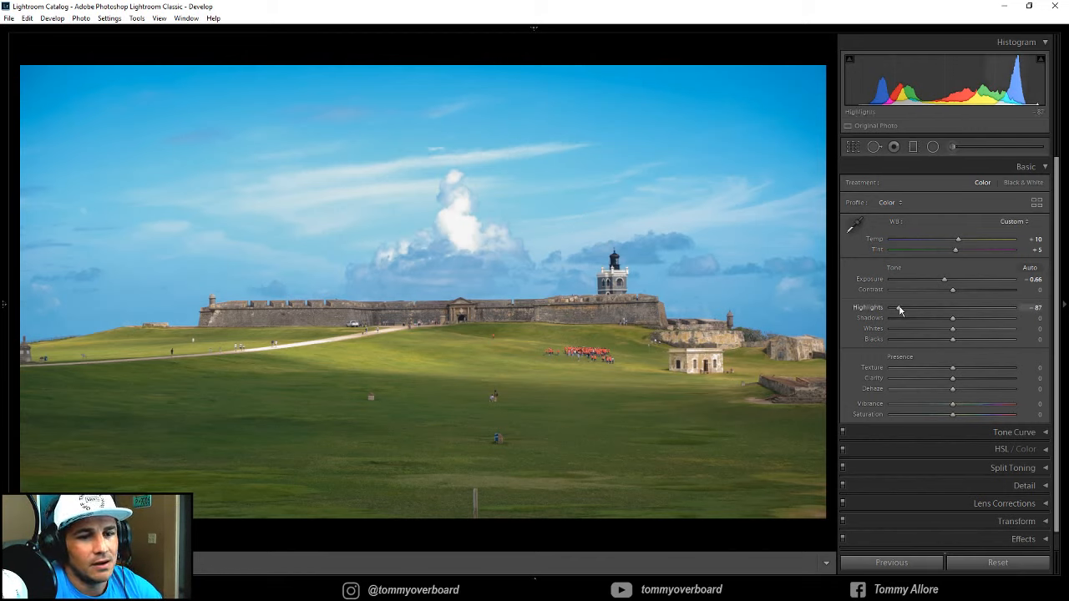
{"action": "left_click_drag", "start_coordinate": [900, 310], "coordinate": [922, 310]}
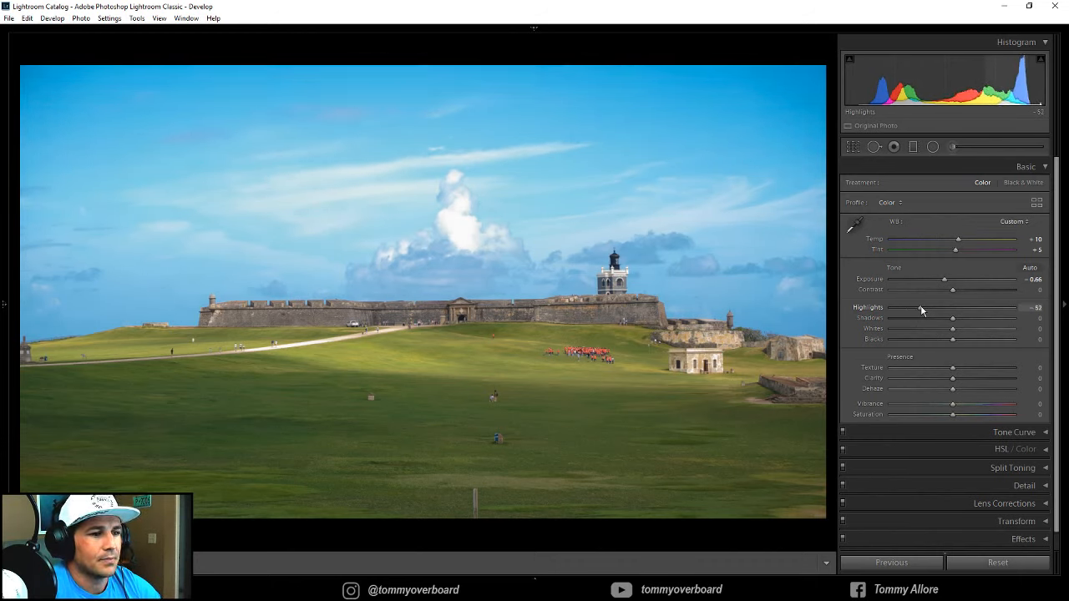
{"action": "double_click", "coordinate": [873, 320], "text": "shift"}
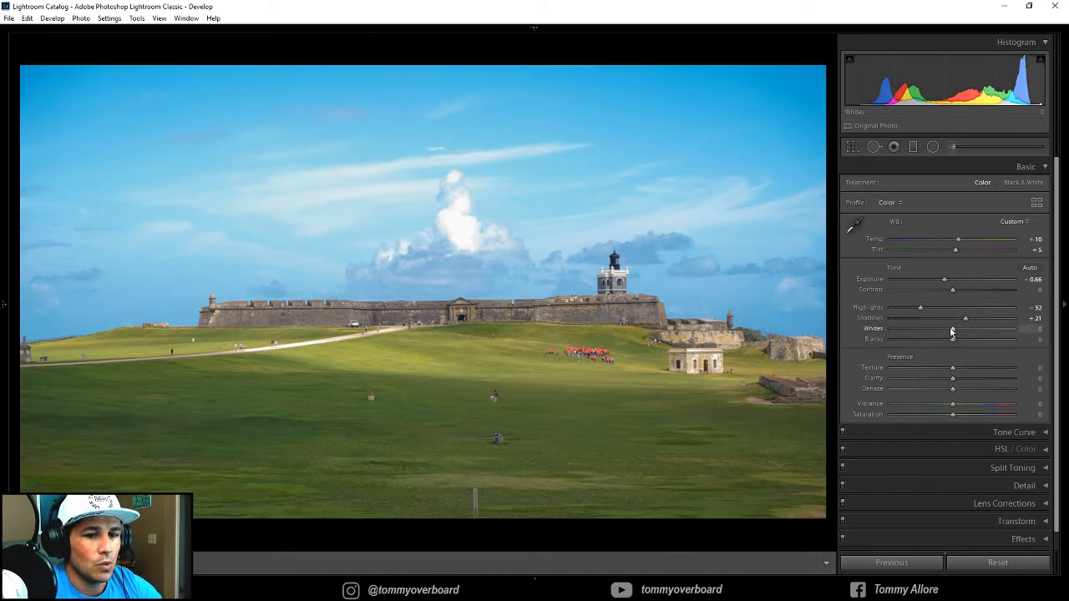
Set Whites to +17 after inspecting the bright cloud up close, and lower Blacks to -52
{"action": "left_click_drag", "start_coordinate": [955, 332], "coordinate": [961, 332]}
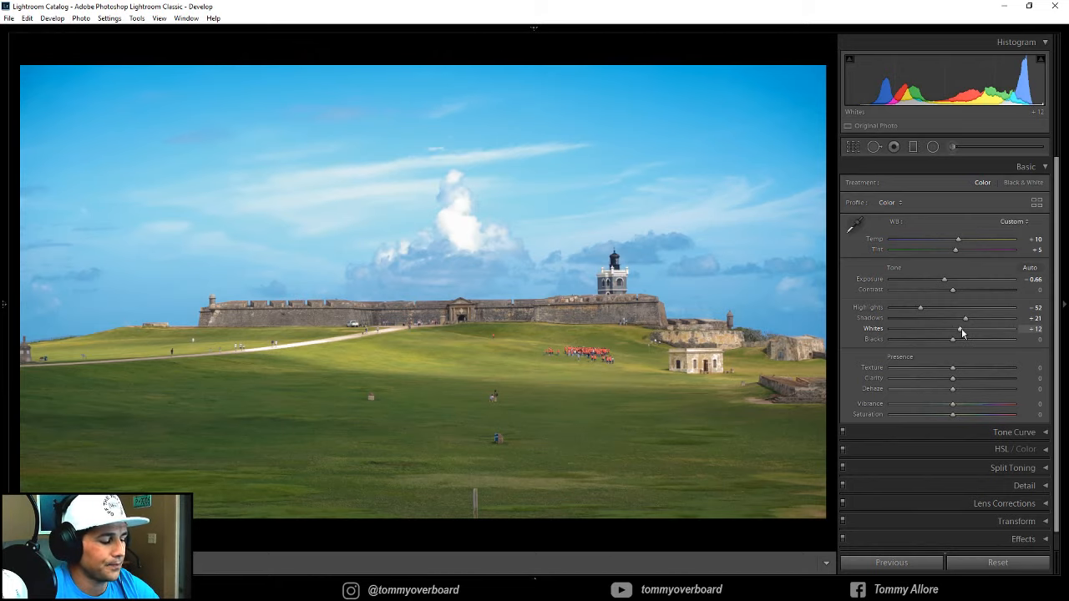
{"action": "left_click_drag", "start_coordinate": [962, 327], "coordinate": [969, 331]}
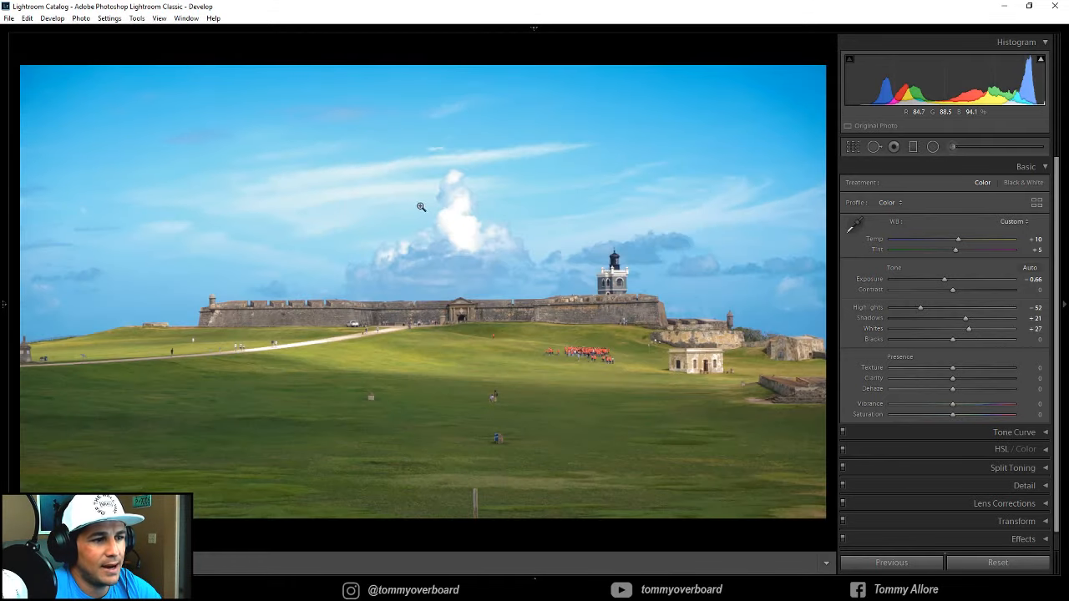
{"action": "left_click", "coordinate": [459, 231]}
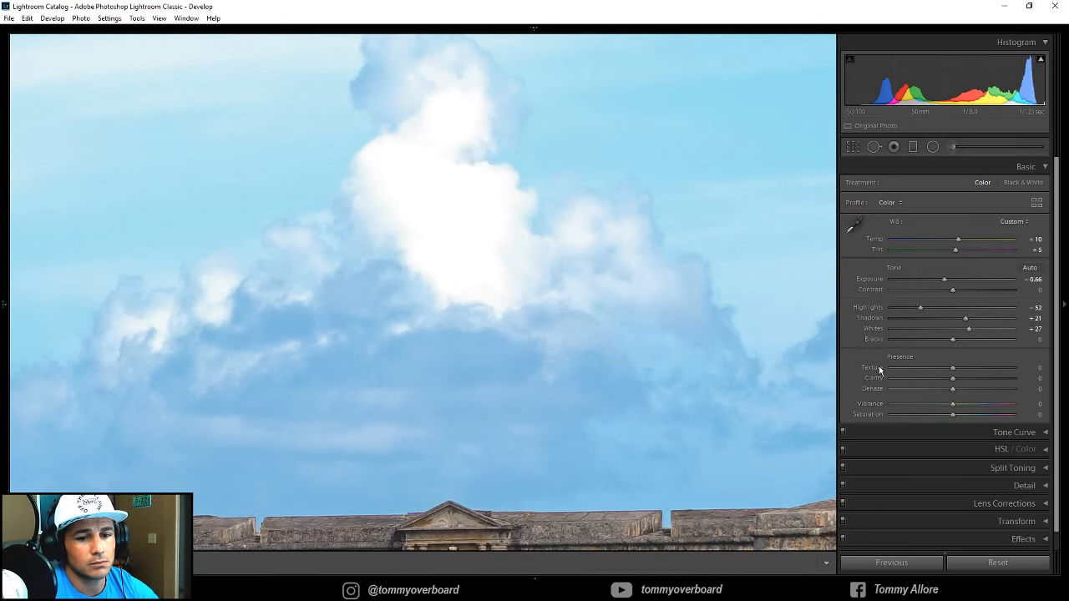
{"action": "left_click", "coordinate": [538, 257]}
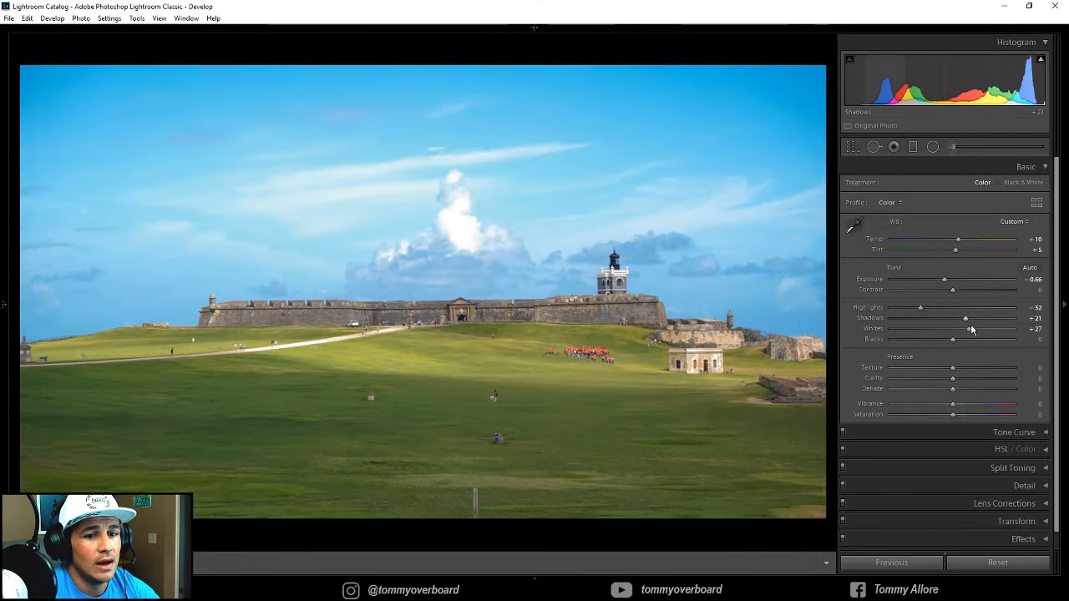
{"action": "left_click_drag", "start_coordinate": [968, 328], "coordinate": [963, 332]}
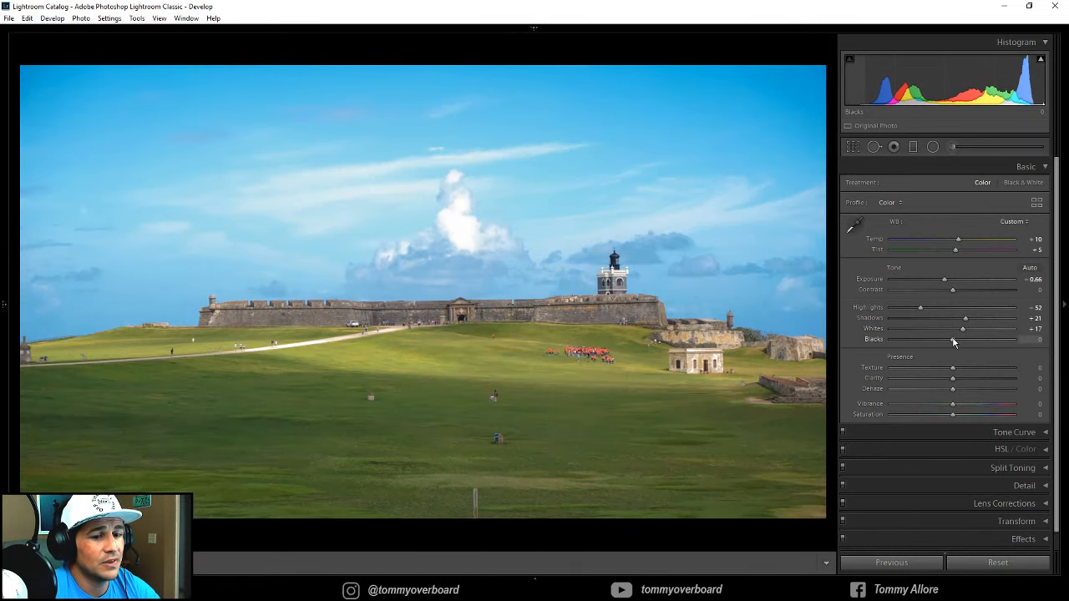
{"action": "key", "text": "alt"}
{"action": "left_click_drag", "start_coordinate": [953, 340], "coordinate": [921, 353]}
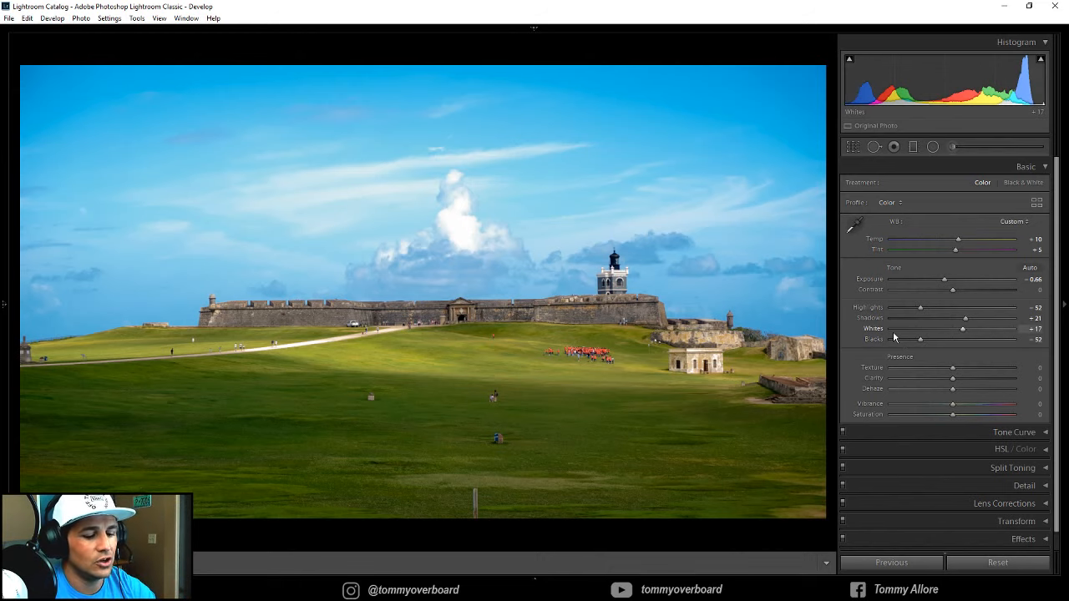
Compare the edit with the original photo and refine Exposure to -0.52 and Highlights to -70
{"action": "key", "text": "backslash"}
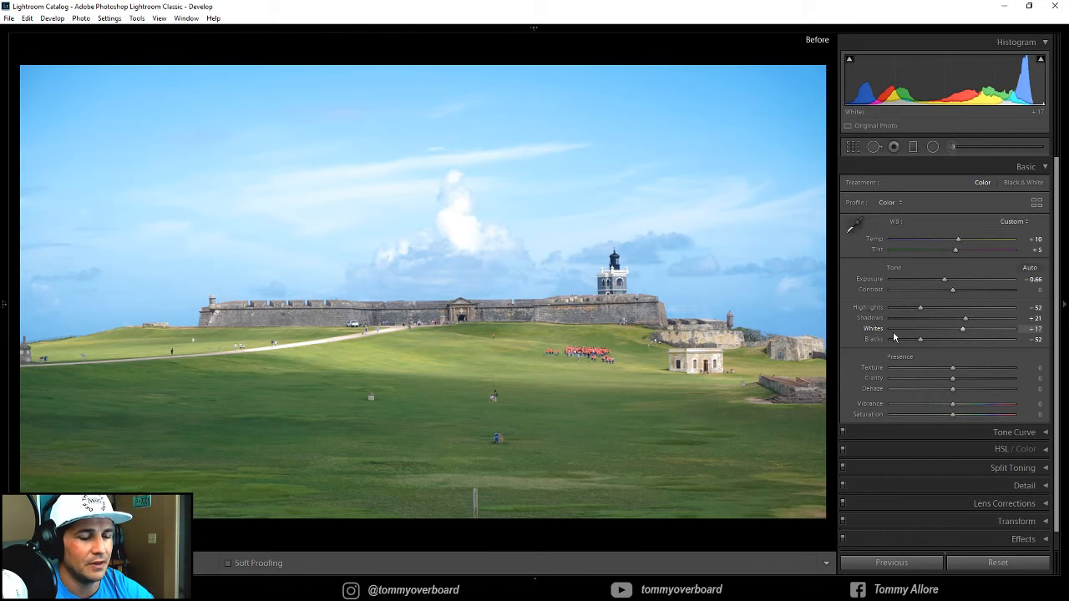
{"action": "key", "text": "backslash"}
{"action": "key", "text": "backslash"}
{"action": "key", "text": "backslash"}
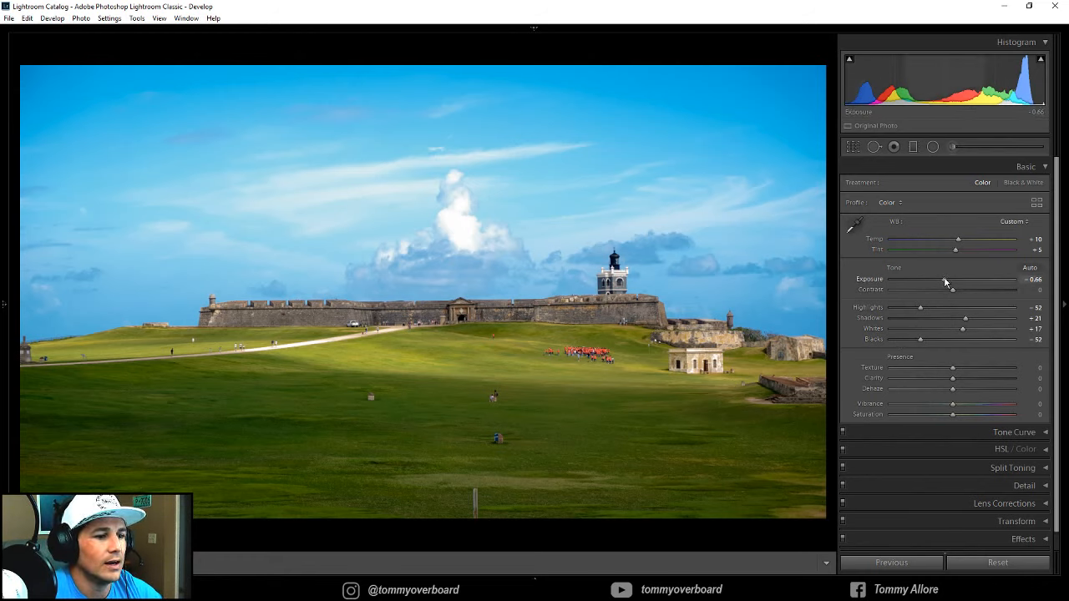
{"action": "left_click_drag", "start_coordinate": [943, 280], "coordinate": [946, 283]}
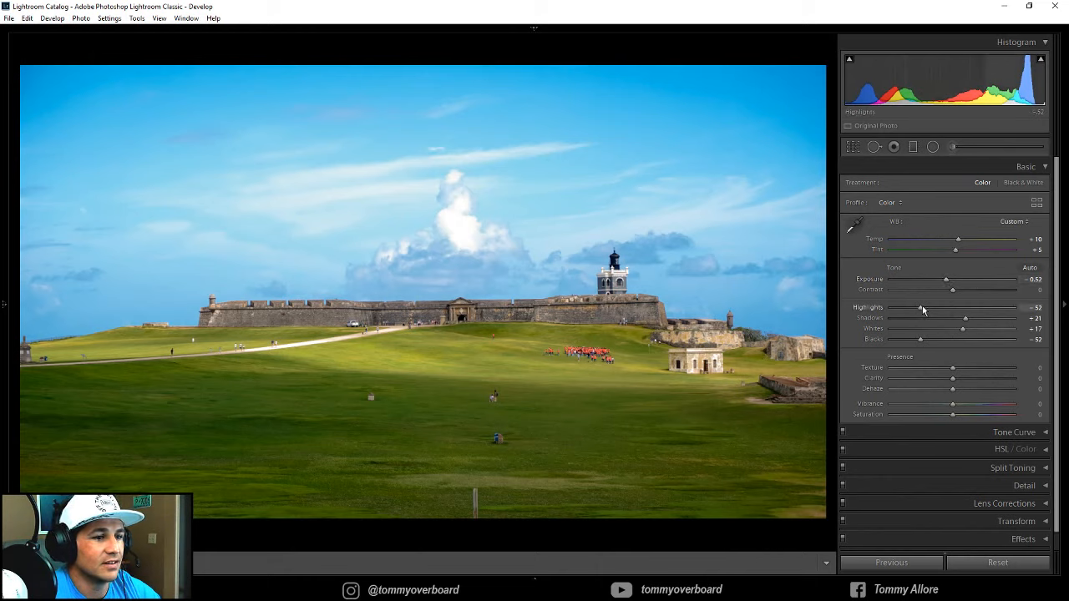
{"action": "left_click_drag", "start_coordinate": [923, 310], "coordinate": [911, 313]}
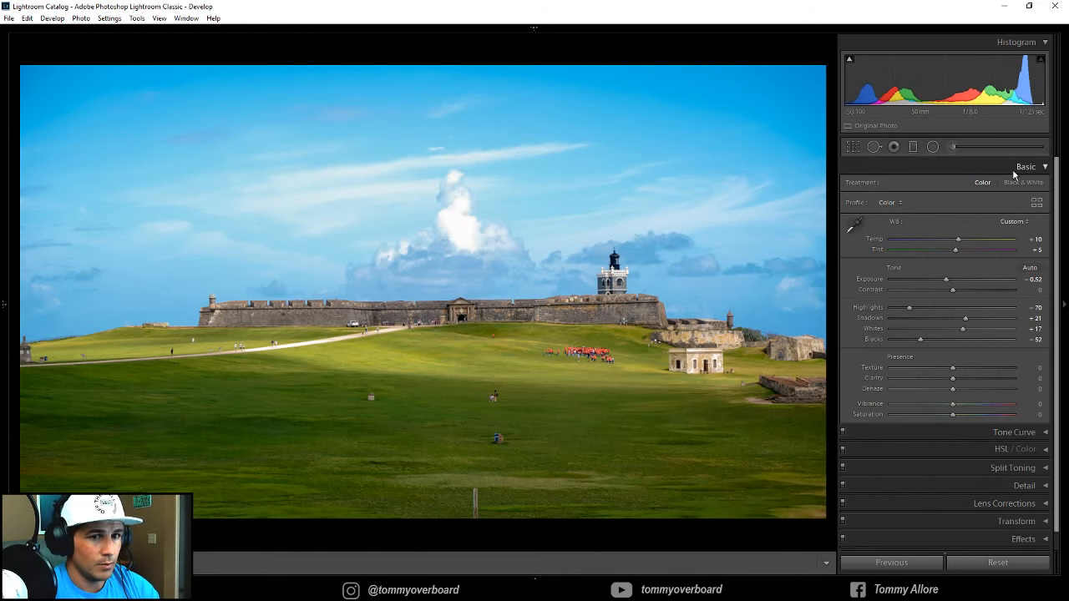
Straighten the photo by 0.29 degrees with a level reference line along the top of the fort wall
{"action": "left_click", "coordinate": [852, 147]}
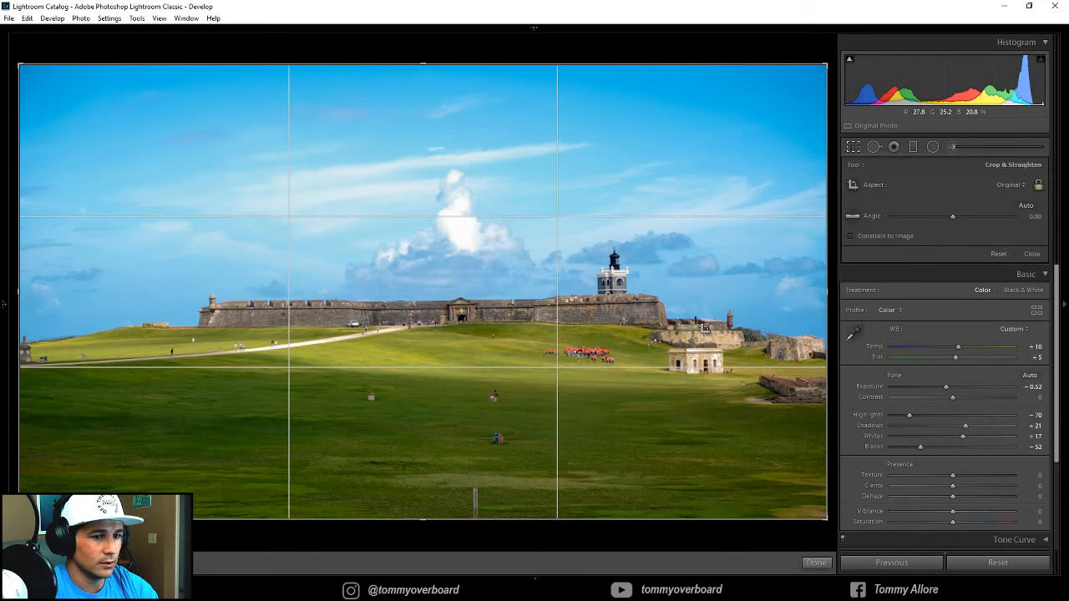
{"action": "left_click", "coordinate": [853, 216]}
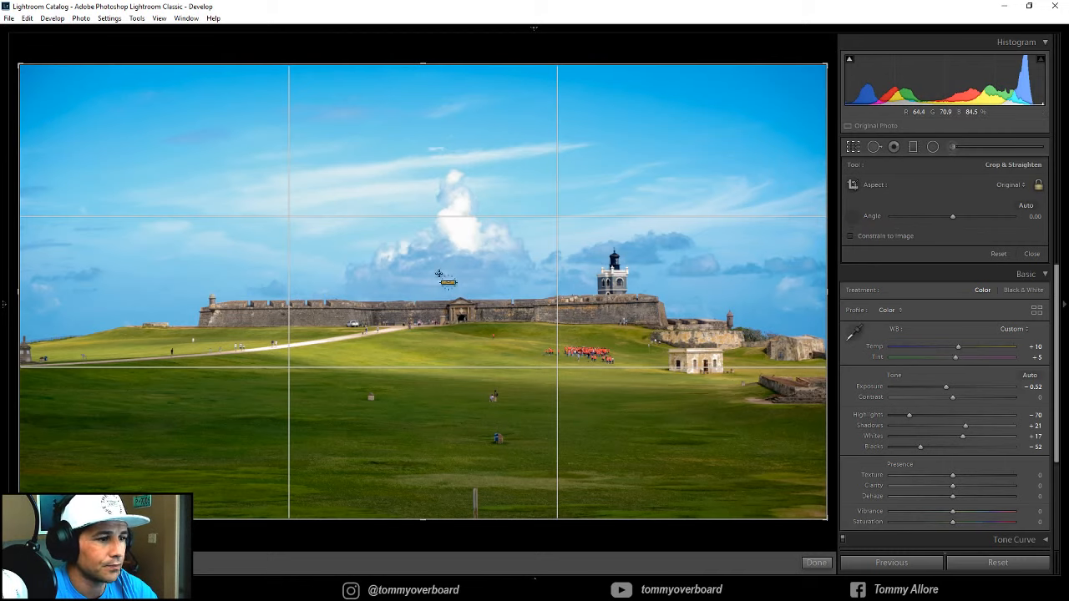
{"action": "left_click_drag", "start_coordinate": [231, 300], "coordinate": [566, 299]}
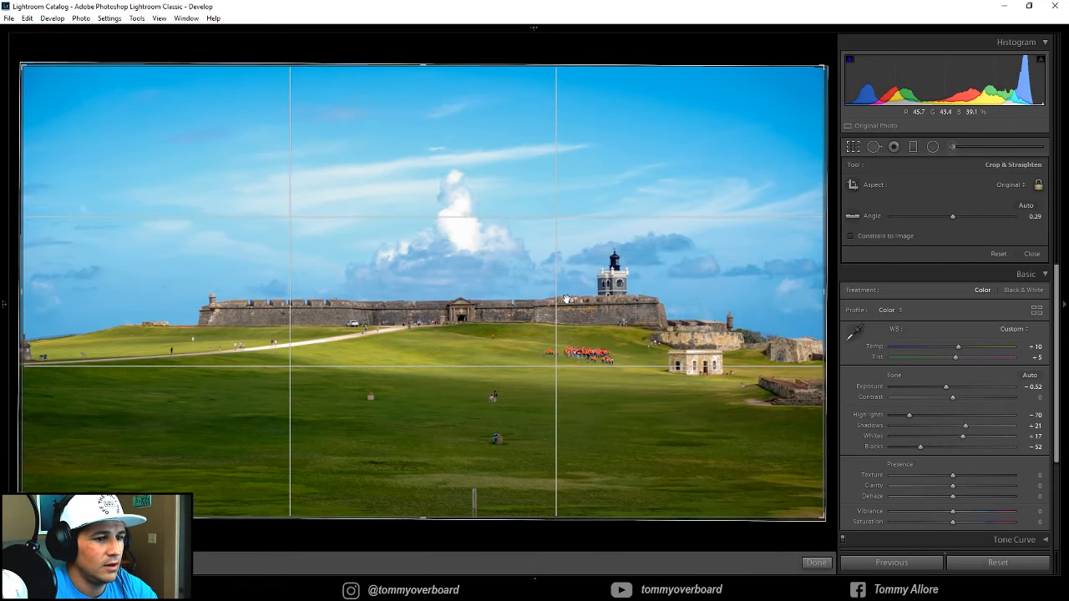
{"action": "key", "text": "Return"}
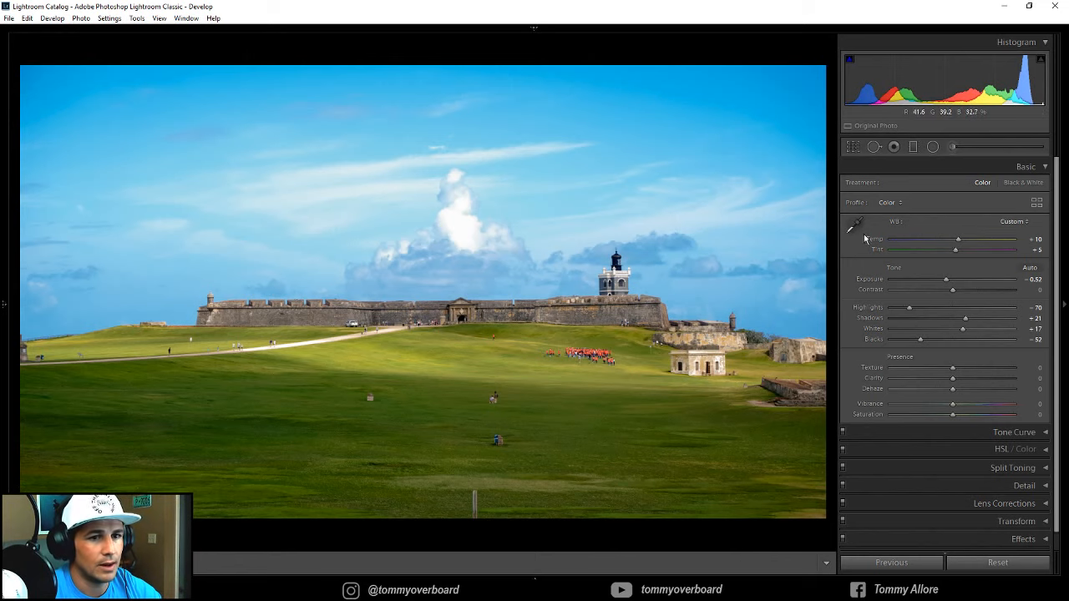
Crop the photo at its original aspect ratio to remove the post in the foreground grass, and adjust the vertical framing
{"action": "left_click", "coordinate": [852, 148]}
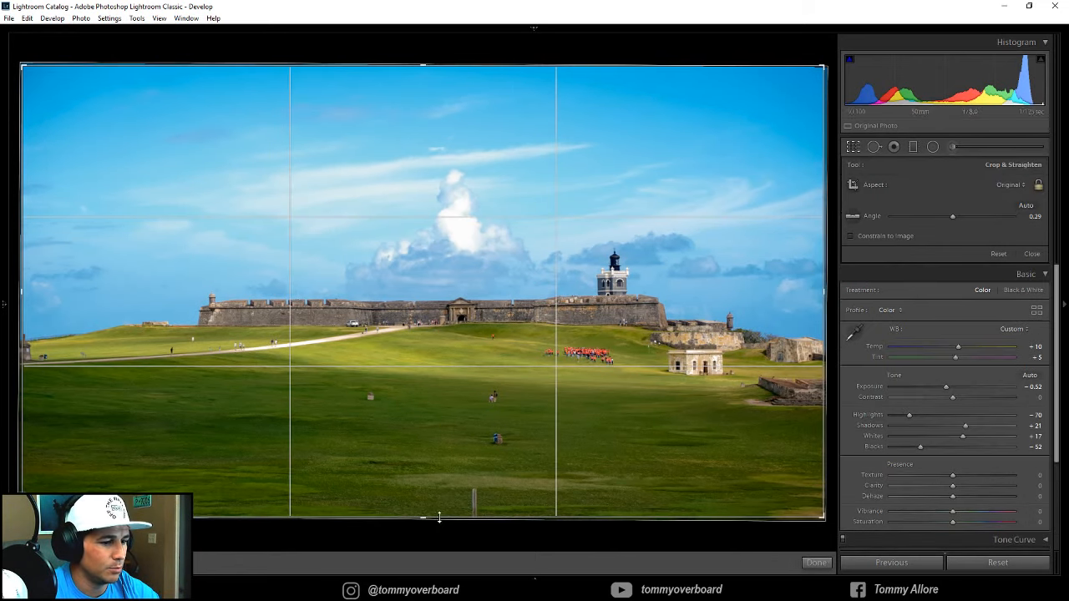
{"action": "left_click_drag", "start_coordinate": [423, 517], "coordinate": [422, 496]}
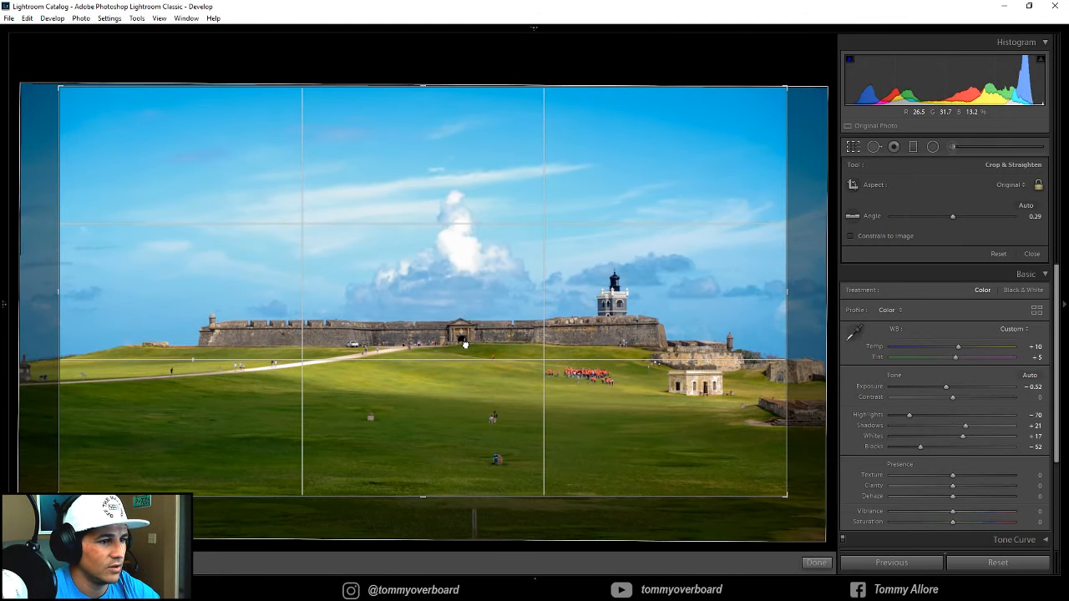
{"action": "left_click_drag", "start_coordinate": [465, 345], "coordinate": [465, 340]}
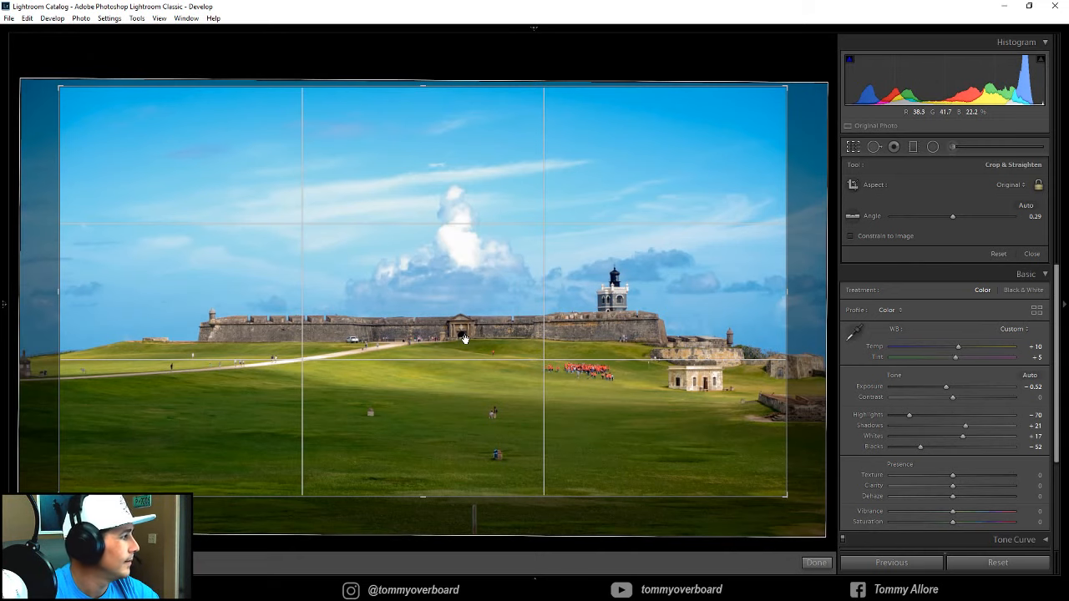
{"action": "key", "text": "Return"}
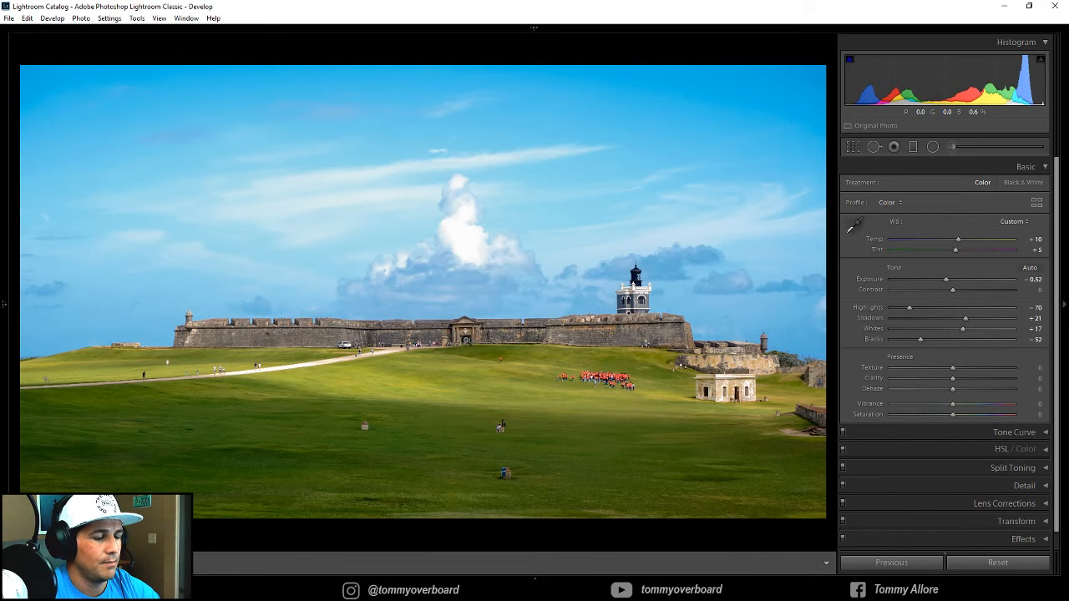
Reframe the crop by shifting the photo slightly sideways so the fort moves left within the frame
{"action": "left_click", "coordinate": [853, 147]}
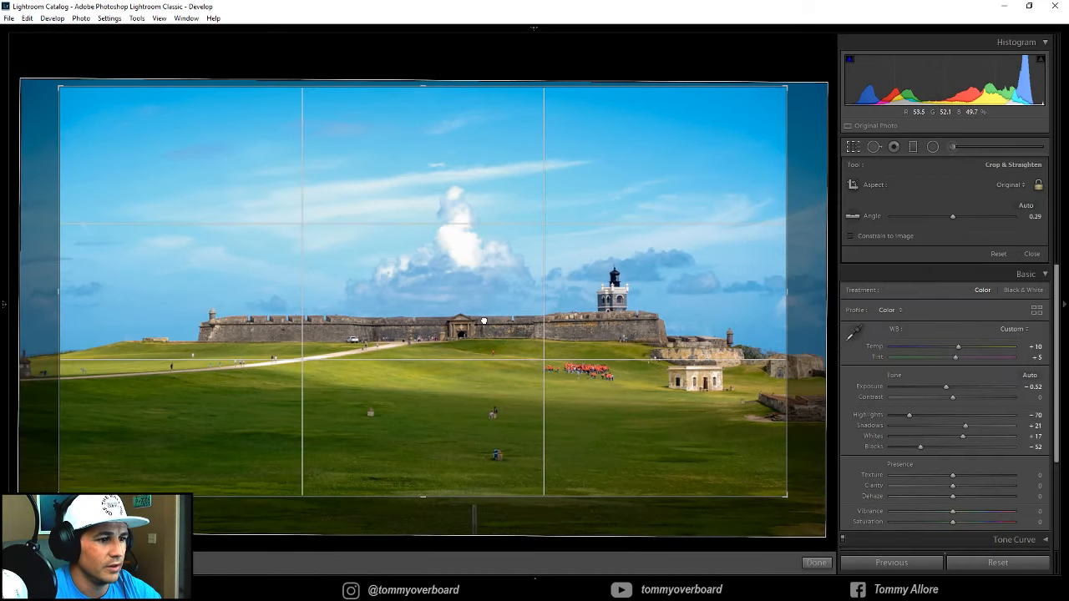
{"action": "left_click_drag", "start_coordinate": [483, 320], "coordinate": [475, 319]}
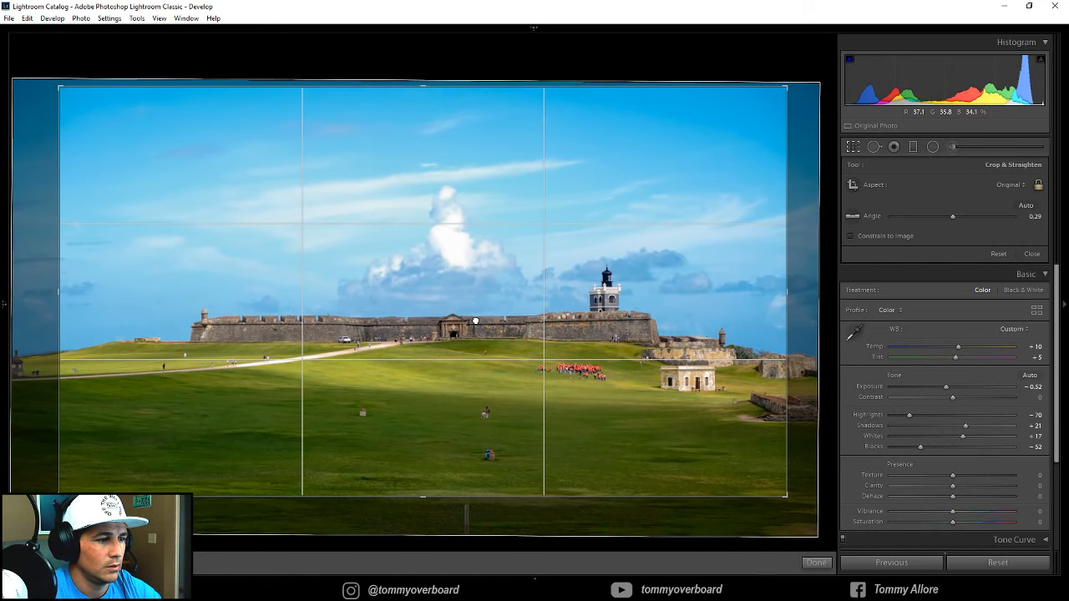
{"action": "key", "text": "backslash"}
{"action": "key", "text": "Return"}
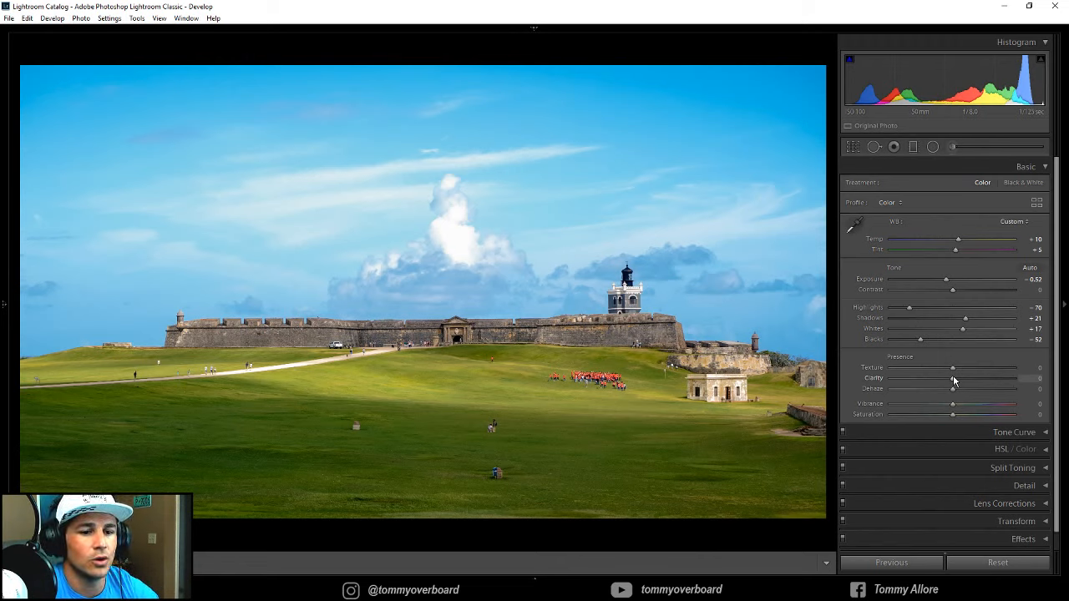
Preview the photo with Clarity at -100, and set Clarity to +10
{"action": "left_click_drag", "start_coordinate": [953, 379], "coordinate": [775, 377]}
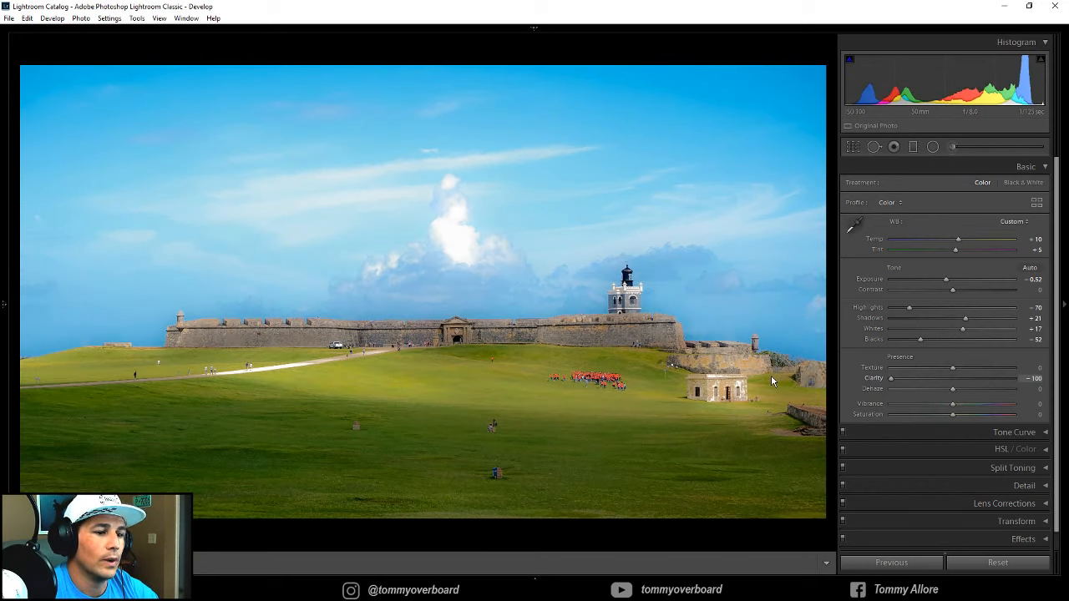
{"action": "left_click_drag", "start_coordinate": [890, 379], "coordinate": [954, 382]}
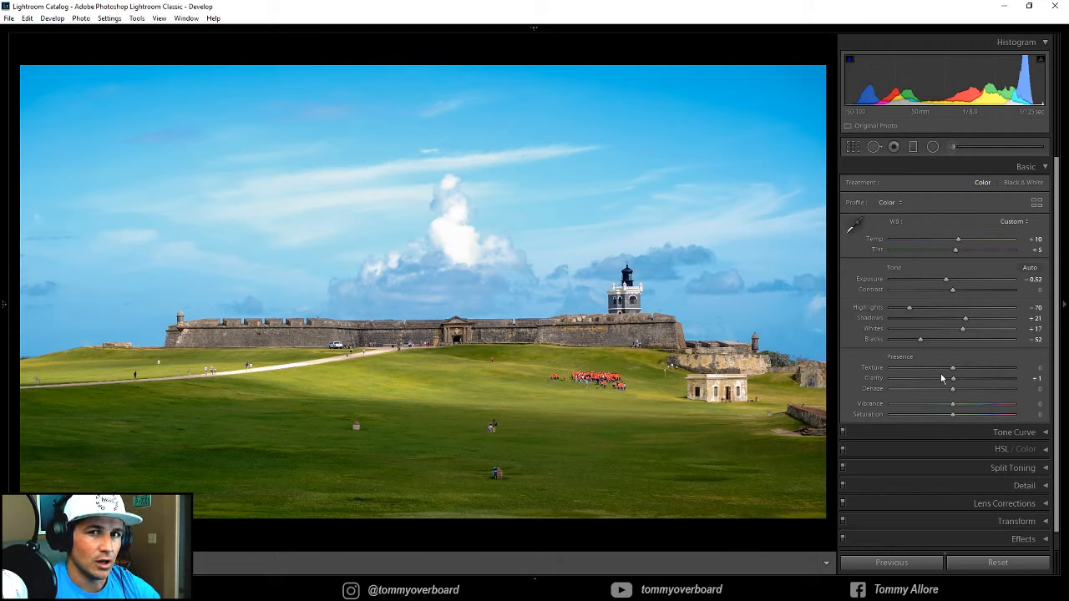
{"action": "left_click_drag", "start_coordinate": [941, 379], "coordinate": [959, 383]}
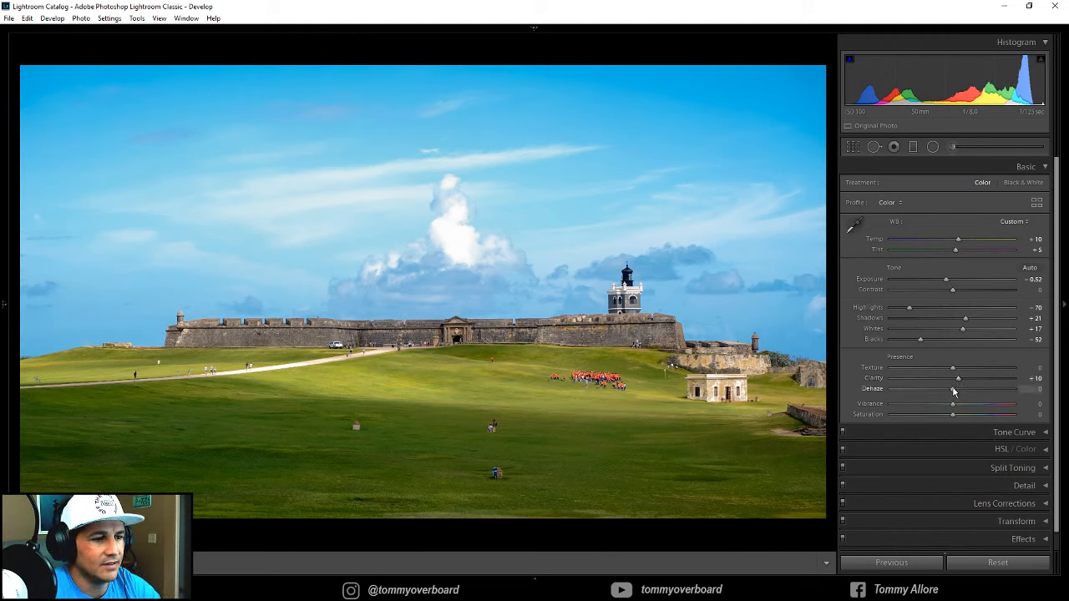
Set Dehaze to +10 and compare the edit with the original photo
{"action": "left_click_drag", "start_coordinate": [953, 392], "coordinate": [958, 392]}
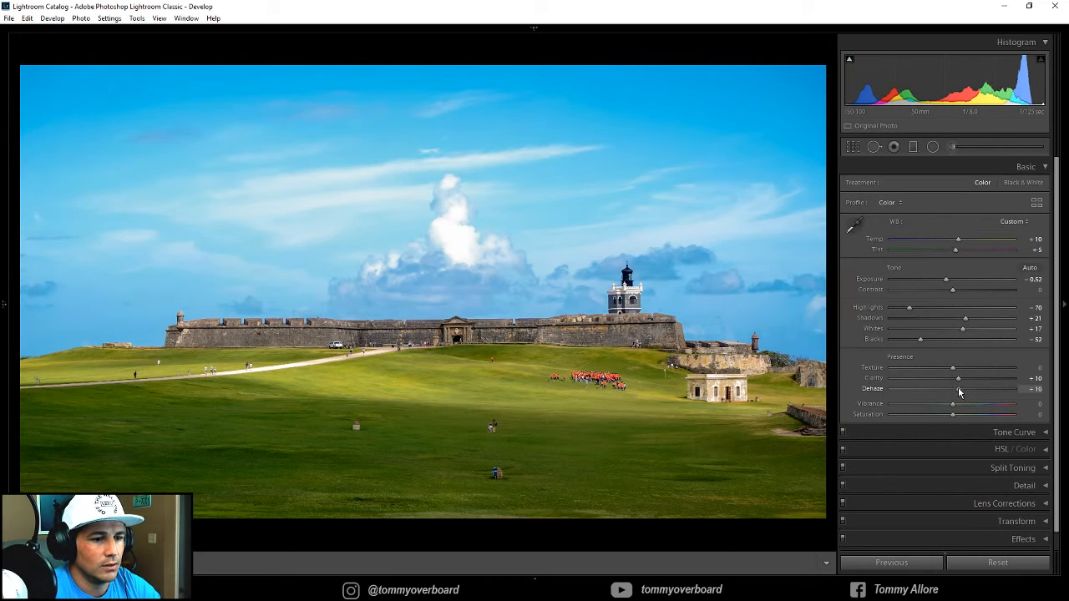
{"action": "key", "text": "backslash"}
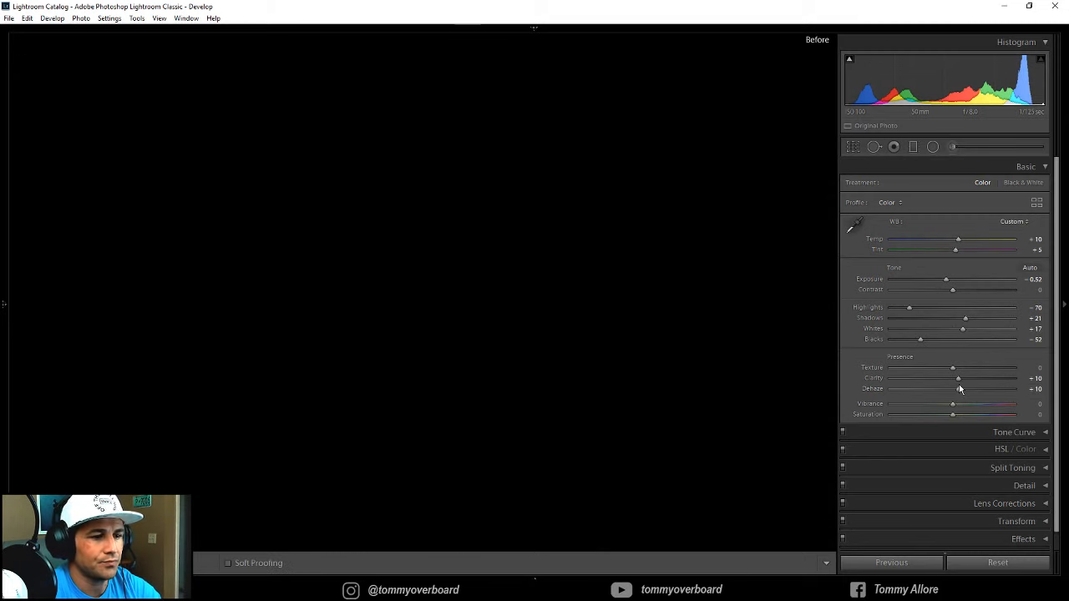
{"action": "key", "text": "backslash"}
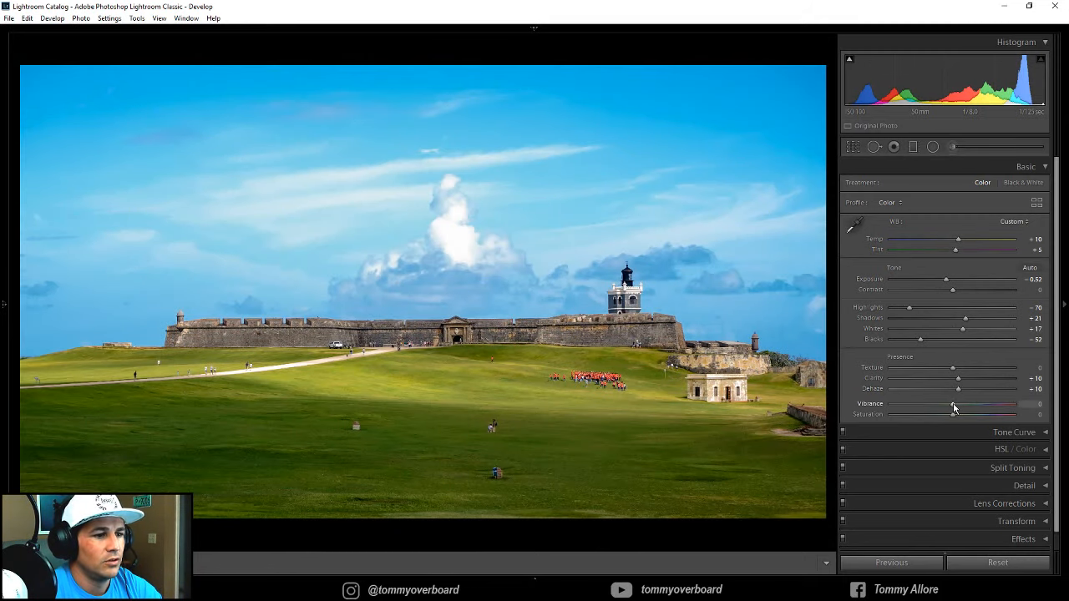
Set Vibrance to +16 and Saturation to -7, and compare the edit with the original photo
{"action": "mouse_move", "coordinate": [954, 407]}
{"action": "left_mouse_down"}
{"action": "mouse_move", "coordinate": [966, 408]}
{"action": "mouse_move", "coordinate": [948, 416]}
{"action": "left_mouse_up"}
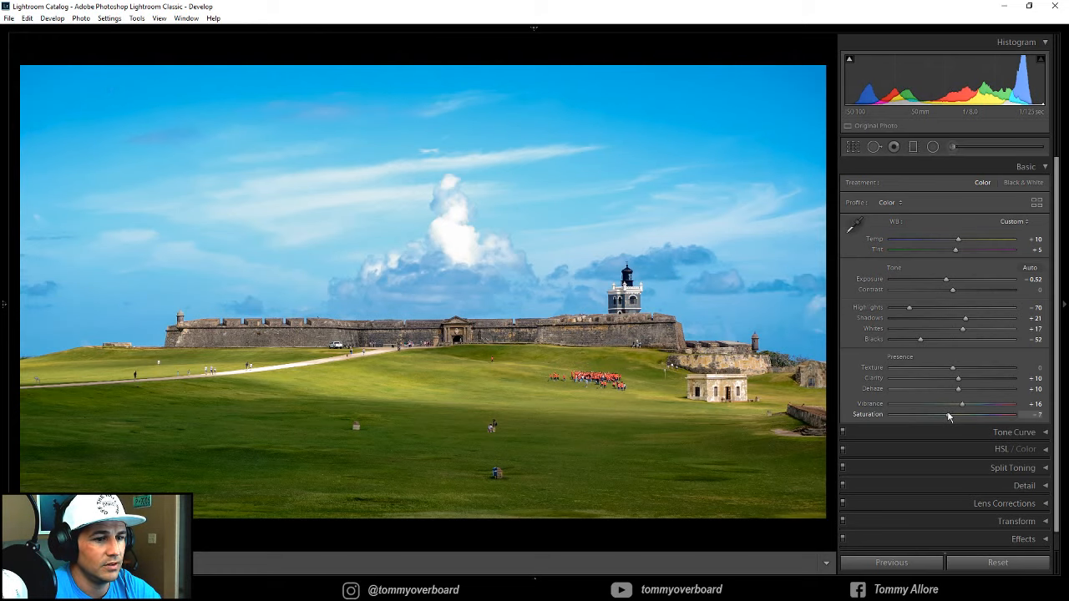
{"action": "key", "text": "backslash"}
{"action": "key", "text": "backslash"}
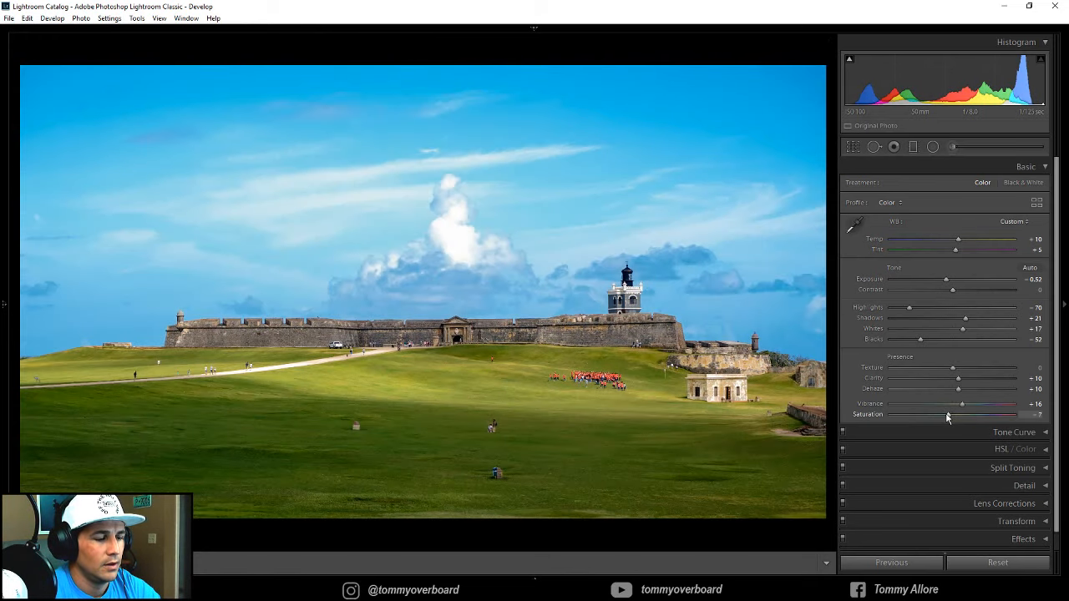
{"action": "key", "text": "backslash"}
{"action": "key", "text": "backslash"}
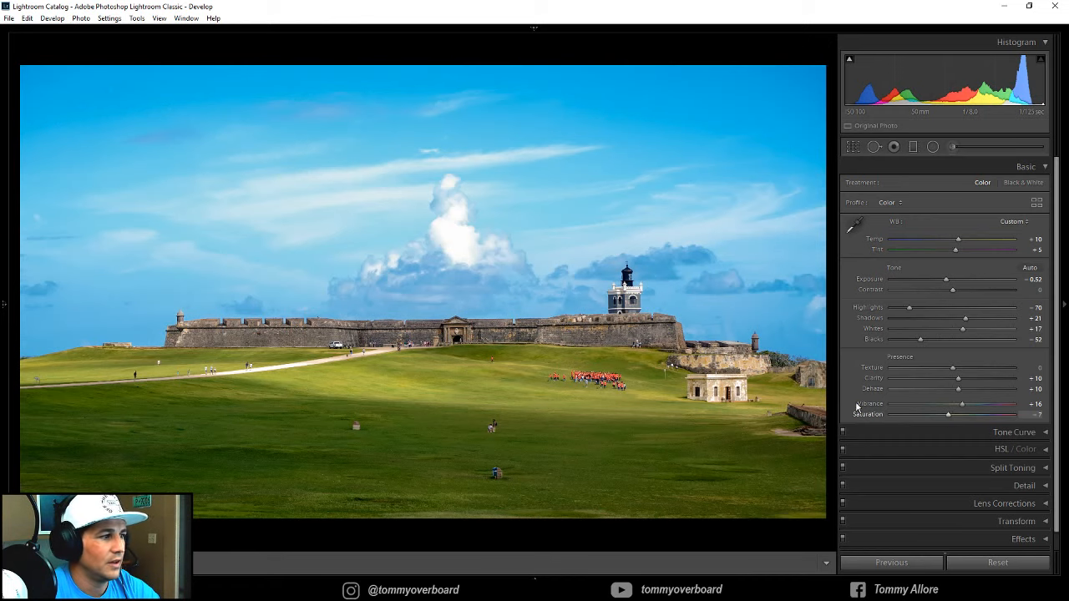
Compare the current edit with the first Clarity state in the history, return to the latest state, and check it against the original
{"action": "left_click", "coordinate": [5, 306]}
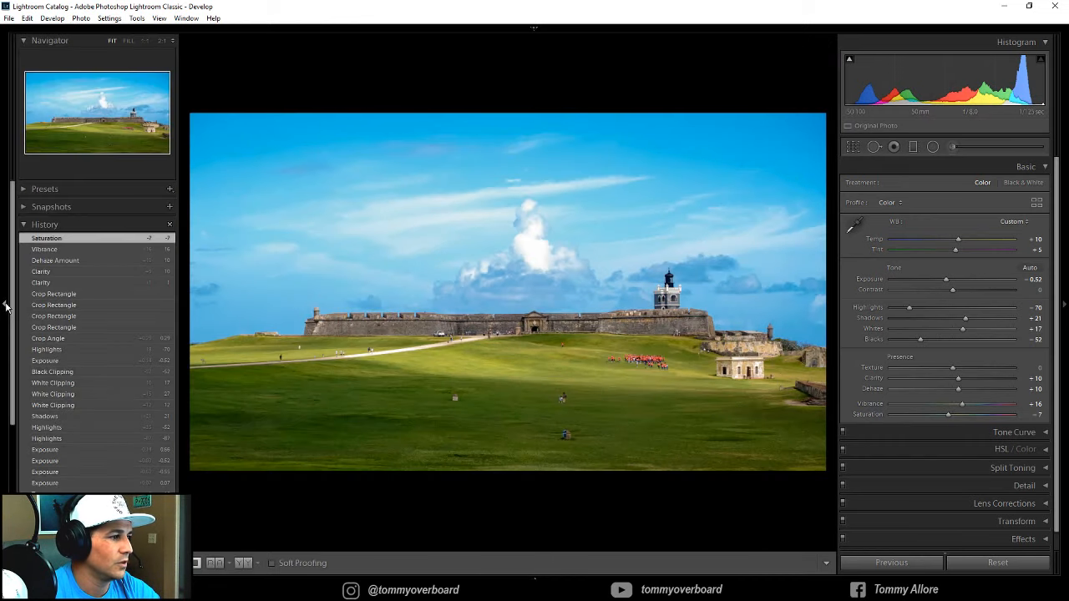
{"action": "left_click", "coordinate": [75, 284]}
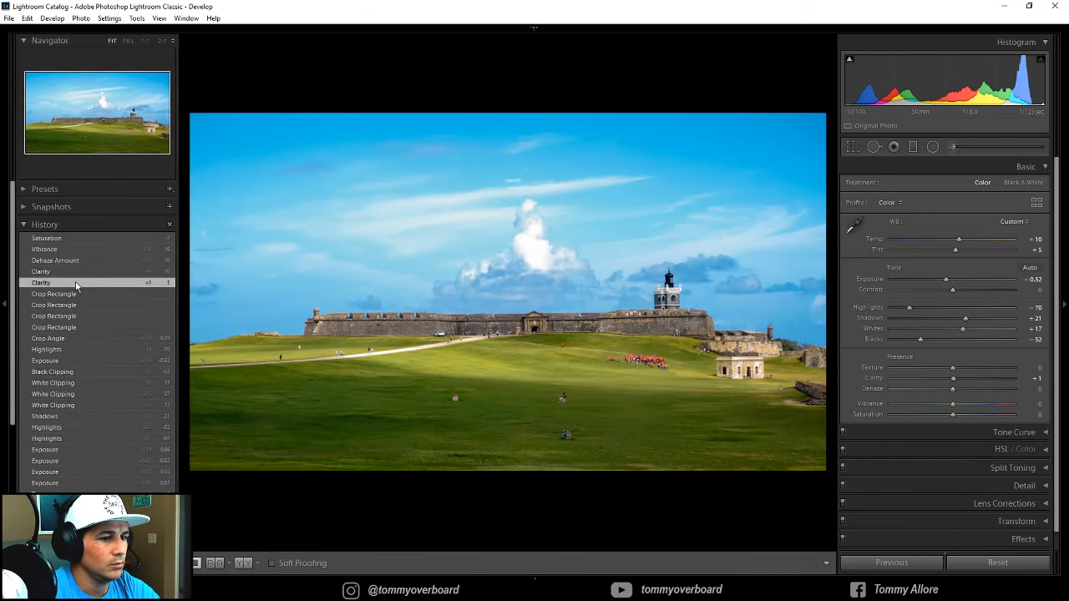
{"action": "left_click", "coordinate": [77, 239]}
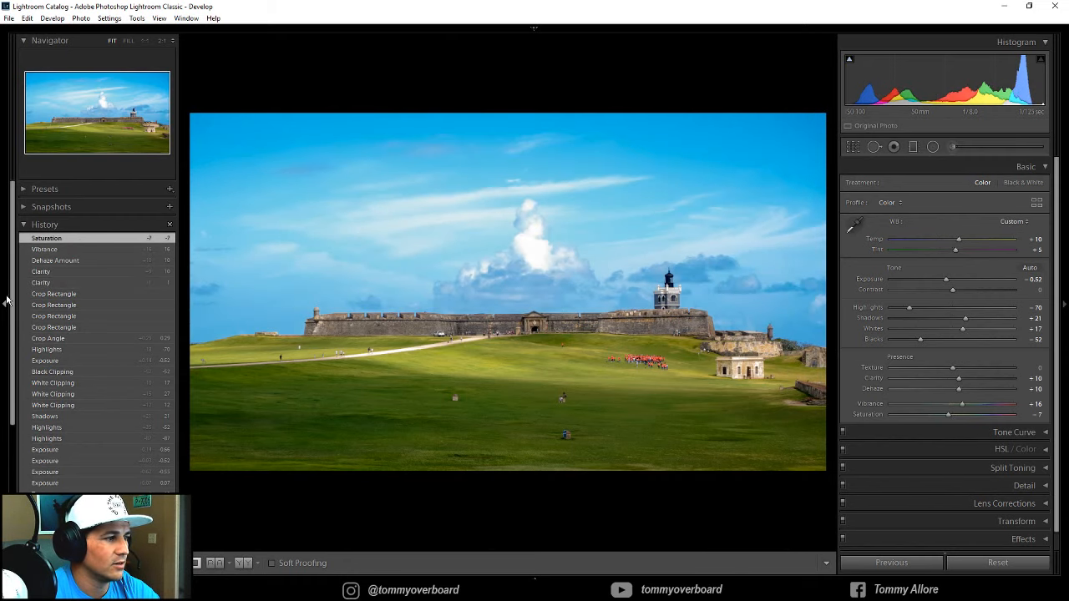
{"action": "left_click", "coordinate": [5, 304]}
{"action": "key", "text": "backslash"}
{"action": "key", "text": "backslash"}
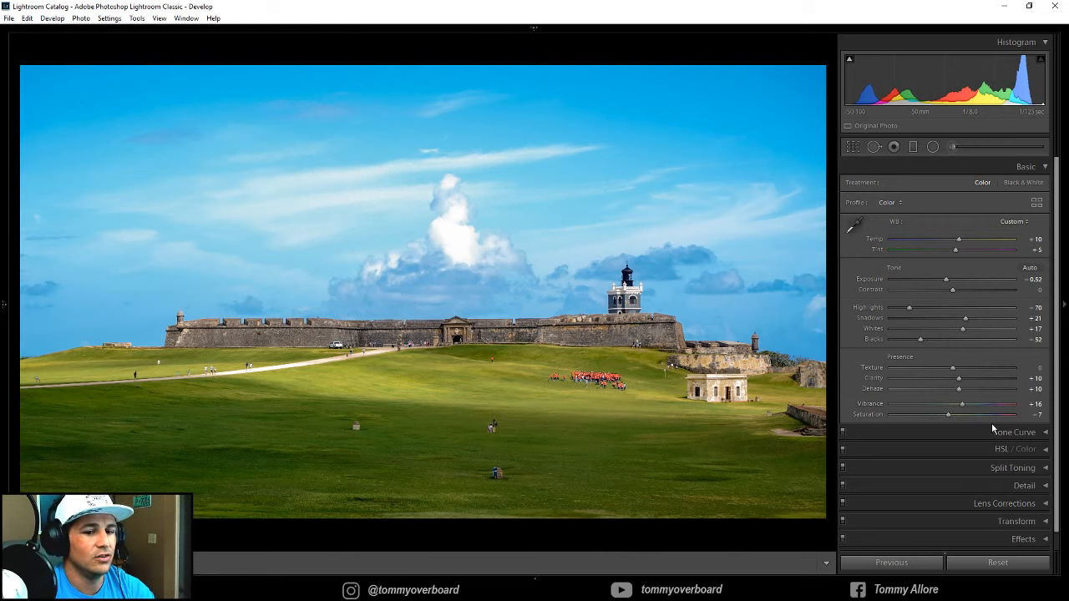
Open the Tone Curve settings and examine the available point curve presets without applying one
{"action": "left_click", "coordinate": [1016, 432]}
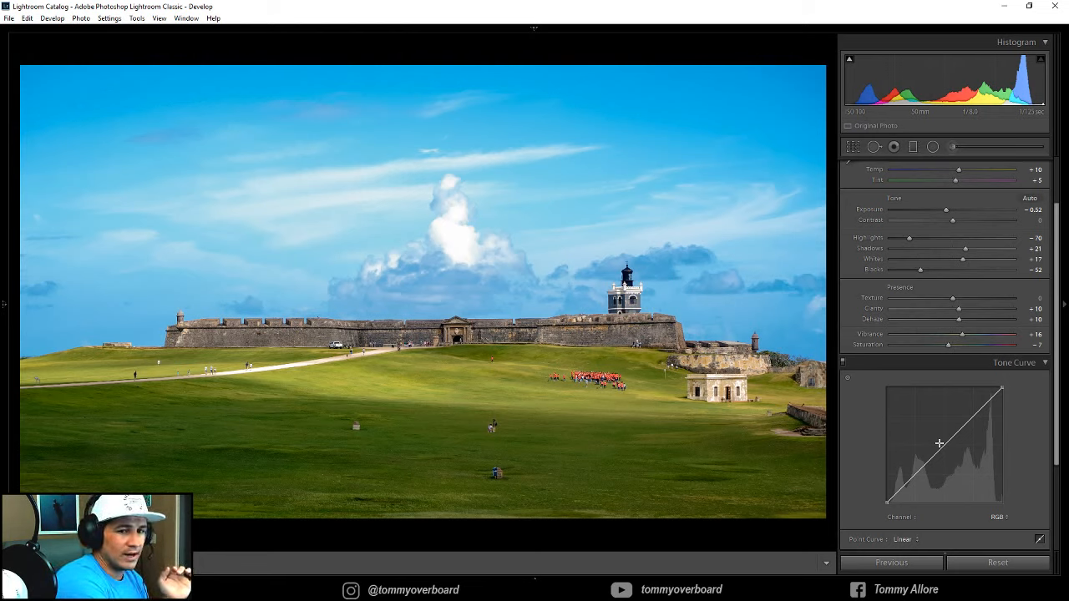
{"action": "scroll", "coordinate": [879, 388], "scroll_direction": "down", "scroll_amount": 1}
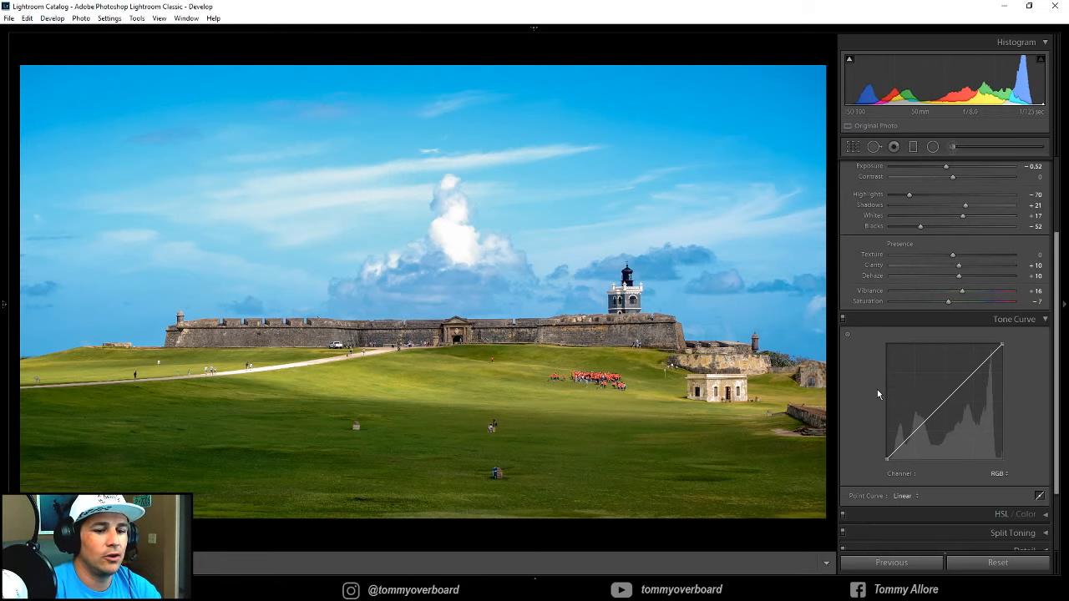
{"action": "left_click", "coordinate": [906, 496]}
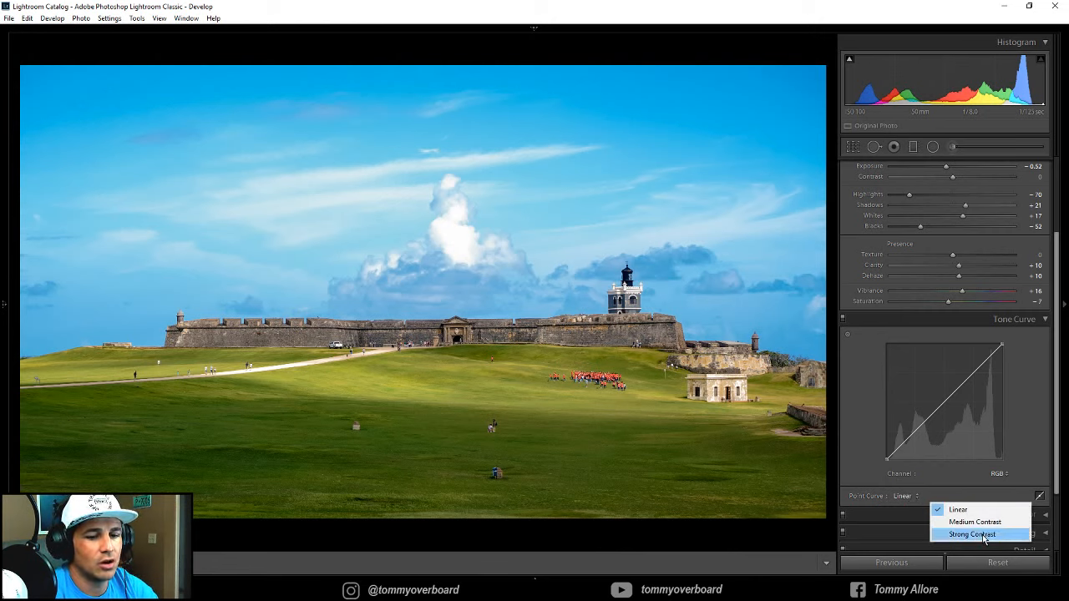
{"action": "left_click", "coordinate": [861, 471]}
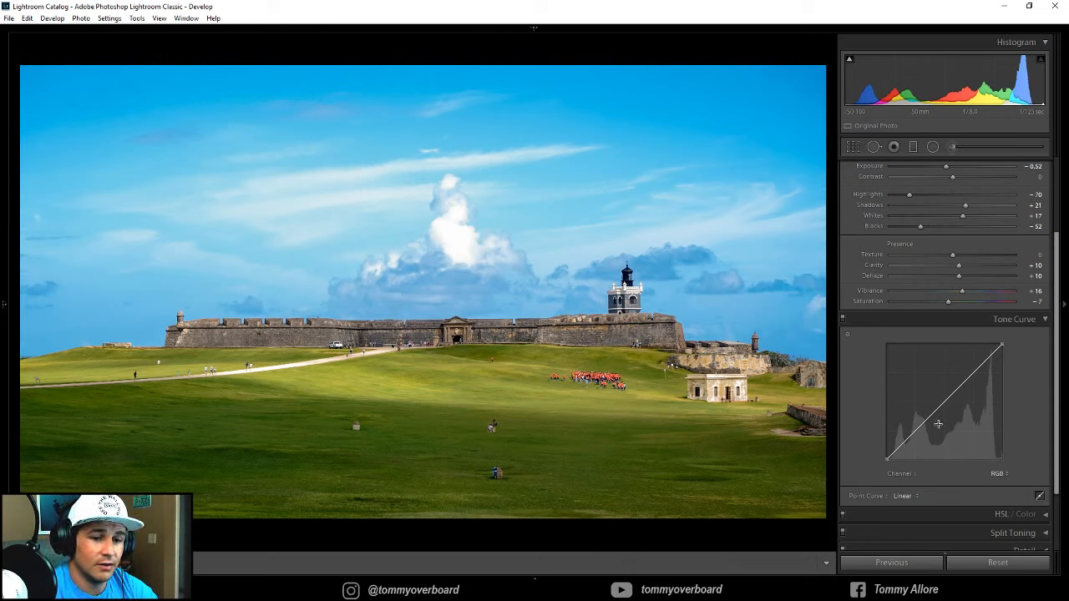
Try the Medium Contrast point curve preset on the photo and undo it
{"action": "left_click", "coordinate": [906, 497]}
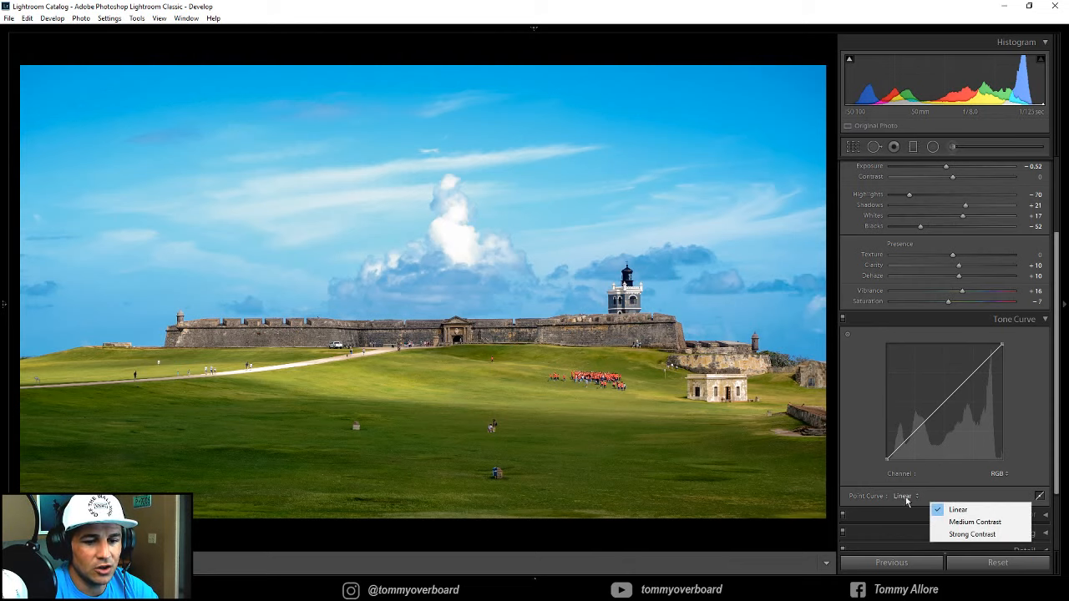
{"action": "left_click", "coordinate": [961, 522]}
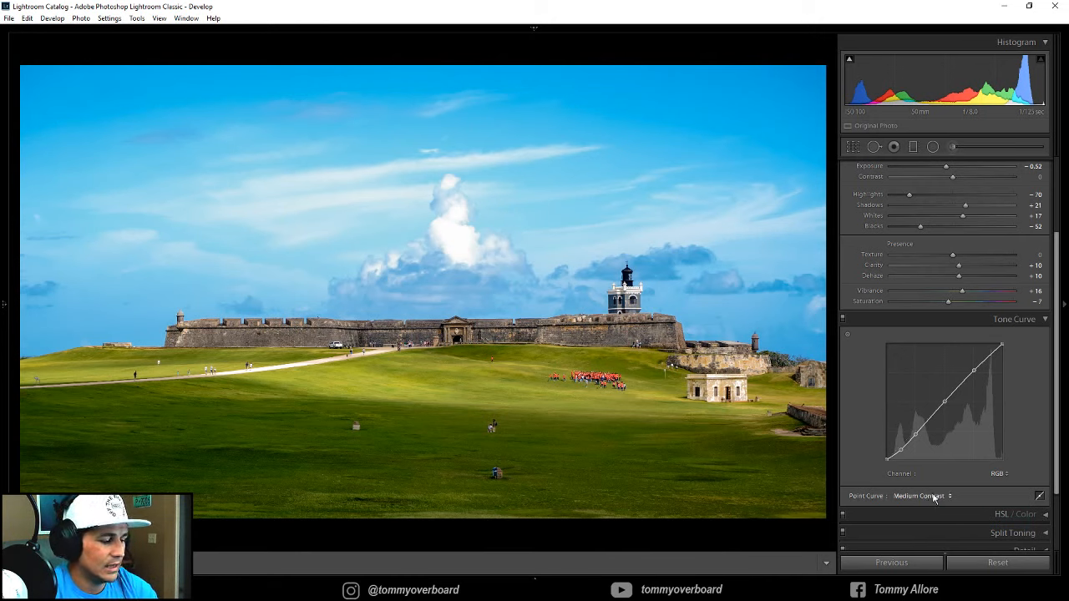
{"action": "key", "text": "ctrl+z"}
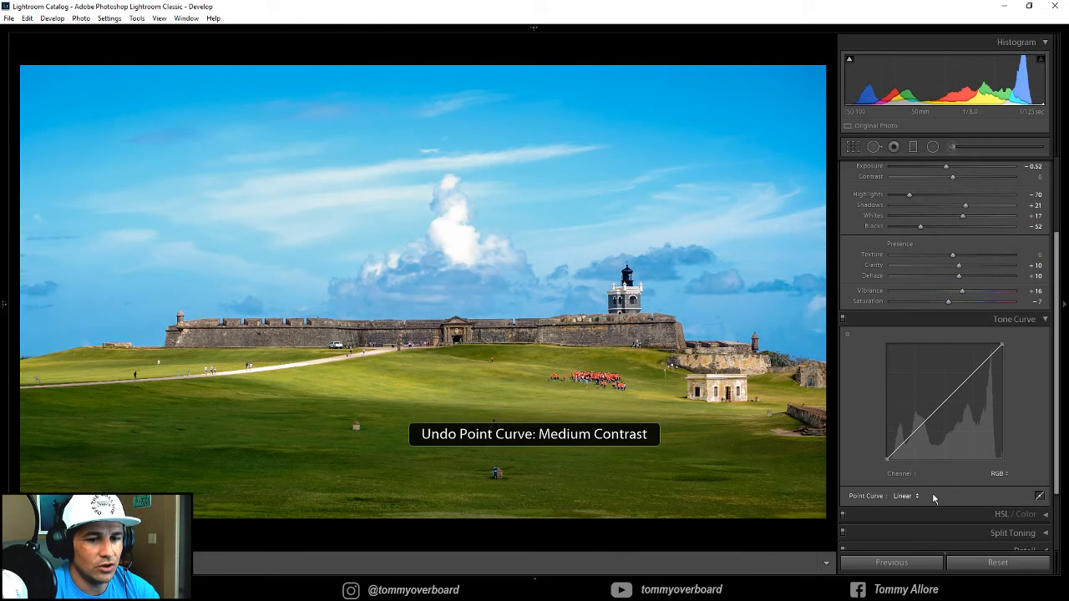
Add shadow, midtone and highlight control points to the RGB tone curve, and nudge the shadow point slightly up along the diagonal
{"action": "key", "text": "alt"}
{"action": "left_click", "coordinate": [913, 431]}
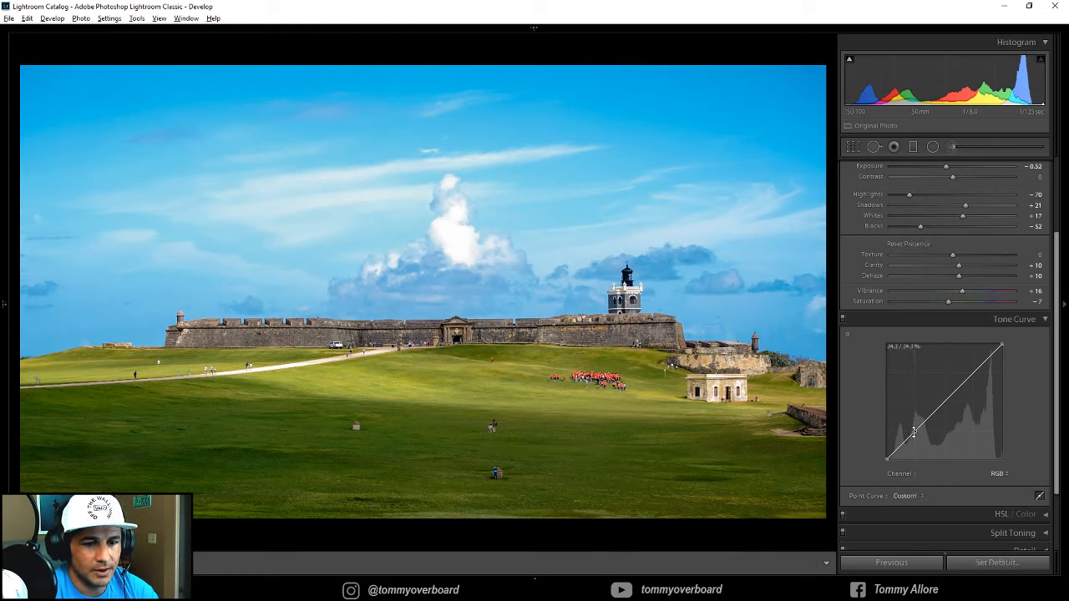
{"action": "left_click", "coordinate": [943, 401]}
{"action": "left_click", "coordinate": [973, 373]}
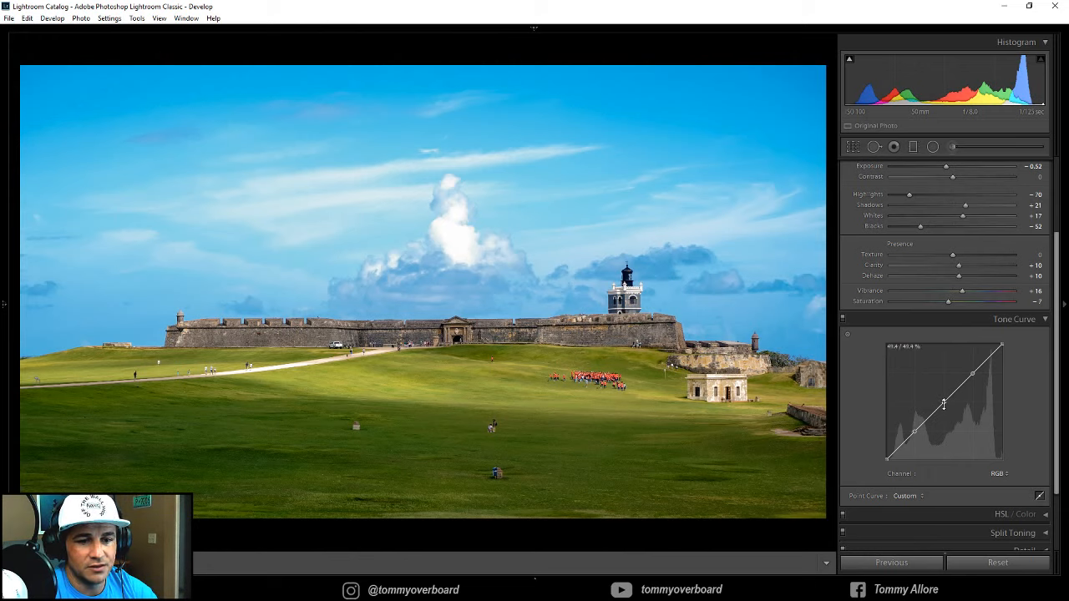
{"action": "left_click", "coordinate": [973, 372]}
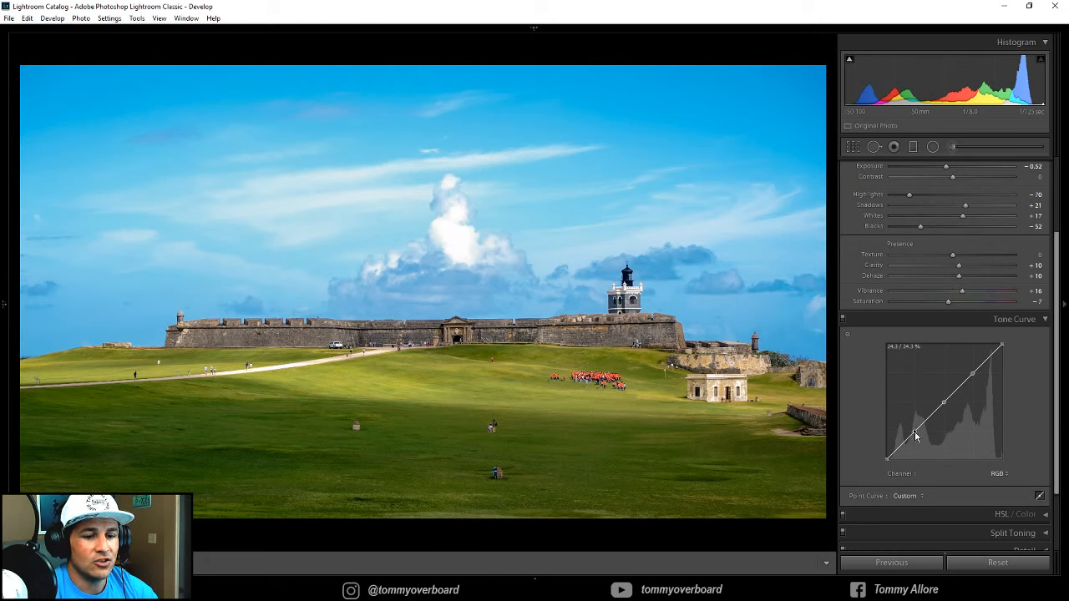
{"action": "mouse_move", "coordinate": [916, 435]}
{"action": "left_mouse_down"}
{"action": "mouse_move", "coordinate": [916, 453]}
{"action": "mouse_move", "coordinate": [917, 420]}
{"action": "mouse_move", "coordinate": [916, 428]}
{"action": "left_mouse_up"}
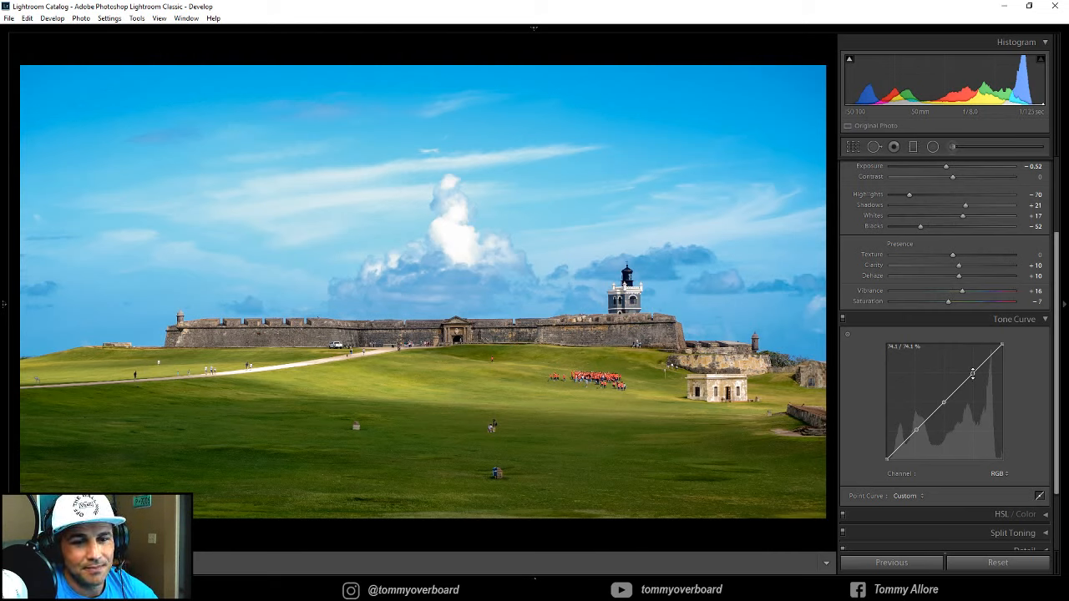
Try a slight S-curve by raising the highlight point and lowering the shadow point of the RGB tone curve, and undo it
{"action": "left_click_drag", "start_coordinate": [972, 373], "coordinate": [972, 374]}
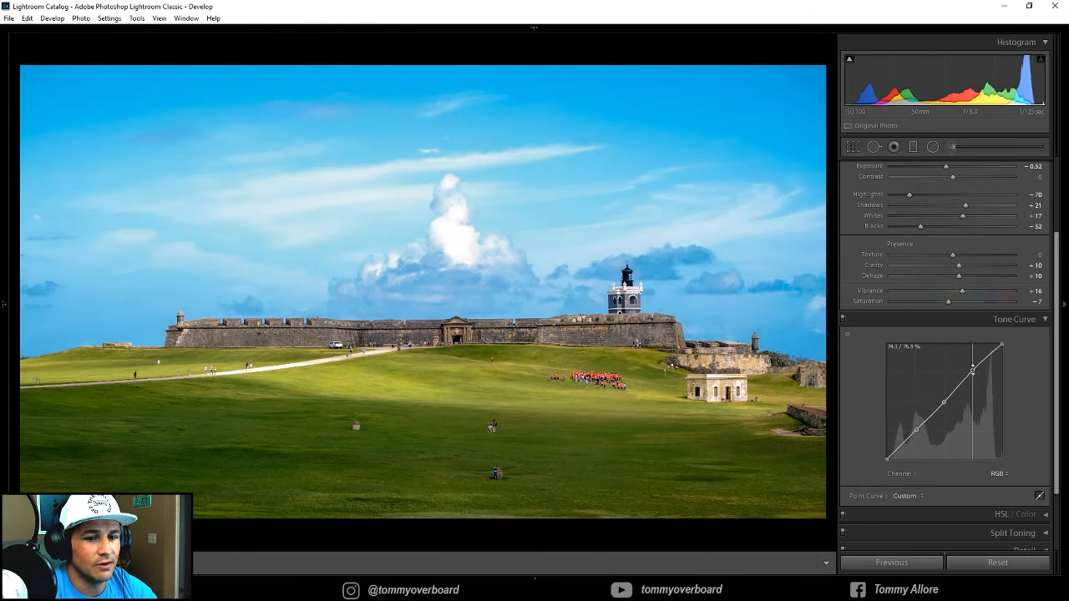
{"action": "left_click_drag", "start_coordinate": [917, 429], "coordinate": [917, 434]}
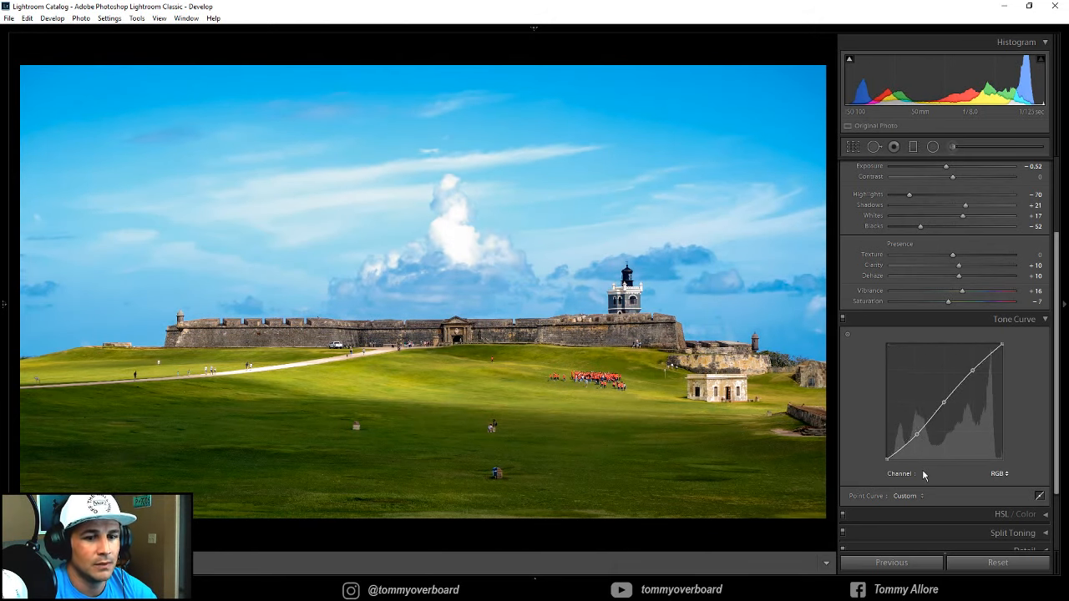
{"action": "key", "text": "ctrl+z"}
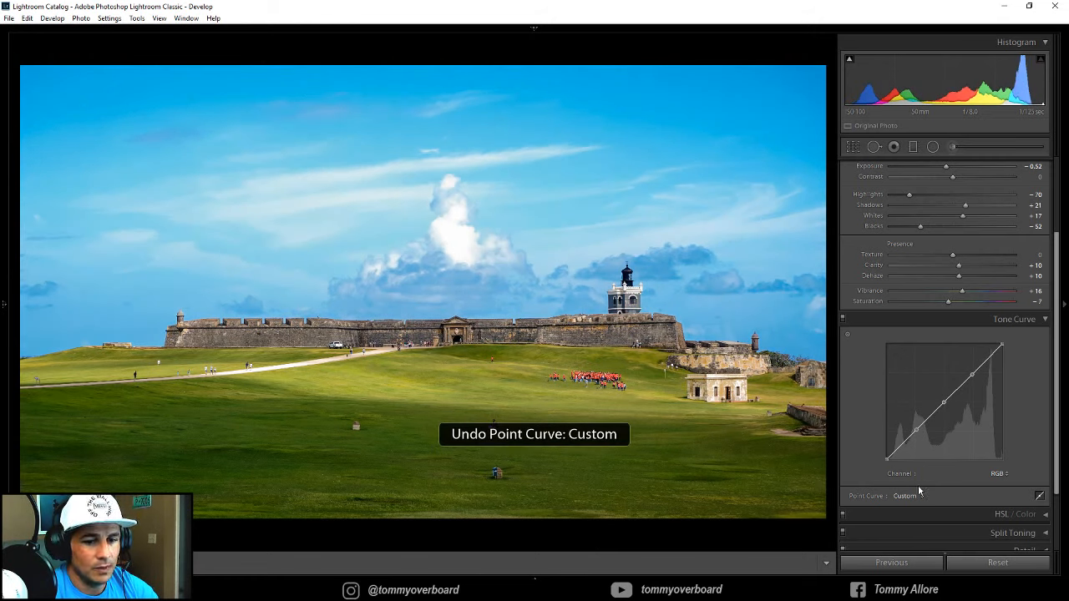
Try the Medium Contrast point curve preset, apply Strong Contrast instead, and fine-tune the curve's shadow points
{"action": "left_click", "coordinate": [919, 497]}
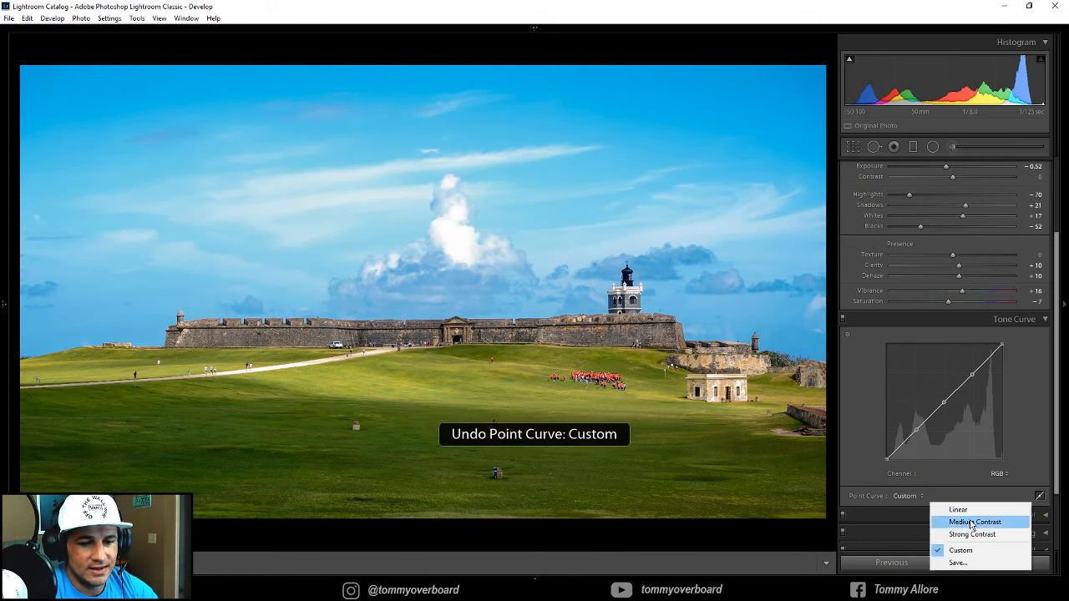
{"action": "left_click", "coordinate": [973, 523]}
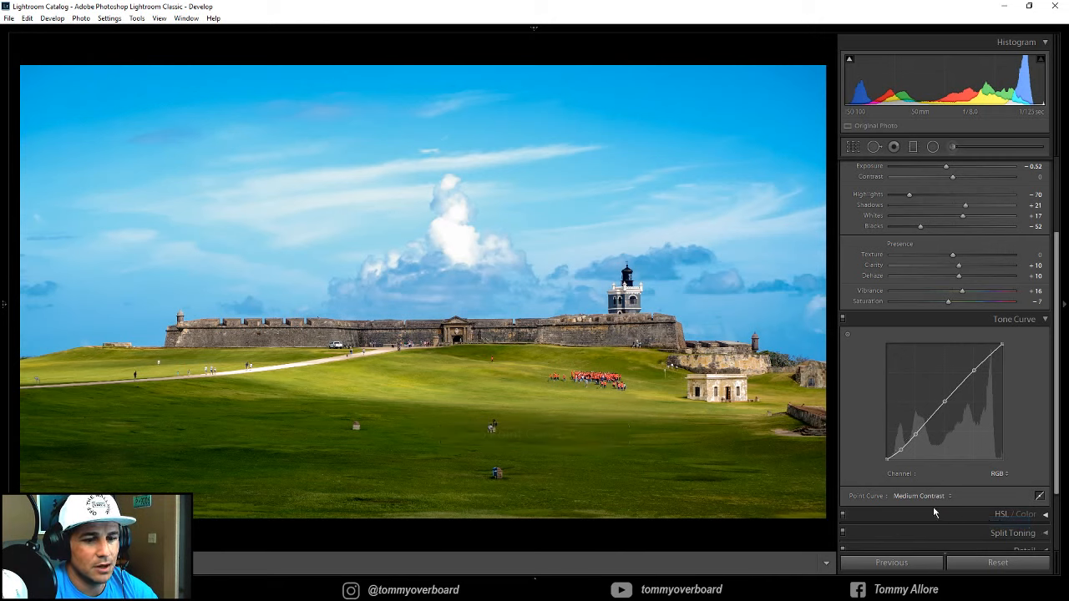
{"action": "left_click", "coordinate": [912, 499]}
{"action": "left_click", "coordinate": [960, 534]}
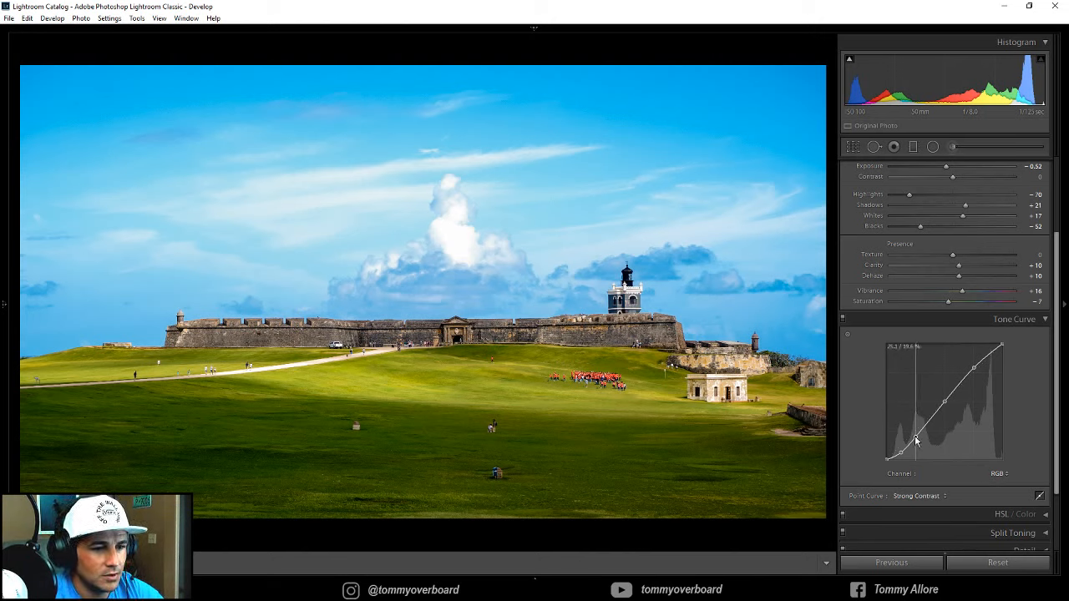
{"action": "left_click_drag", "start_coordinate": [916, 439], "coordinate": [901, 451]}
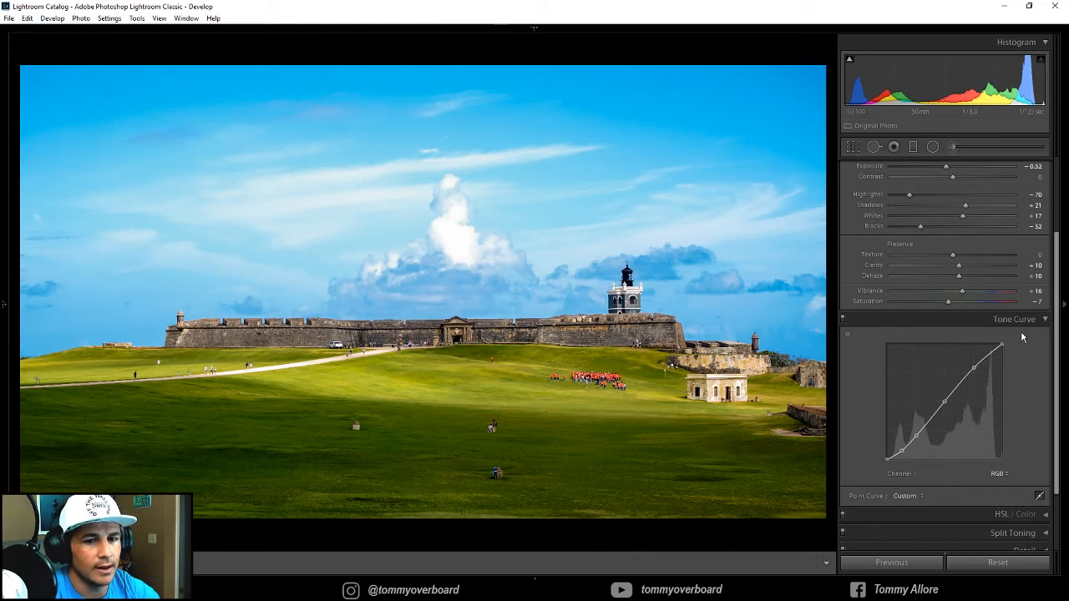
{"action": "left_click", "coordinate": [1045, 322]}
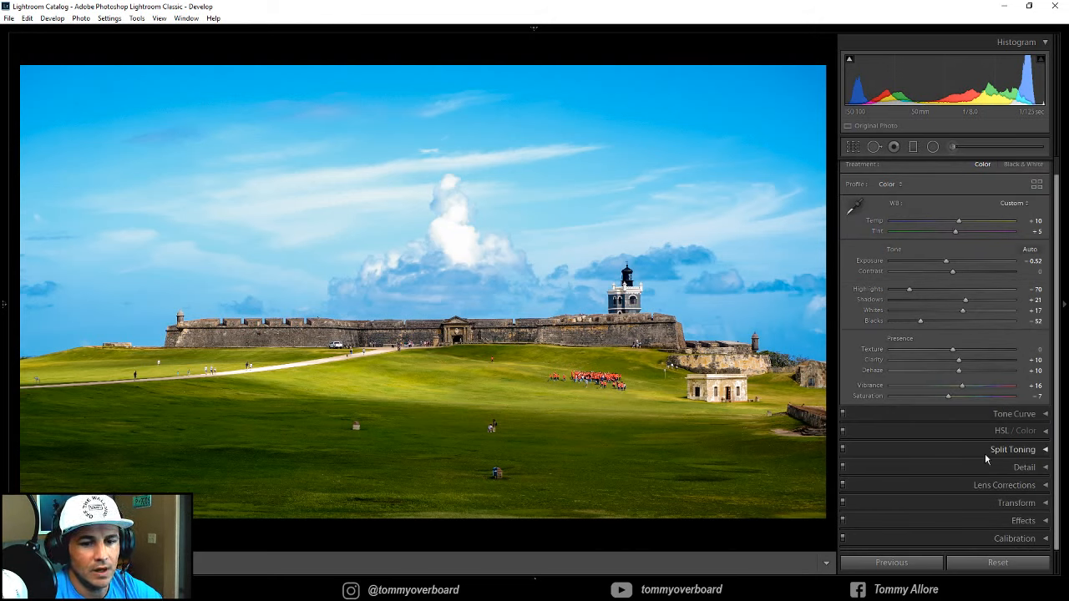
Set the Sharpening Amount to 50 in the Detail settings
{"action": "left_click", "coordinate": [1029, 467]}
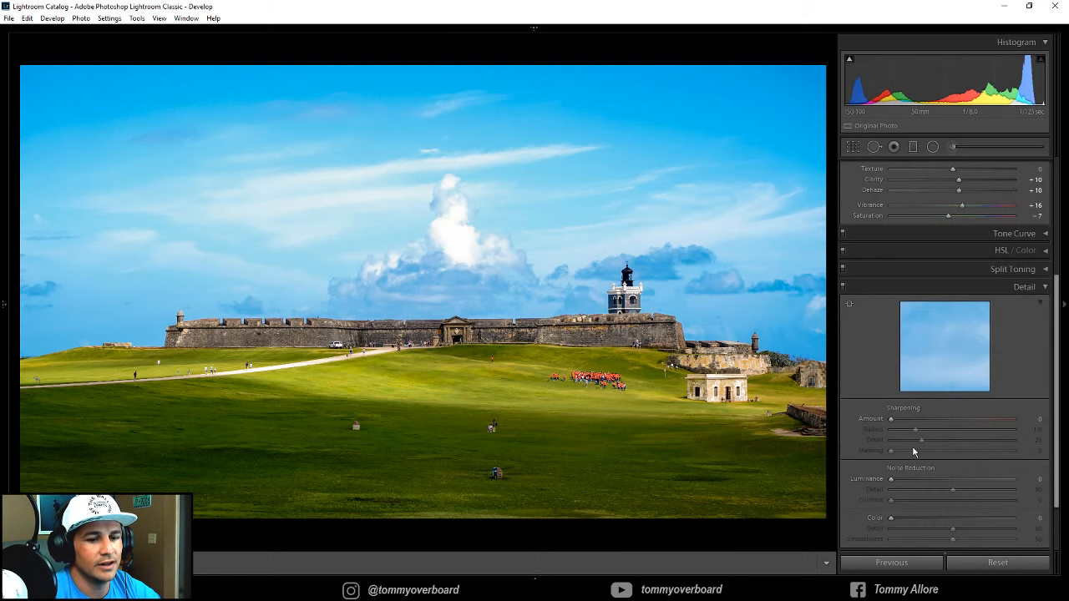
{"action": "left_click", "coordinate": [539, 322]}
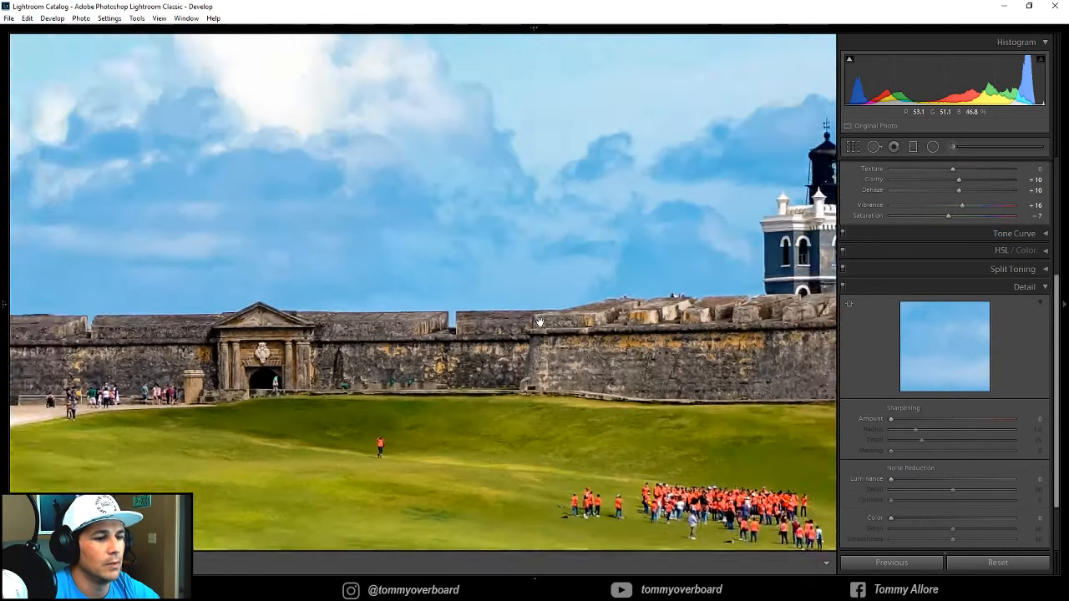
{"action": "left_click", "coordinate": [539, 322]}
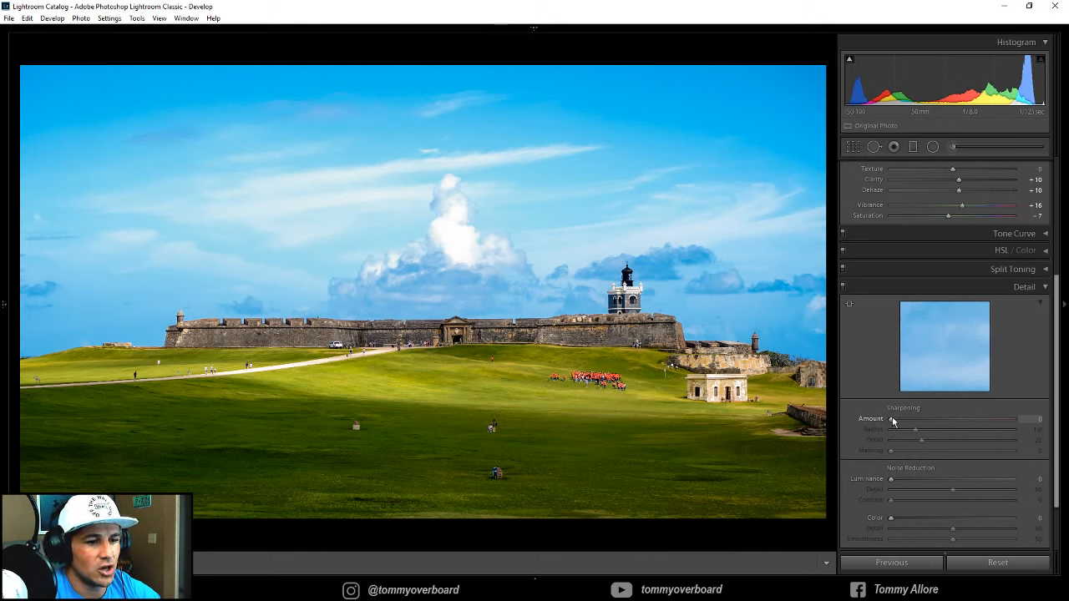
{"action": "left_click_drag", "start_coordinate": [892, 420], "coordinate": [934, 426]}
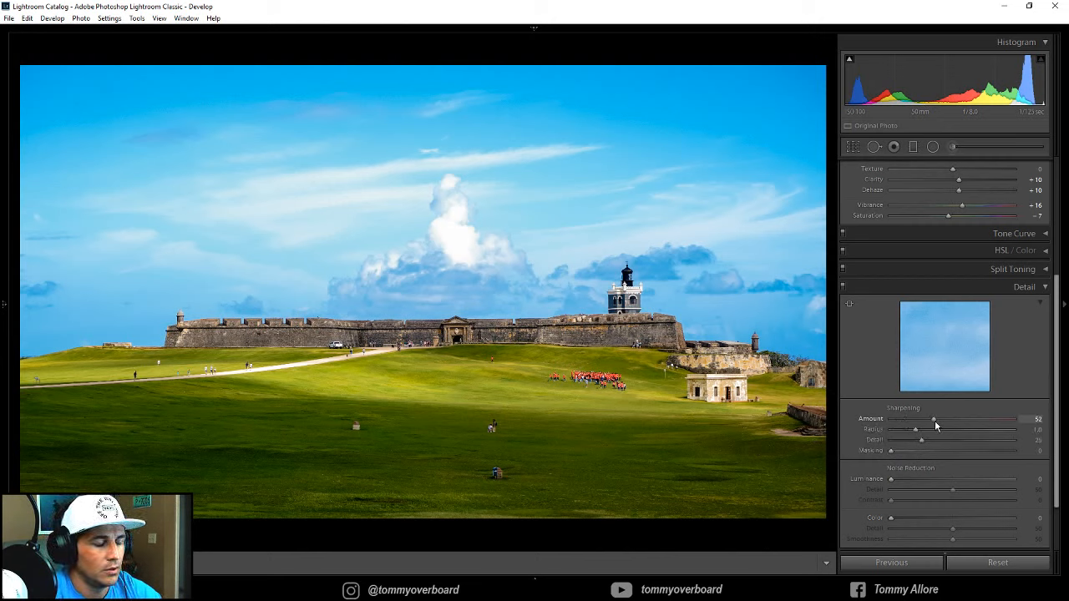
{"action": "left_click_drag", "start_coordinate": [935, 421], "coordinate": [933, 421]}
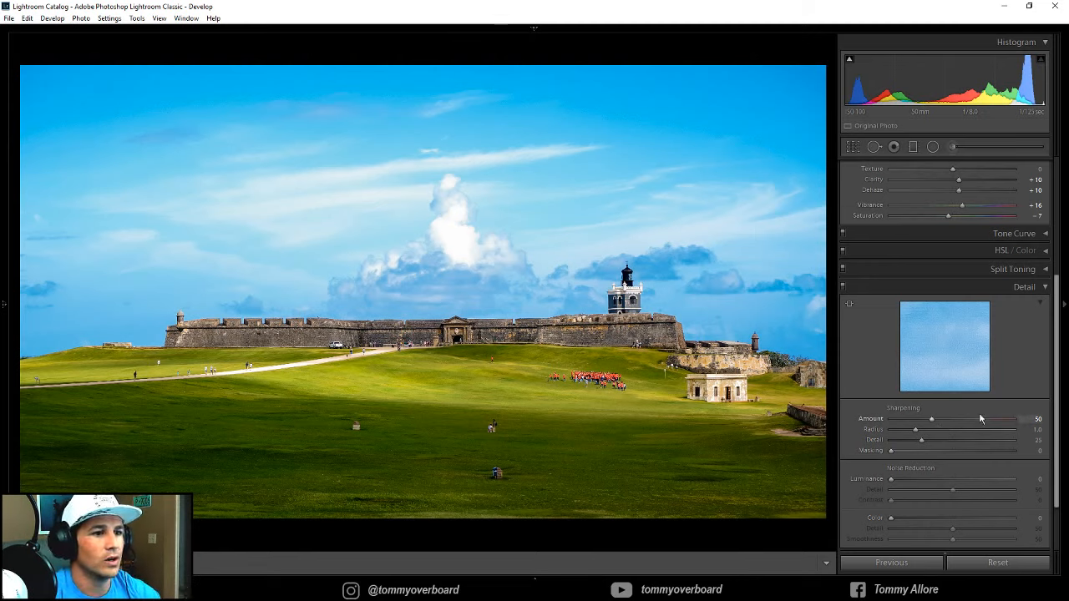
Examine the effect of the sharpening on the sky at 1:1 and 2:1 magnification, and return to the full photo
{"action": "left_click", "coordinate": [57, 30]}
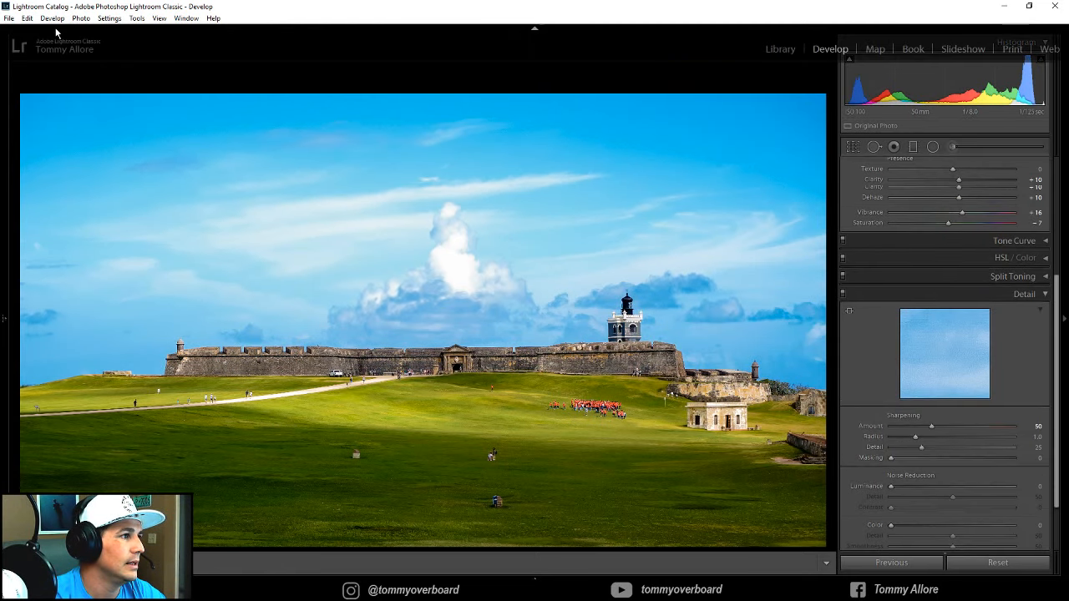
{"action": "left_click", "coordinate": [5, 155]}
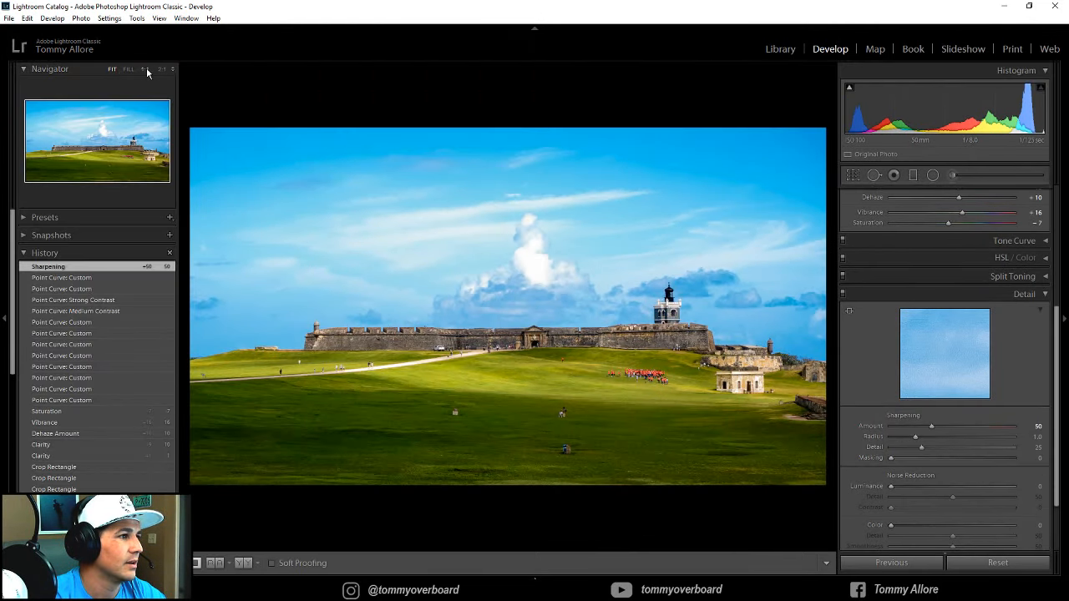
{"action": "left_click", "coordinate": [146, 70]}
{"action": "left_click_drag", "start_coordinate": [640, 145], "coordinate": [447, 488]}
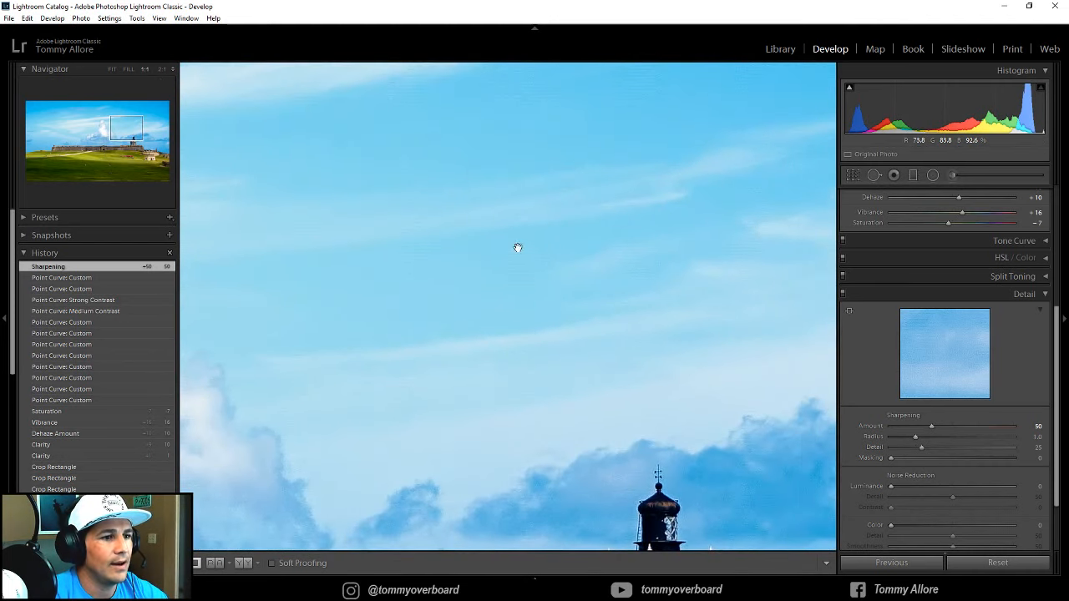
{"action": "left_click_drag", "start_coordinate": [507, 243], "coordinate": [488, 278]}
{"action": "left_click_drag", "start_coordinate": [616, 190], "coordinate": [521, 248]}
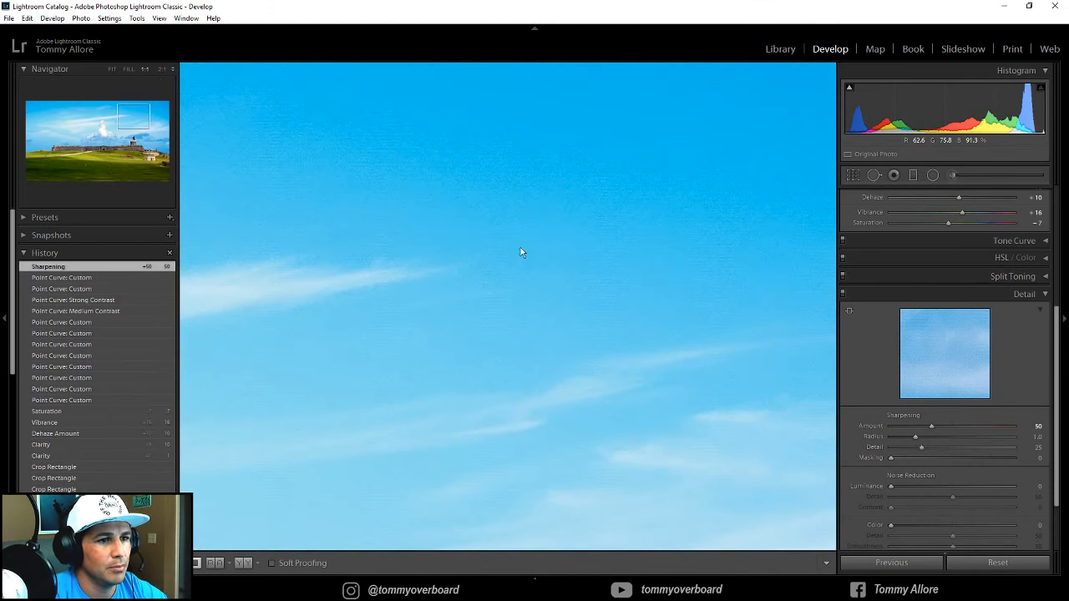
{"action": "left_click", "coordinate": [171, 72]}
{"action": "left_click", "coordinate": [162, 71]}
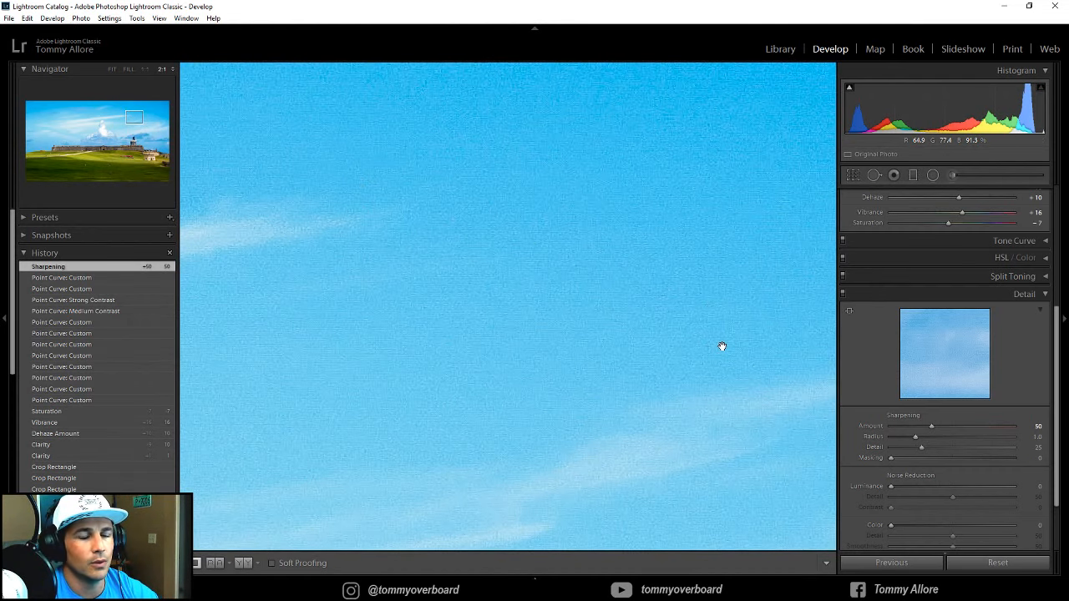
{"action": "left_click", "coordinate": [113, 67]}
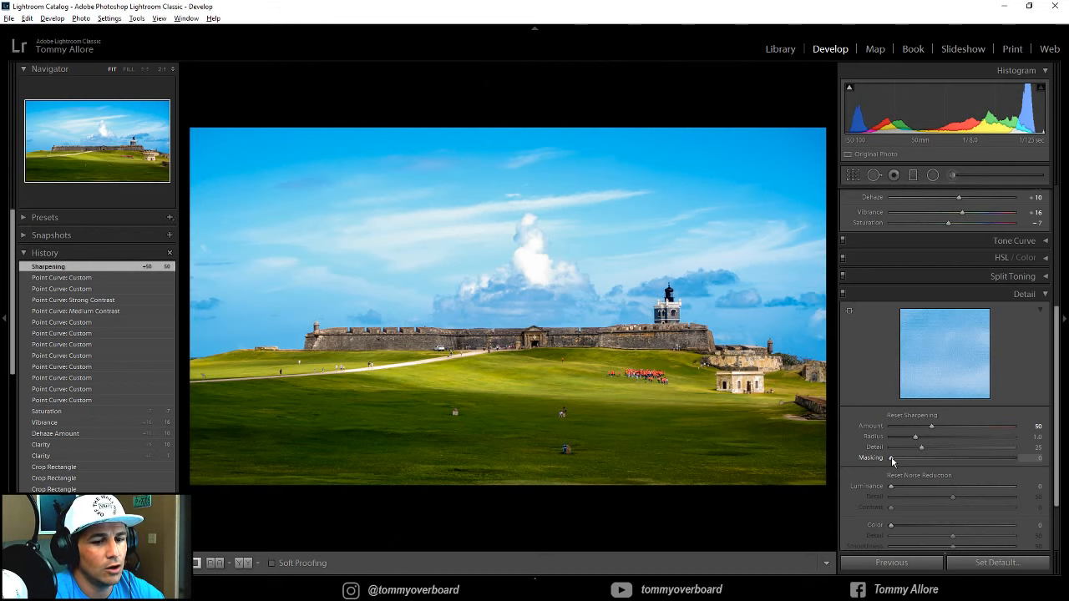
Set the sharpening Masking to 77 using the edge mask preview, and check the sky up close
{"action": "left_click_drag", "start_coordinate": [892, 460], "coordinate": [981, 458]}
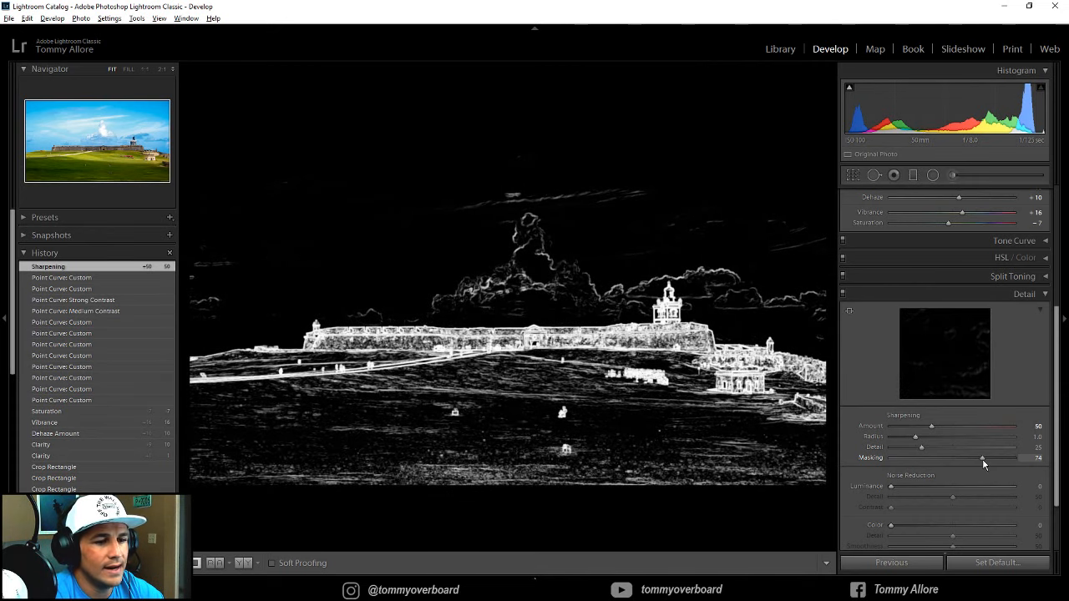
{"action": "left_click_drag", "start_coordinate": [986, 464], "coordinate": [988, 462]}
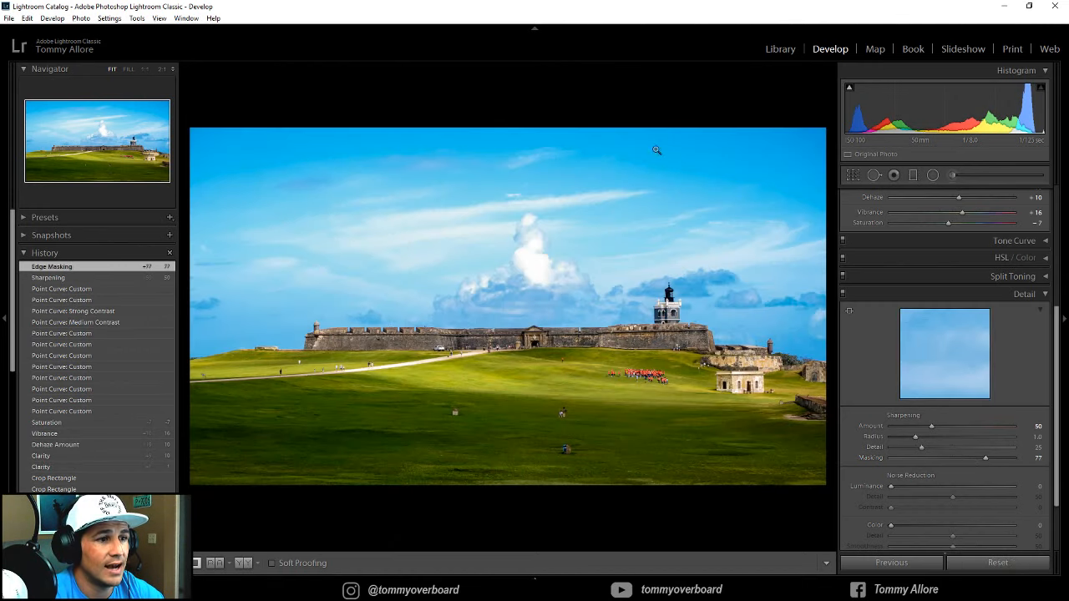
{"action": "left_click", "coordinate": [632, 158]}
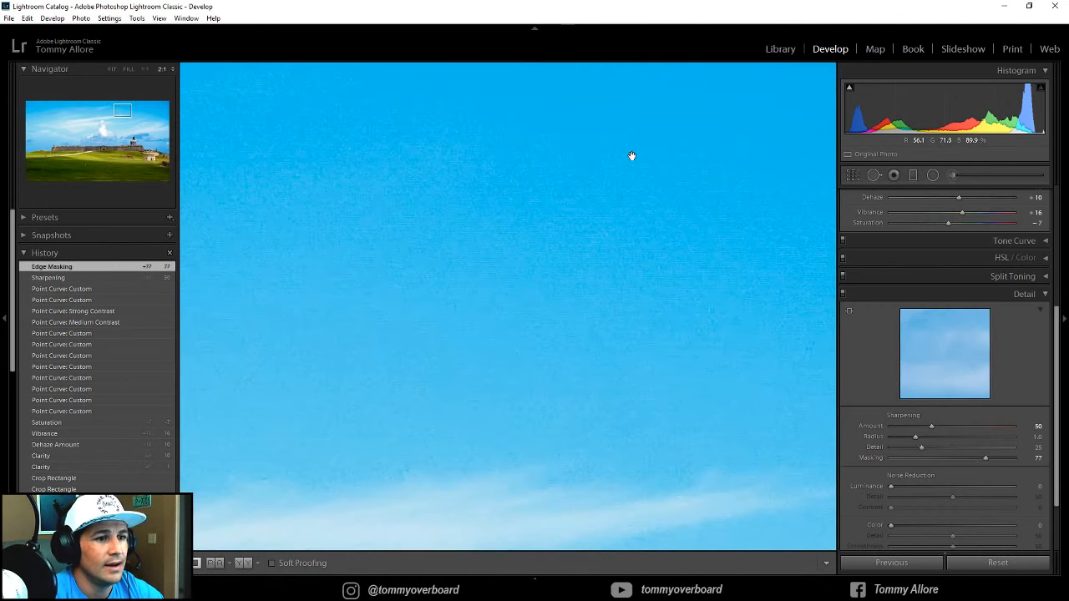
{"action": "left_click", "coordinate": [568, 227]}
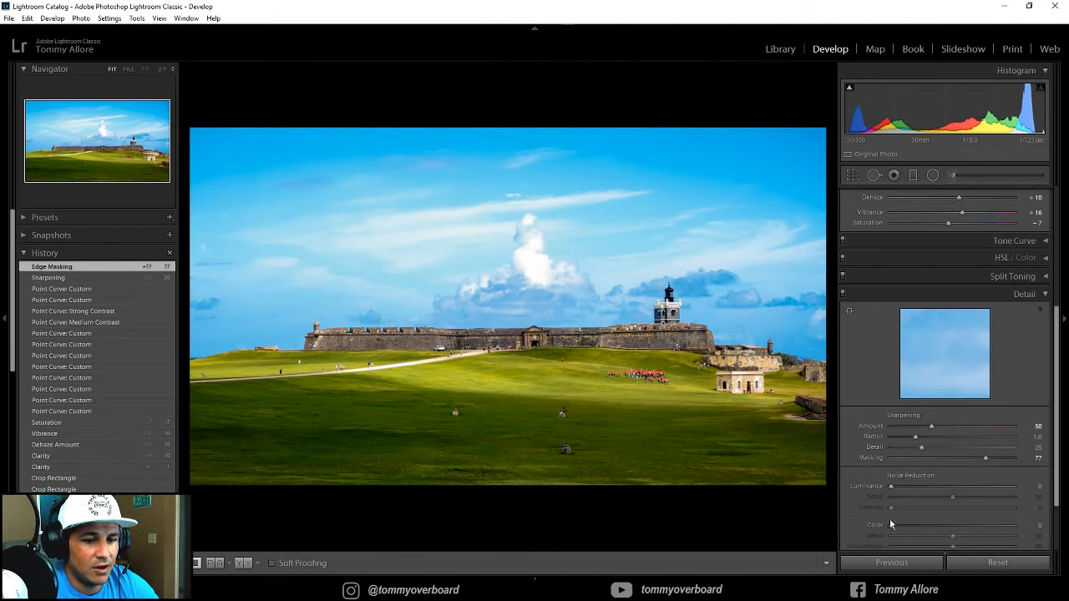
Reduce noise with Luminance 20, Luminance Detail 57 and Color 26 while viewing the sky up close
{"action": "scroll", "coordinate": [889, 518], "scroll_direction": "down", "scroll_amount": 2}
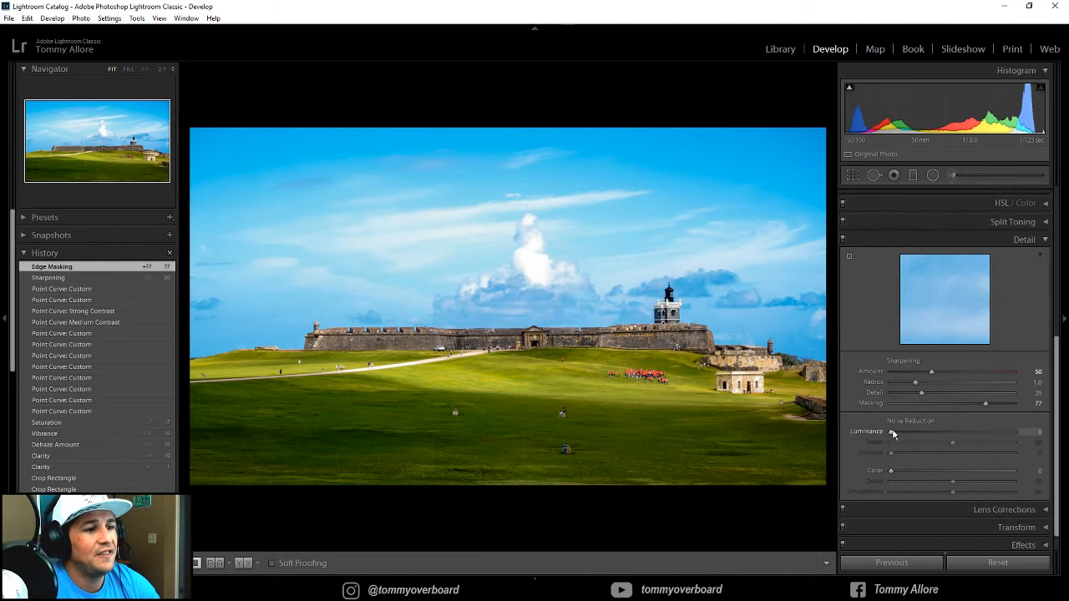
{"action": "left_click", "coordinate": [687, 166]}
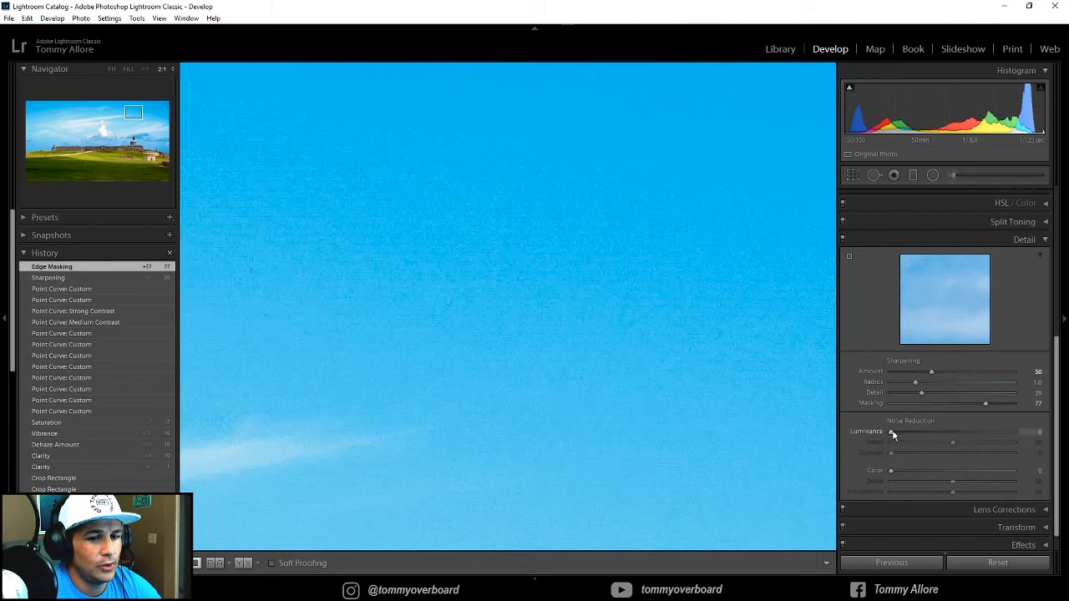
{"action": "left_click_drag", "start_coordinate": [892, 433], "coordinate": [911, 430]}
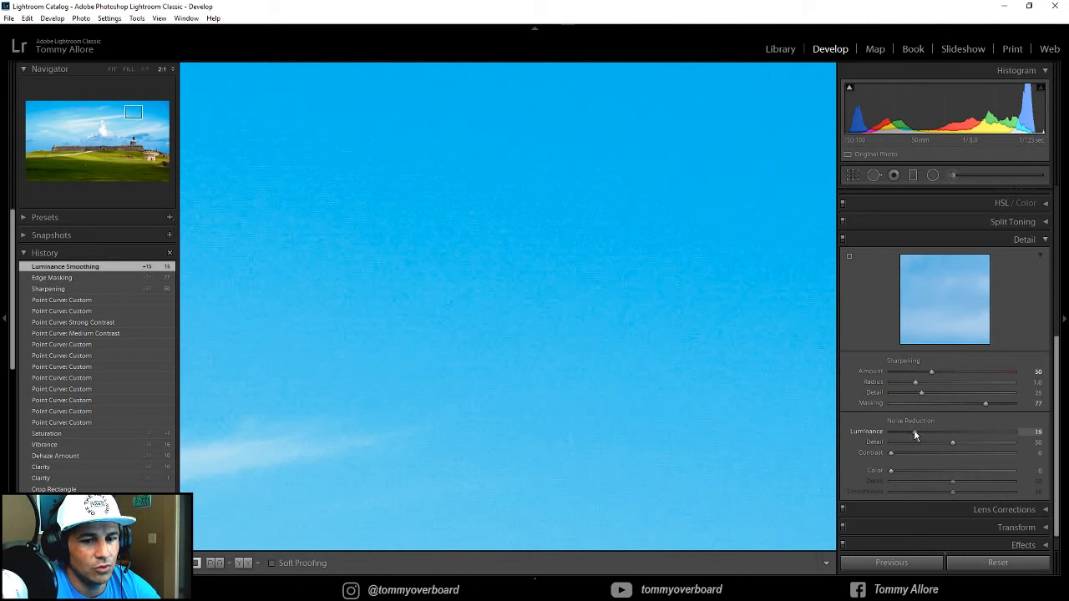
{"action": "left_click_drag", "start_coordinate": [914, 433], "coordinate": [962, 448]}
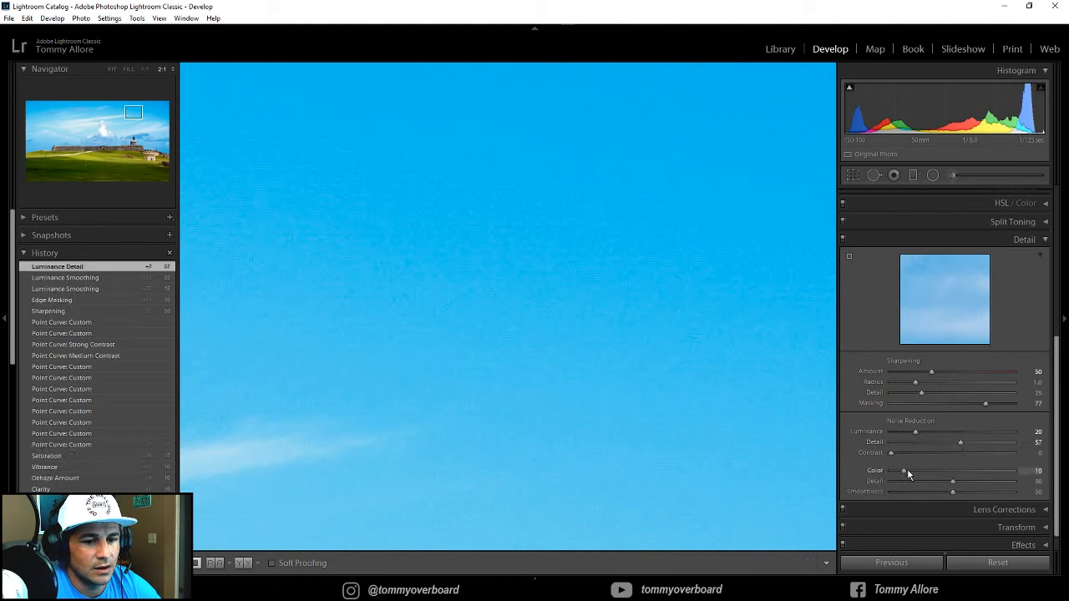
{"action": "left_click_drag", "start_coordinate": [907, 470], "coordinate": [924, 471]}
{"action": "left_click", "coordinate": [521, 362]}
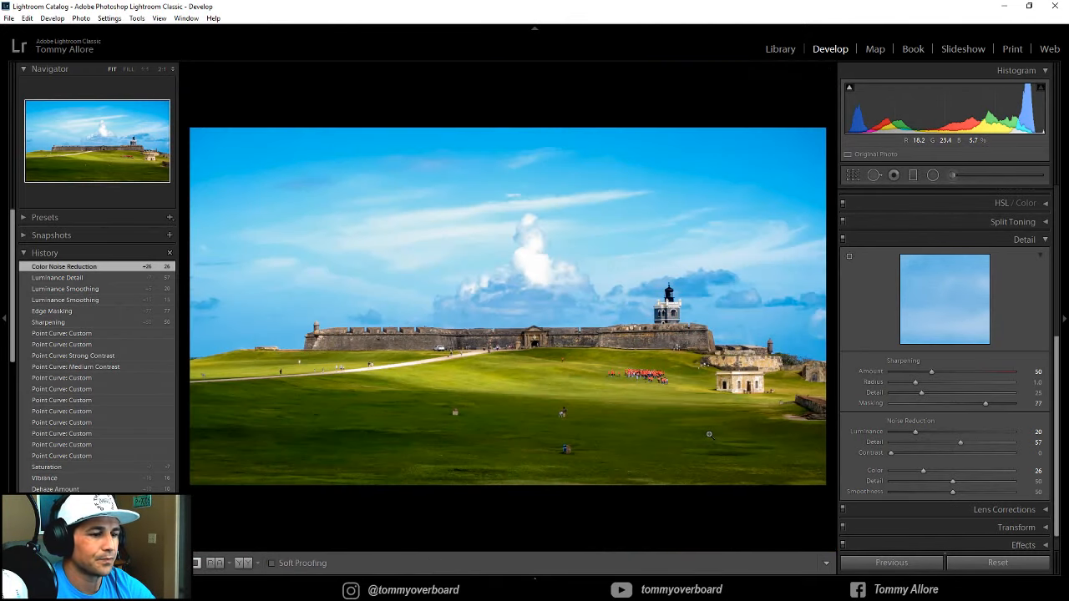
{"action": "left_click", "coordinate": [1043, 240]}
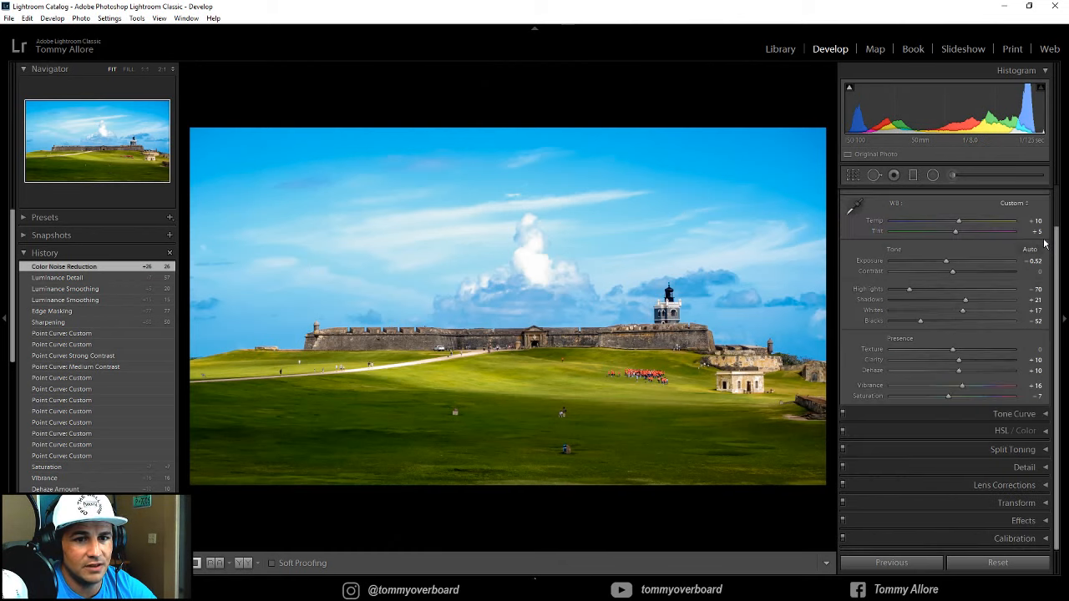
Reset the white balance Tint to 0, set Temp to +4, and compare the edit with the original photo
{"action": "scroll", "coordinate": [1044, 211], "scroll_direction": "up", "scroll_amount": 1}
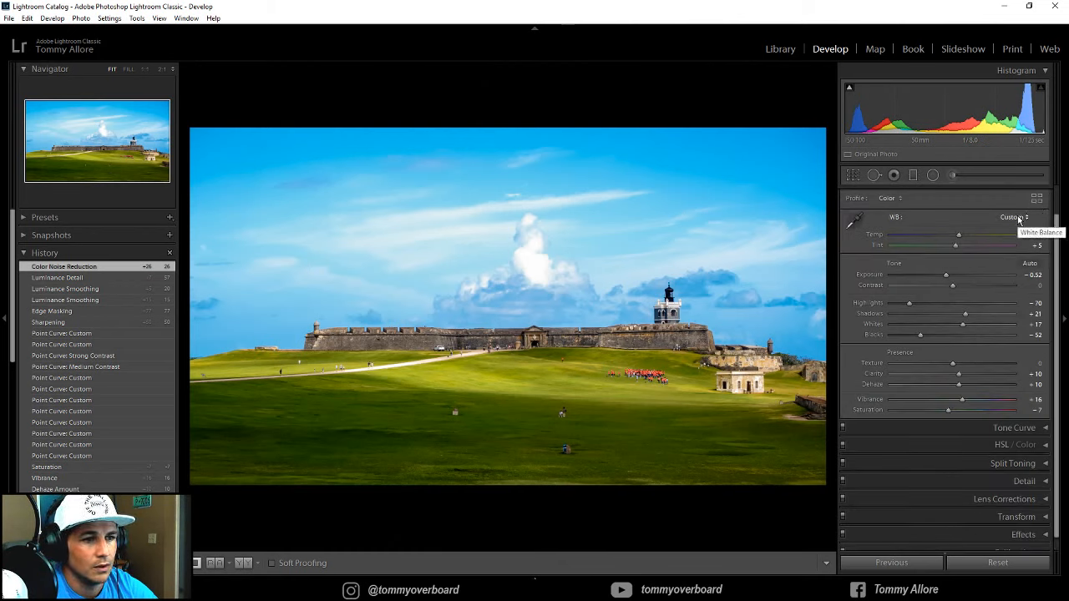
{"action": "double_click", "coordinate": [956, 245]}
{"action": "double_click", "coordinate": [958, 236]}
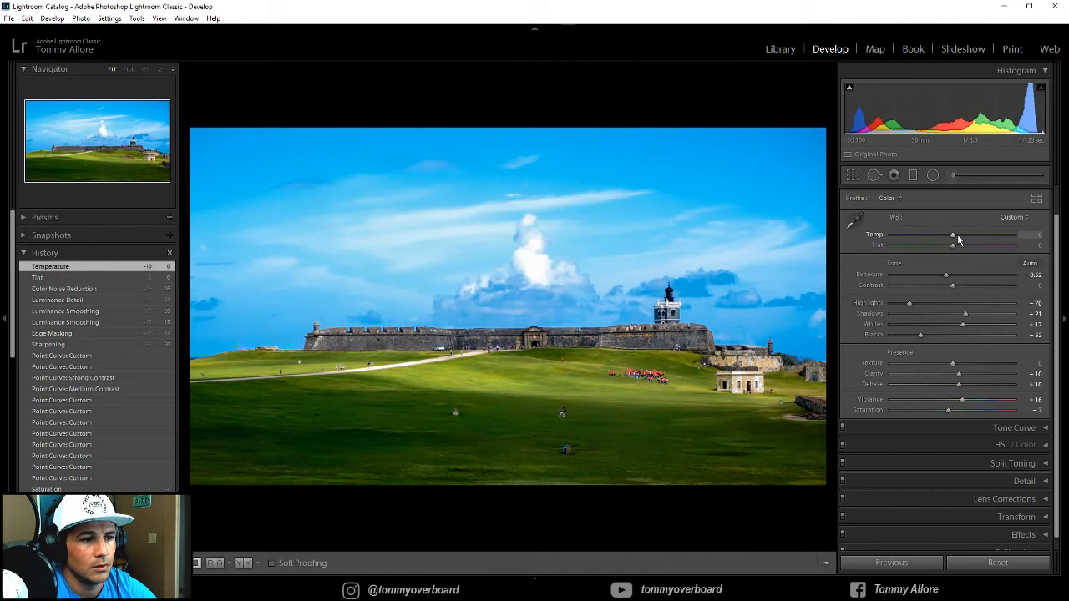
{"action": "left_click", "coordinate": [957, 235]}
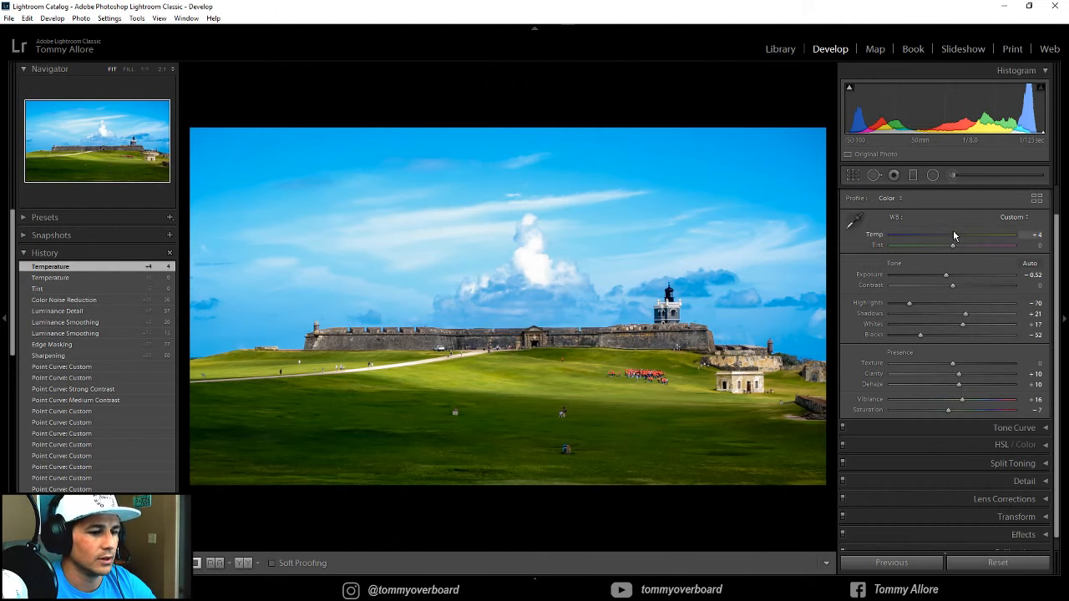
{"action": "key", "text": "backslash"}
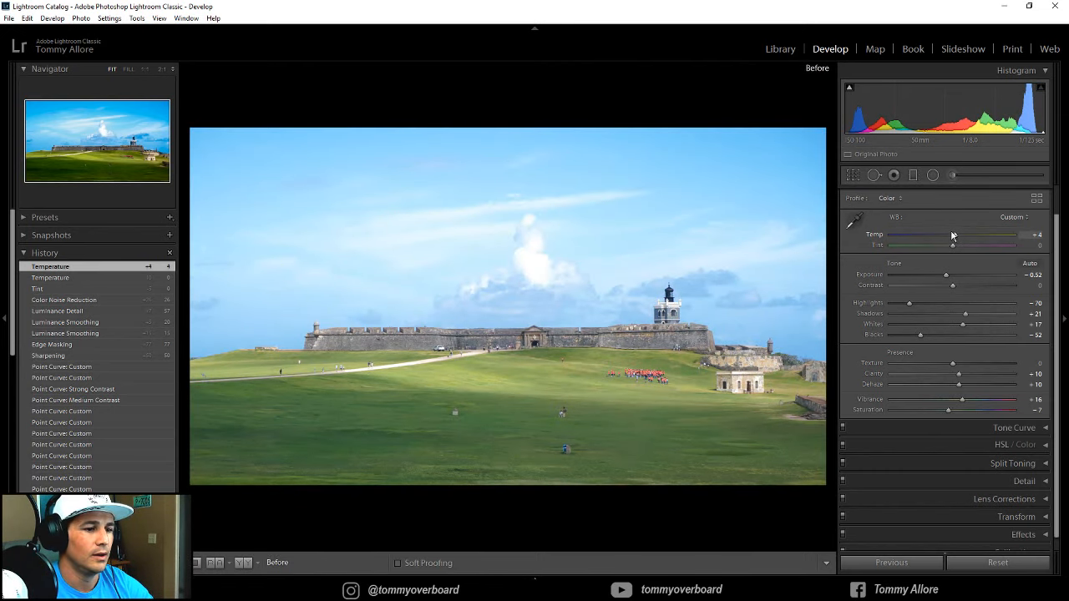
{"action": "key", "text": "backslash"}
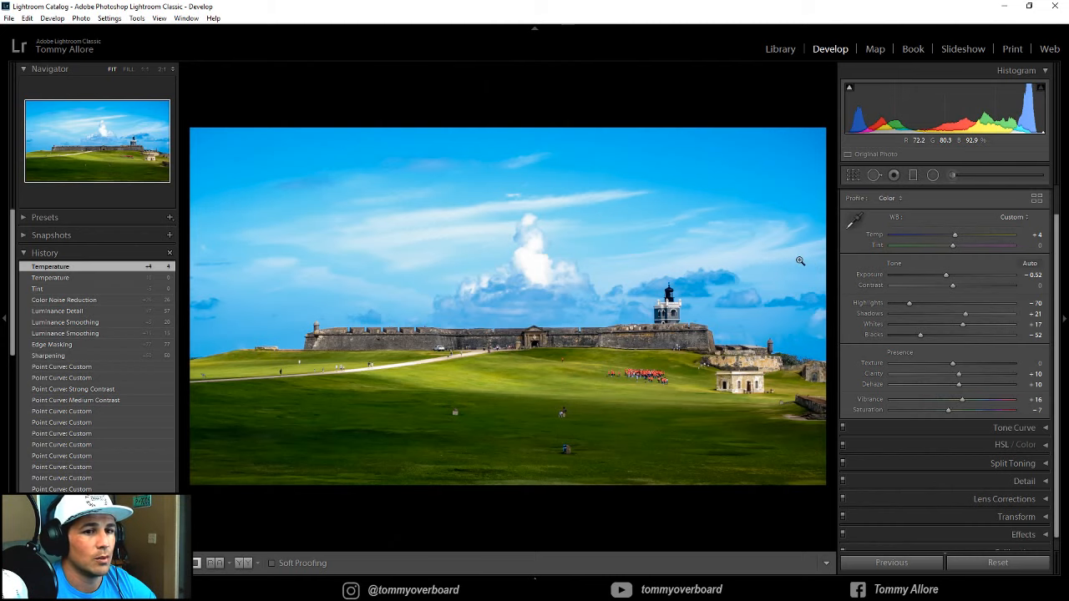
Start Spot Removal in Heal mode and set the brush to Size 73 and Feather 15
{"action": "left_click", "coordinate": [875, 176]}
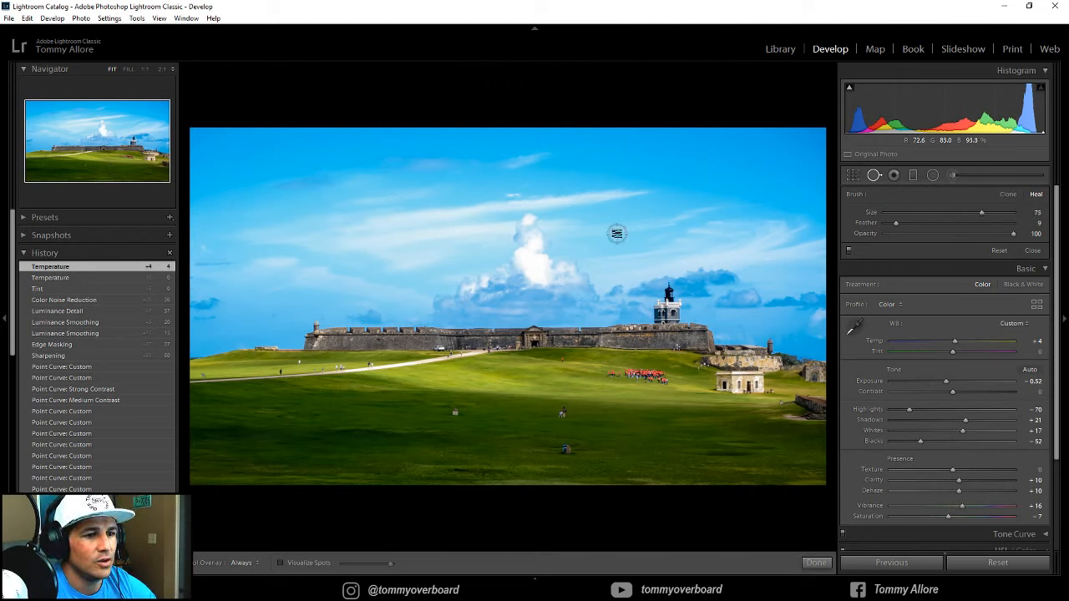
{"action": "scroll", "coordinate": [614, 235], "scroll_direction": "up", "scroll_amount": 3}
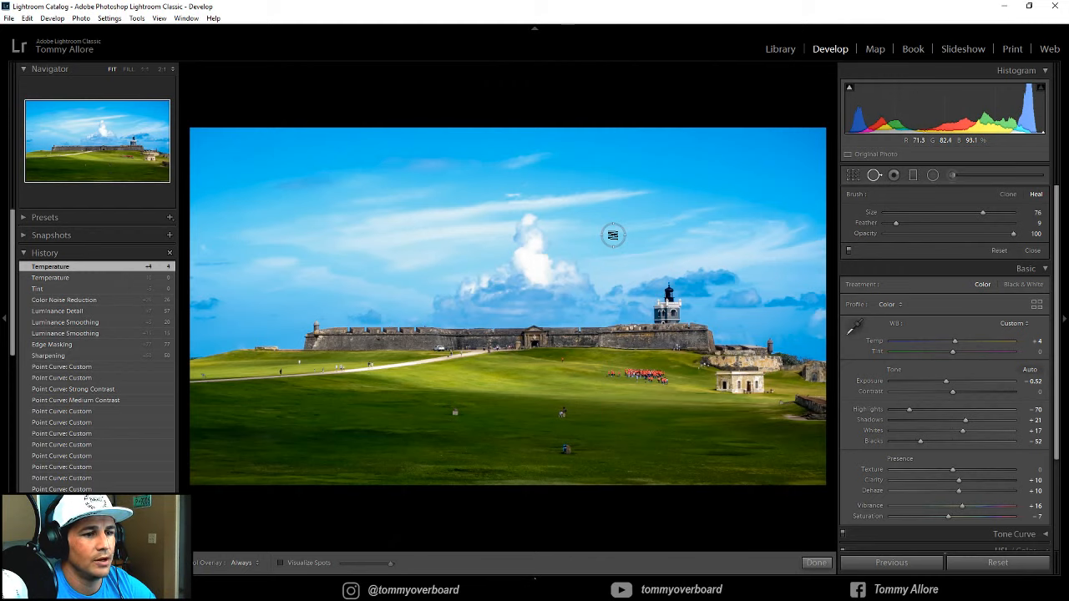
{"action": "scroll", "coordinate": [613, 236], "scroll_direction": "up", "scroll_amount": 1}
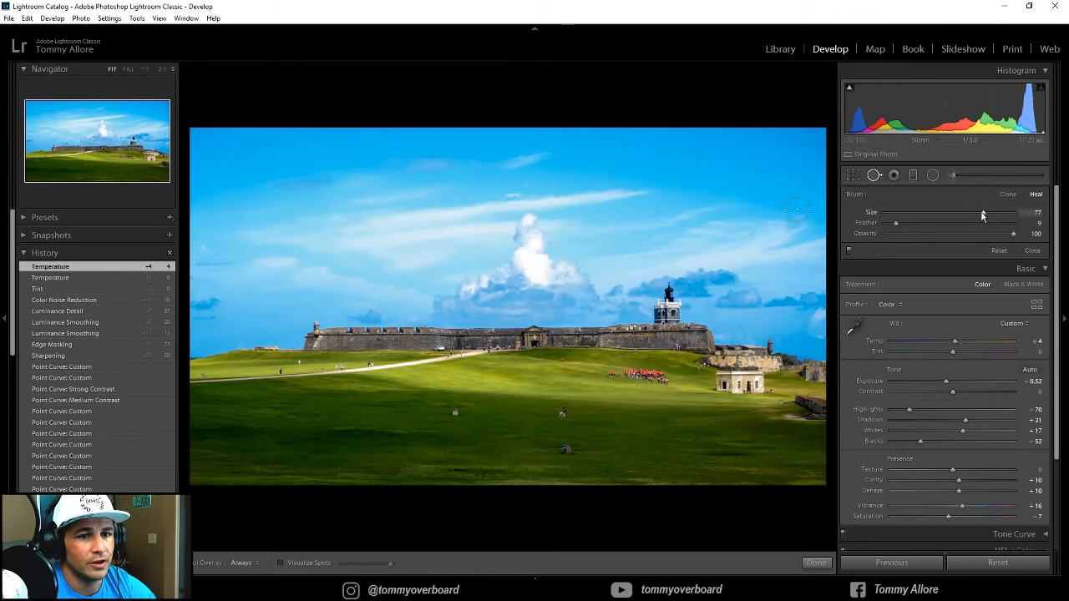
{"action": "mouse_move", "coordinate": [982, 213]}
{"action": "left_mouse_down"}
{"action": "mouse_move", "coordinate": [962, 213]}
{"action": "mouse_move", "coordinate": [989, 213]}
{"action": "mouse_move", "coordinate": [979, 212]}
{"action": "left_mouse_up"}
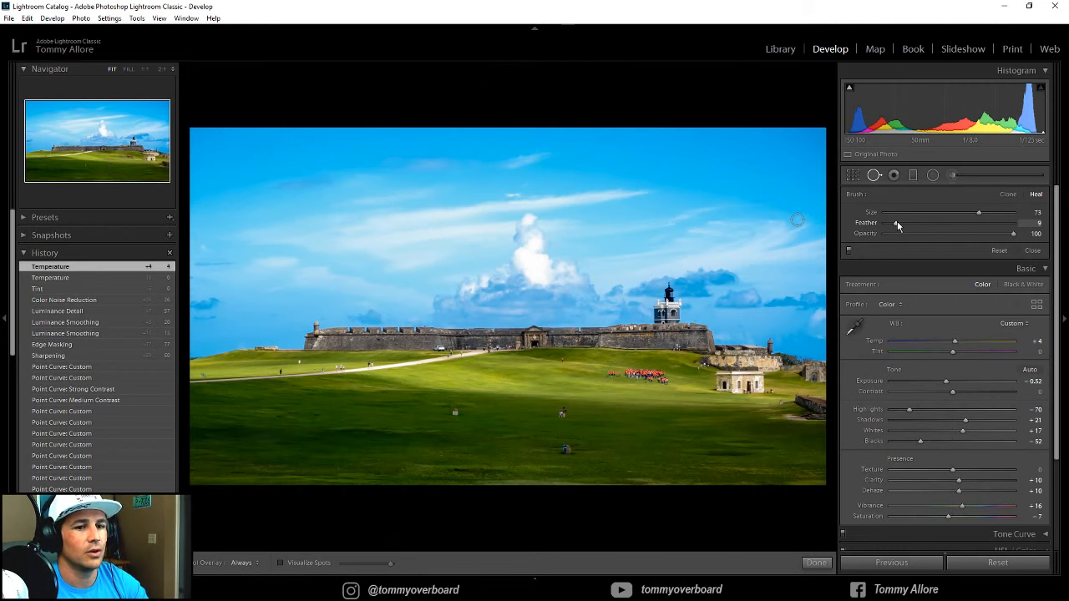
{"action": "left_click_drag", "start_coordinate": [897, 223], "coordinate": [903, 223]}
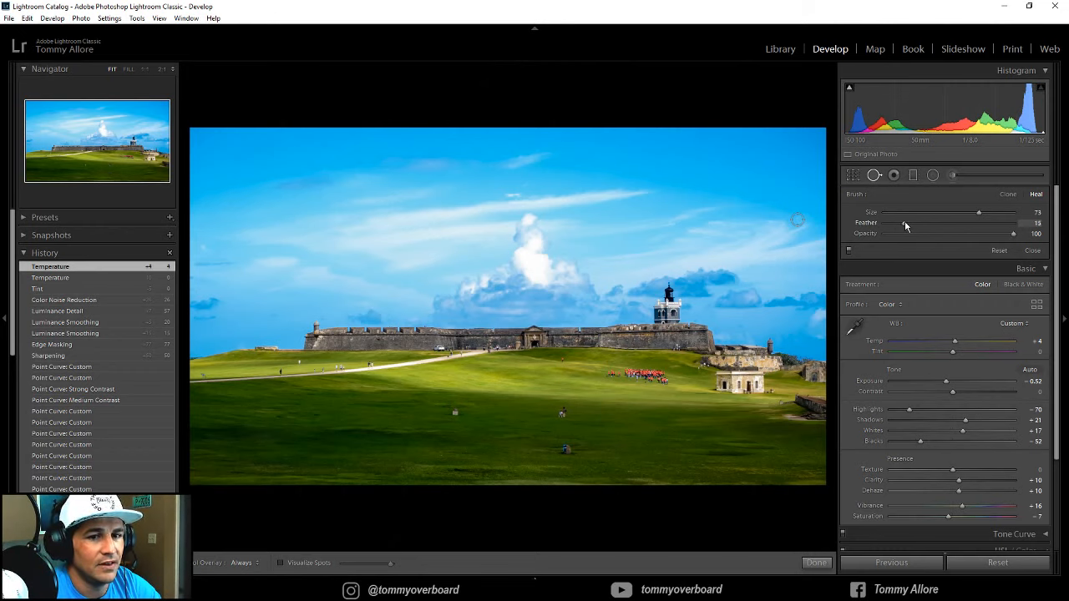
Heal away the blue-and-brown object and the two people on the foreground grass at 1:1, using brush sizes 71 and 73
{"action": "left_click", "coordinate": [144, 69]}
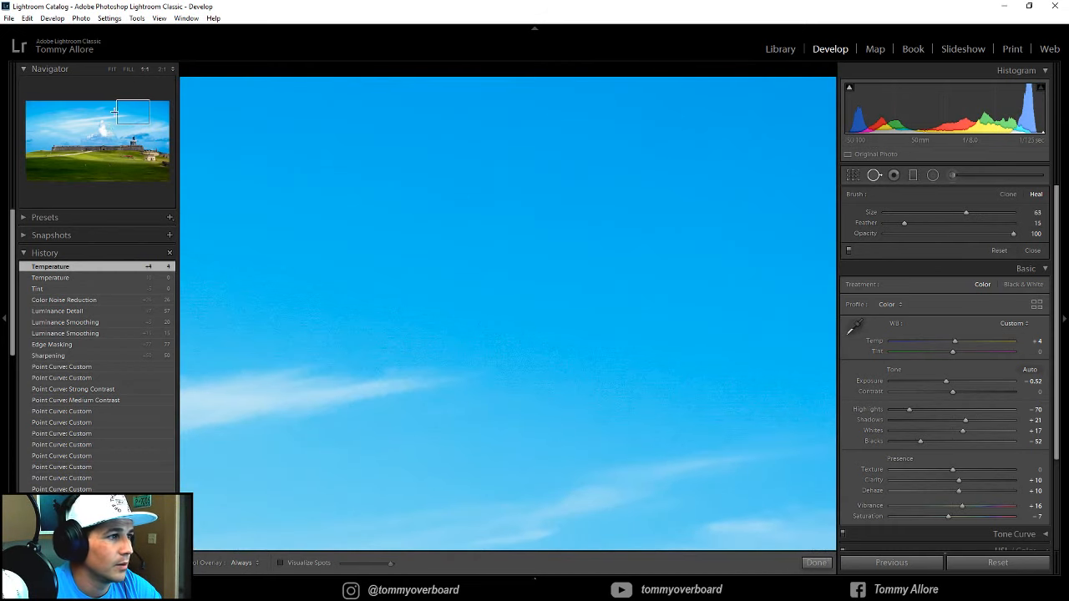
{"action": "left_click_drag", "start_coordinate": [114, 109], "coordinate": [109, 169]}
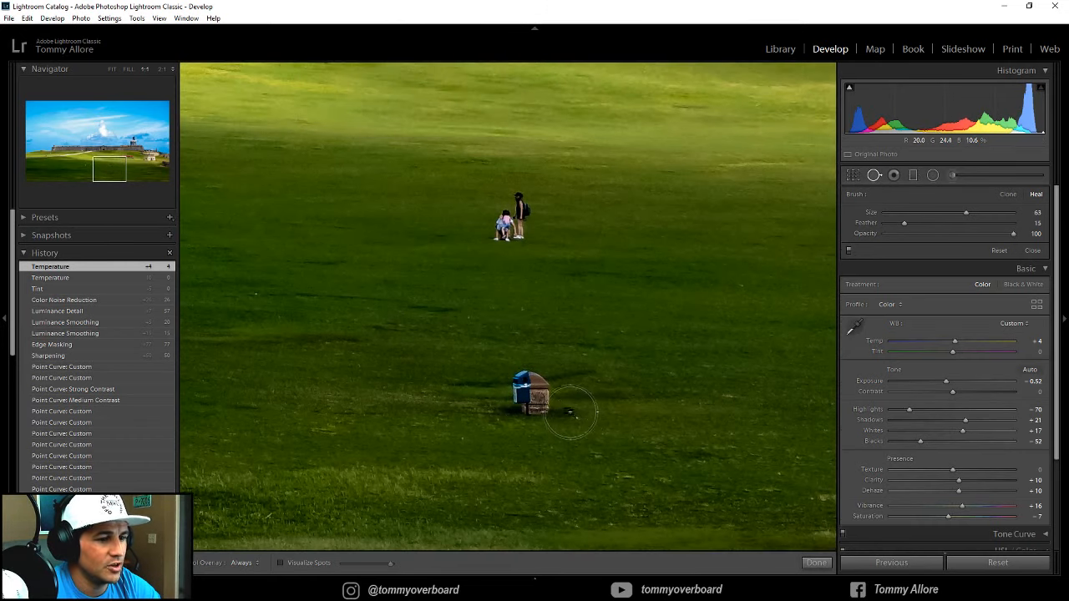
{"action": "scroll", "coordinate": [529, 394], "scroll_direction": "up", "scroll_amount": 2}
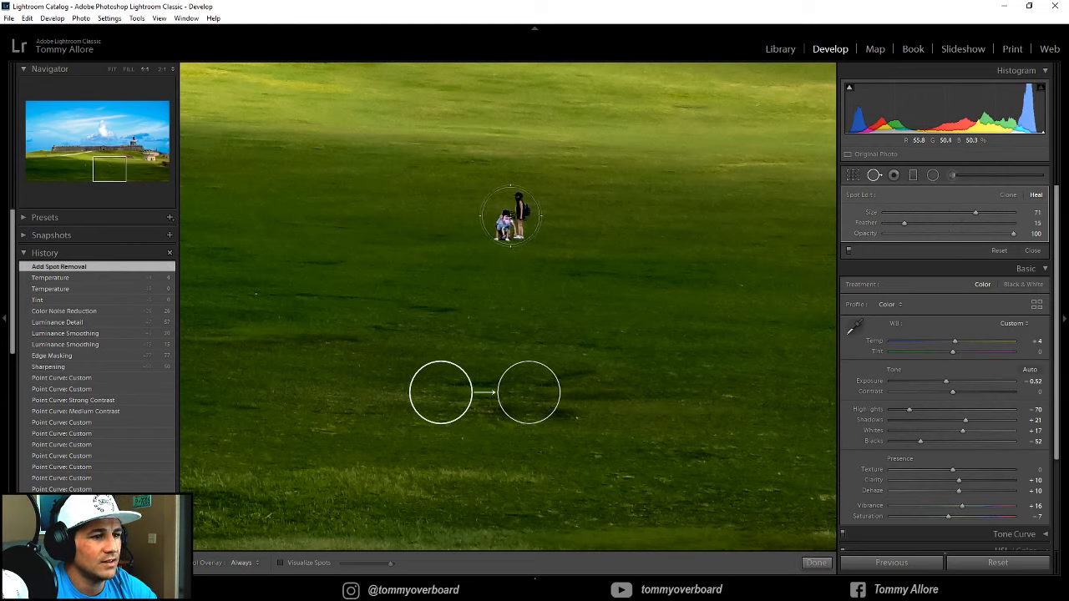
{"action": "scroll", "coordinate": [510, 217], "scroll_direction": "up", "scroll_amount": 1}
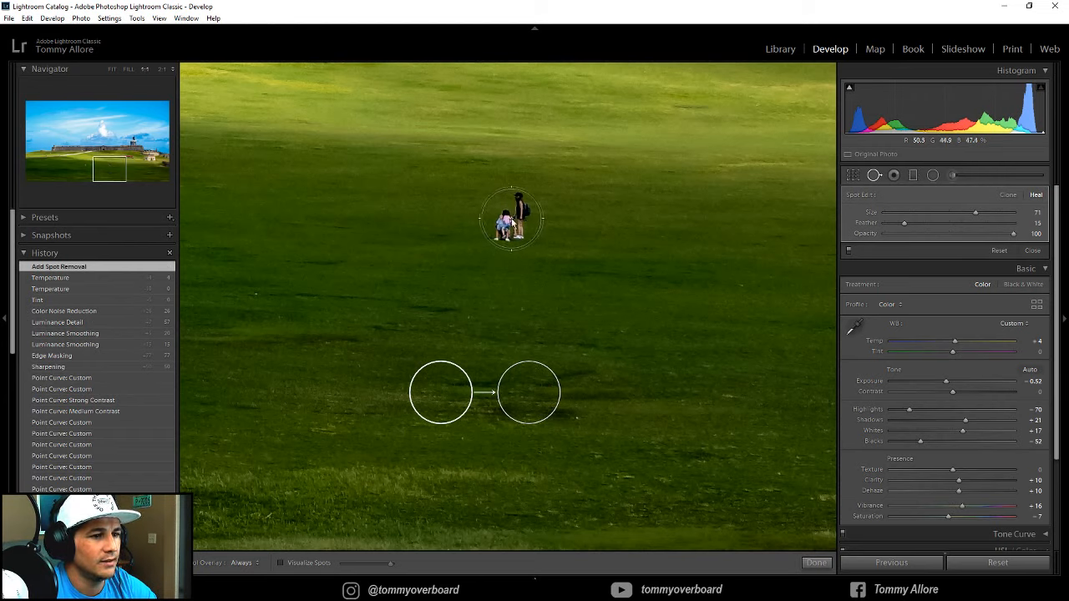
{"action": "left_click", "coordinate": [510, 217]}
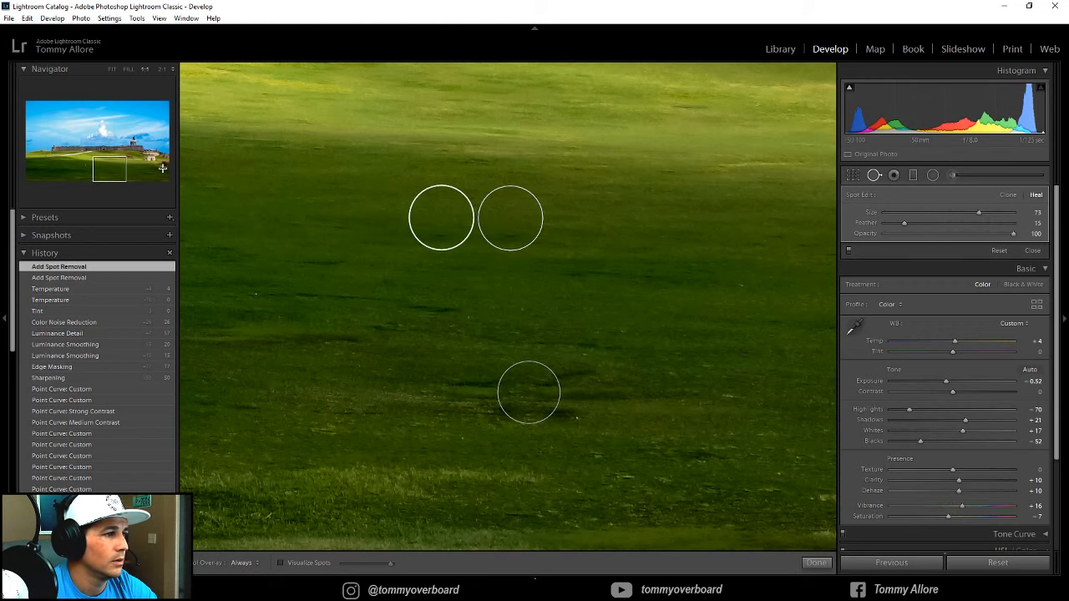
Heal away the small stone block on the grass, with spot size 50 and the source moved up to clean grass
{"action": "left_click_drag", "start_coordinate": [116, 167], "coordinate": [83, 167]}
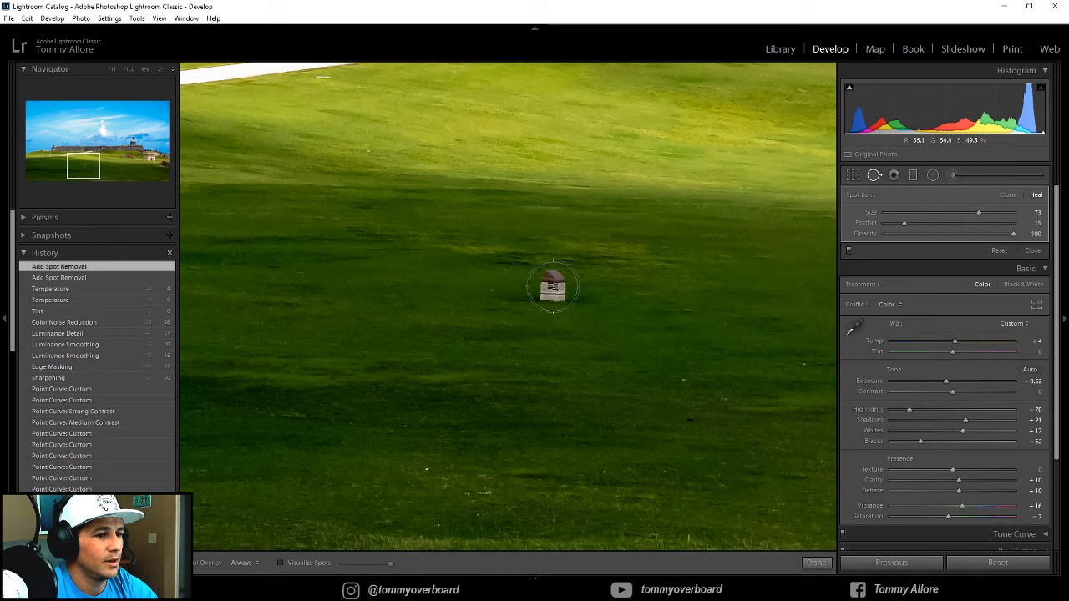
{"action": "left_click", "coordinate": [553, 287]}
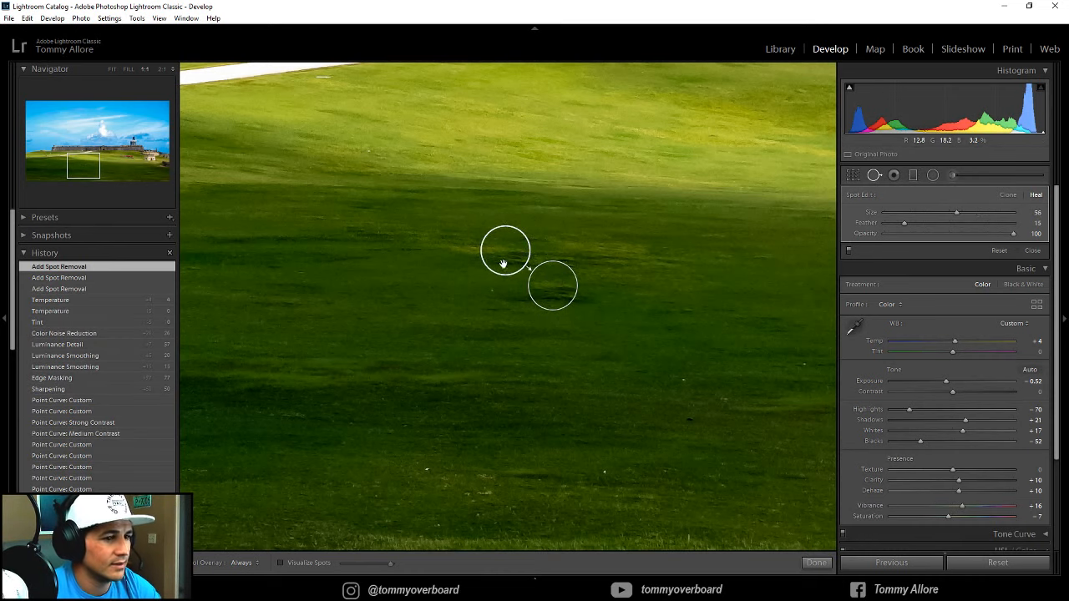
{"action": "mouse_move", "coordinate": [485, 265]}
{"action": "left_mouse_down"}
{"action": "mouse_move", "coordinate": [489, 248]}
{"action": "mouse_move", "coordinate": [473, 250]}
{"action": "left_mouse_up"}
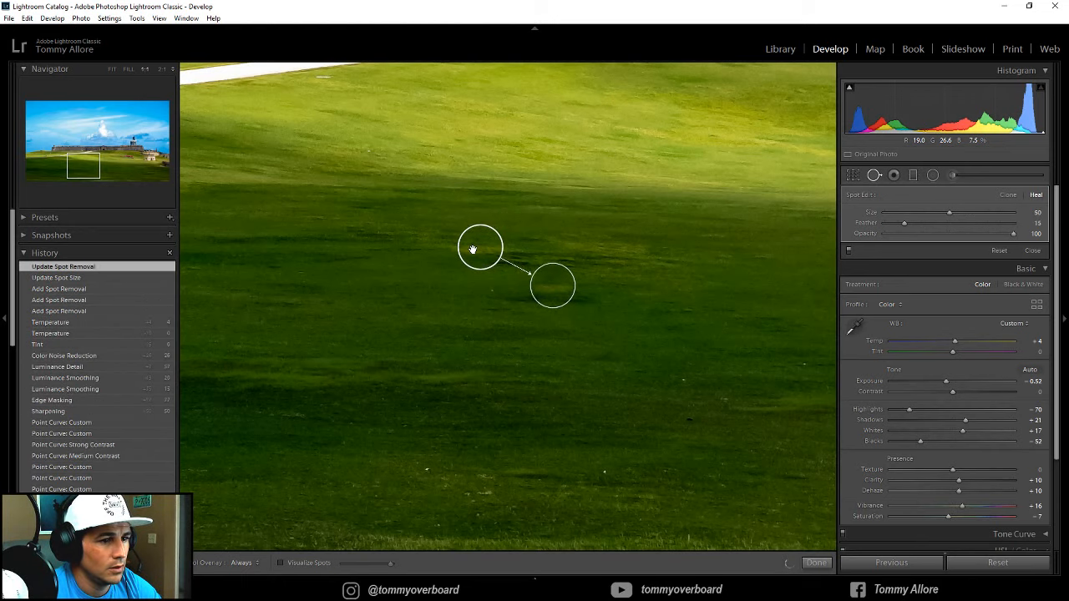
Try healing out the small blue-clothed figure and the dark-clothed walker beside the path, undoing each spot
{"action": "left_click_drag", "start_coordinate": [85, 167], "coordinate": [53, 157]}
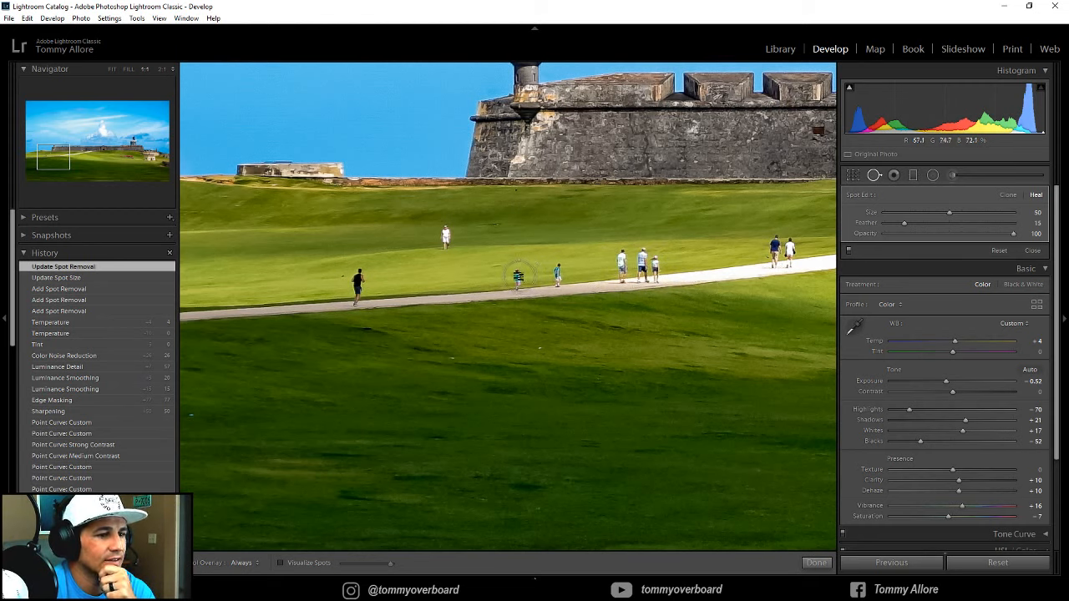
{"action": "left_click", "coordinate": [517, 277]}
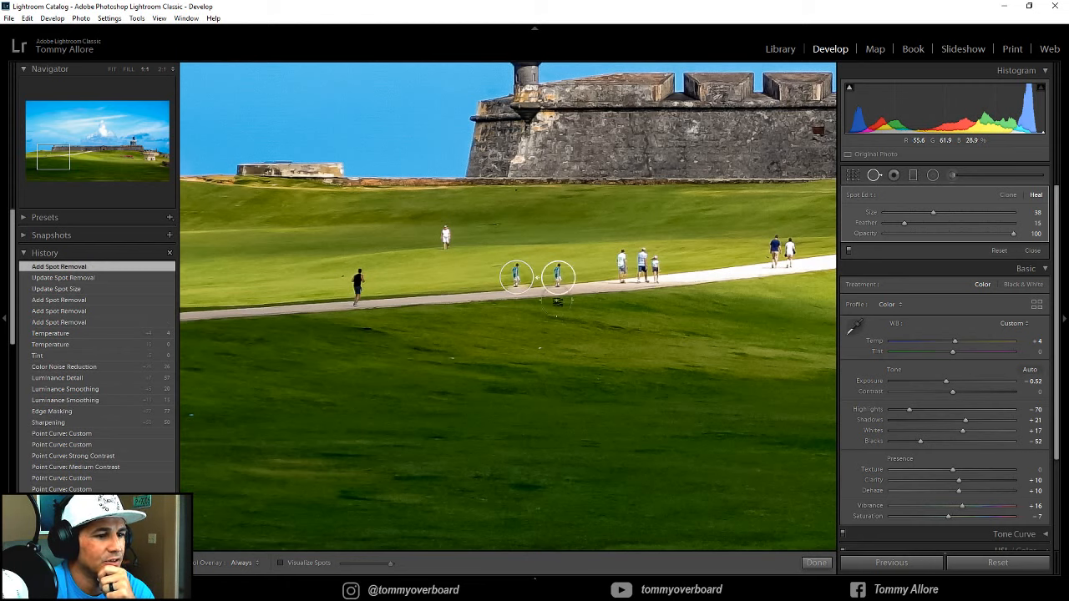
{"action": "key", "text": "ctrl+z"}
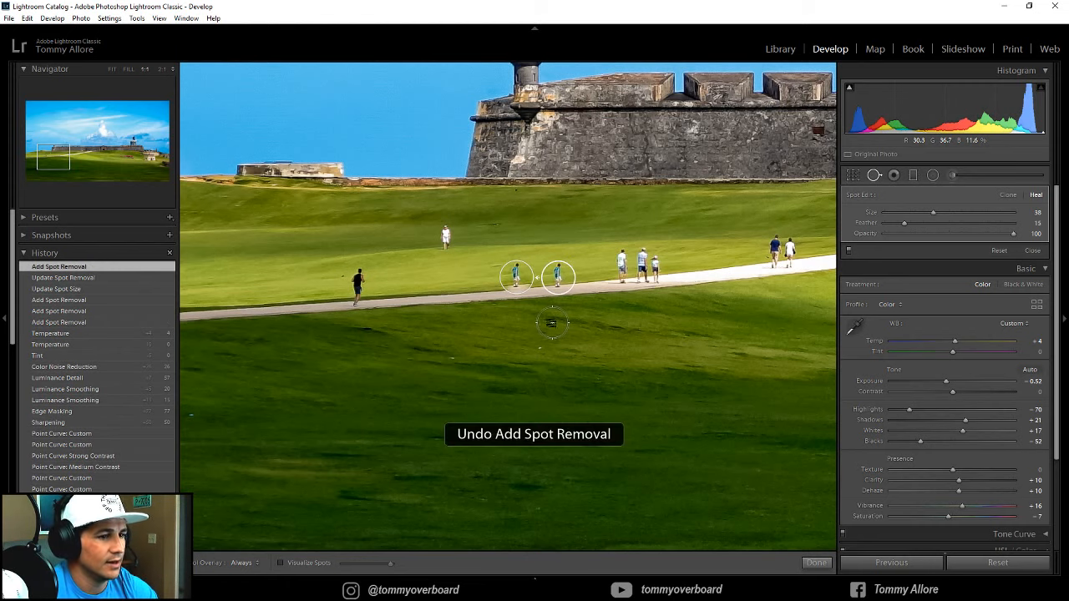
{"action": "scroll", "coordinate": [351, 287], "scroll_direction": "up", "scroll_amount": 5}
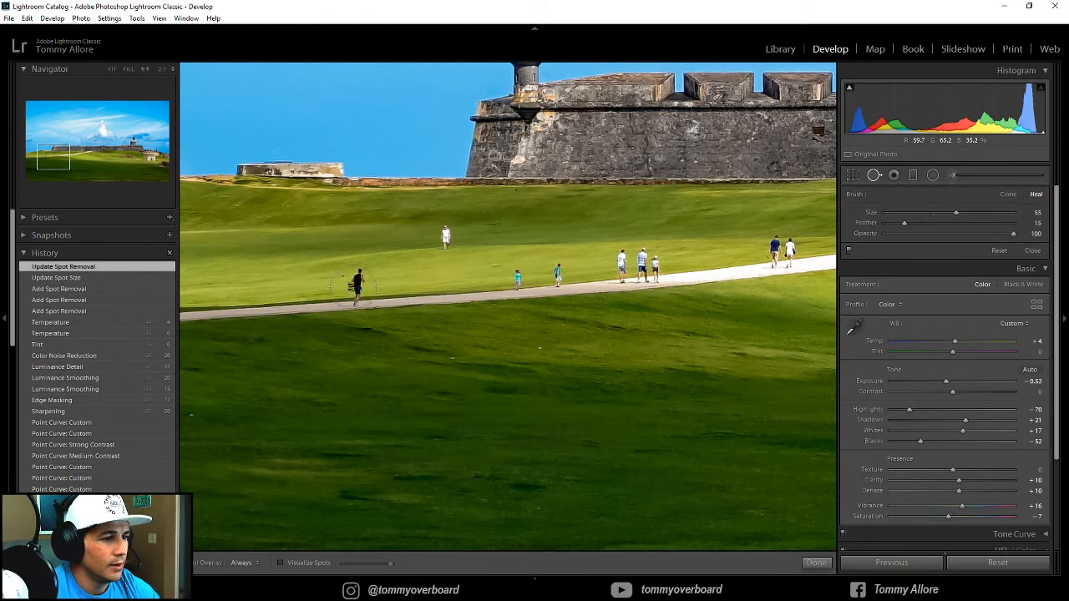
{"action": "left_click", "coordinate": [358, 285]}
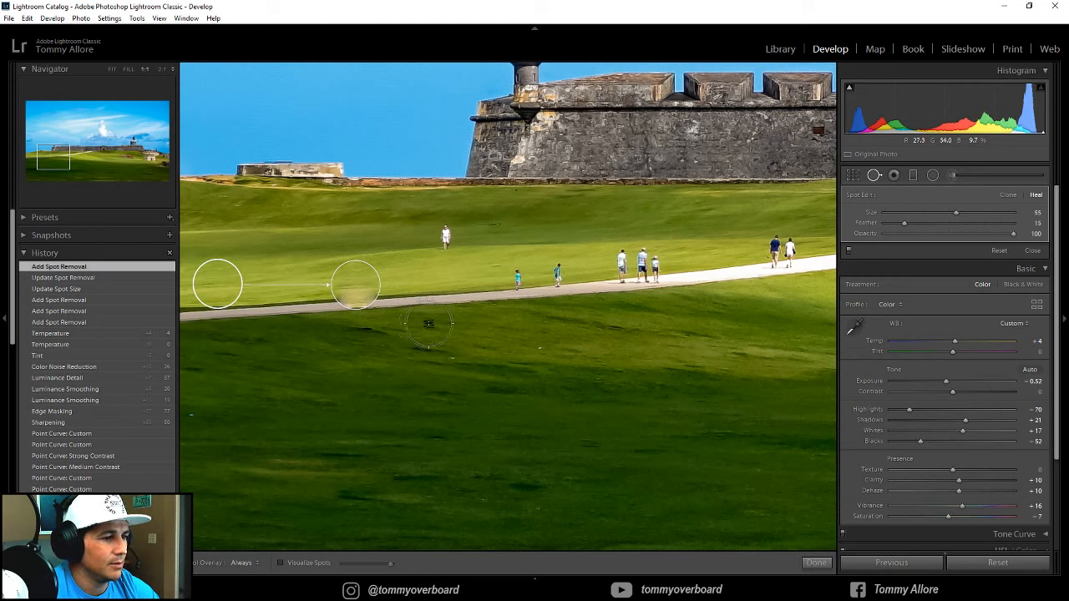
{"action": "key", "text": "ctrl+z"}
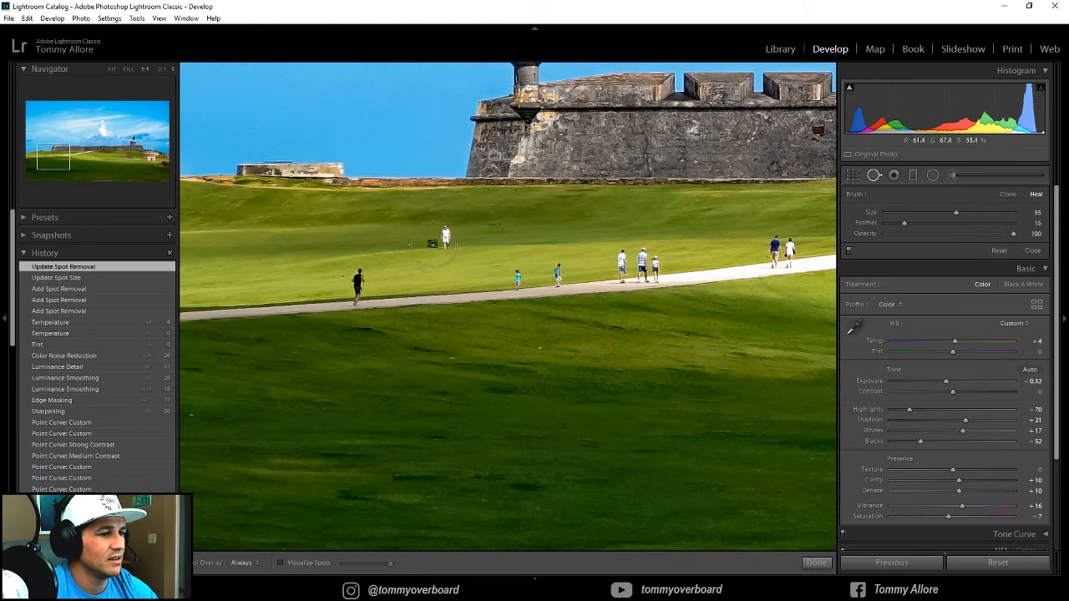
Try healing out the white-clothed figure on the grass and the lone orange-shirted person below the fort wall, undoing each spot
{"action": "scroll", "coordinate": [443, 235], "scroll_direction": "down", "scroll_amount": 3}
{"action": "scroll", "coordinate": [442, 236], "scroll_direction": "down", "scroll_amount": 2}
{"action": "left_click", "coordinate": [445, 237]}
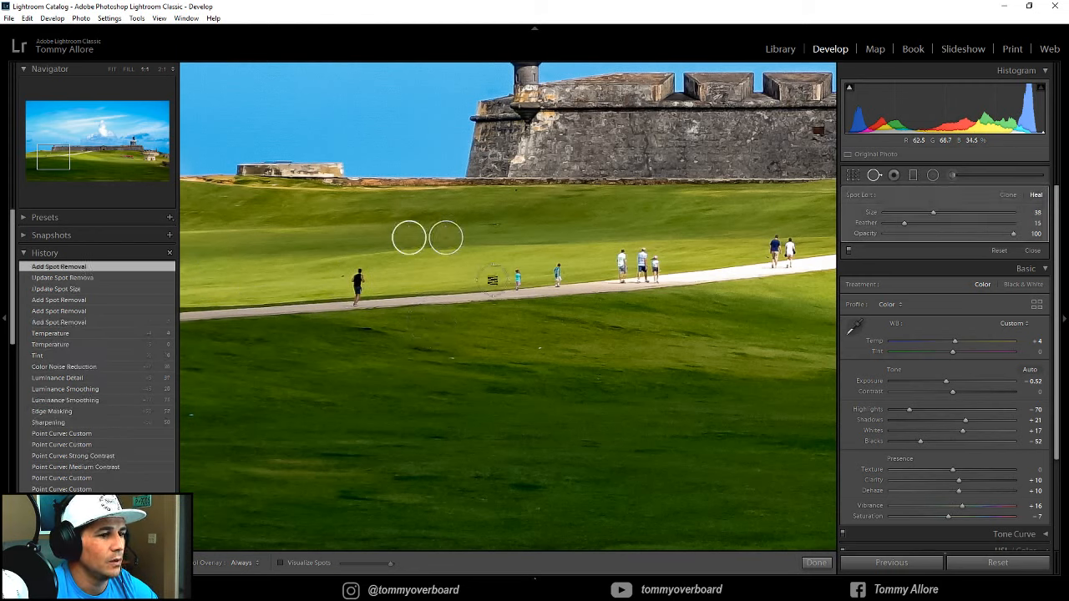
{"action": "key", "text": "ctrl+z"}
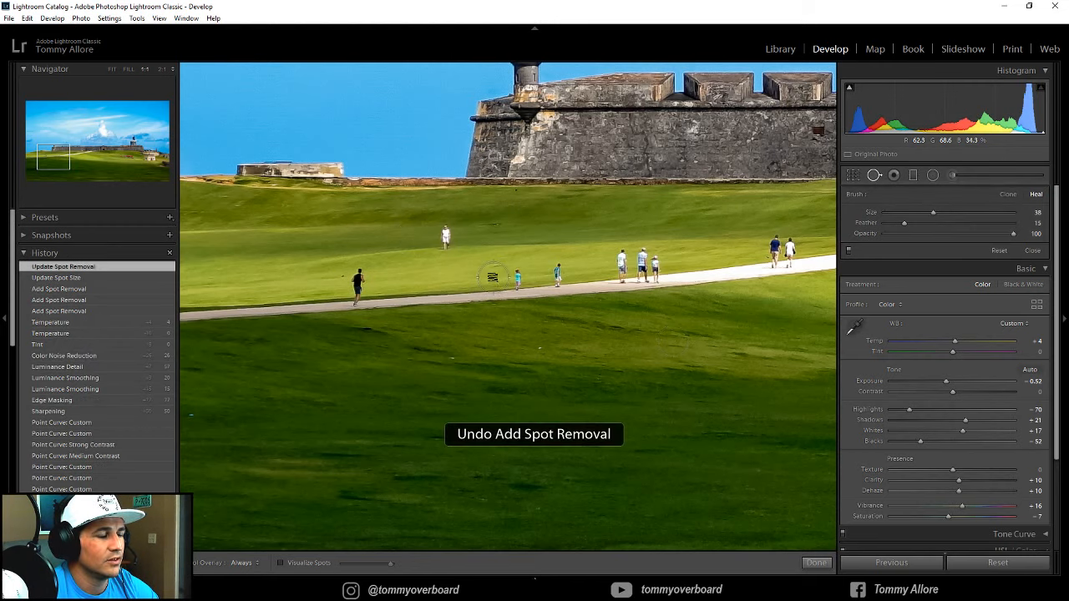
{"action": "left_click_drag", "start_coordinate": [51, 164], "coordinate": [114, 155]}
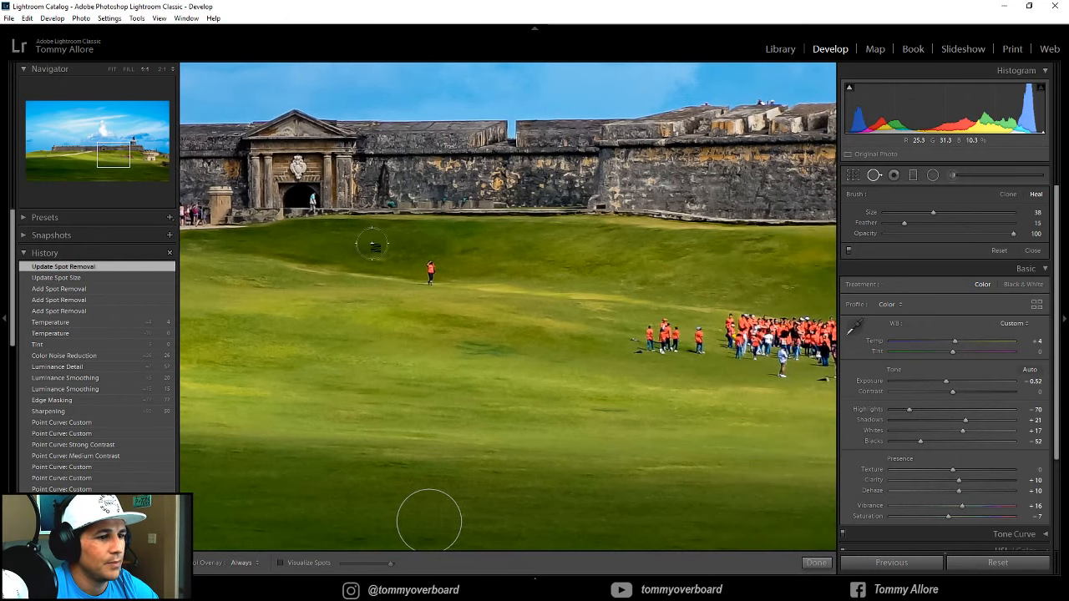
{"action": "scroll", "coordinate": [426, 270], "scroll_direction": "up", "scroll_amount": 2}
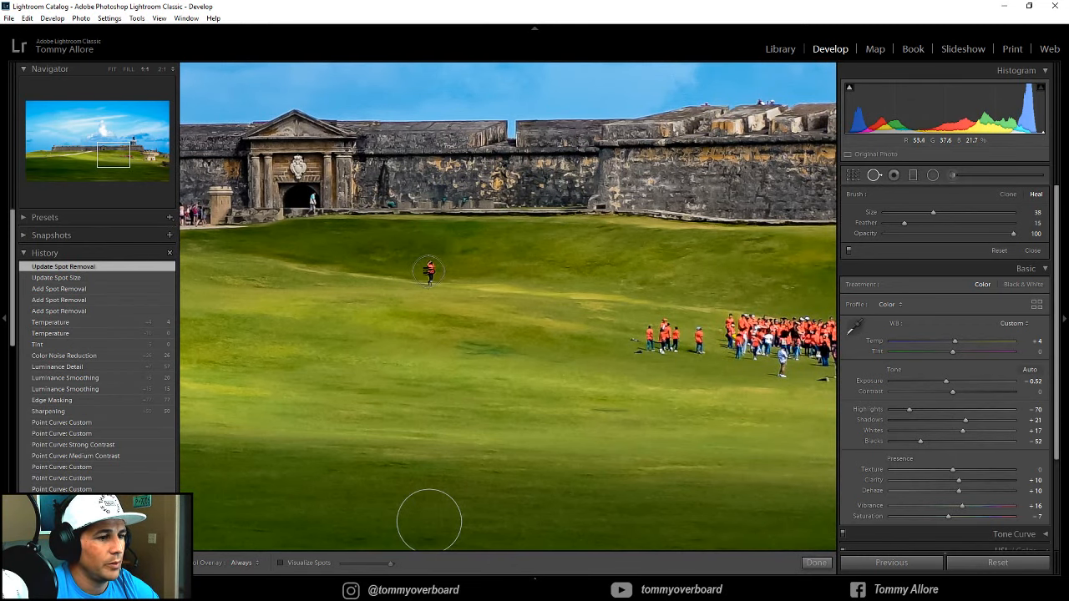
{"action": "left_click", "coordinate": [427, 270]}
{"action": "key", "text": "ctrl+z"}
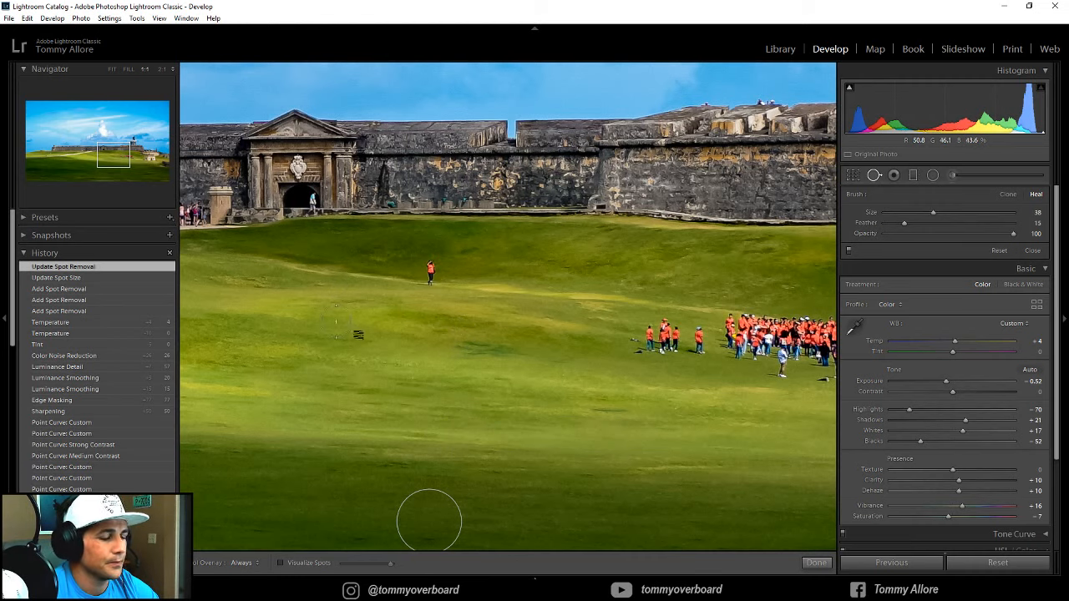
Close Spot Removal, fit the whole photo in view, and compare the edit with the original several times
{"action": "key", "text": "q"}
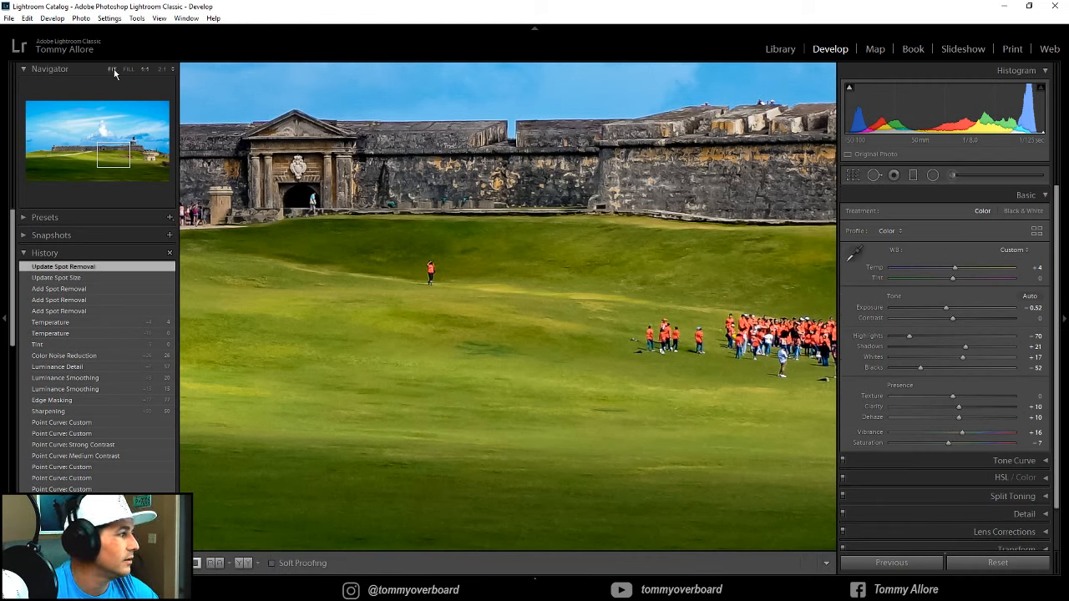
{"action": "left_click", "coordinate": [113, 71]}
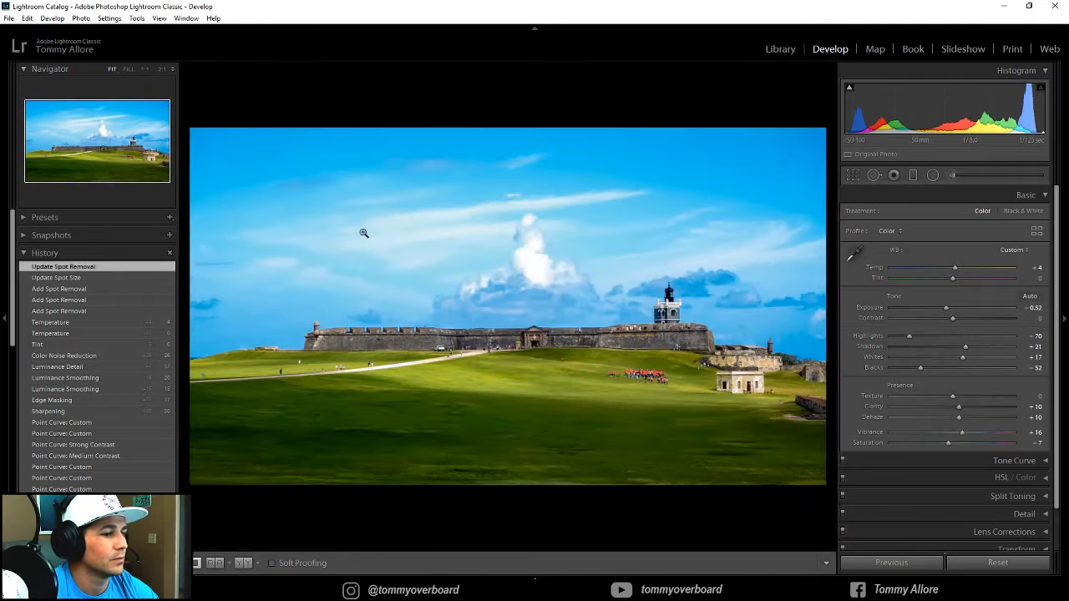
{"action": "key", "text": "backslash"}
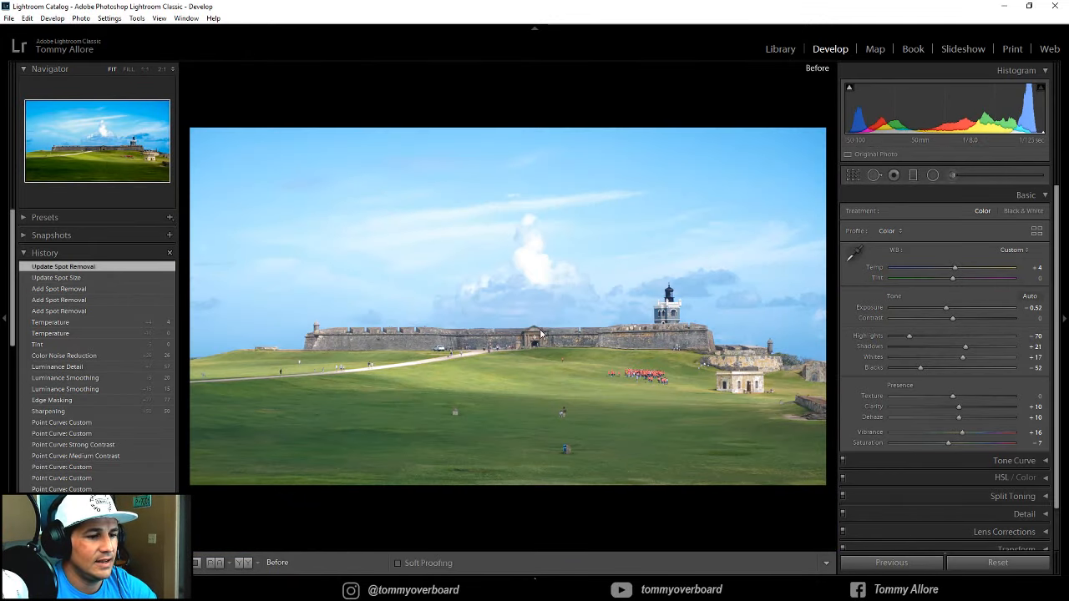
{"action": "key", "text": "backslash"}
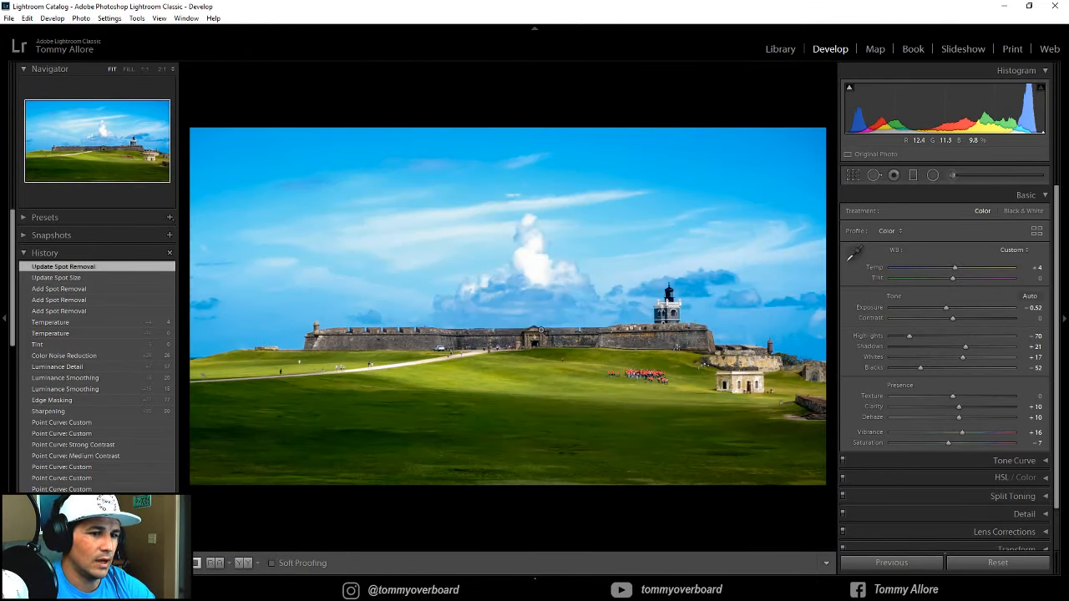
{"action": "key", "text": "backslash"}
{"action": "key", "text": "backslash"}
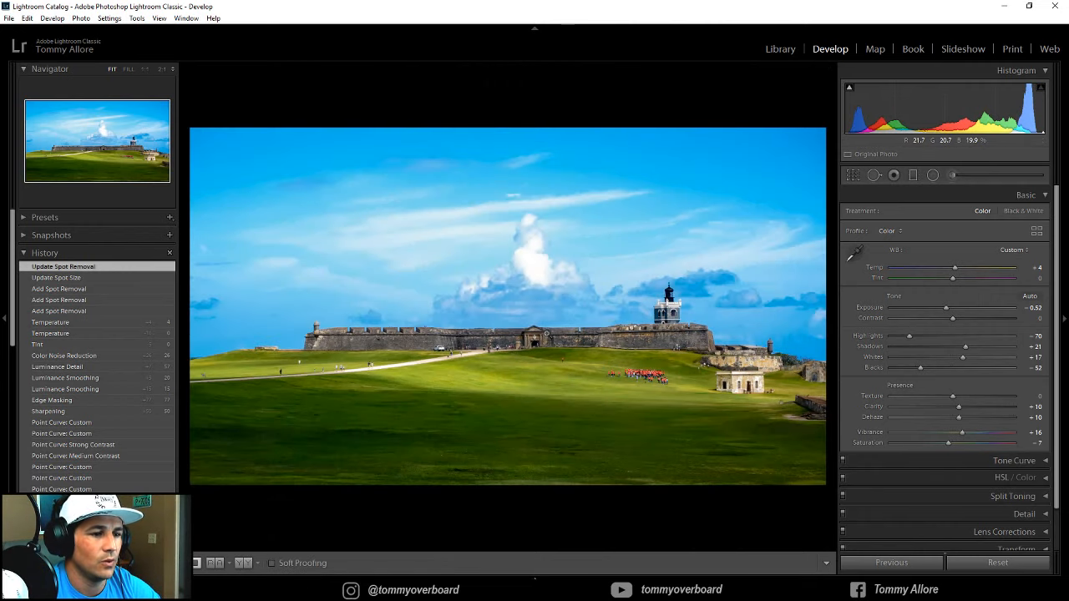
{"action": "key", "text": "backslash"}
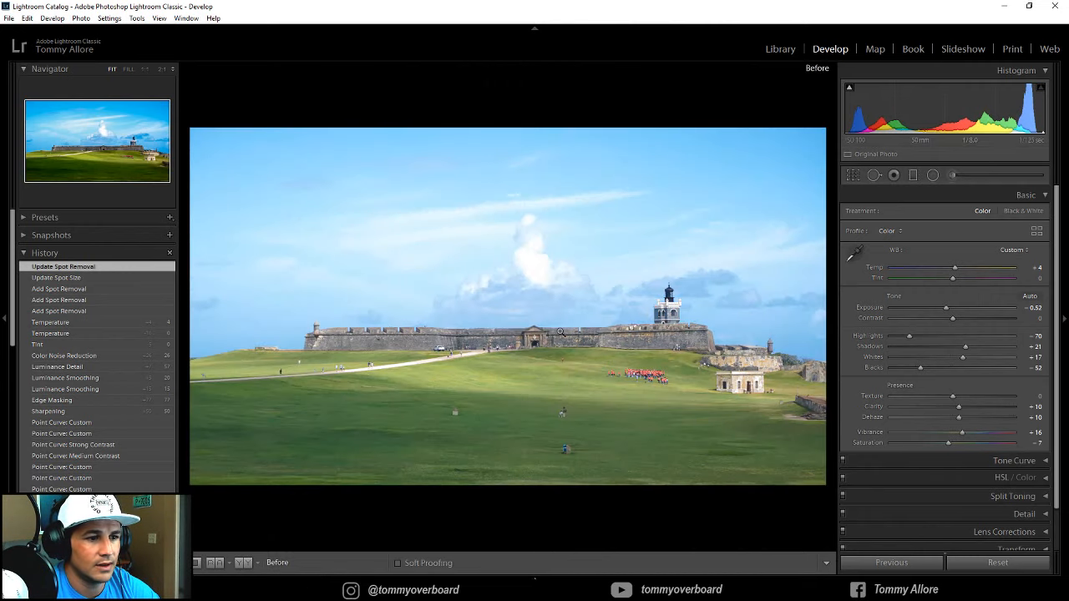
{"action": "key", "text": "backslash"}
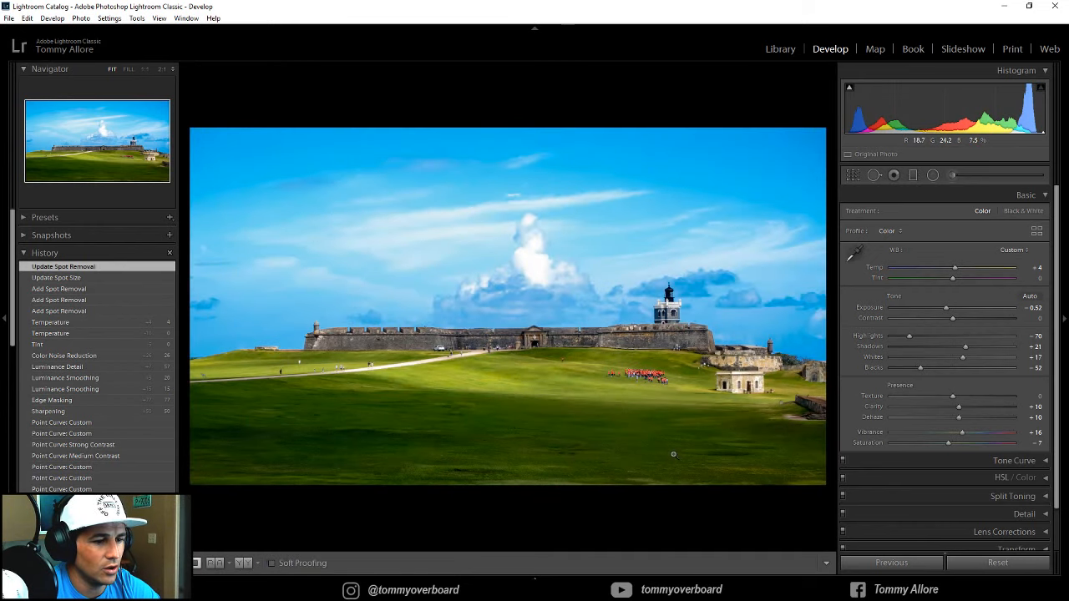
{"action": "key", "text": "backslash"}
{"action": "key", "text": "backslash"}
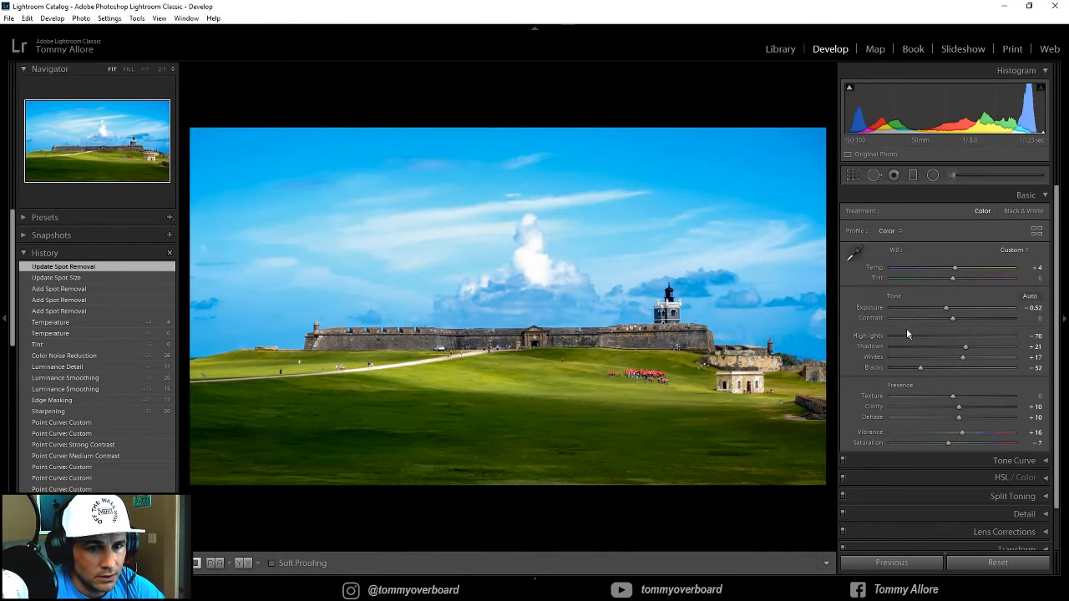
Reduce the HSL Saturation of the sky colors to Blue -21, Purple -18 and Aqua -7
{"action": "left_click", "coordinate": [1045, 196]}
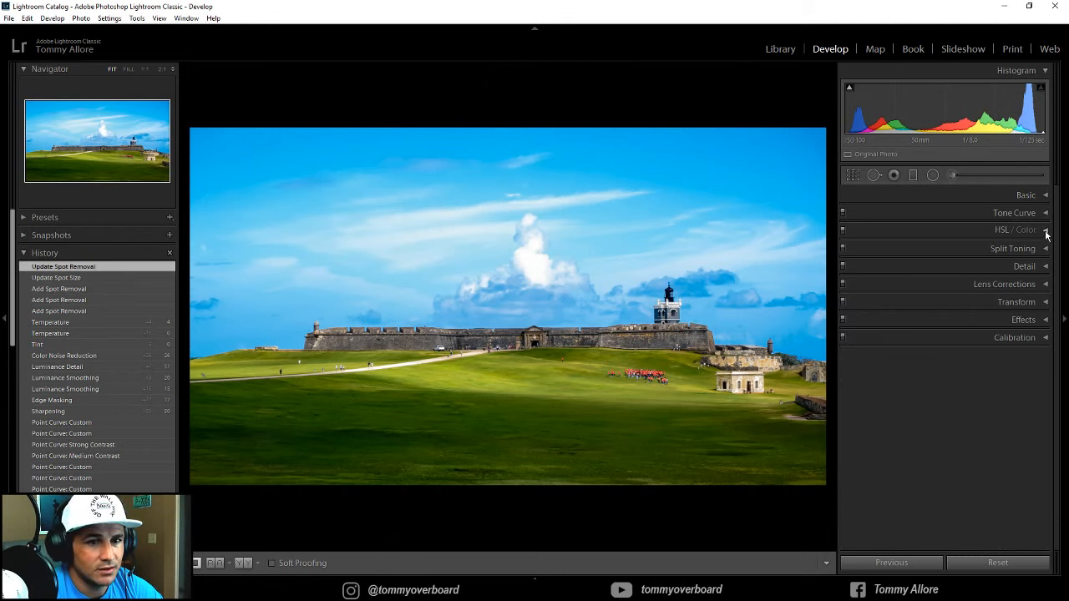
{"action": "left_click", "coordinate": [1045, 231]}
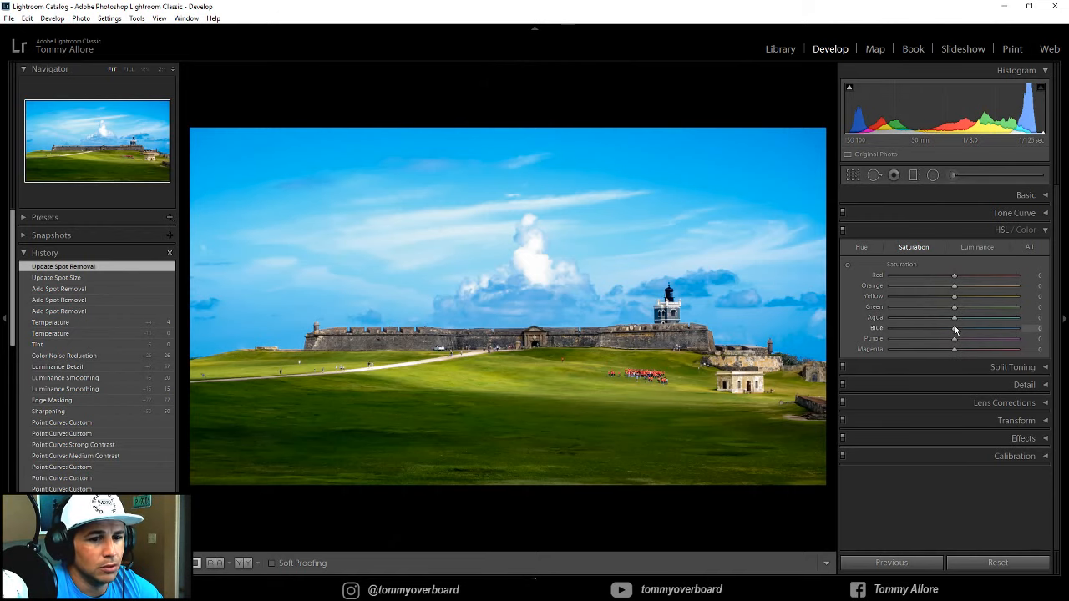
{"action": "mouse_move", "coordinate": [955, 329]}
{"action": "left_mouse_down"}
{"action": "mouse_move", "coordinate": [941, 332]}
{"action": "mouse_move", "coordinate": [944, 343]}
{"action": "mouse_move", "coordinate": [950, 323]}
{"action": "left_mouse_up"}
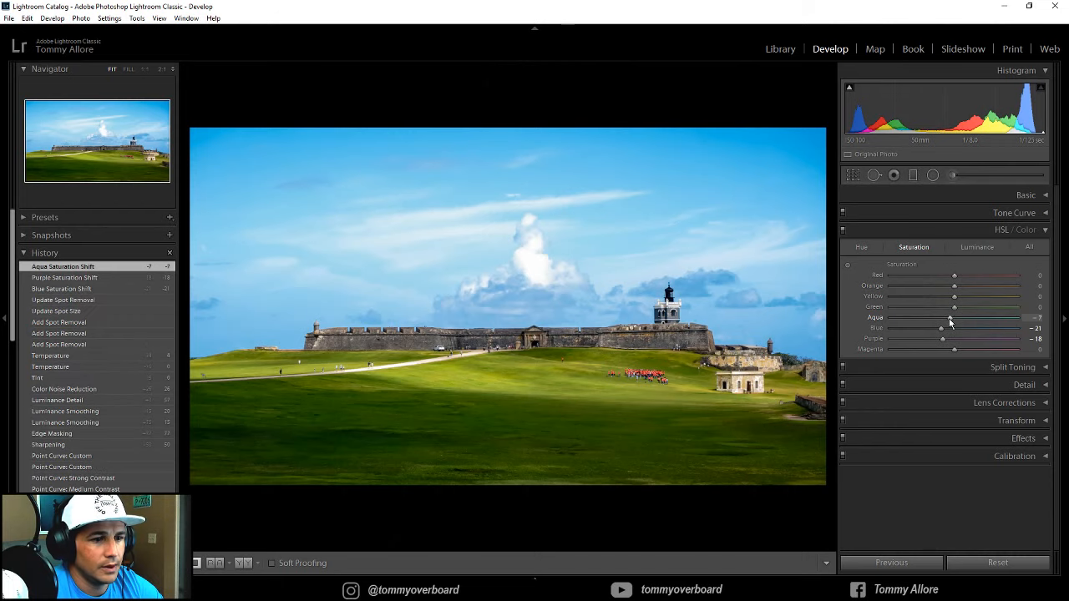
Turn the HSL adjustments off and on several times to compare the sky colors, leaving them enabled
{"action": "left_click", "coordinate": [844, 230]}
{"action": "left_click", "coordinate": [844, 231]}
{"action": "left_click", "coordinate": [844, 230]}
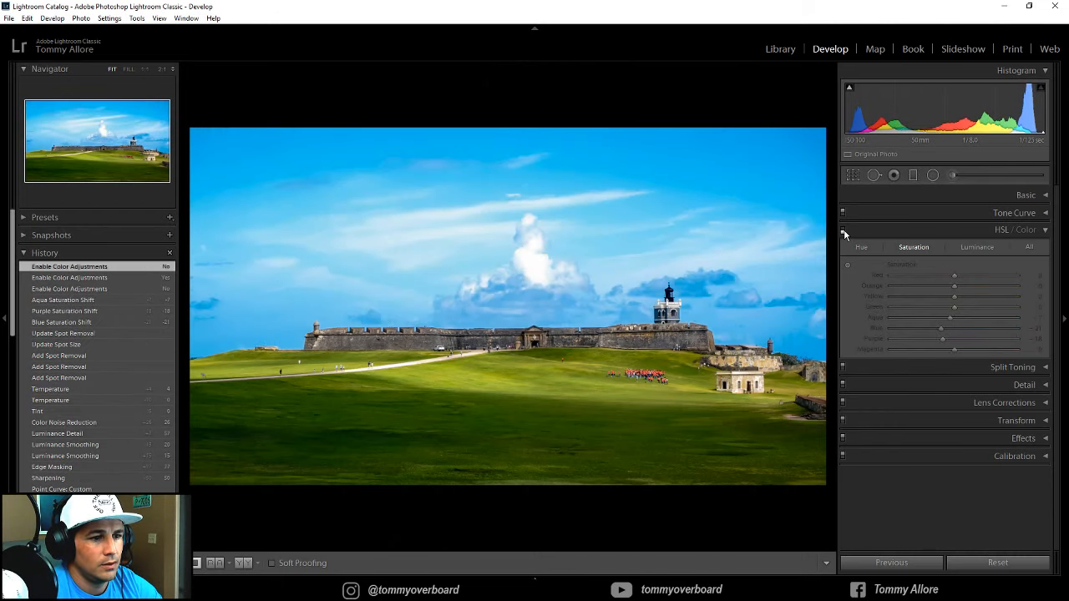
{"action": "left_click", "coordinate": [844, 231]}
{"action": "left_click", "coordinate": [843, 231]}
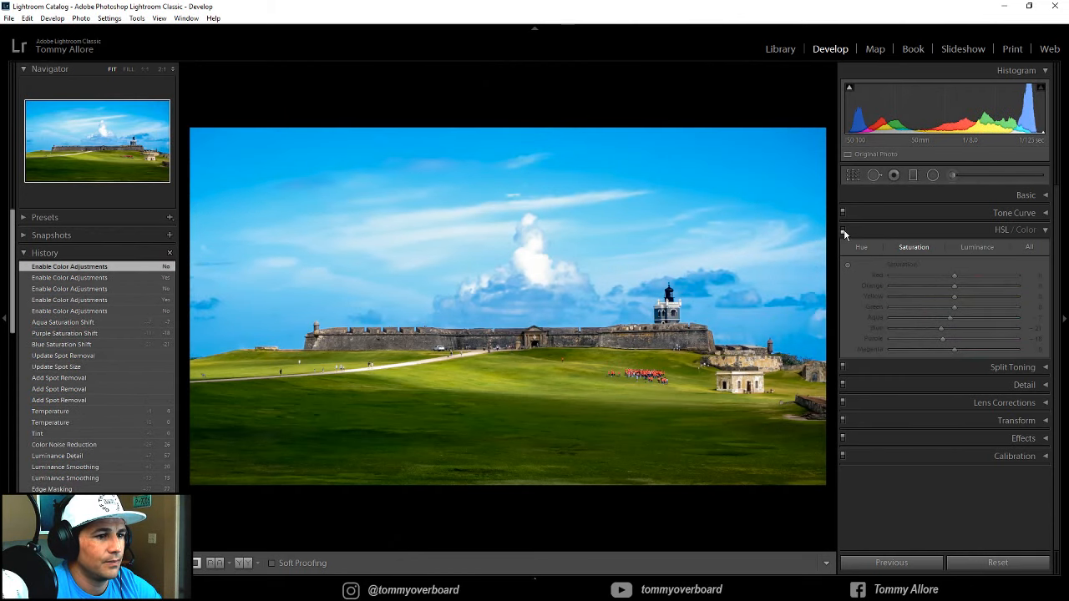
{"action": "left_click", "coordinate": [843, 230]}
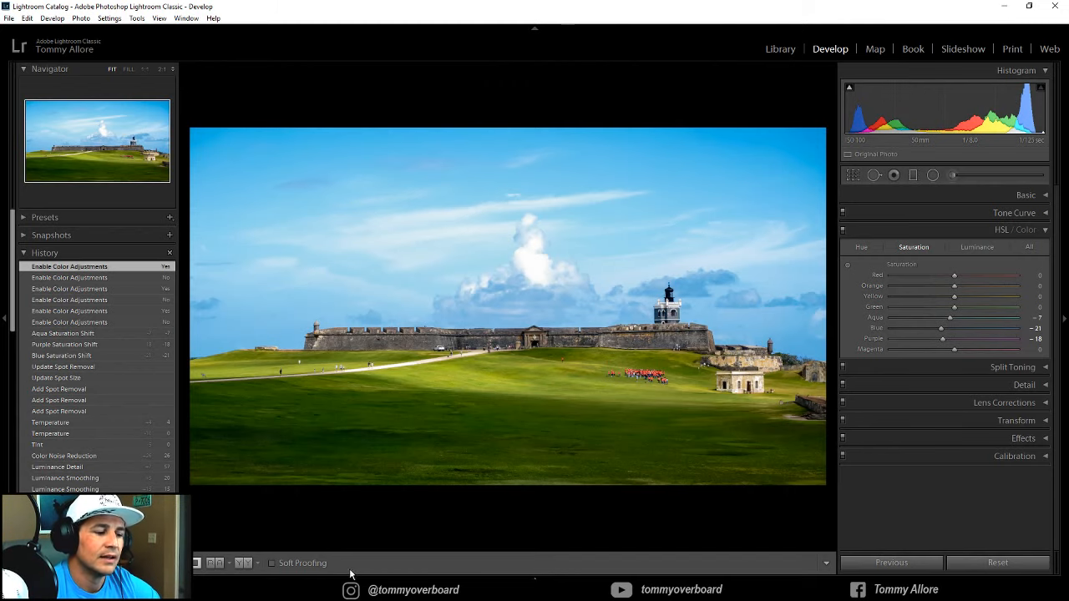
Open a copy of the photo with Lightroom adjustments in Adobe Photoshop CC 2019
{"action": "left_click", "coordinate": [81, 18]}
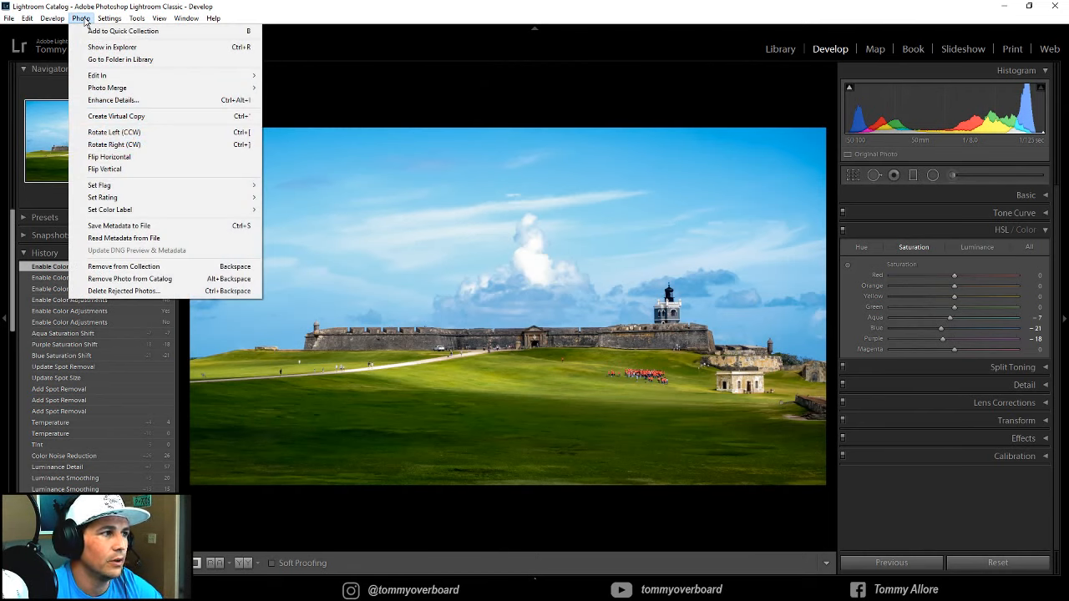
{"action": "mouse_move", "coordinate": [117, 79]}
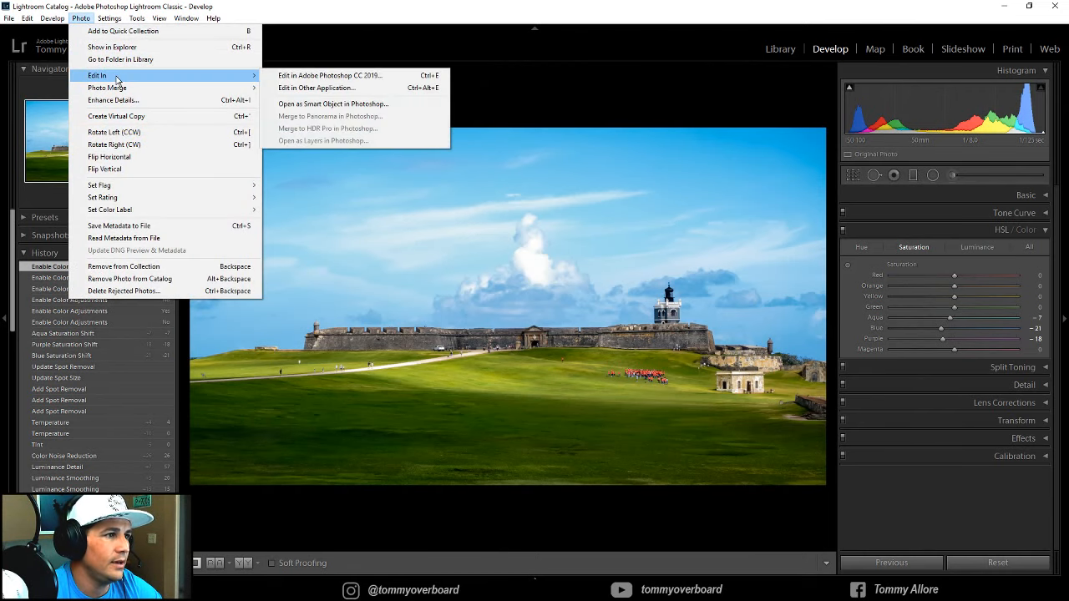
{"action": "left_click", "coordinate": [330, 75]}
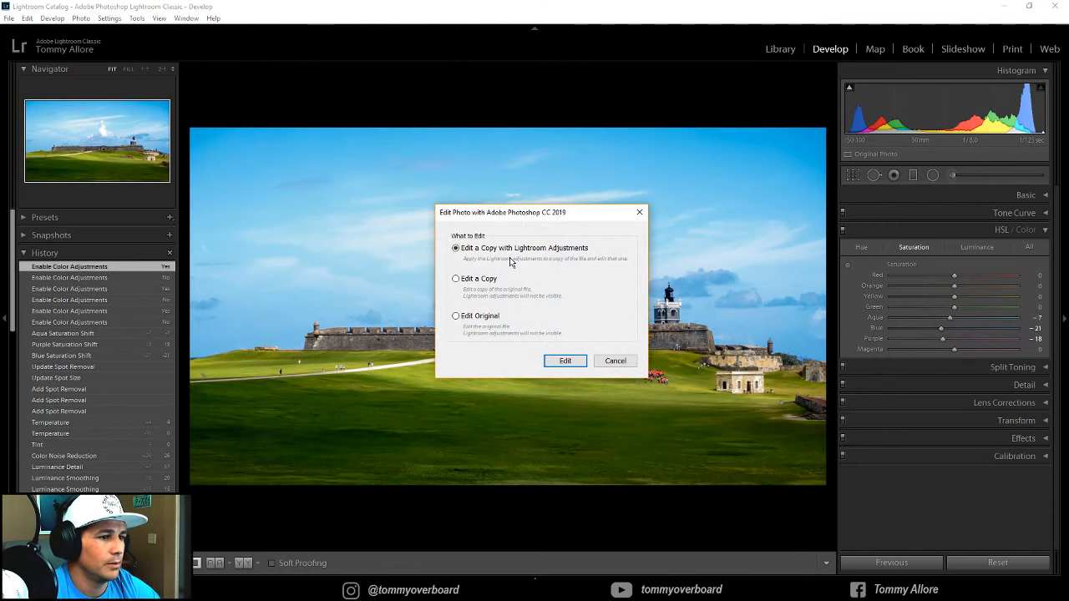
{"action": "left_click", "coordinate": [565, 360]}
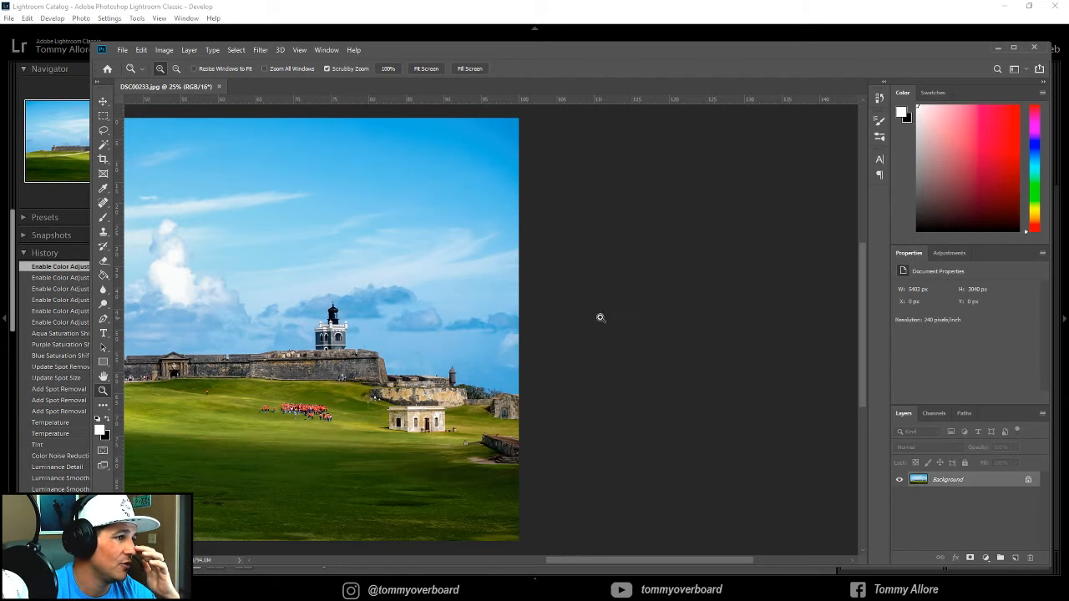
Convert the background into a regular layer named Layer 0, duplicate it below, and make Layer 0 the active layer
{"action": "left_click", "coordinate": [352, 376]}
{"action": "left_click", "coordinate": [353, 376]}
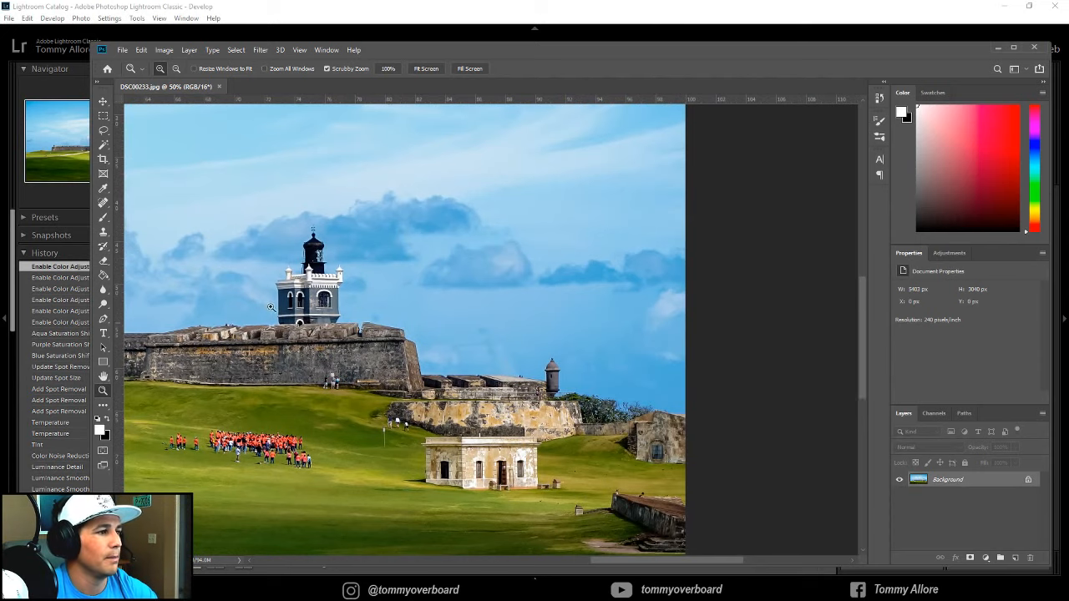
{"action": "right_click", "coordinate": [344, 361]}
{"action": "left_click", "coordinate": [380, 365]}
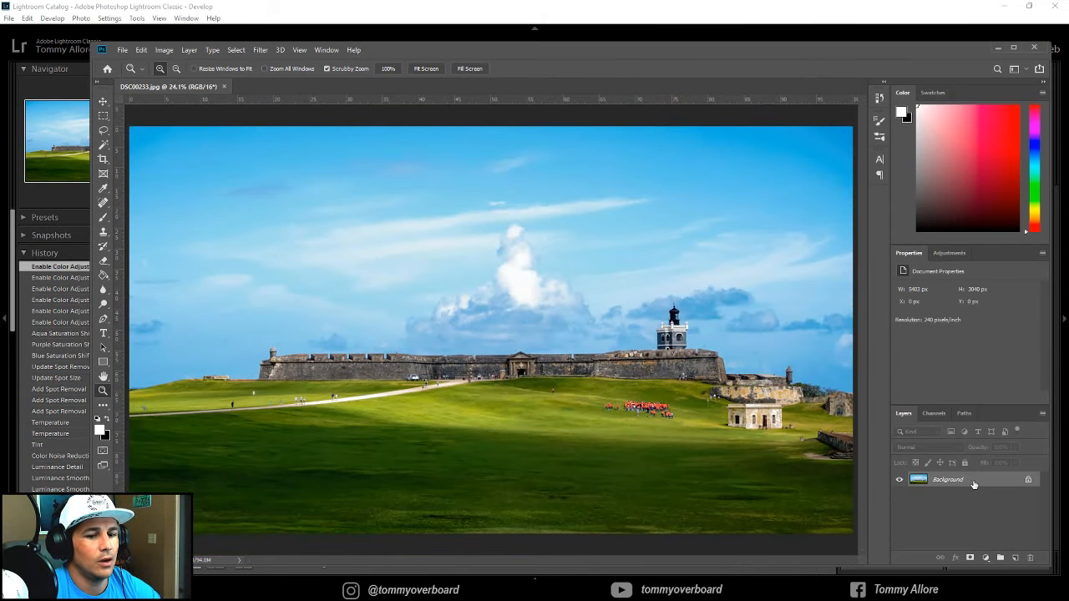
{"action": "double_click", "coordinate": [973, 485]}
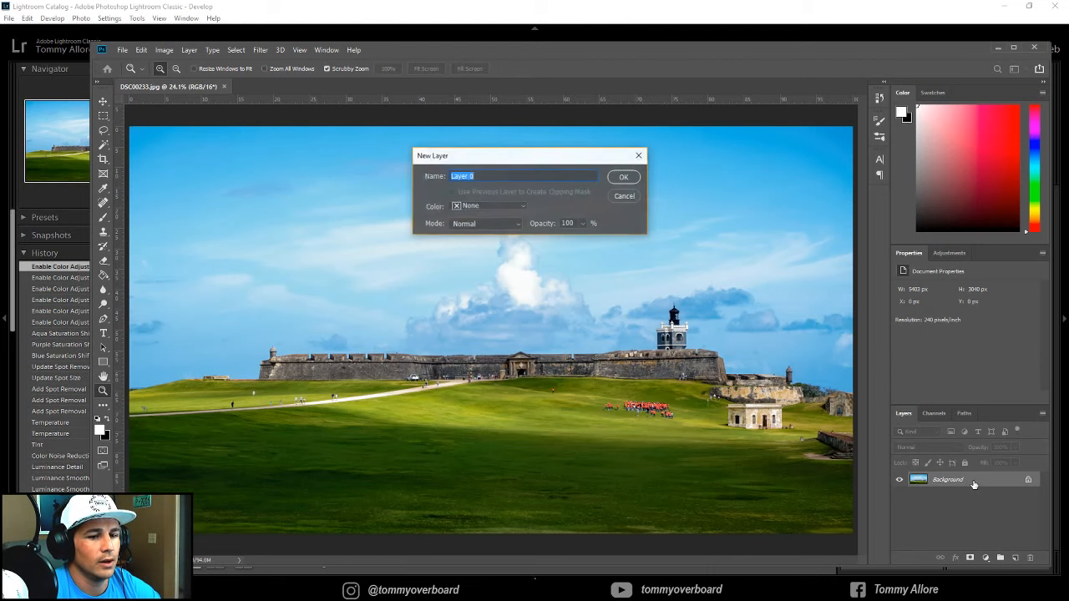
{"action": "left_click", "coordinate": [629, 176]}
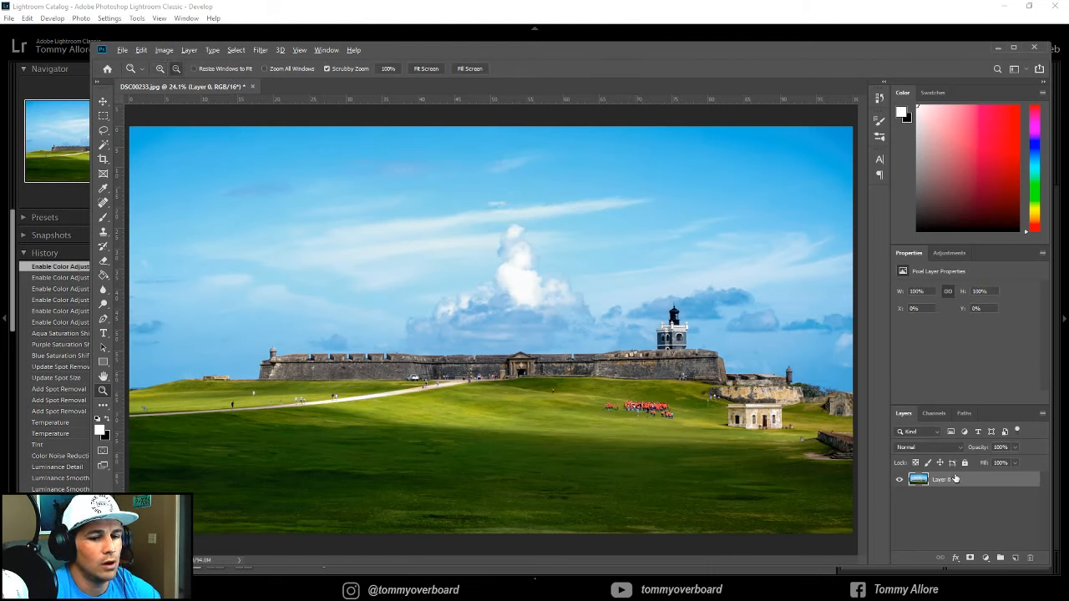
{"action": "left_click_drag", "start_coordinate": [955, 478], "coordinate": [957, 499]}
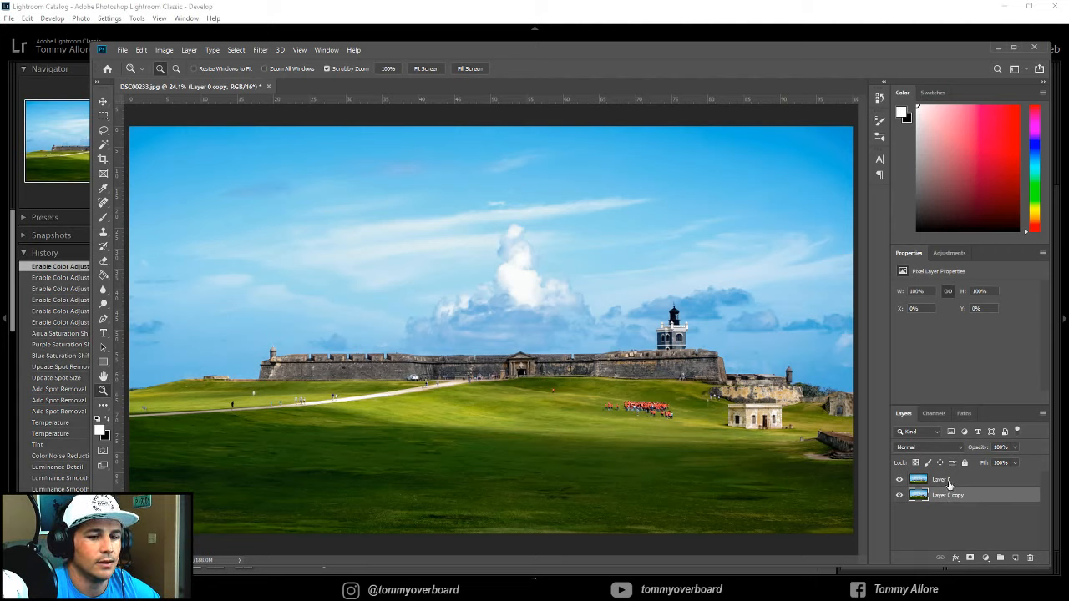
{"action": "left_click", "coordinate": [948, 483]}
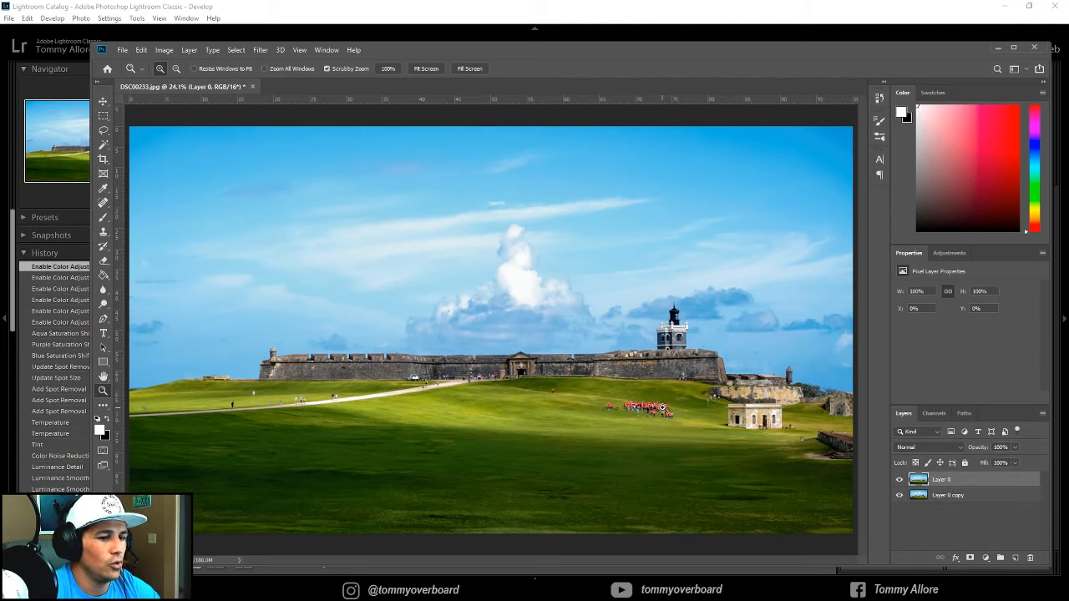
Lasso the crowd in orange shirts on the grass and open Content-Aware Fill for that selection
{"action": "left_click_drag", "start_coordinate": [653, 410], "coordinate": [649, 420]}
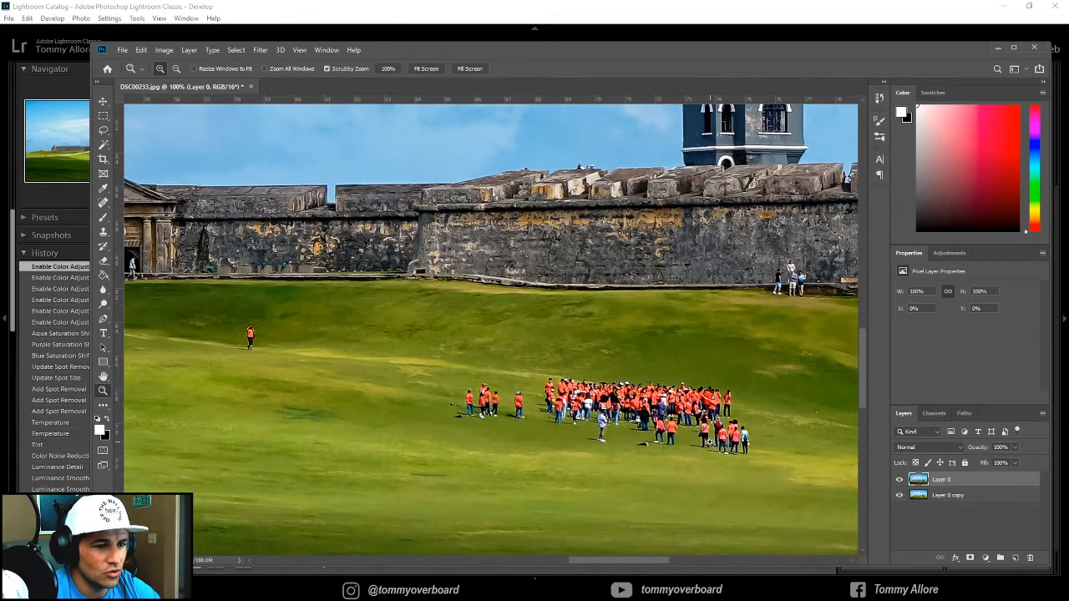
{"action": "left_click", "coordinate": [103, 130]}
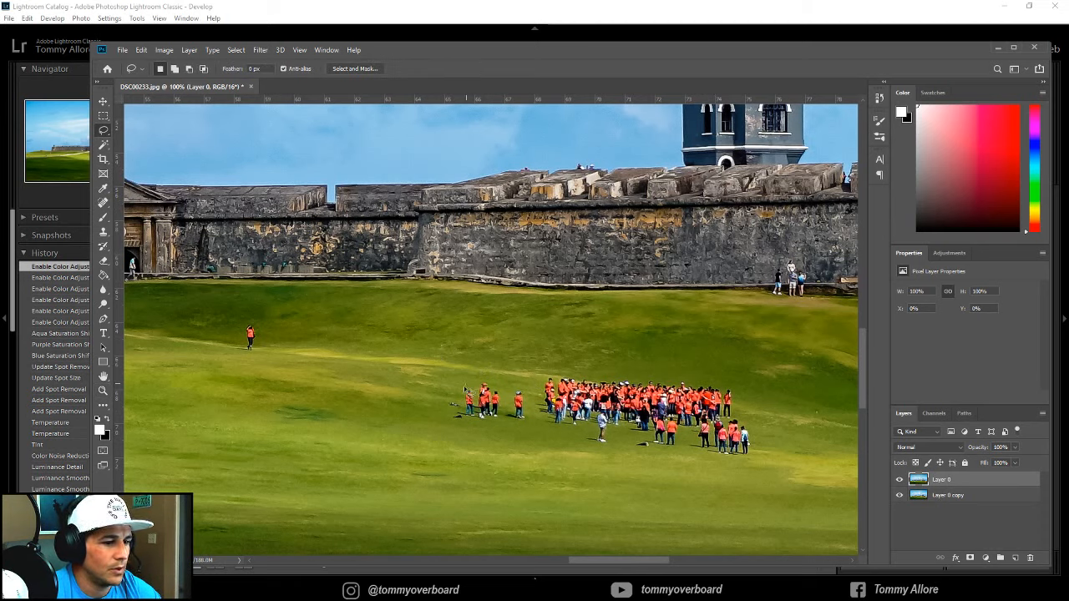
{"action": "mouse_move", "coordinate": [465, 386]}
{"action": "left_mouse_down"}
{"action": "mouse_move", "coordinate": [451, 424]}
{"action": "mouse_move", "coordinate": [539, 424]}
{"action": "mouse_move", "coordinate": [597, 448]}
{"action": "mouse_move", "coordinate": [702, 459]}
{"action": "mouse_move", "coordinate": [757, 449]}
{"action": "mouse_move", "coordinate": [761, 428]}
{"action": "mouse_move", "coordinate": [725, 383]}
{"action": "mouse_move", "coordinate": [462, 388]}
{"action": "left_mouse_up"}
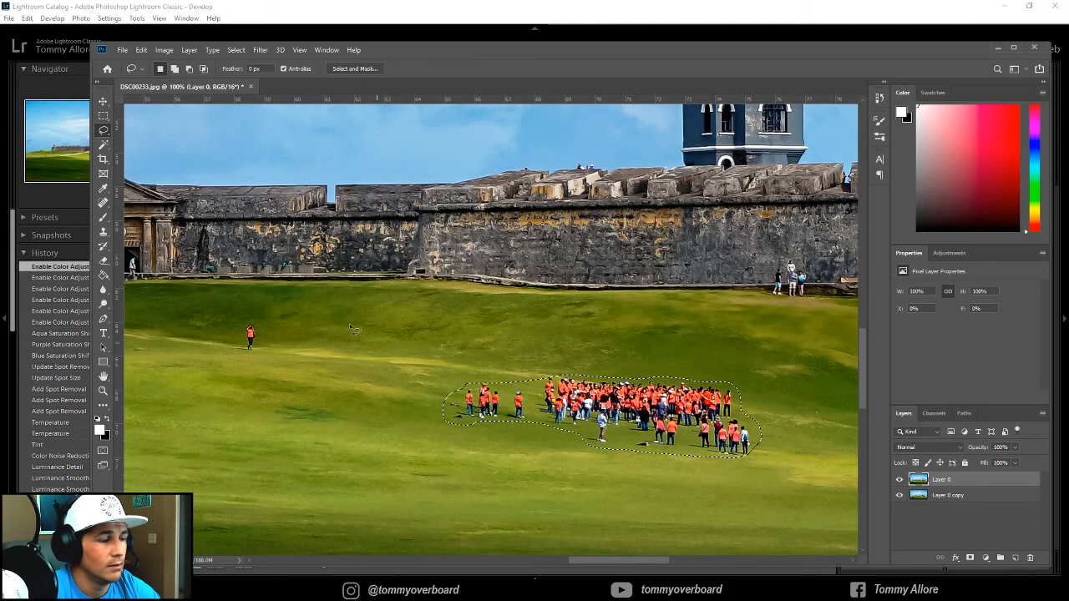
{"action": "left_click", "coordinate": [141, 49]}
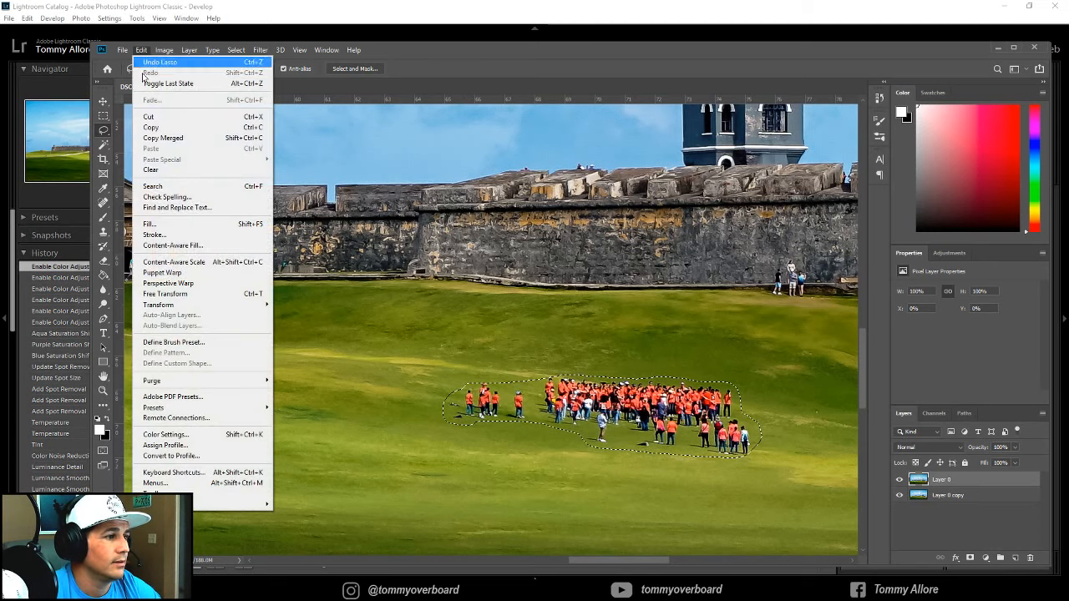
{"action": "left_click", "coordinate": [215, 246]}
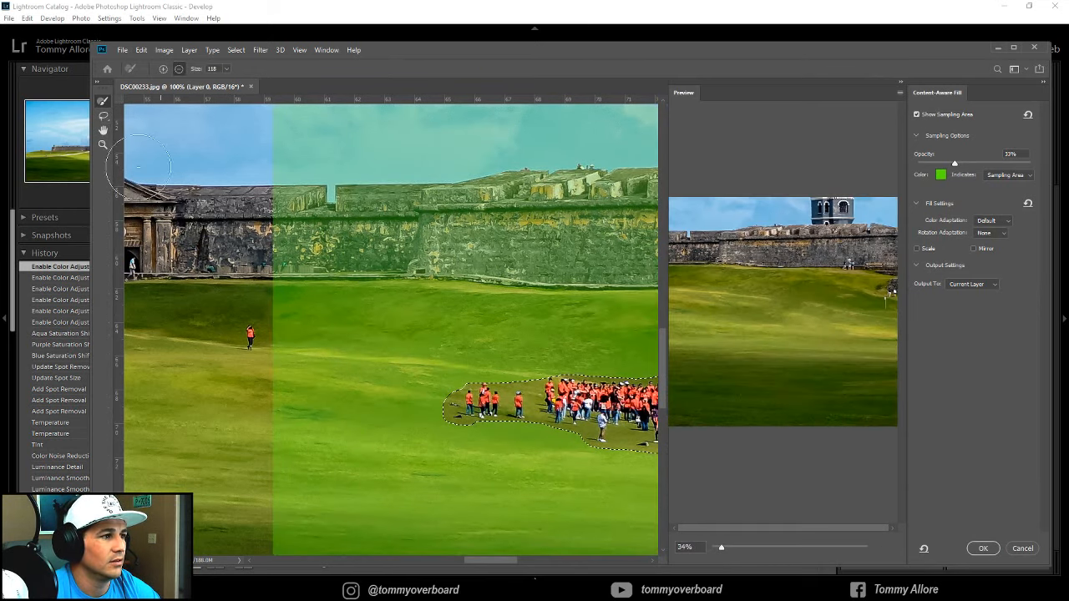
Exclude the fort and sky from the sampling area with a size 200 brush, then apply the fill and deselect
{"action": "left_click", "coordinate": [103, 145]}
{"action": "left_click", "coordinate": [545, 378], "text": "alt"}
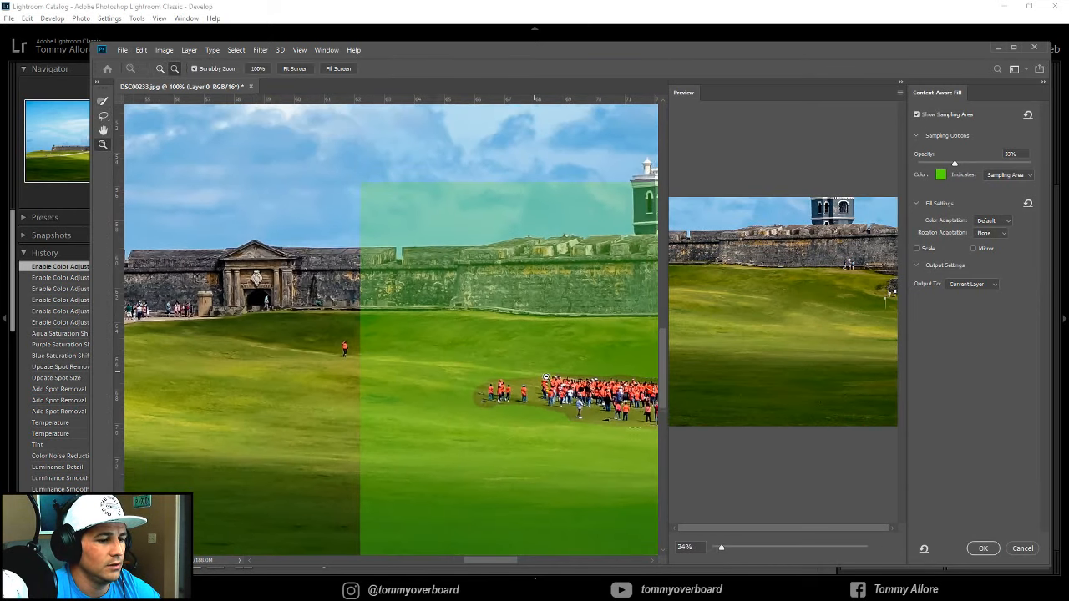
{"action": "left_click_drag", "start_coordinate": [484, 558], "coordinate": [523, 558]}
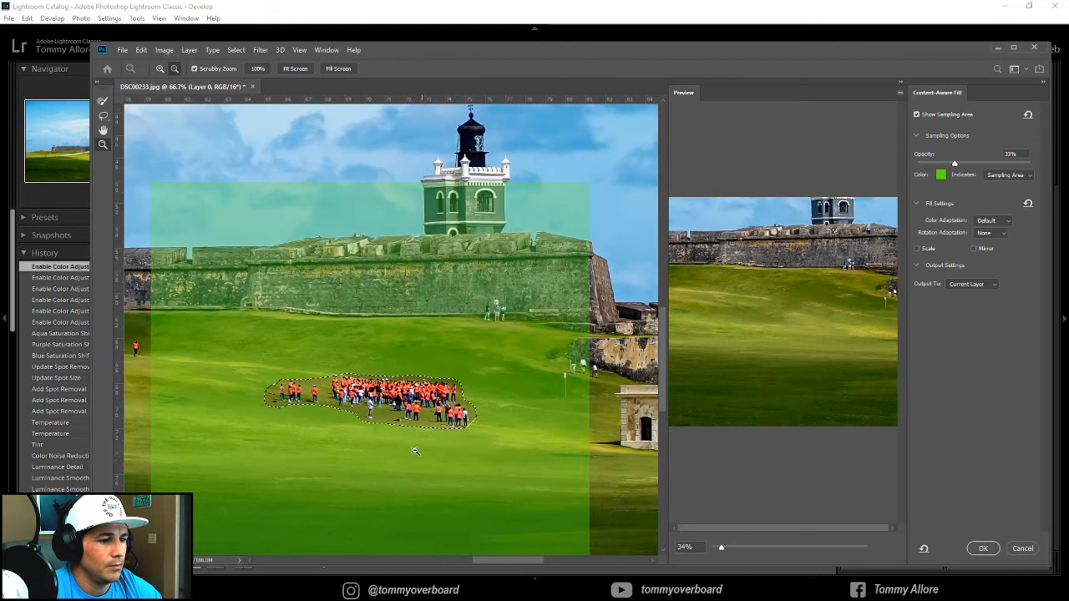
{"action": "left_click", "coordinate": [415, 451], "text": "alt"}
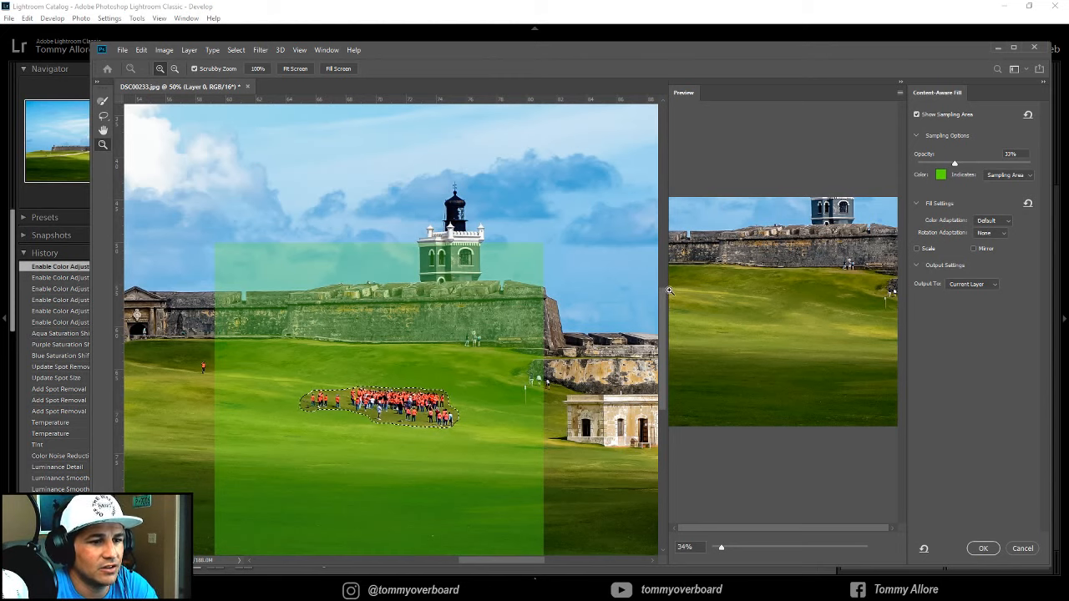
{"action": "left_click_drag", "start_coordinate": [667, 285], "coordinate": [596, 286]}
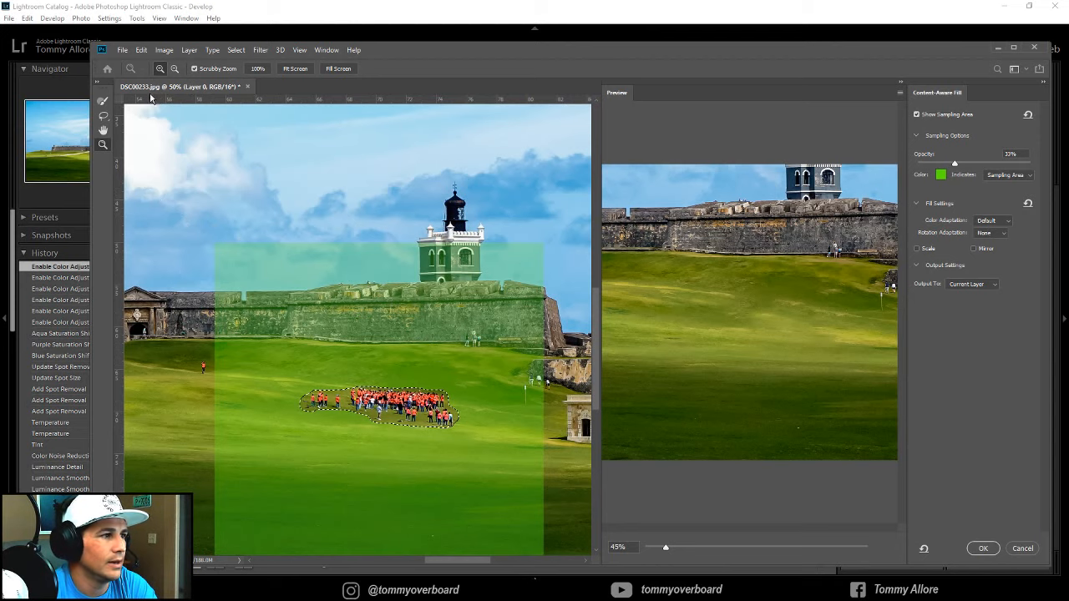
{"action": "left_click", "coordinate": [102, 101]}
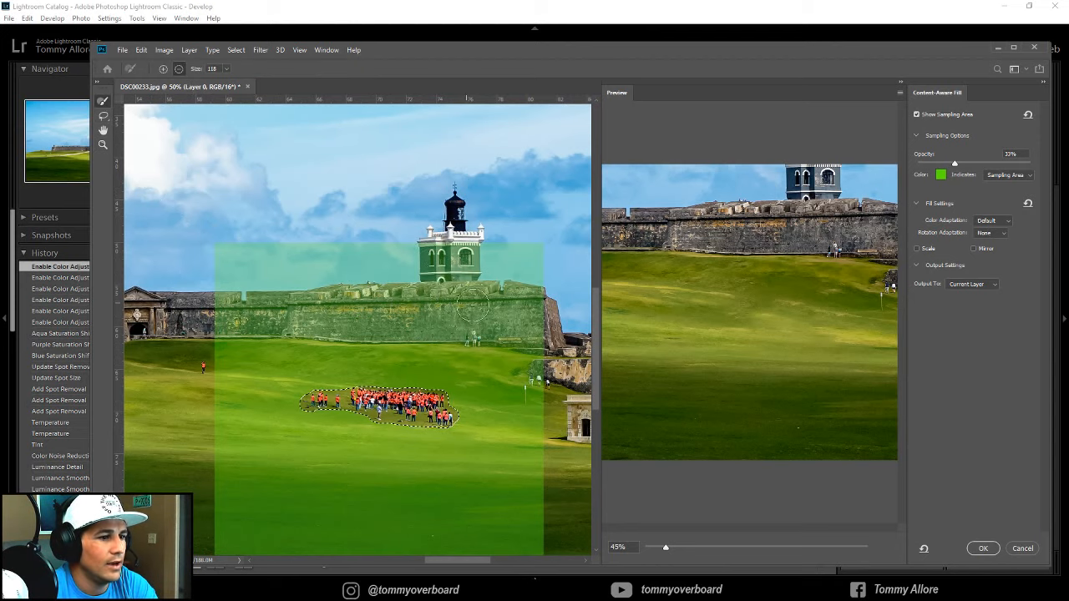
{"action": "scroll", "coordinate": [505, 282], "scroll_direction": "up", "scroll_amount": 1}
{"action": "key", "text": "bracketright"}
{"action": "key", "text": "bracketright"}
{"action": "key", "text": "bracketright"}
{"action": "key", "text": "bracketright"}
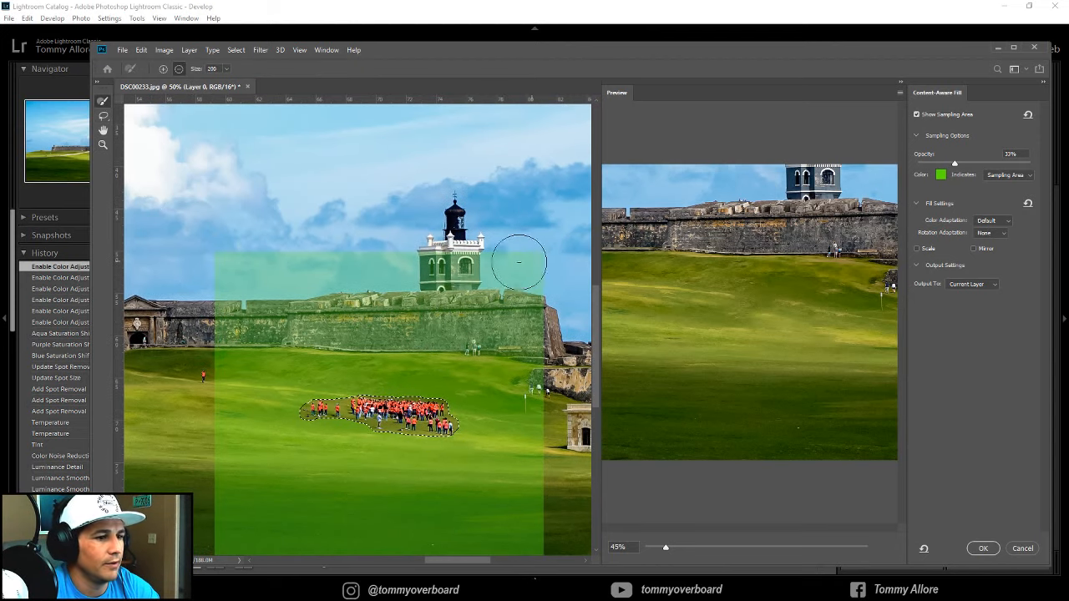
{"action": "mouse_move", "coordinate": [517, 262]}
{"action": "left_mouse_down"}
{"action": "mouse_move", "coordinate": [388, 253]}
{"action": "mouse_move", "coordinate": [244, 261]}
{"action": "mouse_move", "coordinate": [205, 293]}
{"action": "mouse_move", "coordinate": [547, 306]}
{"action": "mouse_move", "coordinate": [552, 328]}
{"action": "mouse_move", "coordinate": [478, 345]}
{"action": "mouse_move", "coordinate": [405, 330]}
{"action": "mouse_move", "coordinate": [297, 340]}
{"action": "mouse_move", "coordinate": [169, 304]}
{"action": "left_mouse_up"}
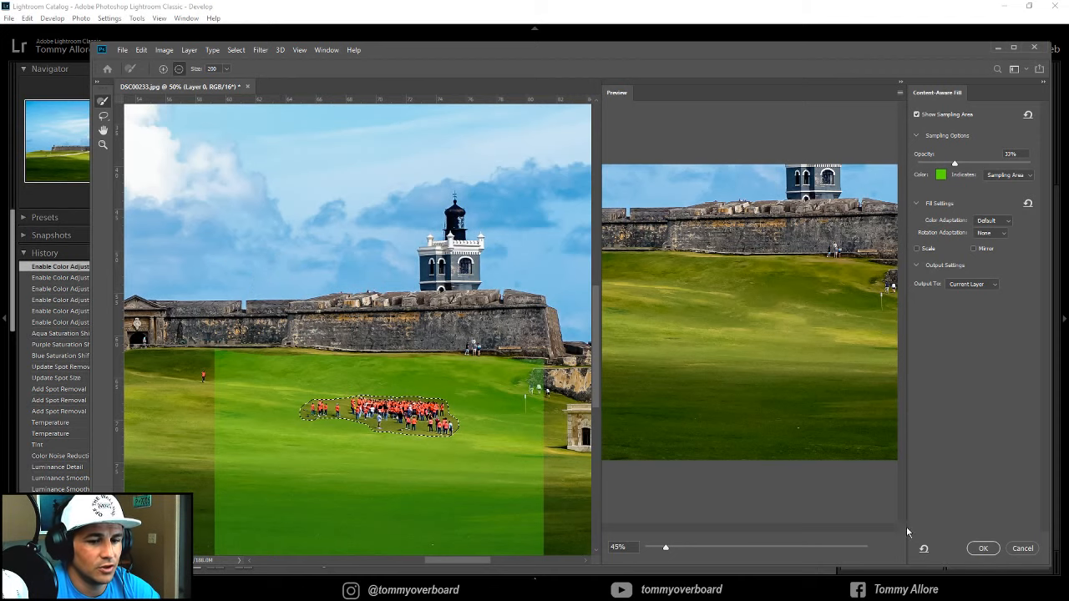
{"action": "left_click", "coordinate": [983, 549]}
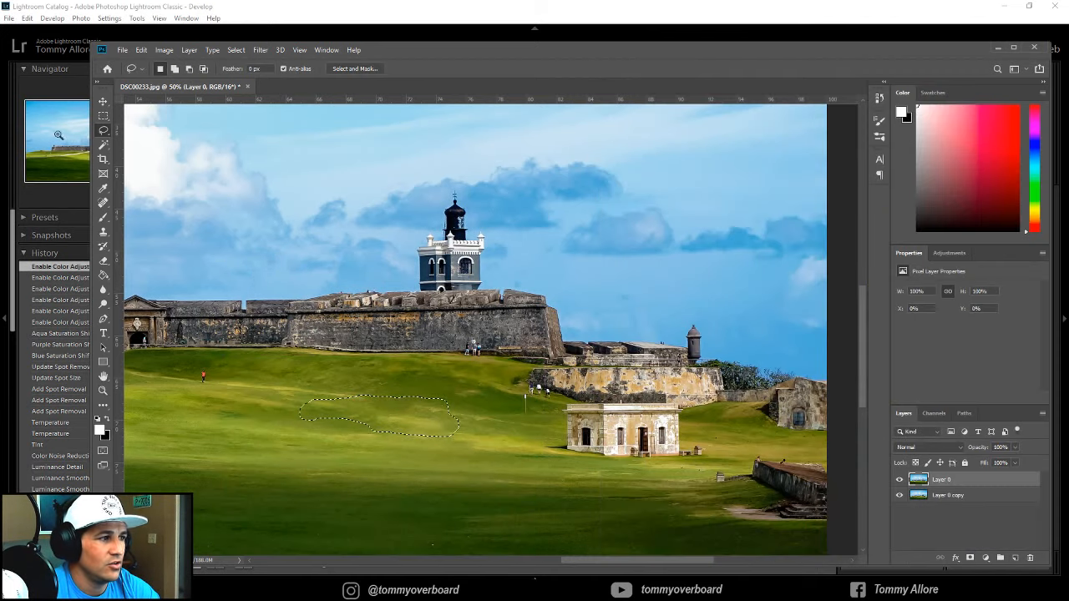
{"action": "left_click", "coordinate": [103, 115]}
{"action": "left_click", "coordinate": [183, 182]}
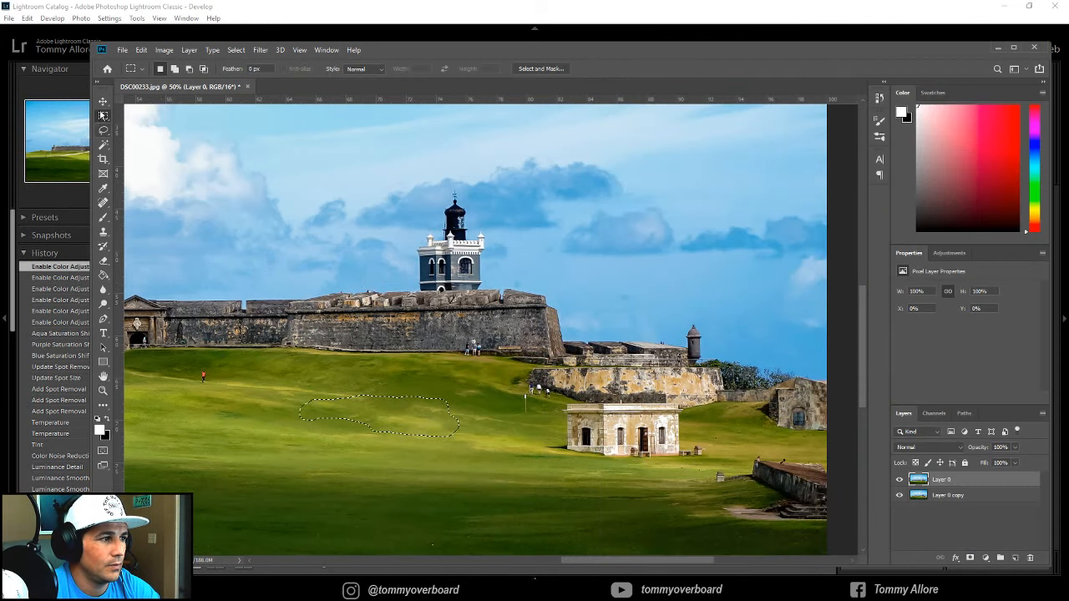
Hide and show Layer 0 repeatedly to compare the filled grass with the untouched copy, leaving it visible
{"action": "left_click", "coordinate": [900, 481]}
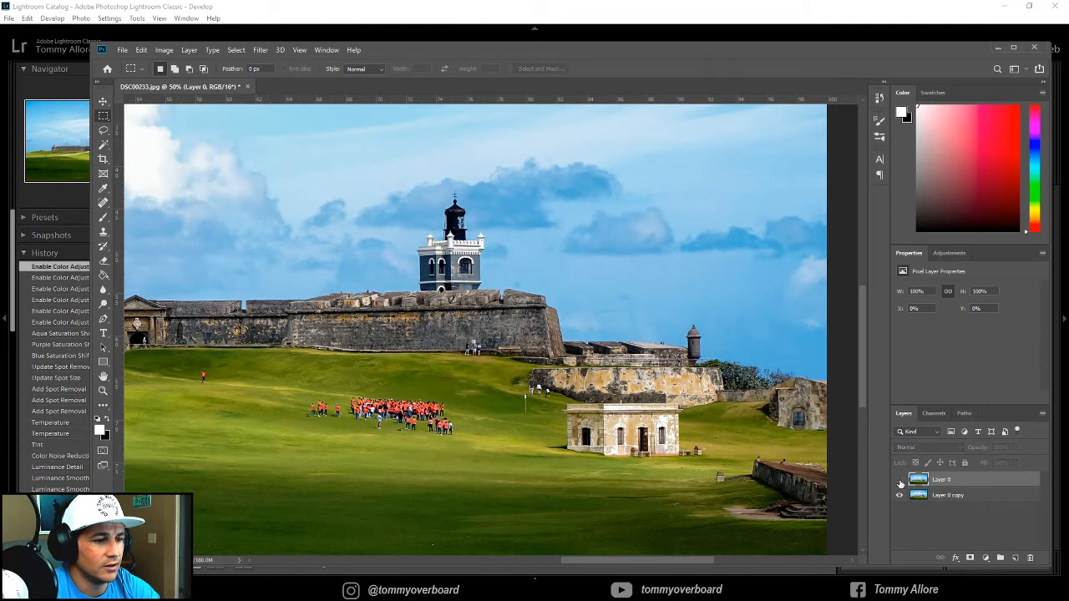
{"action": "left_click", "coordinate": [900, 481]}
{"action": "left_click", "coordinate": [900, 481]}
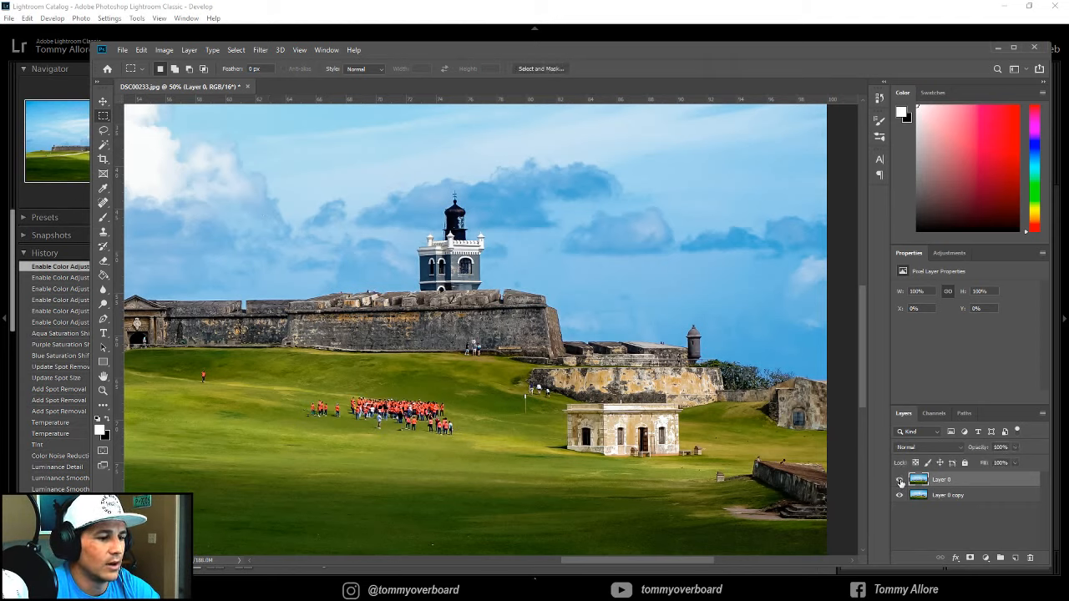
{"action": "left_click", "coordinate": [899, 481]}
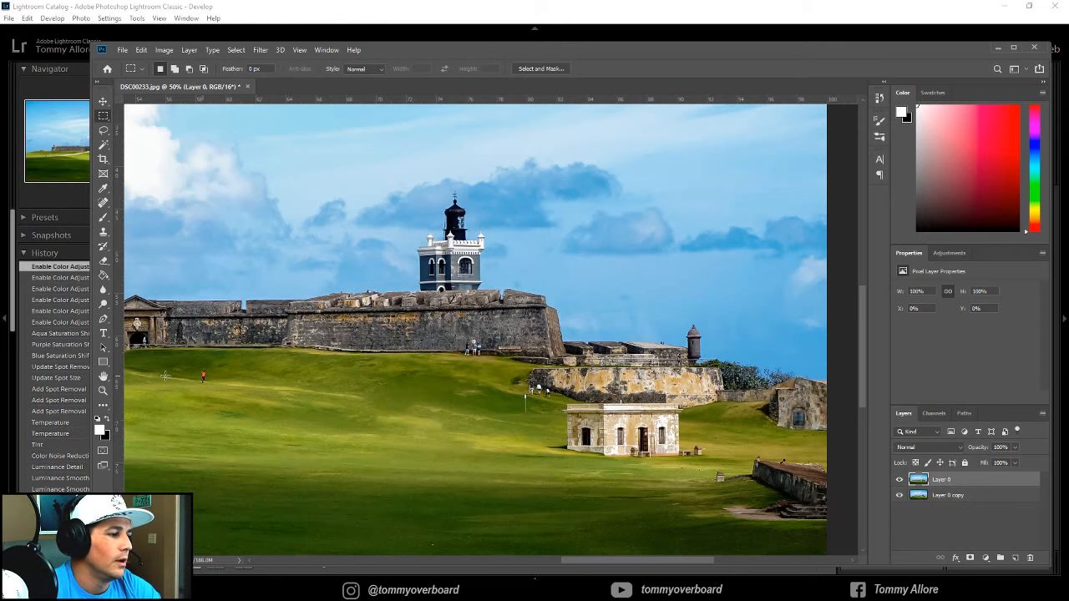
Lasso the lone man in black on the path, leaving a small margin of grass and path around him
{"action": "left_click_drag", "start_coordinate": [591, 560], "coordinate": [430, 561]}
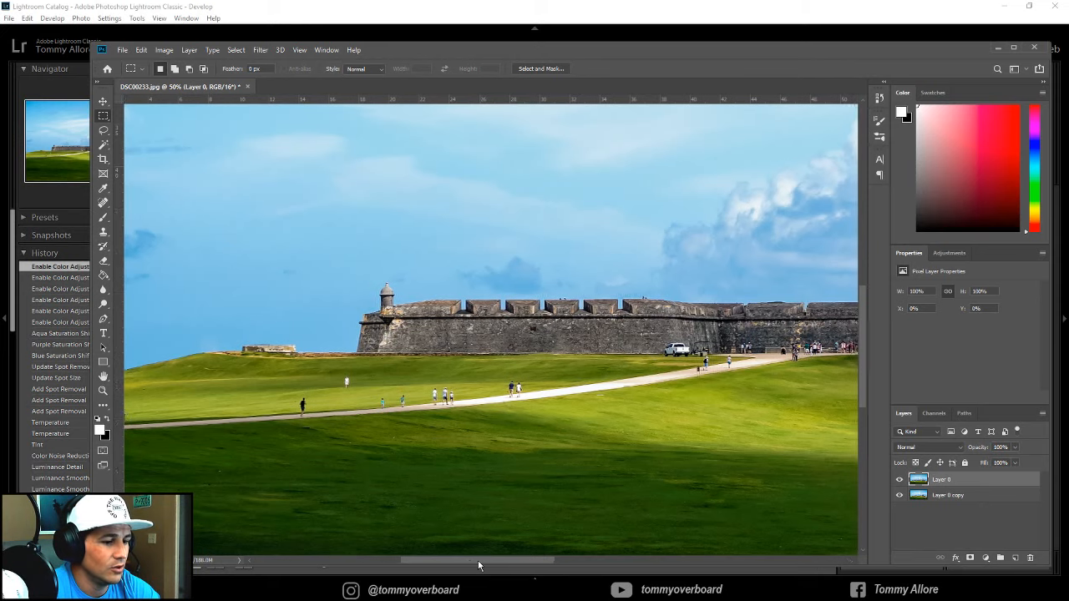
{"action": "left_click_drag", "start_coordinate": [478, 561], "coordinate": [438, 559]}
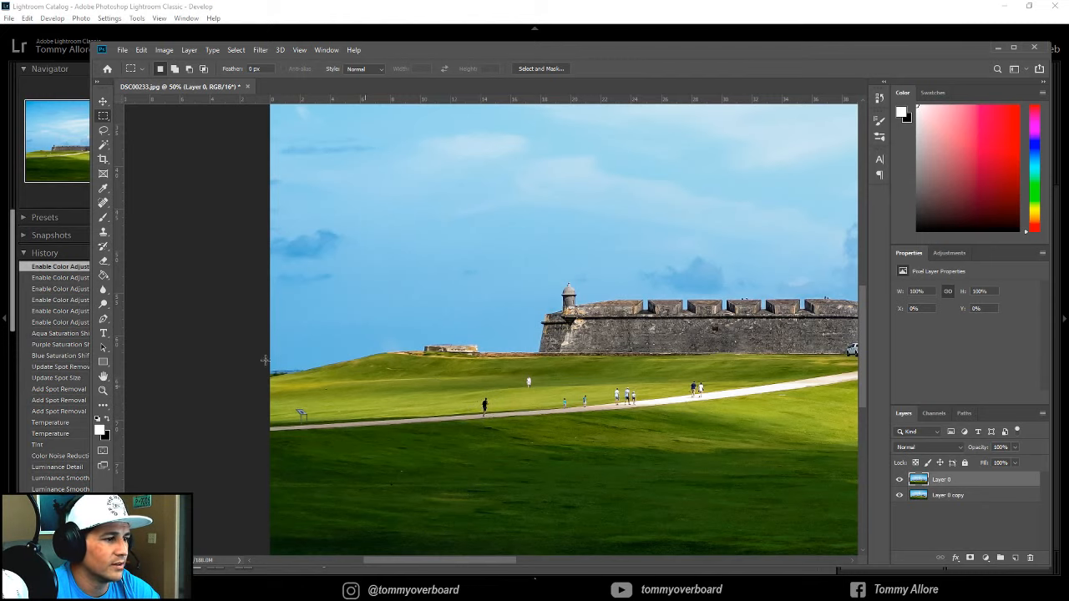
{"action": "left_click", "coordinate": [103, 390]}
{"action": "left_click", "coordinate": [487, 409]}
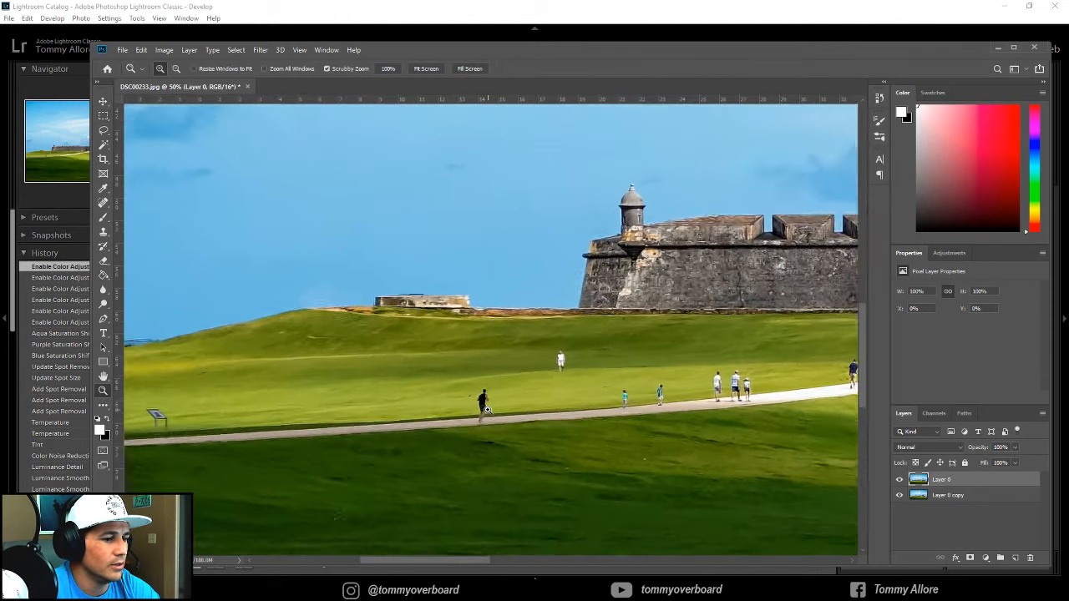
{"action": "left_click", "coordinate": [487, 409]}
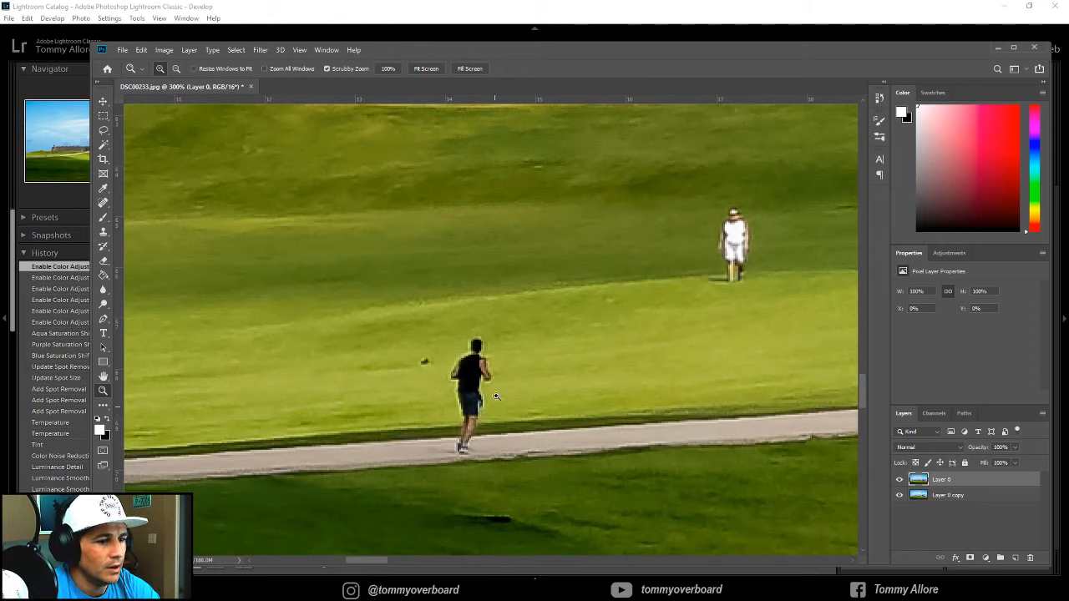
{"action": "left_click", "coordinate": [103, 131]}
{"action": "mouse_move", "coordinate": [460, 342]}
{"action": "left_mouse_down"}
{"action": "mouse_move", "coordinate": [444, 382]}
{"action": "mouse_move", "coordinate": [451, 431]}
{"action": "mouse_move", "coordinate": [472, 451]}
{"action": "mouse_move", "coordinate": [495, 413]}
{"action": "mouse_move", "coordinate": [499, 355]}
{"action": "mouse_move", "coordinate": [460, 343]}
{"action": "left_mouse_up"}
Replace the lassoed man with Content-Aware Fill using the default sampling area and output to the current layer, and clear the selection
{"action": "left_click", "coordinate": [141, 50]}
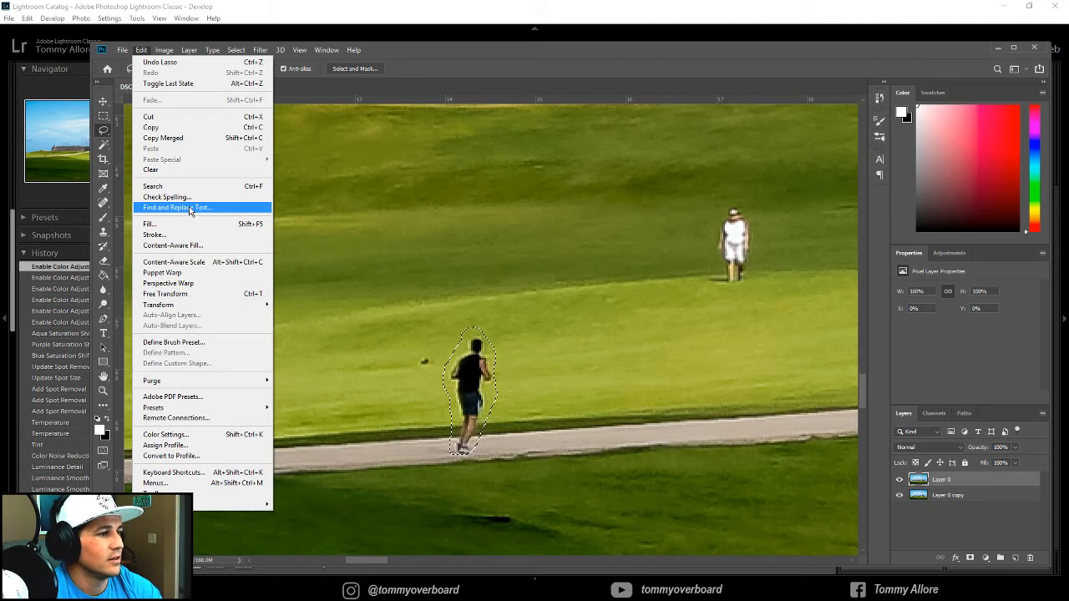
{"action": "left_click", "coordinate": [173, 244]}
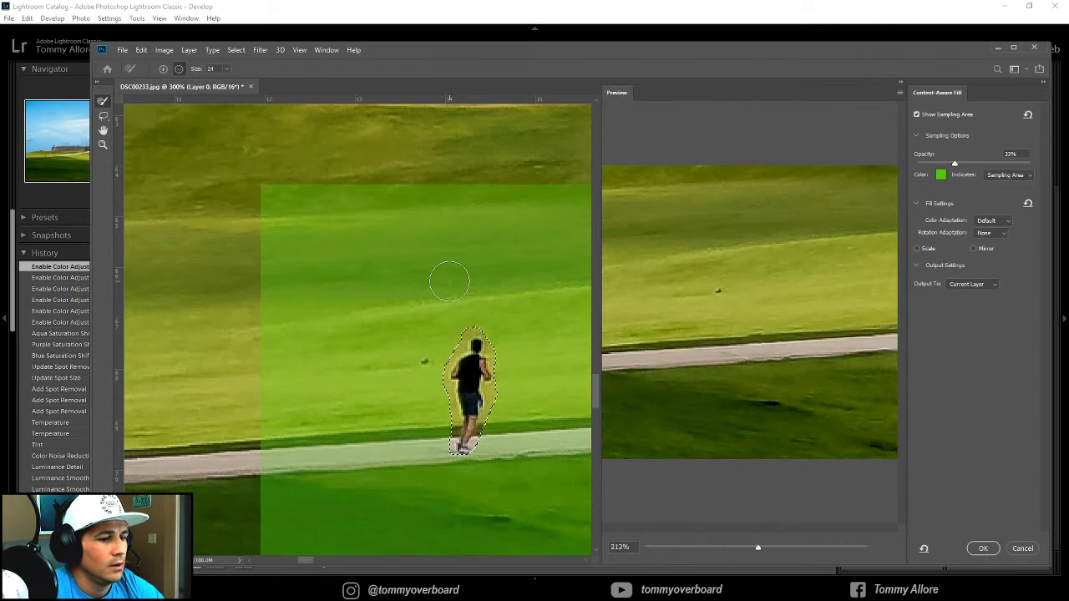
{"action": "left_click", "coordinate": [983, 548]}
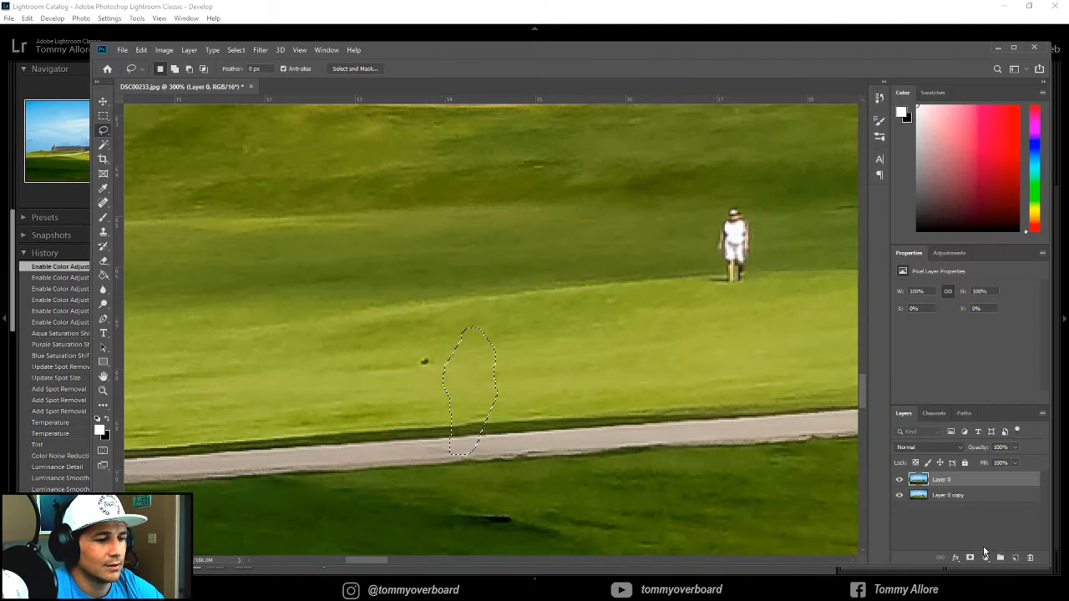
{"action": "key", "text": "m"}
{"action": "key", "text": "ctrl+d"}
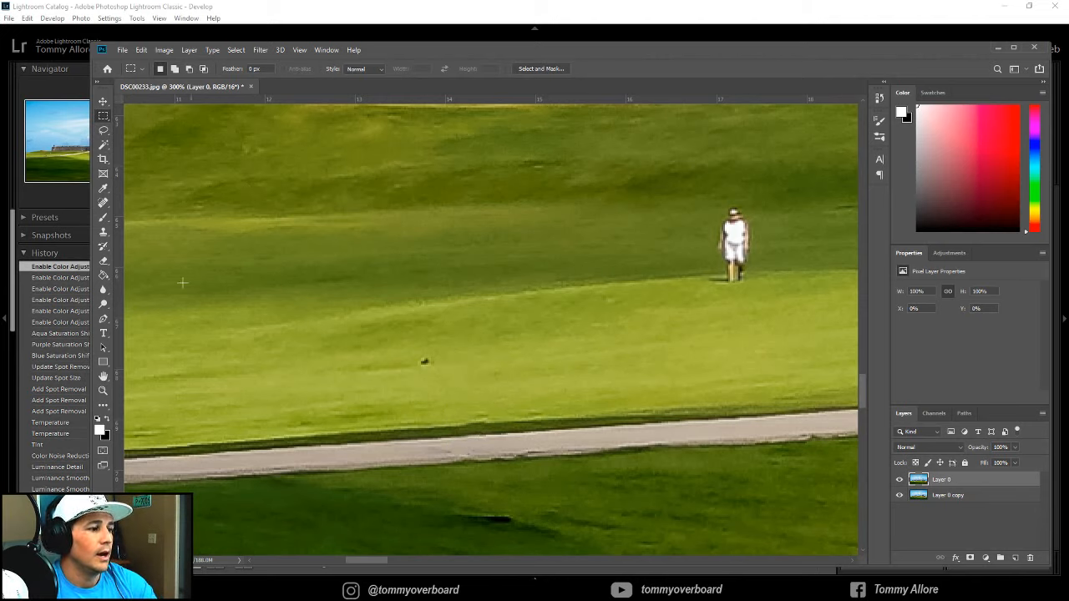
Fit the whole image in view, close it with its changes saved, and return to Lightroom Classic
{"action": "left_click", "coordinate": [103, 391]}
{"action": "key", "text": "ctrl+0"}
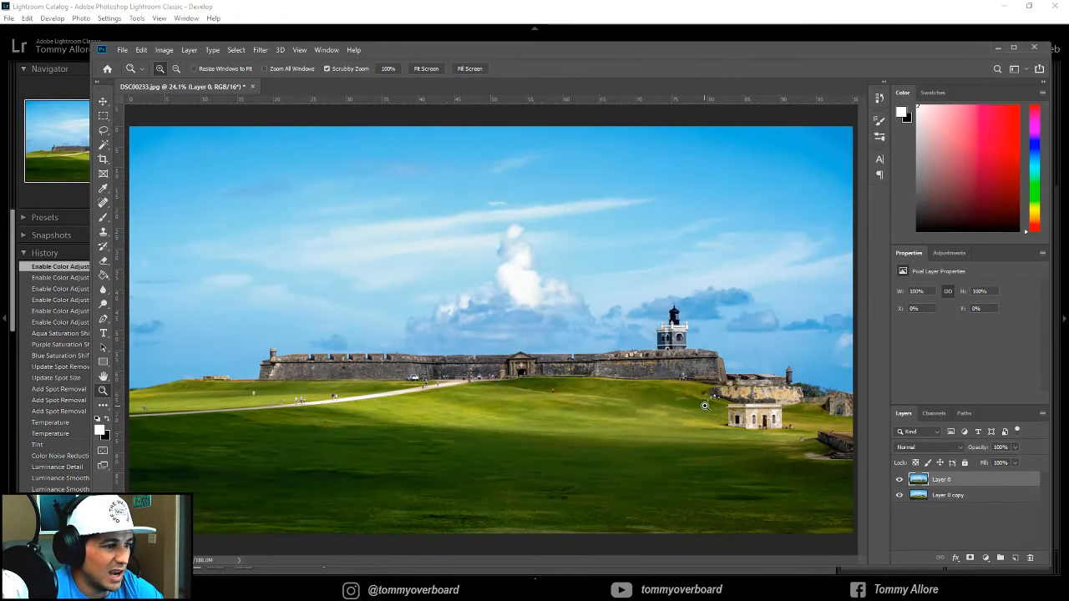
{"action": "left_click", "coordinate": [252, 86]}
{"action": "left_click", "coordinate": [518, 244]}
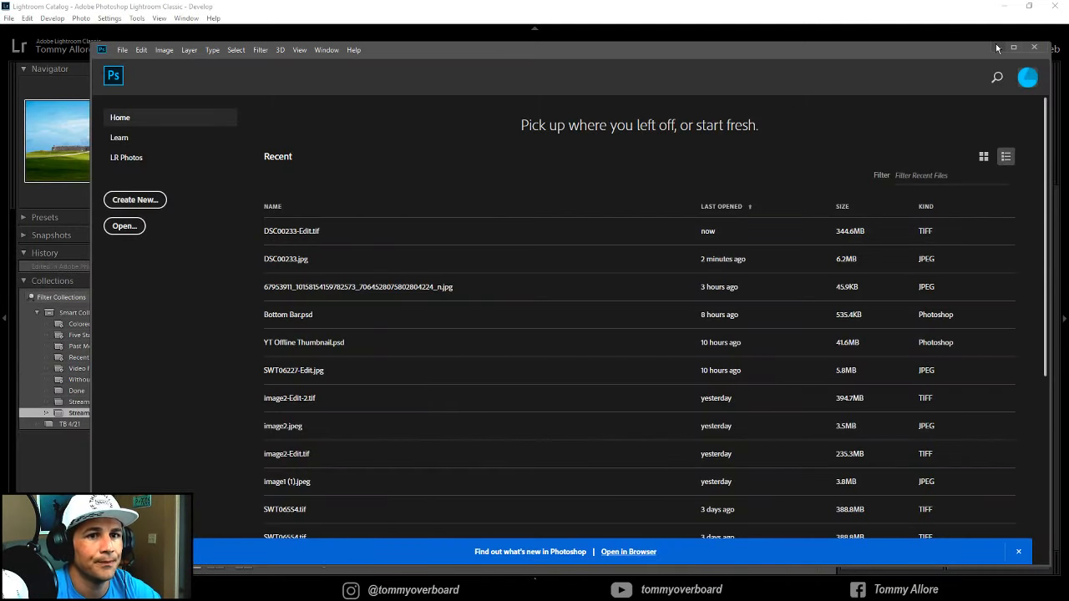
{"action": "left_click", "coordinate": [996, 46]}
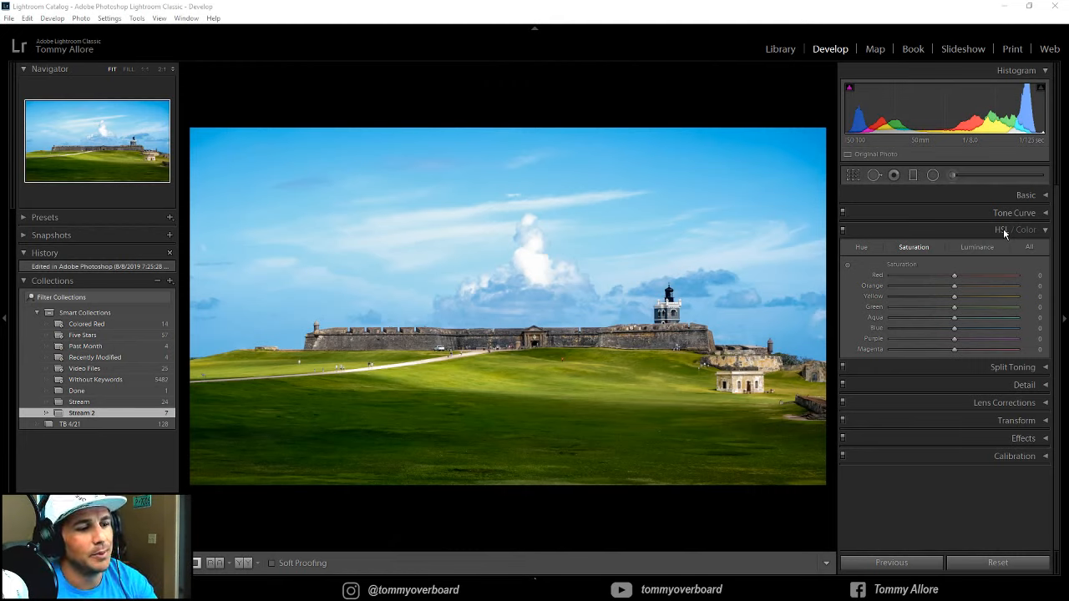
Set the retouched photo's contrast to -30
{"action": "left_click", "coordinate": [1045, 214]}
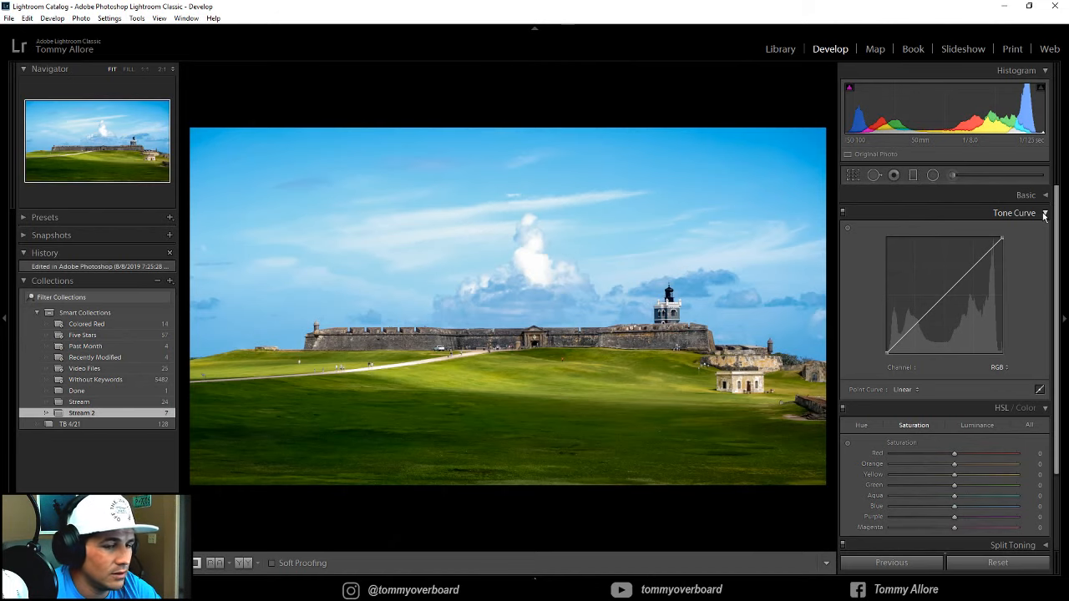
{"action": "left_click", "coordinate": [1045, 196]}
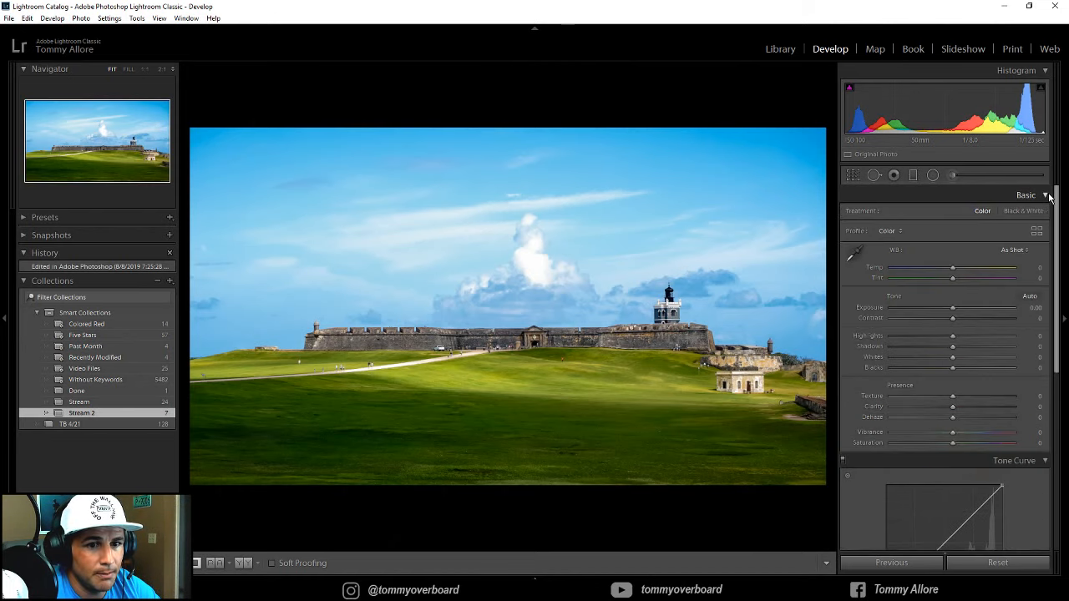
{"action": "left_click_drag", "start_coordinate": [956, 318], "coordinate": [935, 319]}
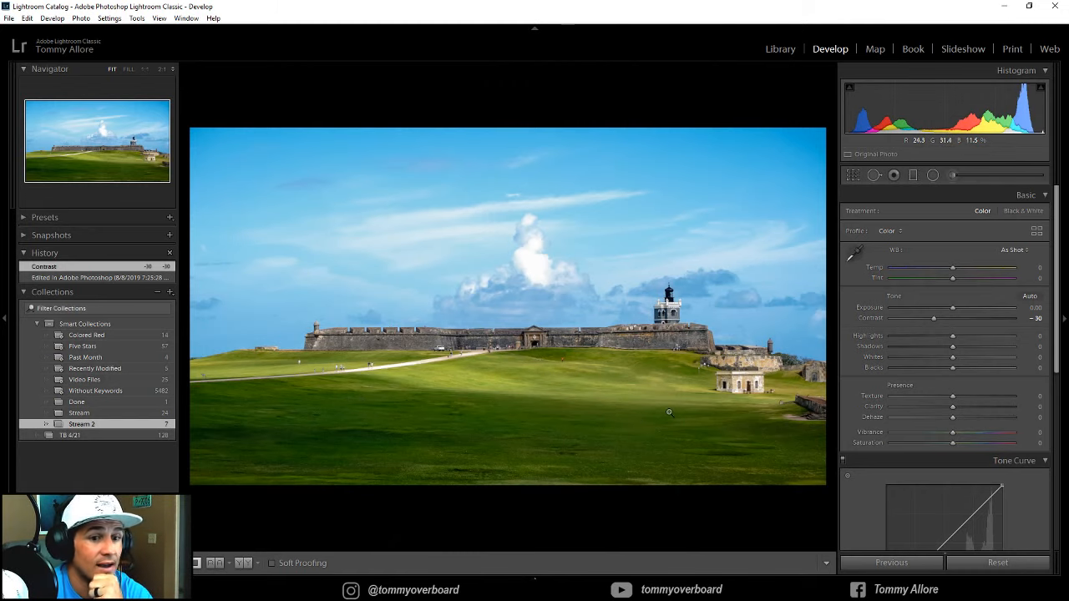
Add a graduated filter rising from the photo's lower edge over the grass, check its mask, and set its exposure to 0.32
{"action": "left_click", "coordinate": [914, 176]}
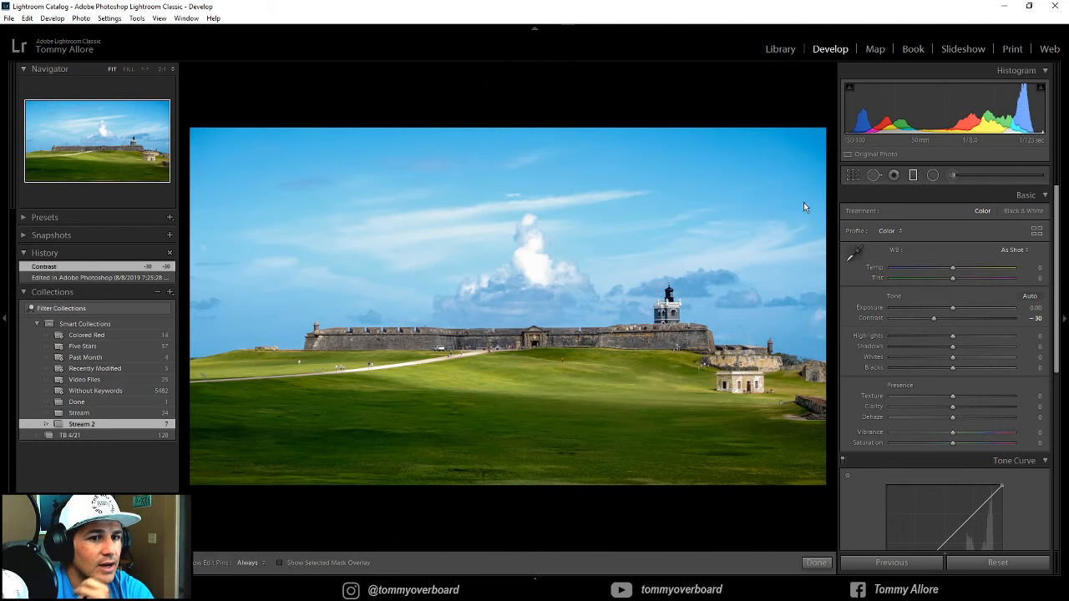
{"action": "left_click_drag", "start_coordinate": [526, 491], "coordinate": [531, 259]}
{"action": "left_click", "coordinate": [280, 563]}
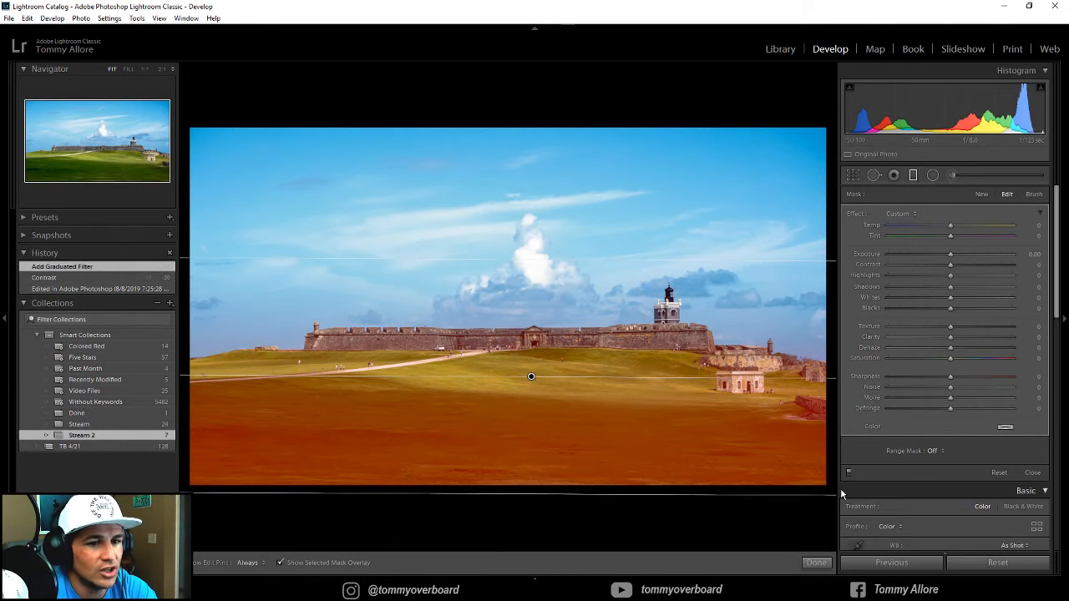
{"action": "left_click", "coordinate": [279, 563]}
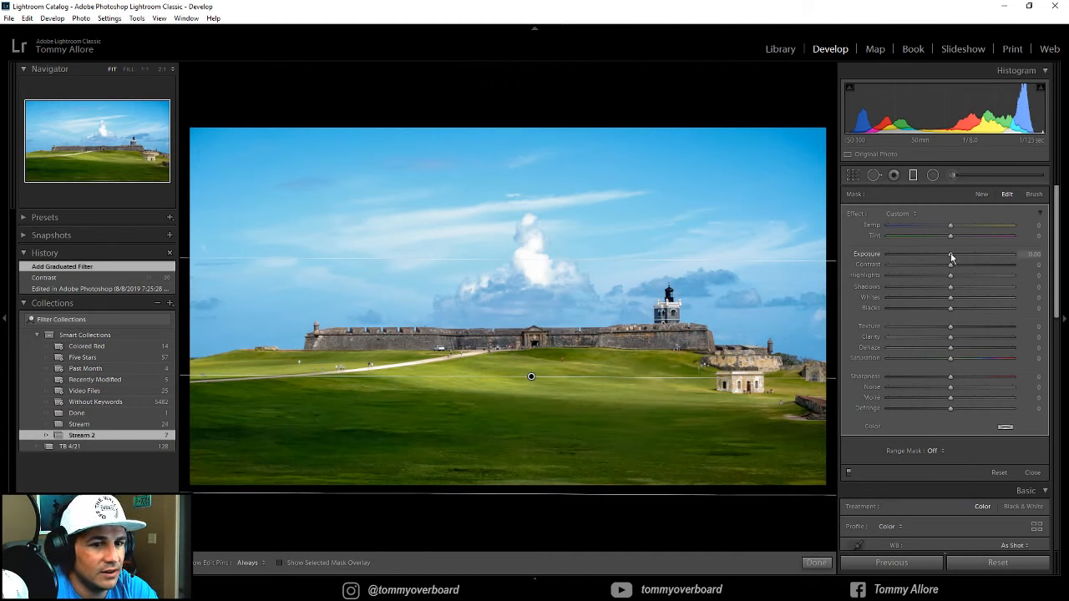
{"action": "left_click_drag", "start_coordinate": [951, 257], "coordinate": [956, 257]}
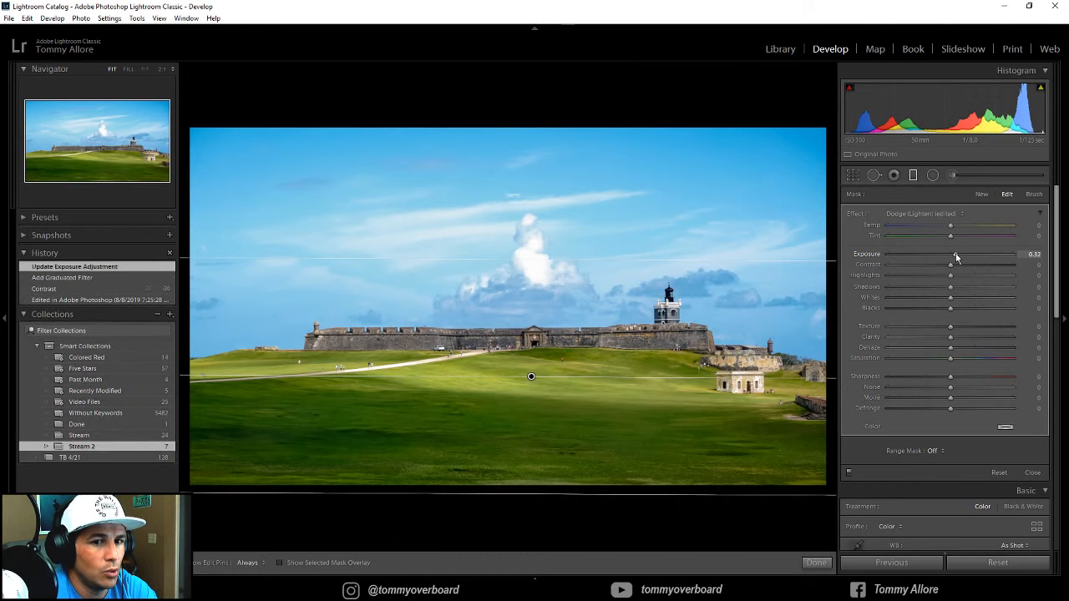
{"action": "left_click", "coordinate": [816, 562]}
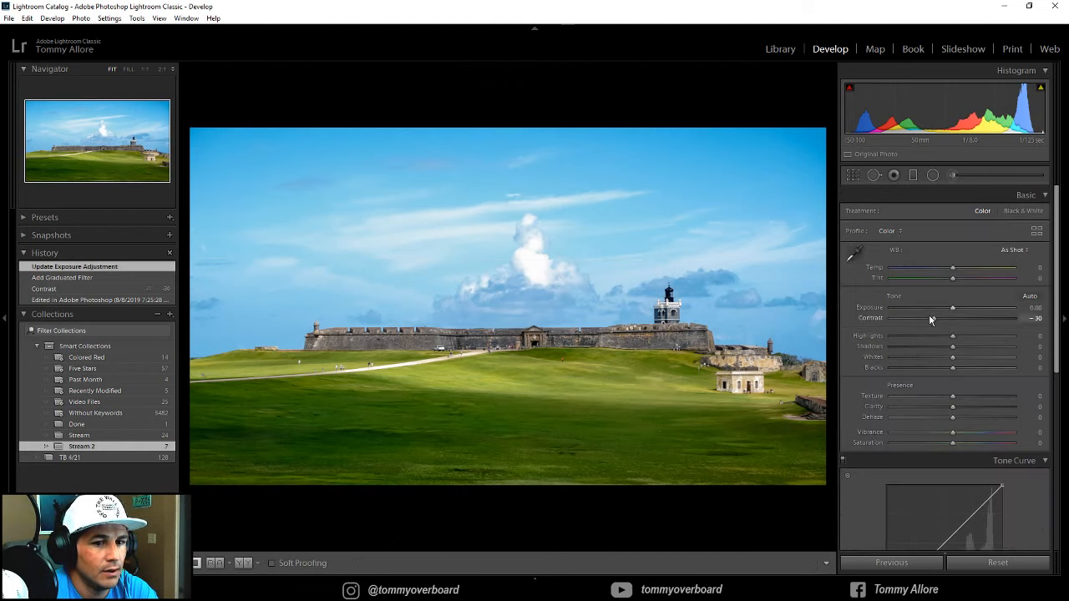
Add a second graduated filter descending from the top of the sky, shift it so it centres on the cloud, and check its mask
{"action": "left_click", "coordinate": [913, 175]}
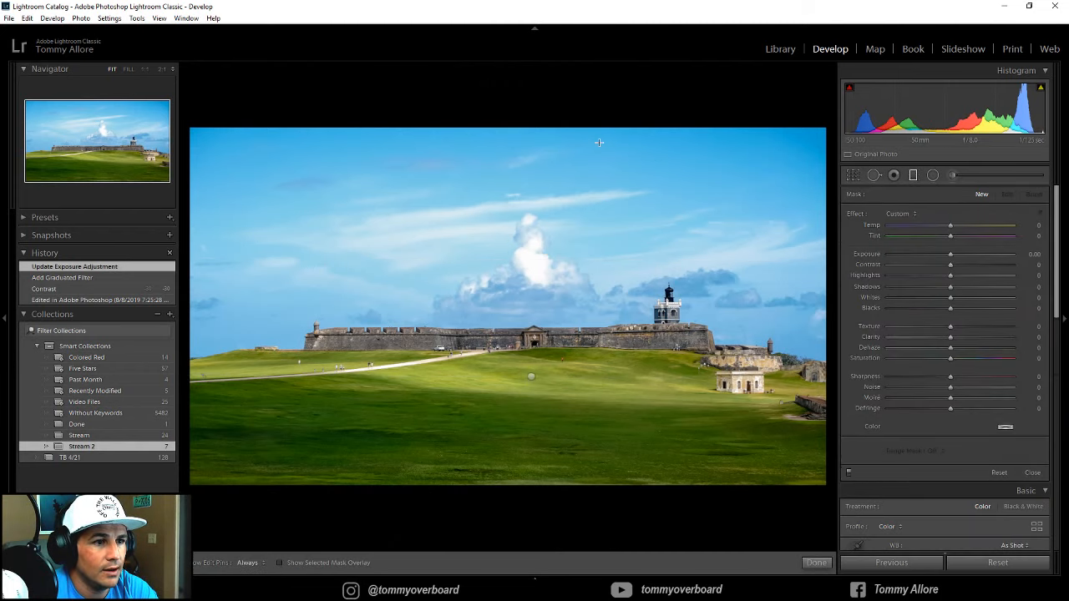
{"action": "left_click_drag", "start_coordinate": [526, 114], "coordinate": [527, 230]}
{"action": "left_click_drag", "start_coordinate": [534, 340], "coordinate": [531, 376]}
{"action": "left_click_drag", "start_coordinate": [525, 247], "coordinate": [524, 273]}
{"action": "left_click", "coordinate": [281, 562]}
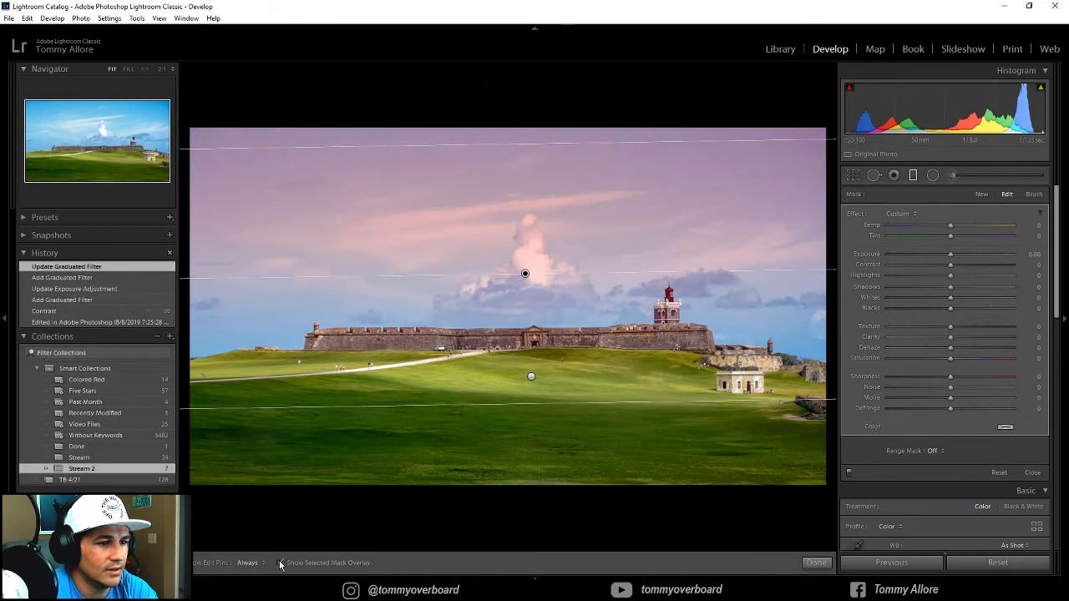
{"action": "left_click", "coordinate": [281, 563]}
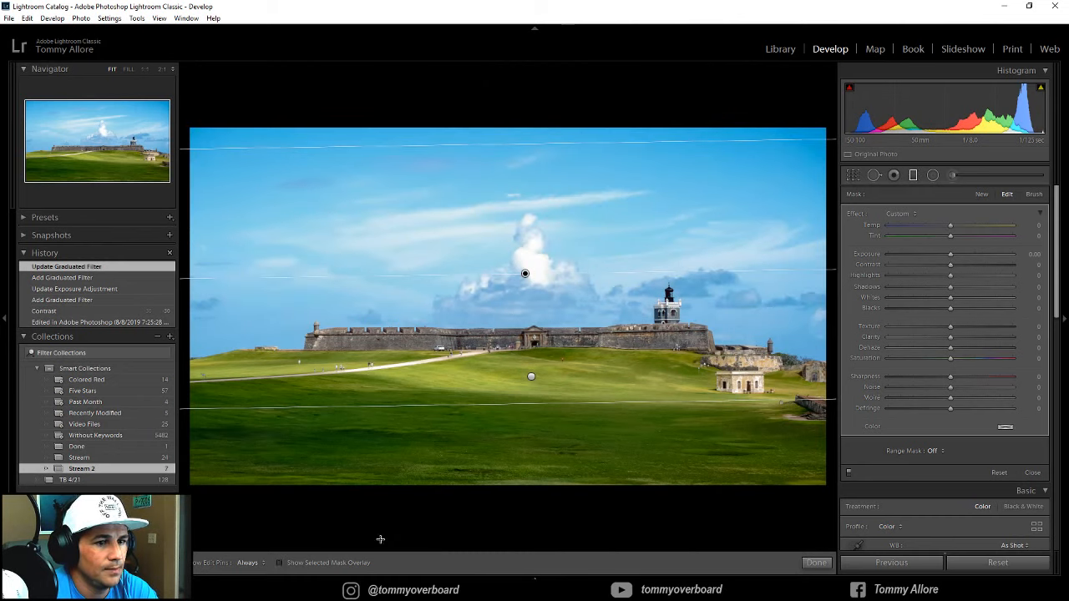
Set the sky graduated filter's exposure to -1.00 and finish the filter
{"action": "left_click", "coordinate": [951, 258]}
{"action": "left_click_drag", "start_coordinate": [951, 258], "coordinate": [934, 262]}
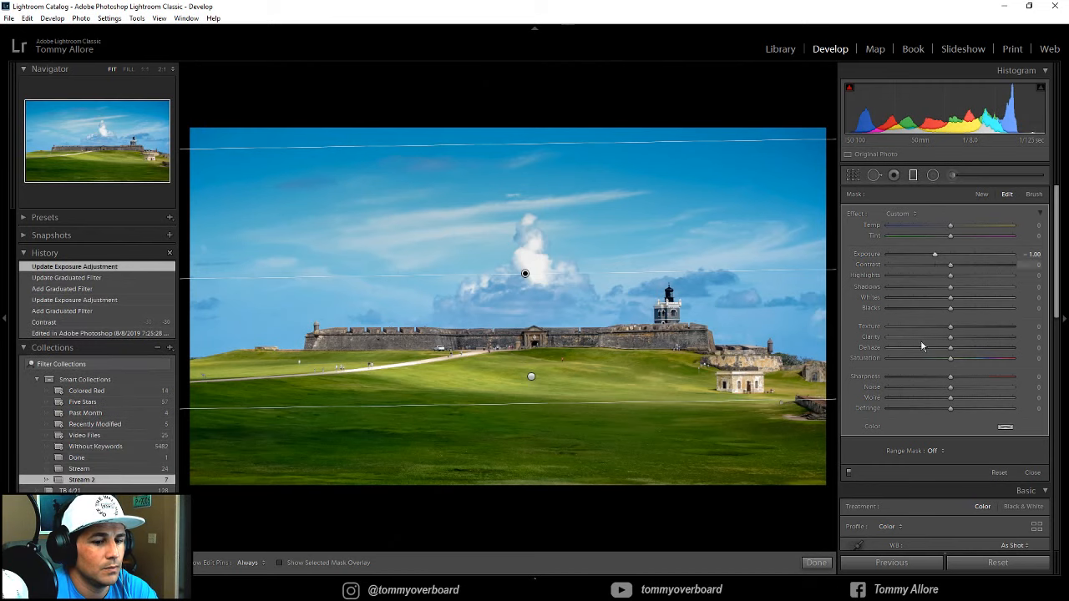
{"action": "left_click", "coordinate": [814, 563]}
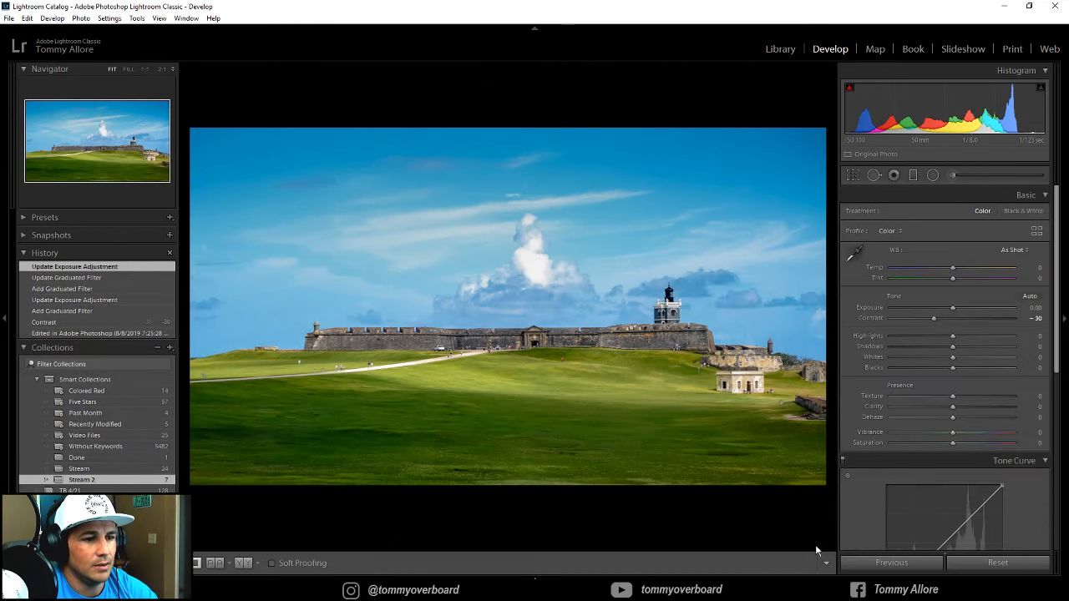
Compare the photo before and after the contrast and graduated filter edits
{"action": "key", "text": "backslash"}
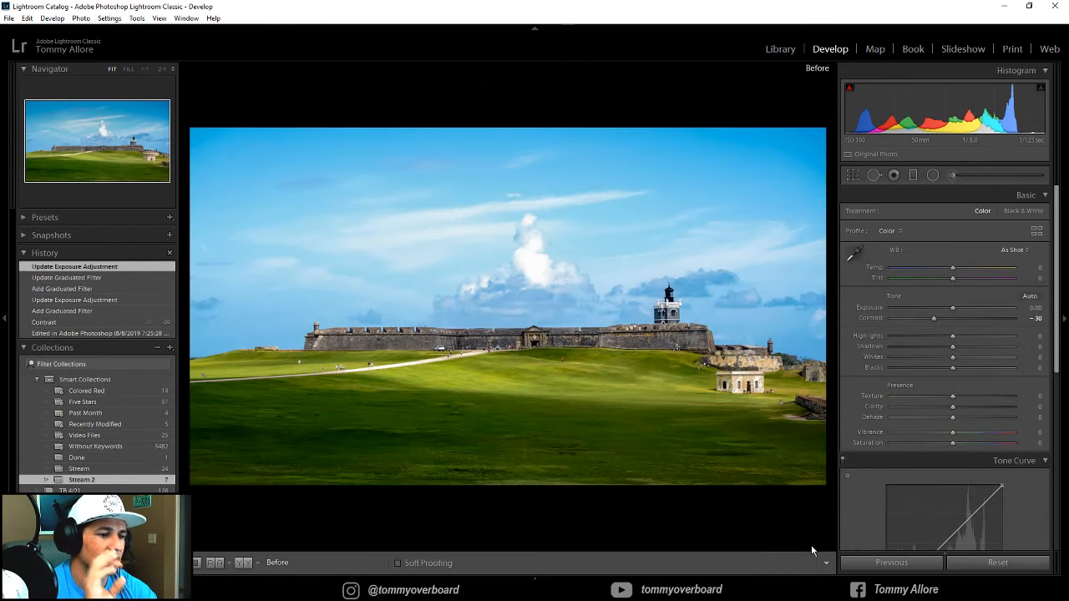
{"action": "key", "text": "backslash"}
{"action": "key", "text": "backslash"}
{"action": "key", "text": "backslash"}
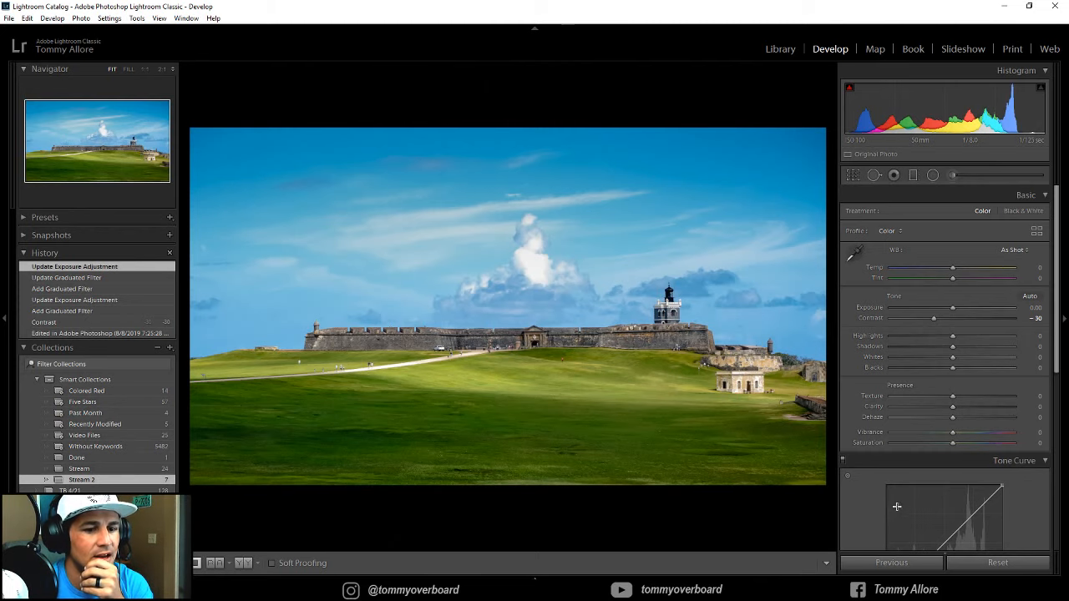
Try an overall saturation of -1 and reset it to 0
{"action": "scroll", "coordinate": [886, 501], "scroll_direction": "down", "scroll_amount": 5}
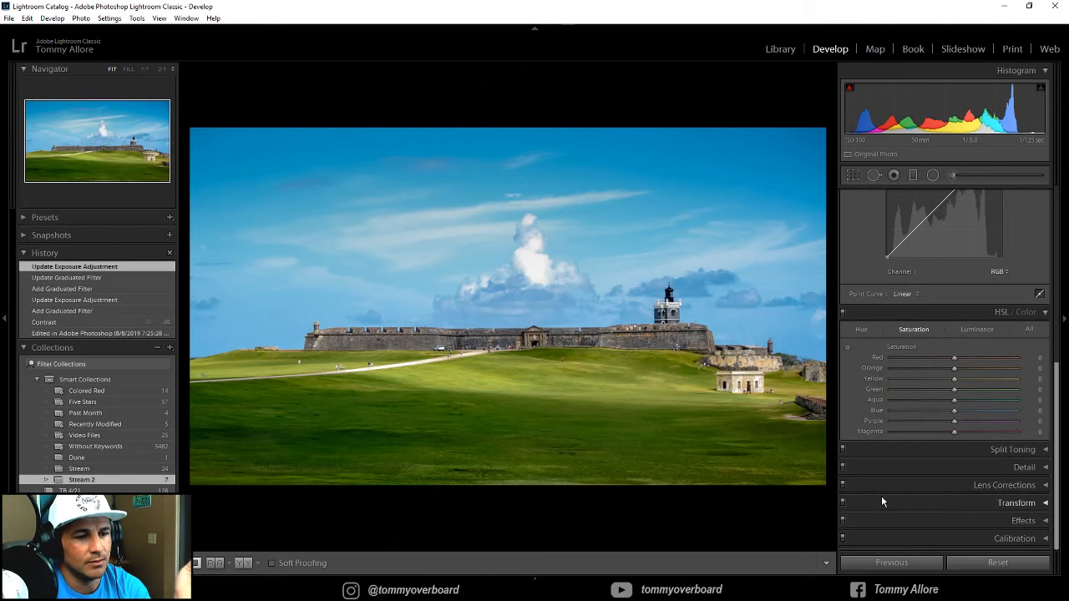
{"action": "scroll", "coordinate": [877, 498], "scroll_direction": "up", "scroll_amount": 8}
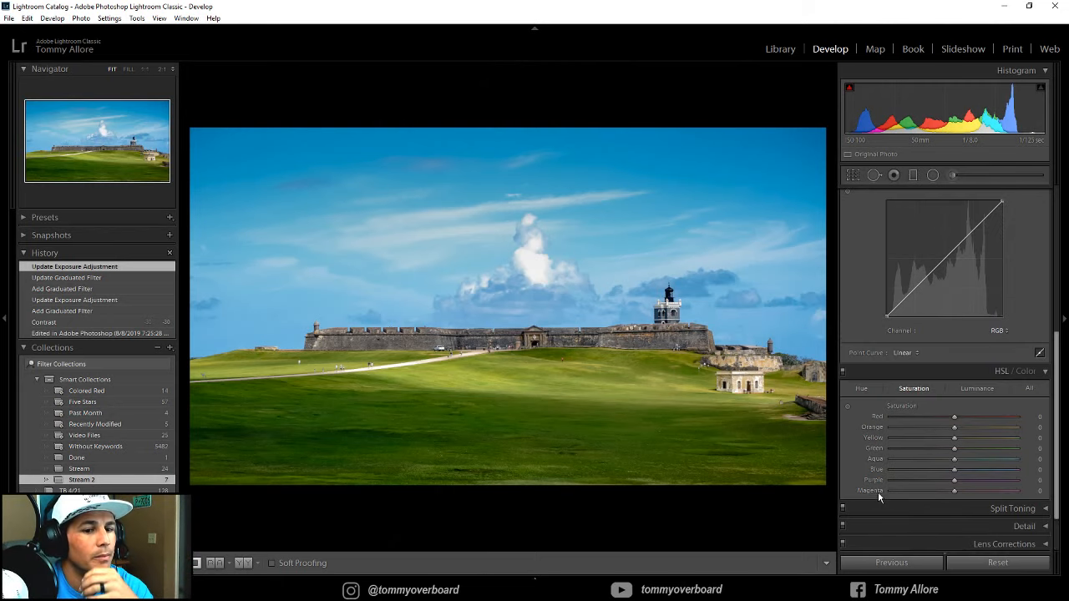
{"action": "mouse_move", "coordinate": [950, 338]}
{"action": "left_mouse_down"}
{"action": "mouse_move", "coordinate": [940, 339]}
{"action": "mouse_move", "coordinate": [952, 337]}
{"action": "left_mouse_up"}
{"action": "double_click", "coordinate": [952, 337]}
Add a post-crop vignette with an amount of -10 in Highlight Priority style
{"action": "scroll", "coordinate": [879, 374], "scroll_direction": "down", "scroll_amount": 2}
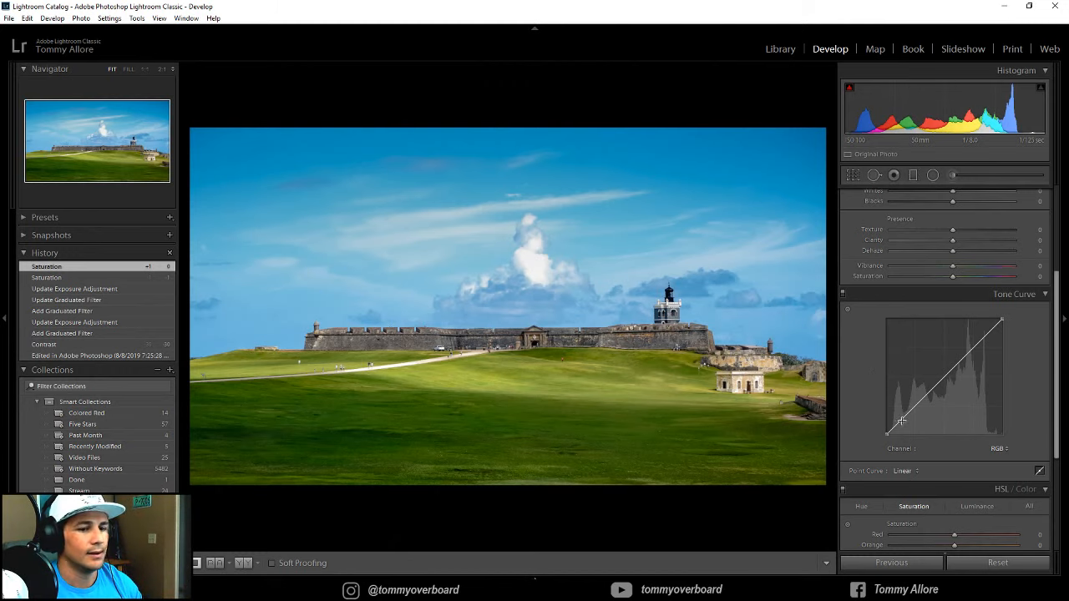
{"action": "scroll", "coordinate": [976, 456], "scroll_direction": "down", "scroll_amount": 6}
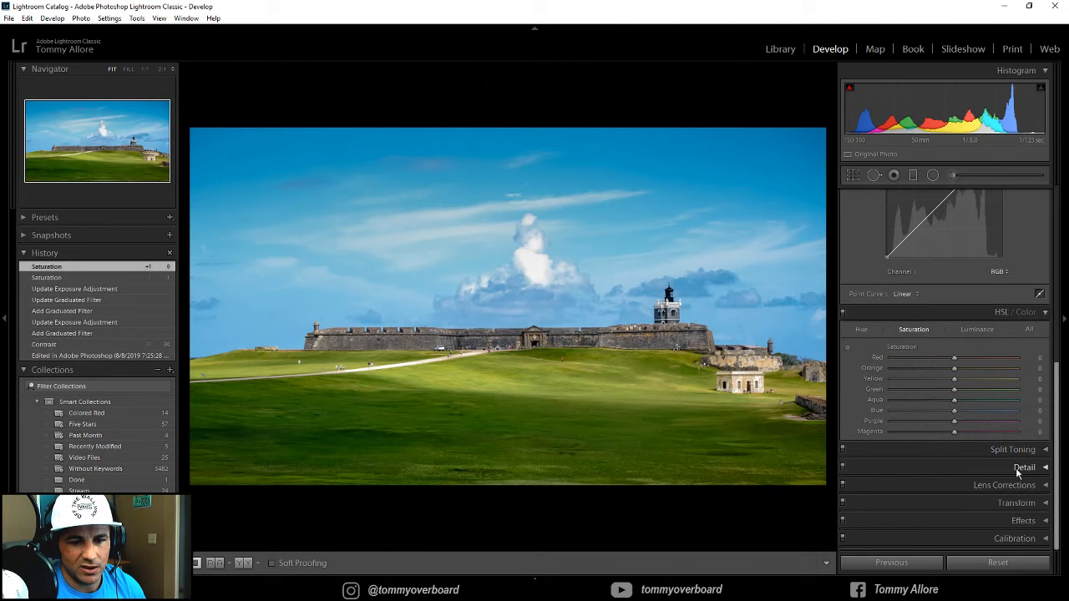
{"action": "left_click", "coordinate": [1021, 519]}
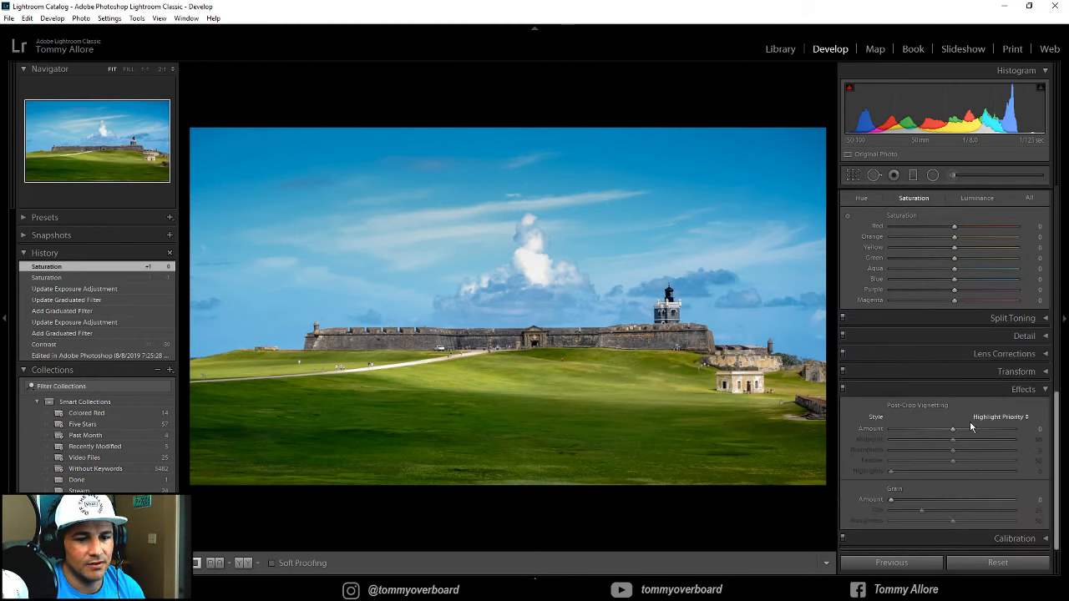
{"action": "left_click_drag", "start_coordinate": [953, 429], "coordinate": [946, 431]}
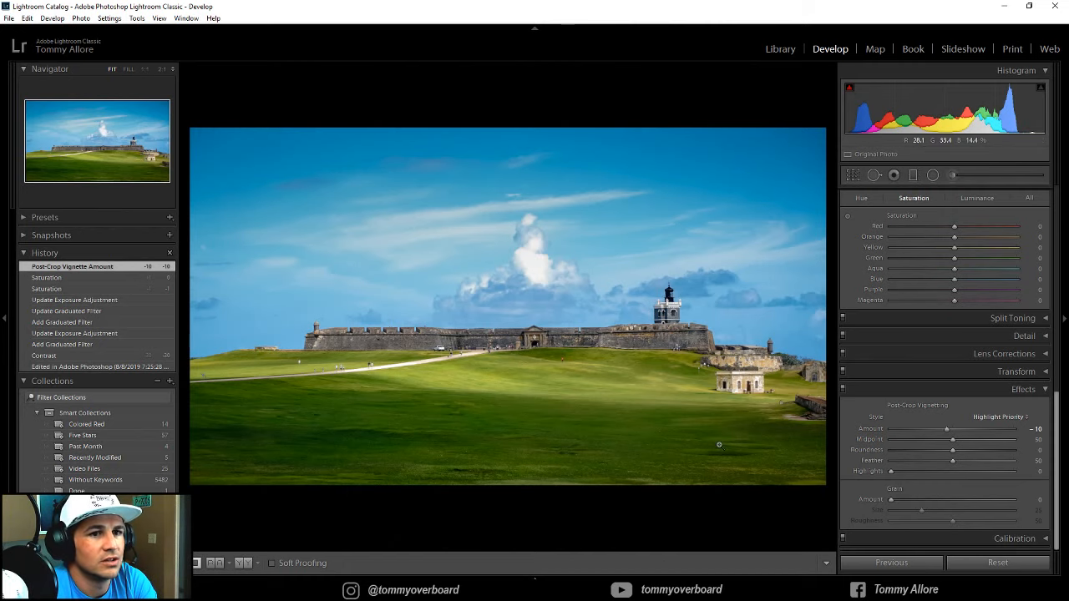
Start cropping the photo with the aspect ratio set to 16 x 9
{"action": "left_click", "coordinate": [853, 175]}
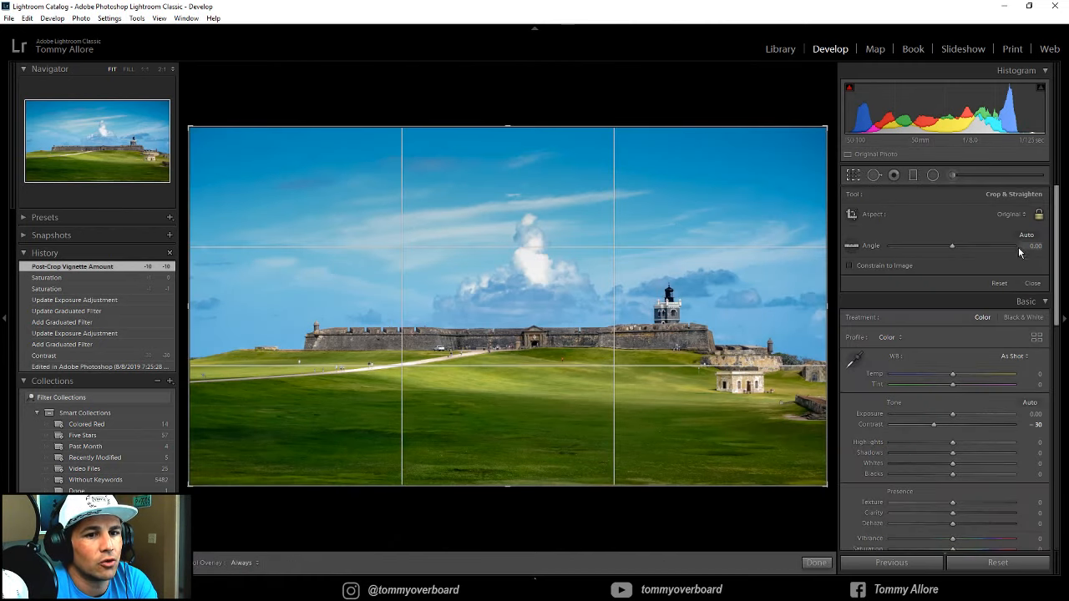
{"action": "left_click", "coordinate": [1011, 214]}
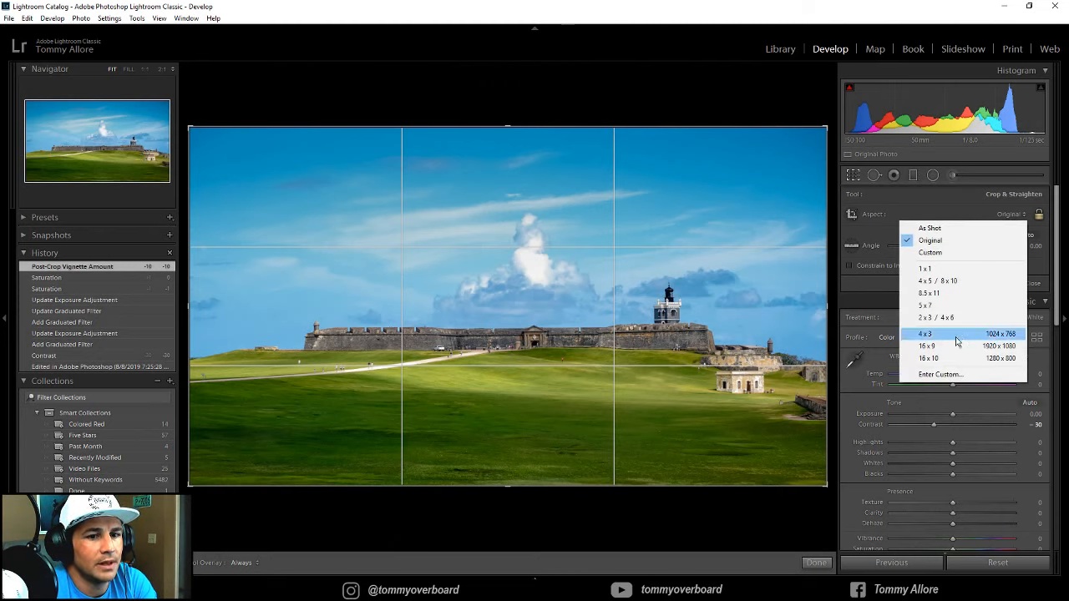
{"action": "left_click", "coordinate": [953, 346]}
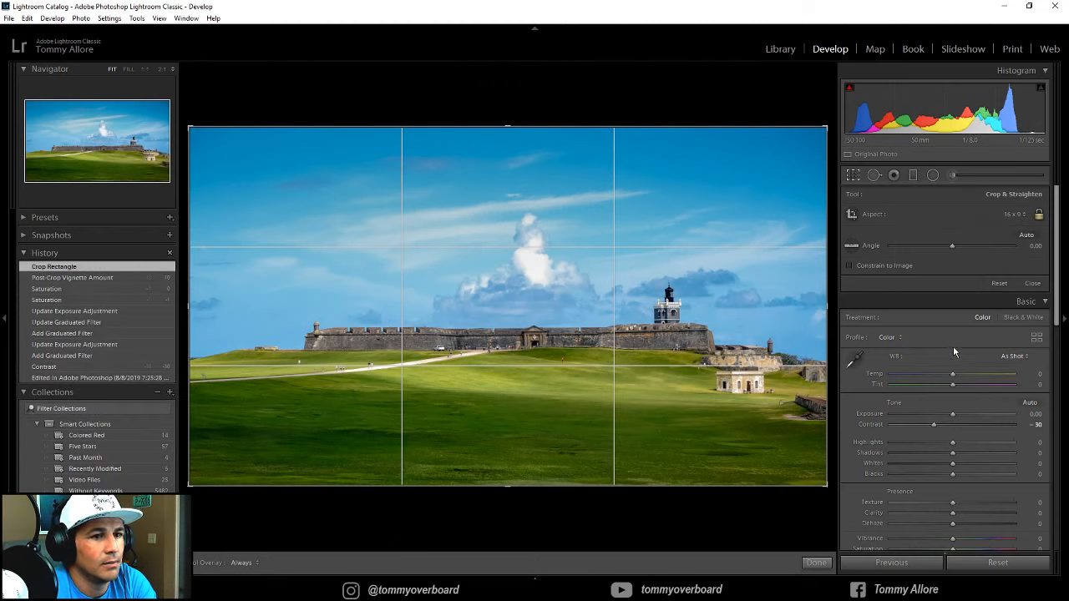
Set the crop aspect ratio to Custom, try trimming the fort photo's lower edge with the ratio locked, and undo the trim
{"action": "left_click", "coordinate": [1018, 216]}
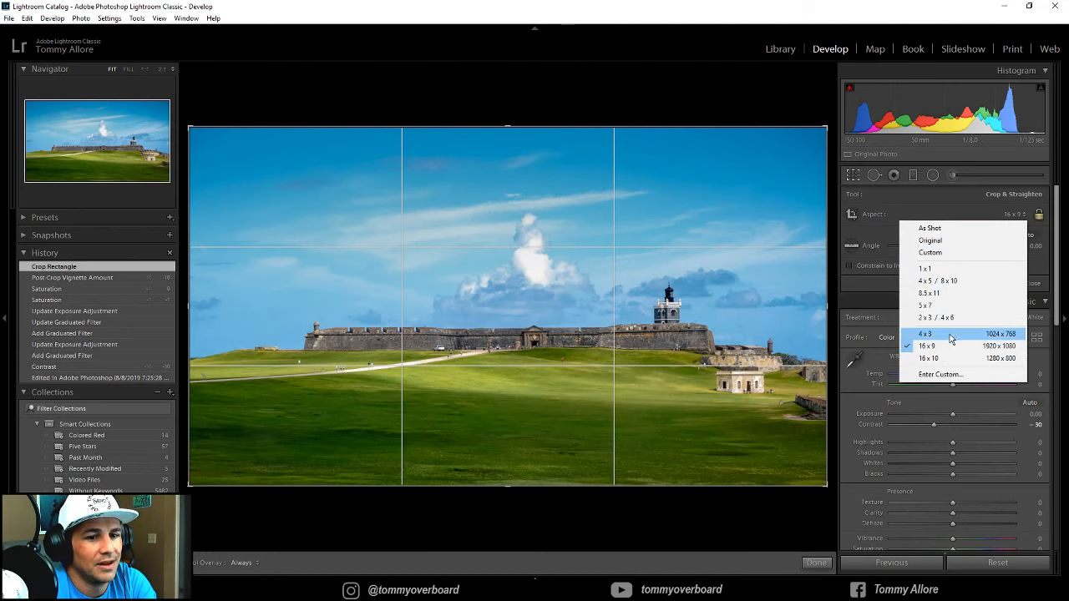
{"action": "left_click", "coordinate": [932, 253]}
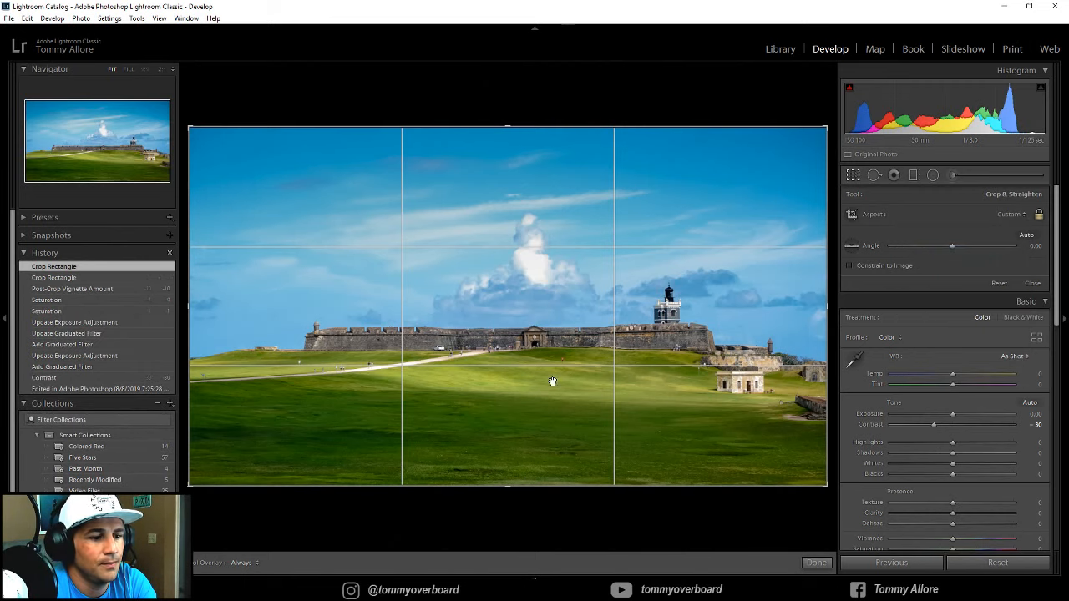
{"action": "mouse_move", "coordinate": [507, 485]}
{"action": "left_mouse_down"}
{"action": "mouse_move", "coordinate": [508, 464]}
{"action": "mouse_move", "coordinate": [508, 473]}
{"action": "left_mouse_up"}
{"action": "left_click", "coordinate": [1040, 214]}
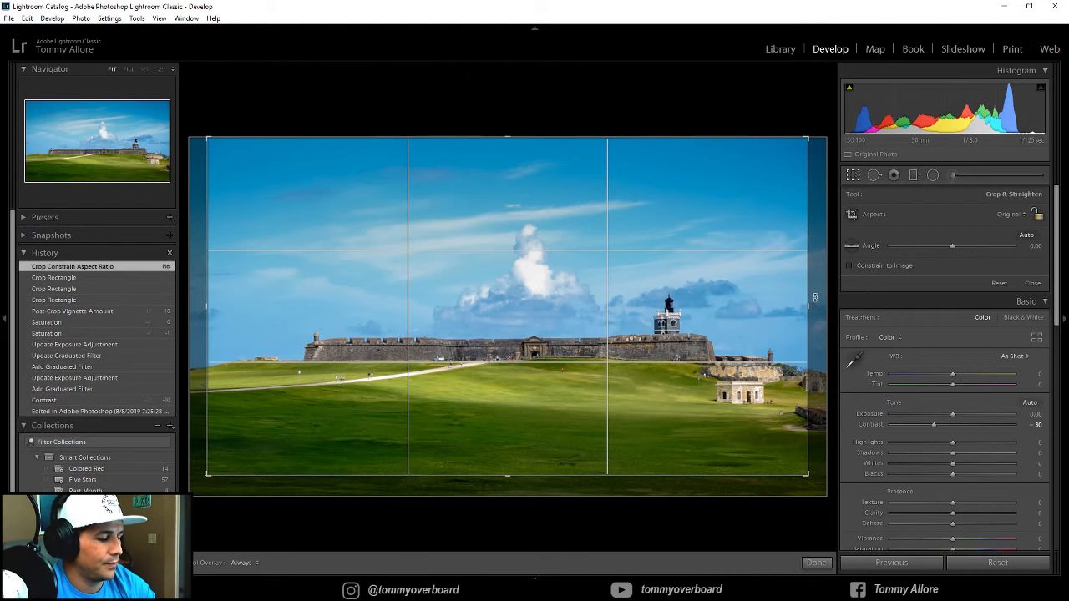
{"action": "key", "text": "ctrl+z"}
{"action": "key", "text": "ctrl+z"}
Unlock the crop aspect ratio and trim the sky and foreground grass so the fort photo becomes a wide panorama
{"action": "left_click", "coordinate": [1039, 215]}
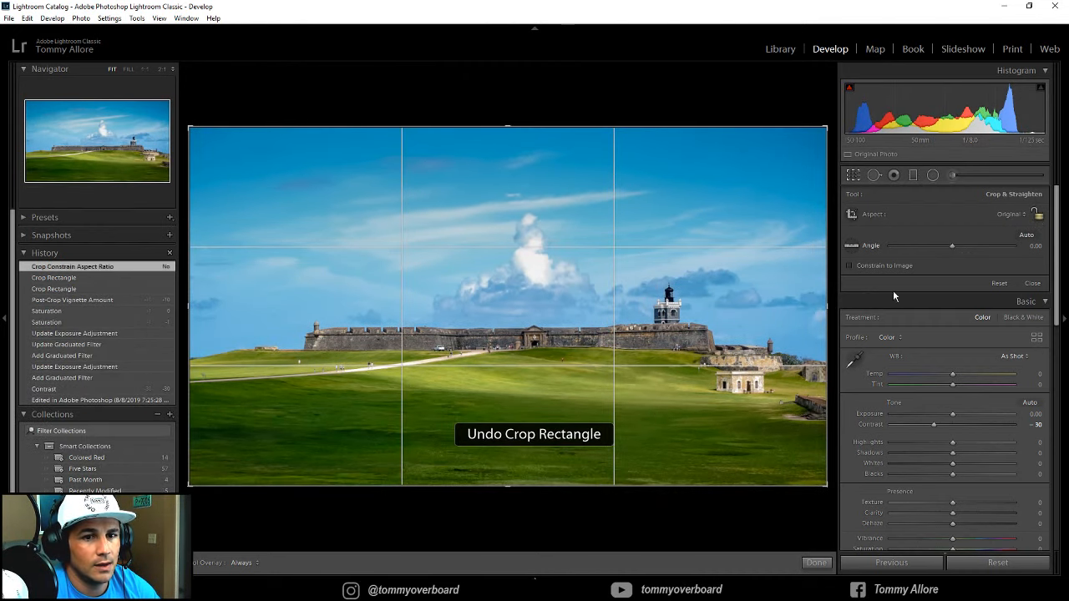
{"action": "left_click_drag", "start_coordinate": [511, 484], "coordinate": [510, 456]}
{"action": "left_click_drag", "start_coordinate": [508, 156], "coordinate": [509, 192]}
{"action": "left_click_drag", "start_coordinate": [506, 418], "coordinate": [510, 420]}
{"action": "key", "text": "Return"}
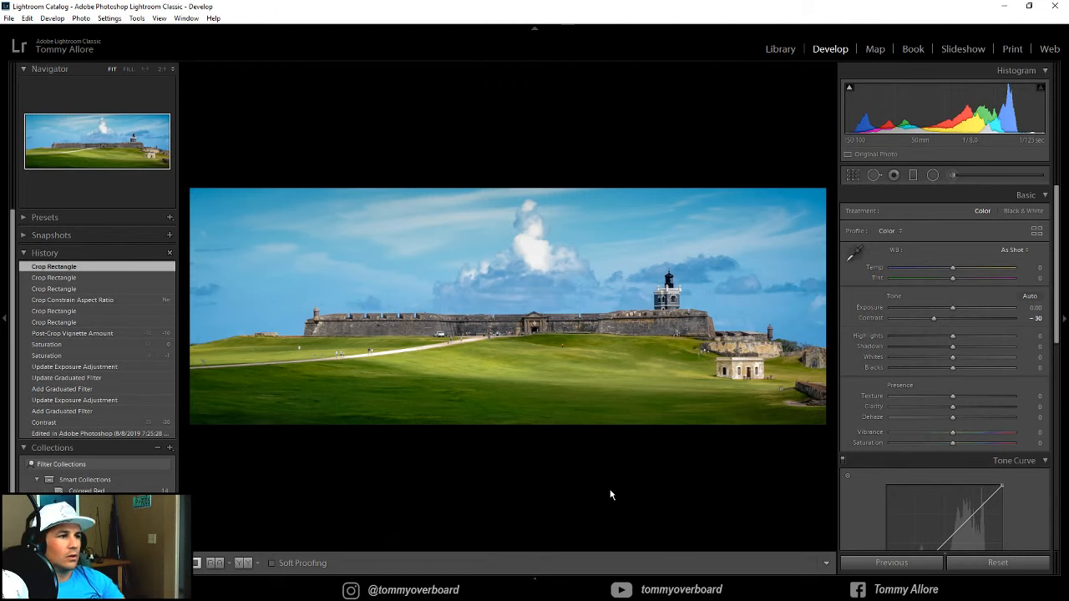
Hide the side panel and examine the cropped fort panorama in full-screen view
{"action": "left_click", "coordinate": [10, 307]}
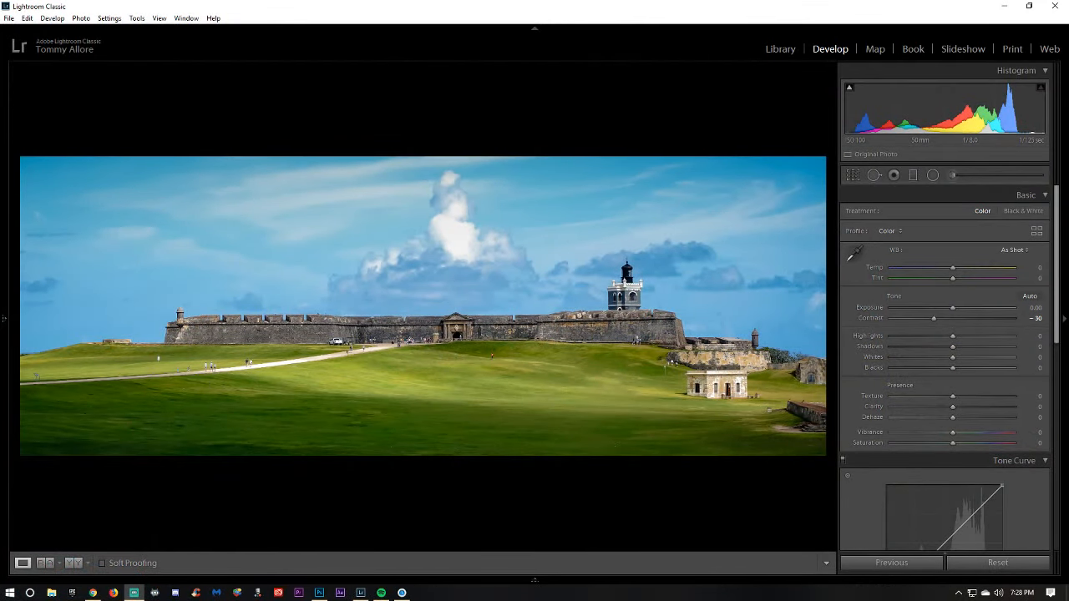
{"action": "key", "text": "f"}
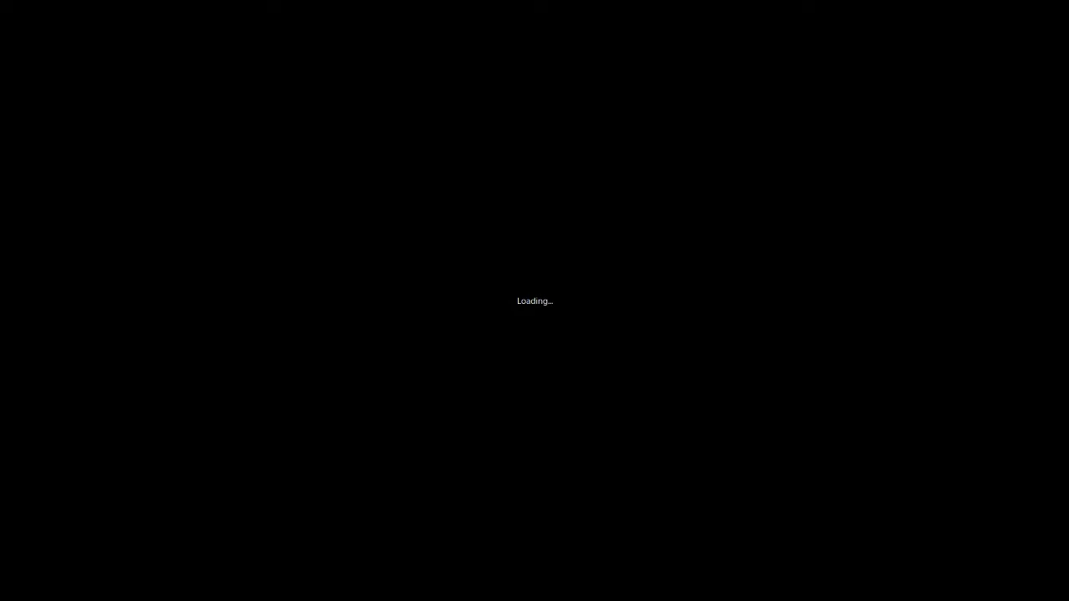
{"action": "key", "text": "f"}
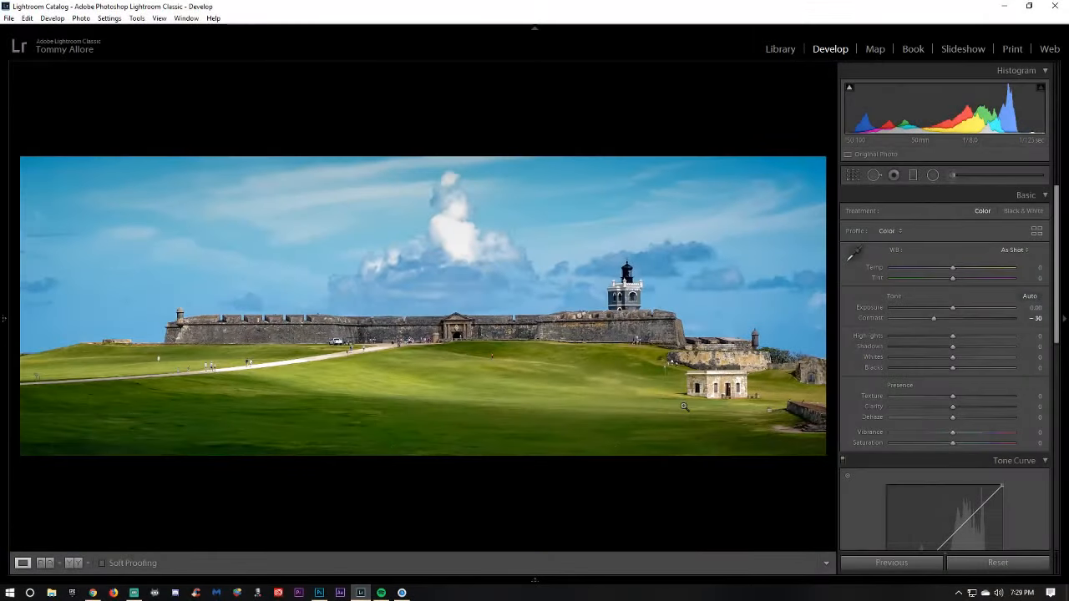
{"action": "left_click", "coordinate": [585, 367]}
{"action": "left_click", "coordinate": [584, 365]}
{"action": "key", "text": "f"}
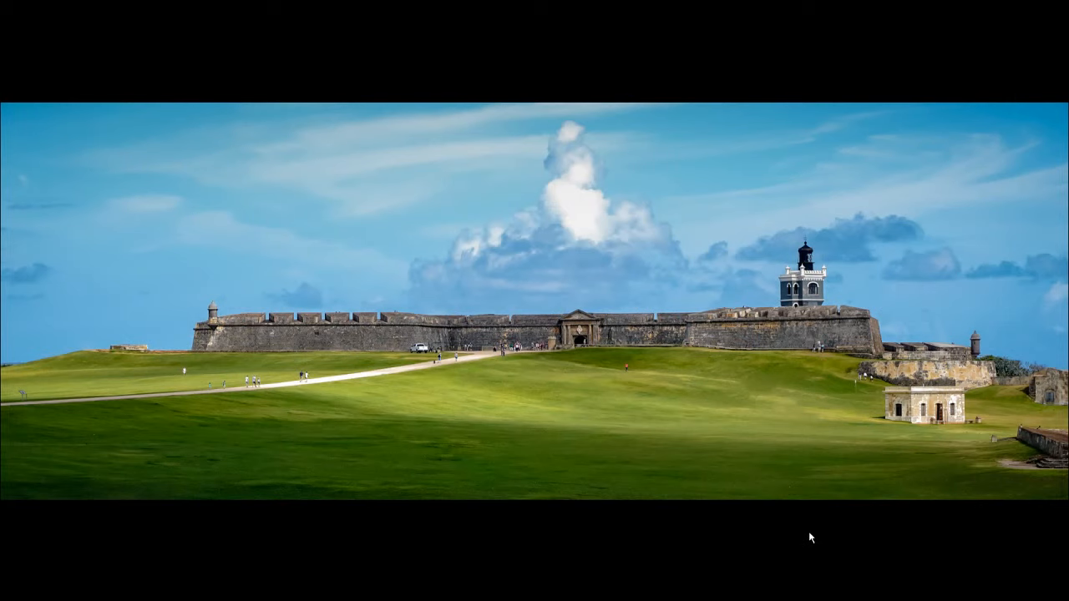
{"action": "key", "text": "f"}
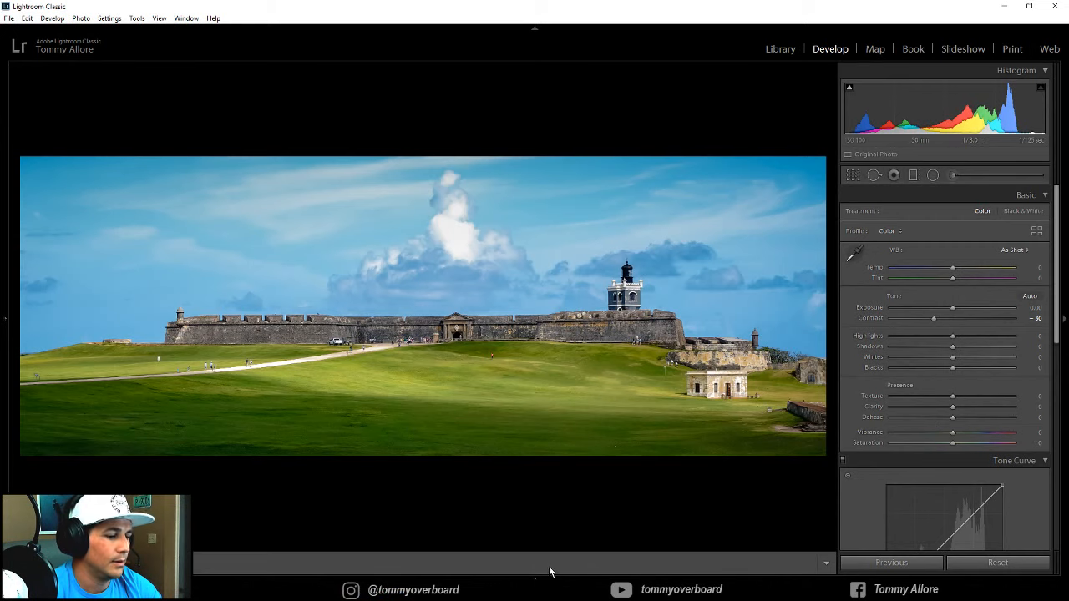
Show the filmstrip, look through Italy-357.jpg and image2.jpeg, and choose the cave photo image1 (1).jpeg for editing
{"action": "key", "text": "F7"}
{"action": "key", "text": "F7"}
{"action": "key", "text": "F6"}
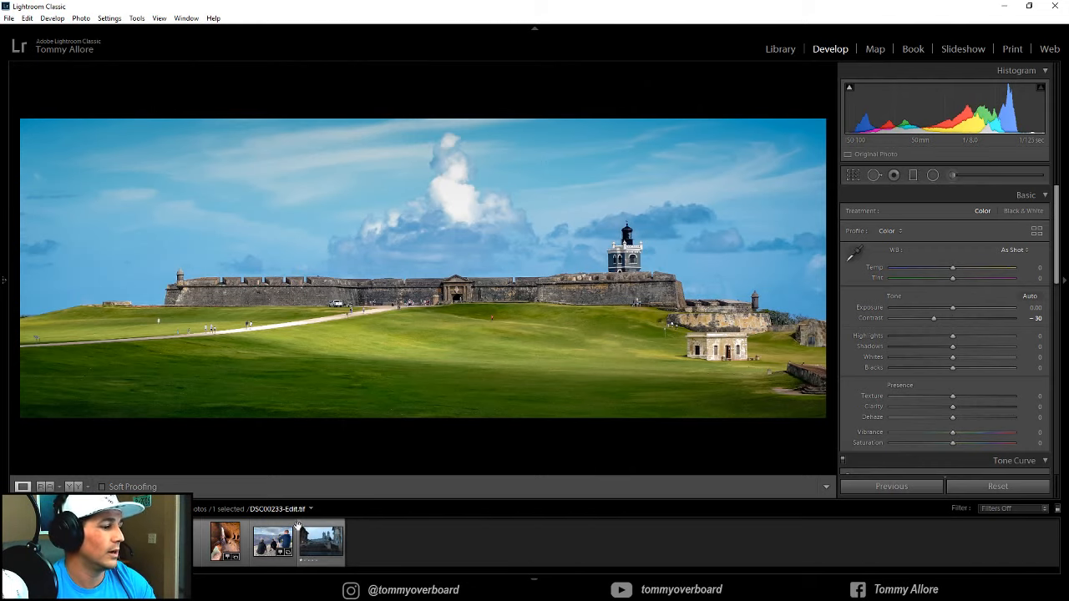
{"action": "left_click", "coordinate": [128, 541]}
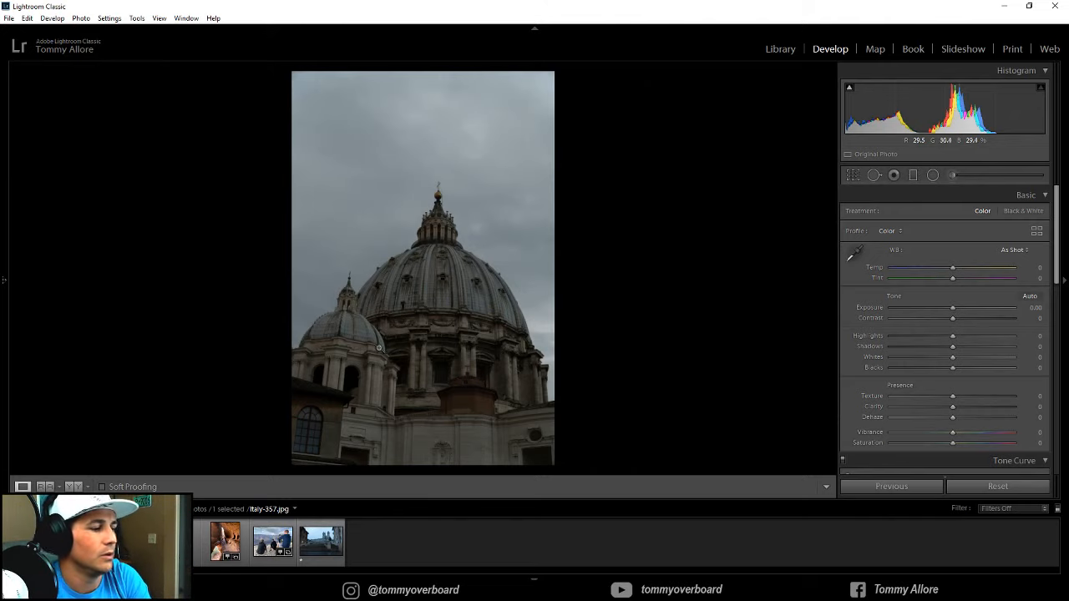
{"action": "left_click", "coordinate": [226, 542]}
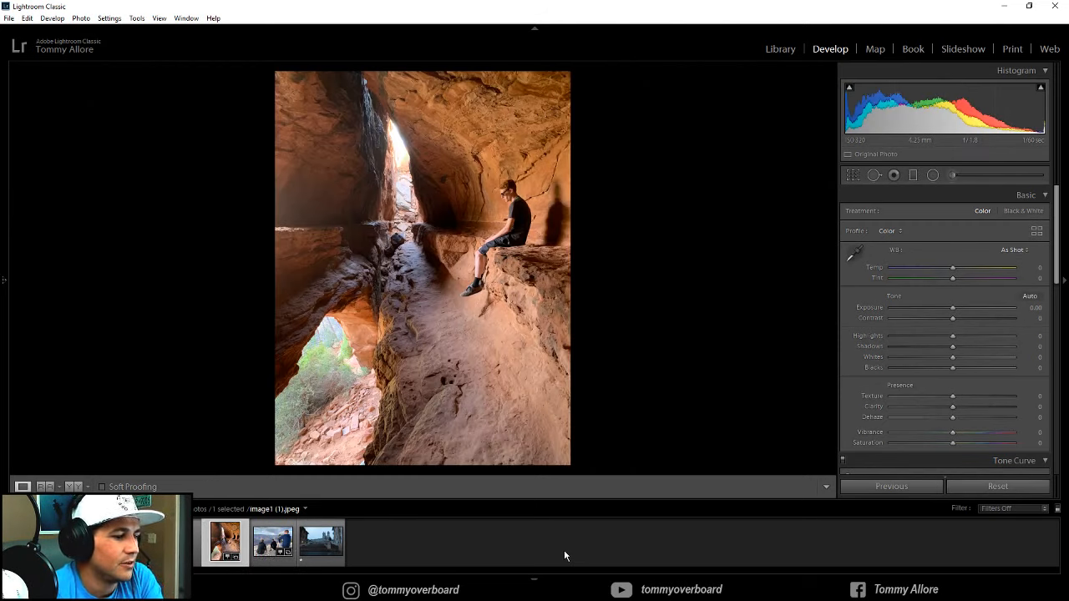
{"action": "left_click", "coordinate": [269, 545]}
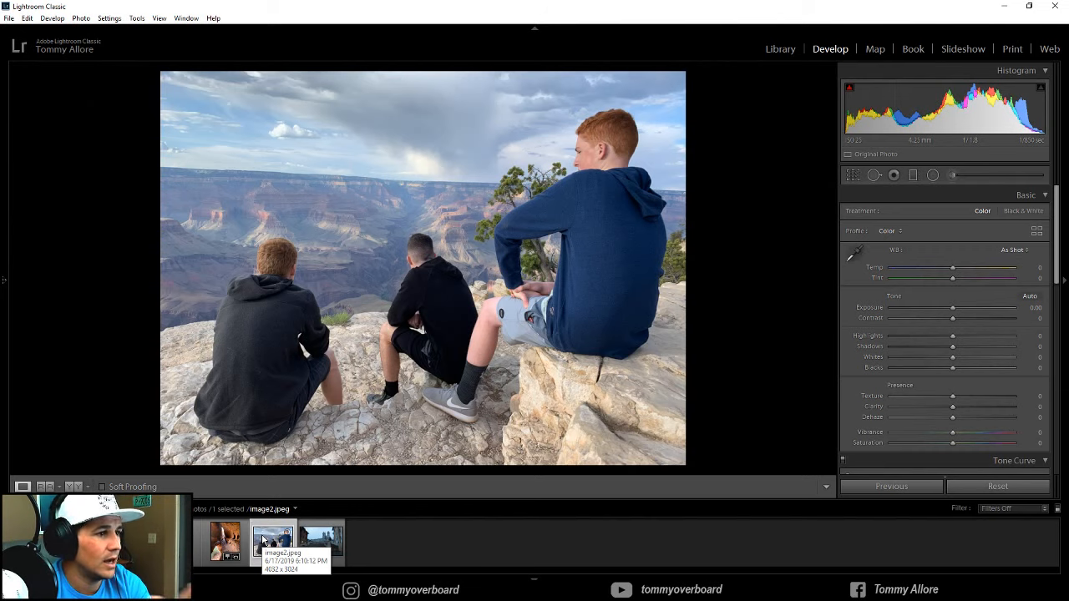
{"action": "left_click", "coordinate": [225, 543]}
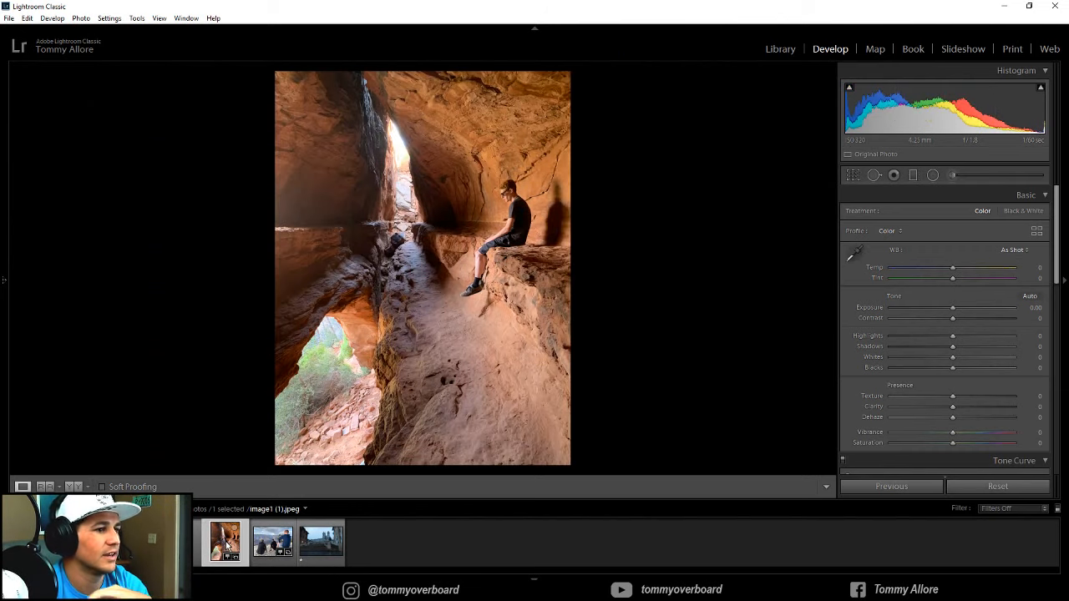
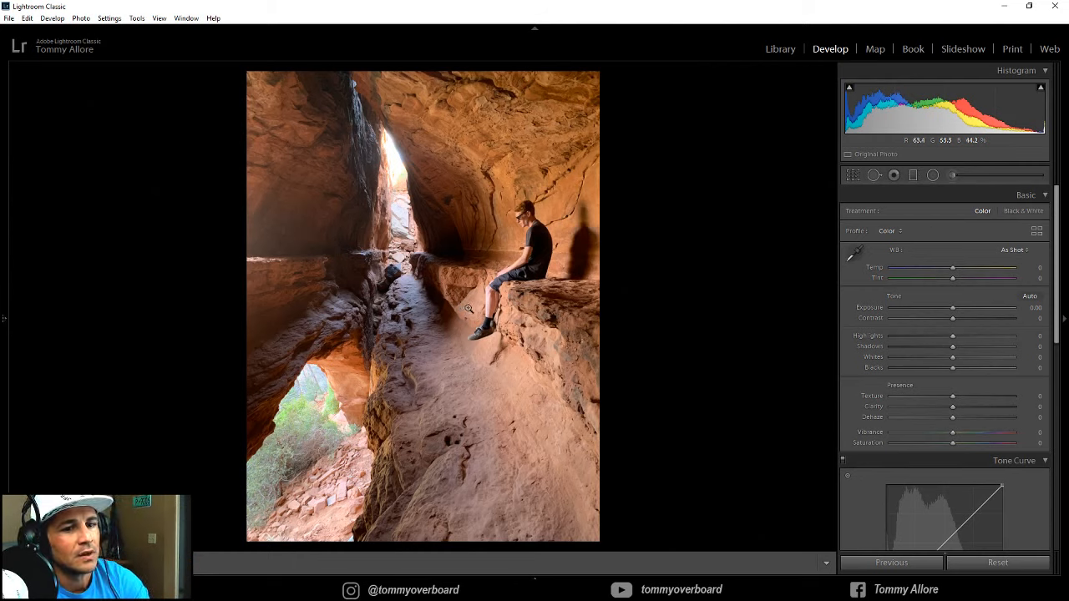
Remove chromatic aberration from the cave photo and enable lens profile corrections
{"action": "scroll", "coordinate": [887, 426], "scroll_direction": "down", "scroll_amount": 5}
{"action": "scroll", "coordinate": [887, 426], "scroll_direction": "down", "scroll_amount": 3}
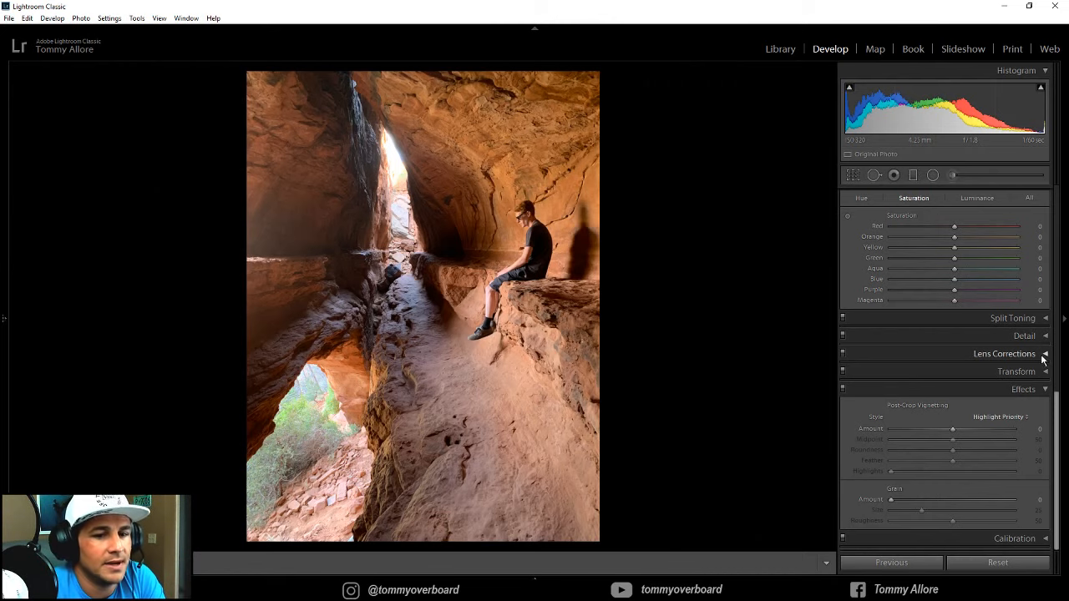
{"action": "left_click", "coordinate": [1041, 355]}
{"action": "left_click", "coordinate": [850, 386]}
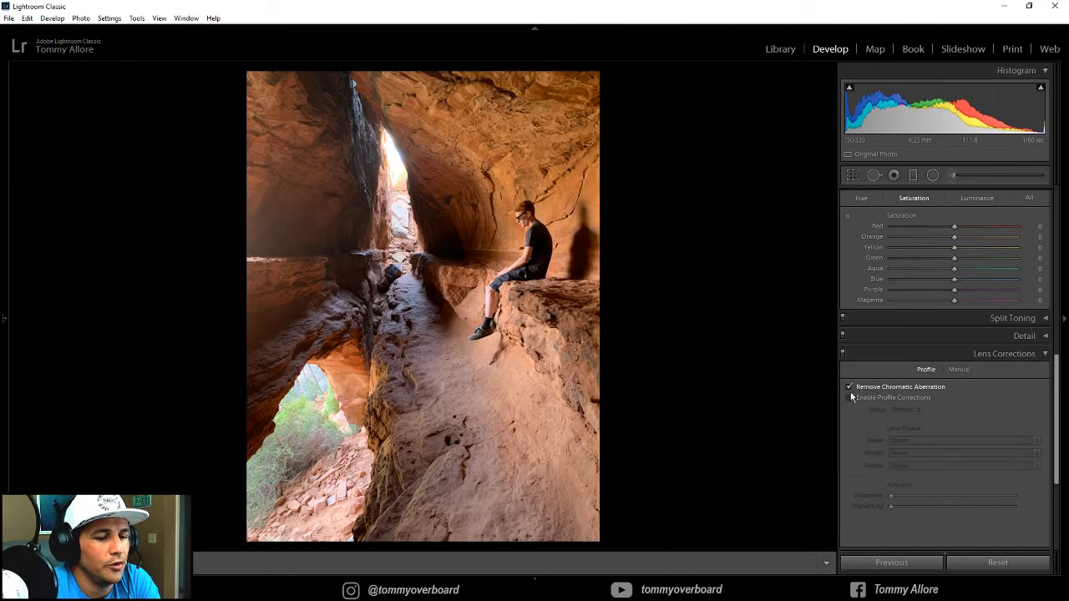
{"action": "left_click", "coordinate": [849, 398]}
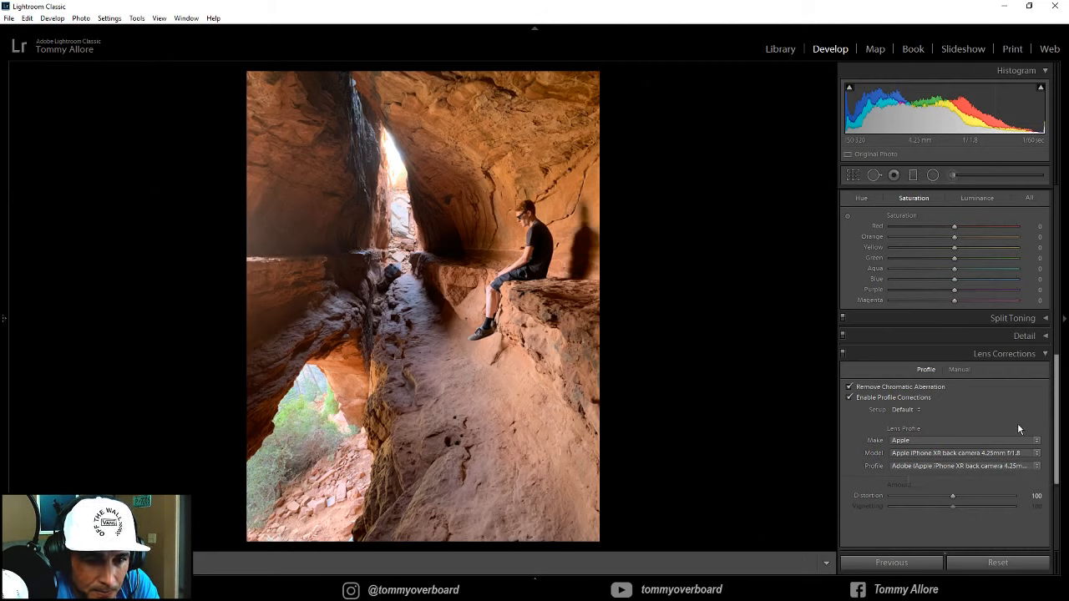
{"action": "left_click", "coordinate": [1043, 353]}
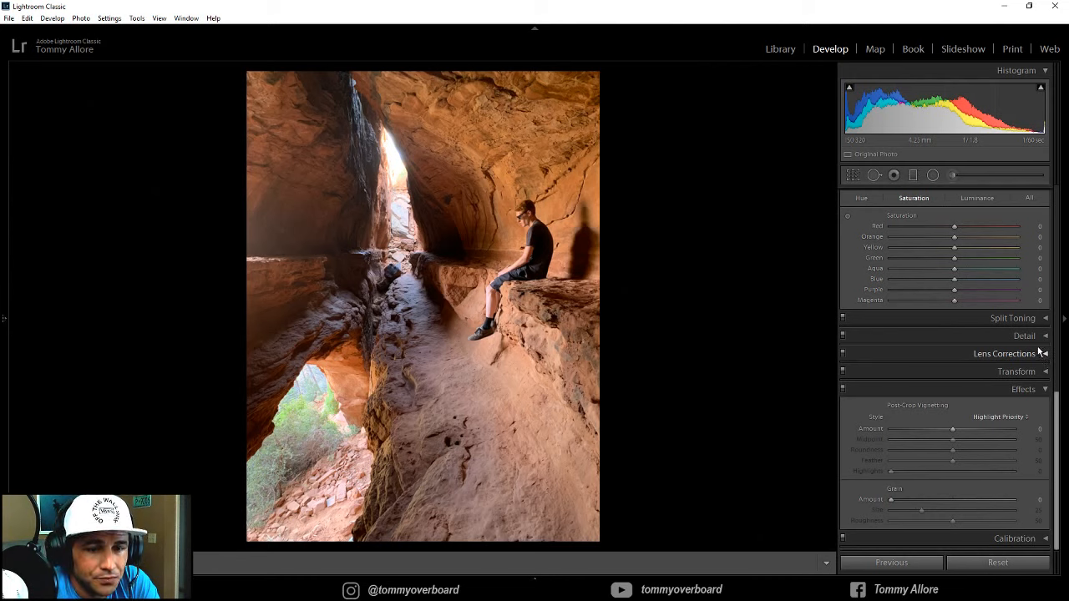
Try the Auto white balance on the cave photo and restore it to As Shot
{"action": "scroll", "coordinate": [1040, 342], "scroll_direction": "up", "scroll_amount": 8}
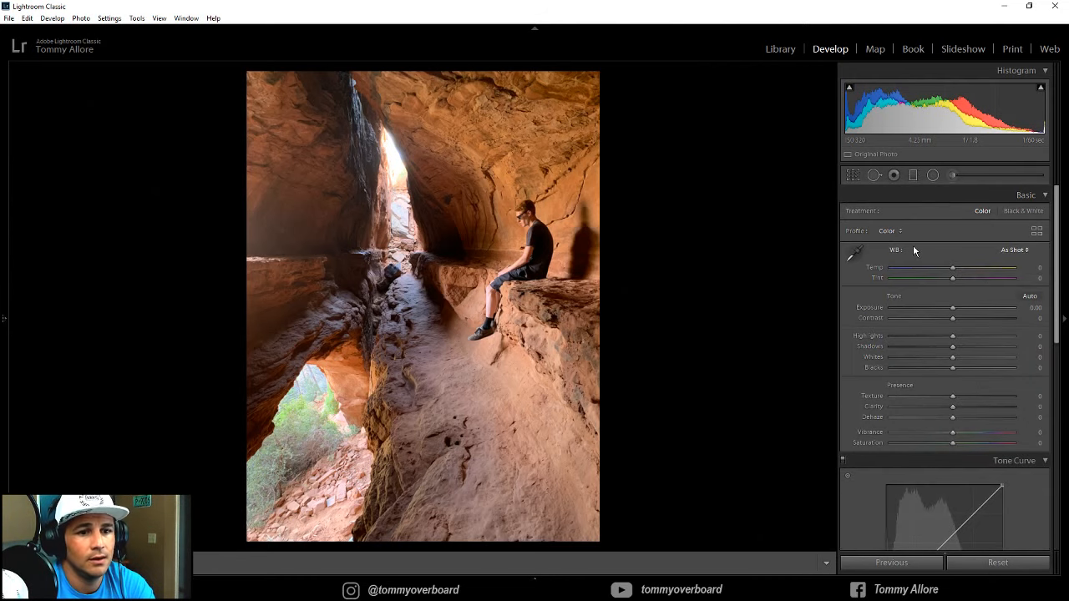
{"action": "left_click", "coordinate": [1010, 250]}
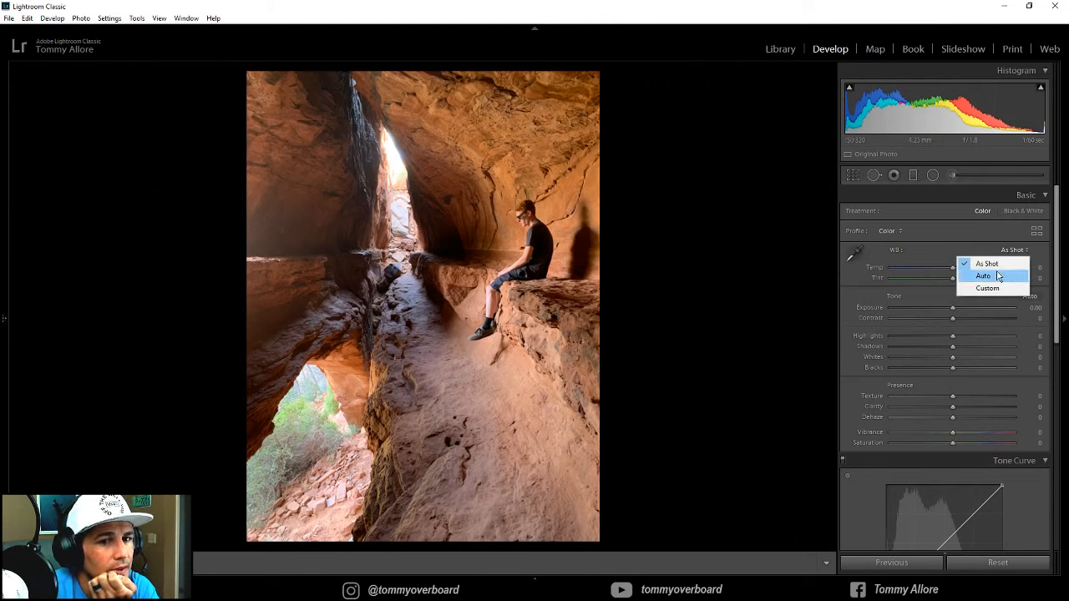
{"action": "left_click", "coordinate": [998, 276]}
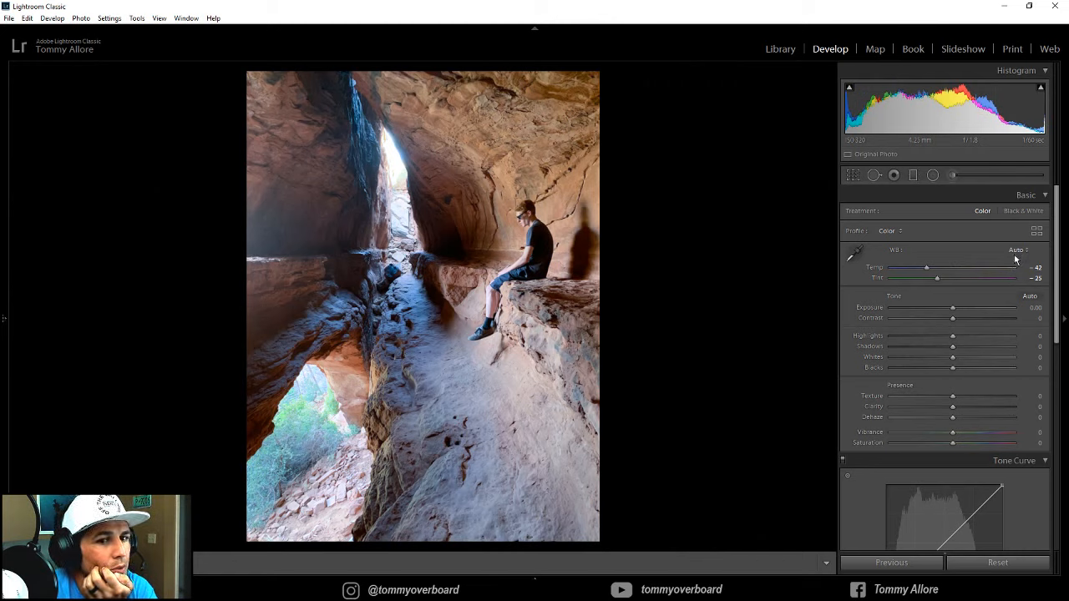
{"action": "left_click", "coordinate": [1015, 250]}
{"action": "left_click", "coordinate": [1006, 264]}
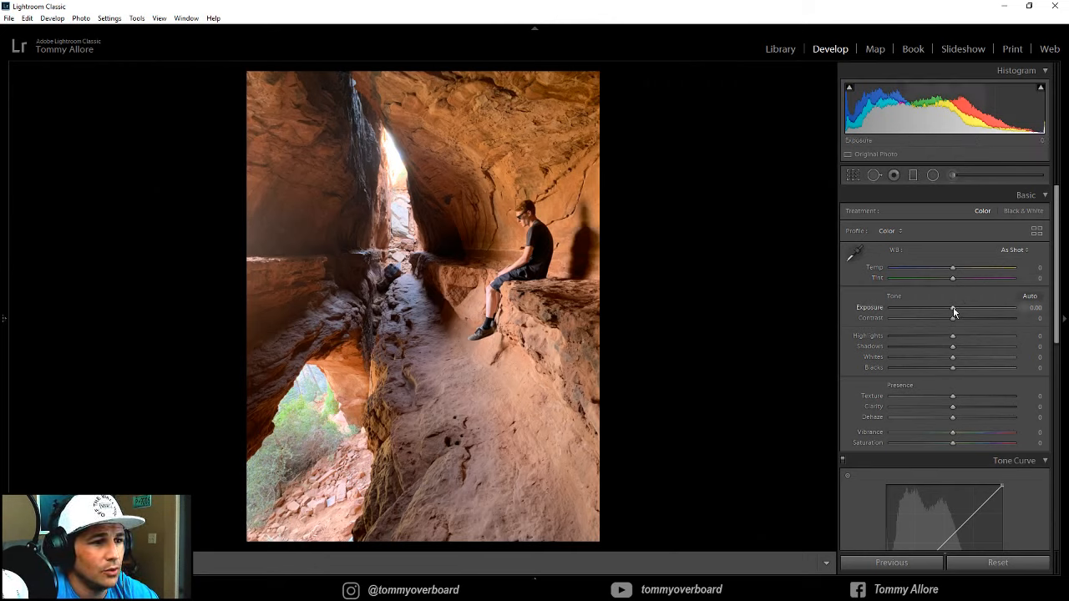
Lower the cave photo's exposure to -0.29 and apply the automatic highlights value of -4
{"action": "left_click_drag", "start_coordinate": [953, 309], "coordinate": [949, 312]}
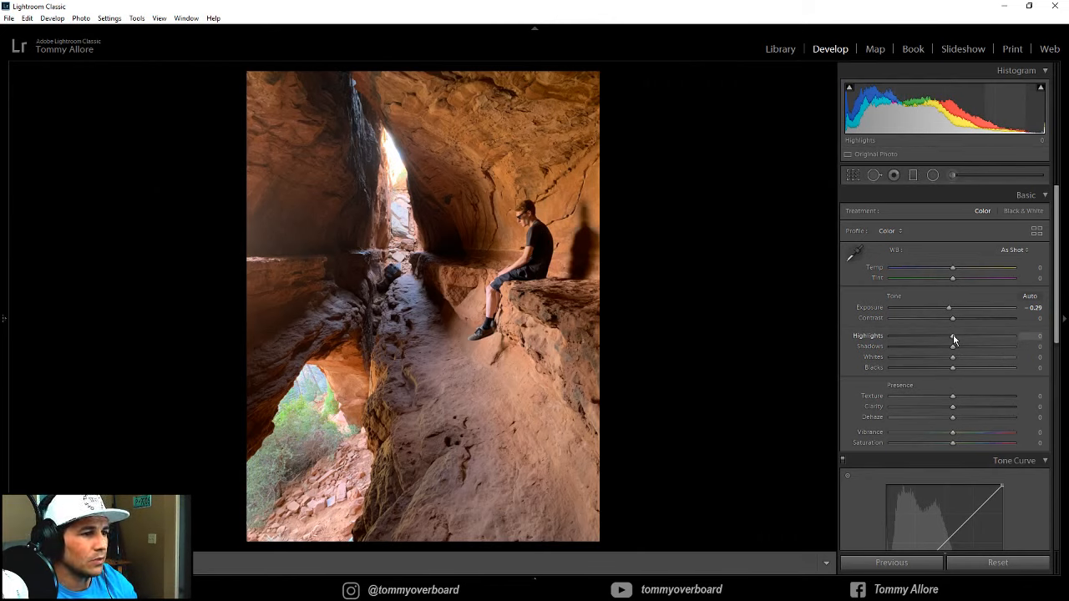
{"action": "key", "text": "shift"}
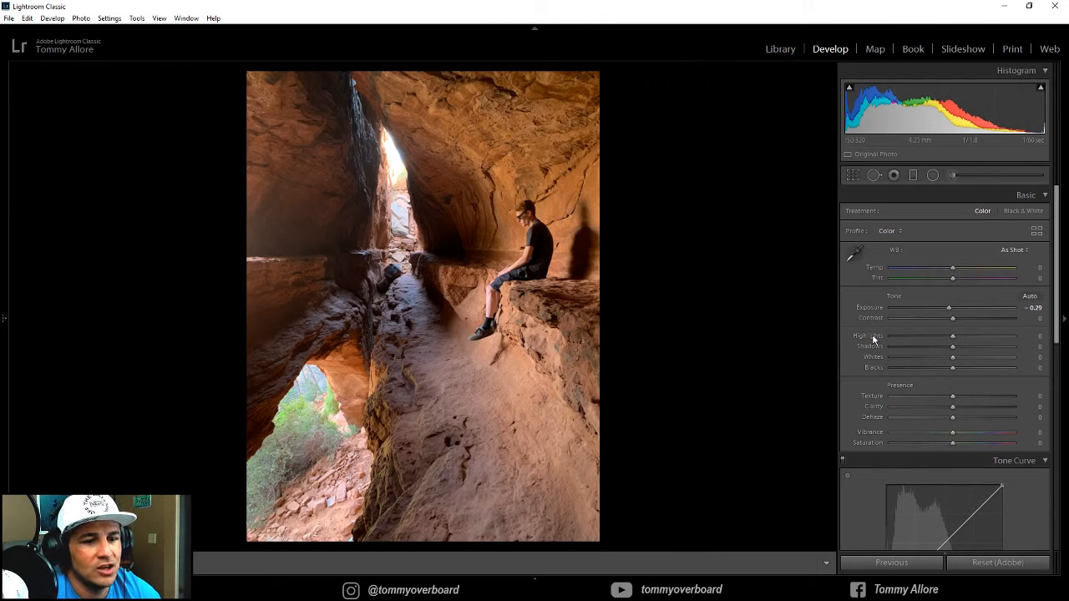
{"action": "double_click", "coordinate": [874, 339], "text": "shift"}
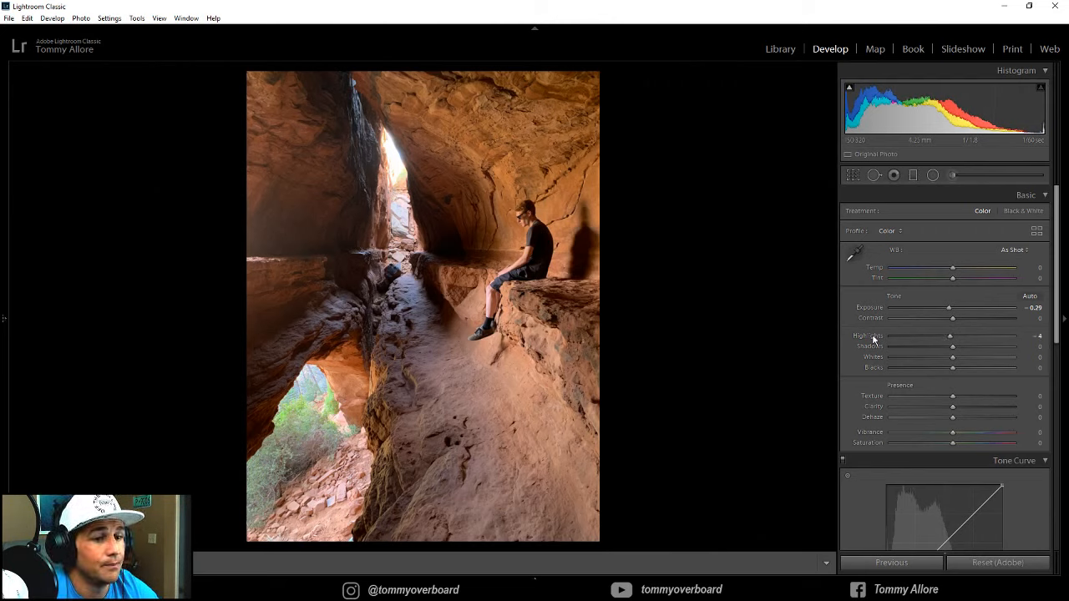
Apply automatic shadows and reduce them to +12, with whites at -32 and blacks at -34
{"action": "double_click", "coordinate": [877, 348], "text": "shift"}
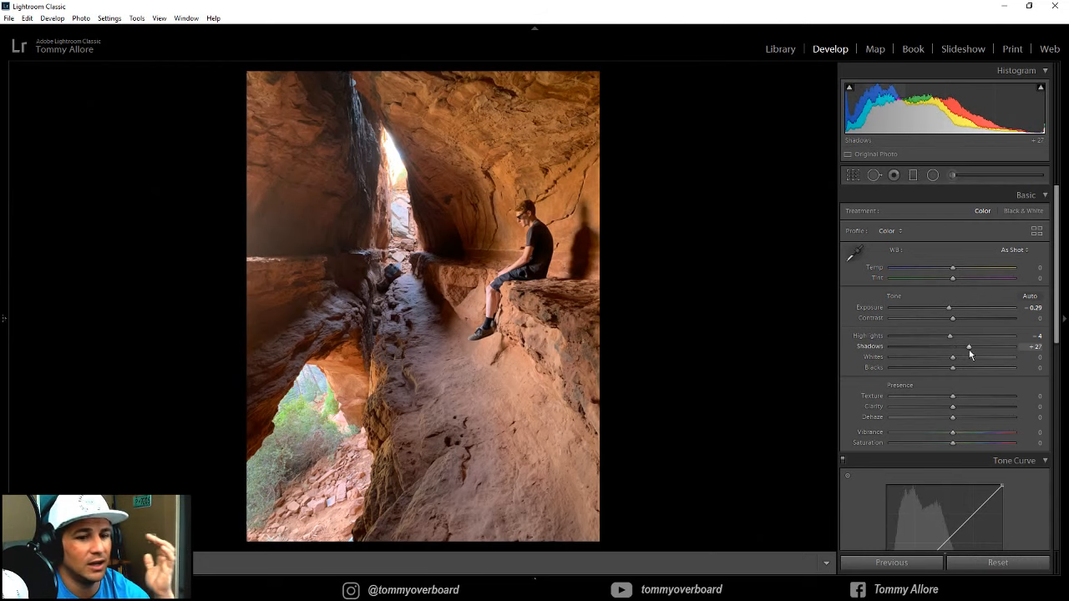
{"action": "left_click_drag", "start_coordinate": [969, 347], "coordinate": [961, 352]}
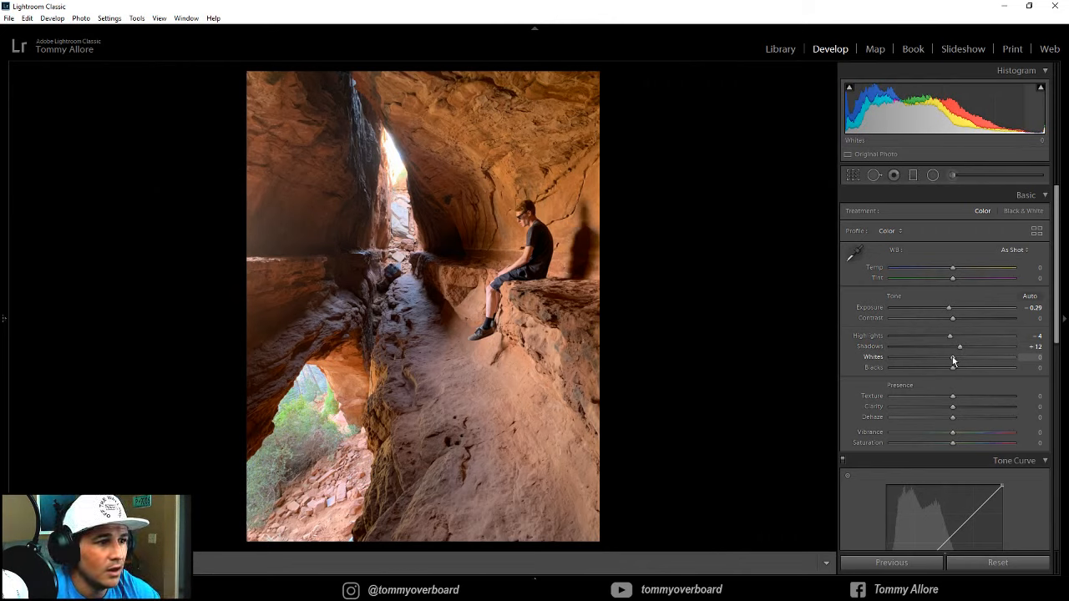
{"action": "left_click_drag", "start_coordinate": [954, 361], "coordinate": [940, 360]}
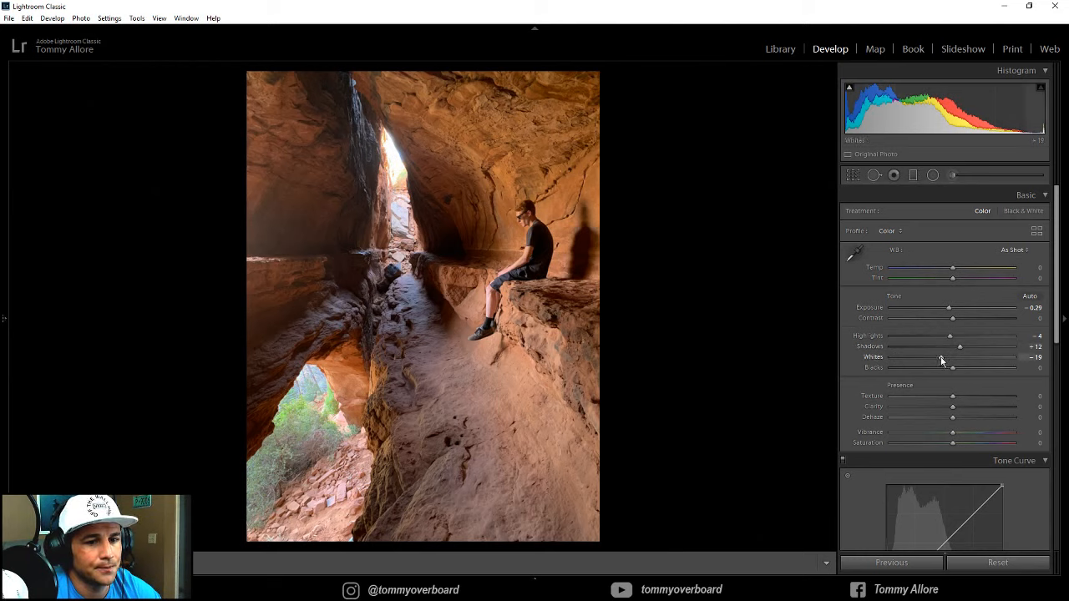
{"action": "mouse_move", "coordinate": [942, 361]}
{"action": "left_mouse_down"}
{"action": "mouse_move", "coordinate": [934, 364]}
{"action": "mouse_move", "coordinate": [950, 368]}
{"action": "mouse_move", "coordinate": [917, 379]}
{"action": "mouse_move", "coordinate": [935, 376]}
{"action": "left_mouse_up"}
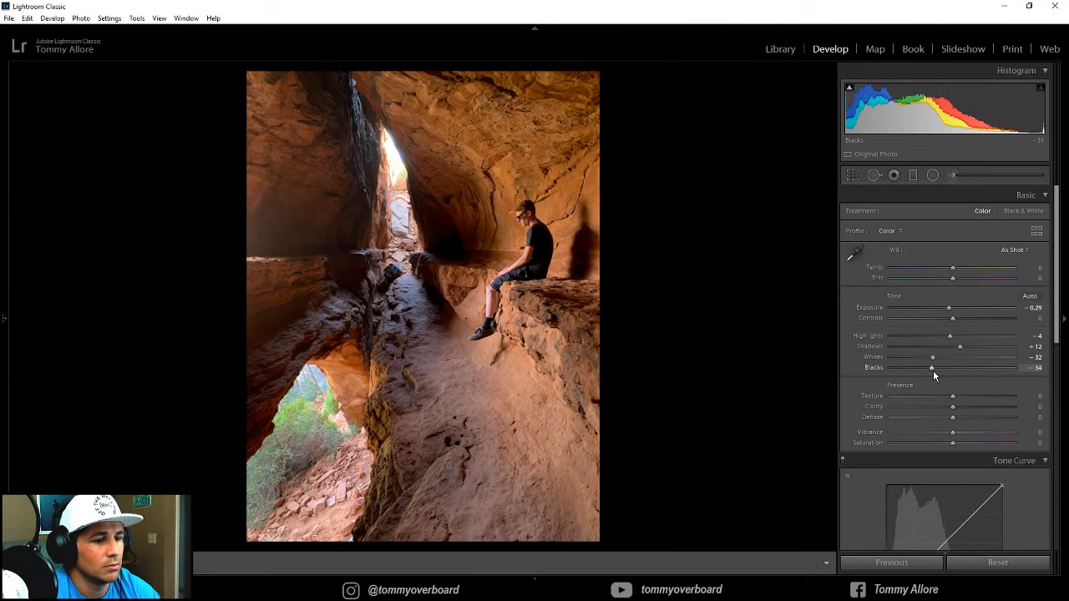
Compare the cave photo before and after the lens and tone adjustments
{"action": "key", "text": "backslash"}
{"action": "key", "text": "backslash"}
{"action": "key", "text": "backslash"}
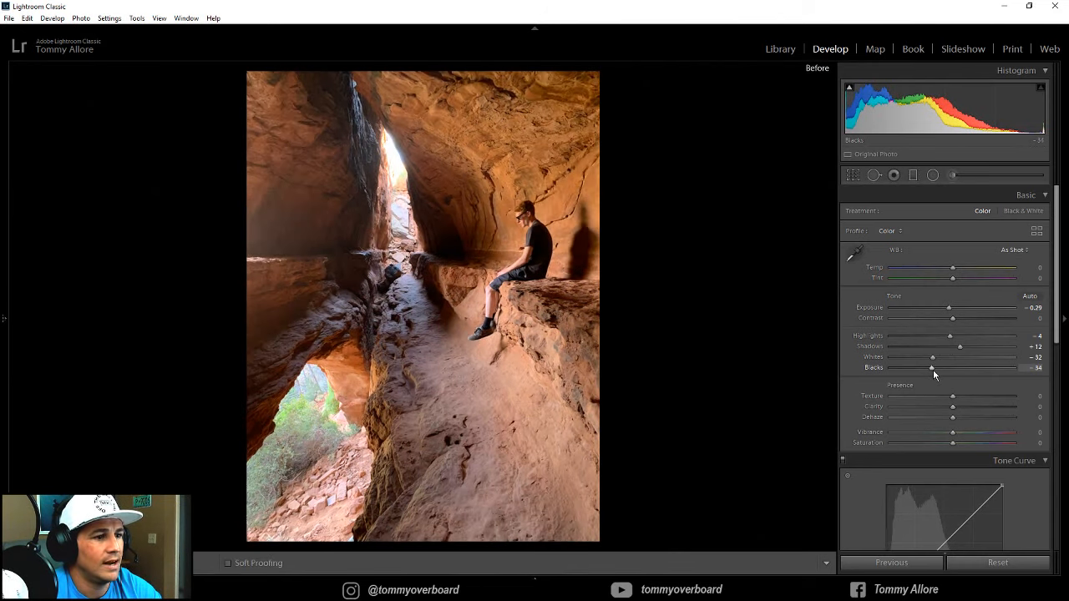
{"action": "key", "text": "backslash"}
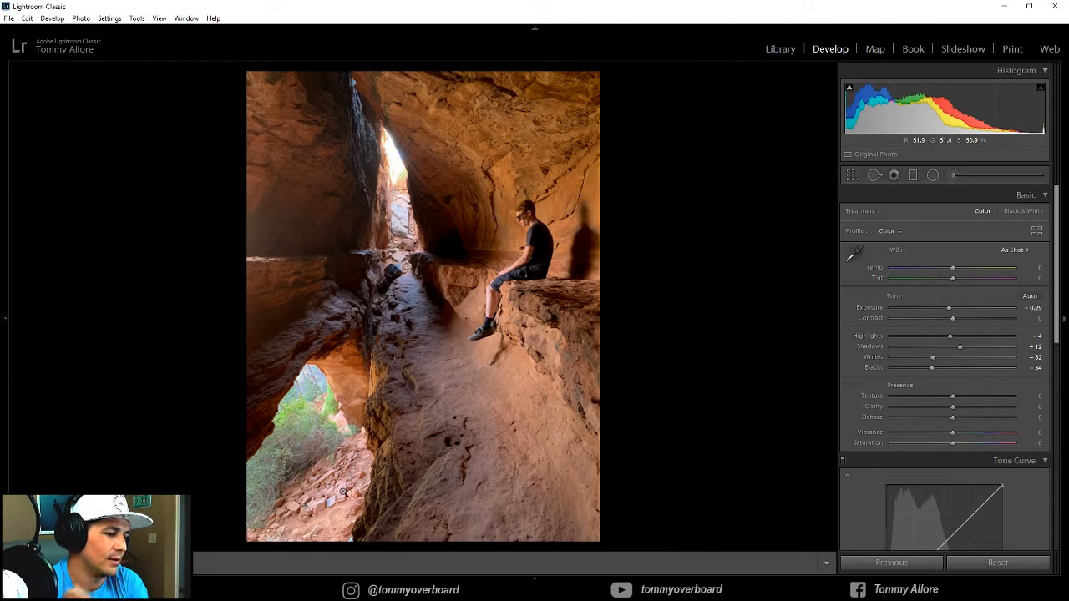
Crop the cave photo at its original aspect, trimming the lower foreground and both sides, and loosen the crop slightly to keep more foreground
{"action": "left_click", "coordinate": [852, 175]}
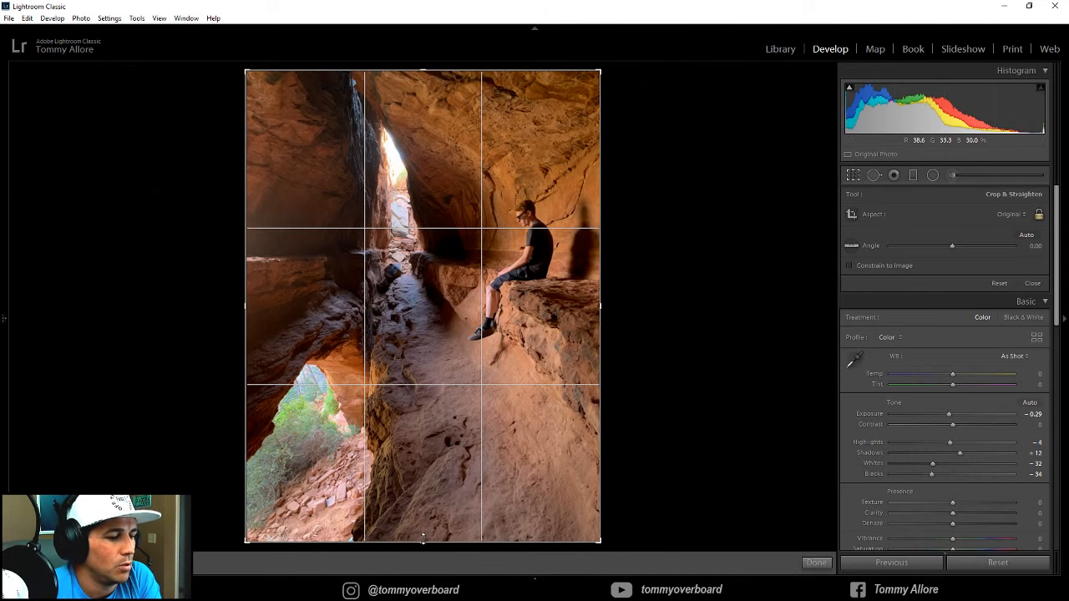
{"action": "left_click_drag", "start_coordinate": [421, 543], "coordinate": [424, 492]}
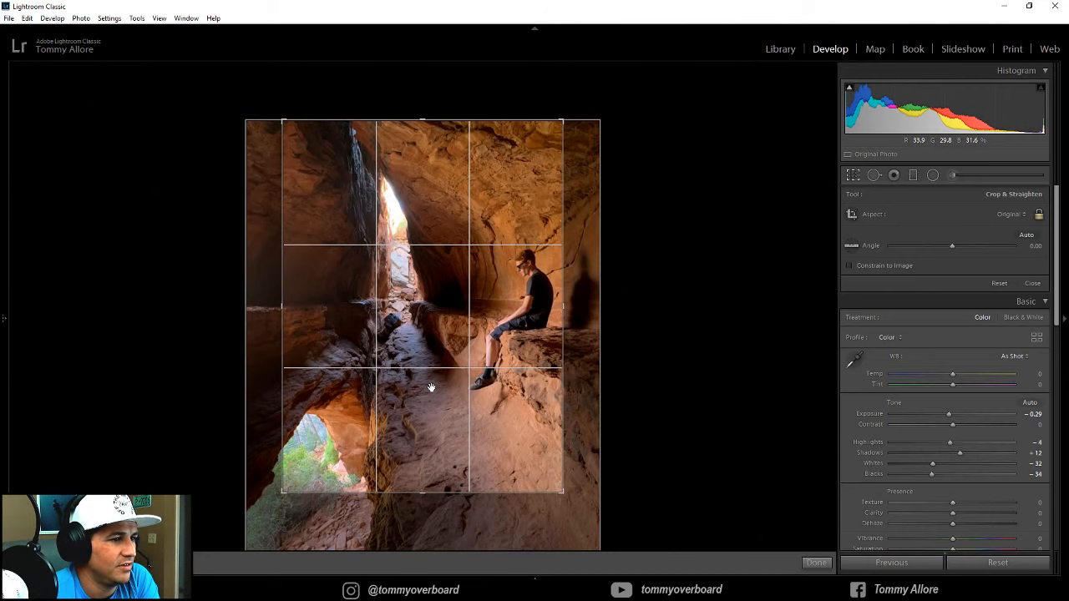
{"action": "key", "text": "Return"}
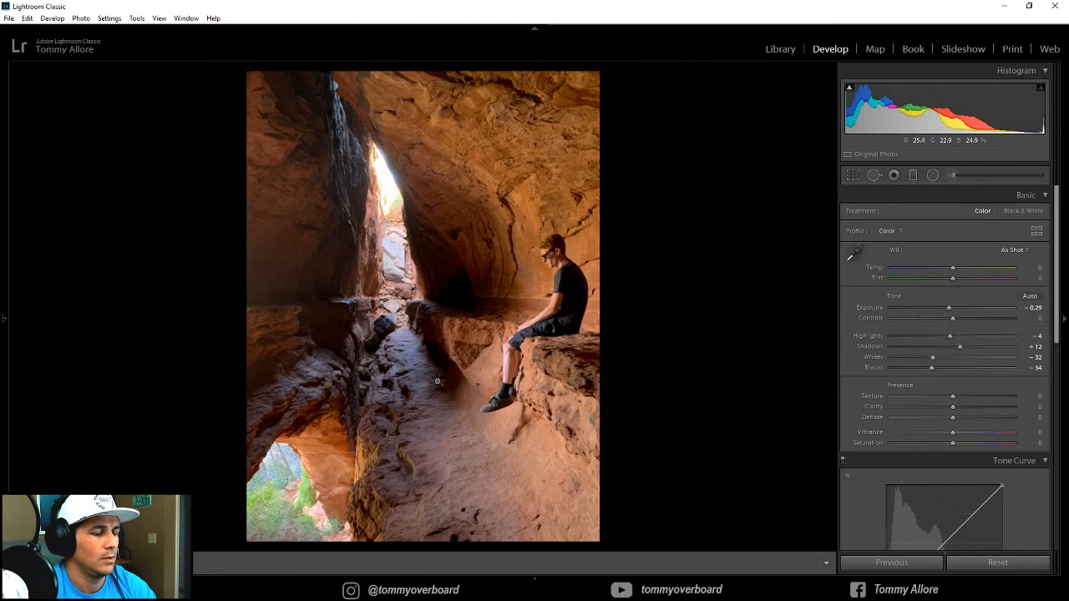
{"action": "left_click", "coordinate": [856, 175]}
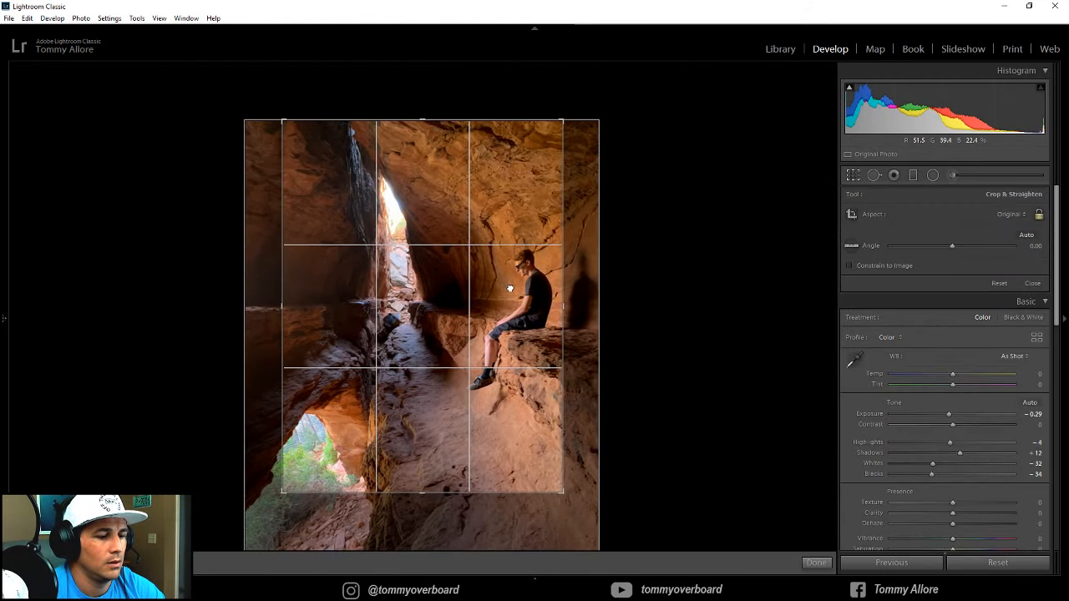
{"action": "left_click_drag", "start_coordinate": [427, 492], "coordinate": [423, 499]}
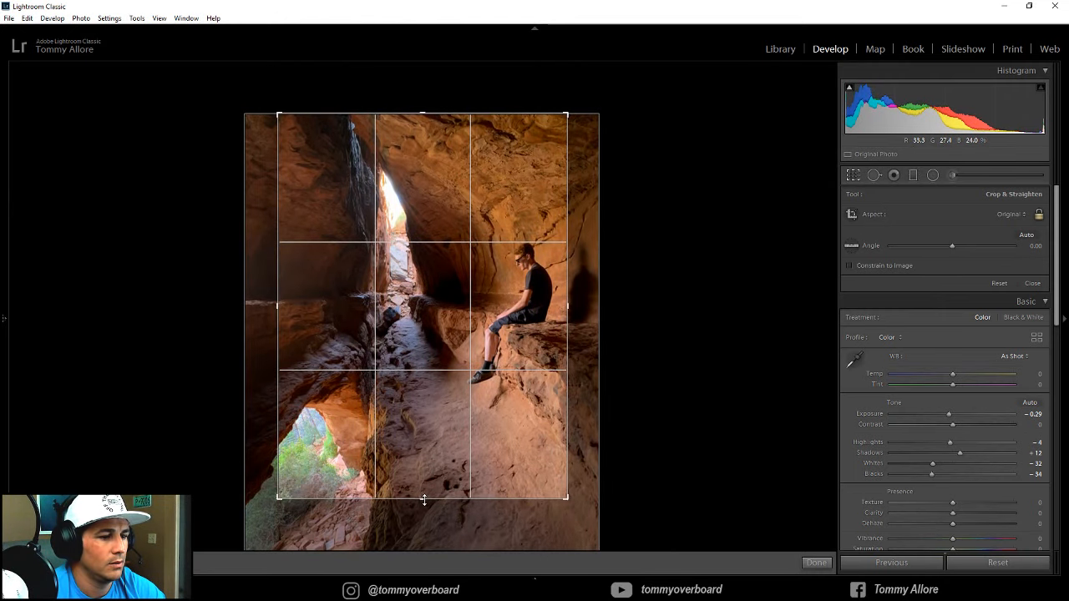
{"action": "left_click_drag", "start_coordinate": [460, 424], "coordinate": [464, 424]}
{"action": "key", "text": "Return"}
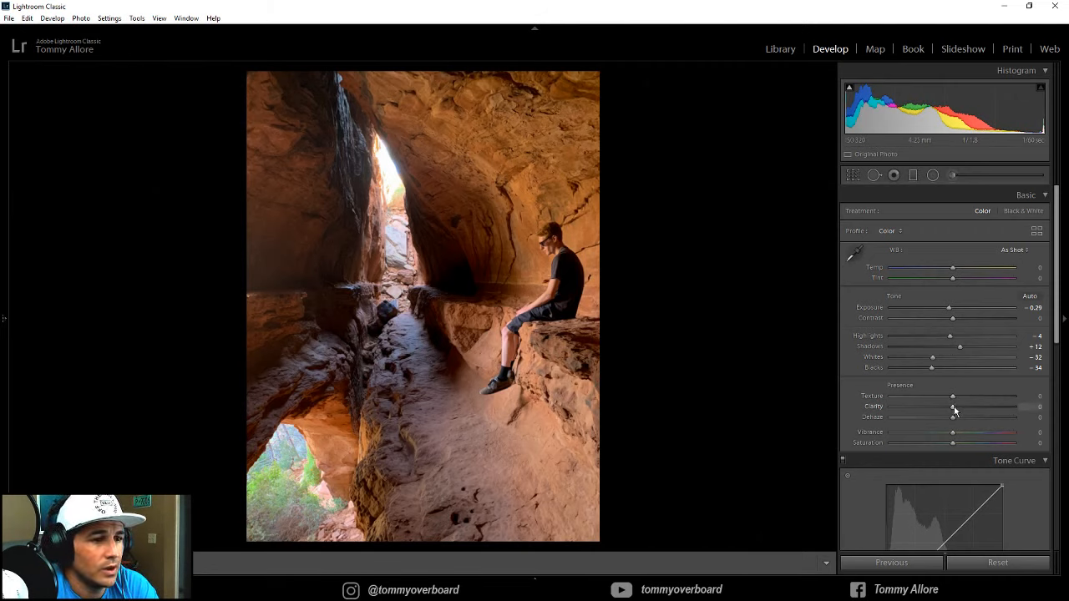
Set the cave photo's clarity to +10 and dehaze to +51, with vibrance at +8 and saturation at -6
{"action": "left_click_drag", "start_coordinate": [955, 410], "coordinate": [993, 419]}
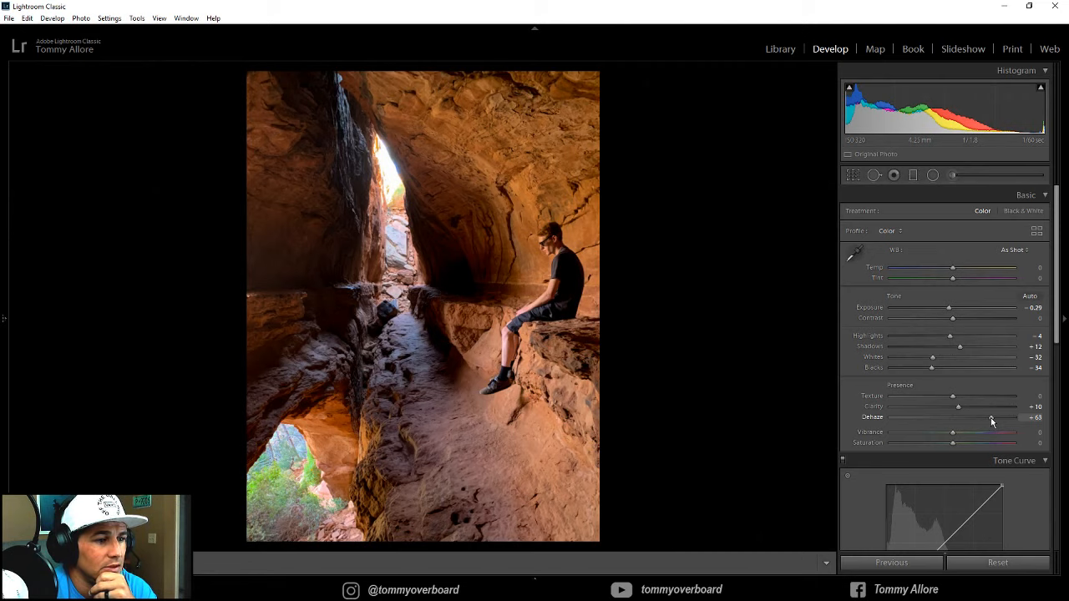
{"action": "mouse_move", "coordinate": [990, 417]}
{"action": "left_mouse_down"}
{"action": "mouse_move", "coordinate": [922, 421]}
{"action": "mouse_move", "coordinate": [983, 423]}
{"action": "left_mouse_up"}
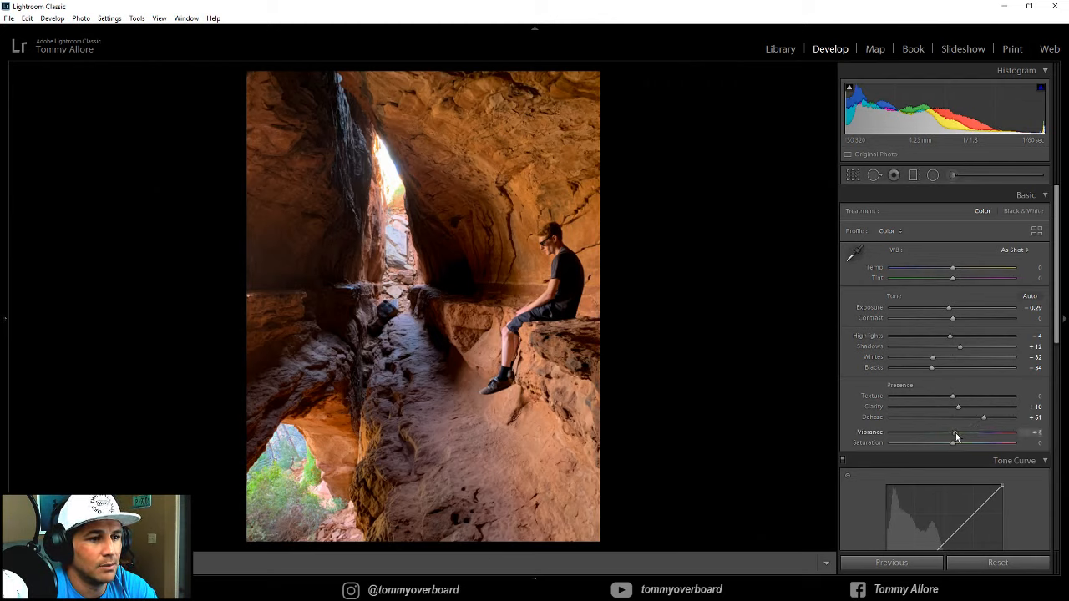
{"action": "left_click_drag", "start_coordinate": [956, 431], "coordinate": [949, 444]}
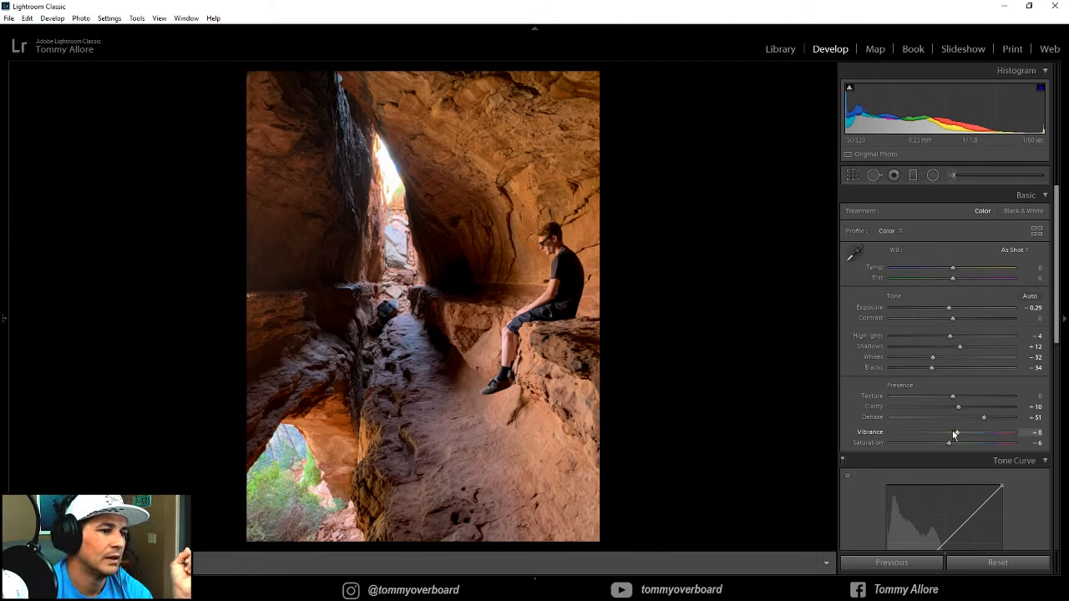
View where the cave photo was taken on the map around Sedona, Arizona, and return to developing it
{"action": "mouse_move", "coordinate": [535, 581]}
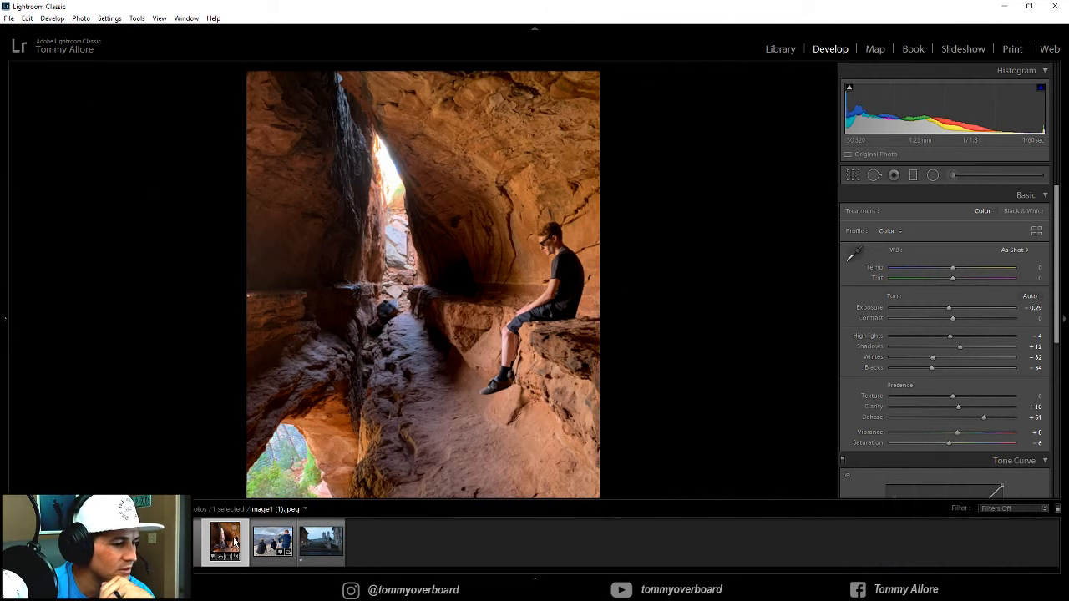
{"action": "left_click", "coordinate": [877, 48]}
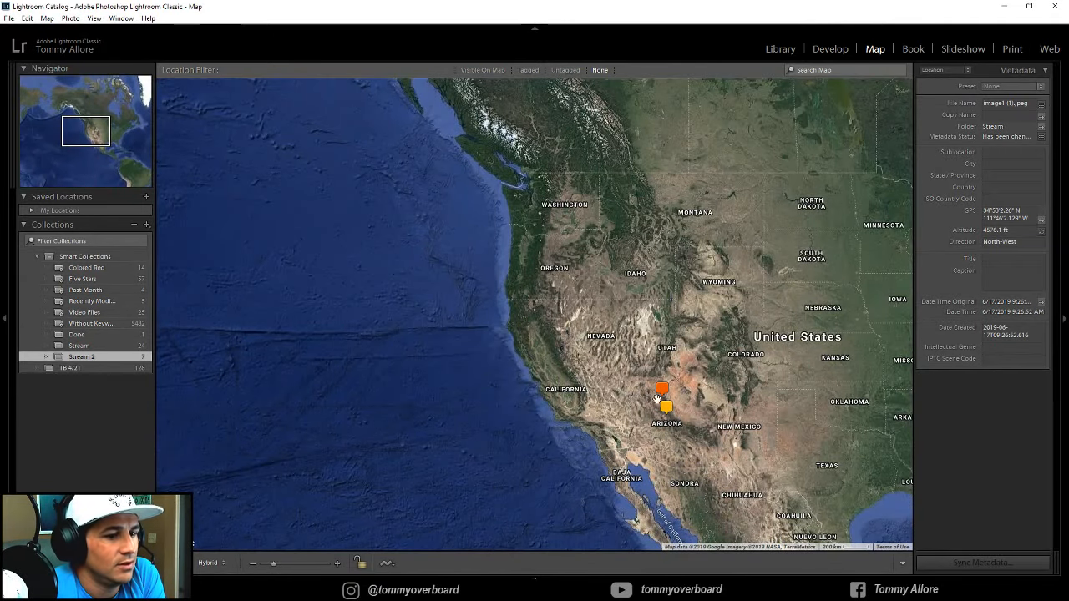
{"action": "scroll", "coordinate": [656, 399], "scroll_direction": "up", "scroll_amount": 5}
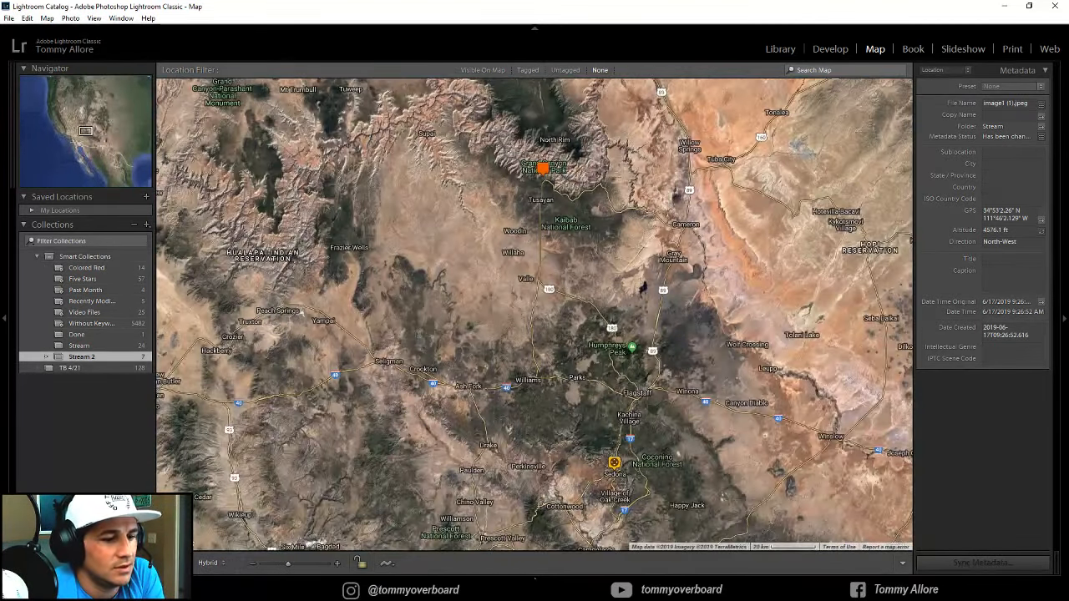
{"action": "left_click_drag", "start_coordinate": [646, 483], "coordinate": [655, 398]}
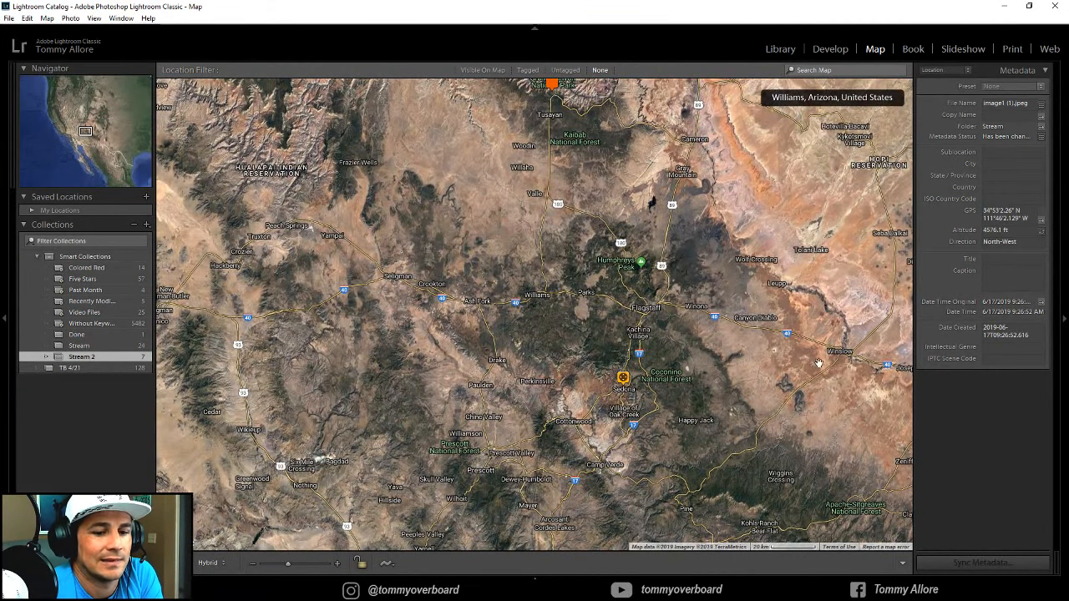
{"action": "left_click", "coordinate": [830, 48]}
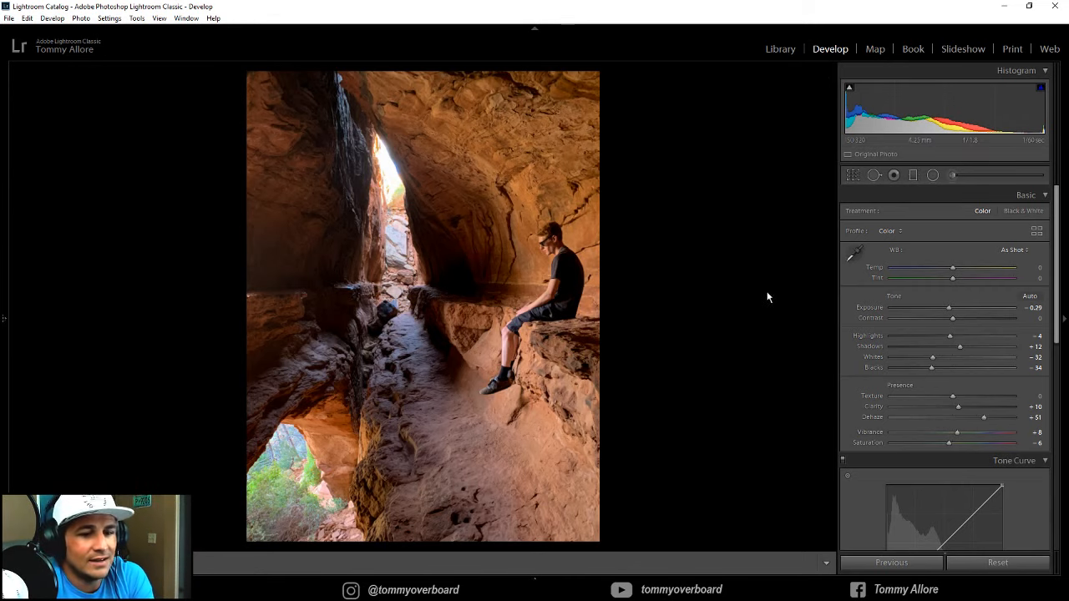
Compare the Medium Contrast and Strong Contrast point curves on the cave photo and apply Medium Contrast
{"action": "scroll", "coordinate": [865, 428], "scroll_direction": "down", "scroll_amount": 3}
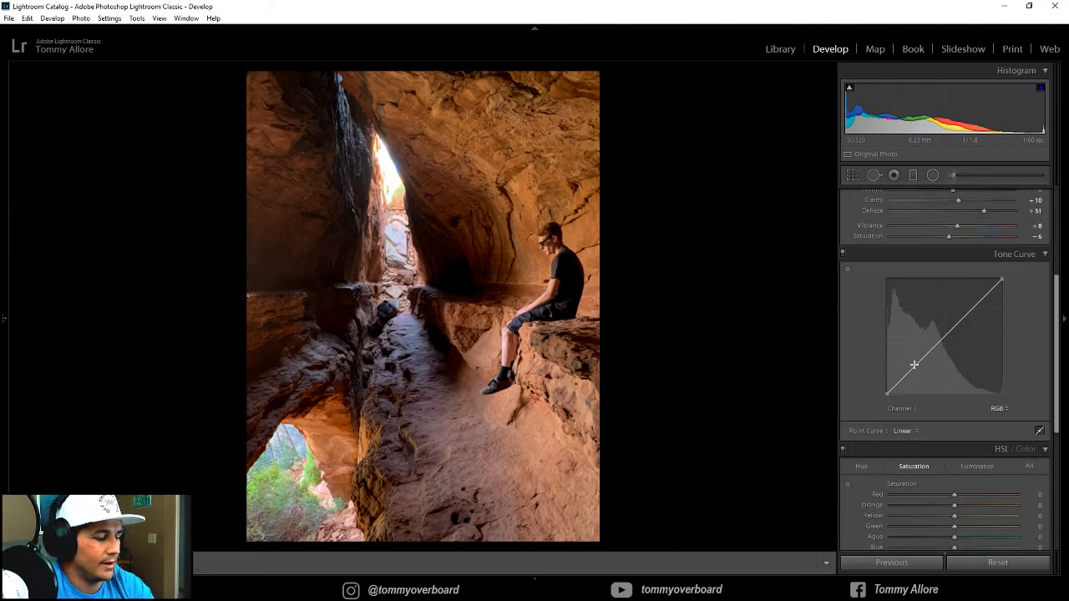
{"action": "left_click", "coordinate": [913, 427]}
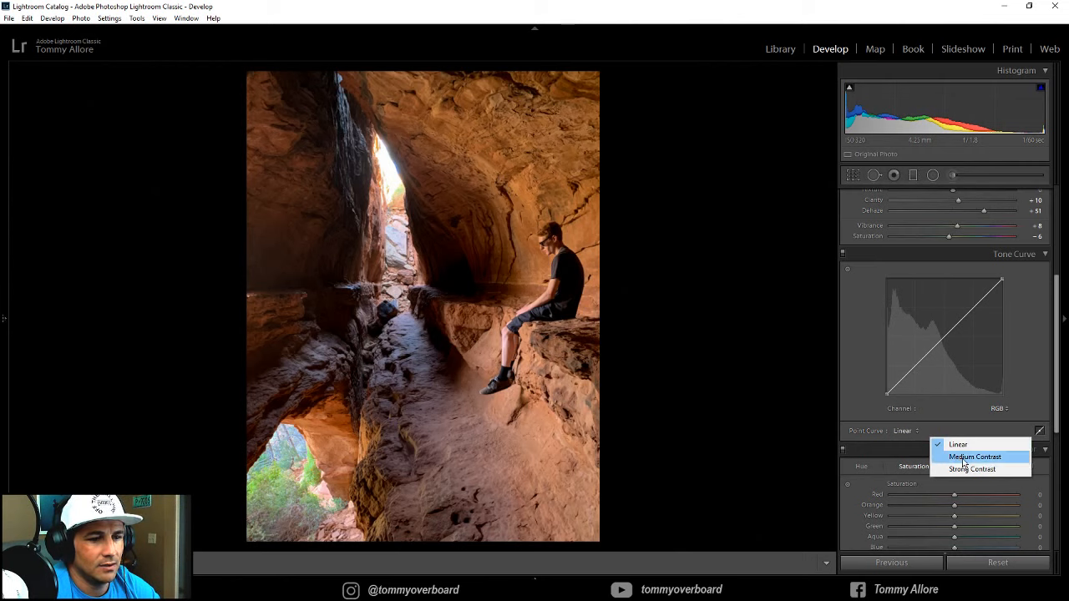
{"action": "left_click", "coordinate": [963, 458]}
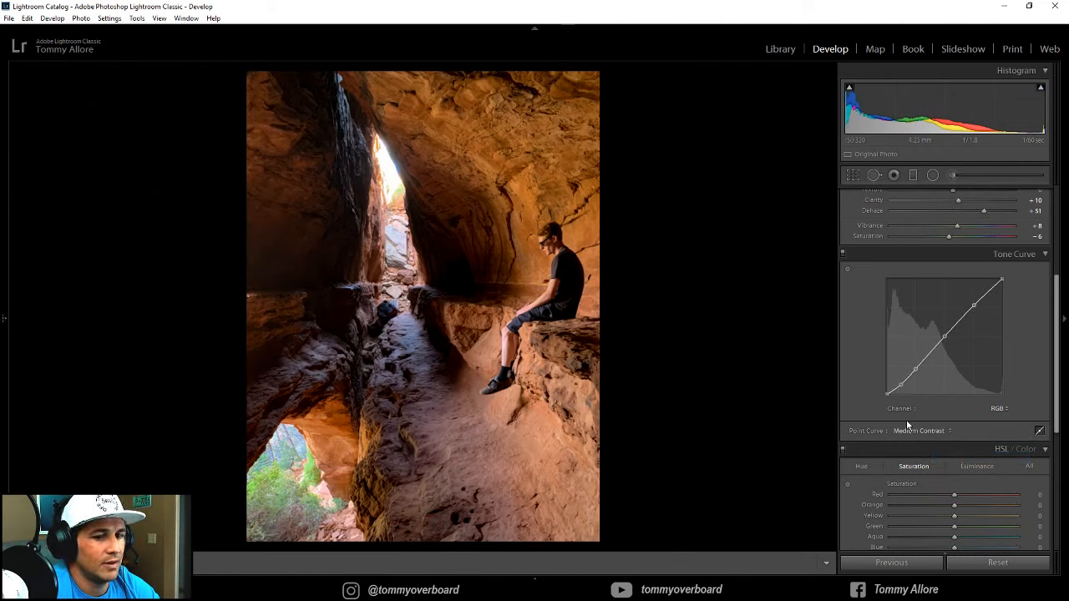
{"action": "left_click", "coordinate": [919, 431]}
{"action": "left_click", "coordinate": [966, 470]}
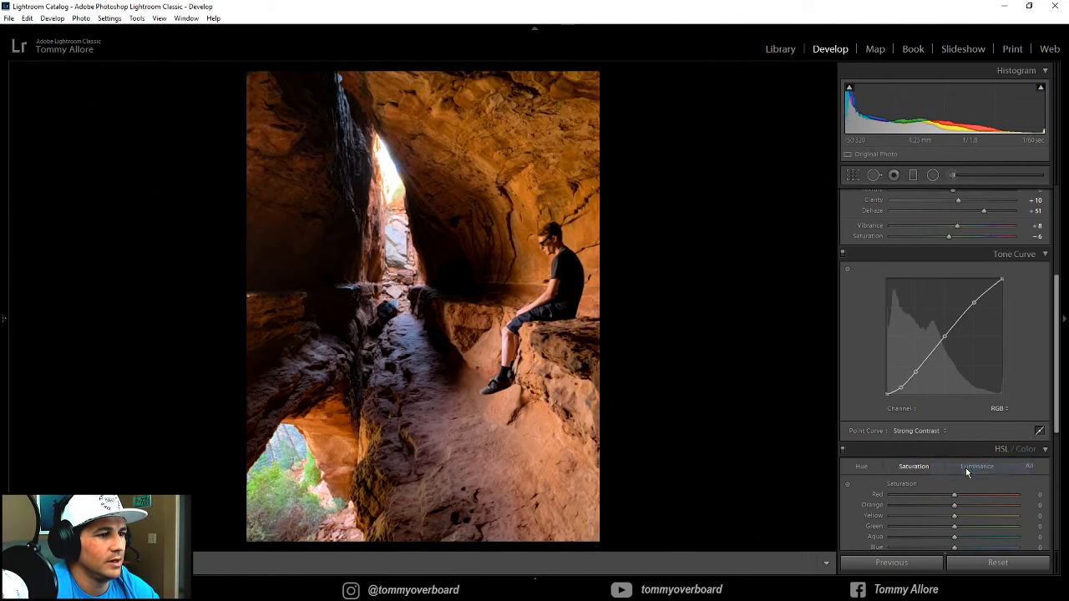
{"action": "left_click", "coordinate": [926, 431]}
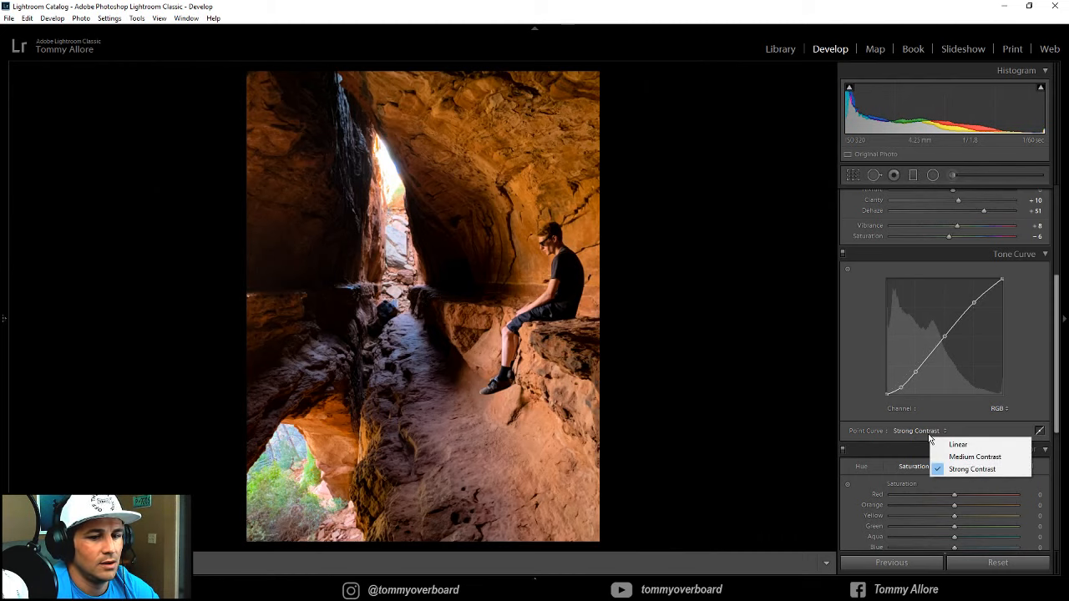
{"action": "left_click", "coordinate": [961, 459]}
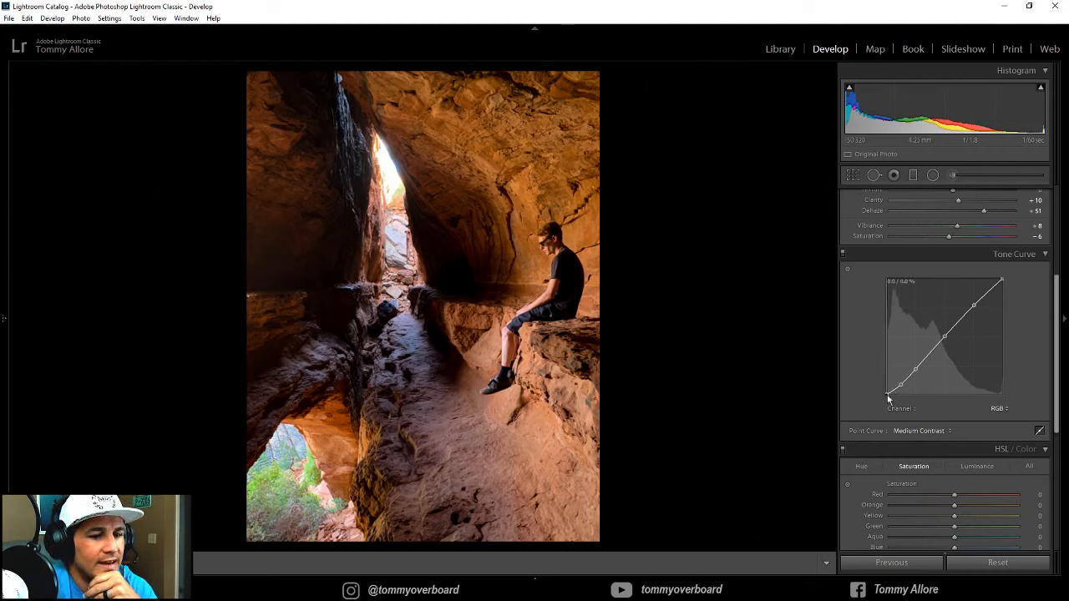
Raise the tone curve's black point to 4.7 % output and compare the photo without and with the curve
{"action": "left_click_drag", "start_coordinate": [889, 400], "coordinate": [888, 390]}
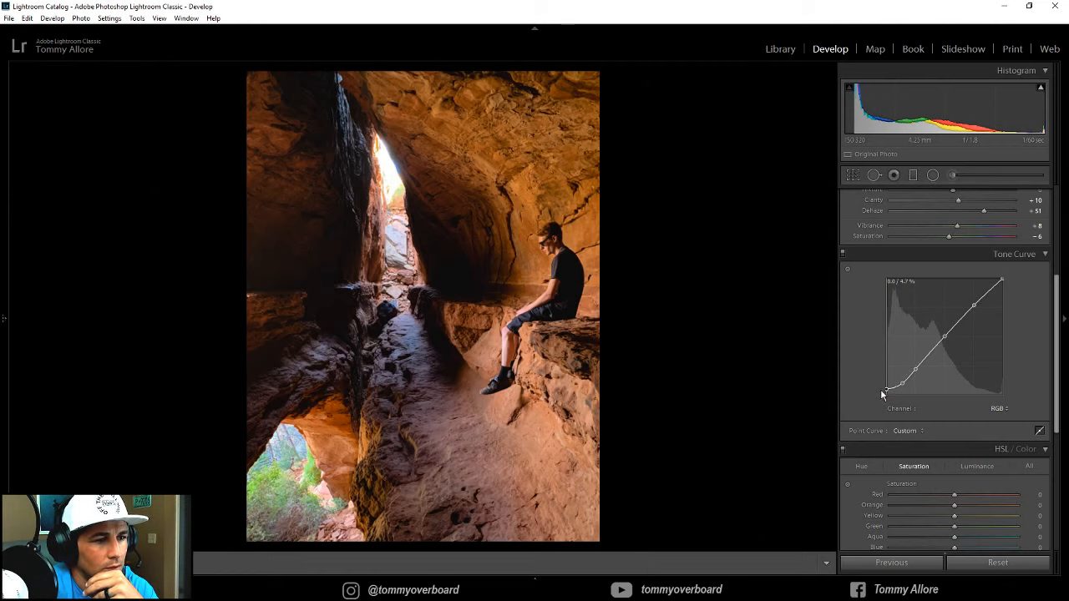
{"action": "left_click", "coordinate": [841, 252]}
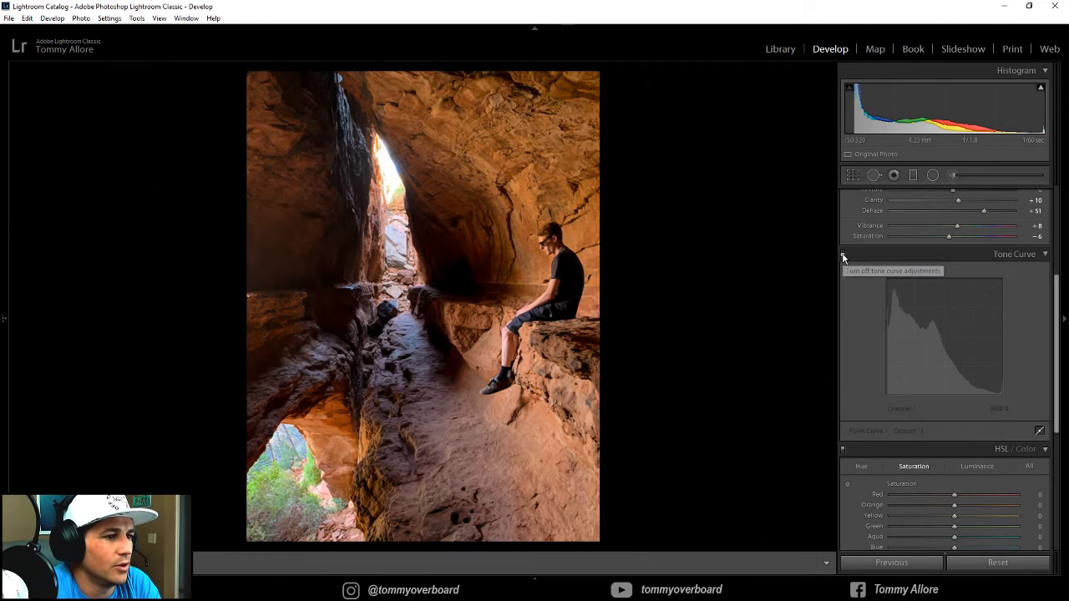
{"action": "left_click", "coordinate": [842, 253]}
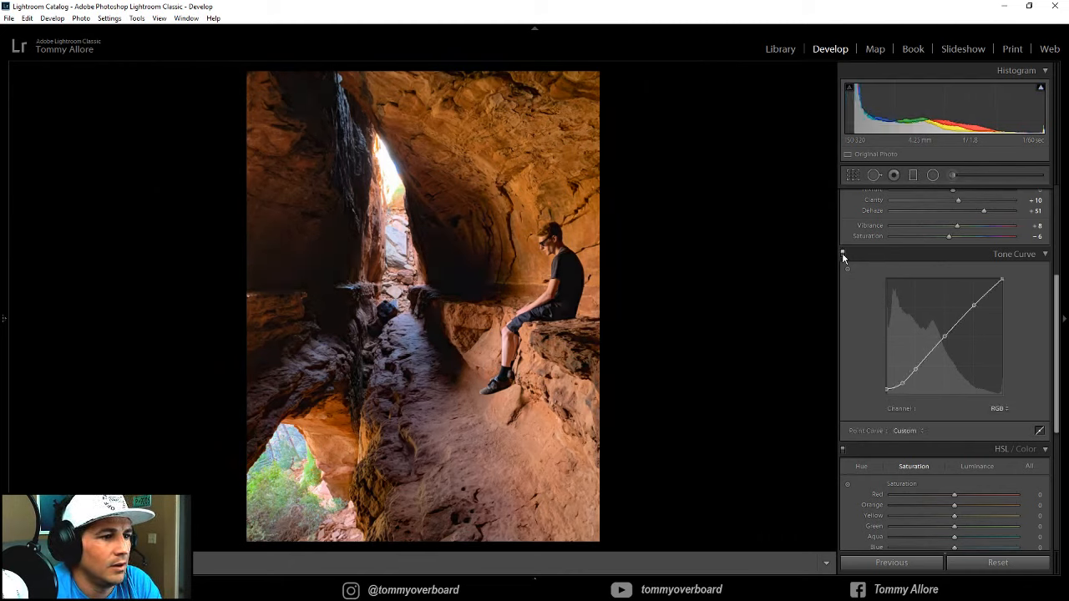
Lift the curve's shadow point next to the black point slightly and check the tone curve's effect off and on
{"action": "left_click_drag", "start_coordinate": [902, 382], "coordinate": [902, 385]}
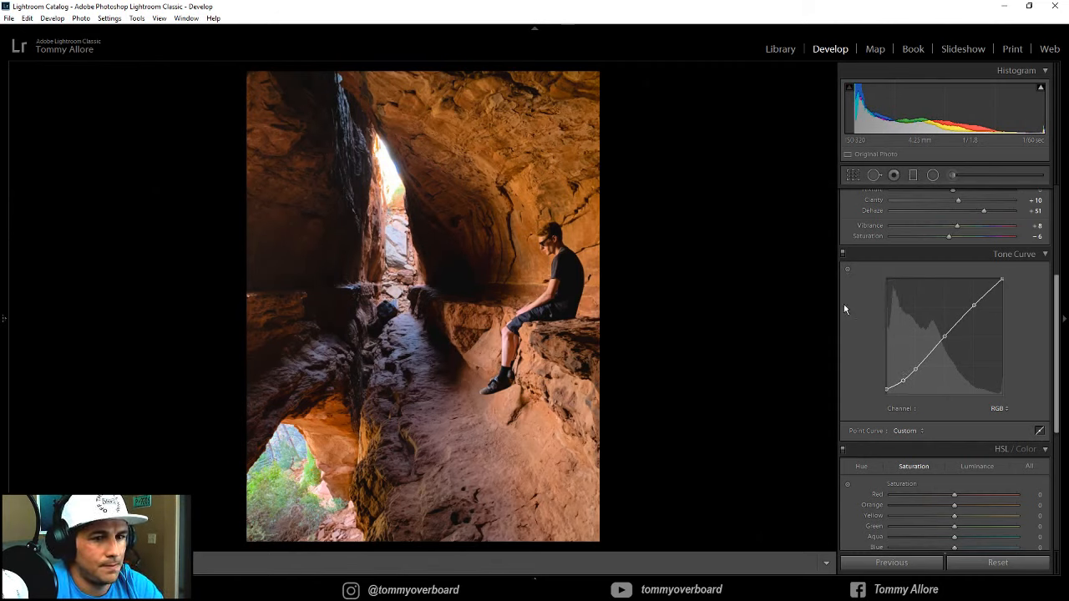
{"action": "left_click", "coordinate": [843, 253]}
{"action": "left_click", "coordinate": [843, 253]}
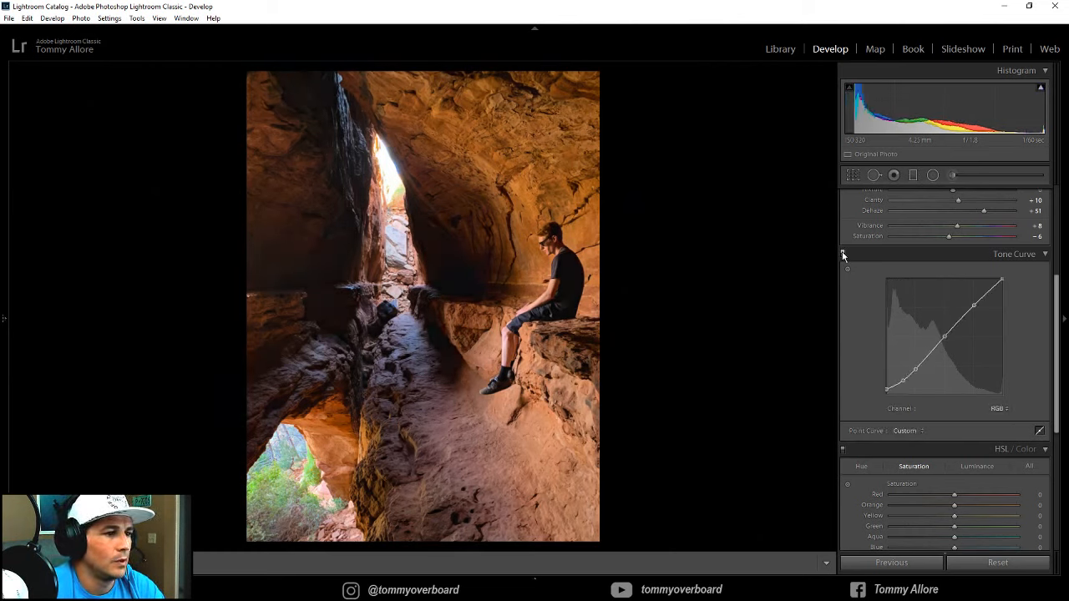
Sharpen the cave photo with amount 70 and masking 76, and set noise reduction to luminance 12 and color 29
{"action": "scroll", "coordinate": [883, 363], "scroll_direction": "down", "scroll_amount": 3}
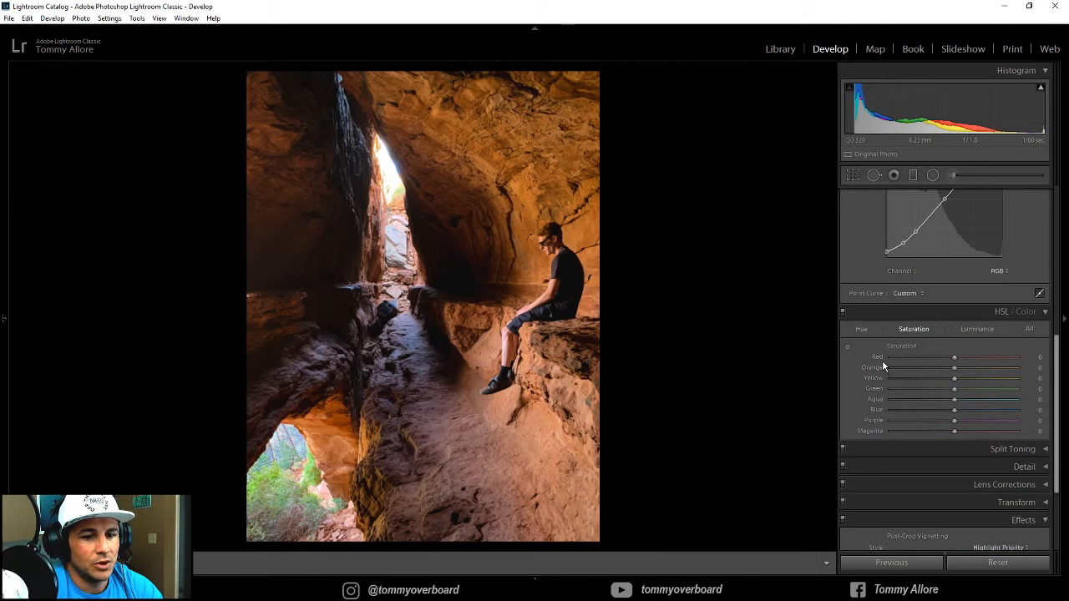
{"action": "left_click", "coordinate": [1024, 466]}
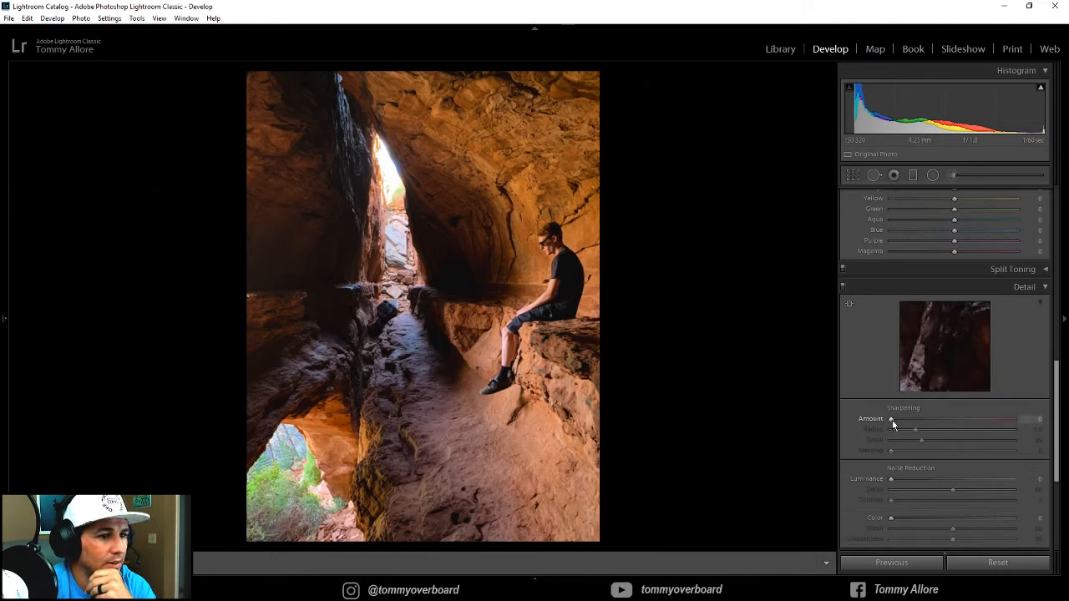
{"action": "left_click_drag", "start_coordinate": [892, 420], "coordinate": [911, 422]}
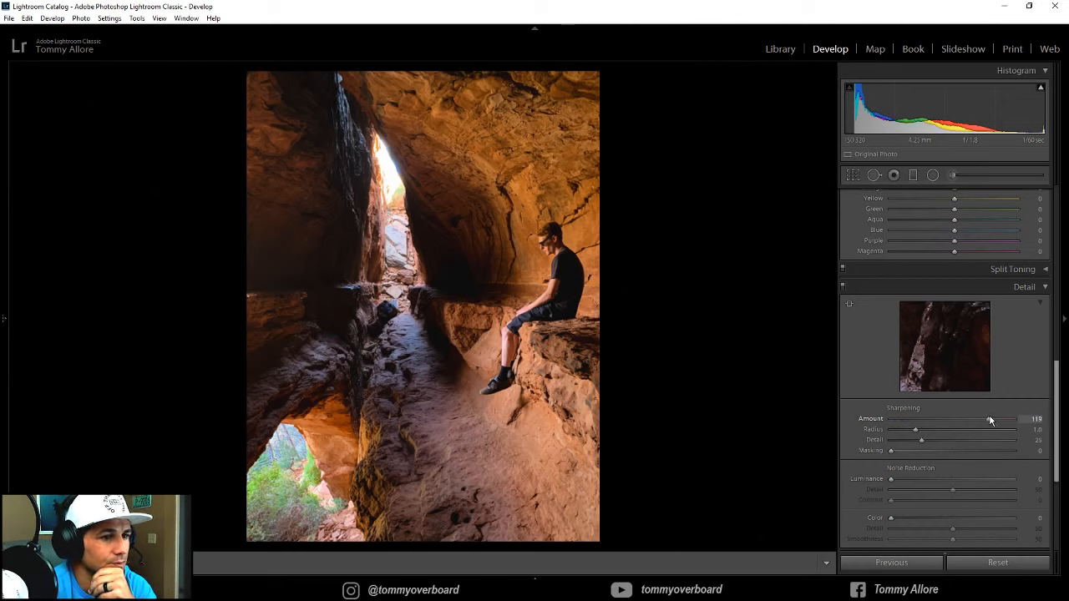
{"action": "left_click_drag", "start_coordinate": [964, 423], "coordinate": [957, 426]}
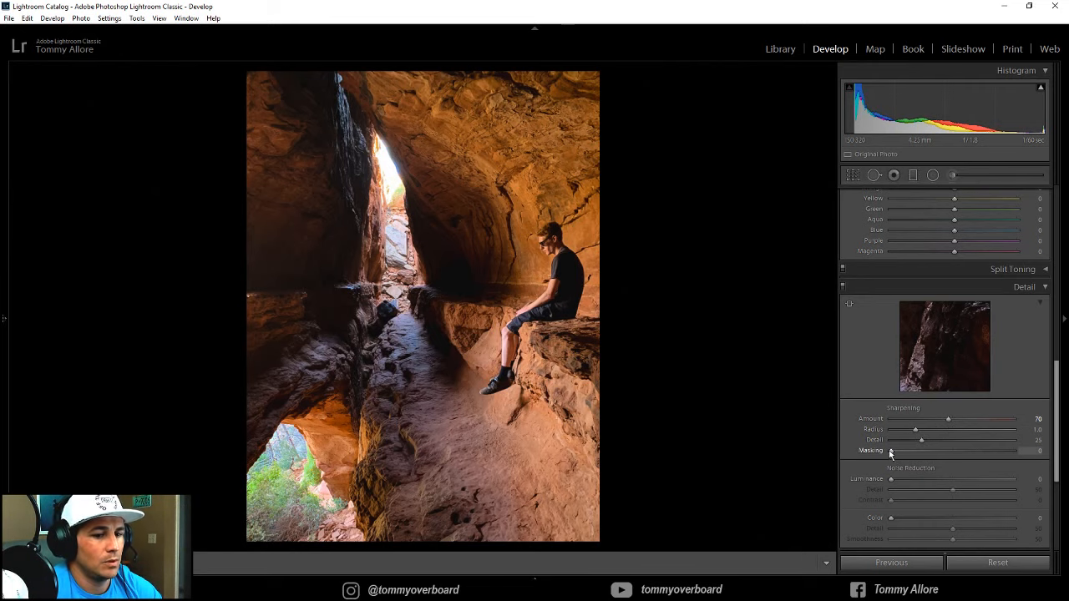
{"action": "left_click_drag", "start_coordinate": [892, 452], "coordinate": [985, 449]}
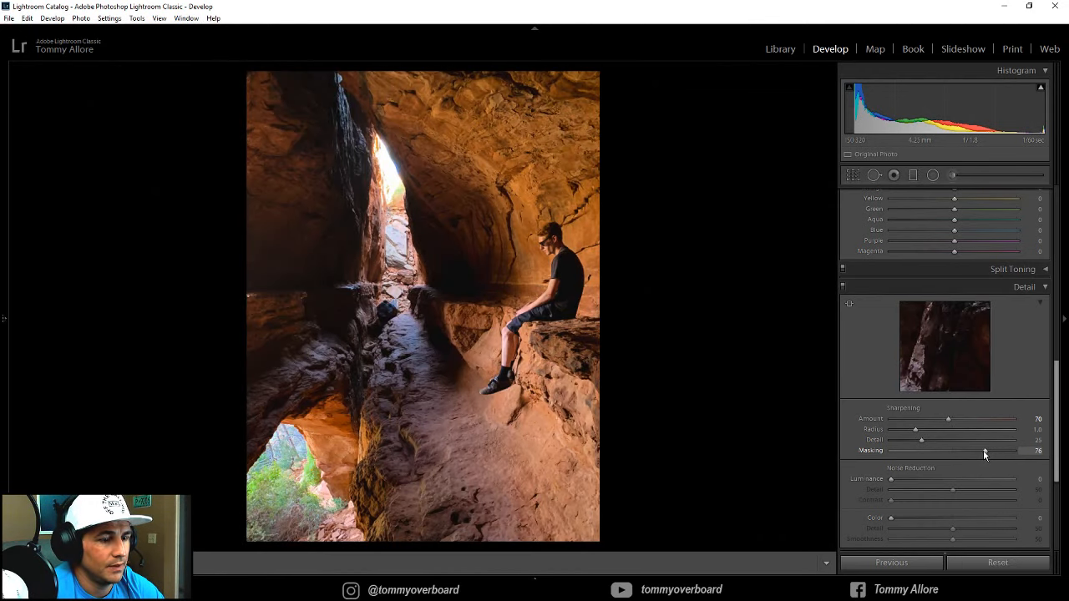
{"action": "left_click_drag", "start_coordinate": [891, 478], "coordinate": [906, 477]}
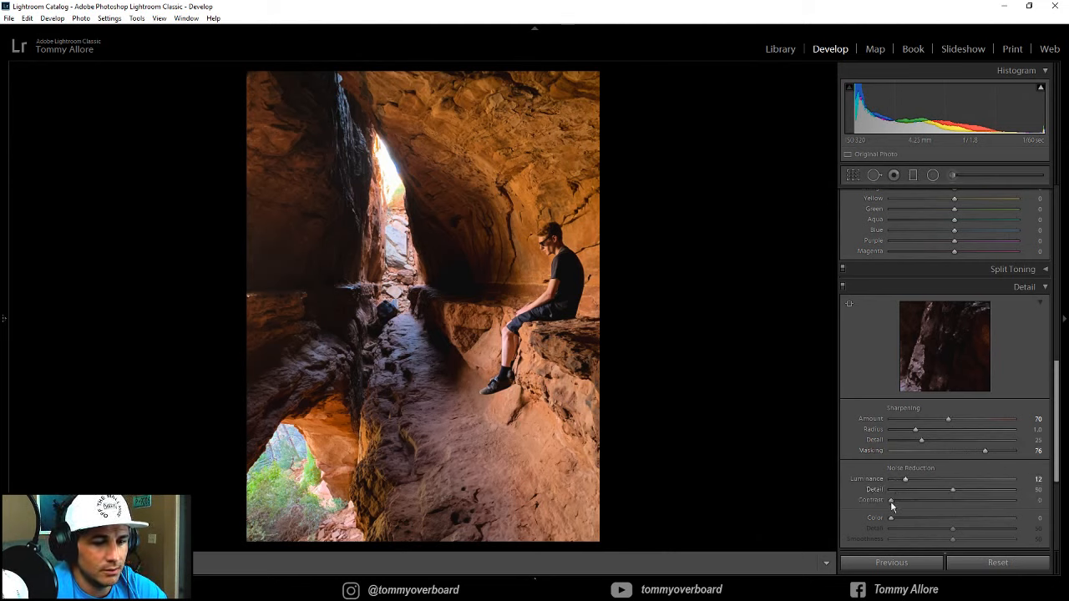
{"action": "left_click_drag", "start_coordinate": [891, 518], "coordinate": [926, 518]}
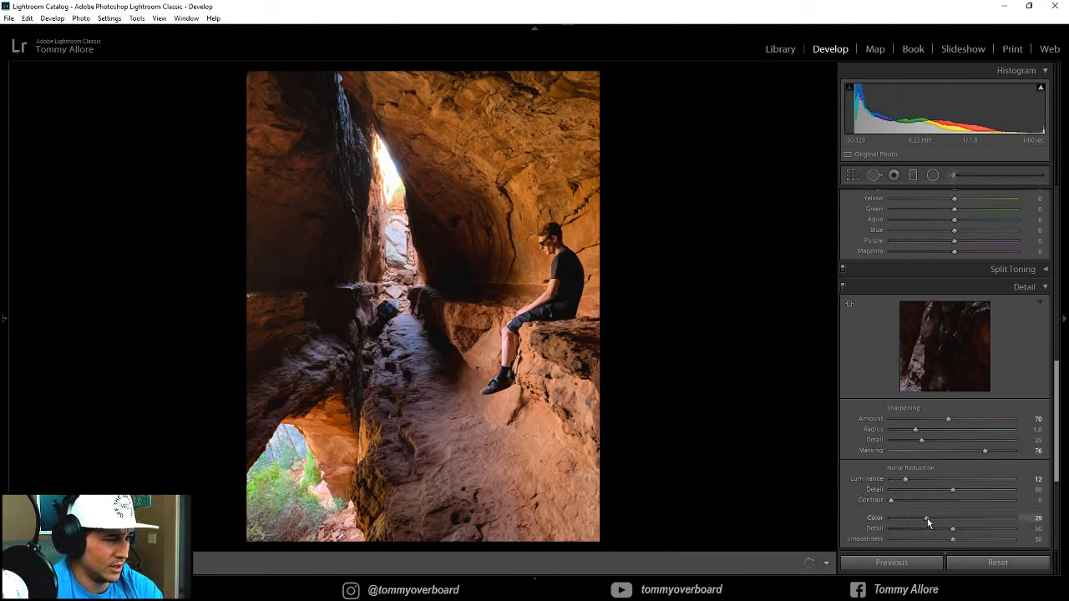
Paint an Adjustment Brush mask with feather 31 along the blue-fringed rock edge of the bright upper opening
{"action": "left_click", "coordinate": [399, 163]}
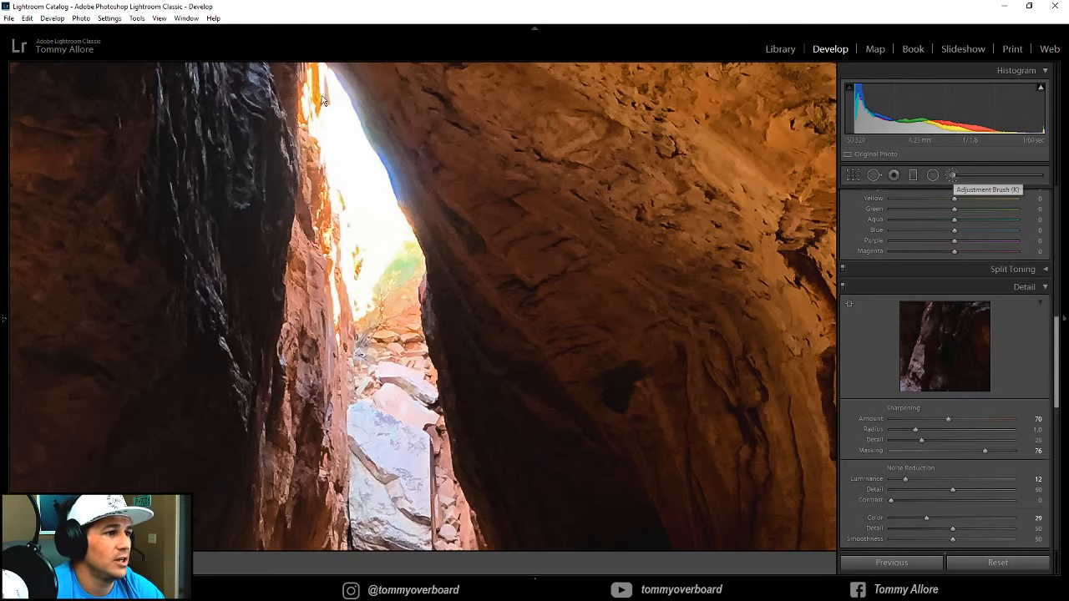
{"action": "left_click", "coordinate": [954, 177]}
{"action": "scroll", "coordinate": [358, 100], "scroll_direction": "down", "scroll_amount": 2}
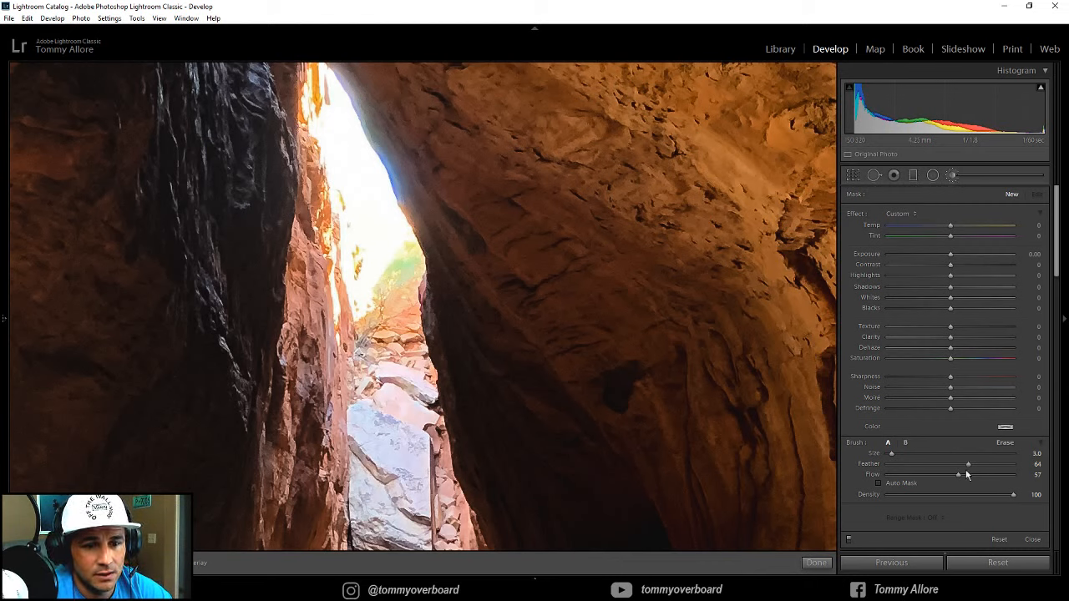
{"action": "left_click_drag", "start_coordinate": [968, 464], "coordinate": [926, 465]}
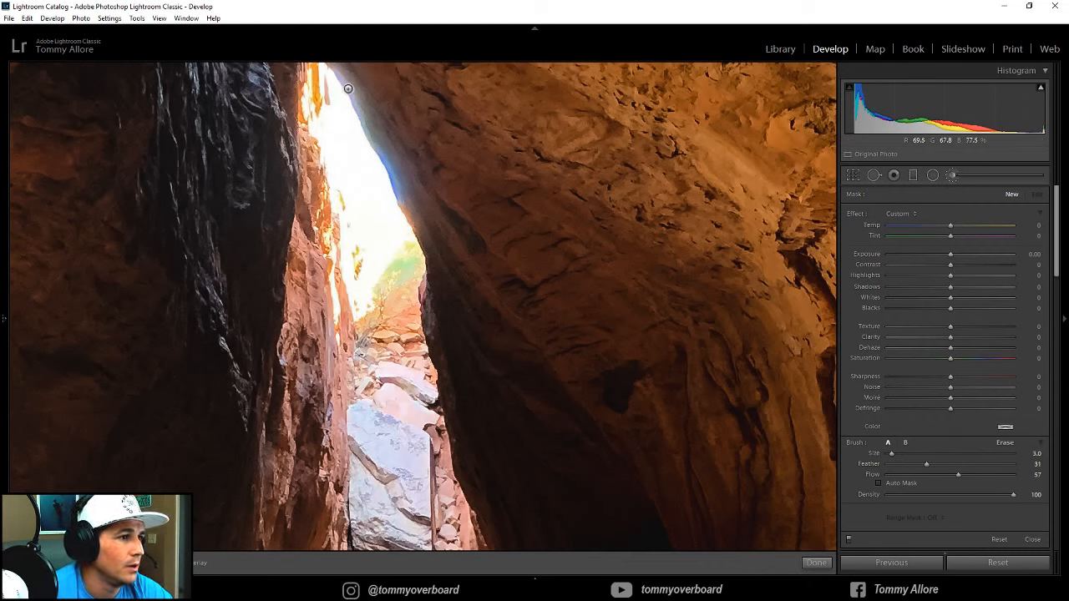
{"action": "left_click_drag", "start_coordinate": [355, 100], "coordinate": [436, 289]}
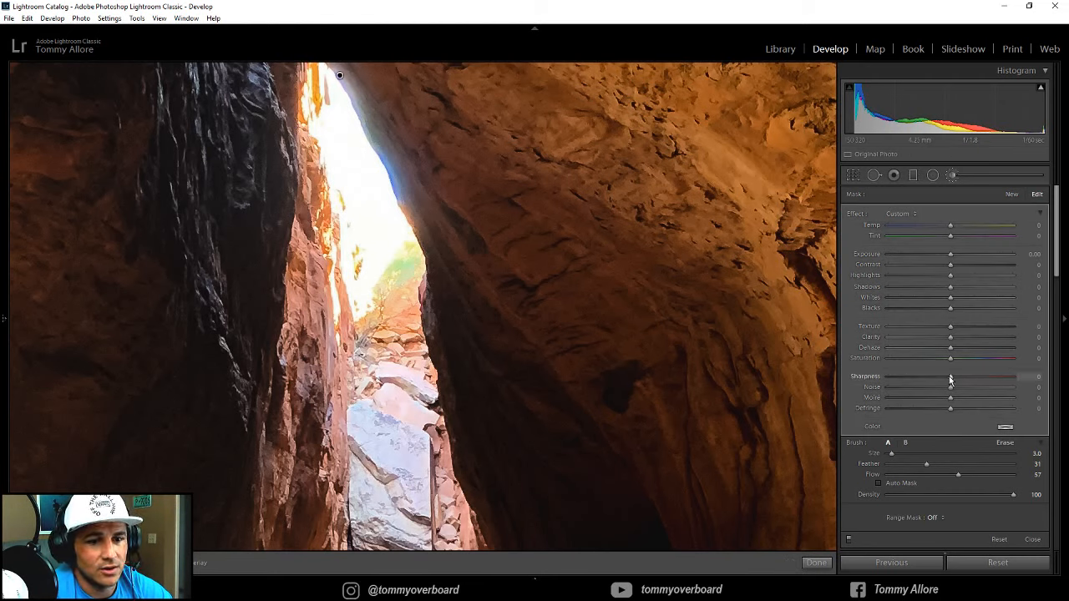
Set the brushed edge's saturation to -64 and highlights to -19, finish the brush edit and return to the whole photo
{"action": "left_click_drag", "start_coordinate": [950, 358], "coordinate": [948, 363]}
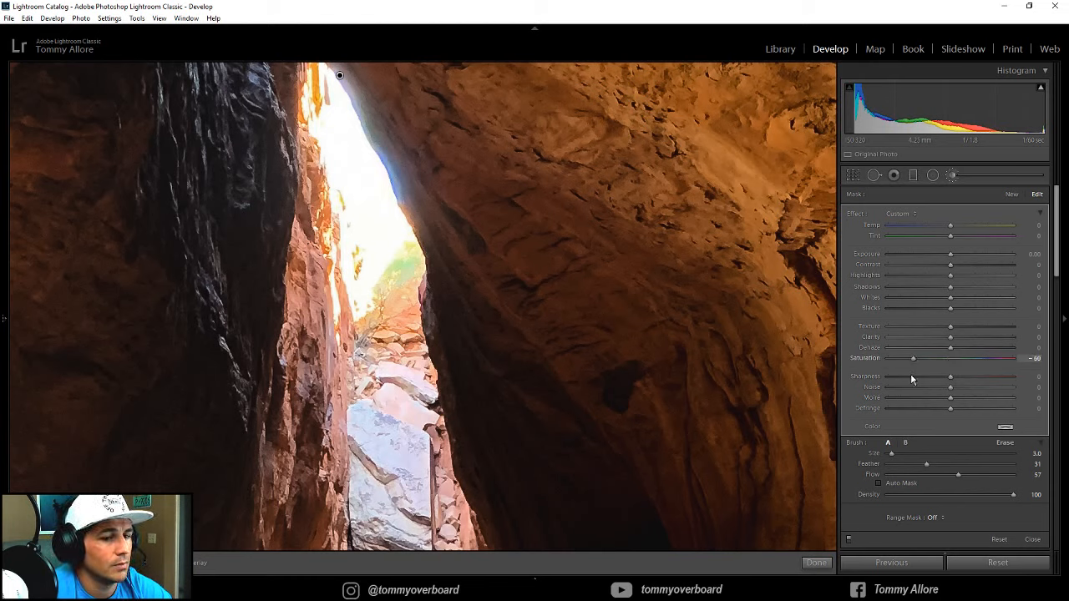
{"action": "left_click_drag", "start_coordinate": [902, 359], "coordinate": [887, 358]}
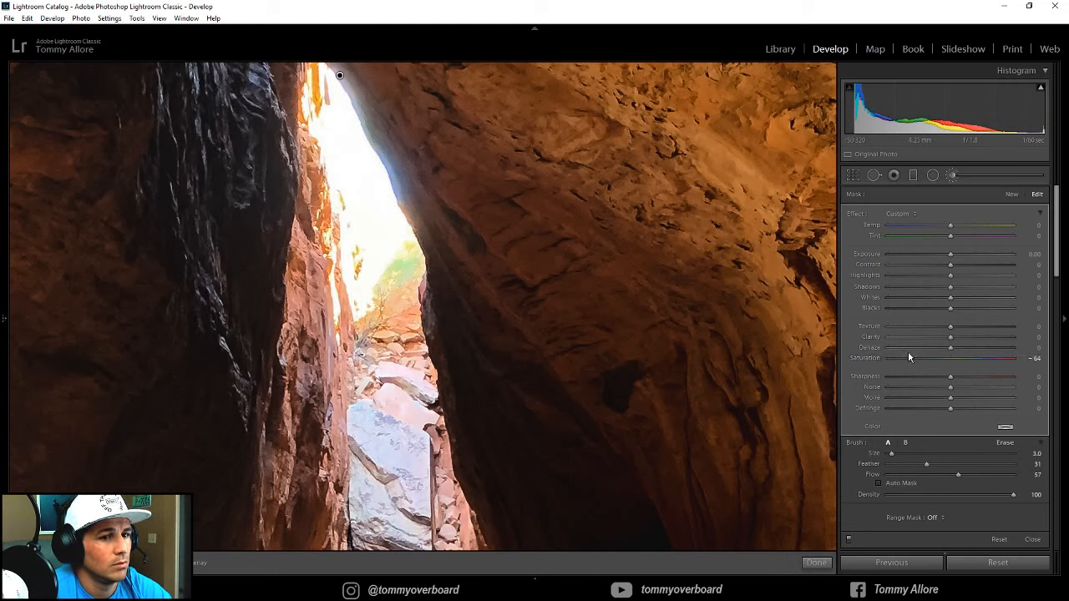
{"action": "left_click_drag", "start_coordinate": [949, 277], "coordinate": [938, 284]}
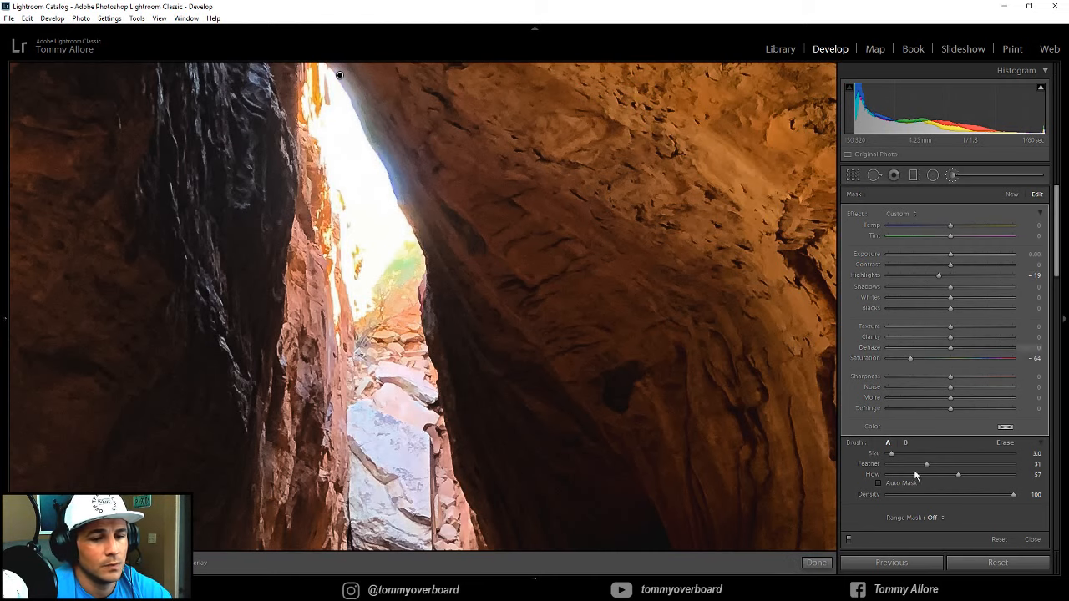
{"action": "left_click", "coordinate": [816, 563]}
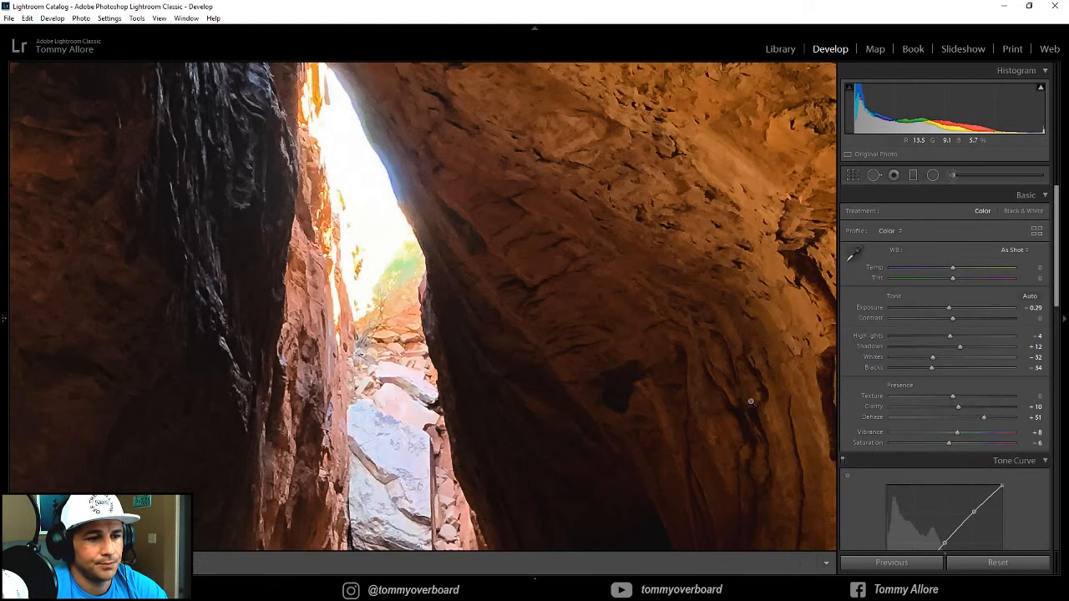
{"action": "left_click", "coordinate": [660, 377]}
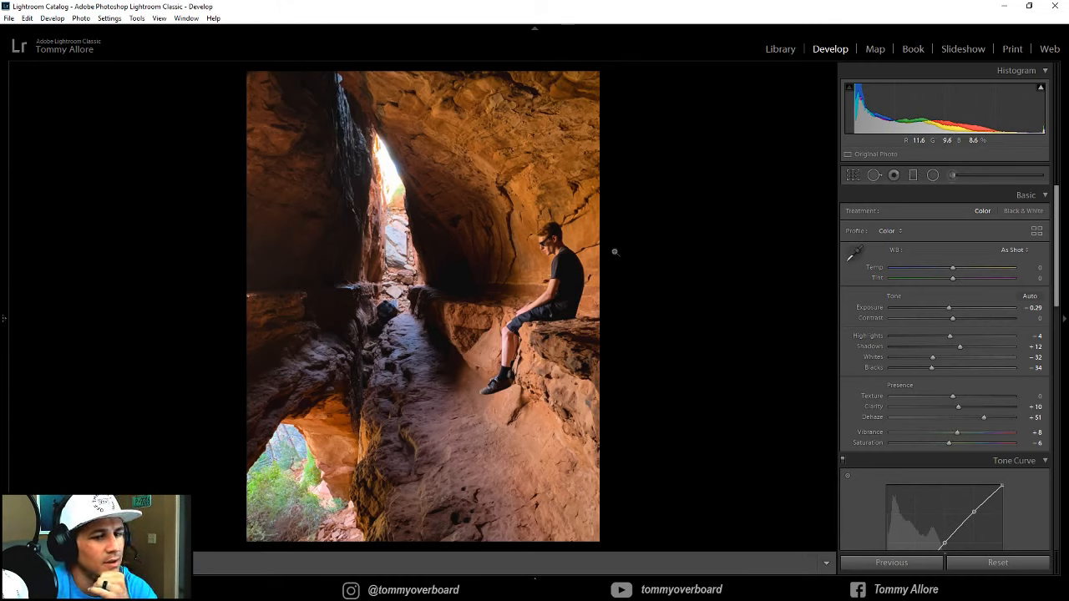
Reduce the green saturation of the cave photo to -45 in the HSL adjustments
{"action": "scroll", "coordinate": [868, 371], "scroll_direction": "down", "scroll_amount": 10}
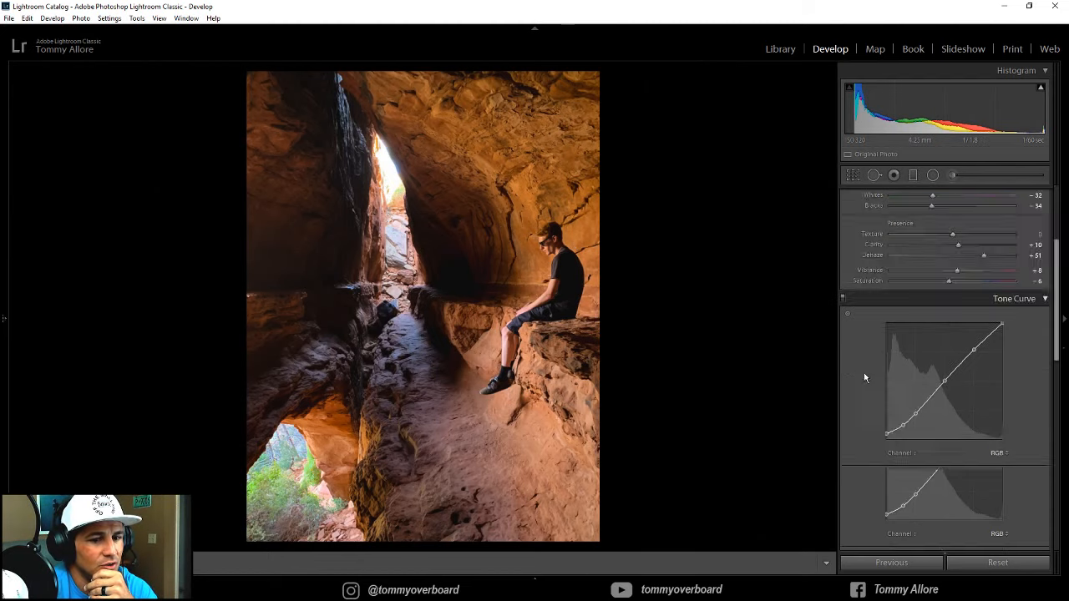
{"action": "scroll", "coordinate": [956, 240], "scroll_direction": "up", "scroll_amount": 1}
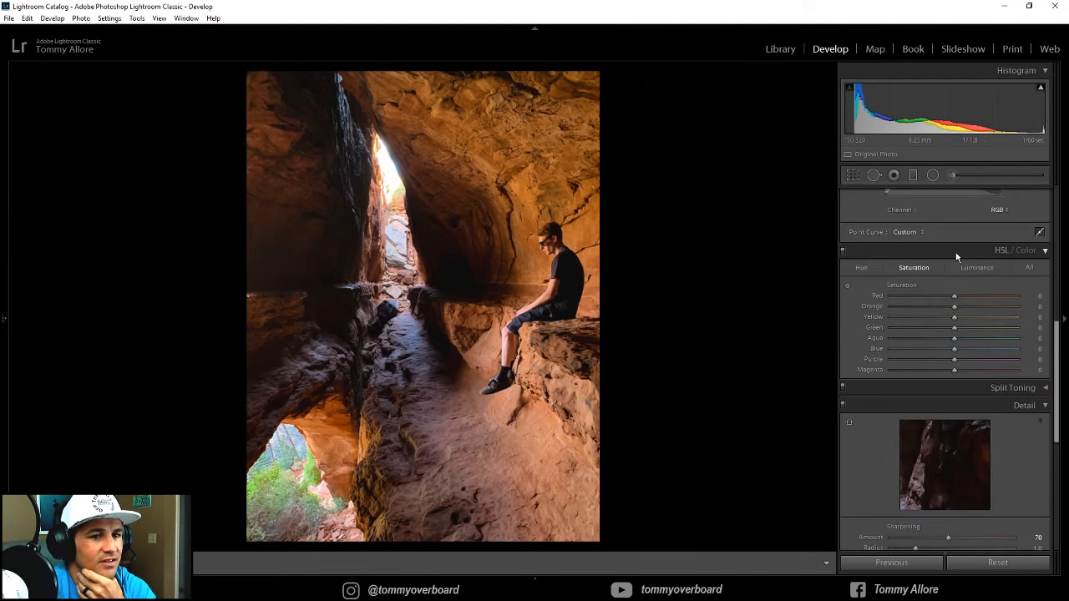
{"action": "left_click_drag", "start_coordinate": [956, 333], "coordinate": [919, 327]}
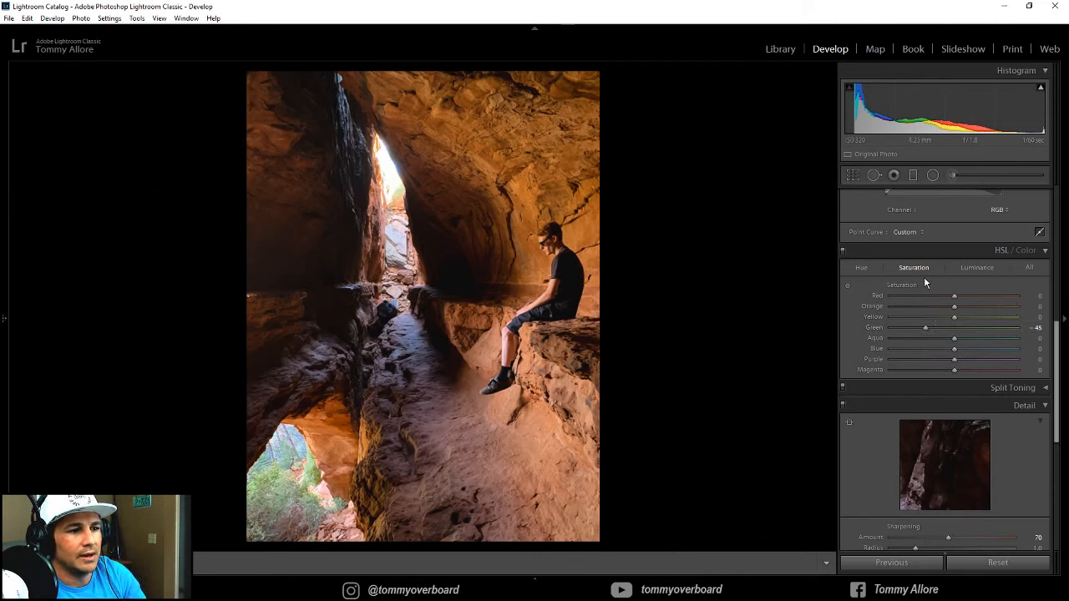
Place a slightly tilted graduated filter across the dark rock wall beside the upper opening and set its exposure to 0.86
{"action": "left_click", "coordinate": [914, 176]}
{"action": "left_click_drag", "start_coordinate": [198, 145], "coordinate": [474, 185]}
{"action": "left_click_drag", "start_coordinate": [950, 258], "coordinate": [964, 256]}
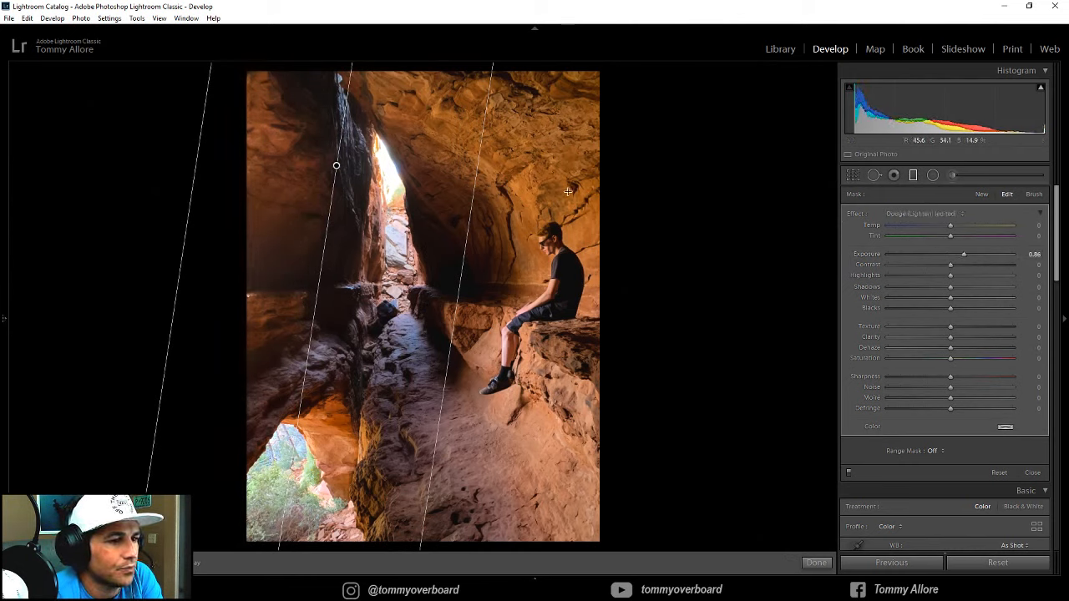
{"action": "left_click", "coordinate": [816, 563]}
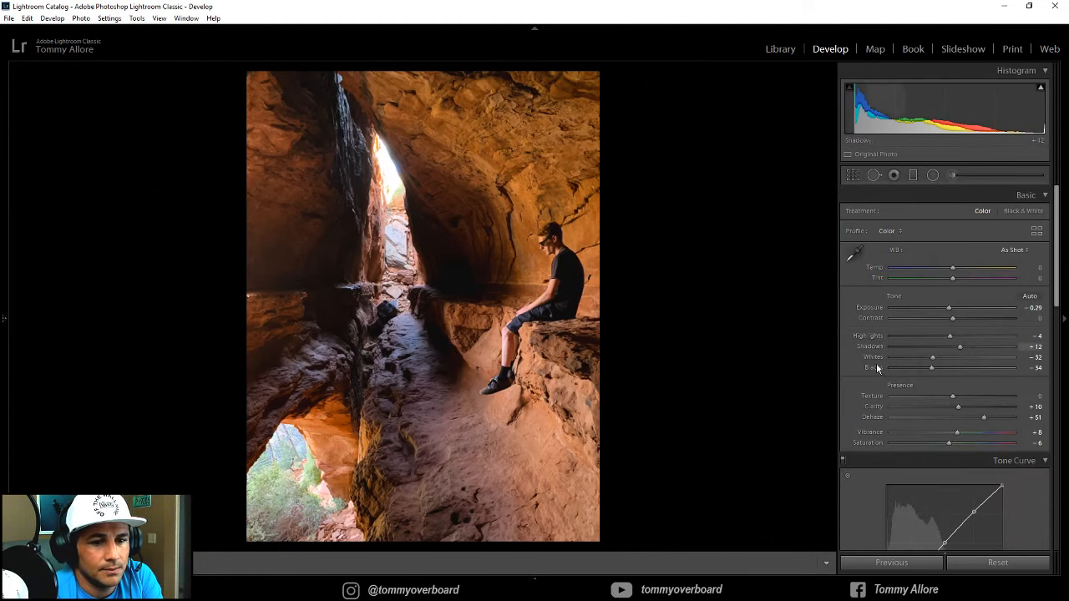
Darken the photo's corners with a post-crop vignette amount of -24
{"action": "scroll", "coordinate": [848, 402], "scroll_direction": "down", "scroll_amount": 5}
{"action": "scroll", "coordinate": [849, 399], "scroll_direction": "down", "scroll_amount": 5}
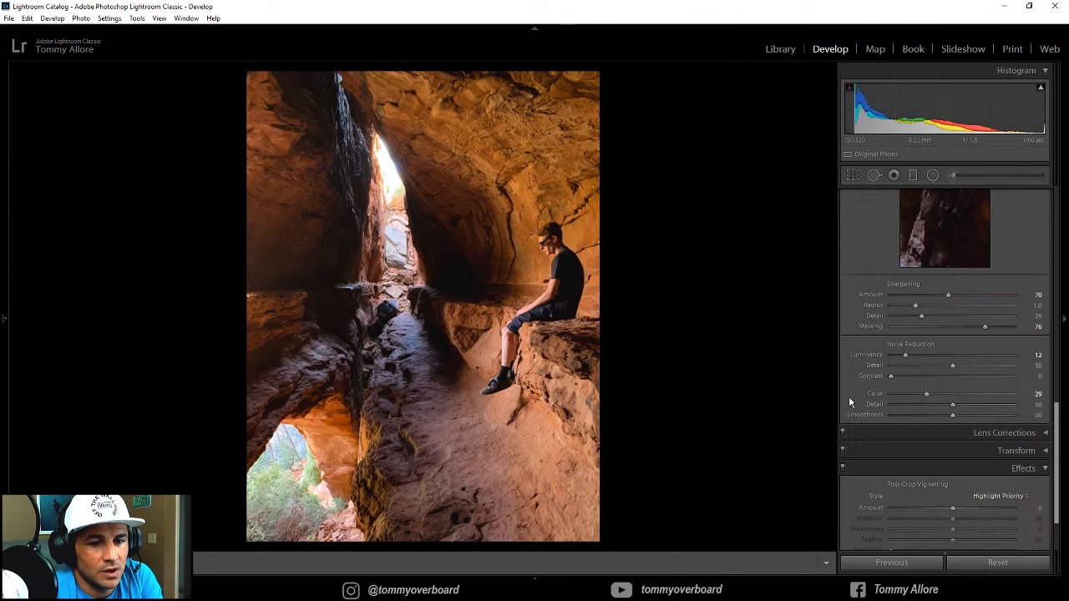
{"action": "left_click", "coordinate": [848, 394]}
{"action": "left_click_drag", "start_coordinate": [953, 431], "coordinate": [939, 432]}
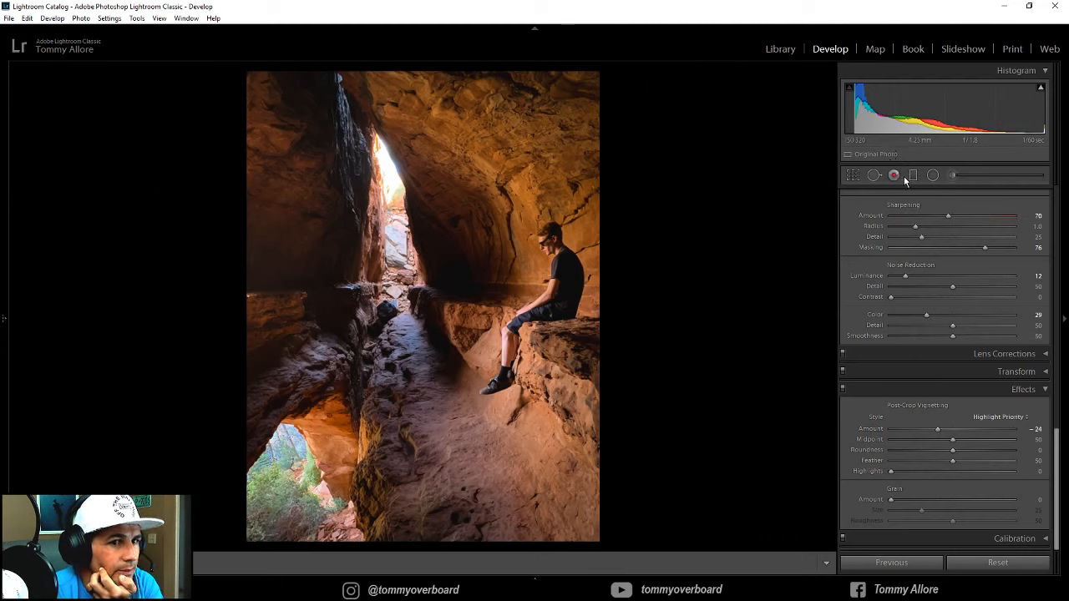
Place a radial filter over the lower cave opening with the green bushes and invert its mask to affect the inside
{"action": "left_click", "coordinate": [933, 176]}
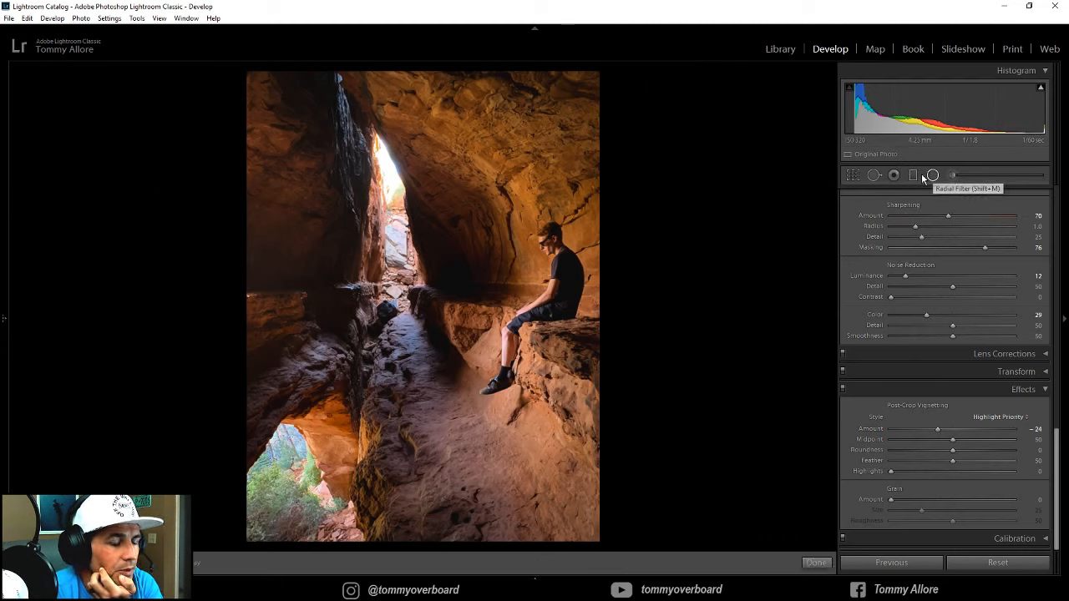
{"action": "mouse_move", "coordinate": [265, 443]}
{"action": "left_mouse_down"}
{"action": "mouse_move", "coordinate": [334, 530]}
{"action": "mouse_move", "coordinate": [288, 486]}
{"action": "mouse_move", "coordinate": [299, 507]}
{"action": "left_mouse_up"}
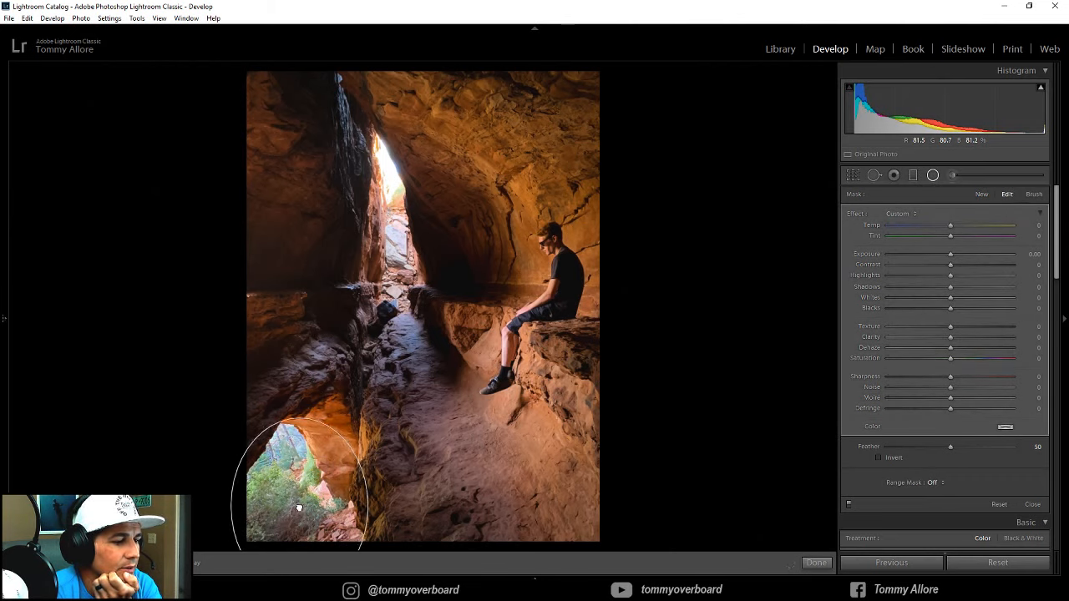
{"action": "left_click", "coordinate": [878, 458]}
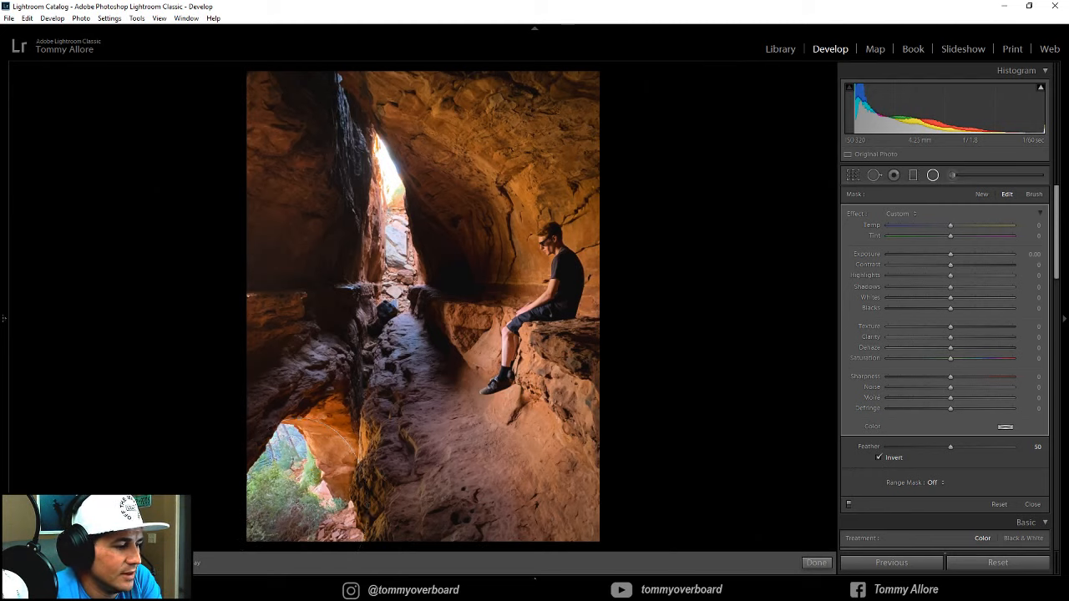
Set the radial mask over the lower cave opening to exposure −0.50 and saturation −16, and finish masking
{"action": "left_click", "coordinate": [112, 563]}
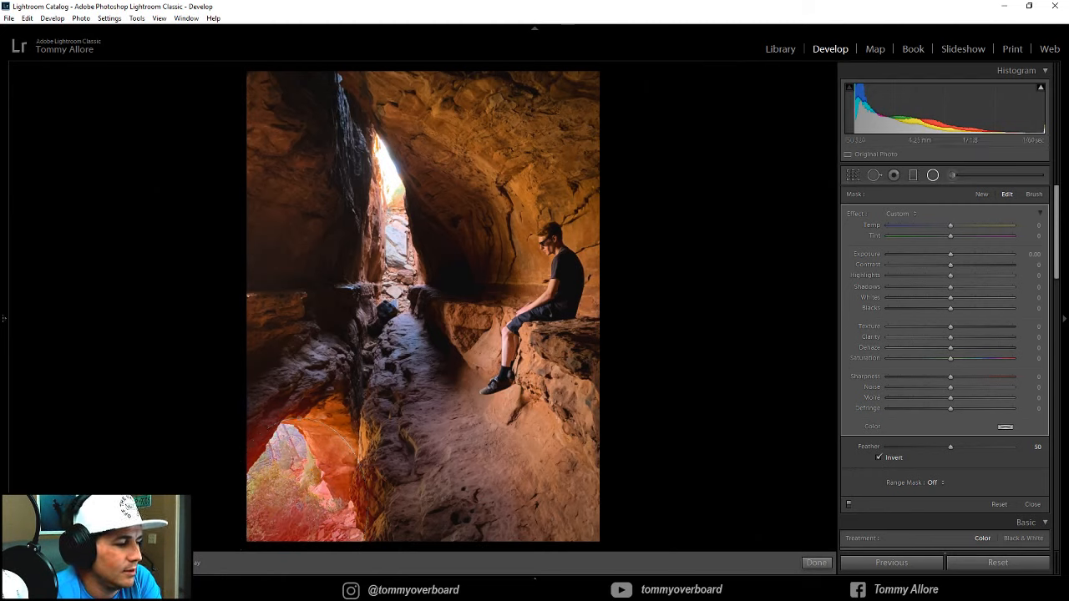
{"action": "left_click", "coordinate": [112, 563]}
{"action": "left_click_drag", "start_coordinate": [952, 254], "coordinate": [939, 256]}
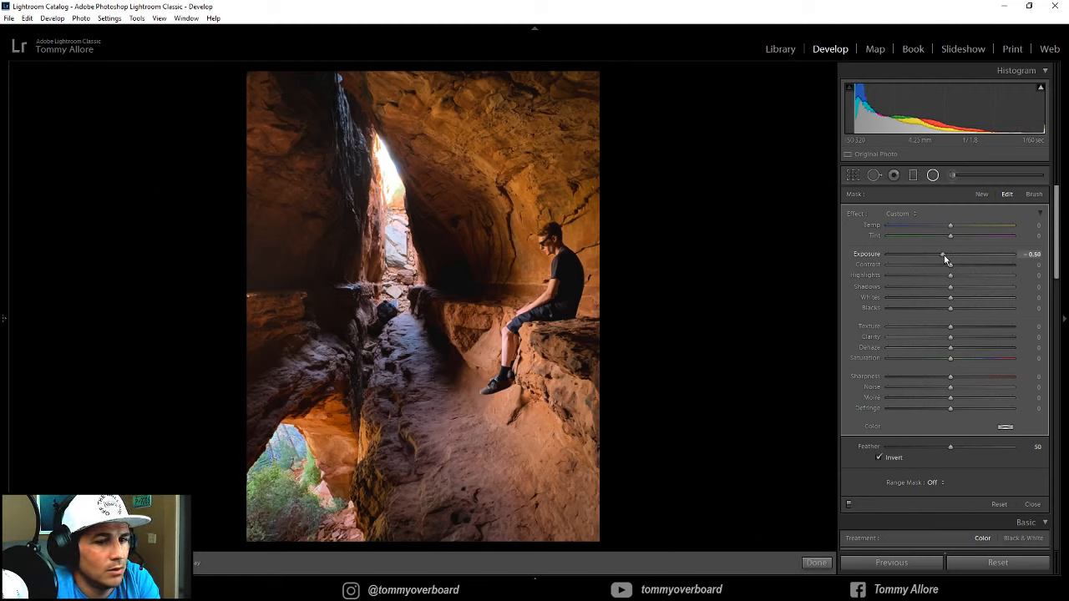
{"action": "left_click_drag", "start_coordinate": [950, 358], "coordinate": [943, 361]}
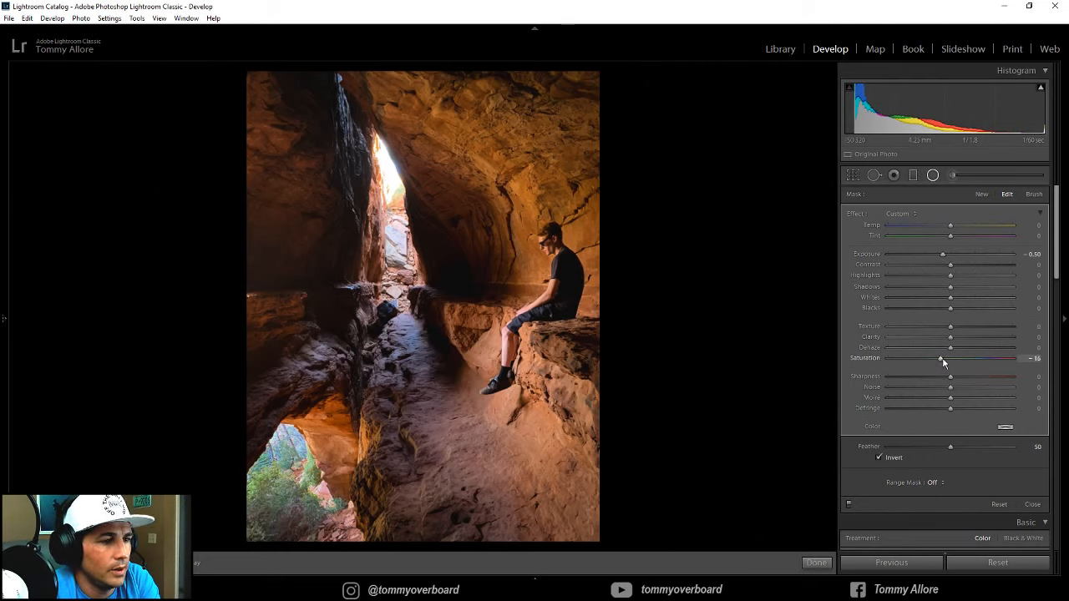
{"action": "left_click", "coordinate": [816, 563]}
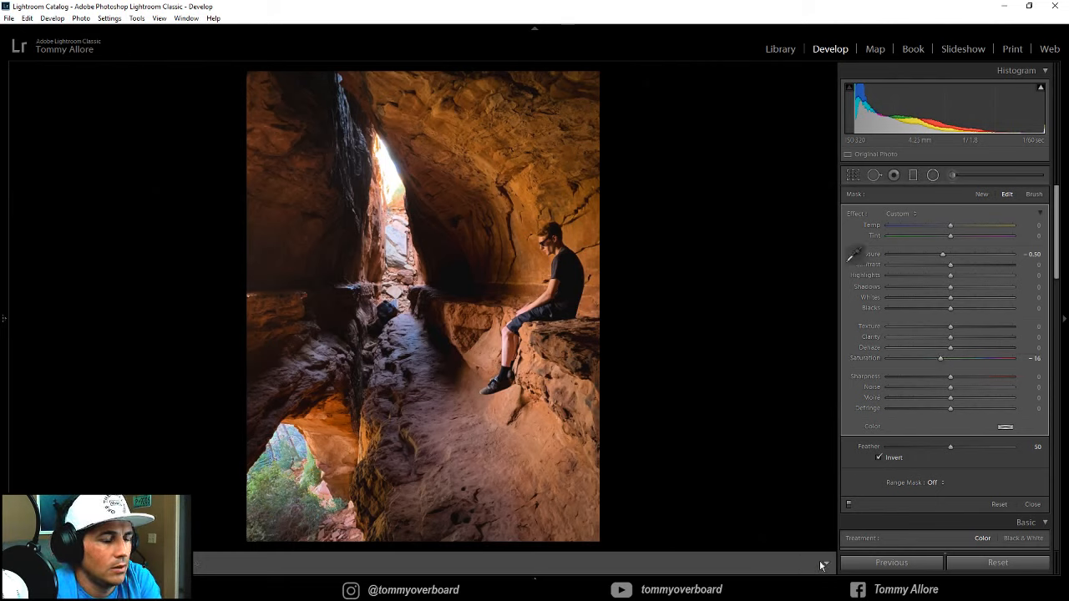
Compare the edited cave photo with its original version twice
{"action": "key", "text": "backslash"}
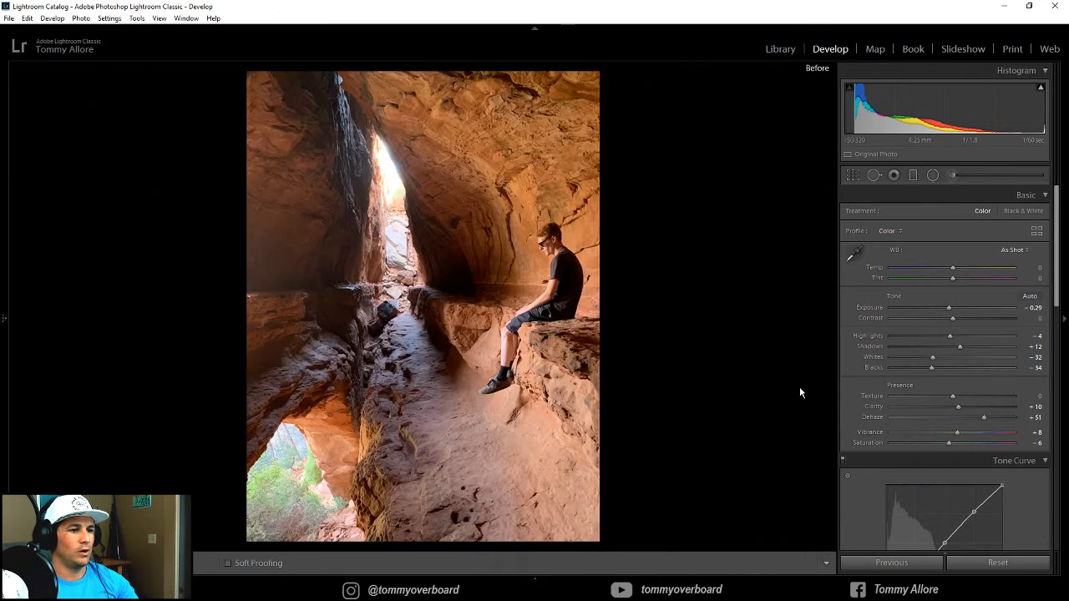
{"action": "key", "text": "backslash"}
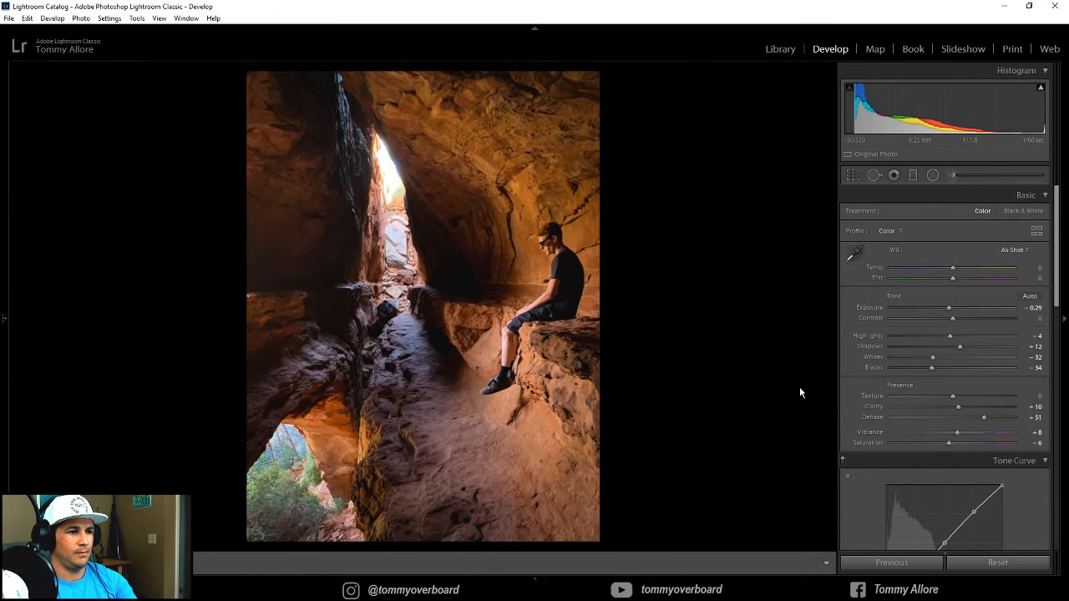
{"action": "key", "text": "backslash"}
{"action": "key", "text": "backslash"}
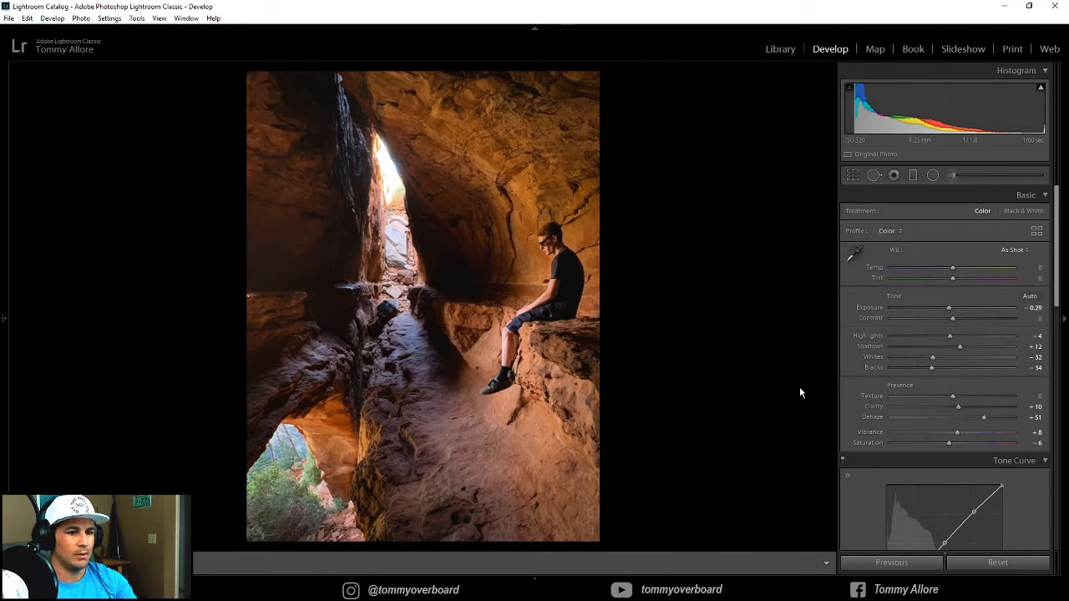
Set the cave photo's overall saturation to −19, check it against the original, and rate it 5 stars
{"action": "left_click_drag", "start_coordinate": [949, 447], "coordinate": [945, 449]}
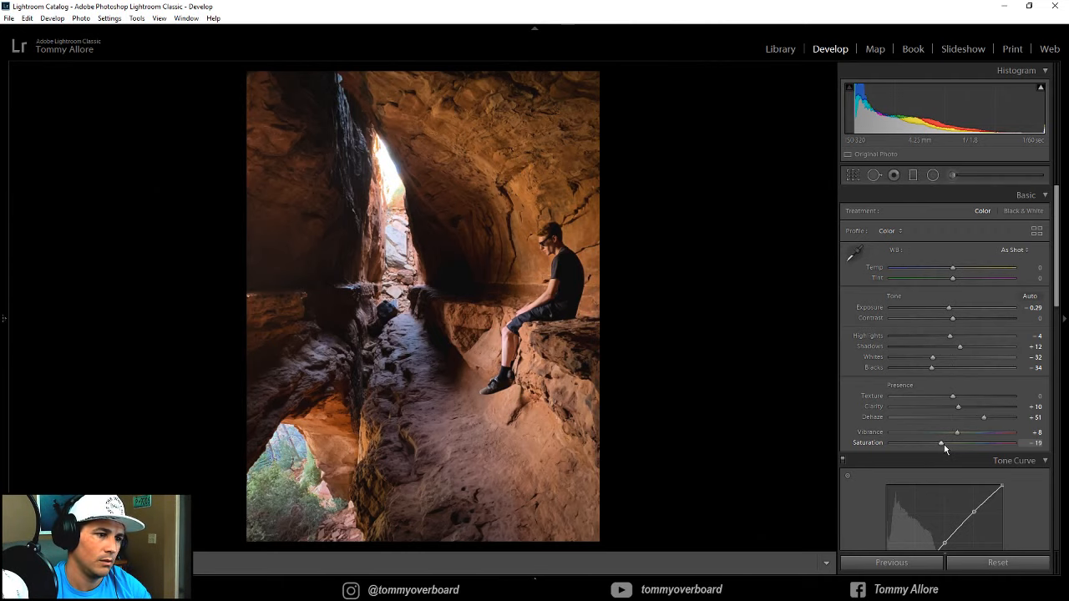
{"action": "key", "text": "backslash"}
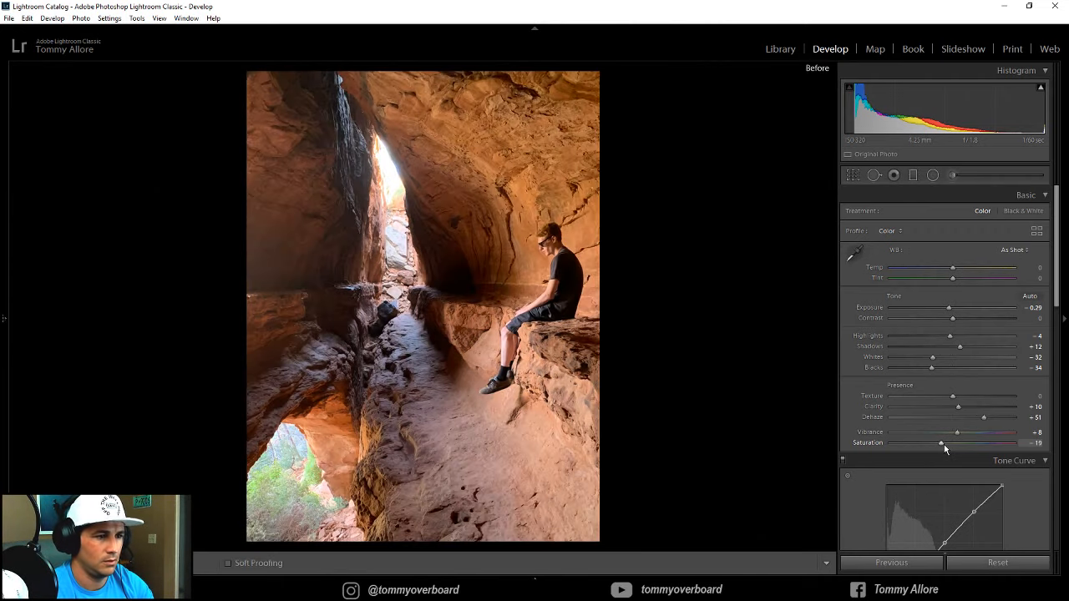
{"action": "key", "text": "backslash"}
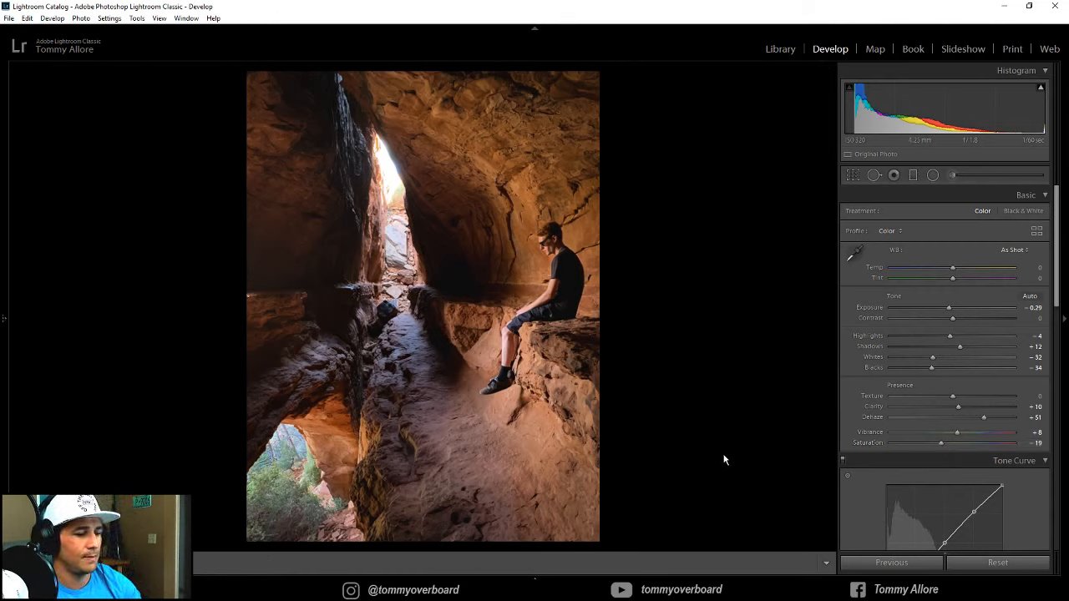
{"action": "key", "text": "5"}
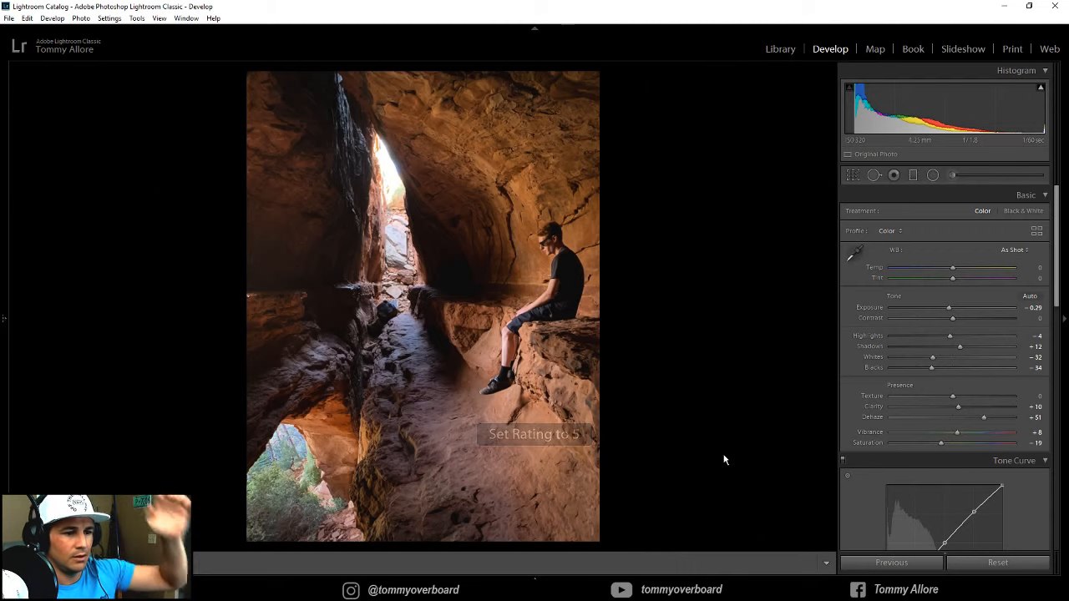
Show the filmstrip and copy the develop settings of the cave photo
{"action": "key", "text": "F6"}
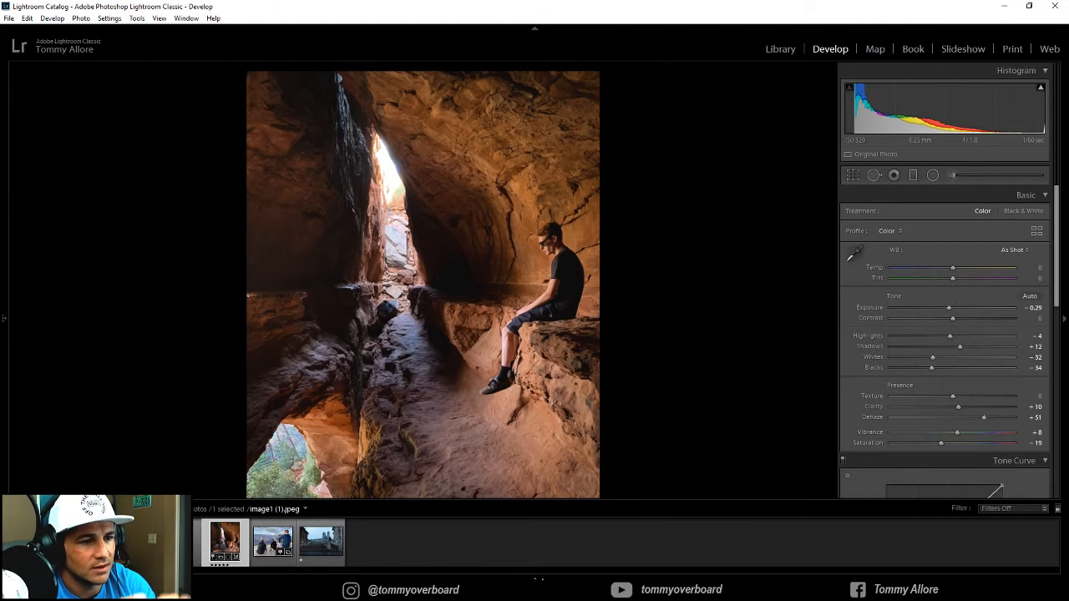
{"action": "right_click", "coordinate": [223, 543]}
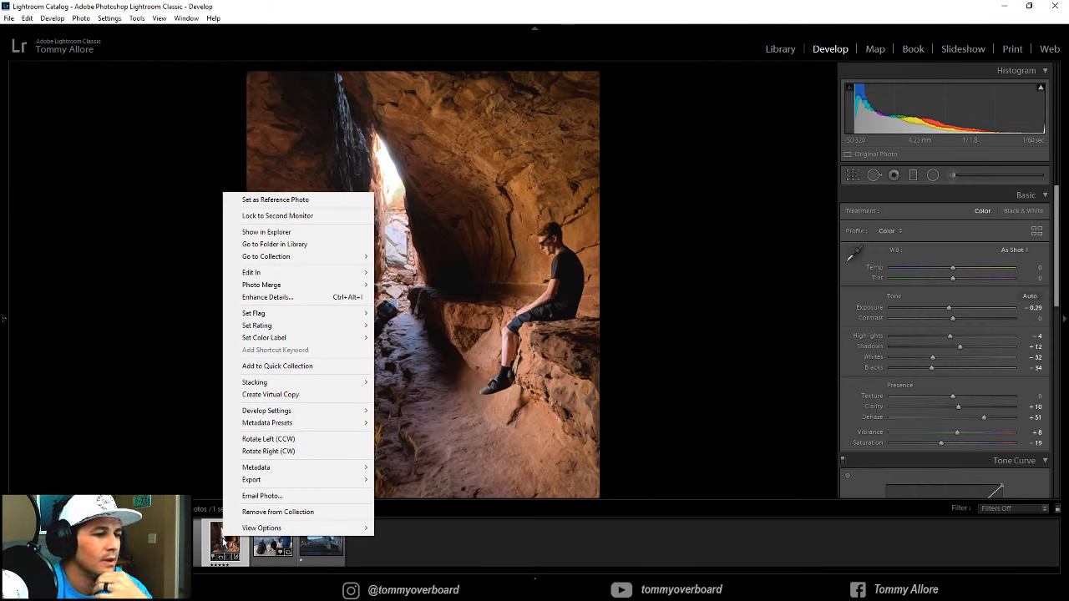
{"action": "mouse_move", "coordinate": [318, 415]}
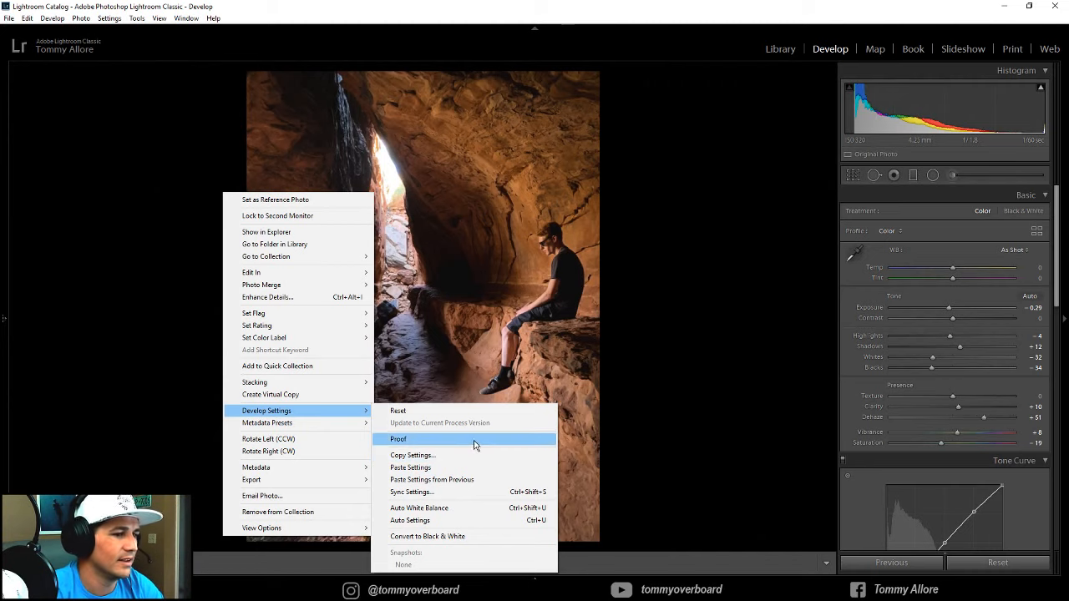
{"action": "left_click", "coordinate": [440, 456]}
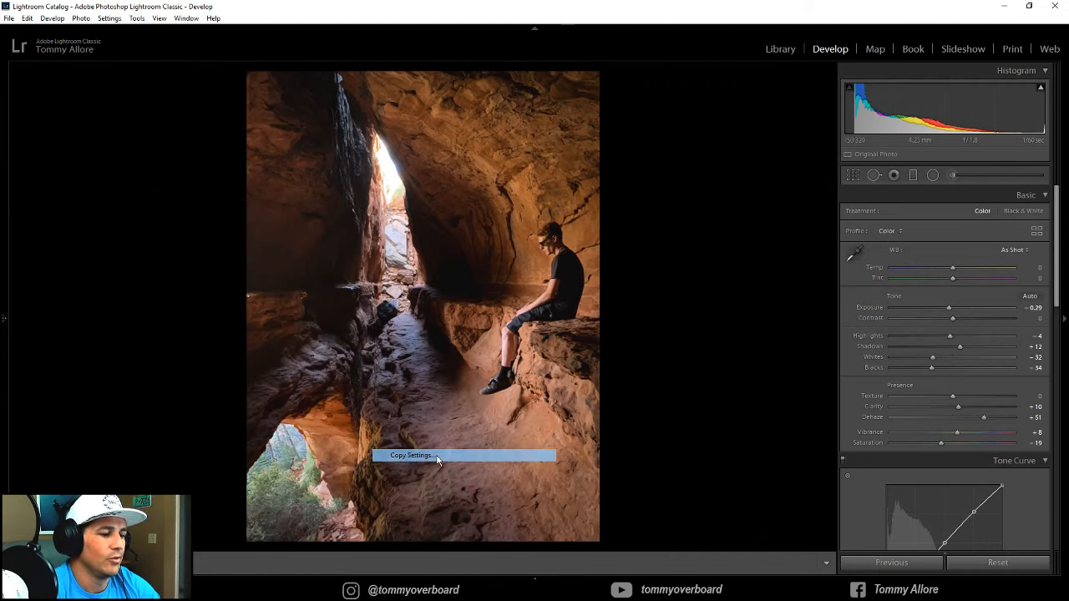
{"action": "left_click", "coordinate": [695, 442]}
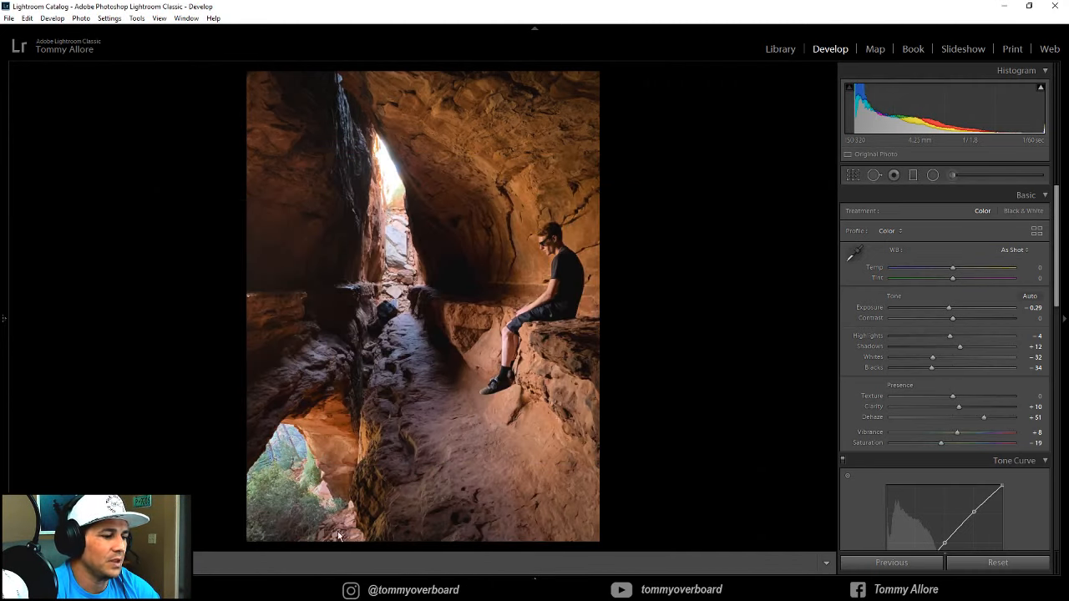
Try pasting the copied develop settings onto the canyon photo image2.jpeg, and undo the paste
{"action": "left_click", "coordinate": [265, 536]}
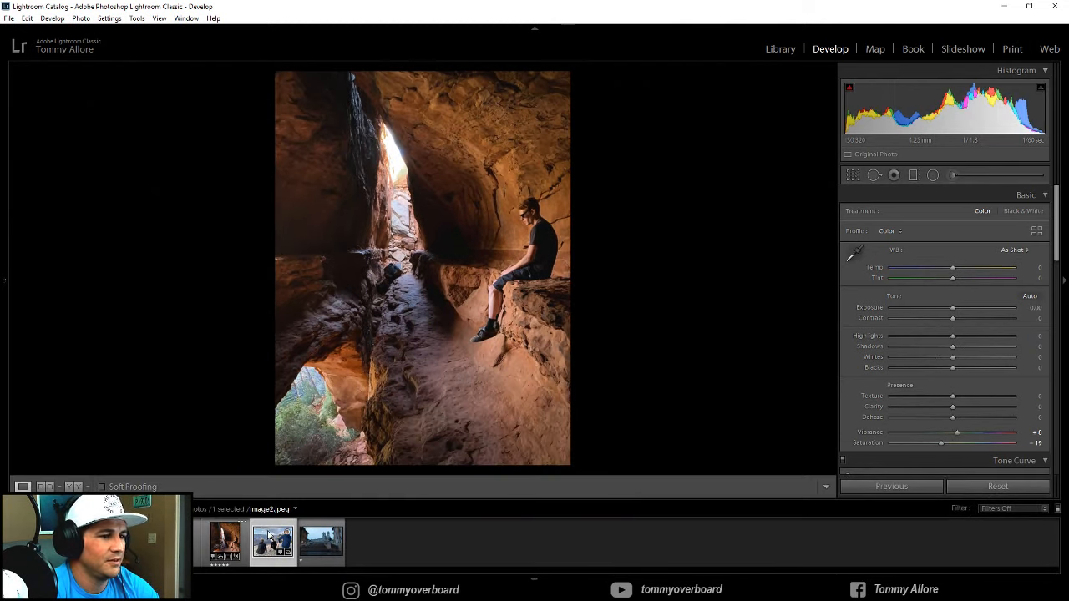
{"action": "right_click", "coordinate": [266, 536]}
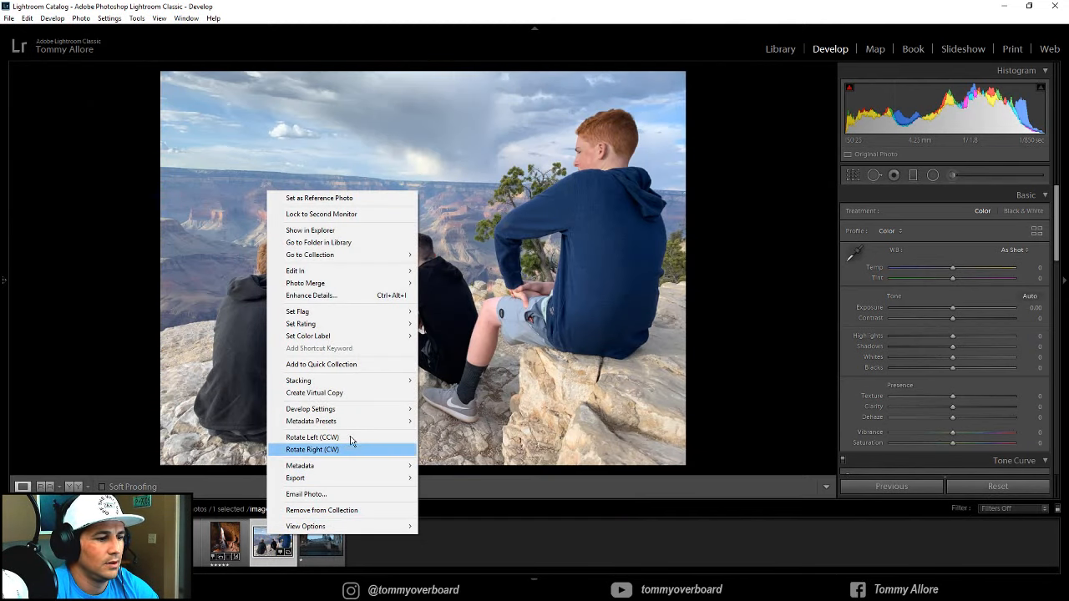
{"action": "mouse_move", "coordinate": [368, 409]}
{"action": "left_click", "coordinate": [476, 465]}
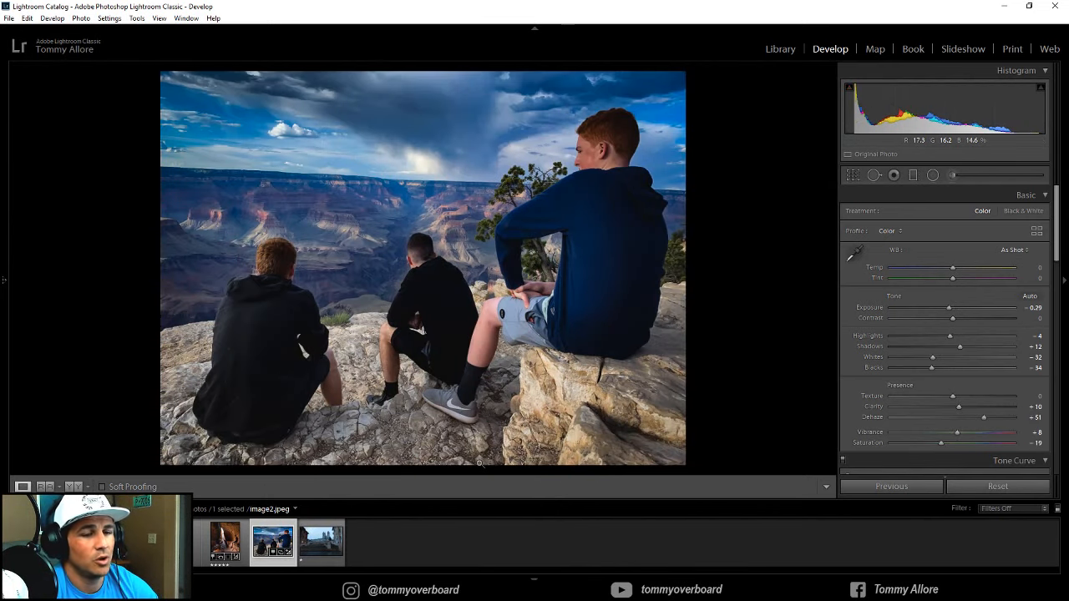
{"action": "key", "text": "ctrl+z"}
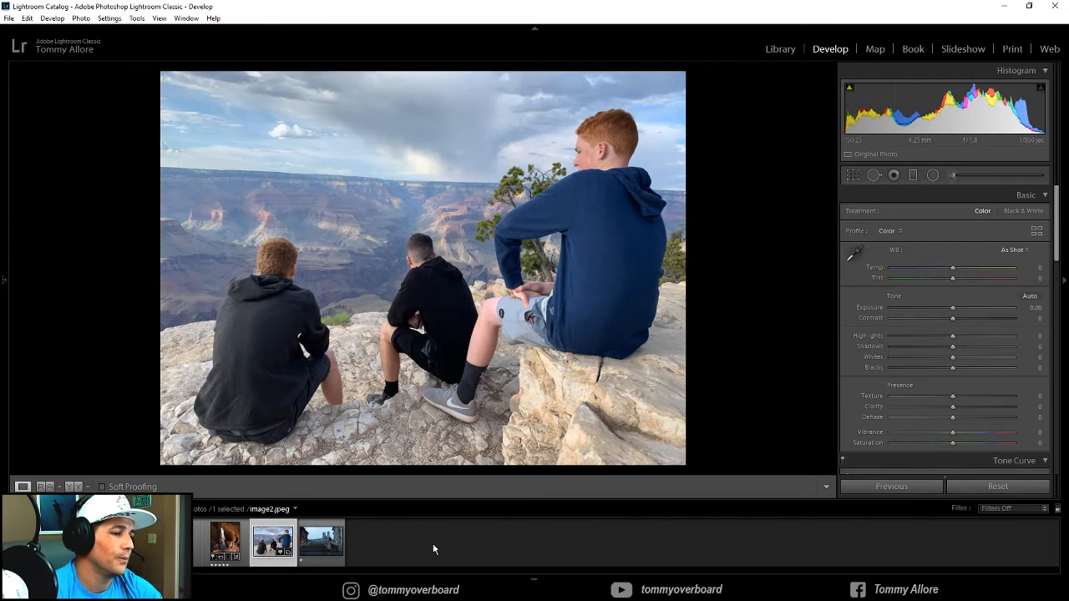
Compare the cave photo's before and after versions, and view the canyon photo image2.jpeg
{"action": "left_click", "coordinate": [224, 540]}
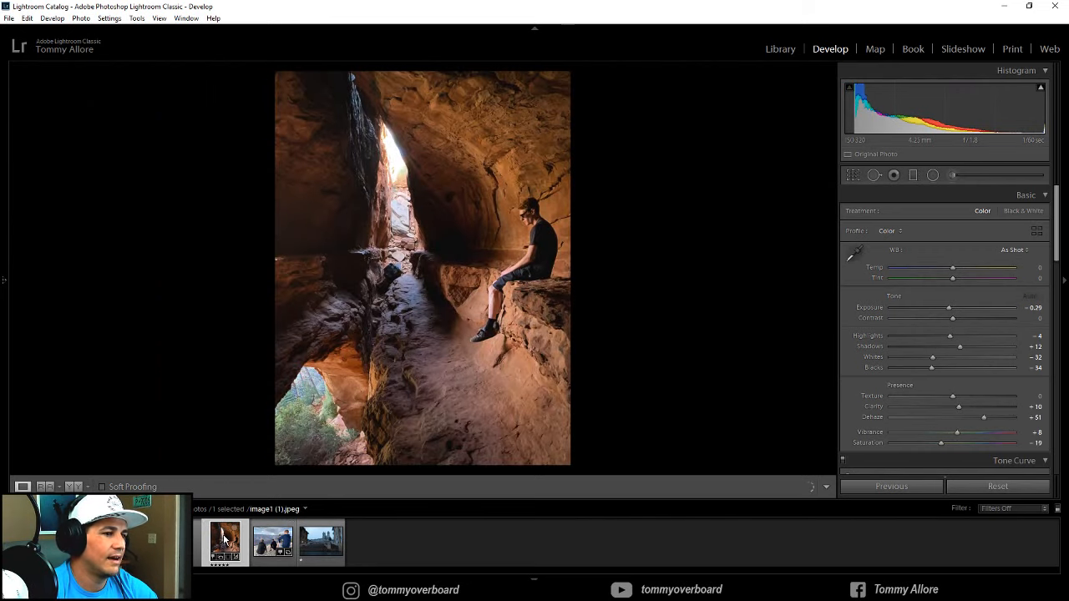
{"action": "key", "text": "backslash"}
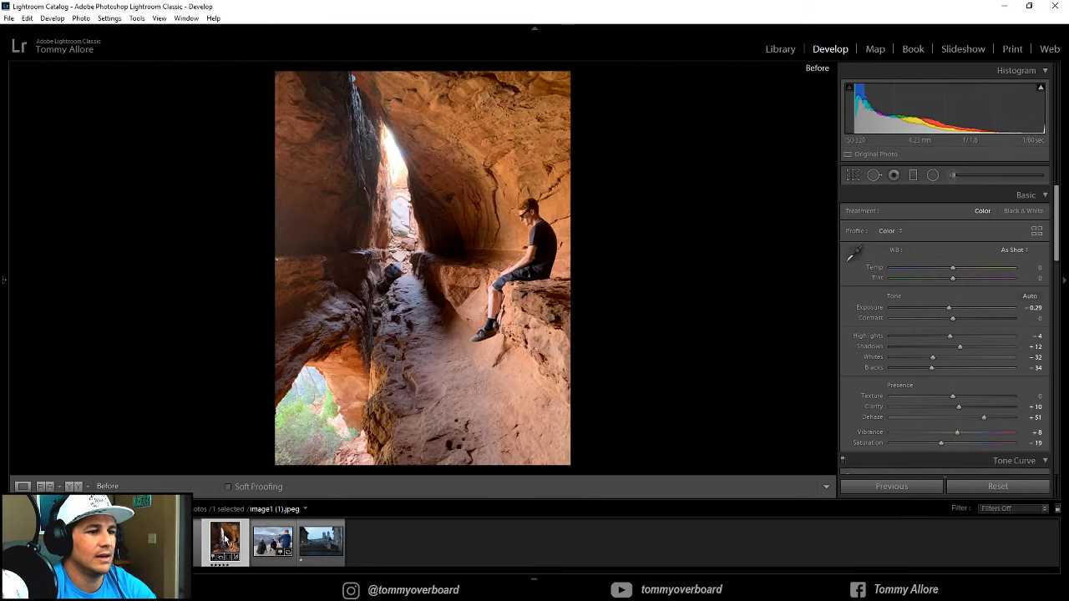
{"action": "key", "text": "backslash"}
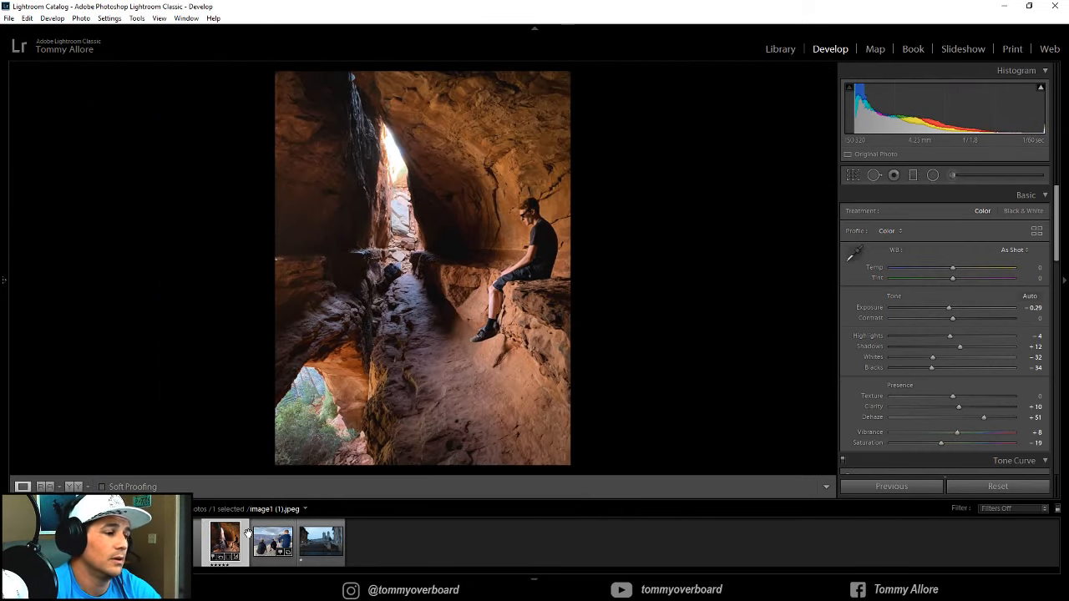
{"action": "left_click", "coordinate": [269, 543]}
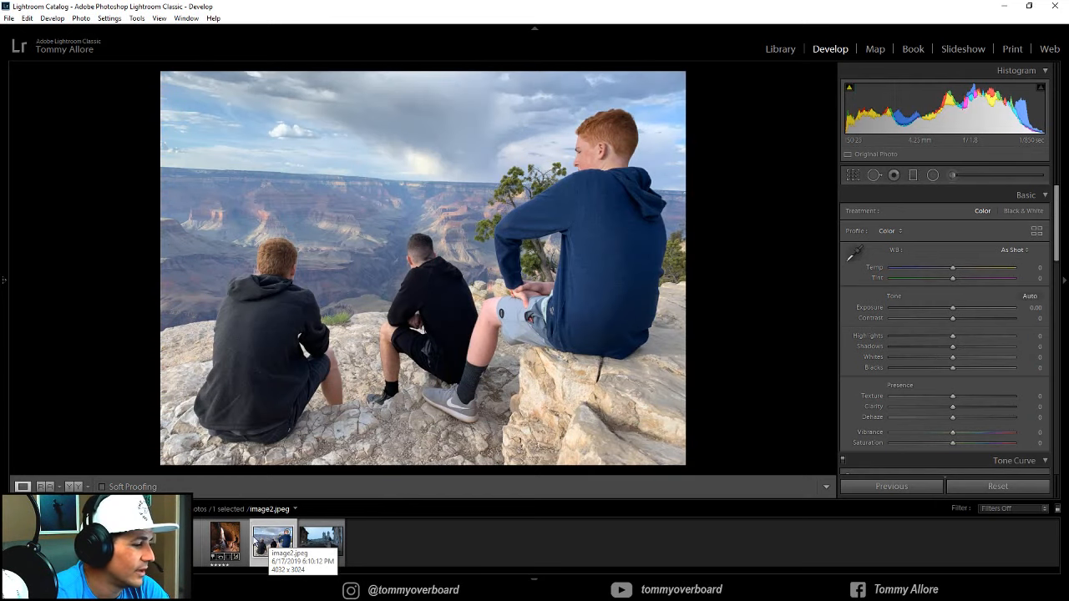
Change the cave photo's star rating to 1, to 4 and back to 5
{"action": "left_click", "coordinate": [223, 541]}
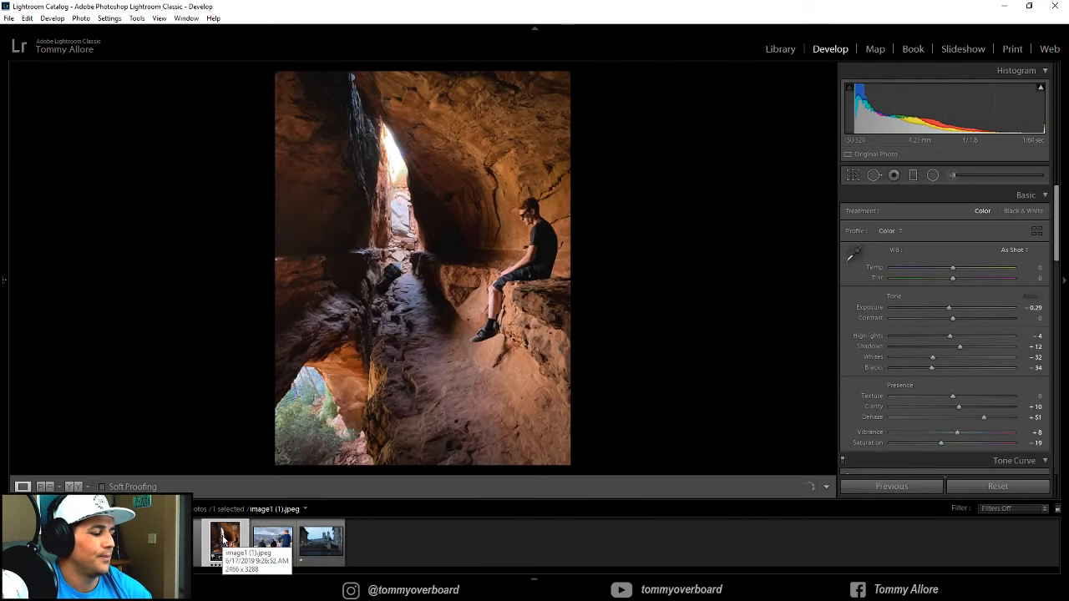
{"action": "key", "text": "1"}
{"action": "key", "text": "4"}
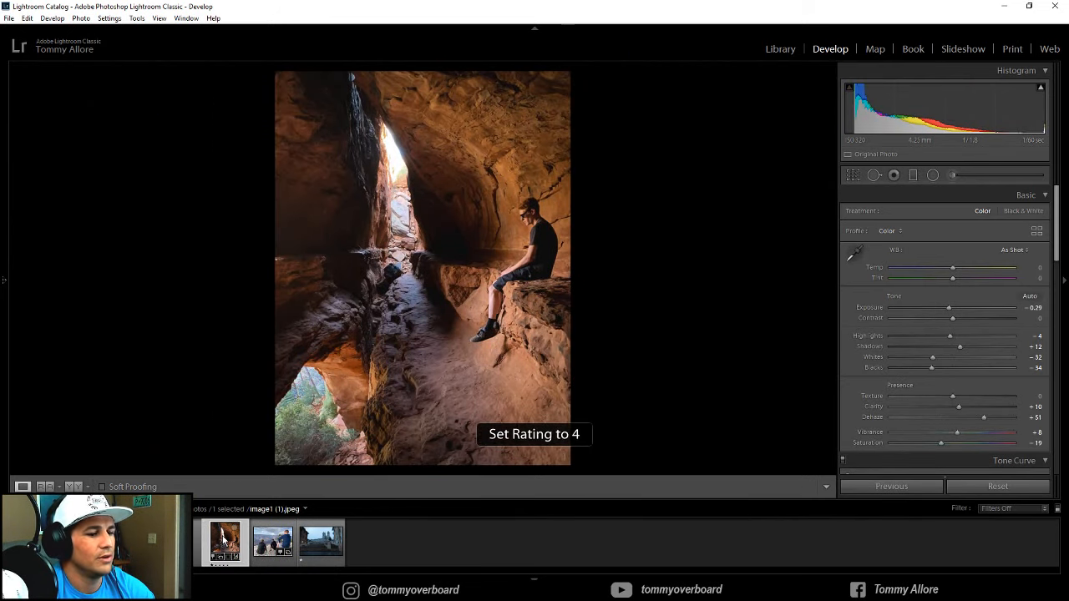
{"action": "key", "text": "5"}
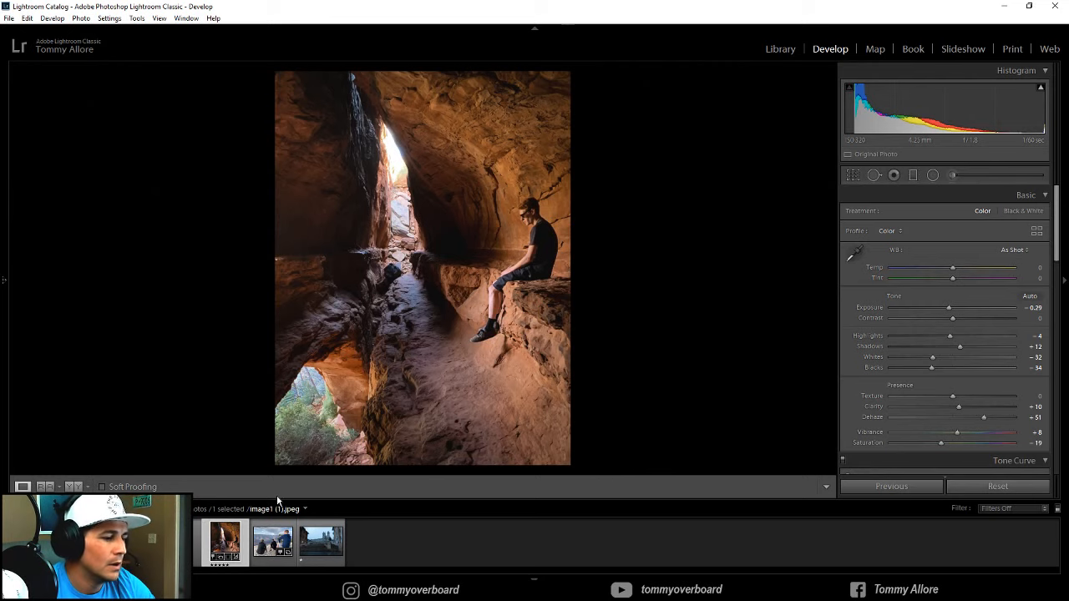
Remove chromatic aberration and enable profile corrections on the canyon photo image2.jpeg
{"action": "left_click", "coordinate": [276, 542]}
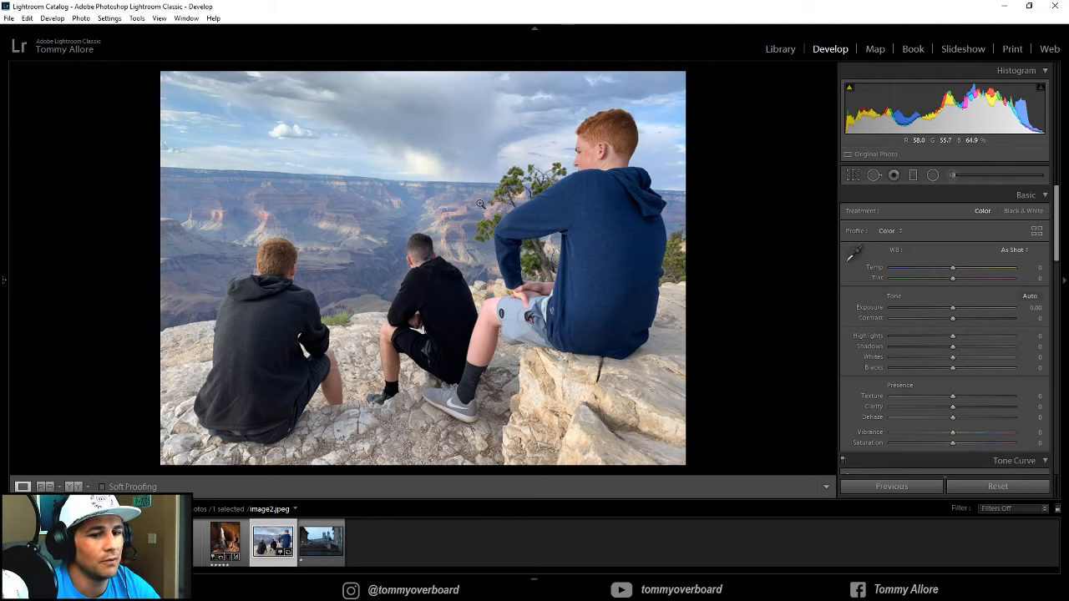
{"action": "scroll", "coordinate": [853, 313], "scroll_direction": "down", "scroll_amount": 15}
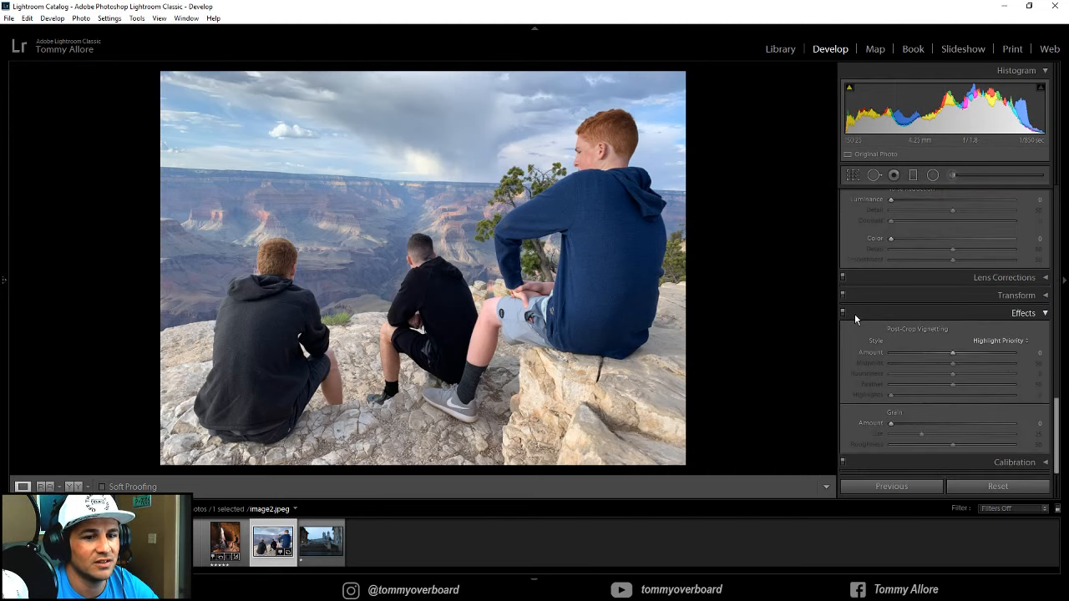
{"action": "left_click", "coordinate": [1011, 278]}
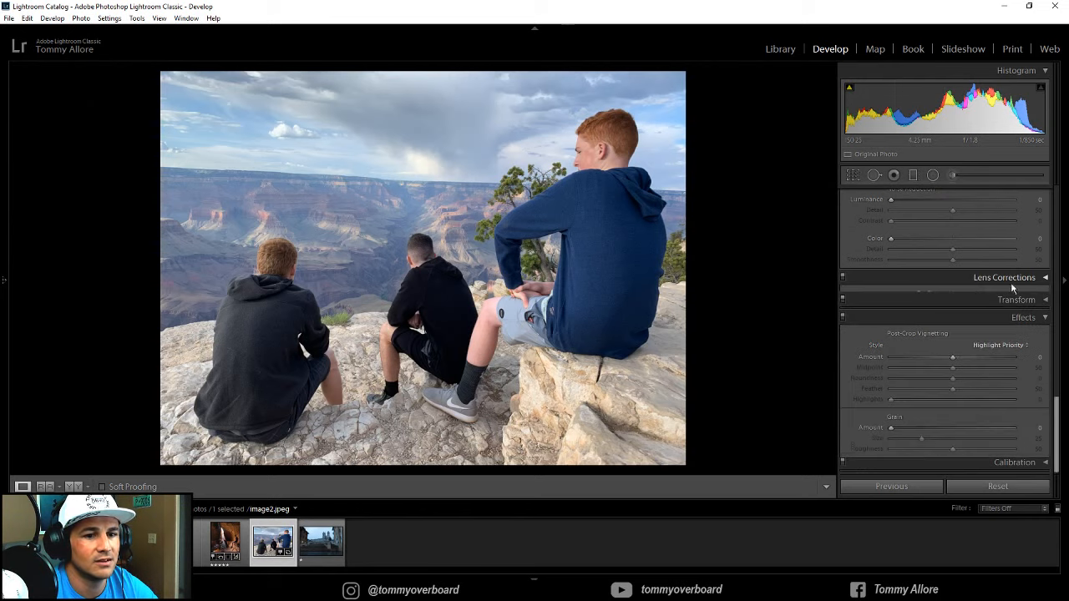
{"action": "left_click", "coordinate": [849, 310]}
{"action": "left_click", "coordinate": [849, 322]}
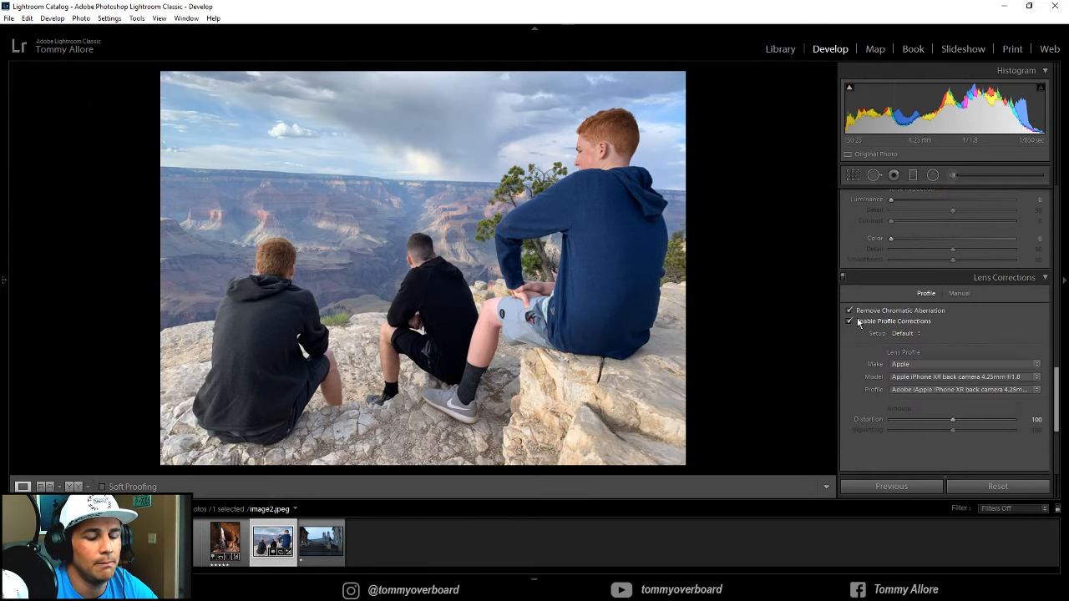
{"action": "left_click", "coordinate": [1013, 278]}
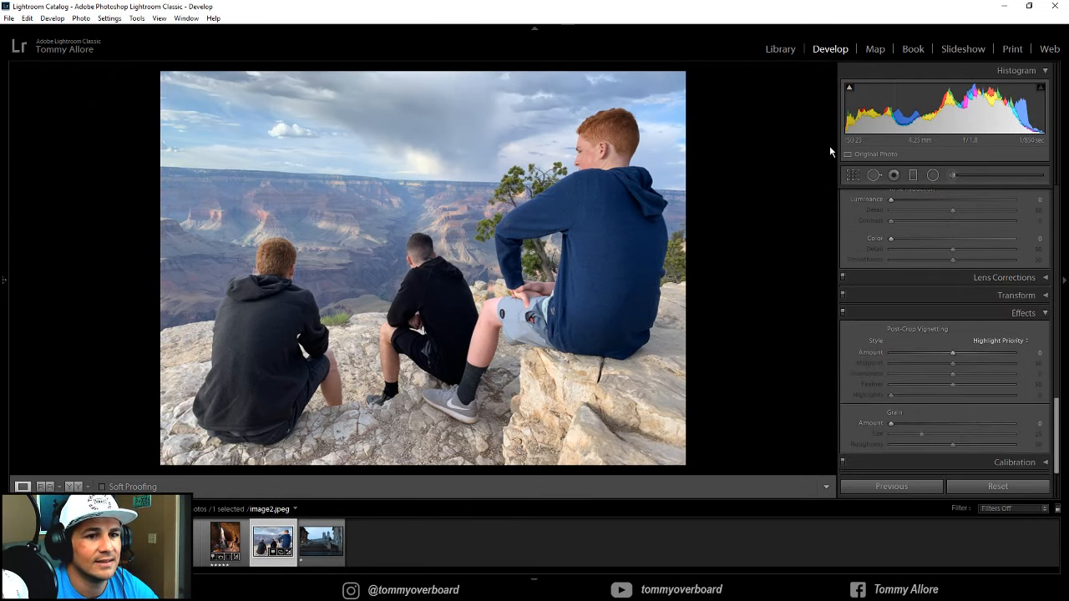
Straighten the canyon photo along its horizon with the crop tool's Straighten tool, at an angle of about −2.71
{"action": "left_click", "coordinate": [853, 175]}
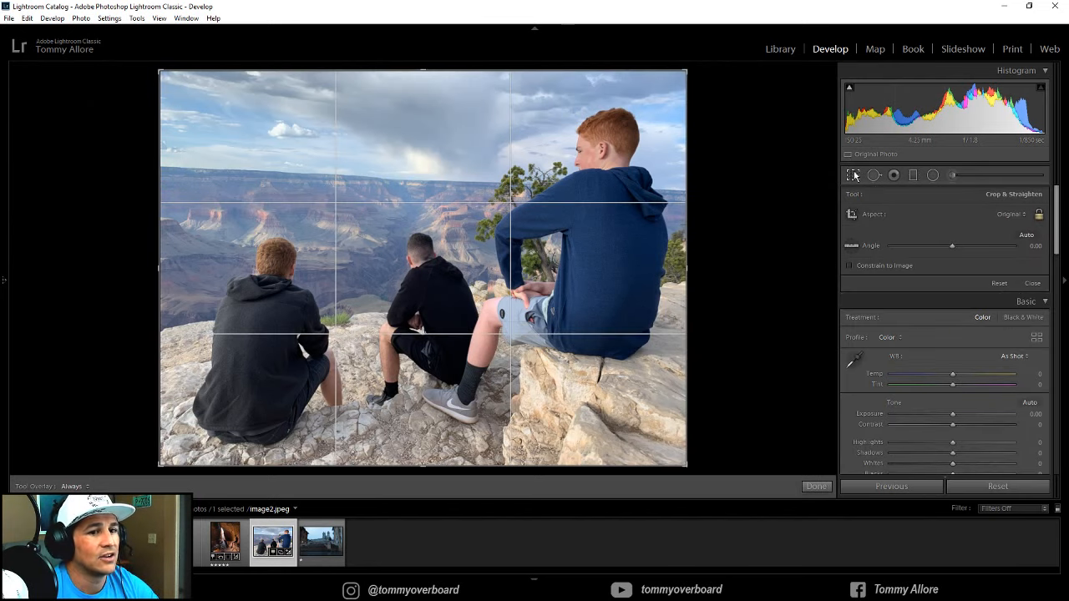
{"action": "left_click", "coordinate": [851, 245]}
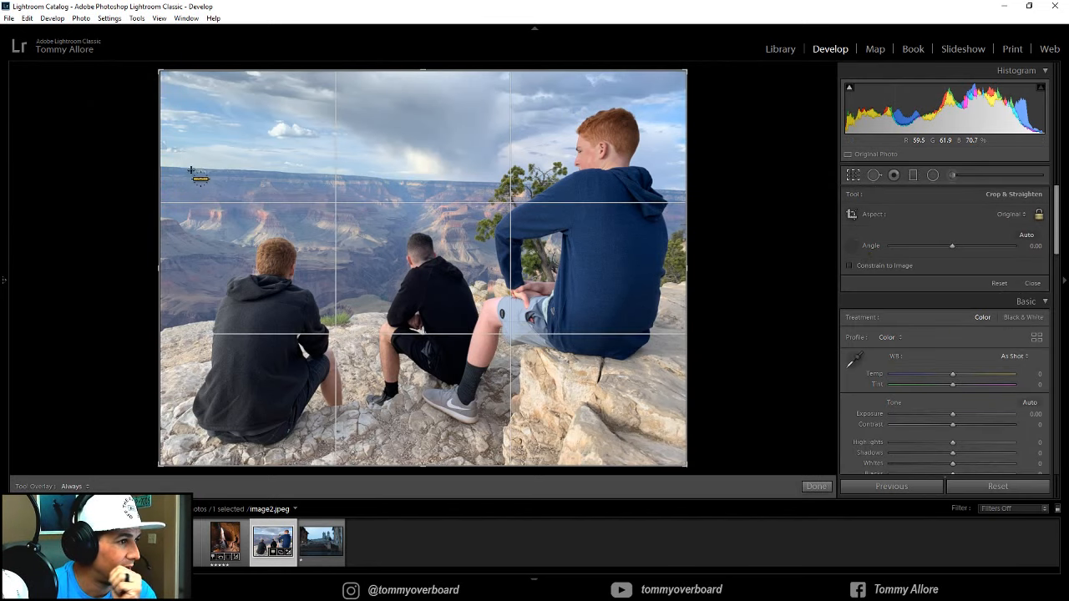
{"action": "left_click_drag", "start_coordinate": [177, 168], "coordinate": [690, 190]}
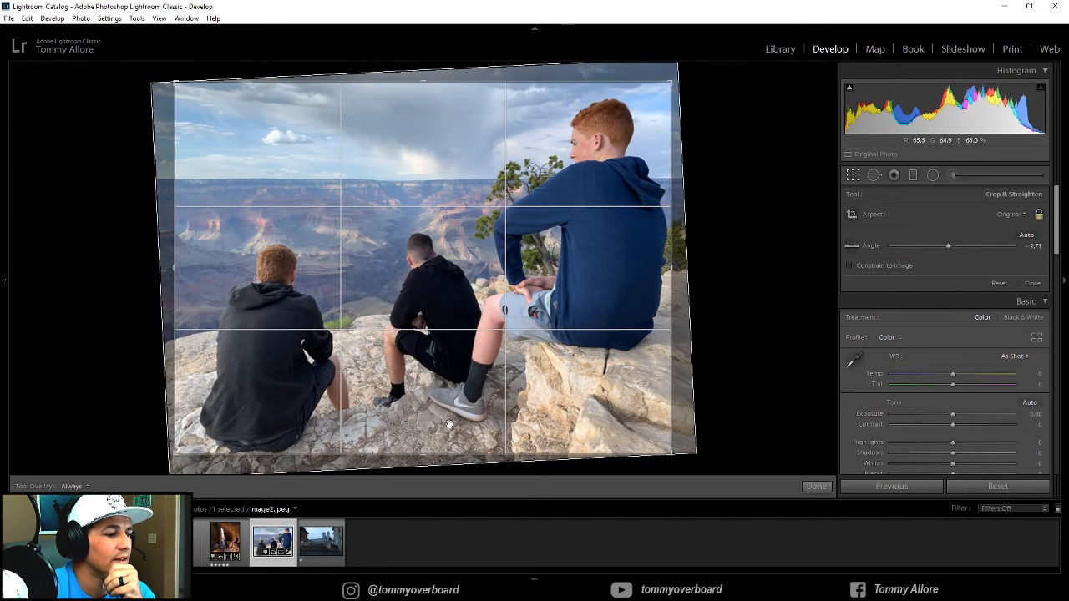
Adjust the canyon photo's crop rotation to about −1.56, shift the image within the frame, and apply the crop
{"action": "left_click_drag", "start_coordinate": [426, 467], "coordinate": [430, 466]}
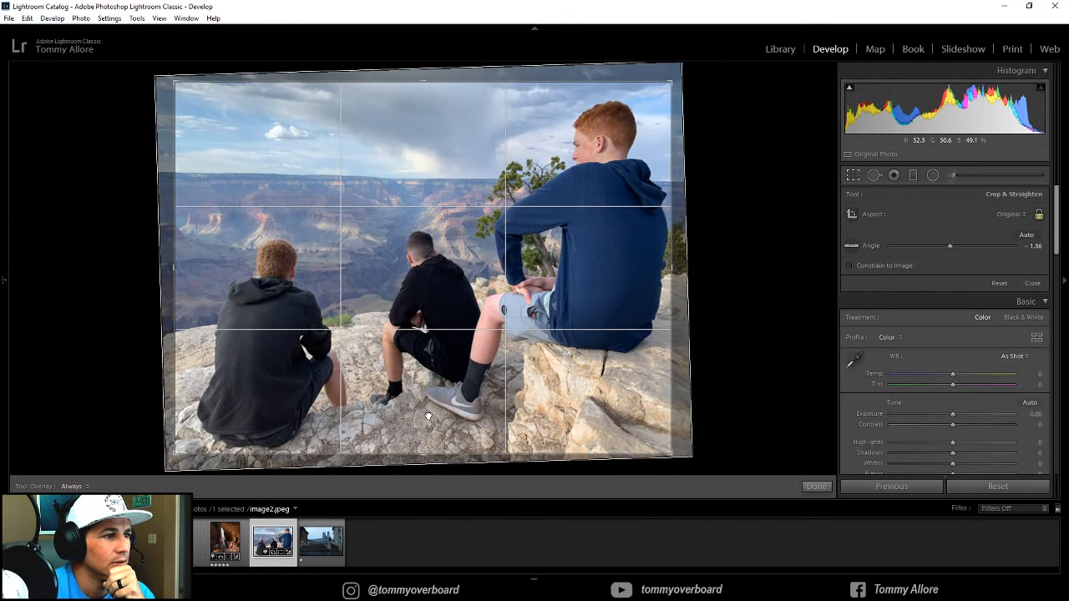
{"action": "left_click_drag", "start_coordinate": [427, 415], "coordinate": [421, 416]}
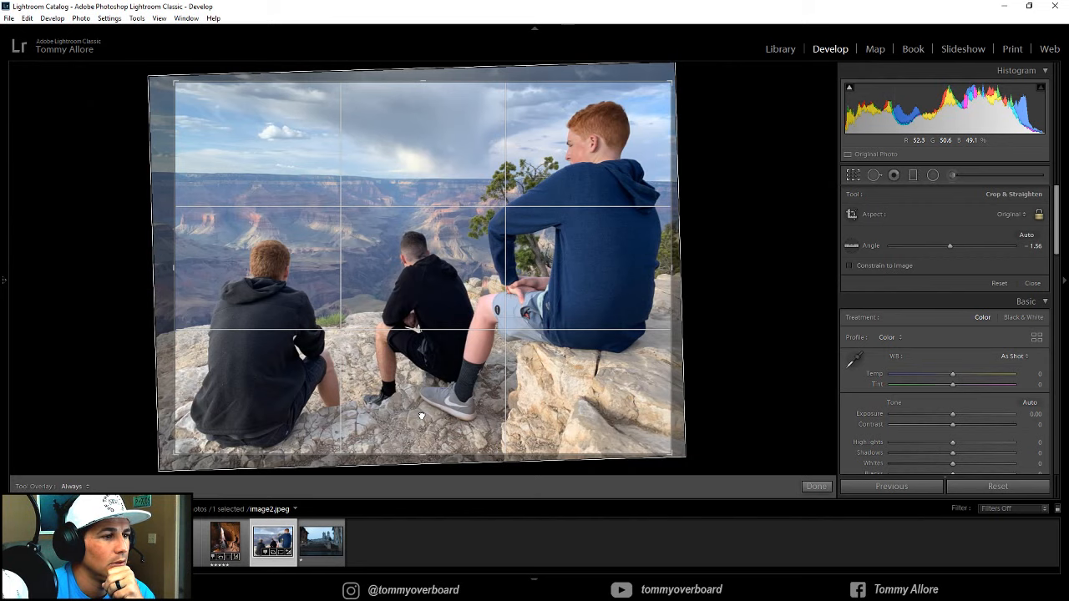
{"action": "key", "text": "Return"}
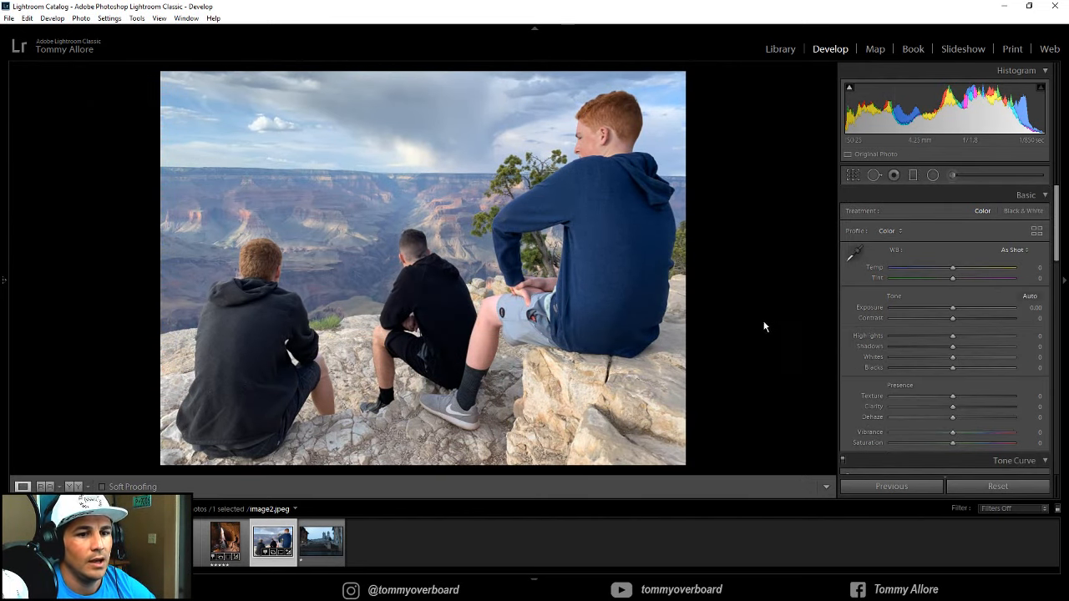
Apply Auto white balance to the canyon photo, and adjust Temp to +3 and Tint to 0
{"action": "left_click", "coordinate": [1014, 251]}
{"action": "left_click", "coordinate": [1007, 277]}
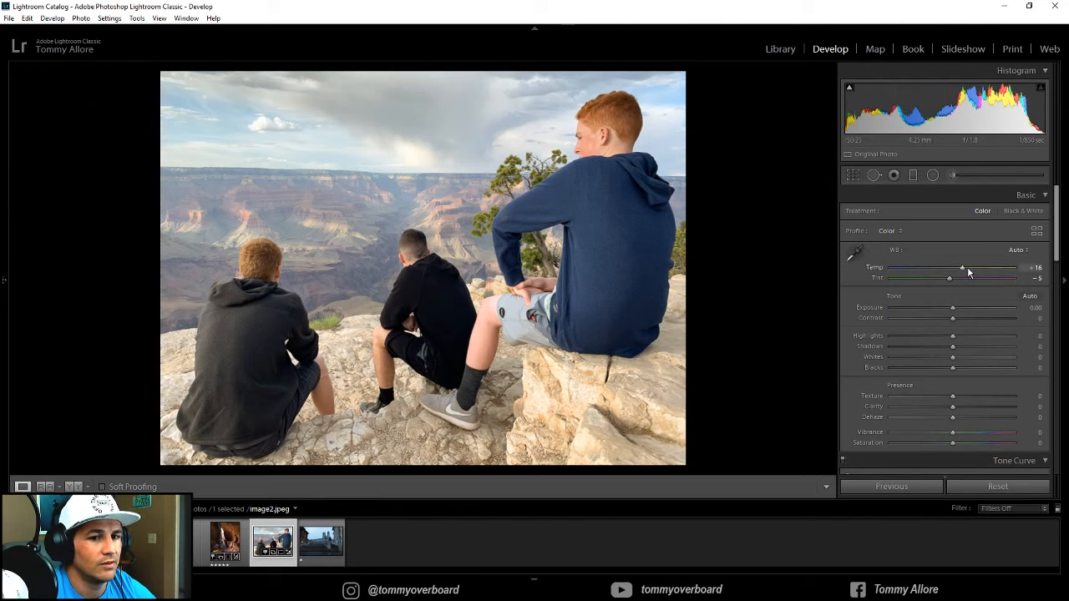
{"action": "left_click_drag", "start_coordinate": [967, 268], "coordinate": [952, 279]}
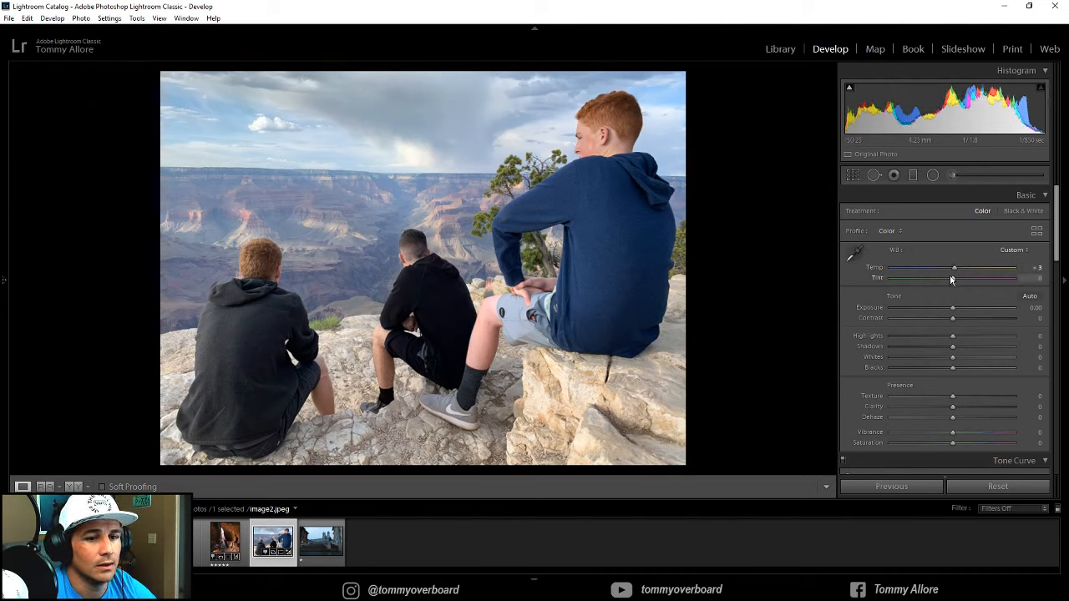
Try Highlights at −93 and undo it, and set Highlights to −84 and Shadows to +40
{"action": "left_click_drag", "start_coordinate": [952, 335], "coordinate": [897, 338]}
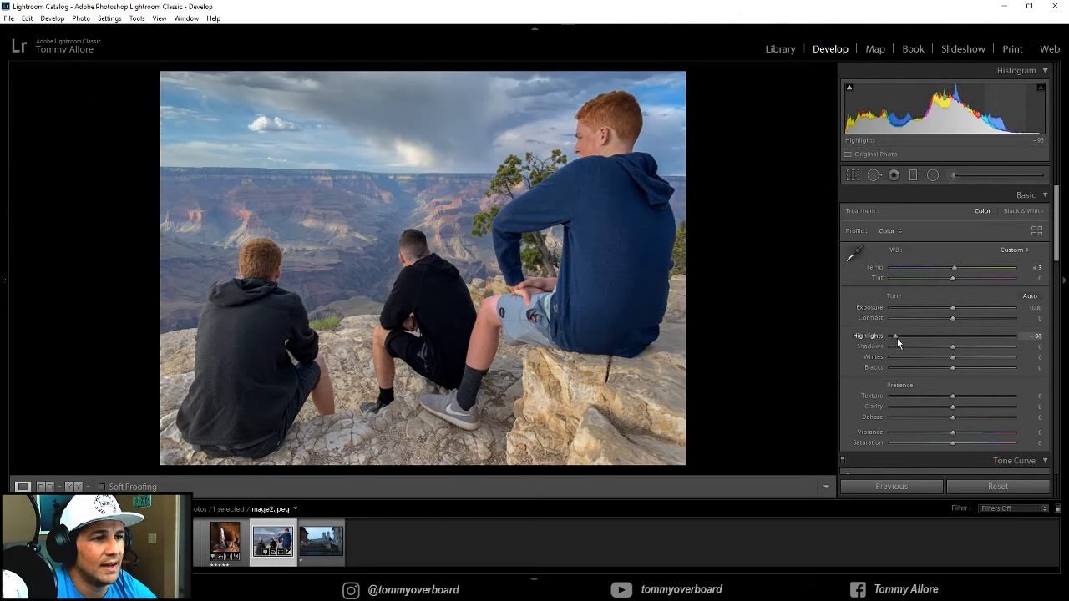
{"action": "key", "text": "ctrl+z"}
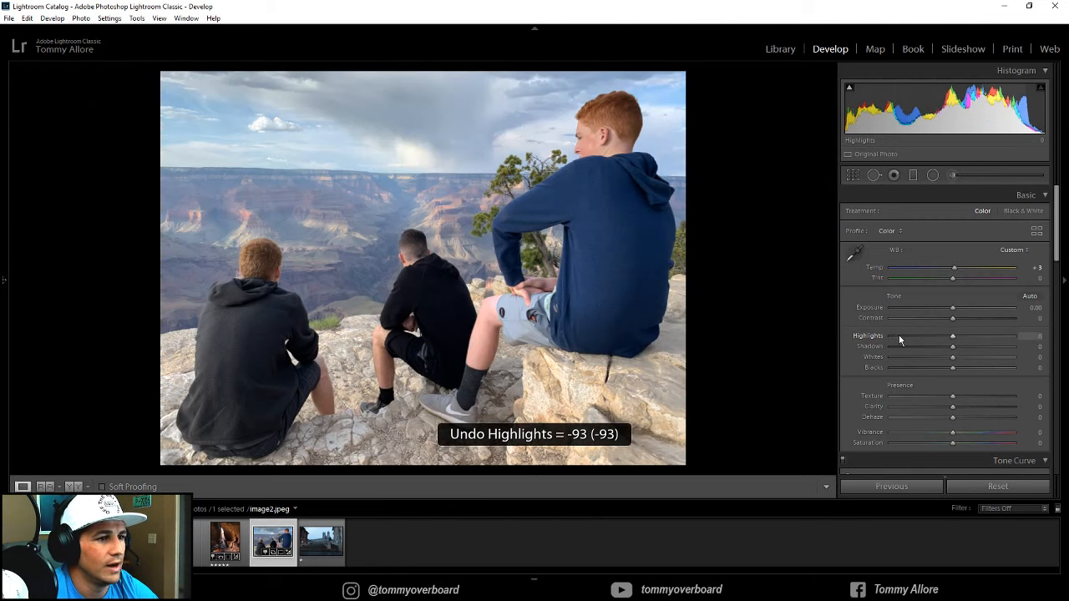
{"action": "left_click_drag", "start_coordinate": [941, 335], "coordinate": [899, 339]}
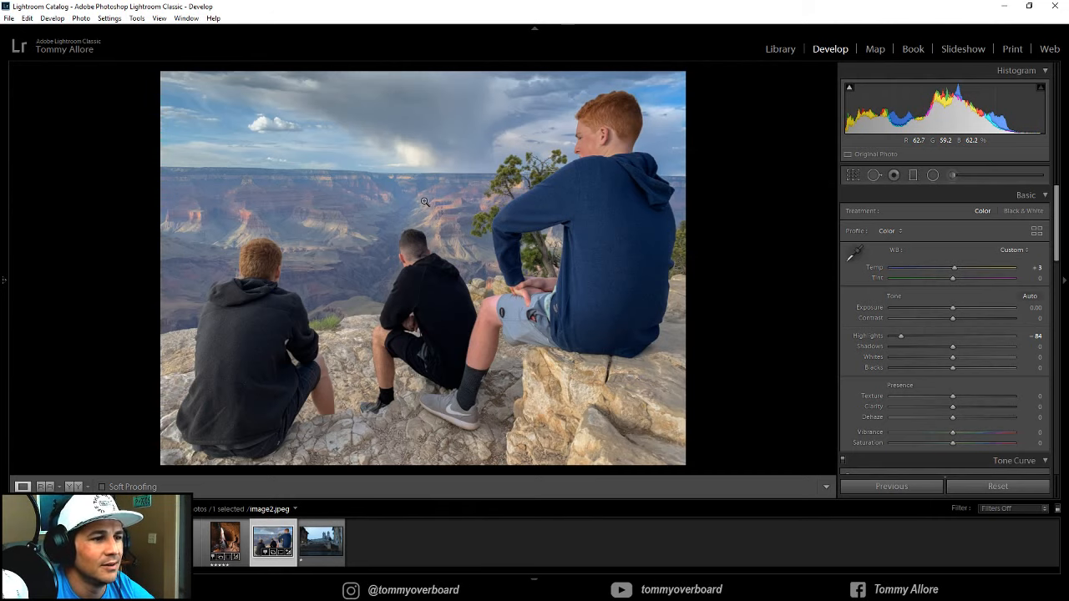
{"action": "left_click_drag", "start_coordinate": [953, 348], "coordinate": [978, 351]}
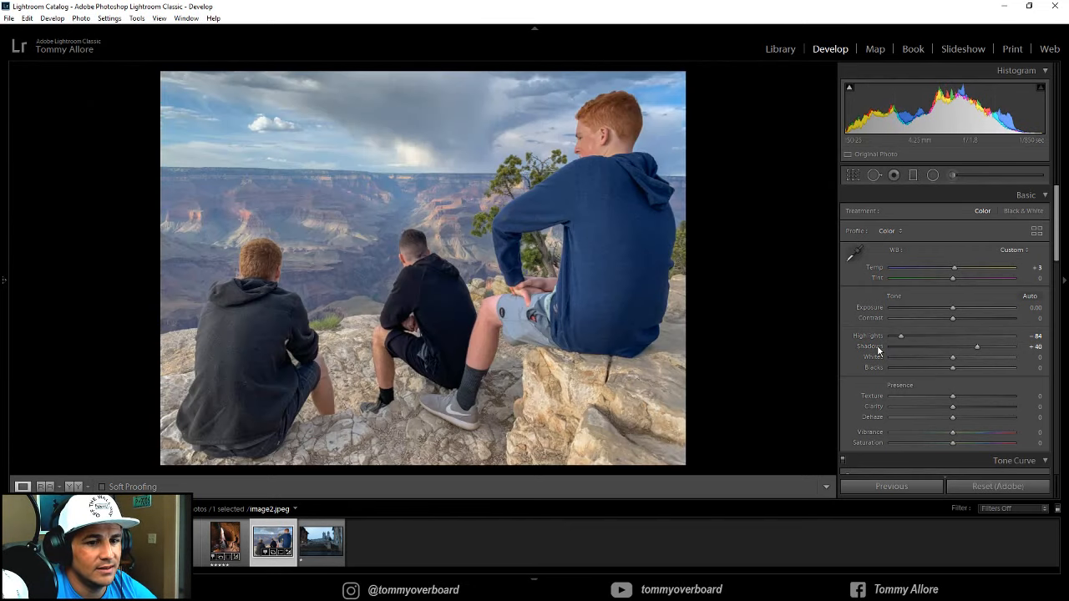
Refine the canyon photo's tones to Shadows +48, Highlights −74 and Whites +15
{"action": "left_click", "coordinate": [877, 348]}
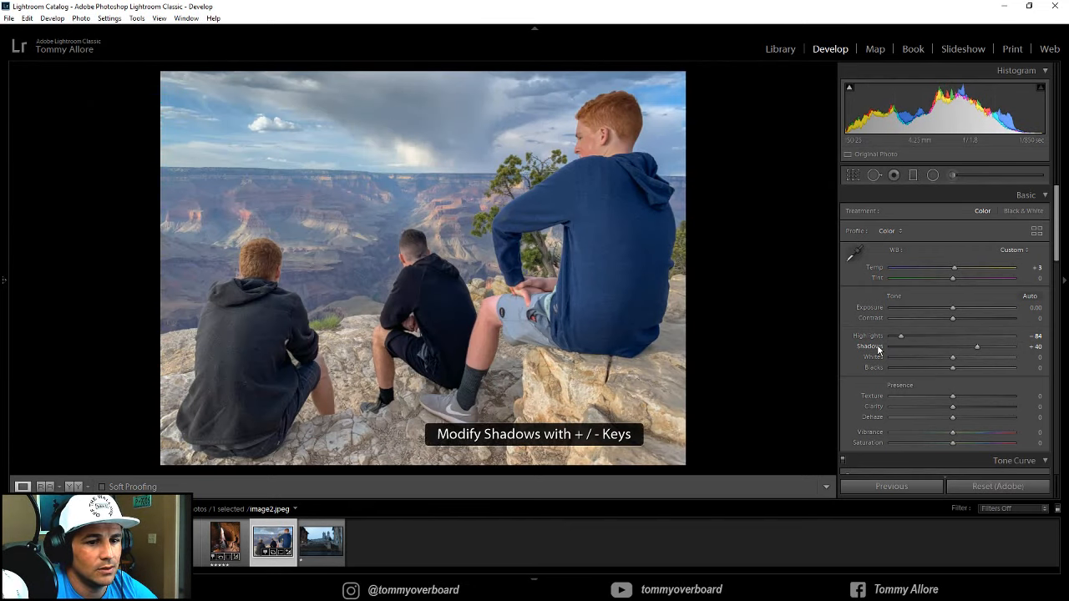
{"action": "key", "text": "plus"}
{"action": "double_click", "coordinate": [875, 338]}
{"action": "left_click_drag", "start_coordinate": [948, 336], "coordinate": [963, 361]}
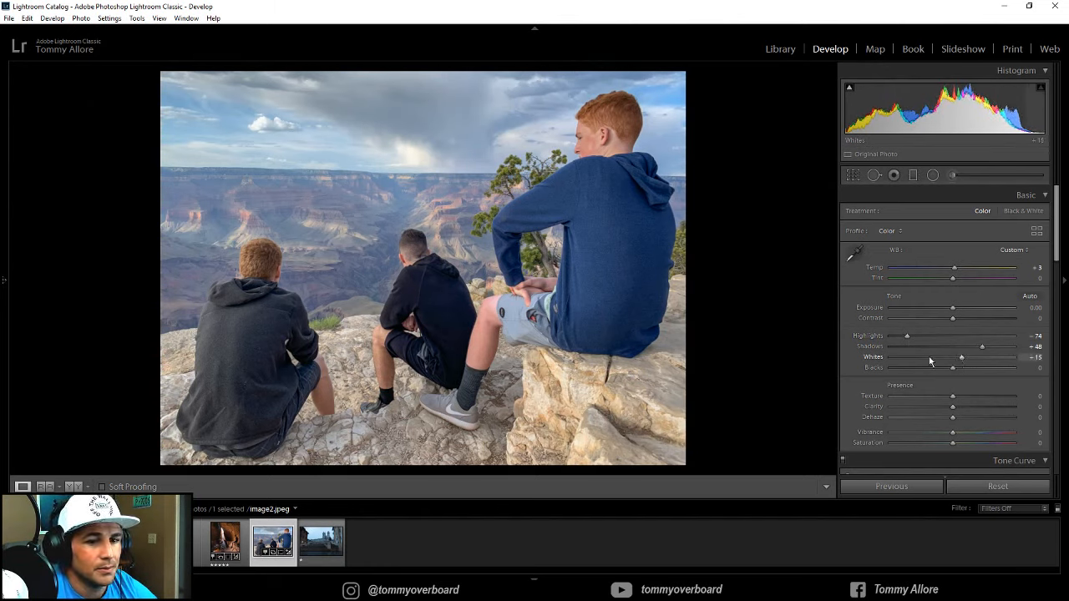
Set Whites to its automatic value of +20, and bring Blacks to −14
{"action": "double_click", "coordinate": [877, 358], "text": "shift"}
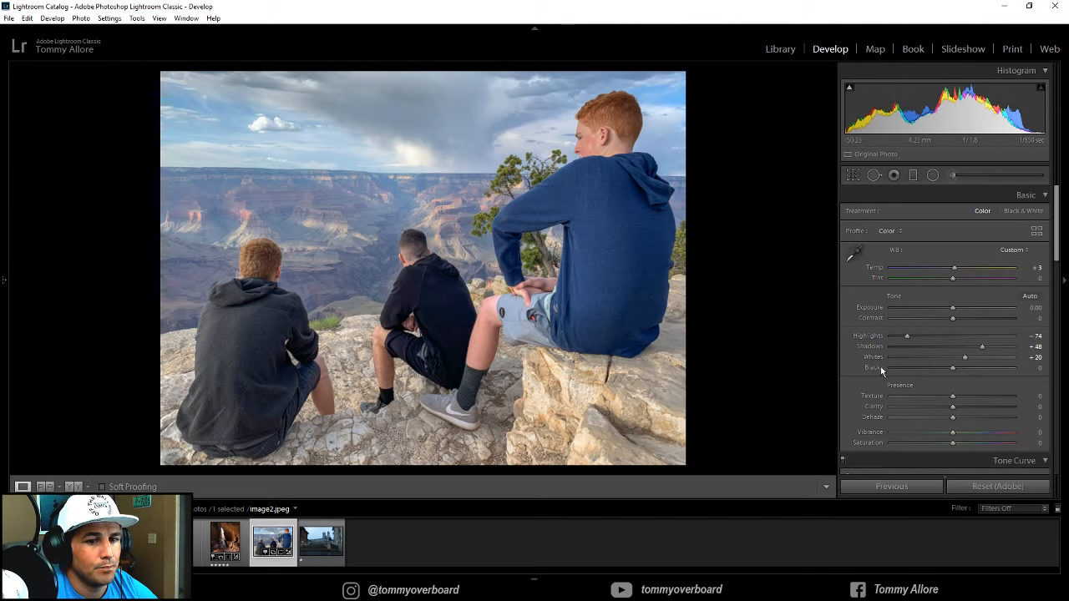
{"action": "double_click", "coordinate": [879, 368], "text": "shift"}
{"action": "left_click_drag", "start_coordinate": [950, 371], "coordinate": [945, 372]}
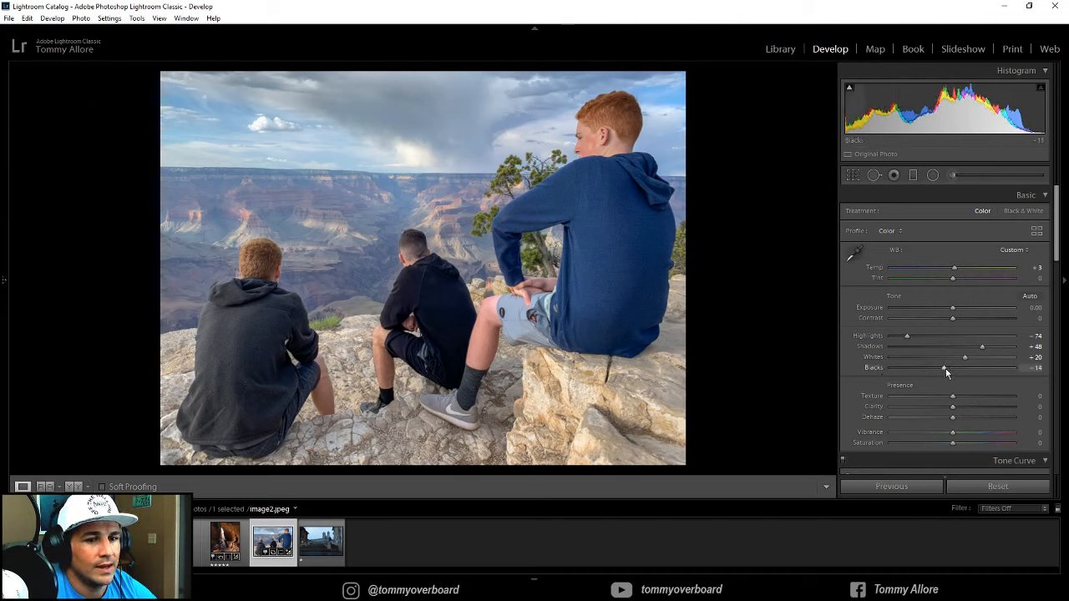
Set the canyon photo's Dehaze to +13 and Clarity to +9
{"action": "scroll", "coordinate": [848, 390], "scroll_direction": "down", "scroll_amount": 2}
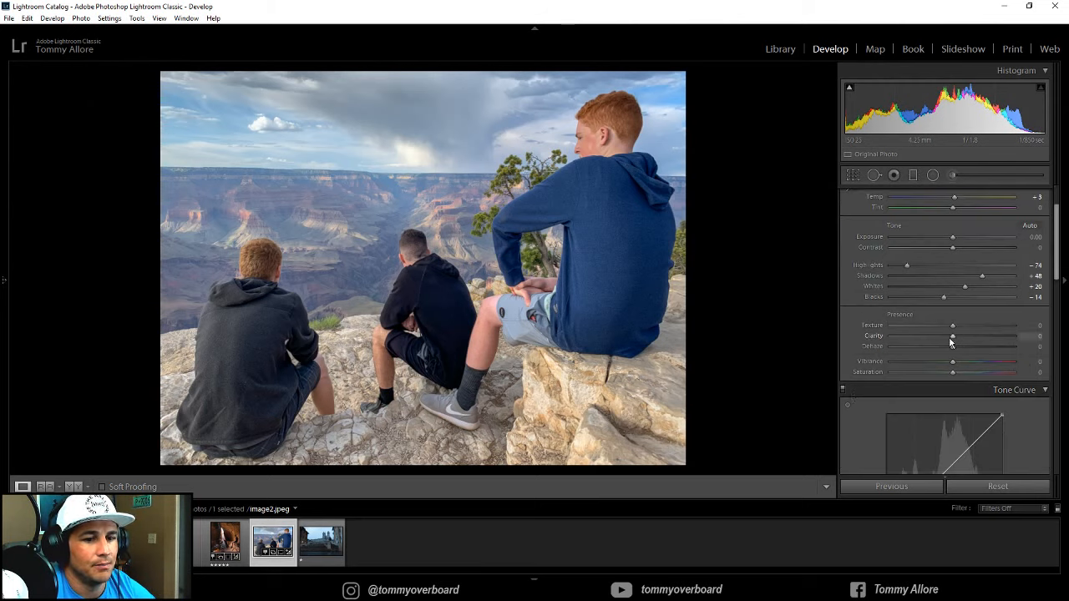
{"action": "left_click_drag", "start_coordinate": [954, 347], "coordinate": [964, 347]}
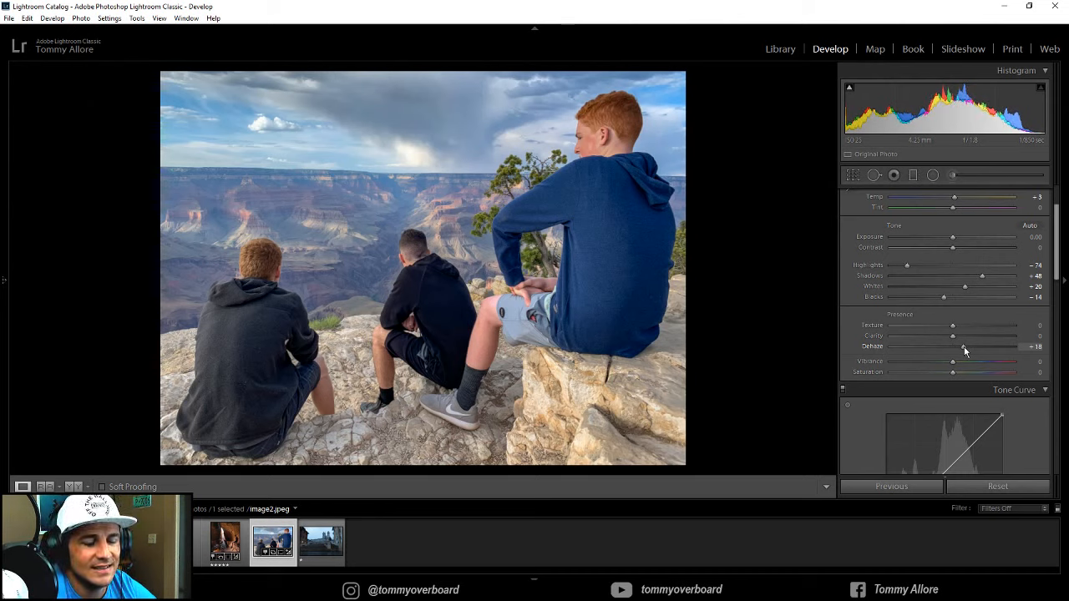
{"action": "left_click_drag", "start_coordinate": [964, 347], "coordinate": [962, 350]}
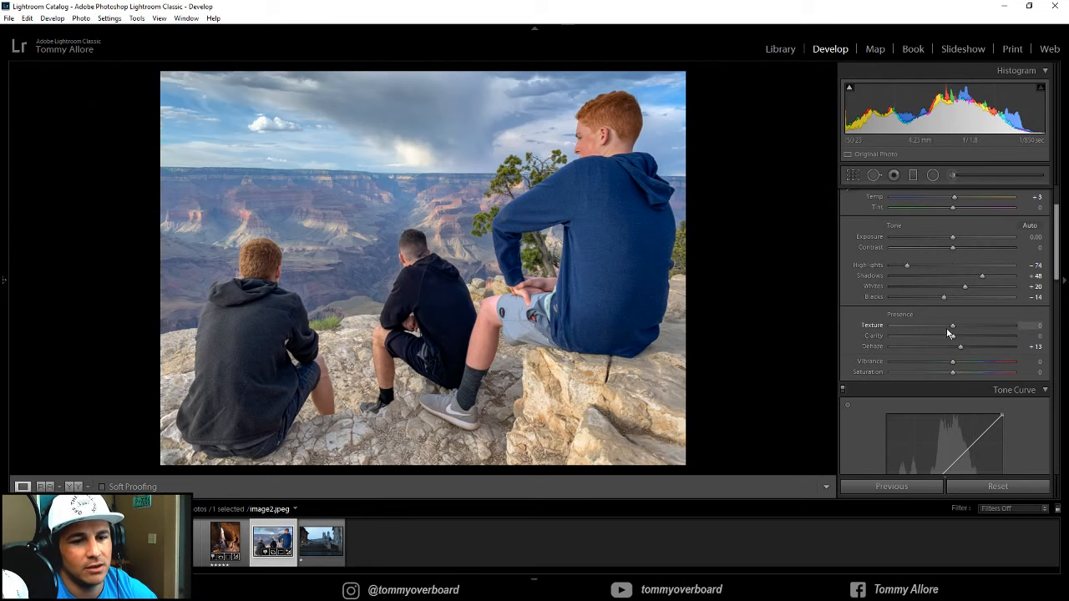
{"action": "left_click_drag", "start_coordinate": [953, 336], "coordinate": [959, 336]}
Compare the canyon photo's before and after versions, and set Vibrance to +17 and Saturation to −6
{"action": "key", "text": "backslash"}
{"action": "key", "text": "backslash"}
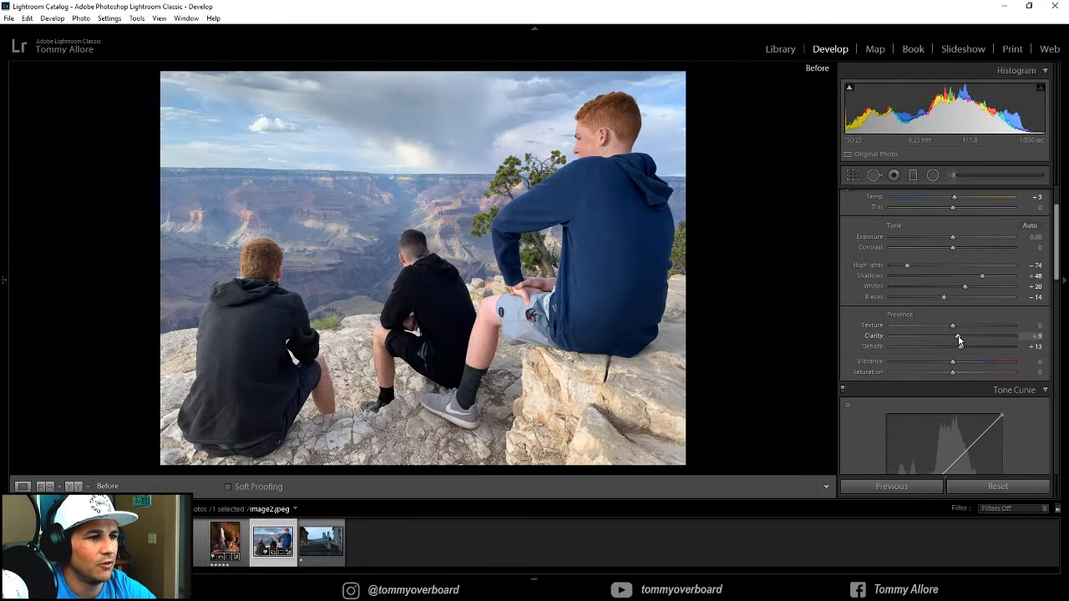
{"action": "key", "text": "backslash"}
{"action": "key", "text": "backslash"}
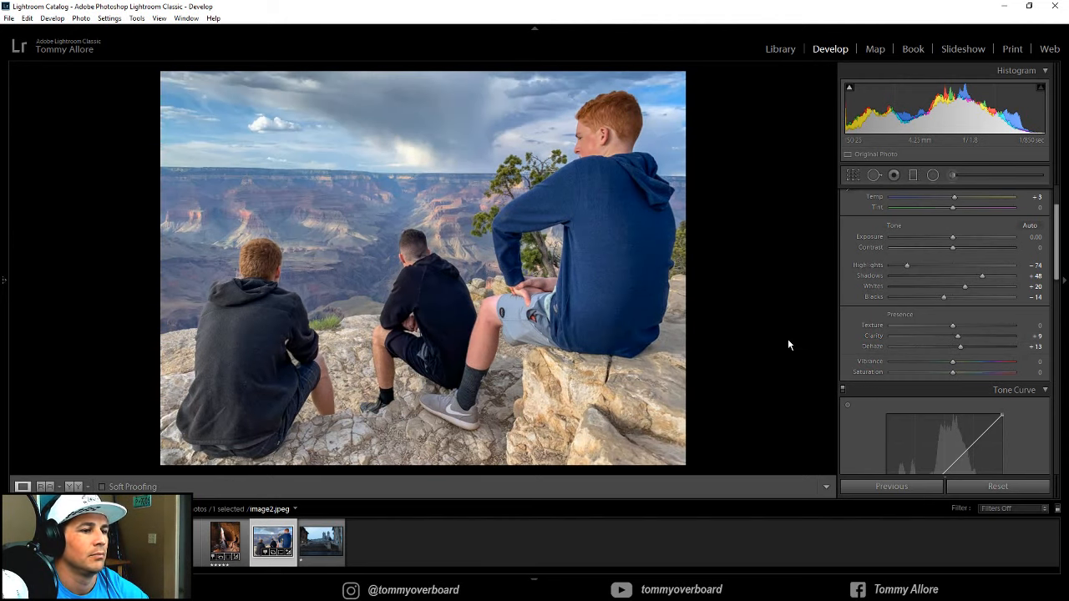
{"action": "key", "text": "backslash"}
{"action": "key", "text": "backslash"}
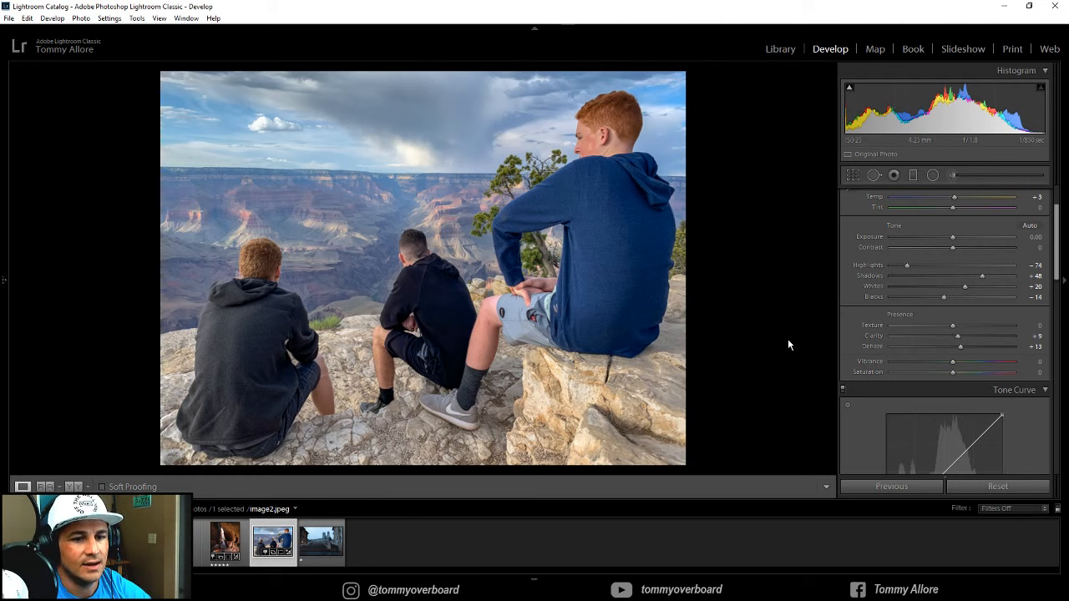
{"action": "mouse_move", "coordinate": [959, 364]}
{"action": "left_mouse_down"}
{"action": "mouse_move", "coordinate": [974, 366]}
{"action": "mouse_move", "coordinate": [949, 376]}
{"action": "left_mouse_up"}
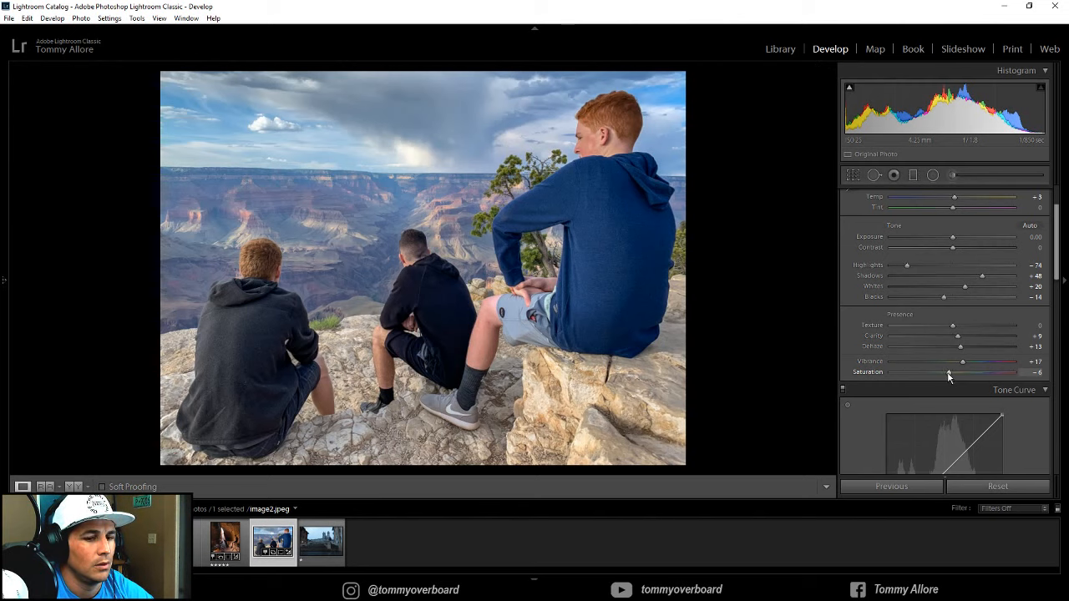
Try the Medium and Strong Contrast point curves, choose Medium Contrast, and slightly raise the curve's upper point
{"action": "scroll", "coordinate": [934, 392], "scroll_direction": "down", "scroll_amount": 2}
{"action": "scroll", "coordinate": [934, 393], "scroll_direction": "down", "scroll_amount": 2}
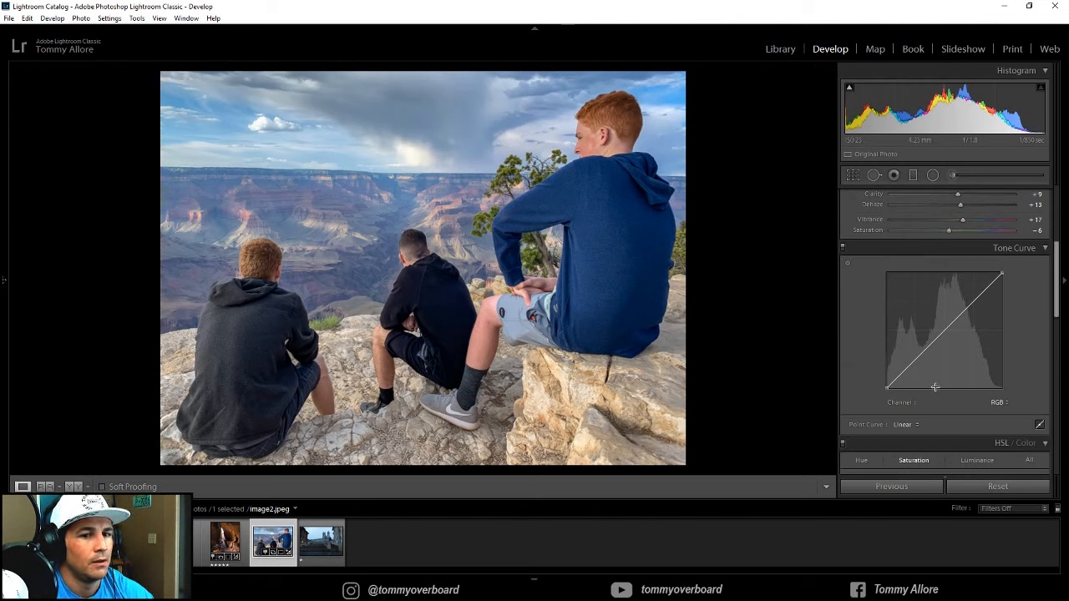
{"action": "left_click", "coordinate": [907, 425]}
{"action": "left_click", "coordinate": [957, 451]}
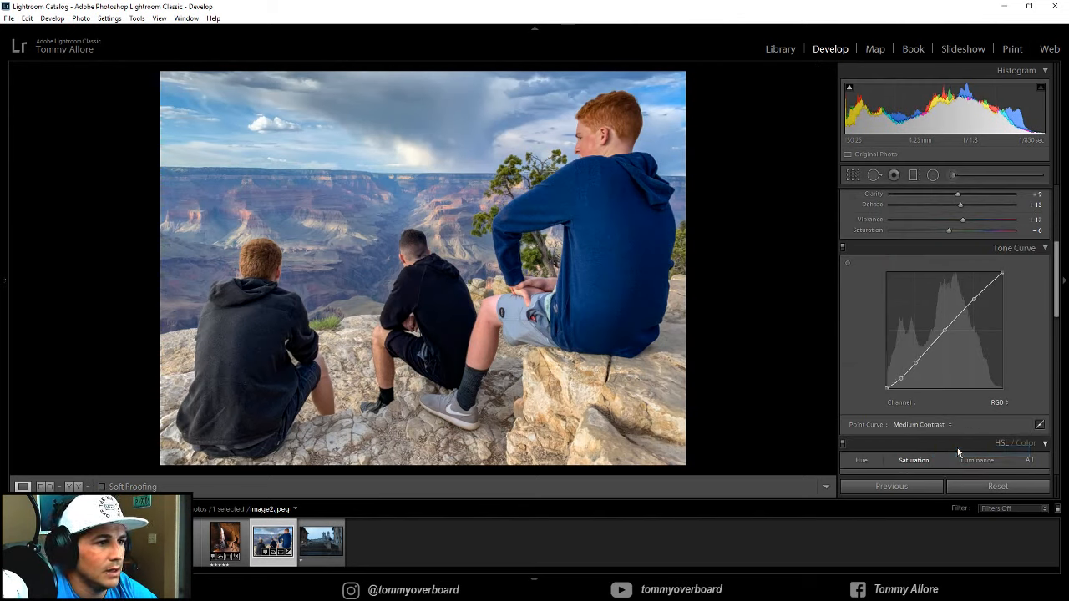
{"action": "left_click", "coordinate": [919, 424]}
{"action": "left_click", "coordinate": [958, 461]}
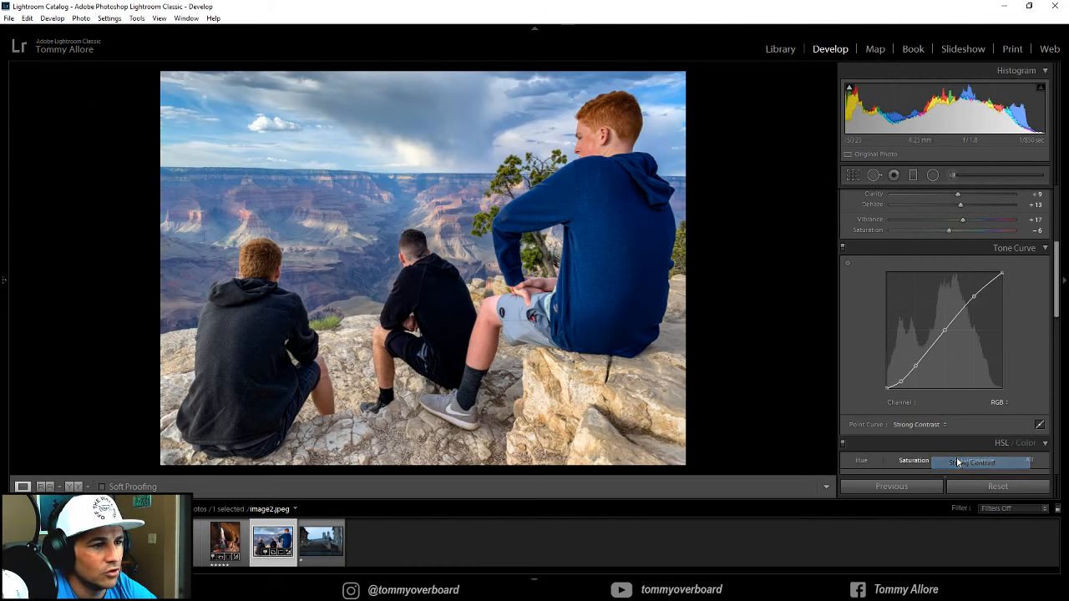
{"action": "left_click", "coordinate": [937, 425]}
{"action": "left_click", "coordinate": [951, 452]}
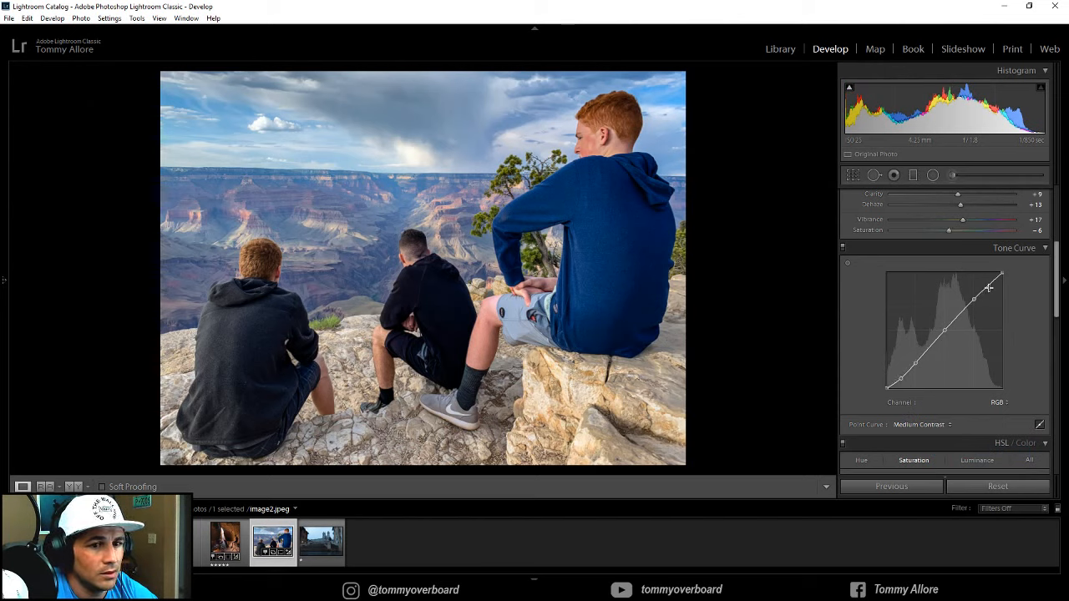
{"action": "left_click_drag", "start_coordinate": [974, 297], "coordinate": [975, 298]}
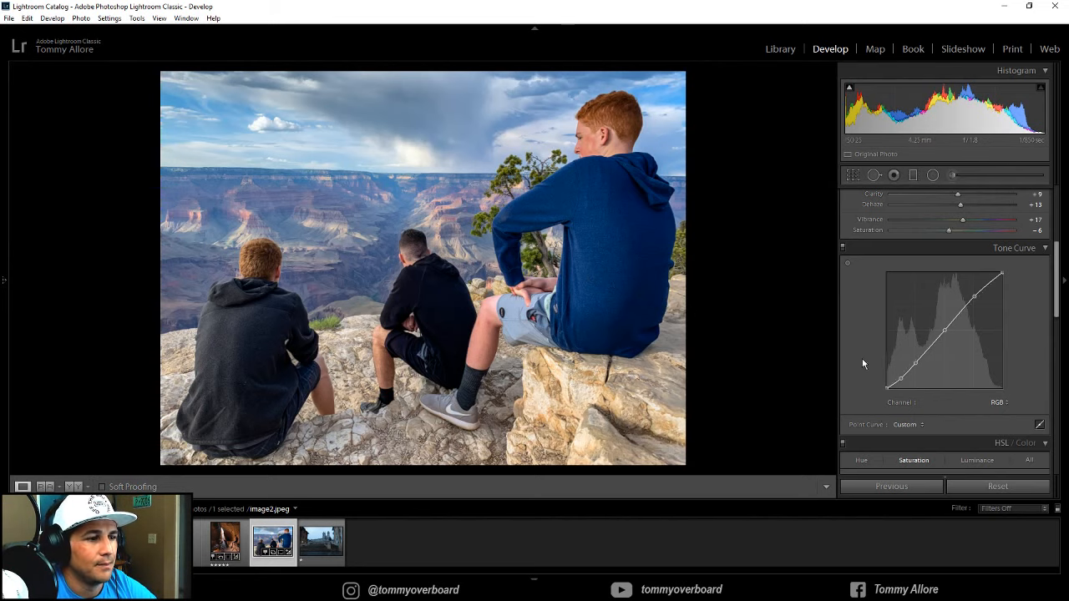
Compare the canyon photo's before and after versions to check the tone curve edit
{"action": "key", "text": "backslash"}
{"action": "key", "text": "backslash"}
{"action": "key", "text": "backslash"}
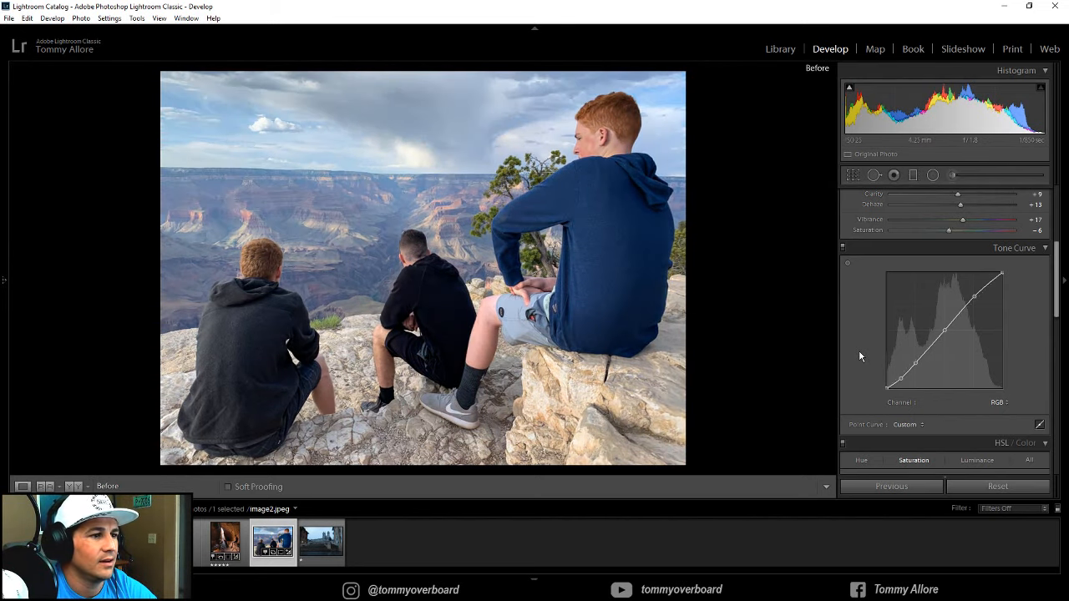
{"action": "key", "text": "backslash"}
{"action": "key", "text": "backslash"}
{"action": "key", "text": "backslash"}
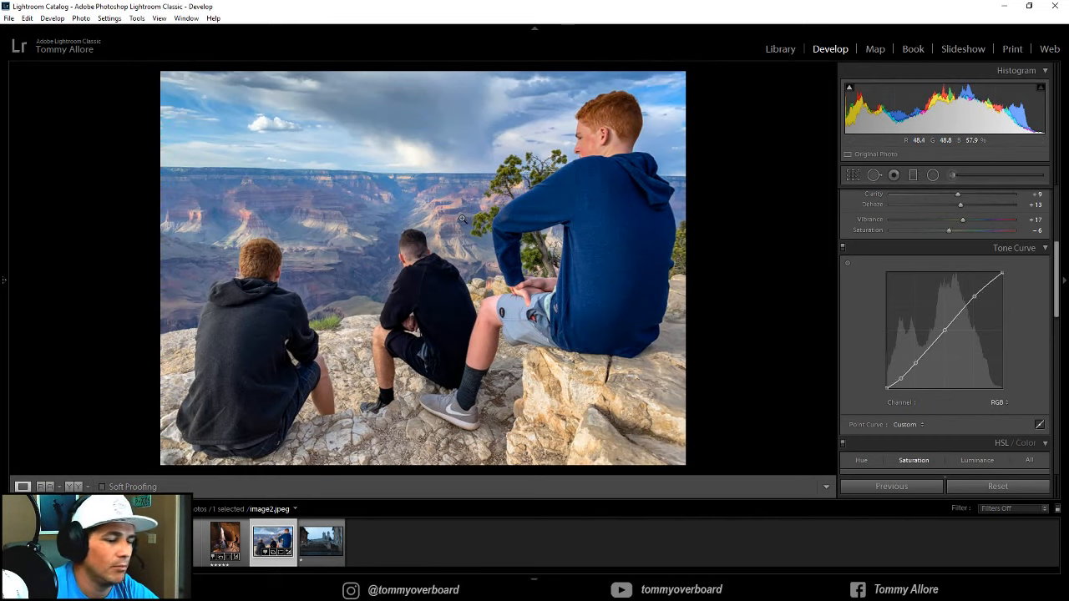
Try adjusting the Blue saturation in the canyon photo's HSL settings
{"action": "scroll", "coordinate": [869, 339], "scroll_direction": "down", "scroll_amount": 2}
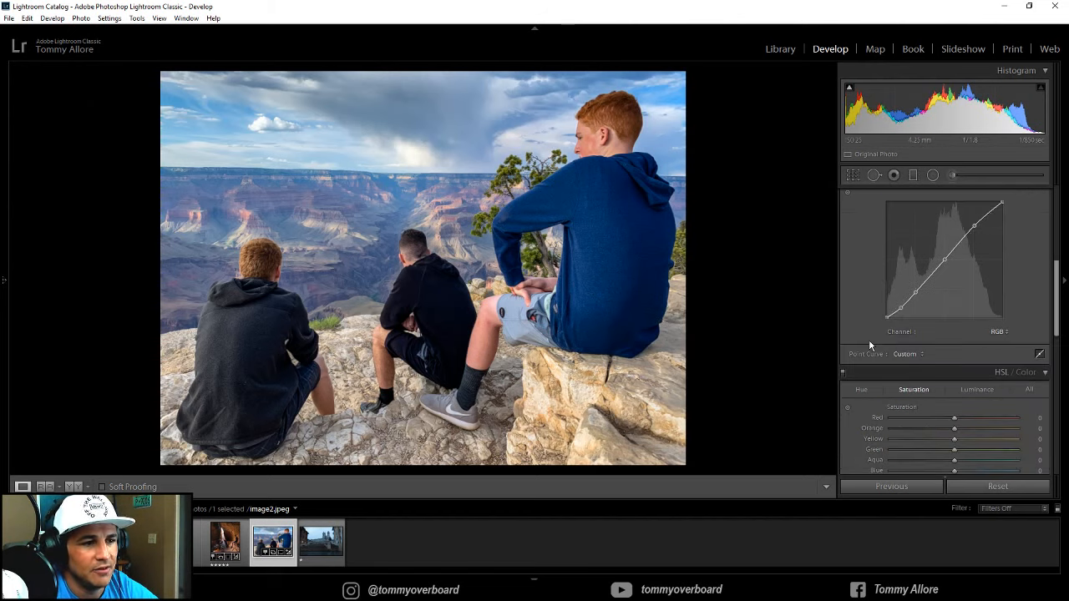
{"action": "scroll", "coordinate": [868, 345], "scroll_direction": "down", "scroll_amount": 2}
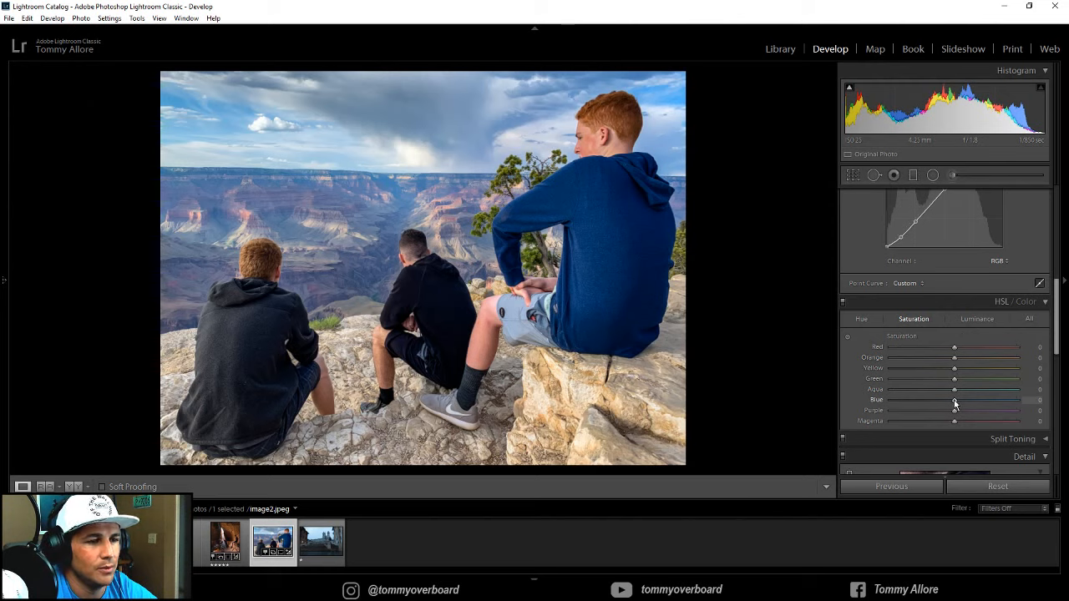
{"action": "mouse_move", "coordinate": [956, 404]}
{"action": "left_mouse_down"}
{"action": "mouse_move", "coordinate": [879, 424]}
{"action": "mouse_move", "coordinate": [953, 409]}
{"action": "left_mouse_up"}
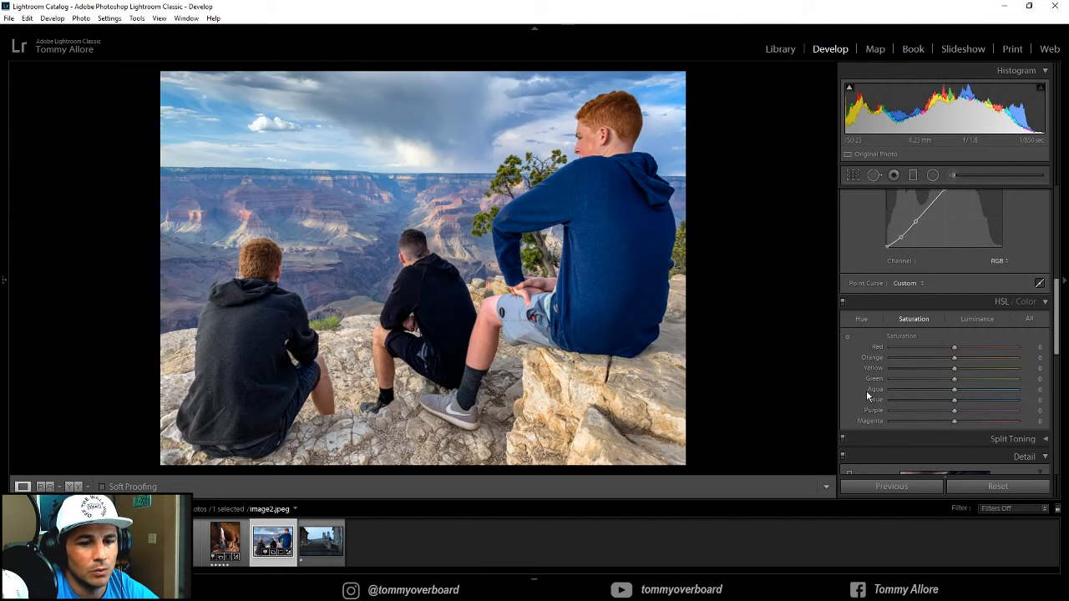
Sharpen the canyon photo with Amount 70 and Masking 79
{"action": "scroll", "coordinate": [869, 396], "scroll_direction": "down", "scroll_amount": 5}
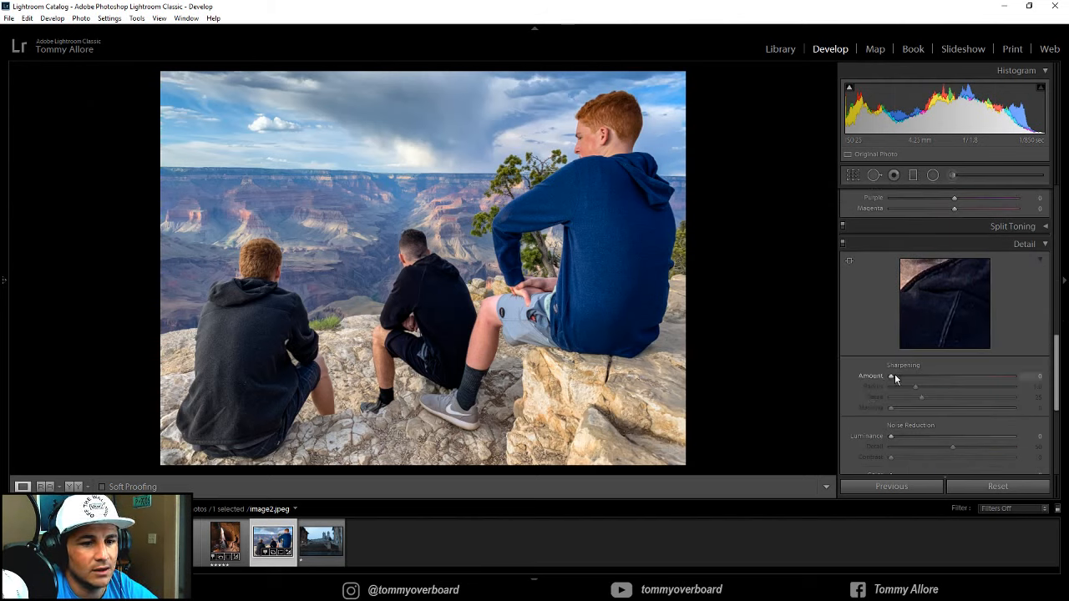
{"action": "left_click_drag", "start_coordinate": [894, 379], "coordinate": [909, 380]}
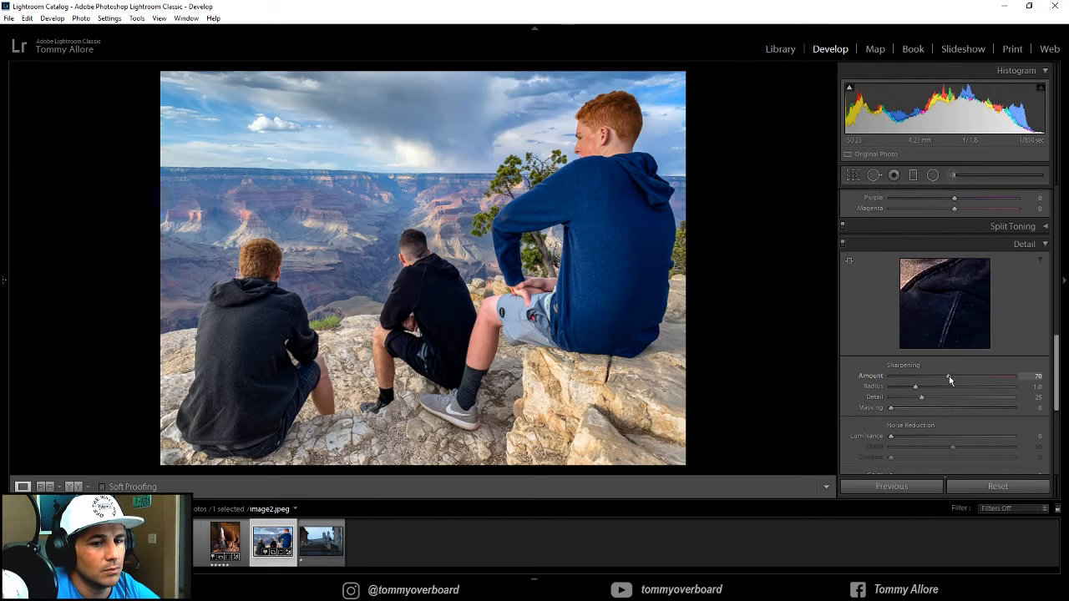
{"action": "left_click_drag", "start_coordinate": [892, 408], "coordinate": [988, 410]}
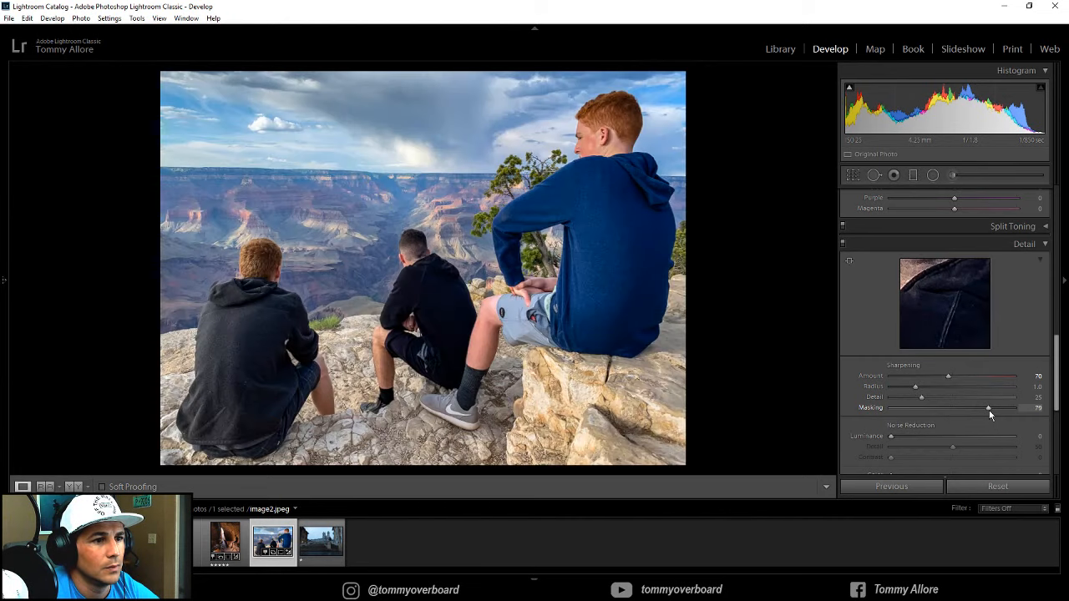
Compare the sharpened canyon photo with its before version
{"action": "key", "text": "backslash"}
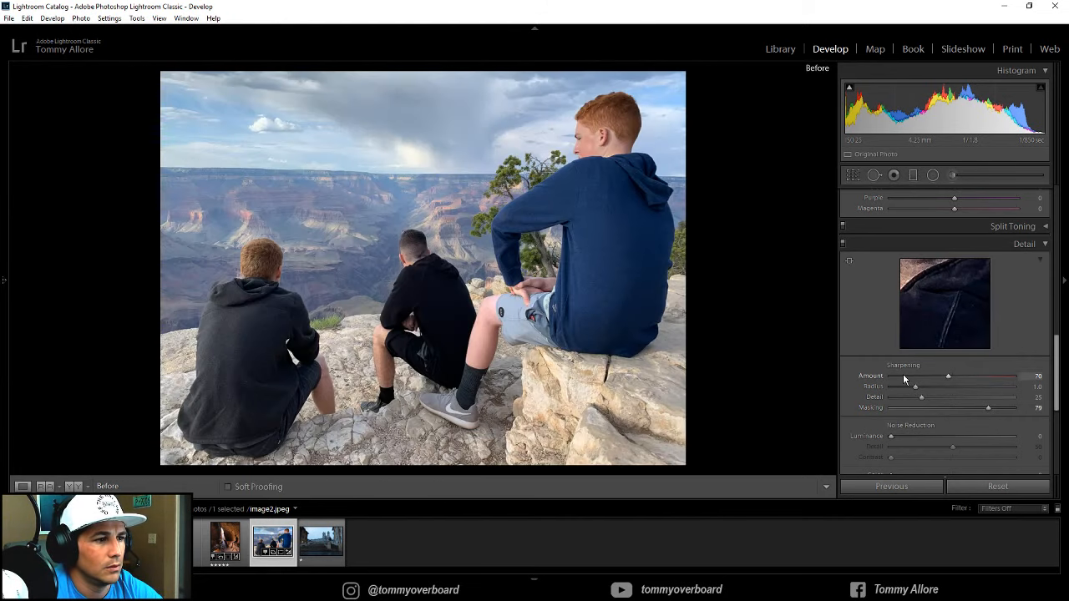
{"action": "key", "text": "backslash"}
{"action": "key", "text": "backslash"}
{"action": "key", "text": "backslash"}
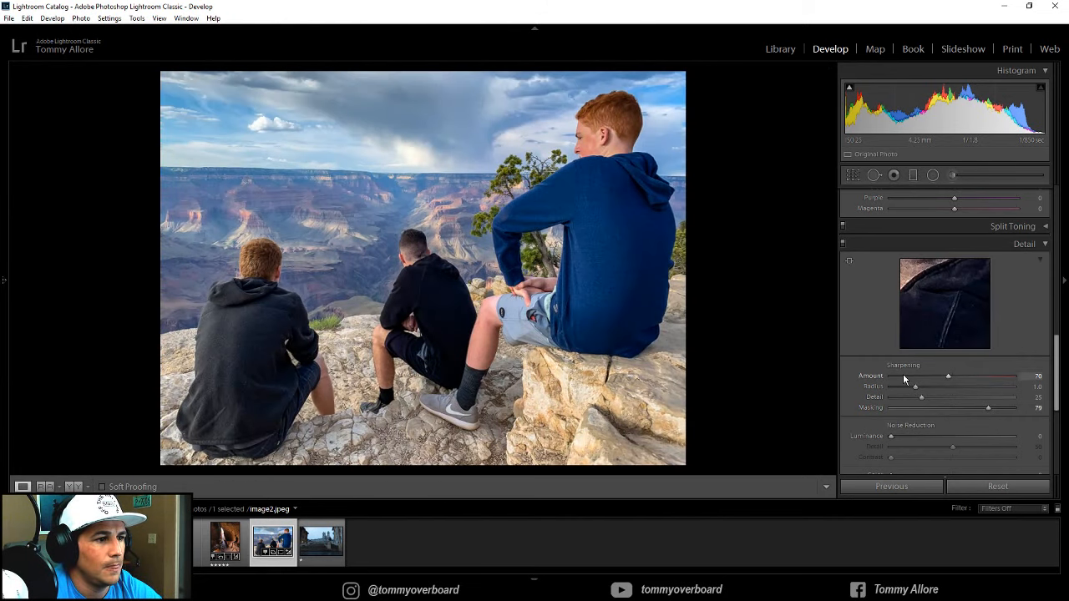
Paint the distant canyon rim with an adjustment brush using Temp 6, Saturation -13, Size 10.7 and Feather 86
{"action": "left_click", "coordinate": [952, 175]}
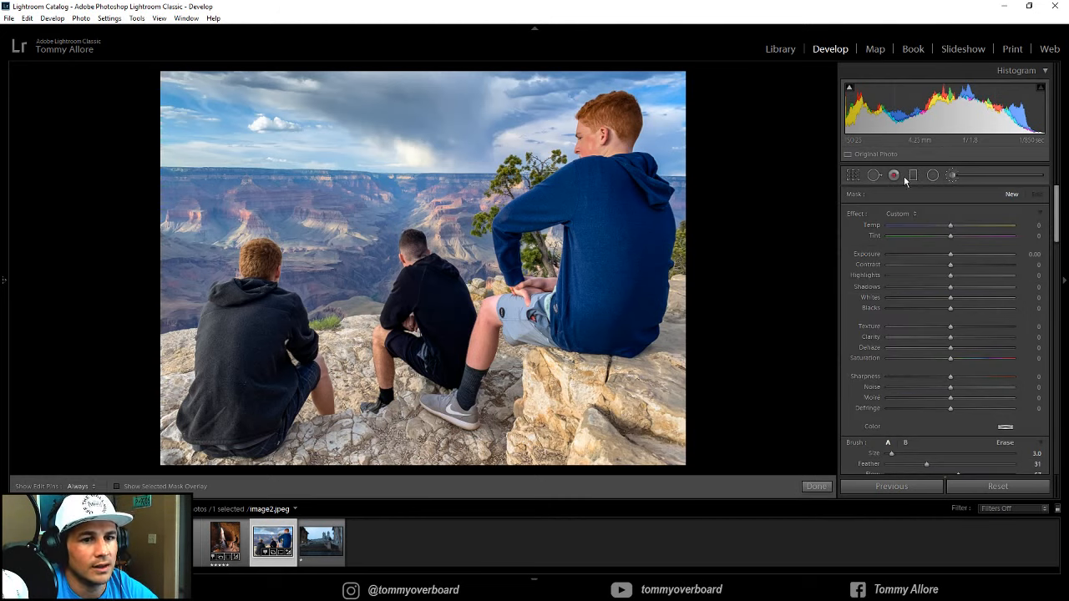
{"action": "left_click_drag", "start_coordinate": [926, 464], "coordinate": [996, 468]}
{"action": "left_click_drag", "start_coordinate": [892, 455], "coordinate": [901, 455]}
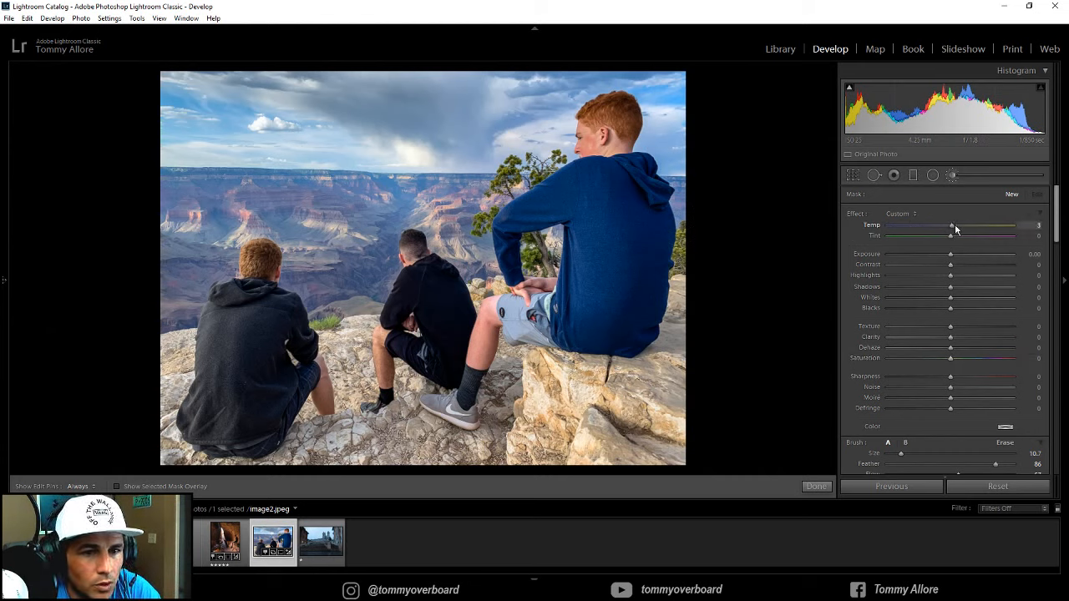
{"action": "left_click_drag", "start_coordinate": [950, 359], "coordinate": [945, 362]}
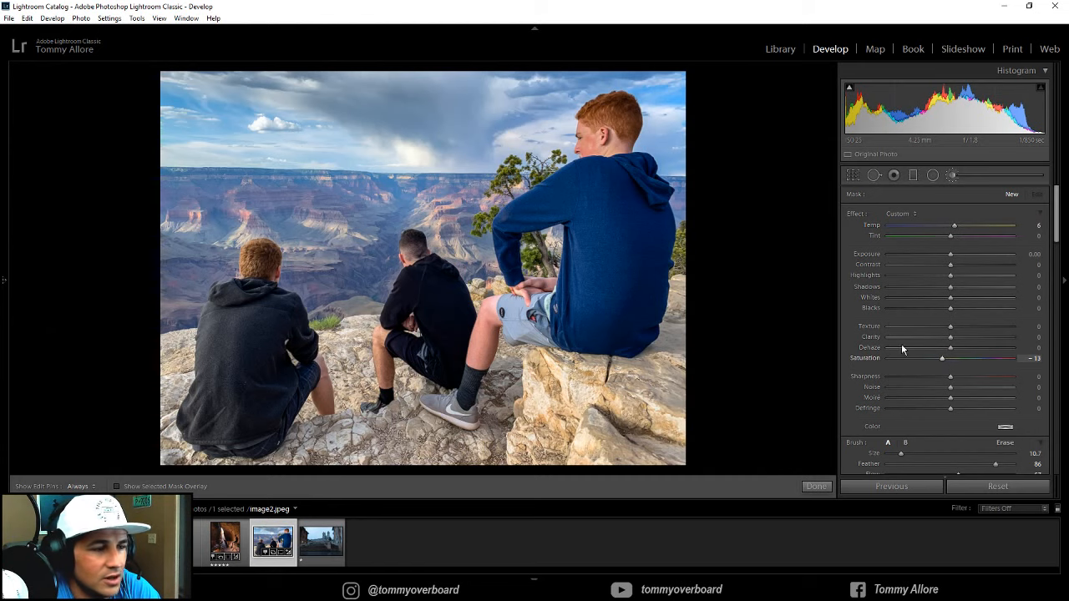
{"action": "mouse_move", "coordinate": [222, 193]}
{"action": "left_mouse_down"}
{"action": "mouse_move", "coordinate": [191, 187]}
{"action": "mouse_move", "coordinate": [422, 187]}
{"action": "mouse_move", "coordinate": [179, 182]}
{"action": "mouse_move", "coordinate": [308, 195]}
{"action": "mouse_move", "coordinate": [483, 181]}
{"action": "mouse_move", "coordinate": [176, 190]}
{"action": "left_mouse_up"}
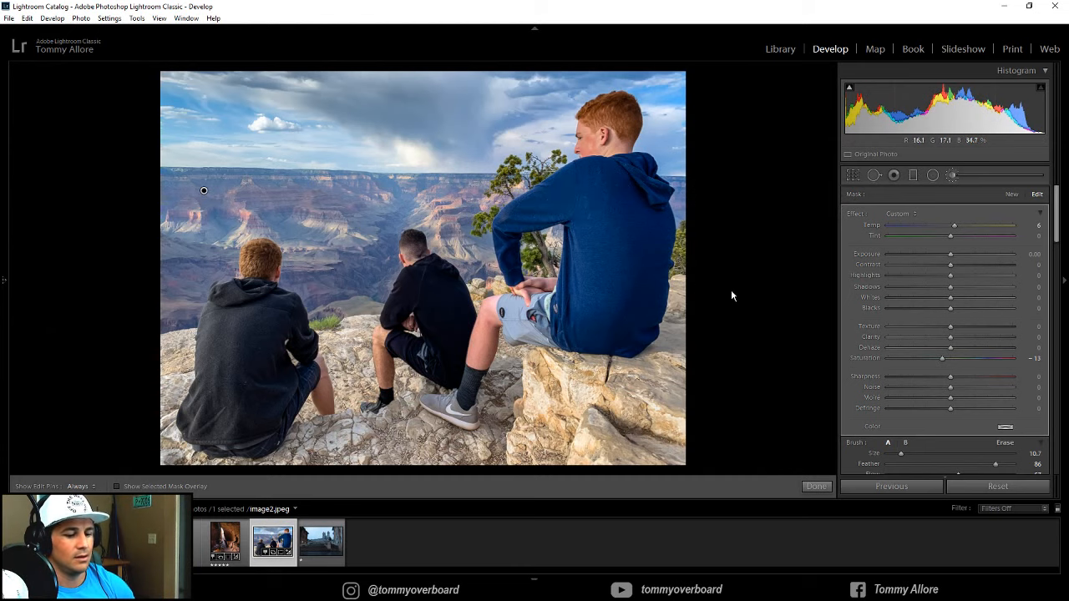
{"action": "scroll", "coordinate": [857, 460], "scroll_direction": "down", "scroll_amount": 2}
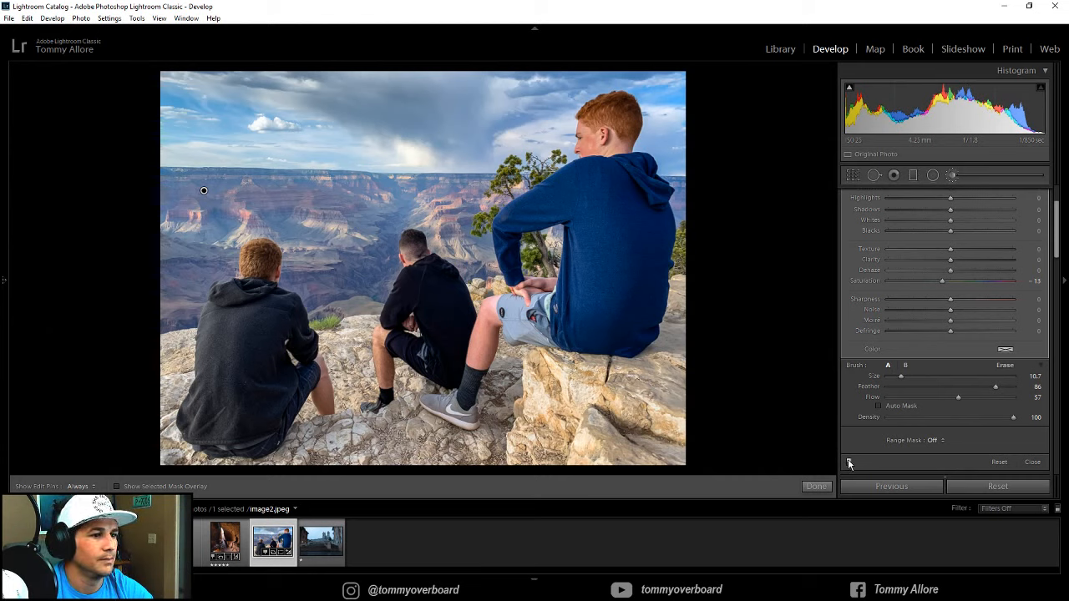
{"action": "left_click", "coordinate": [817, 486]}
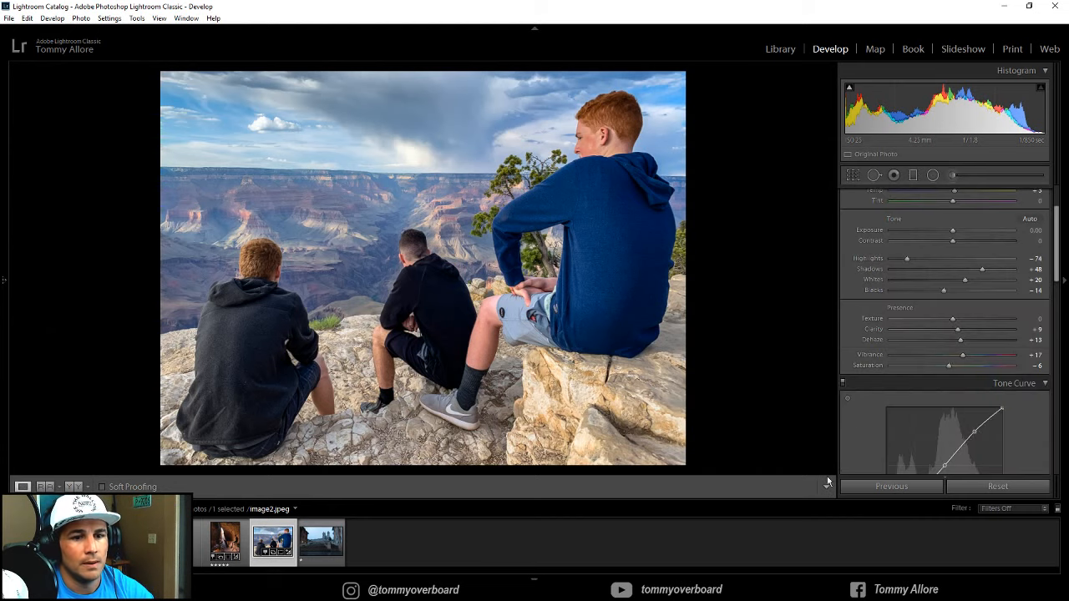
Add a graduated filter over the sky down to the horizon with Clarity 7 and Temp and Saturation reset to 0
{"action": "scroll", "coordinate": [868, 363], "scroll_direction": "down", "scroll_amount": 15}
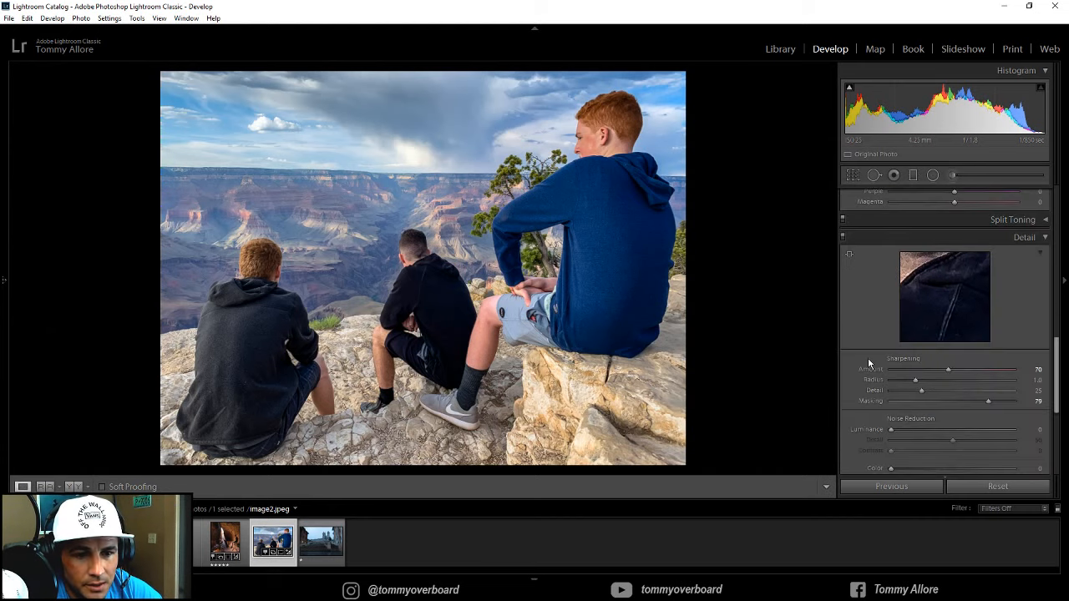
{"action": "scroll", "coordinate": [869, 362], "scroll_direction": "up", "scroll_amount": 5}
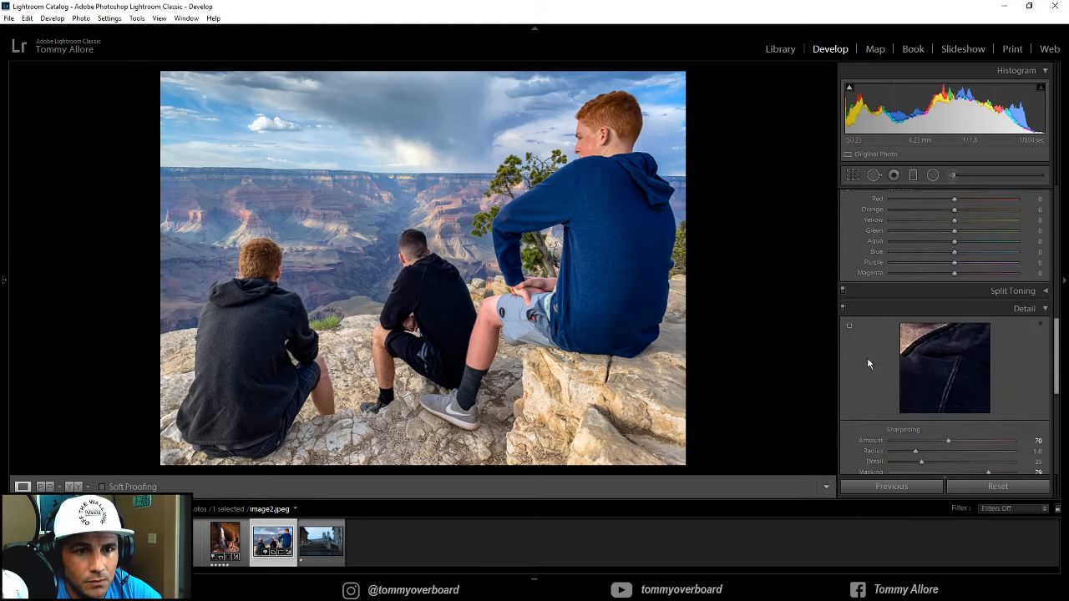
{"action": "left_click", "coordinate": [914, 176]}
{"action": "left_click_drag", "start_coordinate": [420, 65], "coordinate": [456, 192]}
{"action": "left_click_drag", "start_coordinate": [950, 337], "coordinate": [957, 336]}
{"action": "double_click", "coordinate": [942, 360]}
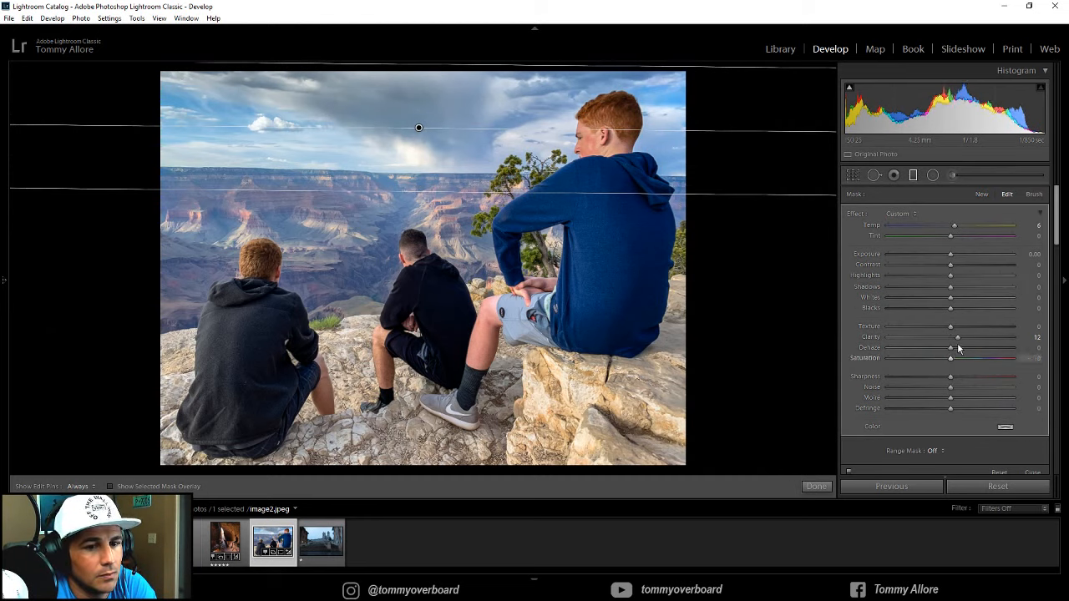
{"action": "double_click", "coordinate": [954, 226]}
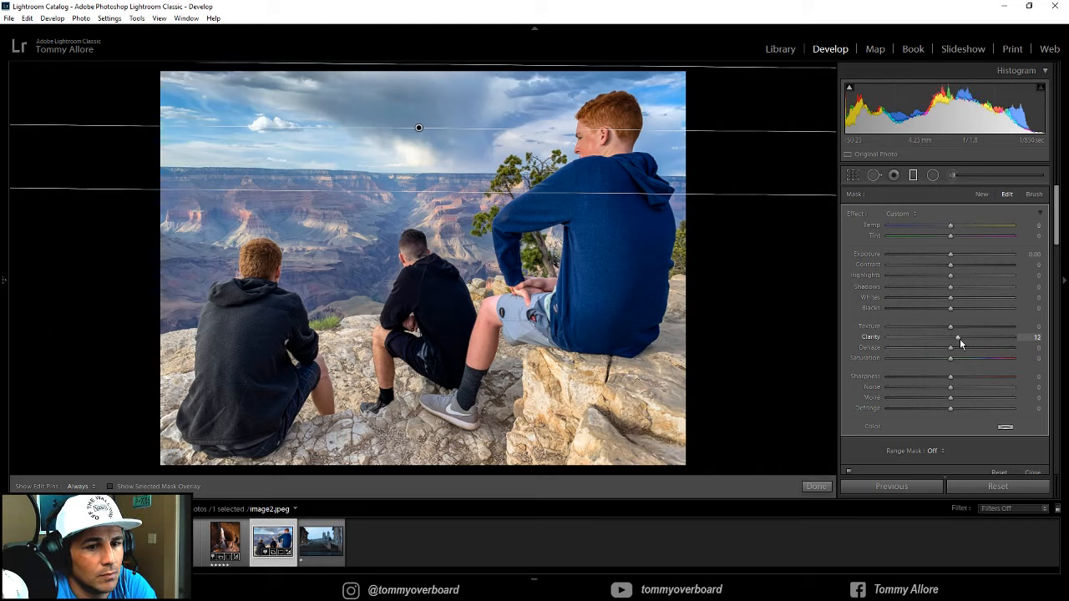
{"action": "left_click_drag", "start_coordinate": [959, 336], "coordinate": [957, 339]}
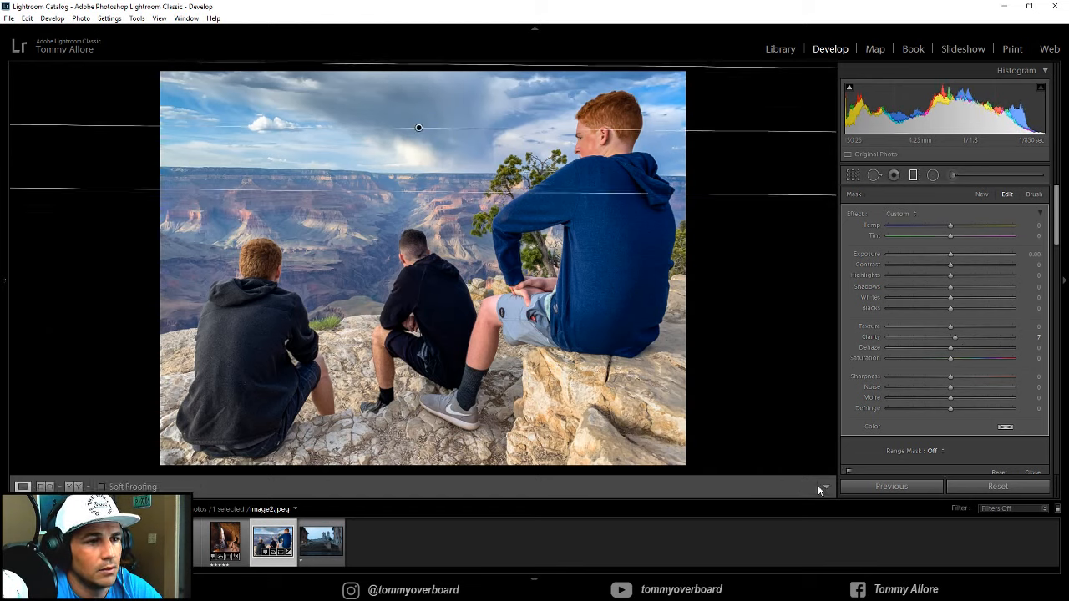
{"action": "left_click", "coordinate": [821, 489]}
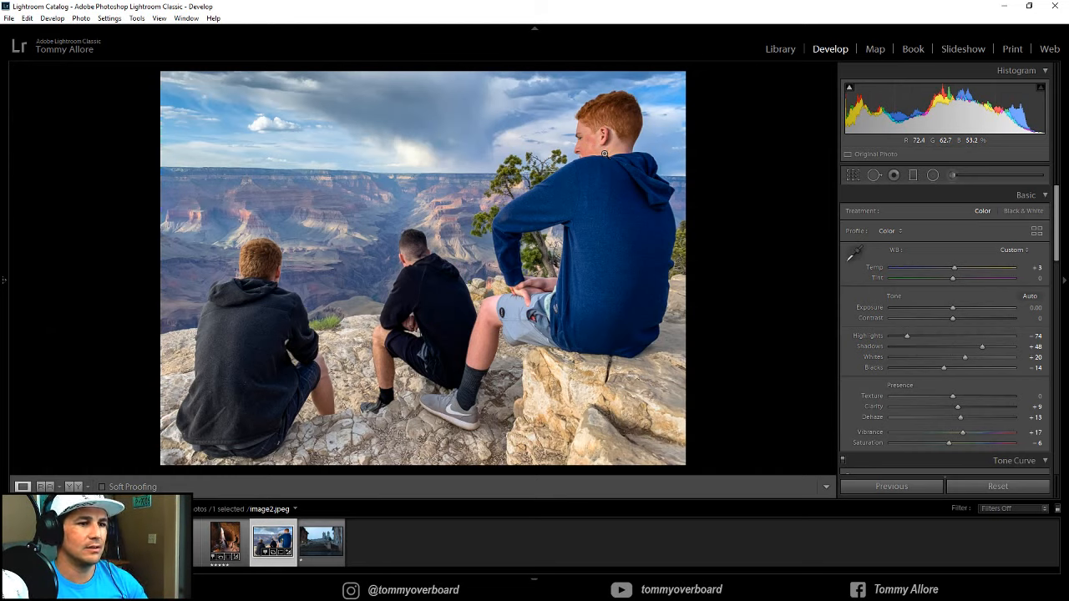
Set up a new adjustment brush for the blue-hoodie boy's face with Temp 0, Clarity -15 and Saturation -10, viewed at 1:1
{"action": "left_click", "coordinate": [953, 176]}
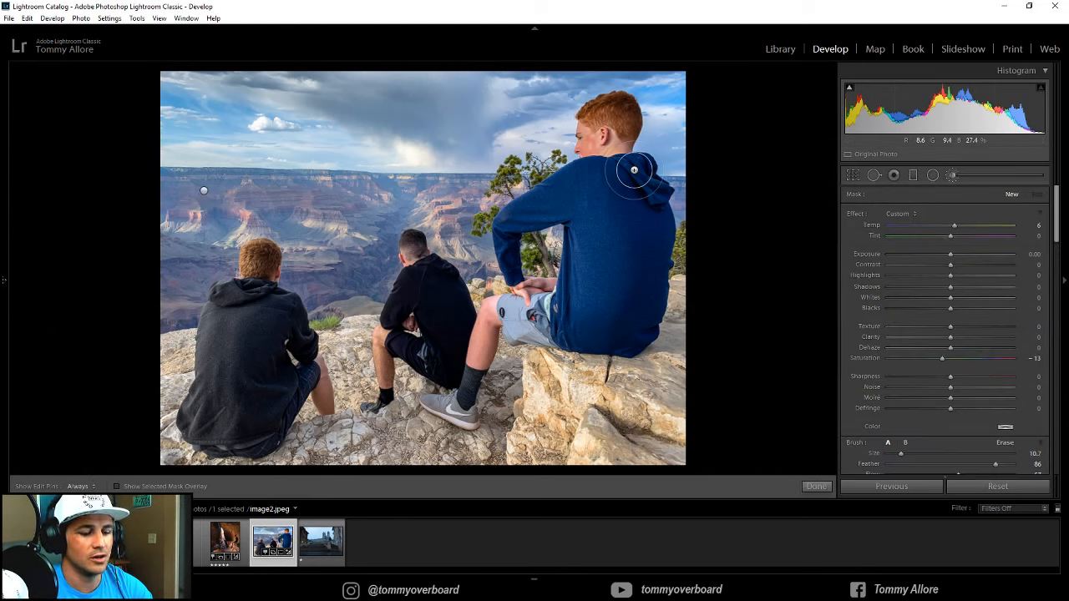
{"action": "mouse_move", "coordinate": [996, 465]}
{"action": "left_mouse_down"}
{"action": "mouse_move", "coordinate": [928, 468]}
{"action": "mouse_move", "coordinate": [892, 454]}
{"action": "left_mouse_up"}
{"action": "left_click", "coordinate": [6, 274]}
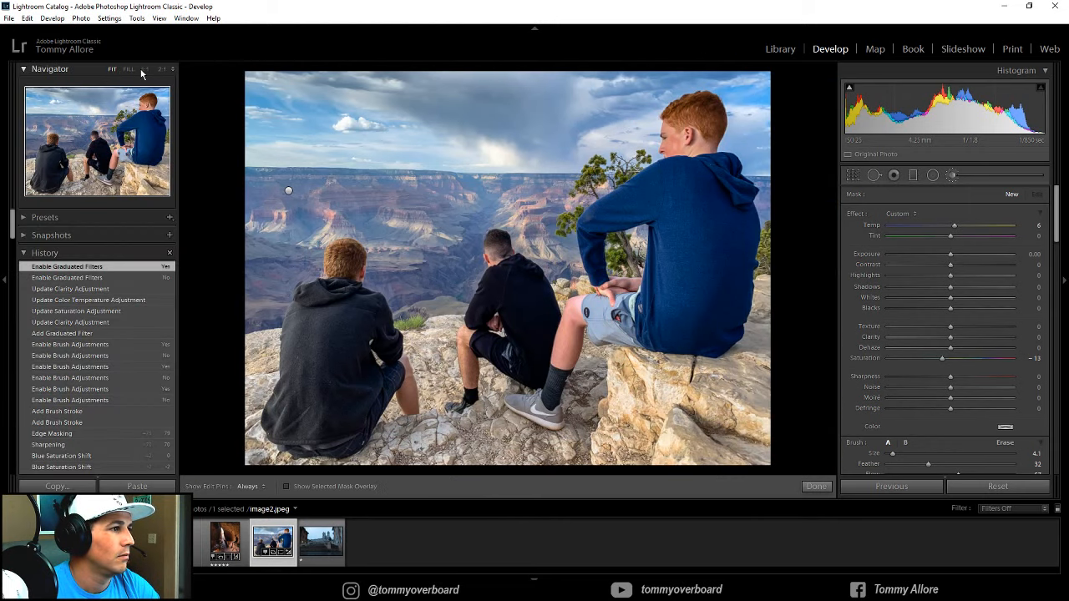
{"action": "left_click", "coordinate": [144, 68]}
{"action": "left_click_drag", "start_coordinate": [119, 130], "coordinate": [150, 109]}
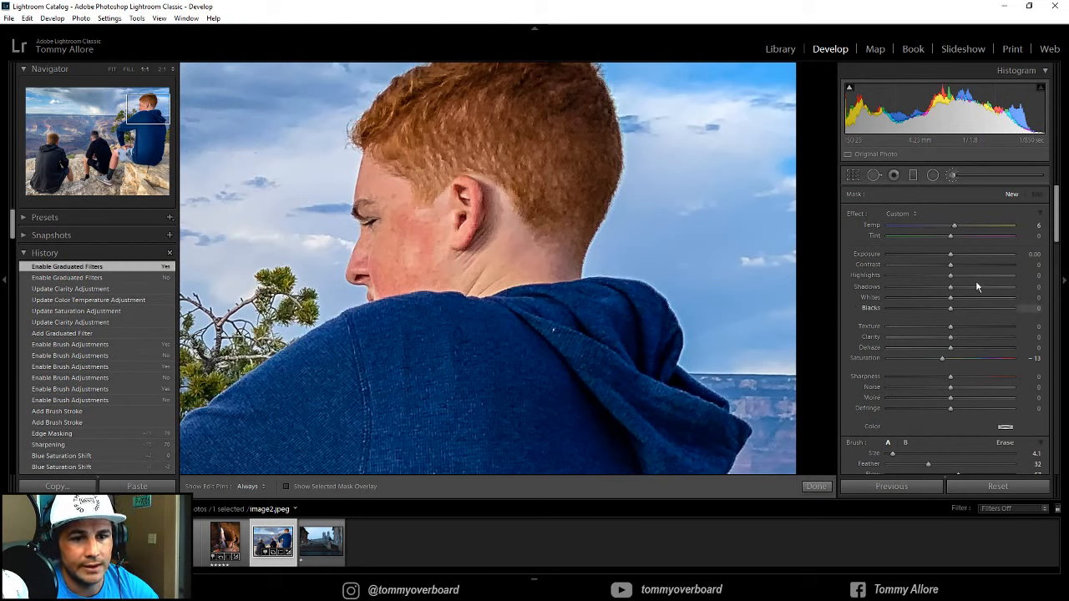
{"action": "double_click", "coordinate": [954, 226]}
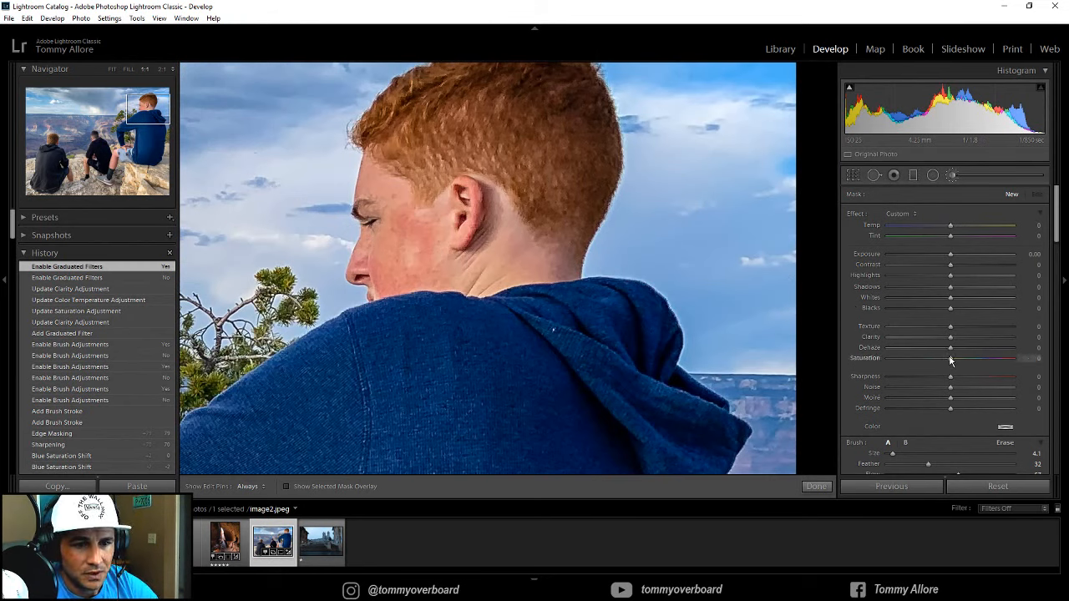
{"action": "left_click_drag", "start_coordinate": [951, 337], "coordinate": [941, 339]}
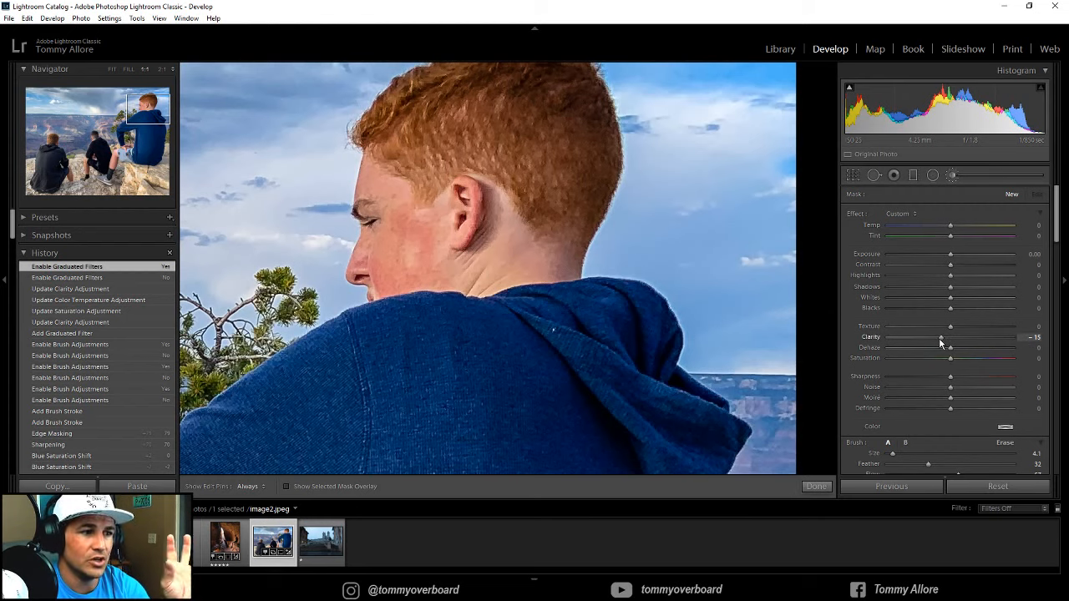
{"action": "left_click_drag", "start_coordinate": [946, 357], "coordinate": [944, 358]}
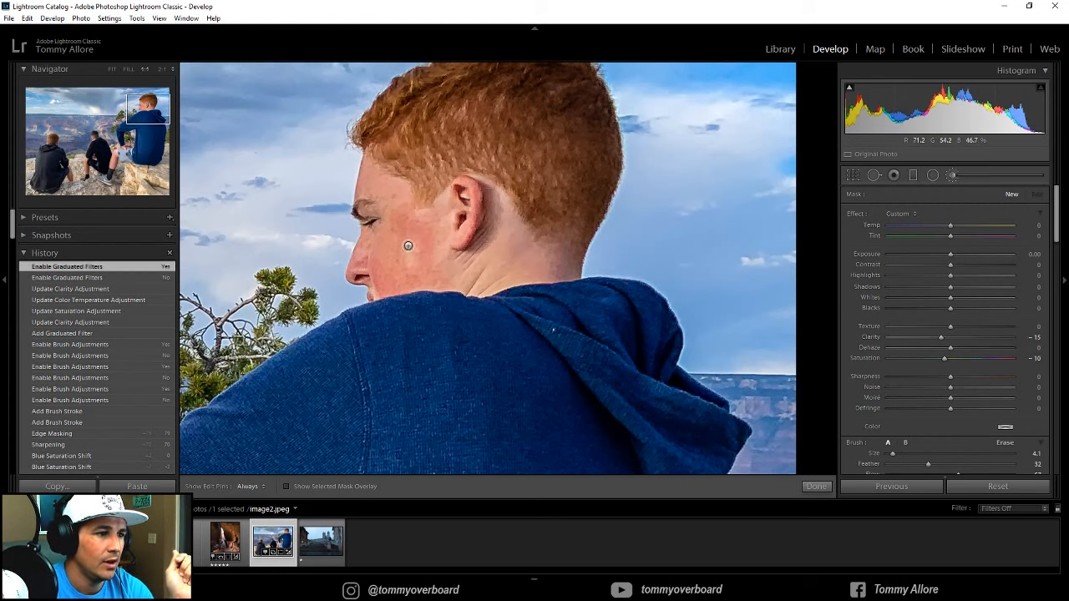
Paint over the skin of the boy's cheek, ear and temple with the brush at Size 8.0 and Feather 42
{"action": "key", "text": "bracketright"}
{"action": "key", "text": "bracketright"}
{"action": "key", "text": "bracketright"}
{"action": "key", "text": "bracketright"}
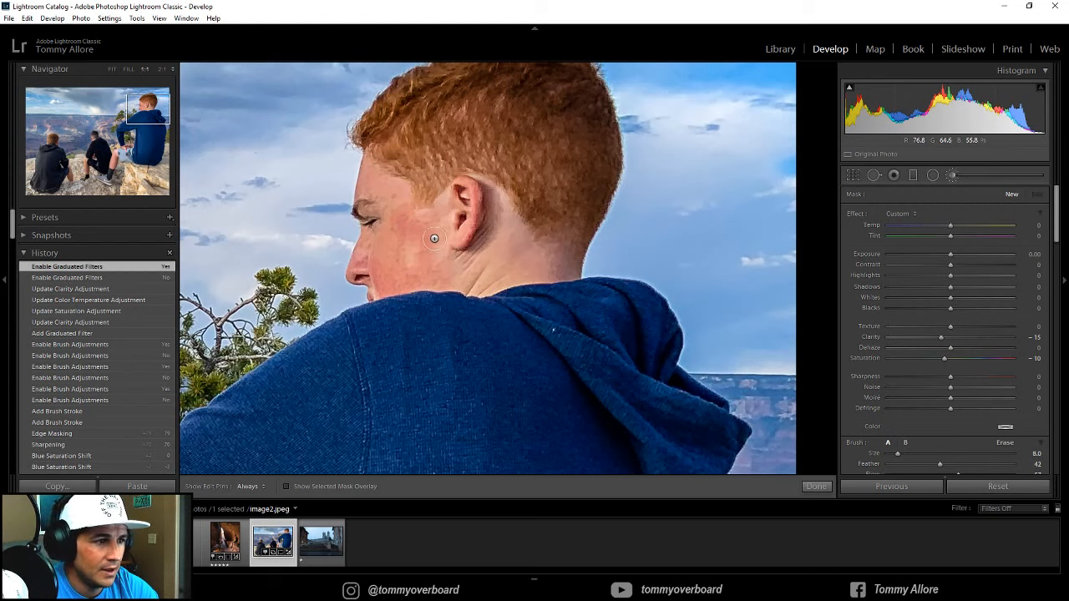
{"action": "key", "text": "h"}
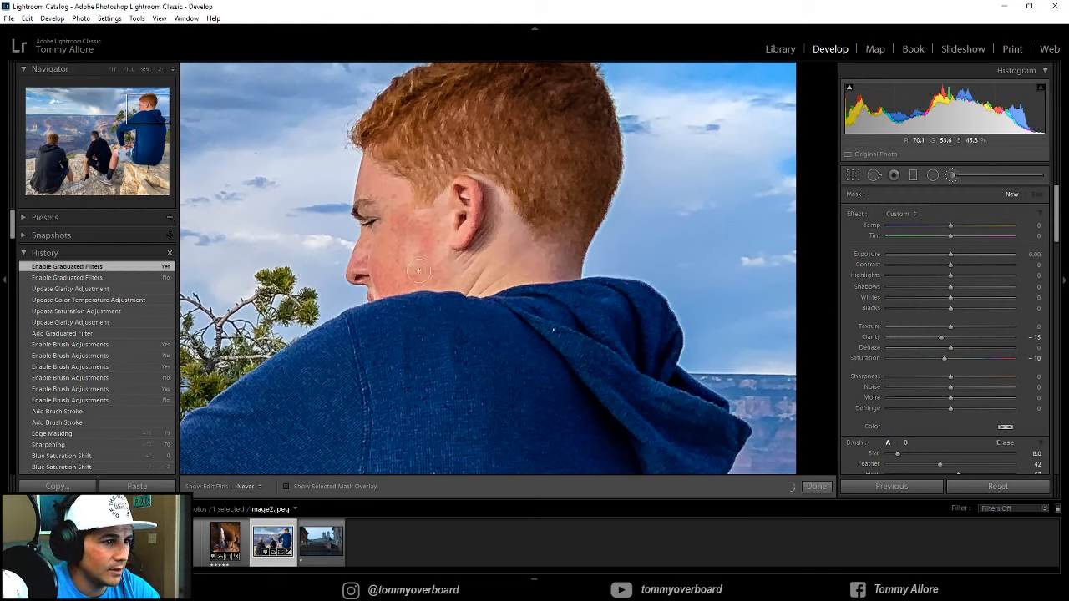
{"action": "mouse_move", "coordinate": [418, 271]}
{"action": "left_mouse_down"}
{"action": "mouse_move", "coordinate": [399, 292]}
{"action": "mouse_move", "coordinate": [399, 237]}
{"action": "mouse_move", "coordinate": [426, 242]}
{"action": "mouse_move", "coordinate": [396, 282]}
{"action": "mouse_move", "coordinate": [375, 268]}
{"action": "mouse_move", "coordinate": [429, 282]}
{"action": "mouse_move", "coordinate": [429, 256]}
{"action": "mouse_move", "coordinate": [476, 208]}
{"action": "left_mouse_up"}
{"action": "left_click_drag", "start_coordinate": [475, 207], "coordinate": [472, 185]}
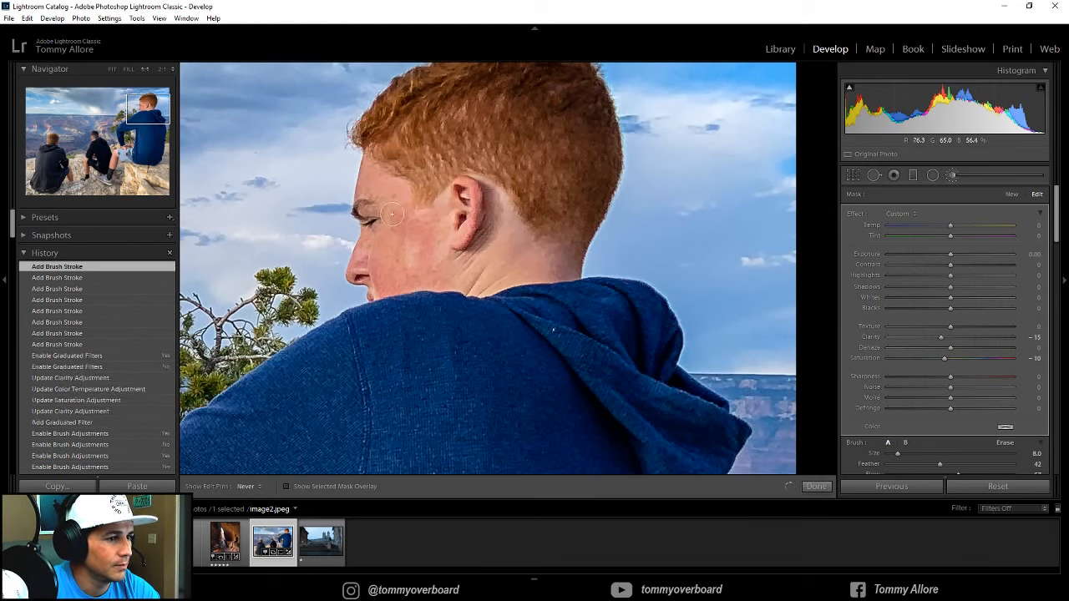
{"action": "mouse_move", "coordinate": [401, 224]}
{"action": "left_mouse_down"}
{"action": "mouse_move", "coordinate": [408, 273]}
{"action": "mouse_move", "coordinate": [440, 270]}
{"action": "left_mouse_up"}
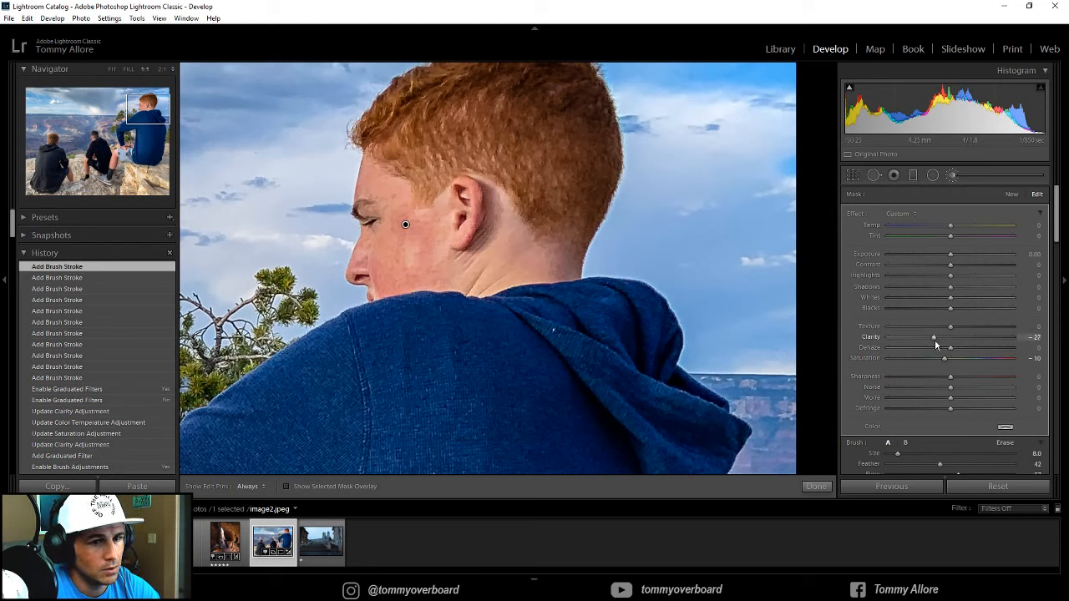
Strengthen the face brush to Clarity -27 and Saturation -18, and paint additional strokes over the lower cheek
{"action": "left_click_drag", "start_coordinate": [935, 339], "coordinate": [938, 359]}
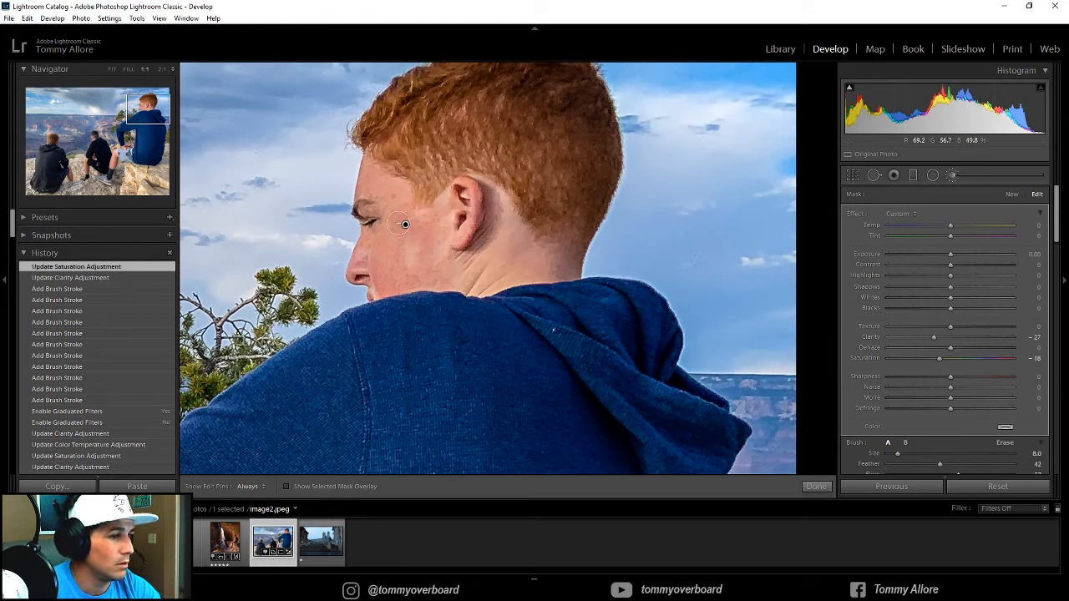
{"action": "key", "text": "h"}
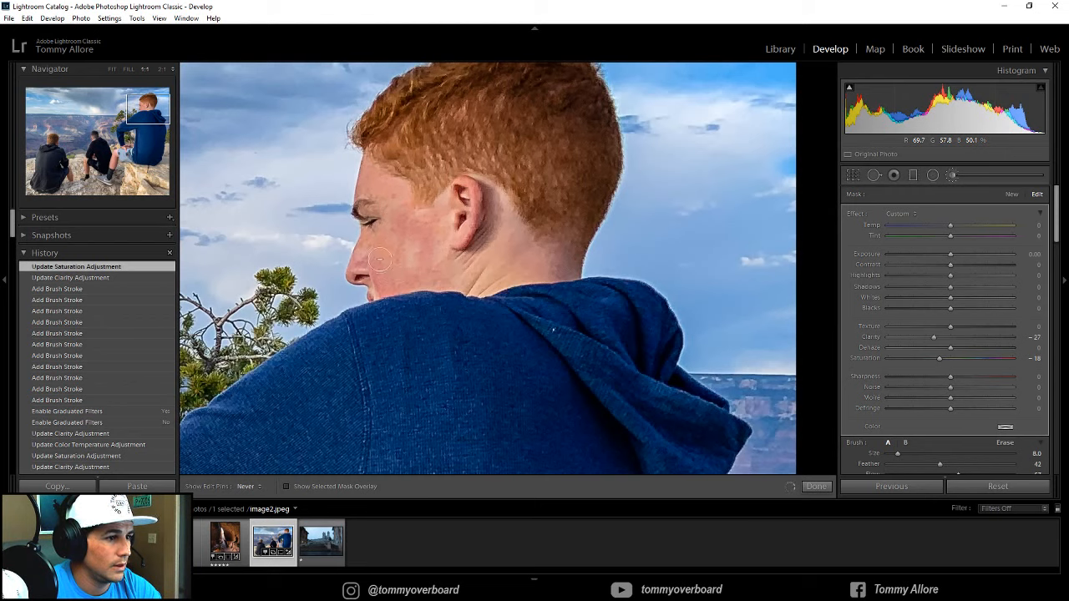
{"action": "key", "text": "h"}
{"action": "left_click_drag", "start_coordinate": [378, 259], "coordinate": [425, 271]}
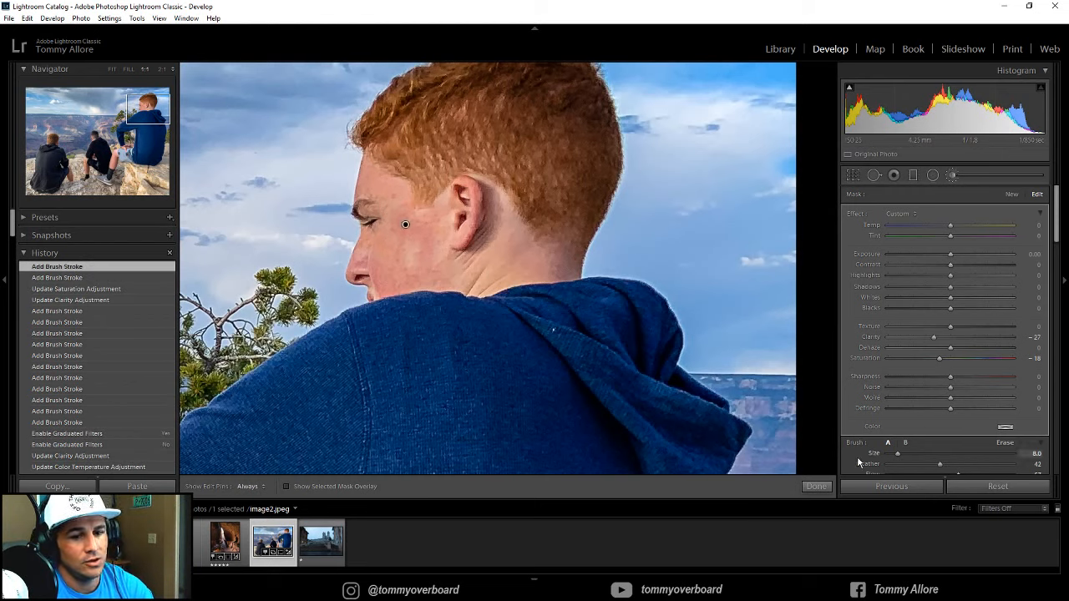
Compare the face with brush adjustments off and on, then finish brushing and return to the full photo view
{"action": "scroll", "coordinate": [855, 456], "scroll_direction": "down", "scroll_amount": 2}
{"action": "left_click", "coordinate": [848, 461]}
{"action": "left_click", "coordinate": [848, 461]}
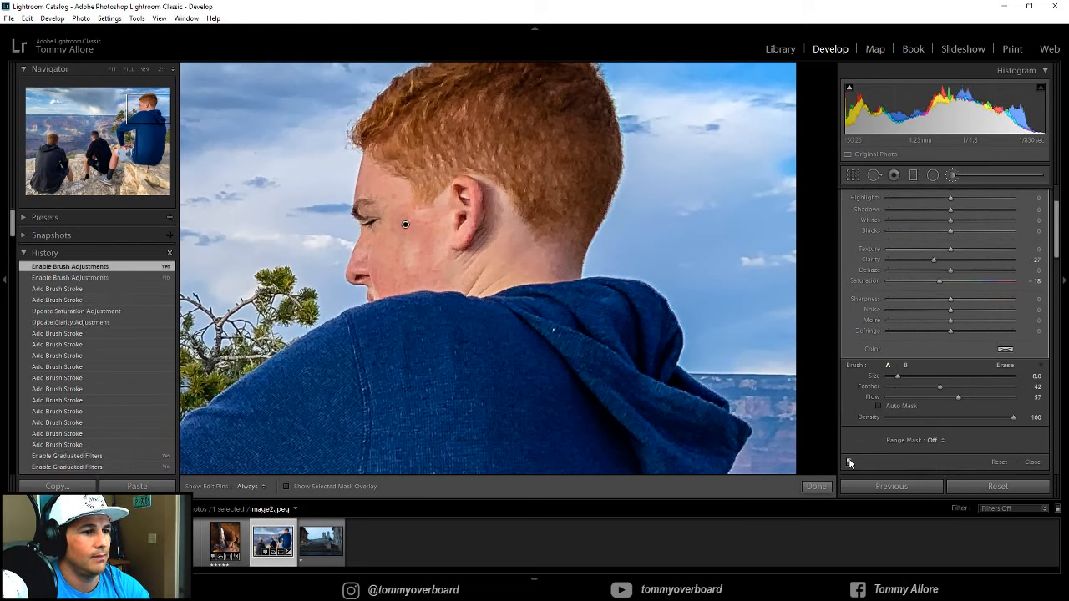
{"action": "left_click", "coordinate": [849, 461]}
{"action": "left_click", "coordinate": [849, 461]}
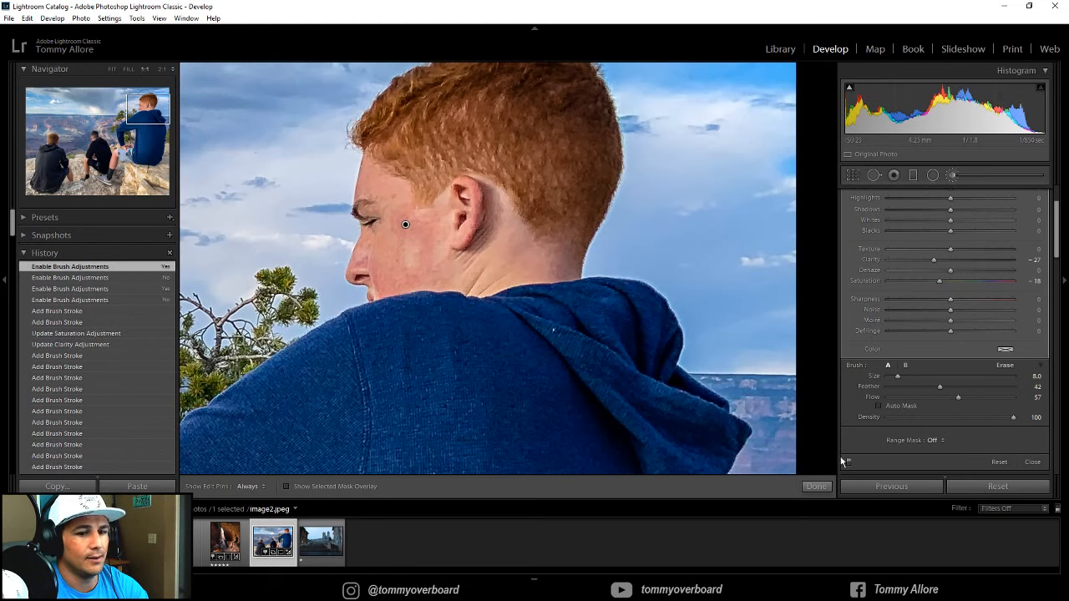
{"action": "left_click", "coordinate": [816, 486]}
{"action": "left_click", "coordinate": [501, 359]}
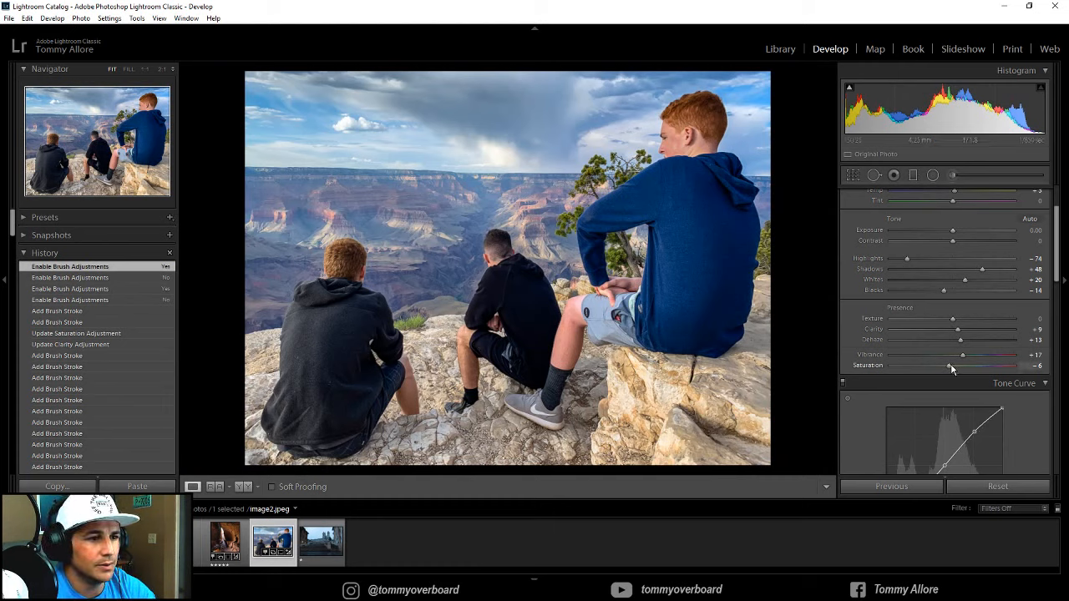
Set the overall Saturation to +7 and the Blue saturation to +4, comparing the result with the before version
{"action": "left_click_drag", "start_coordinate": [952, 368], "coordinate": [960, 368]}
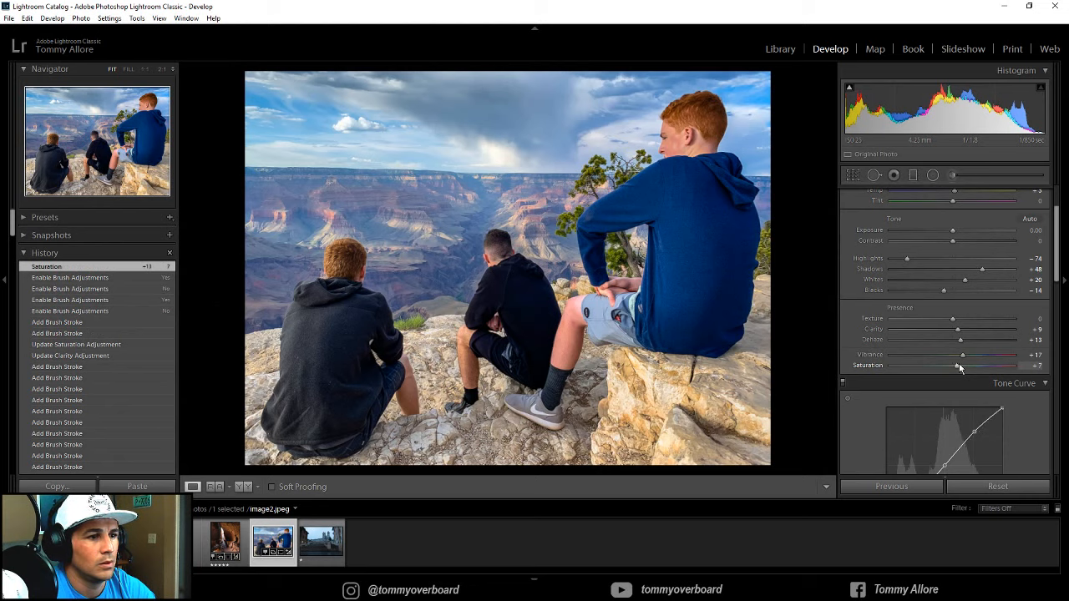
{"action": "scroll", "coordinate": [939, 412], "scroll_direction": "down", "scroll_amount": 5}
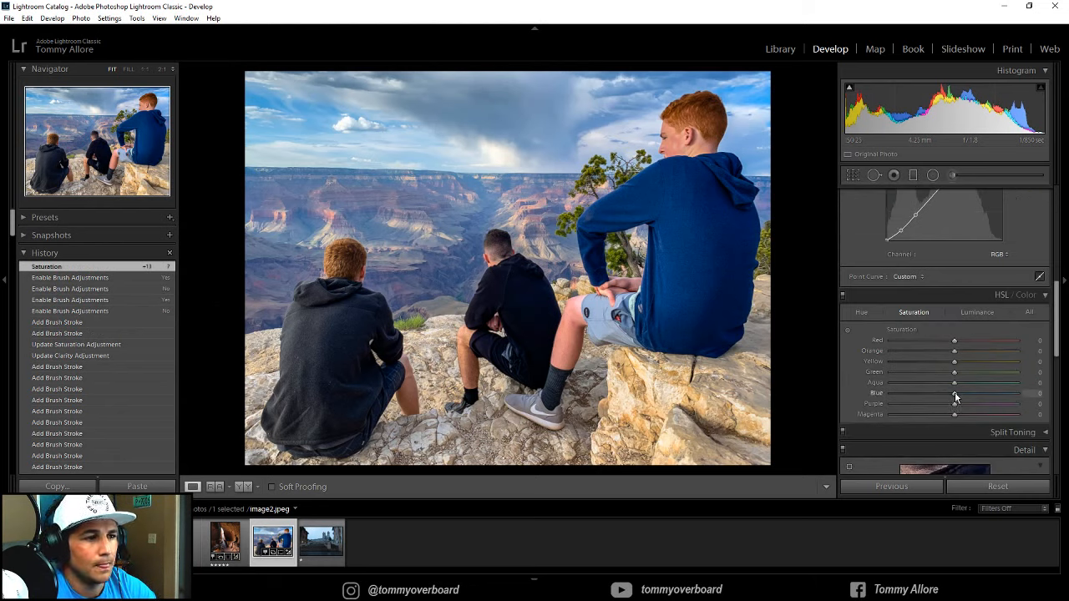
{"action": "left_click_drag", "start_coordinate": [956, 398], "coordinate": [958, 396]}
{"action": "key", "text": "backslash"}
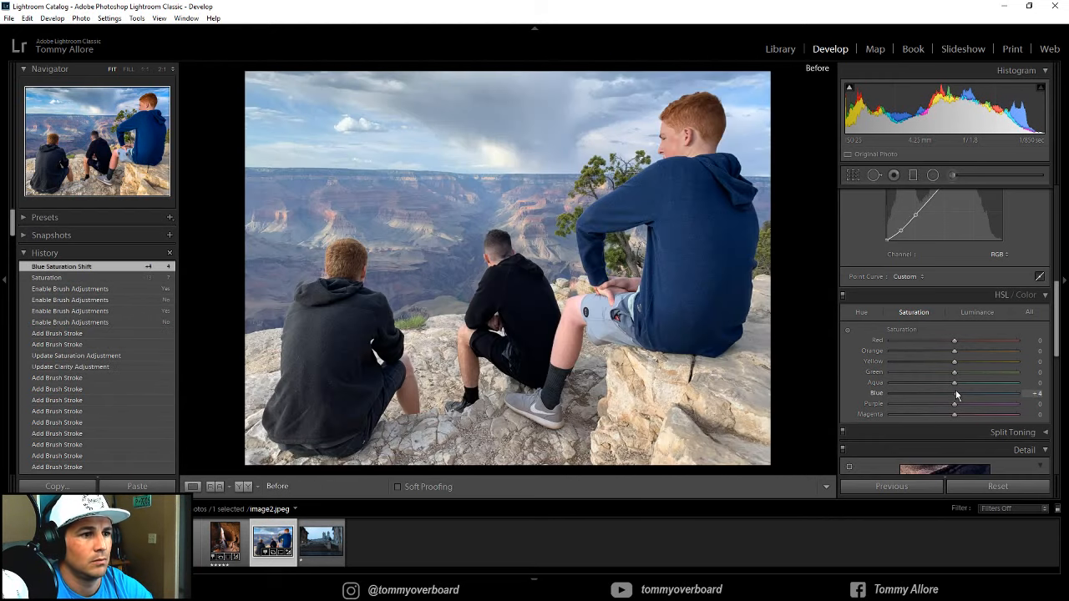
{"action": "key", "text": "backslash"}
Add a post-crop vignette with Amount -5 and set the Blue saturation to -1, checking against the before version
{"action": "scroll", "coordinate": [954, 384], "scroll_direction": "down", "scroll_amount": 6}
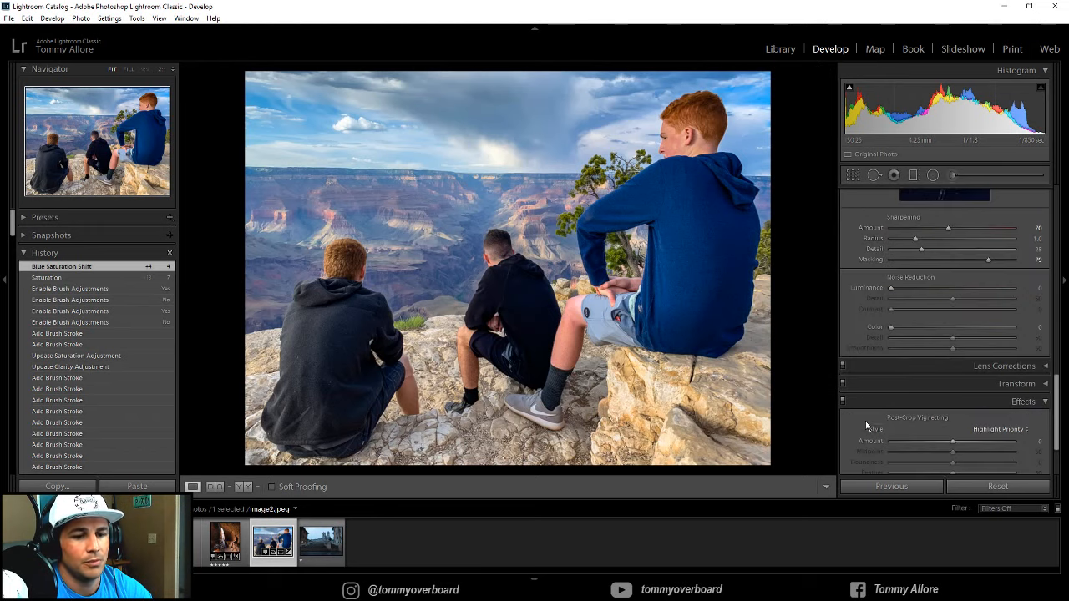
{"action": "left_click_drag", "start_coordinate": [953, 354], "coordinate": [948, 360]}
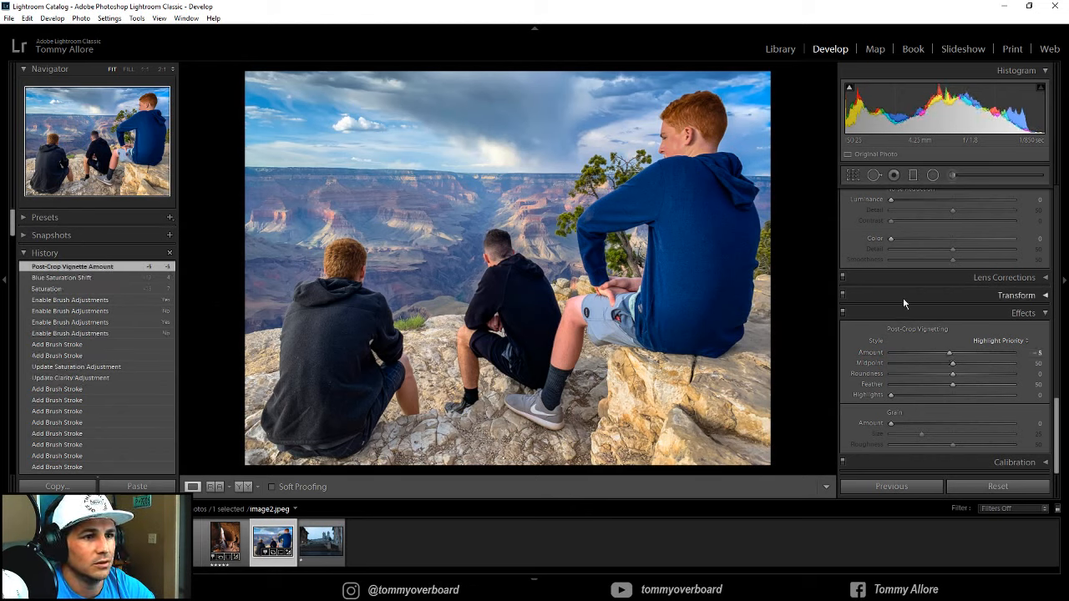
{"action": "scroll", "coordinate": [953, 282], "scroll_direction": "up", "scroll_amount": 6}
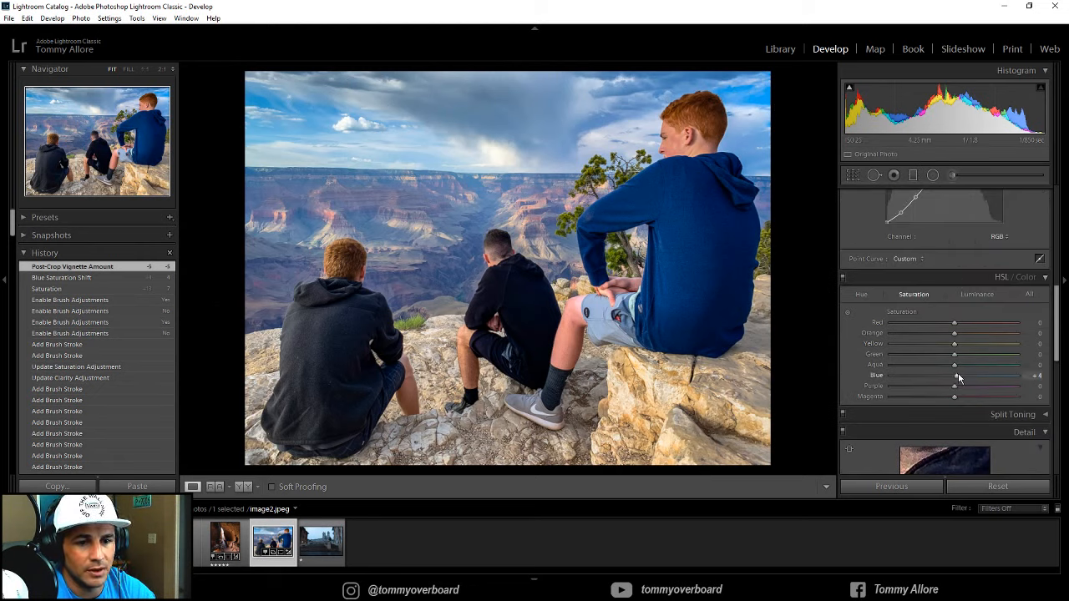
{"action": "left_click_drag", "start_coordinate": [957, 375], "coordinate": [955, 380]}
{"action": "key", "text": "backslash"}
{"action": "key", "text": "backslash"}
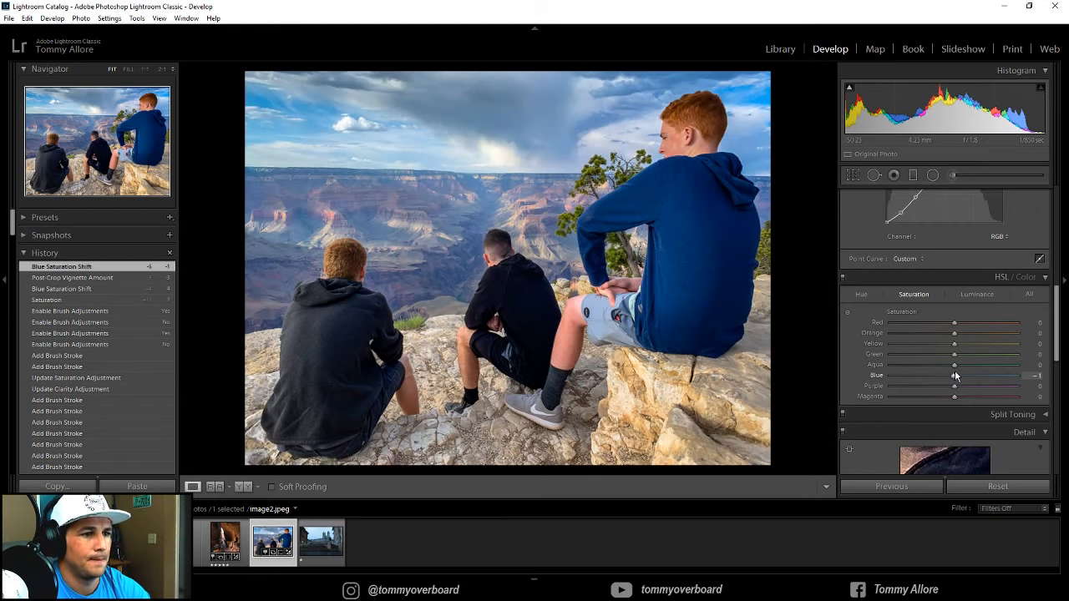
Compare the canyon photo with its before version and examine its camera metadata in the Library, returning to Develop for another comparison
{"action": "key", "text": "backslash"}
{"action": "key", "text": "backslash"}
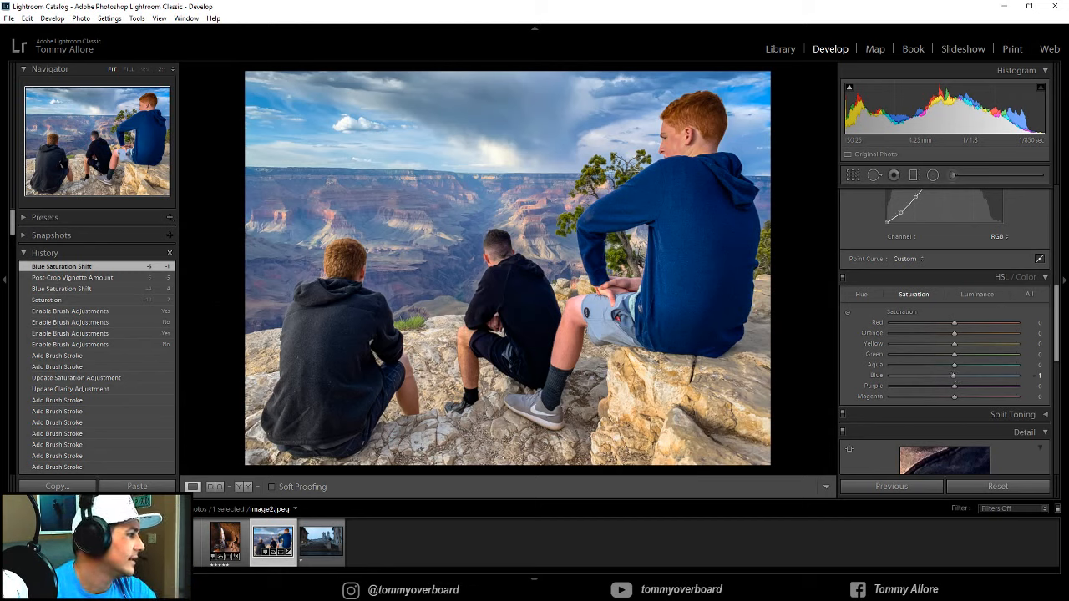
{"action": "left_click", "coordinate": [779, 48]}
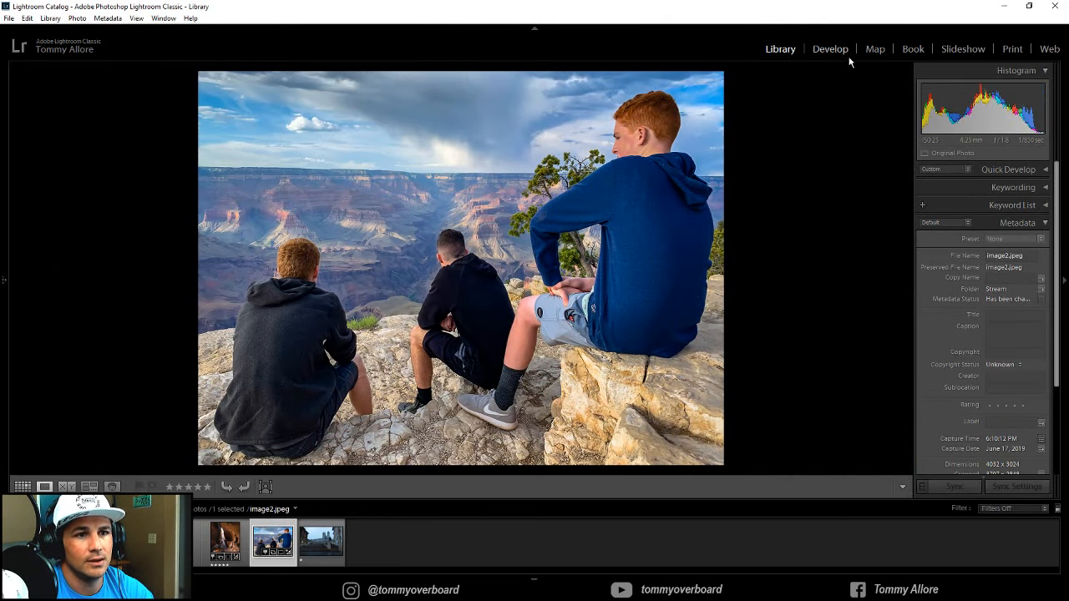
{"action": "scroll", "coordinate": [960, 367], "scroll_direction": "down", "scroll_amount": 3}
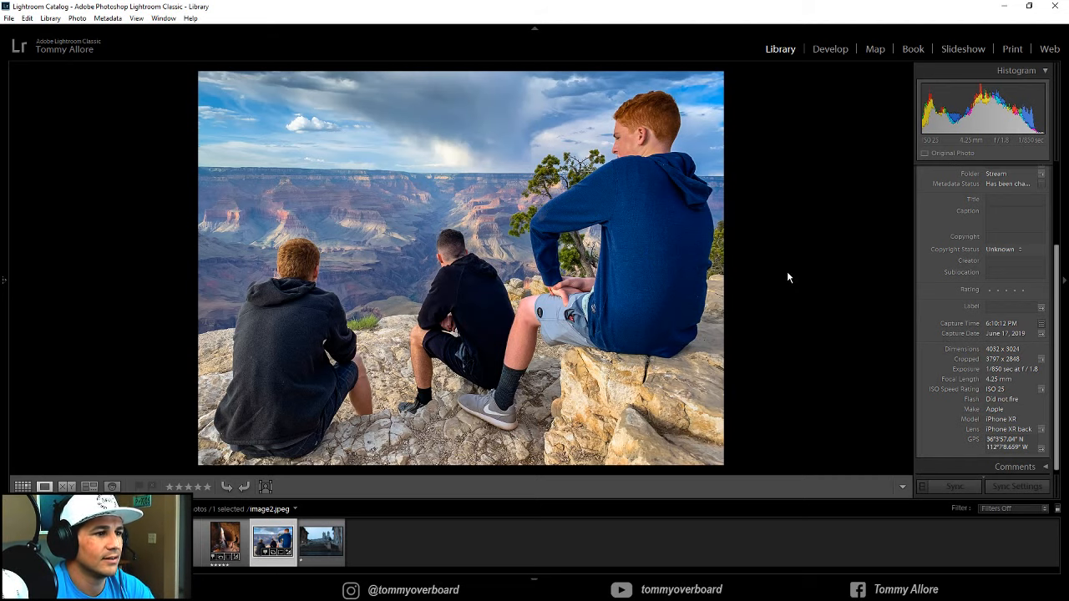
{"action": "key", "text": "g"}
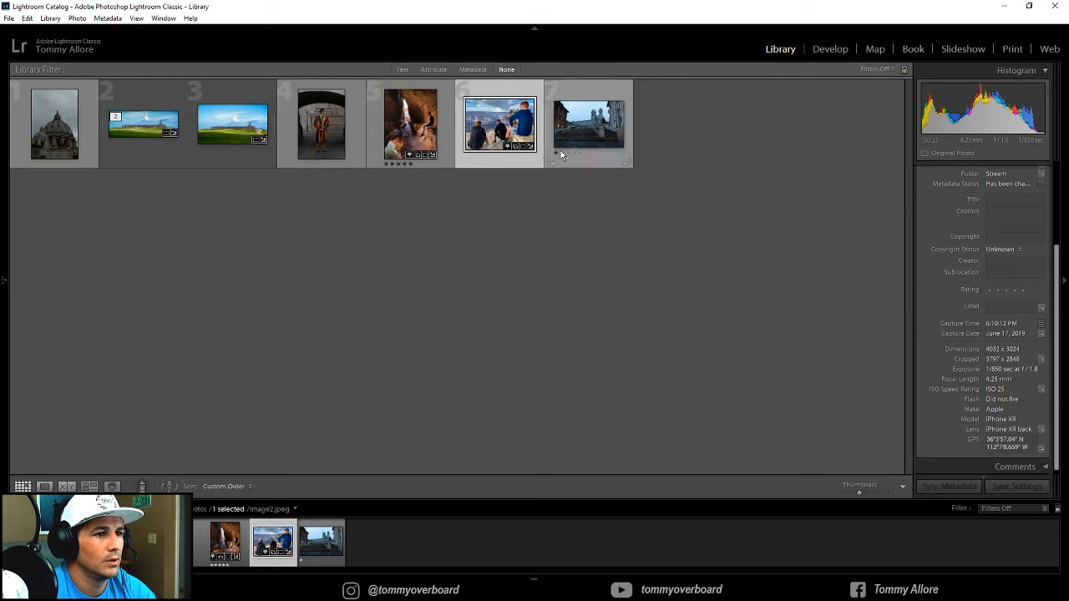
{"action": "key", "text": "e"}
{"action": "left_click", "coordinate": [828, 50]}
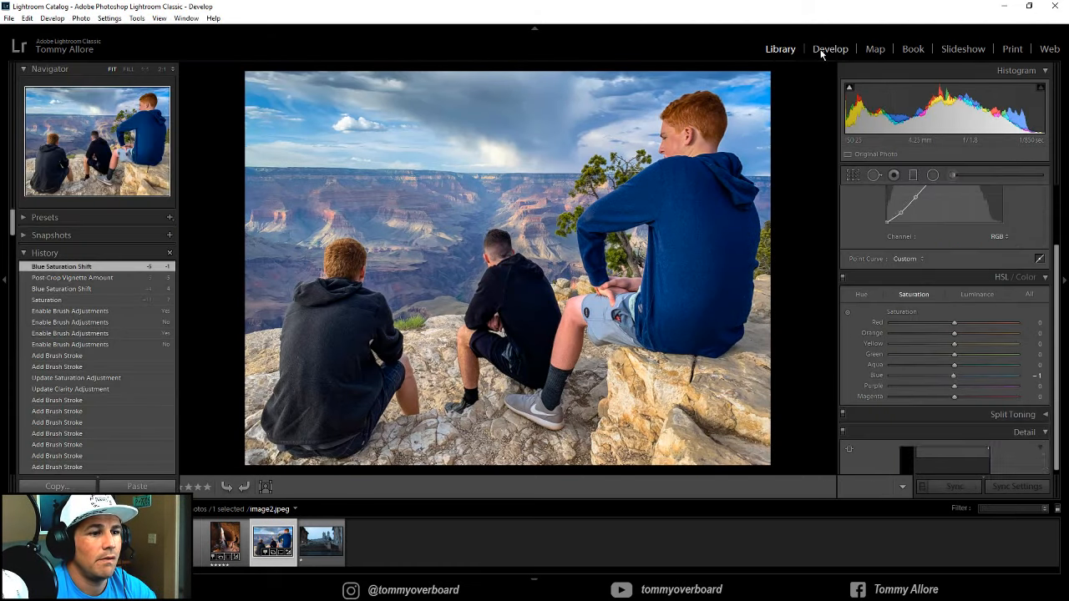
{"action": "key", "text": "backslash"}
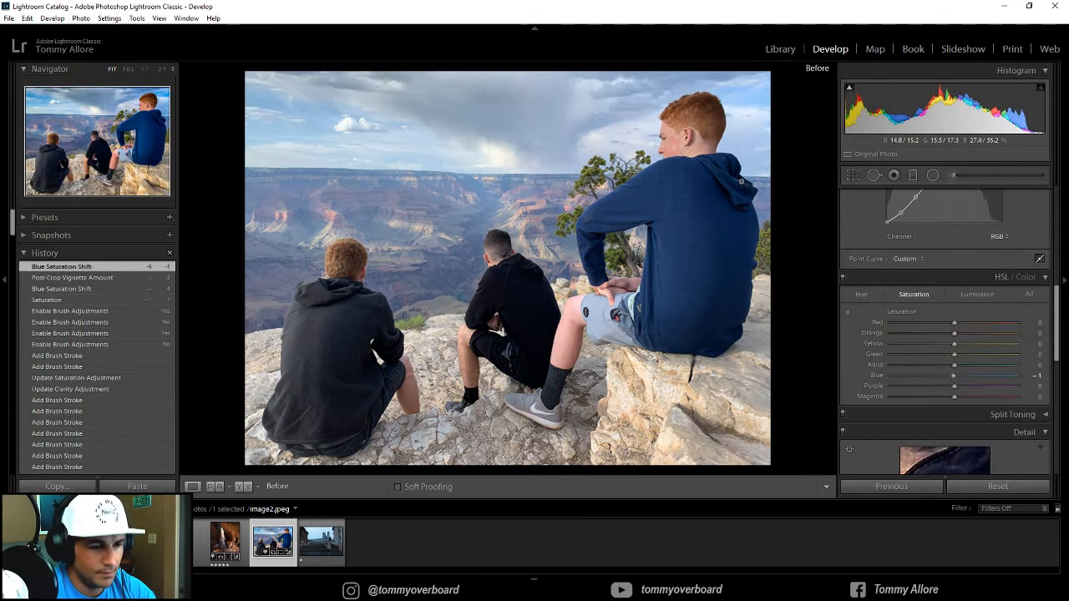
{"action": "key", "text": "backslash"}
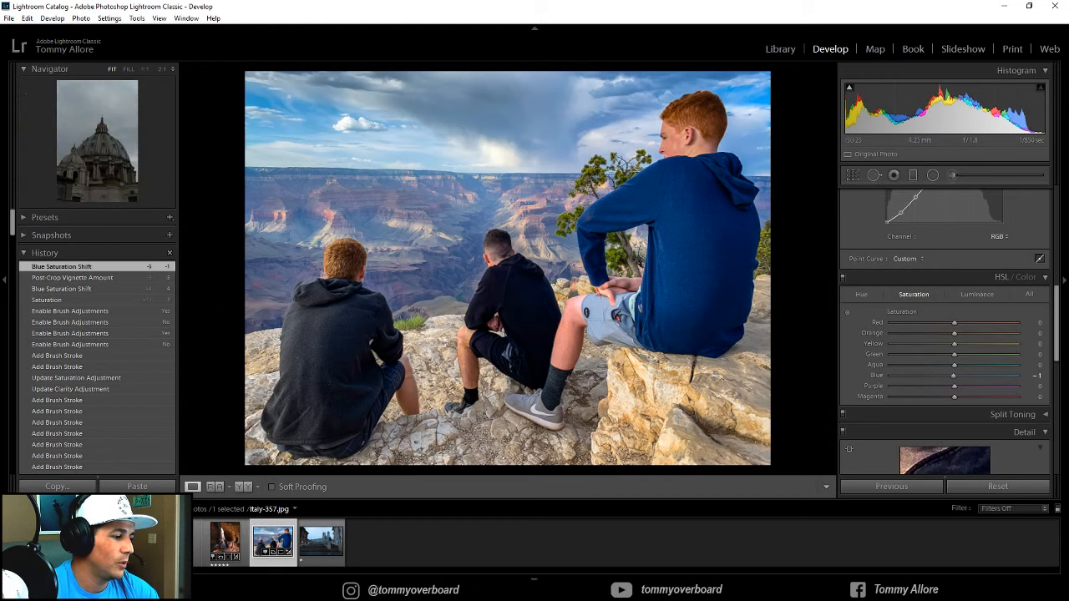
Review the edited fort photos, including the before version of DSC00233.jpg, and revisit the cave and canyon photos
{"action": "left_click", "coordinate": [174, 542]}
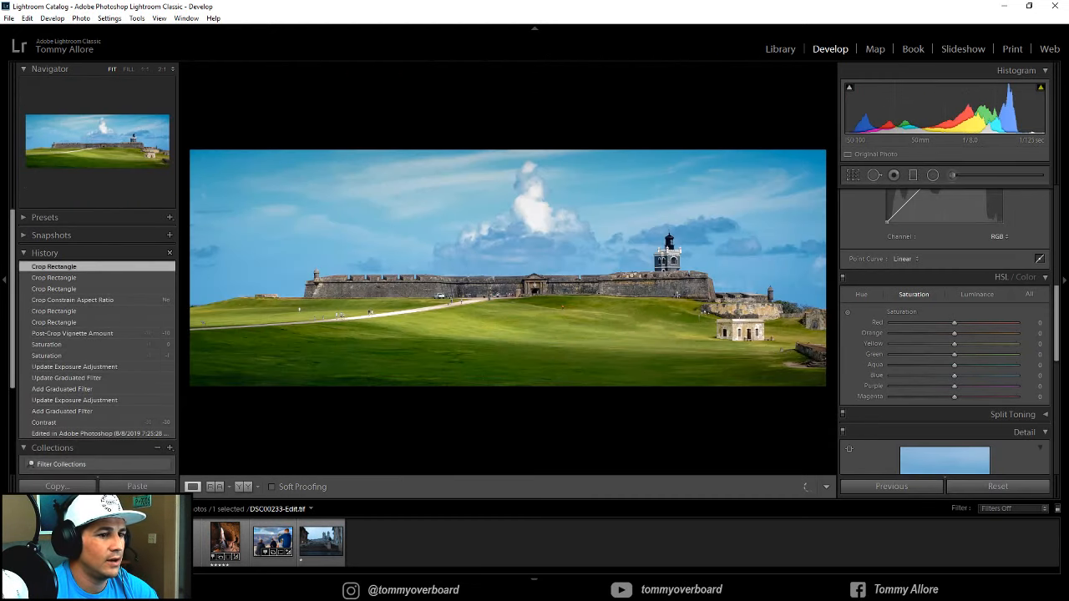
{"action": "left_click", "coordinate": [128, 542]}
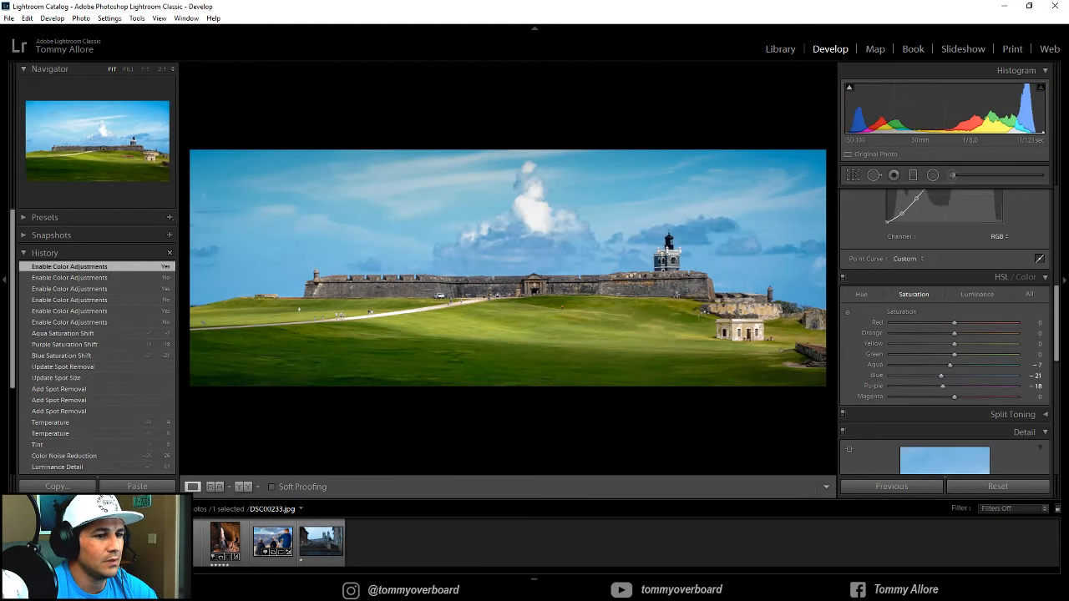
{"action": "key", "text": "backslash"}
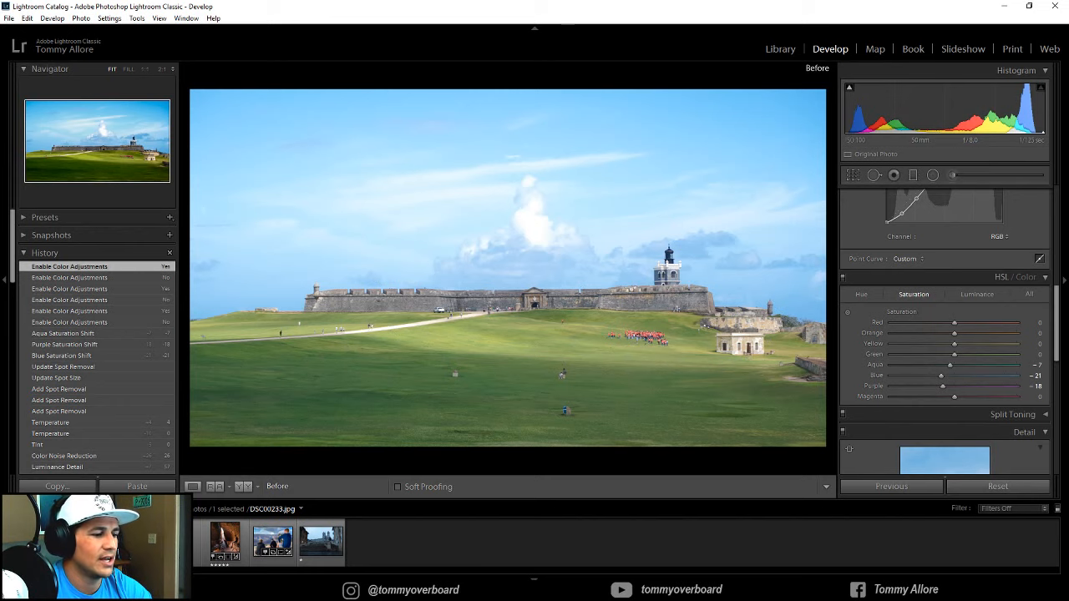
{"action": "left_click", "coordinate": [79, 542]}
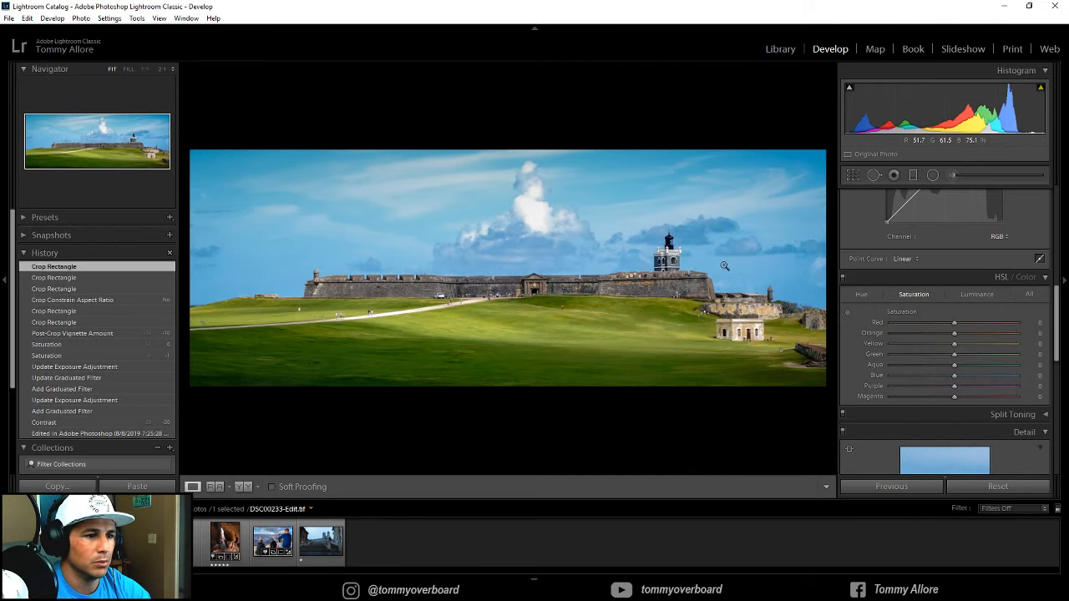
{"action": "left_click", "coordinate": [220, 545]}
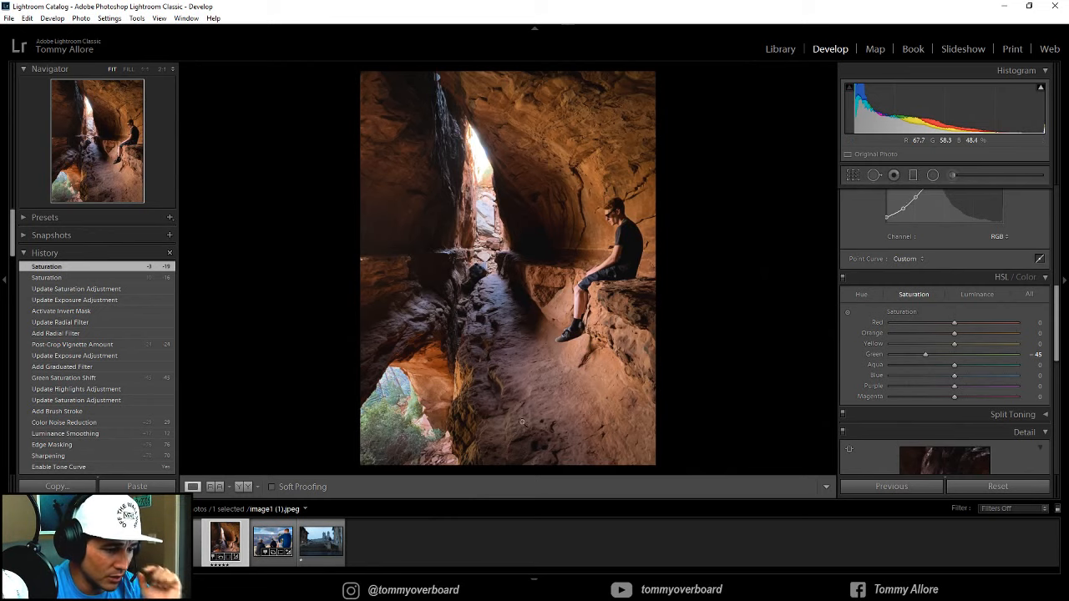
{"action": "left_click", "coordinate": [272, 538]}
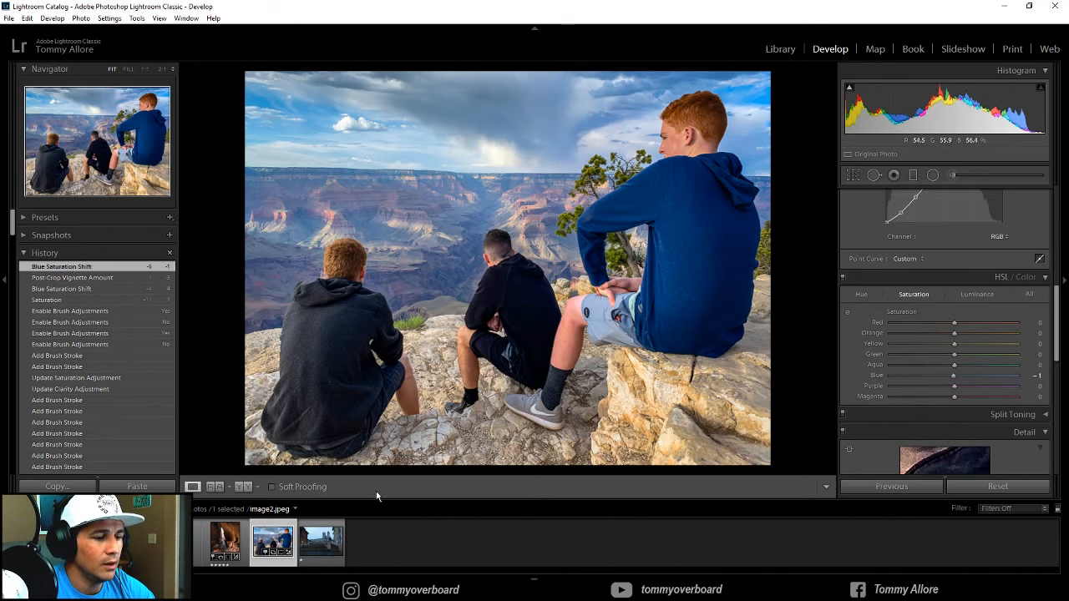
Open the Italy-620.jpg steps photo in Develop and enable profile corrections and chromatic aberration removal for it
{"action": "left_click", "coordinate": [318, 543]}
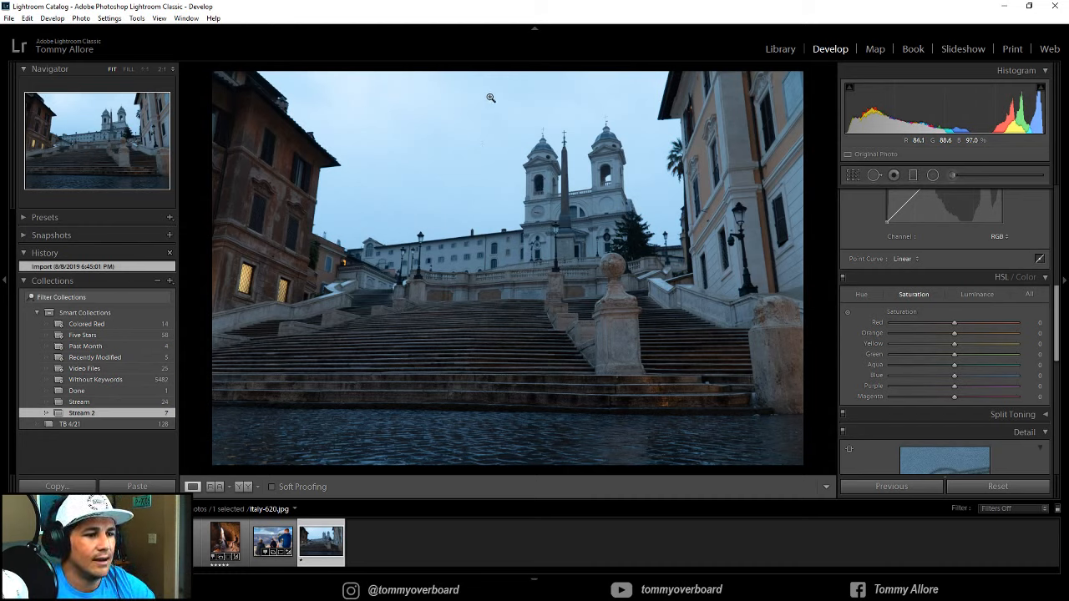
{"action": "scroll", "coordinate": [875, 302], "scroll_direction": "down", "scroll_amount": 5}
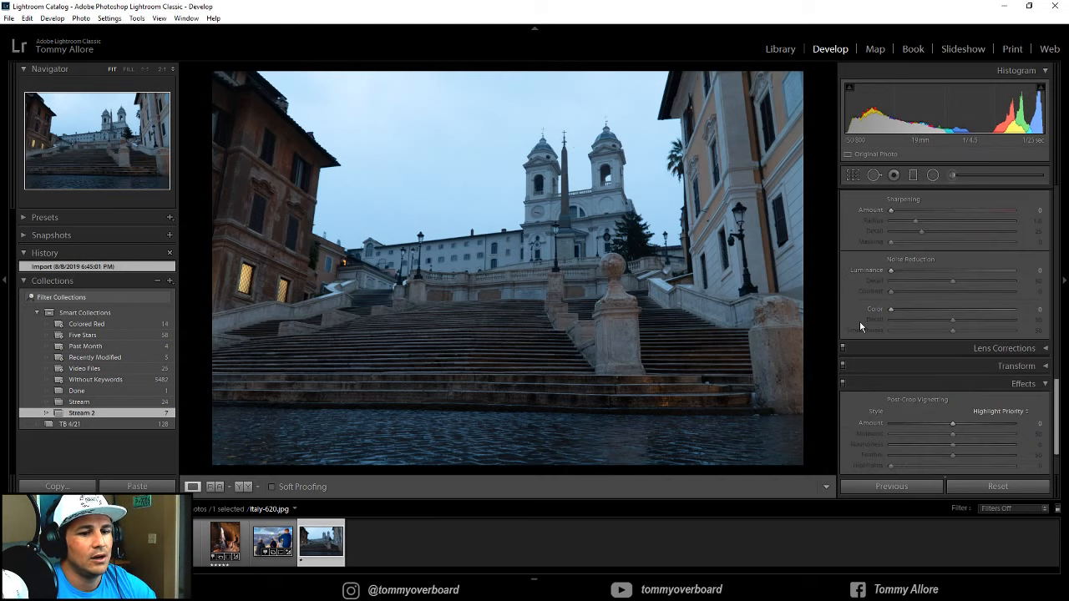
{"action": "scroll", "coordinate": [860, 327], "scroll_direction": "down", "scroll_amount": 2}
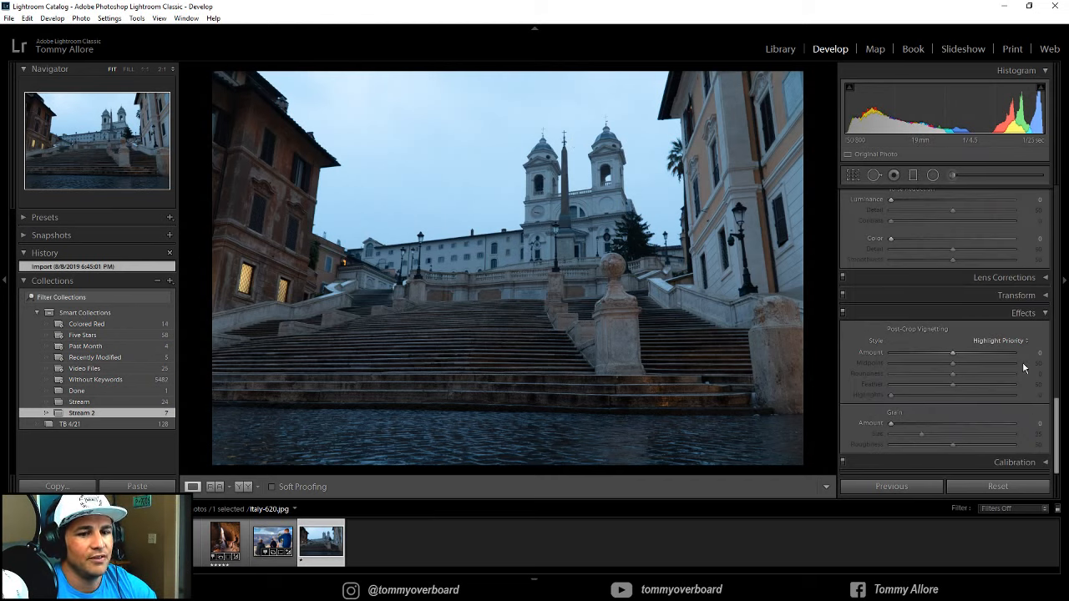
{"action": "left_click", "coordinate": [1028, 279]}
{"action": "left_click", "coordinate": [850, 321]}
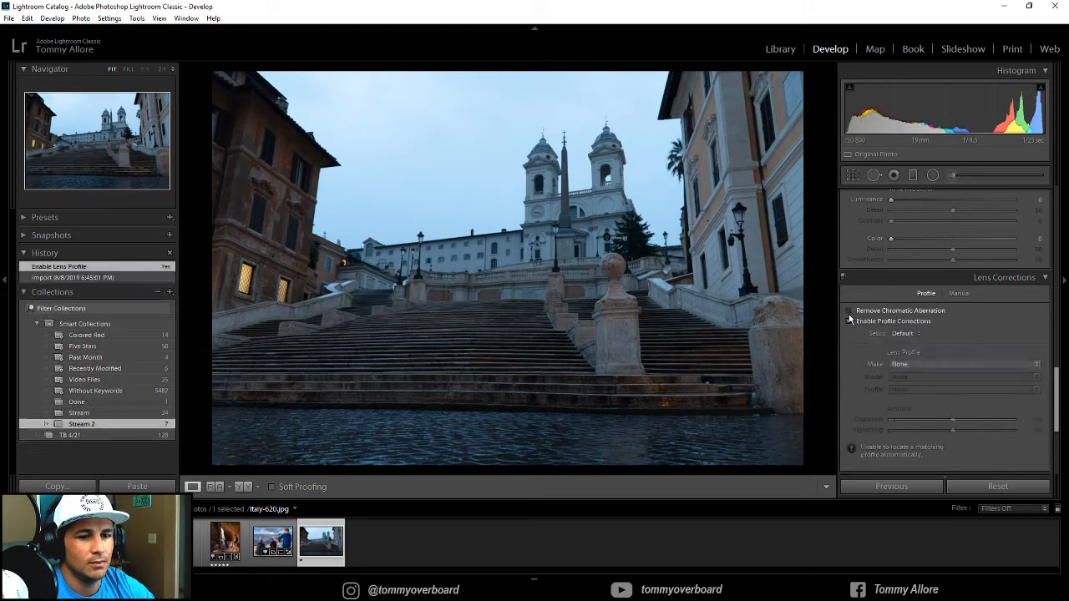
{"action": "left_click", "coordinate": [848, 311]}
Apply Auto white balance to the steps photo, then fine-tune it to Temp +27 and Tint +18
{"action": "scroll", "coordinate": [973, 317], "scroll_direction": "up", "scroll_amount": 3}
{"action": "scroll", "coordinate": [972, 317], "scroll_direction": "up", "scroll_amount": 5}
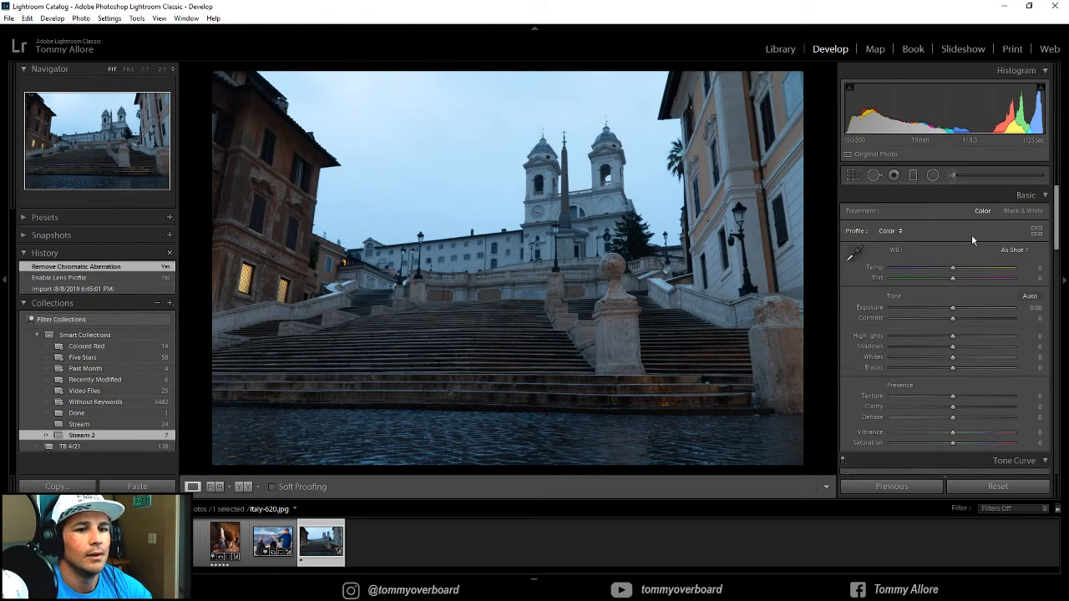
{"action": "left_click", "coordinate": [1009, 250]}
{"action": "left_click", "coordinate": [1004, 276]}
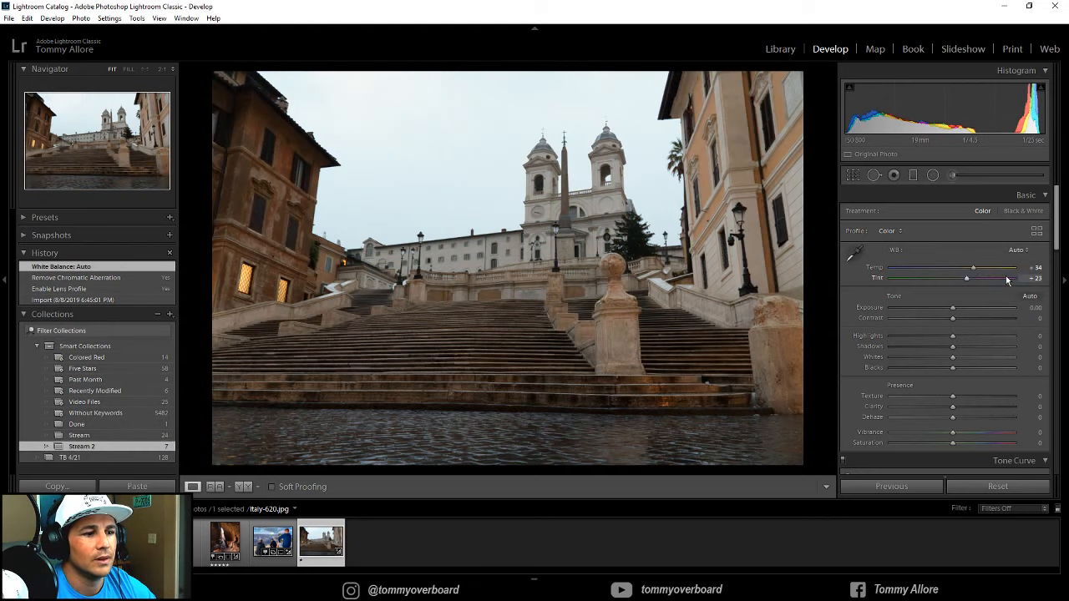
{"action": "left_click_drag", "start_coordinate": [975, 268], "coordinate": [963, 282]}
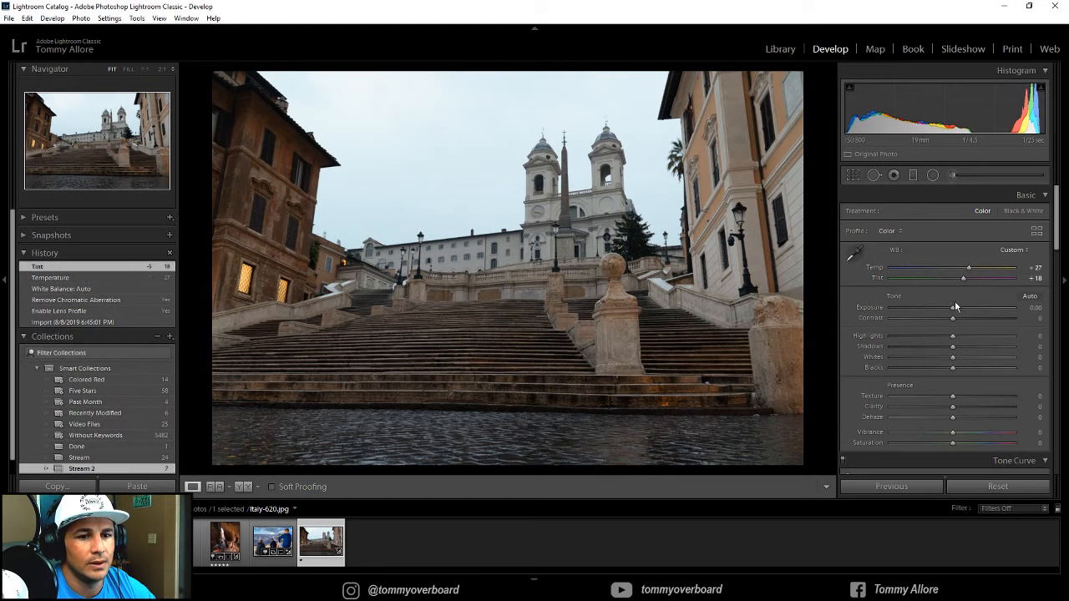
Set the steps photo's tone to Highlights -65, Shadows +52, Whites +22 and Blacks -24
{"action": "left_click_drag", "start_coordinate": [952, 337], "coordinate": [982, 349]}
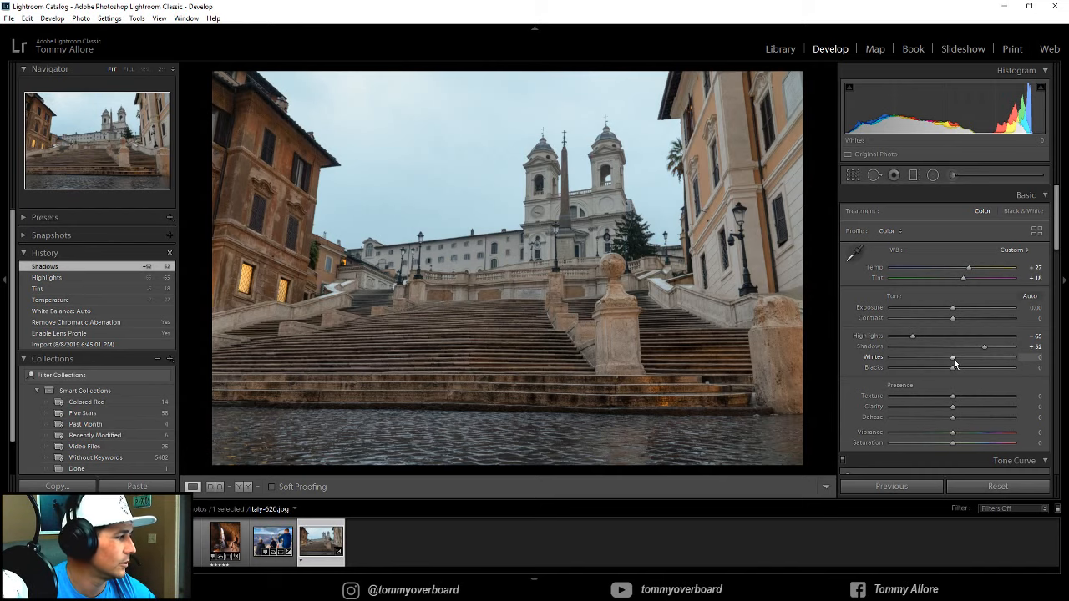
{"action": "mouse_move", "coordinate": [954, 359]}
{"action": "left_mouse_down"}
{"action": "mouse_move", "coordinate": [993, 360]}
{"action": "mouse_move", "coordinate": [966, 362]}
{"action": "left_mouse_up"}
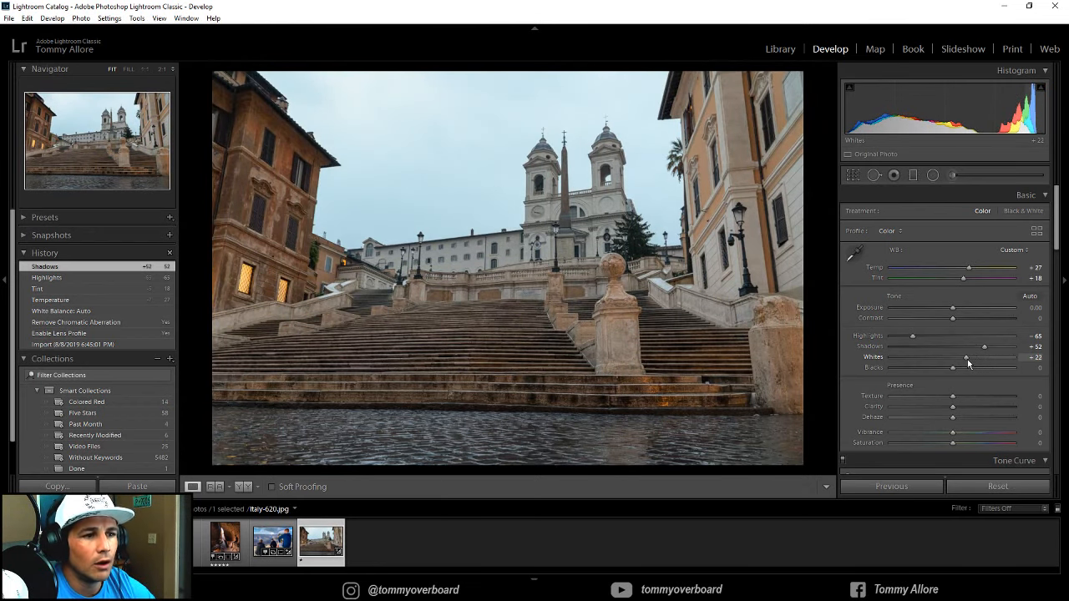
{"action": "left_click_drag", "start_coordinate": [967, 360], "coordinate": [938, 372]}
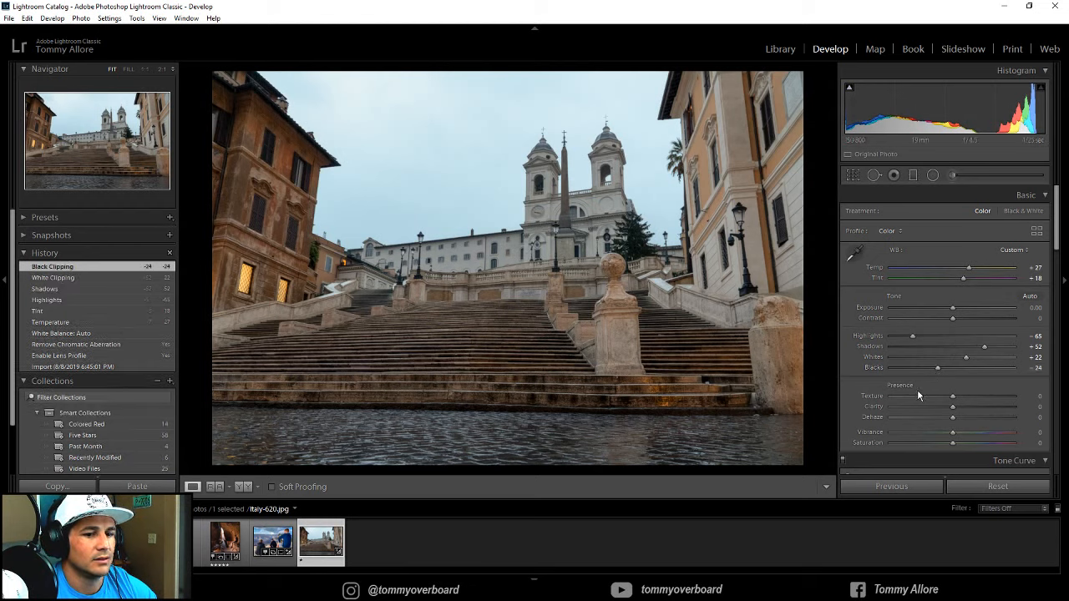
Set Texture to +9, Dehaze to +3 and Saturation to -25 on the steps photo, resetting Clarity to 0
{"action": "scroll", "coordinate": [917, 390], "scroll_direction": "down", "scroll_amount": 2}
{"action": "left_click_drag", "start_coordinate": [951, 322], "coordinate": [958, 334]}
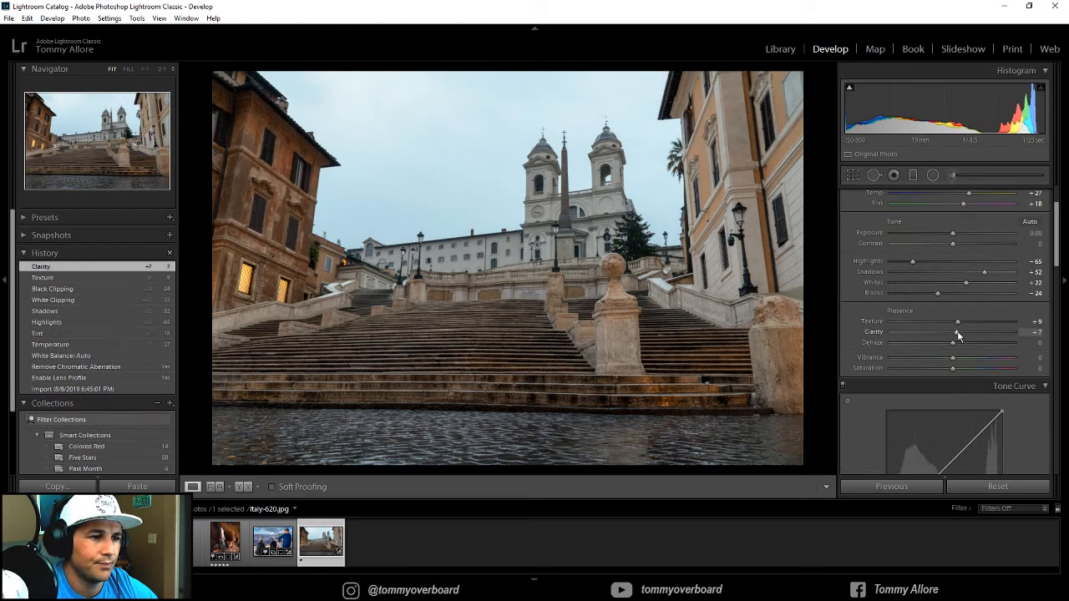
{"action": "mouse_move", "coordinate": [956, 342]}
{"action": "left_mouse_down"}
{"action": "mouse_move", "coordinate": [972, 346]}
{"action": "mouse_move", "coordinate": [956, 343]}
{"action": "left_mouse_up"}
{"action": "double_click", "coordinate": [957, 334]}
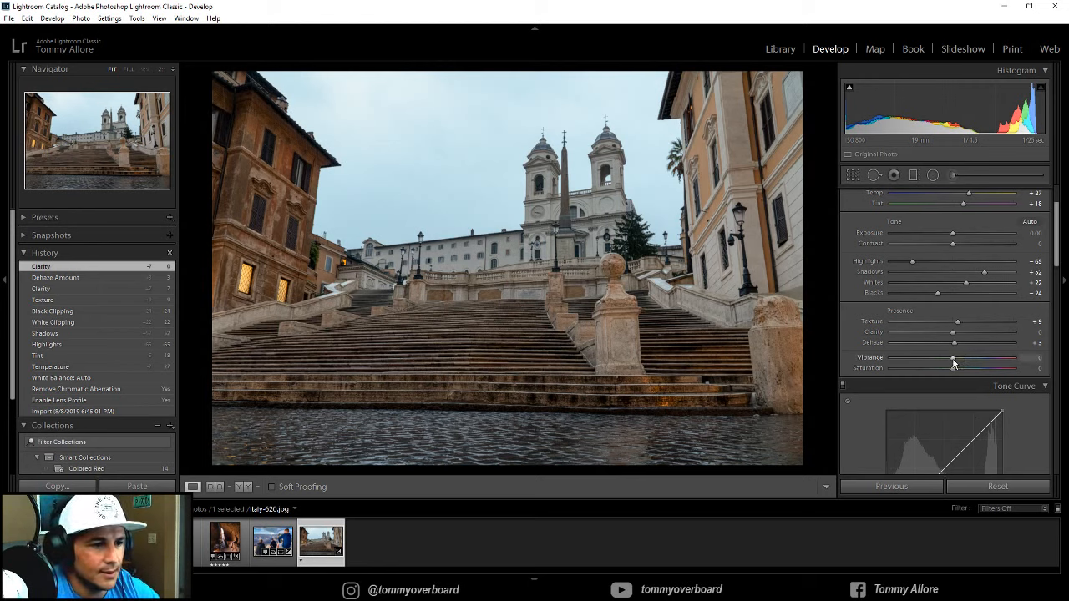
{"action": "left_click_drag", "start_coordinate": [950, 371], "coordinate": [944, 373]}
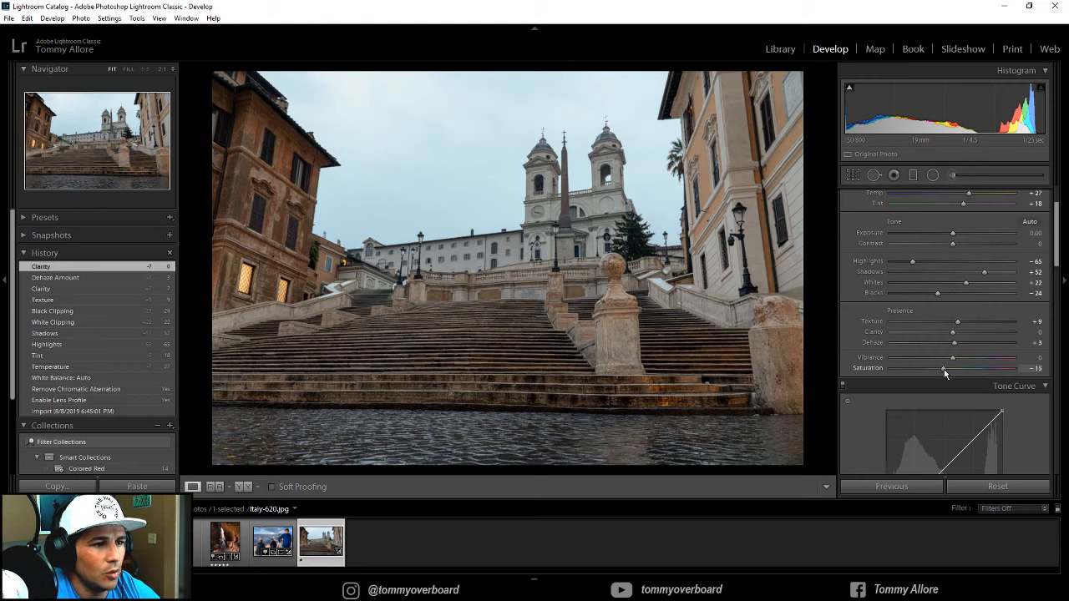
{"action": "left_click_drag", "start_coordinate": [941, 374], "coordinate": [937, 372]}
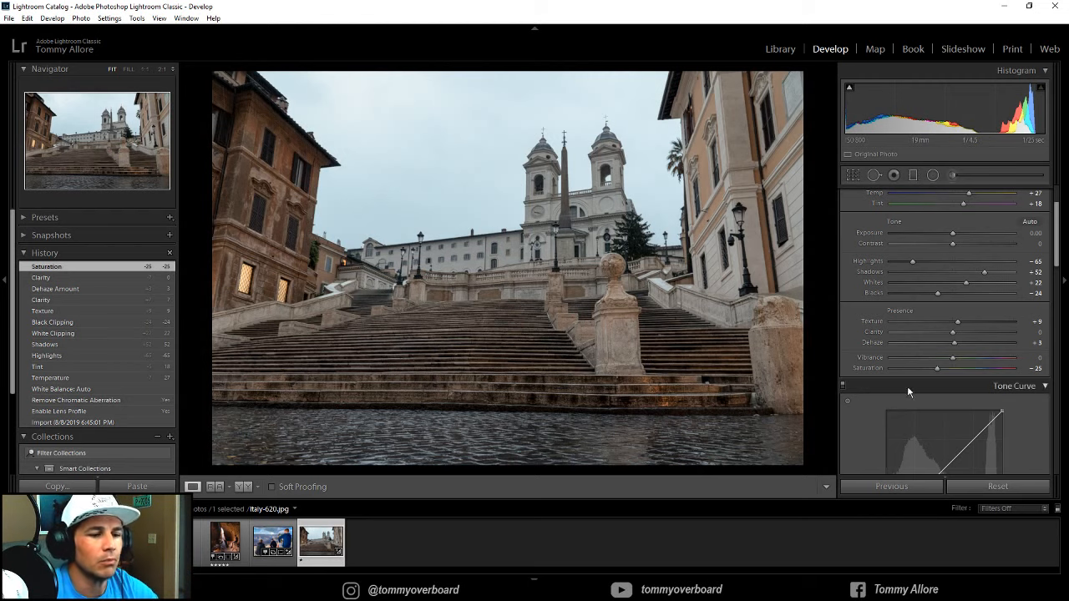
{"action": "scroll", "coordinate": [907, 386], "scroll_direction": "down", "scroll_amount": 3}
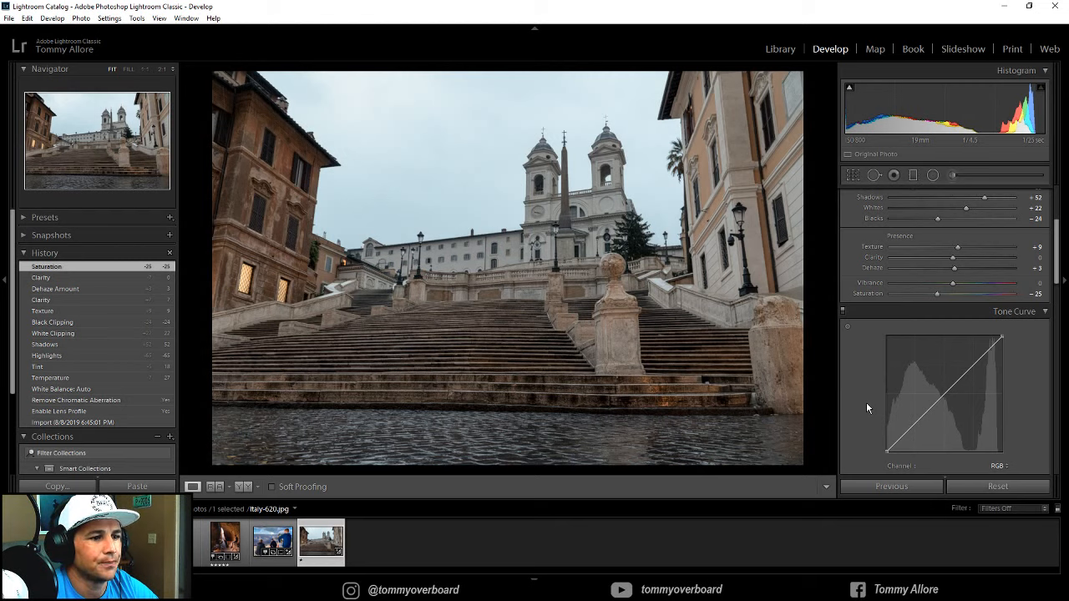
{"action": "scroll", "coordinate": [866, 401], "scroll_direction": "down", "scroll_amount": 8}
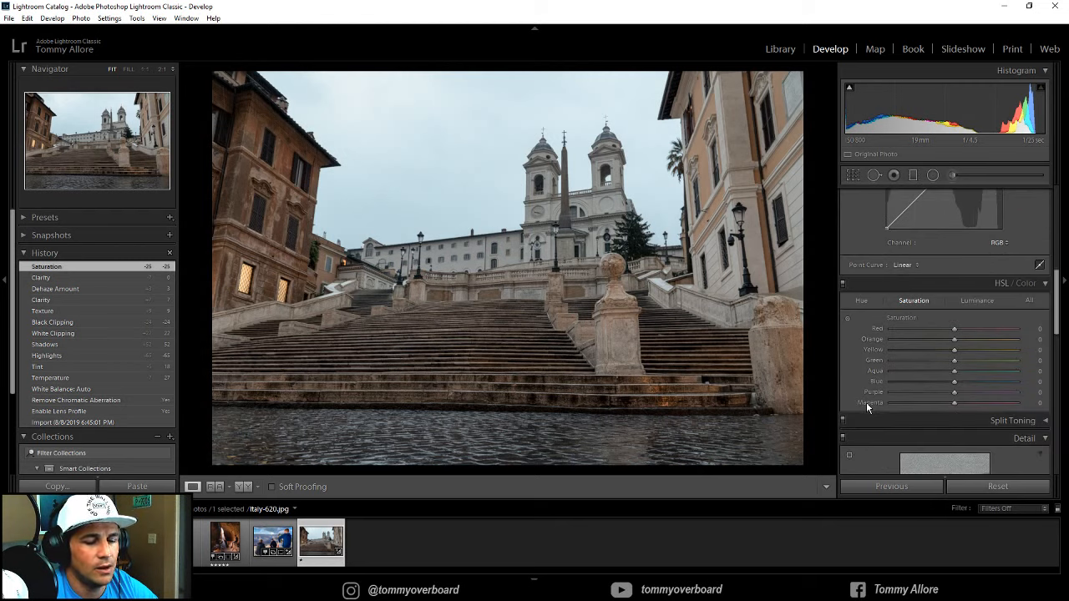
{"action": "scroll", "coordinate": [866, 402], "scroll_direction": "down", "scroll_amount": 10}
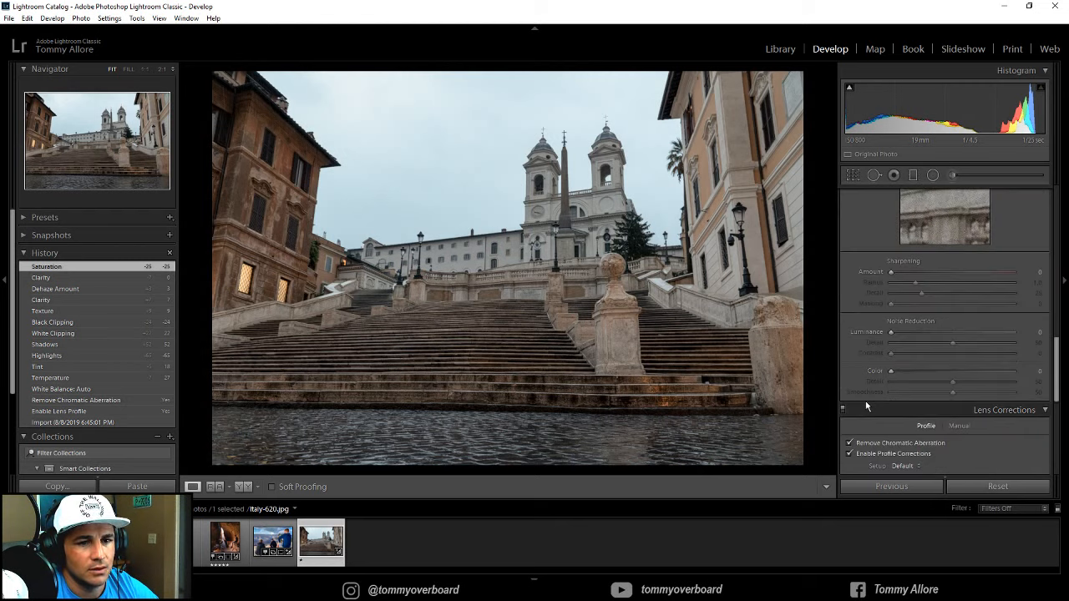
{"action": "scroll", "coordinate": [866, 405], "scroll_direction": "up", "scroll_amount": 2}
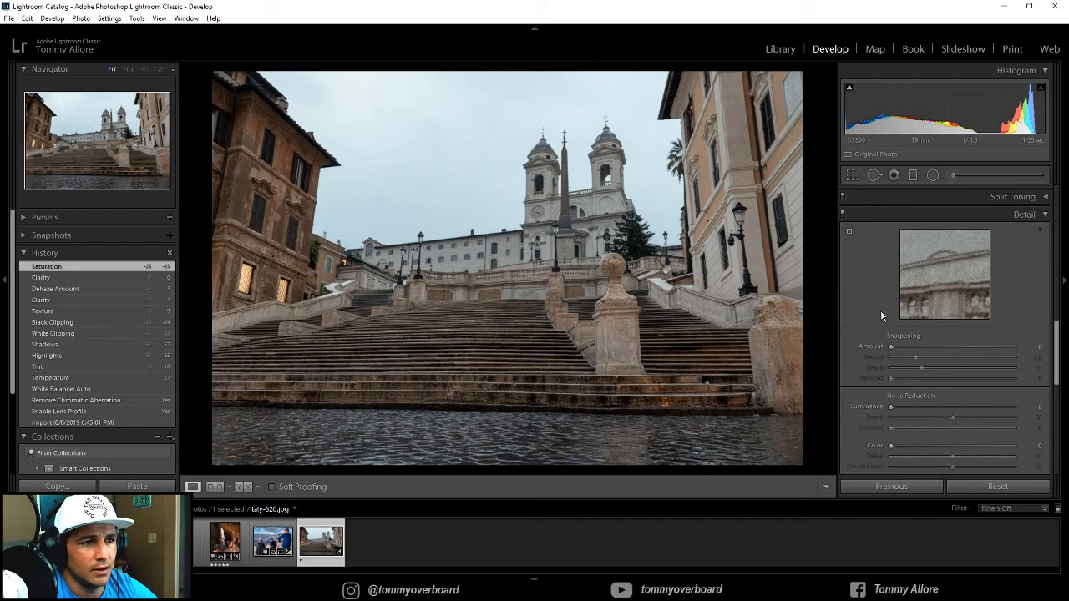
{"action": "scroll", "coordinate": [881, 315], "scroll_direction": "down", "scroll_amount": 6}
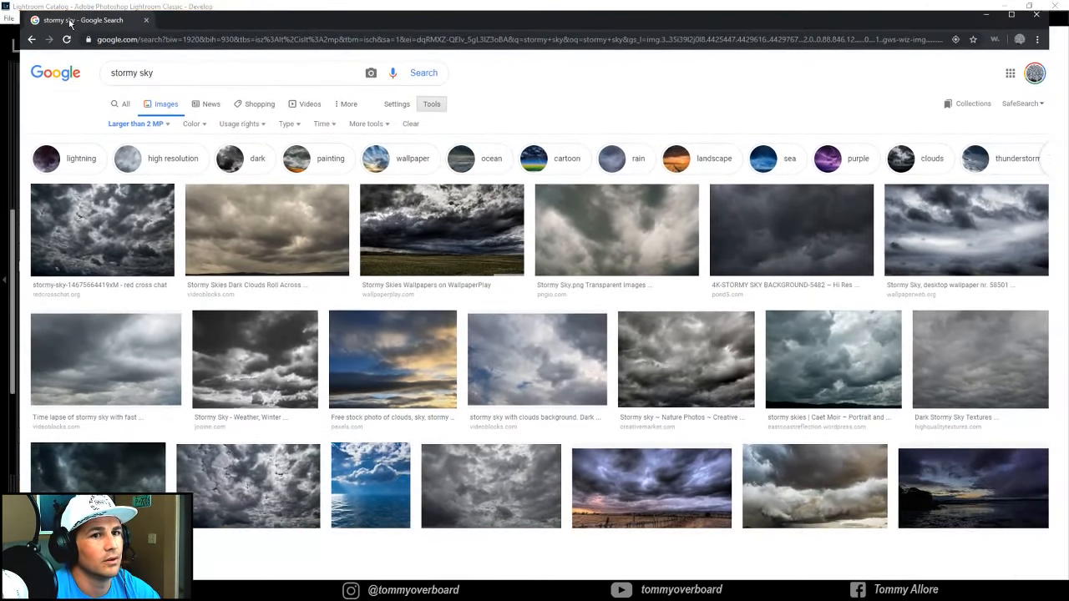
Reapply the larger than 2 MP size filter to the stormy sky image results
{"action": "scroll", "coordinate": [410, 251], "scroll_direction": "down", "scroll_amount": 2}
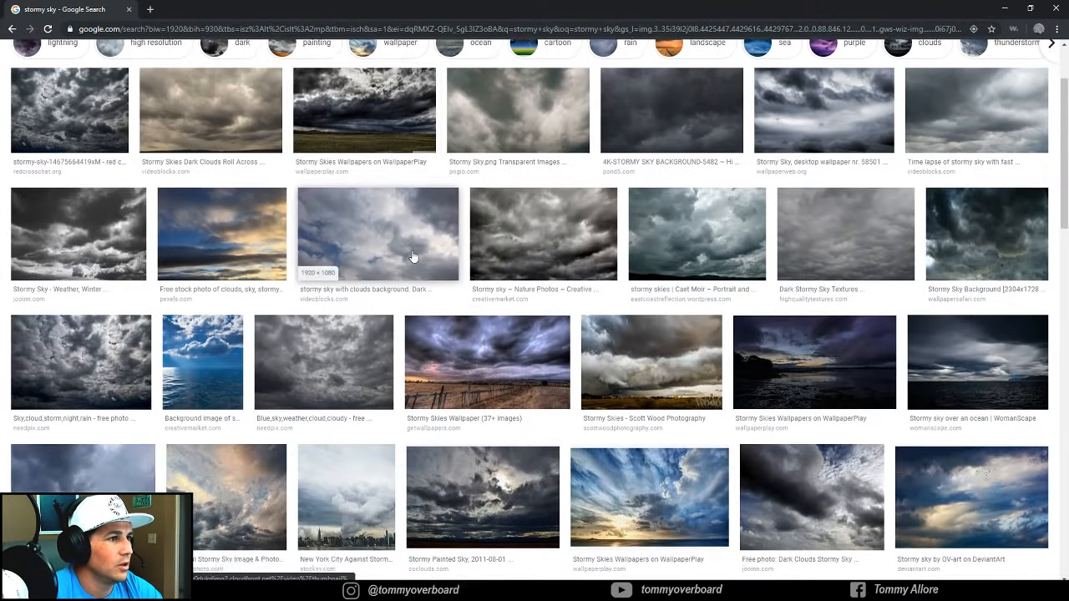
{"action": "scroll", "coordinate": [389, 151], "scroll_direction": "up", "scroll_amount": 2}
{"action": "left_click", "coordinate": [349, 117]}
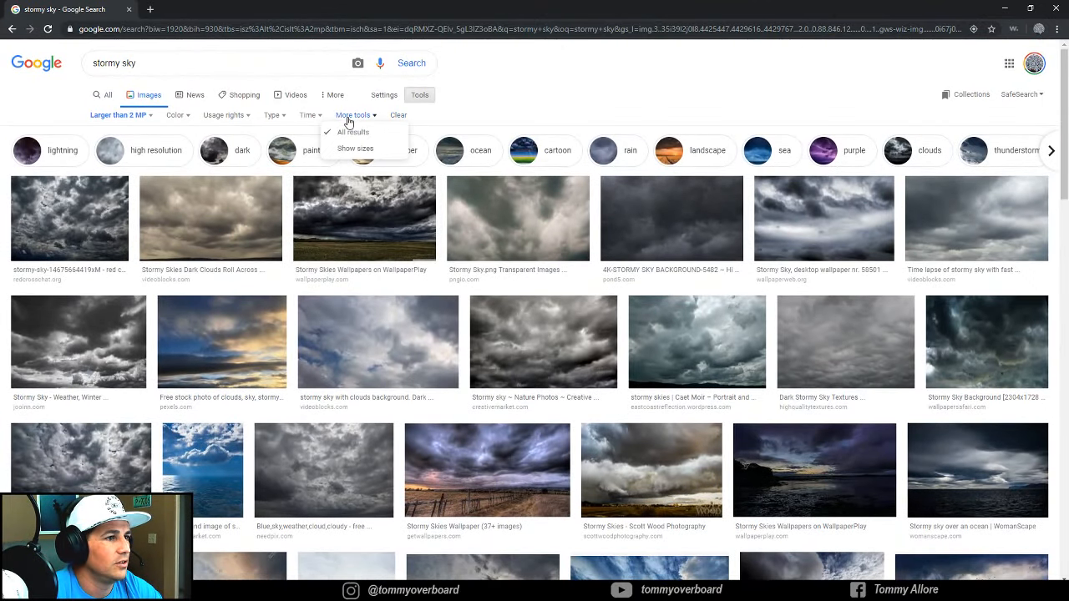
{"action": "left_click", "coordinate": [134, 117]}
{"action": "mouse_move", "coordinate": [132, 197]}
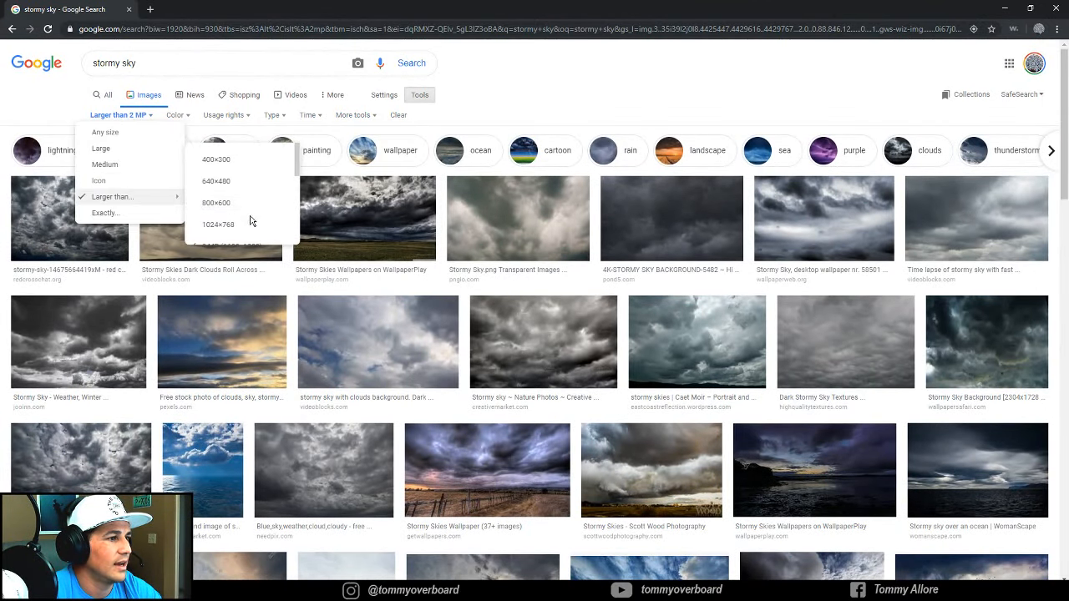
{"action": "scroll", "coordinate": [244, 203], "scroll_direction": "up", "scroll_amount": 2}
{"action": "left_click", "coordinate": [246, 191]}
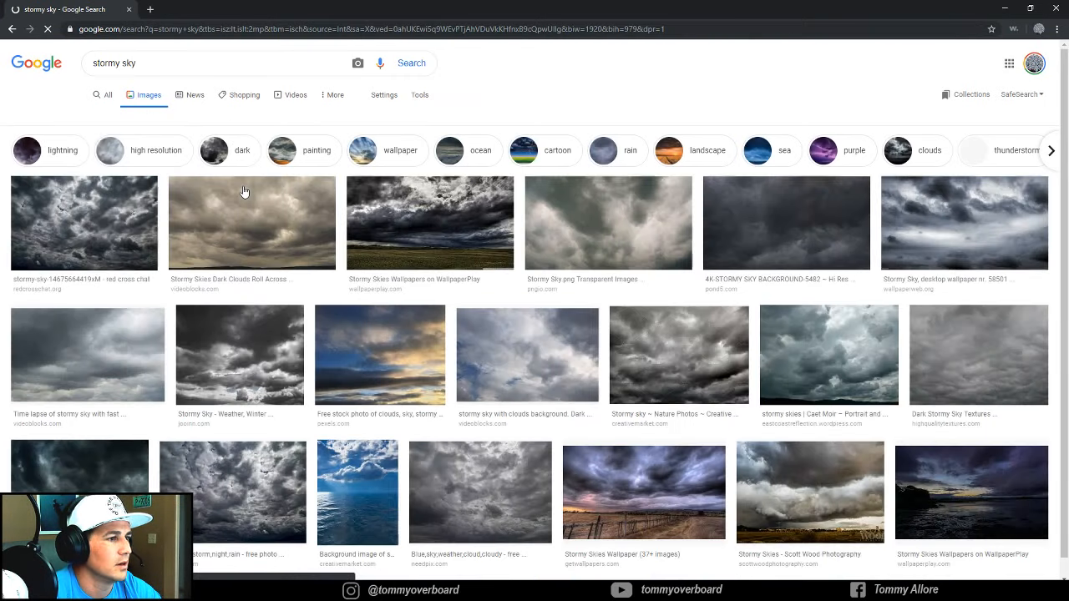
Browse the stormy sky results, preview the teal-grey cloud image, and compare the candidates with the steps photo in Lightroom
{"action": "scroll", "coordinate": [604, 232], "scroll_direction": "down", "scroll_amount": 1}
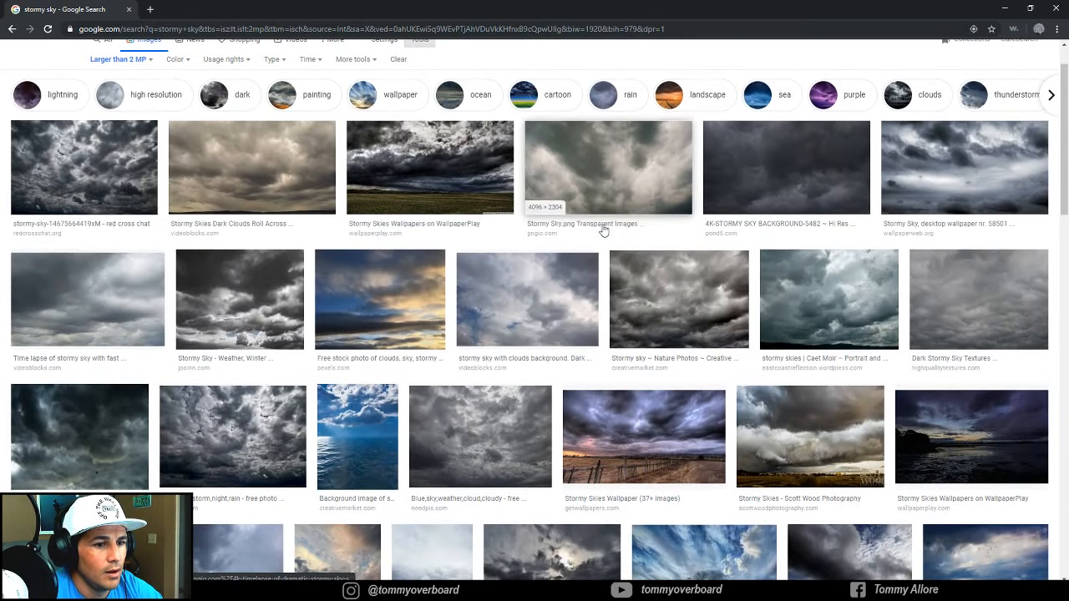
{"action": "scroll", "coordinate": [274, 301], "scroll_direction": "down", "scroll_amount": 1}
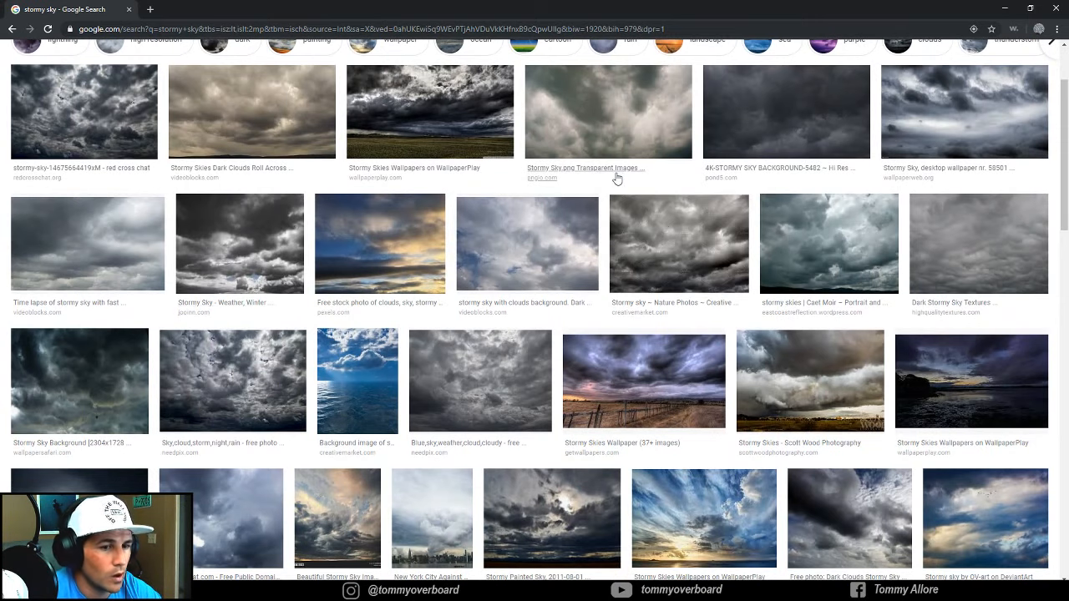
{"action": "left_click", "coordinate": [811, 226]}
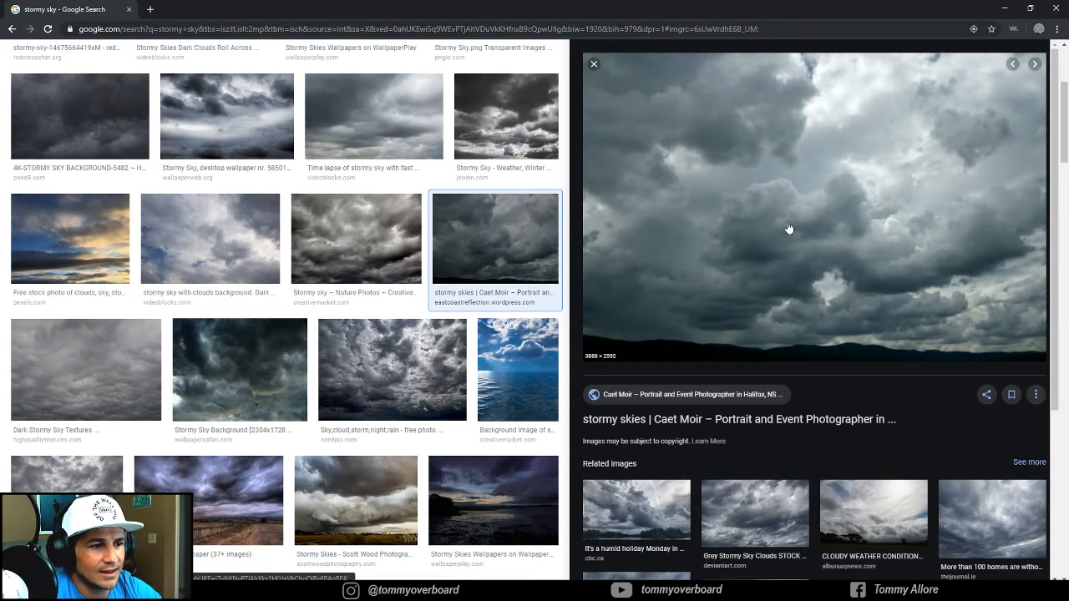
{"action": "left_click", "coordinate": [596, 65]}
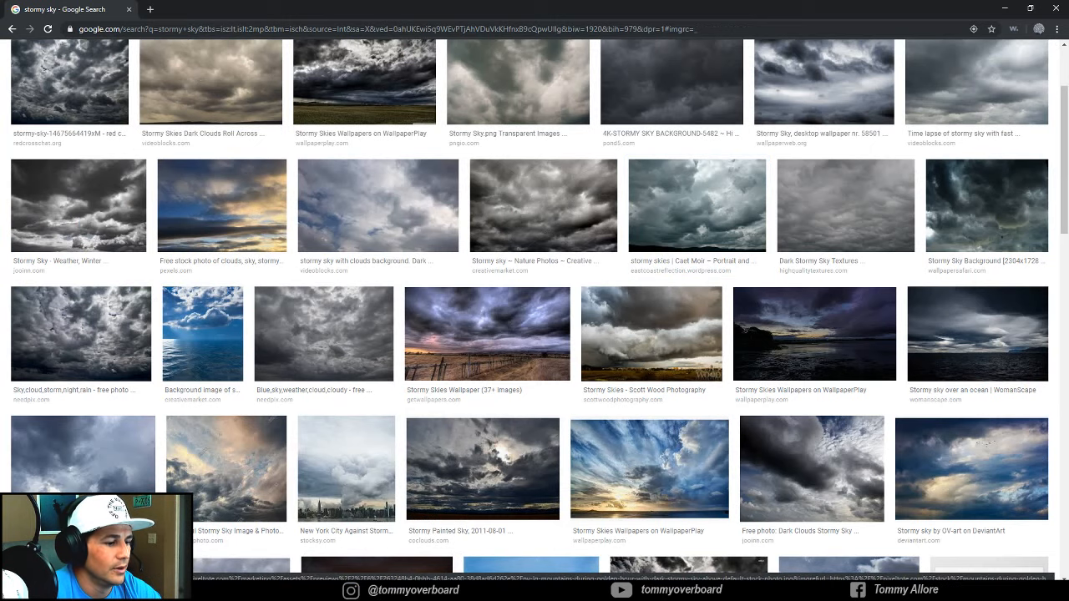
{"action": "left_click", "coordinate": [434, 592]}
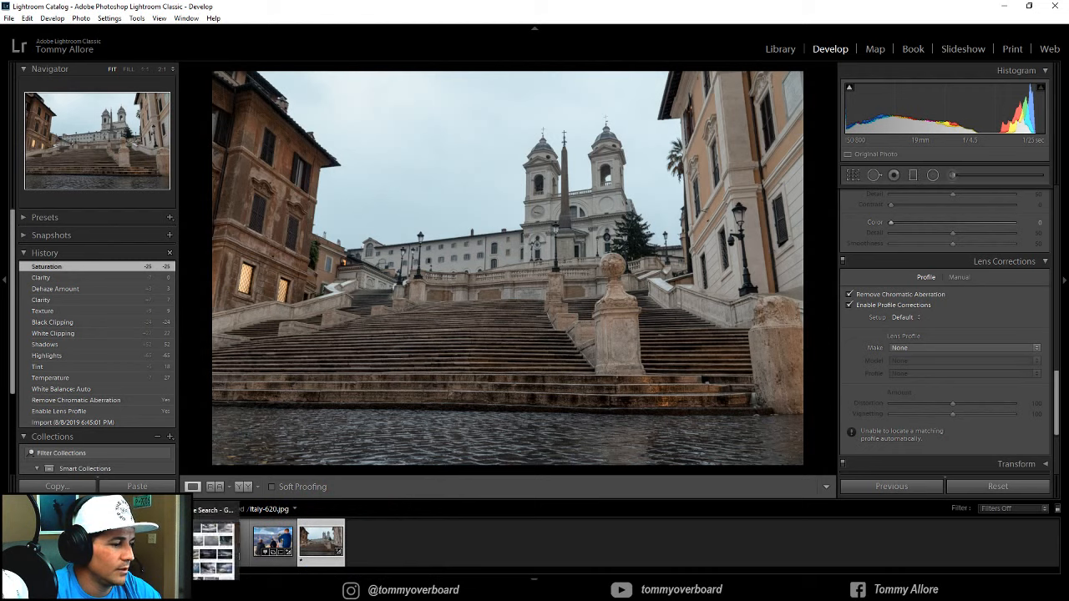
{"action": "left_click", "coordinate": [201, 551]}
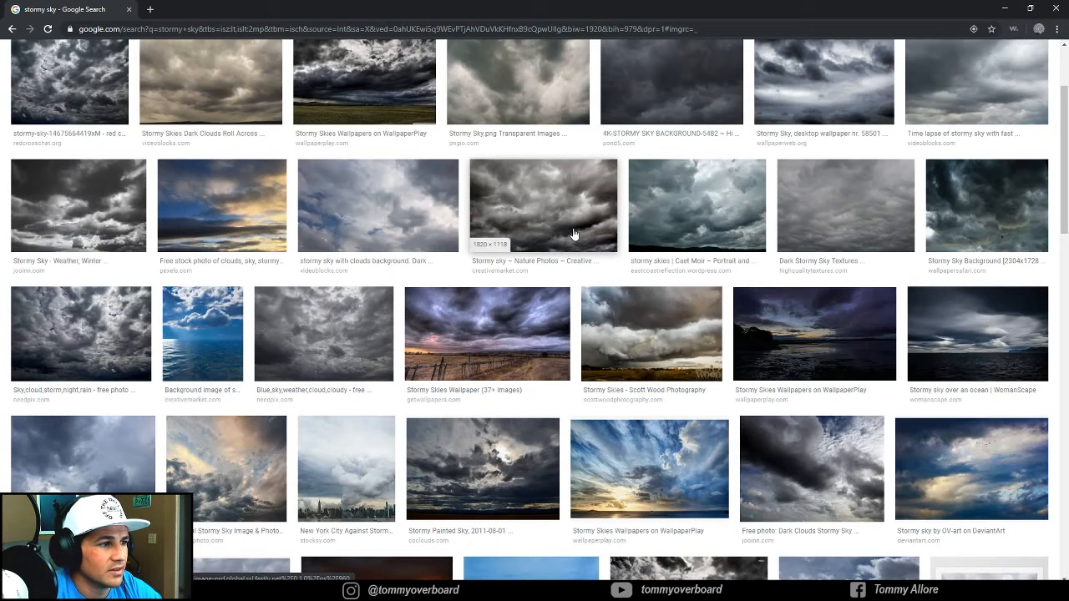
Open the dark cloud image from redcrosschat.org in the preview and copy it to the clipboard
{"action": "scroll", "coordinate": [240, 148], "scroll_direction": "up", "scroll_amount": 1}
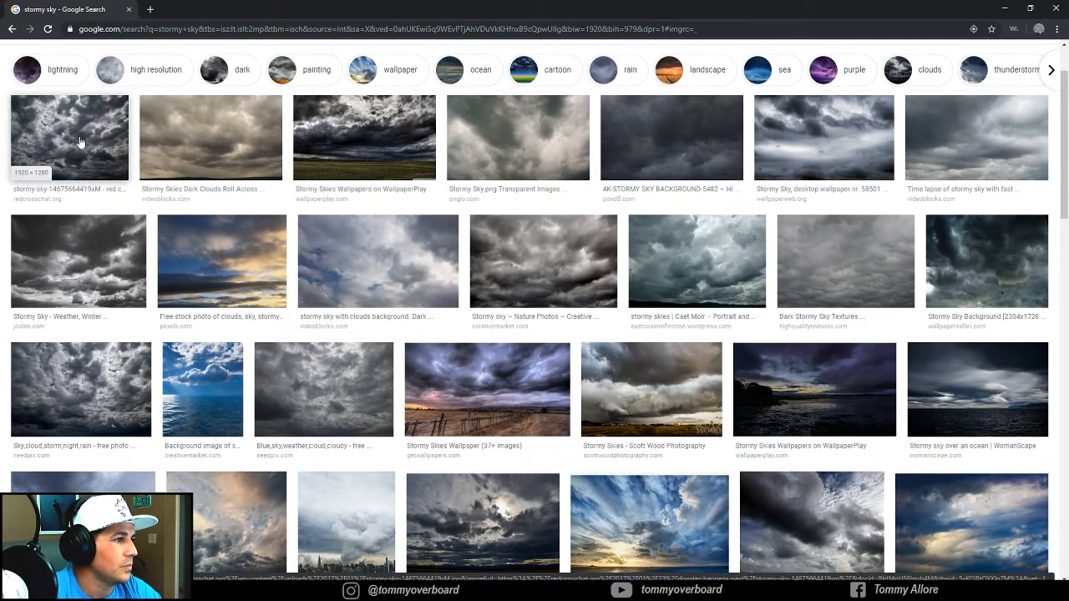
{"action": "left_click", "coordinate": [81, 142]}
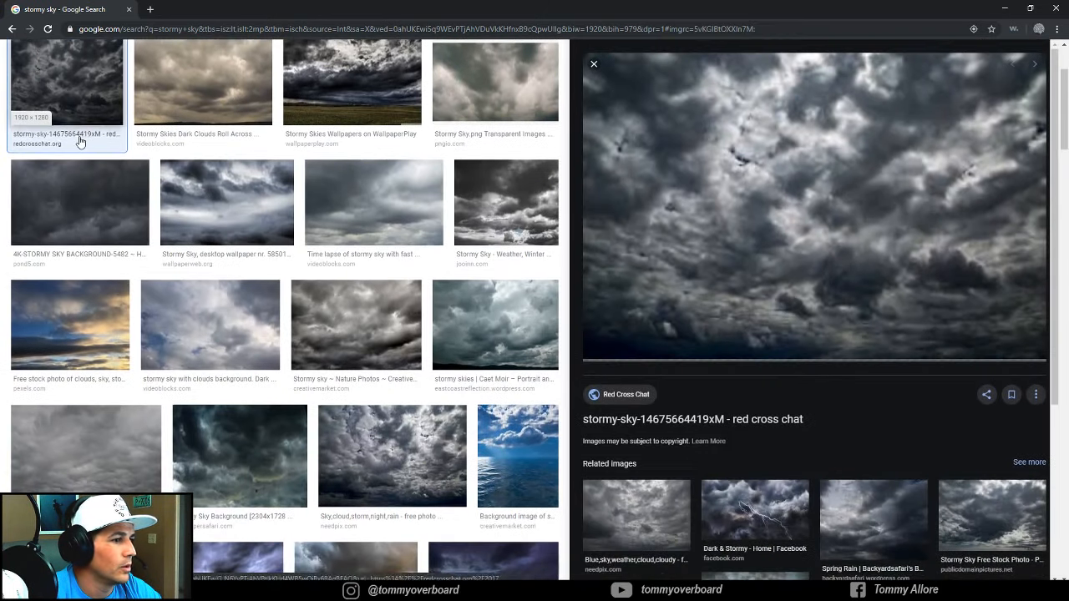
{"action": "right_click", "coordinate": [810, 218]}
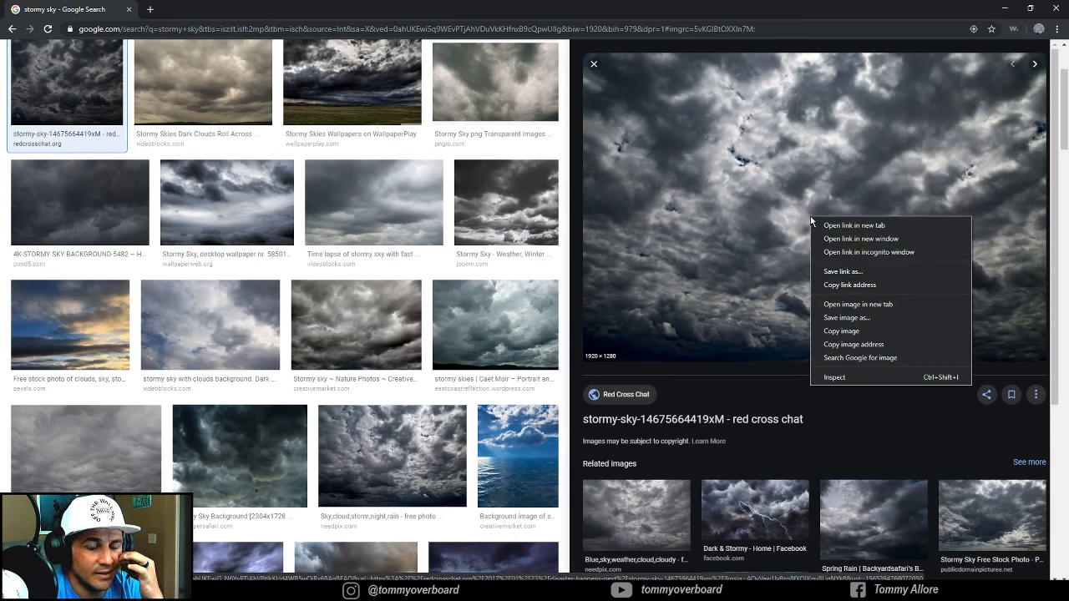
{"action": "left_click", "coordinate": [858, 331]}
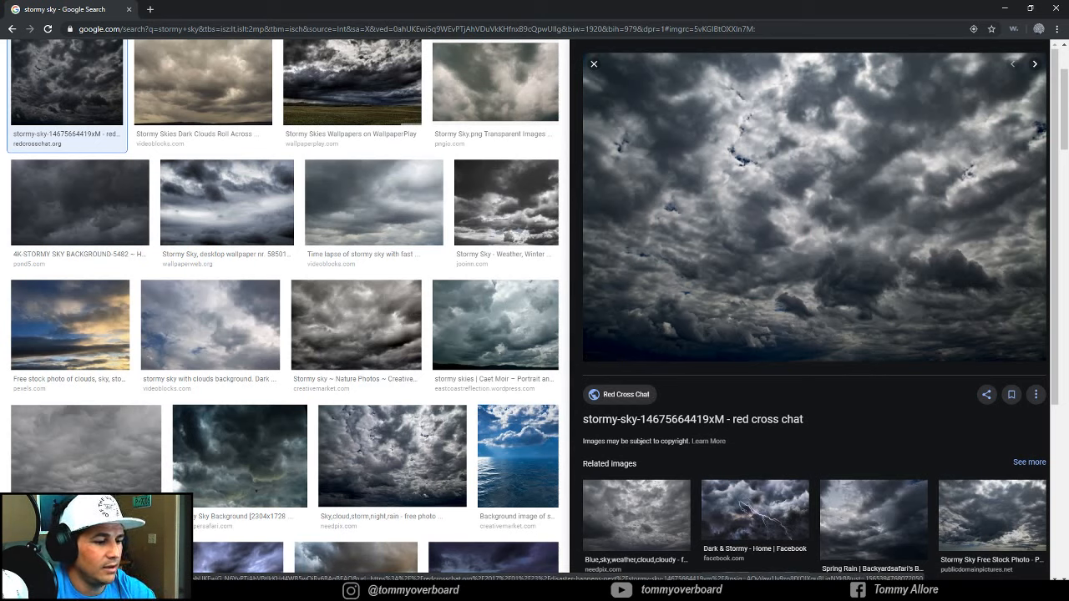
Switch to Lightroom and open the steps photo in Photoshop as a copy with Lightroom adjustments, in a maximized window
{"action": "key", "text": "alt+Tab"}
{"action": "left_click", "coordinate": [81, 18]}
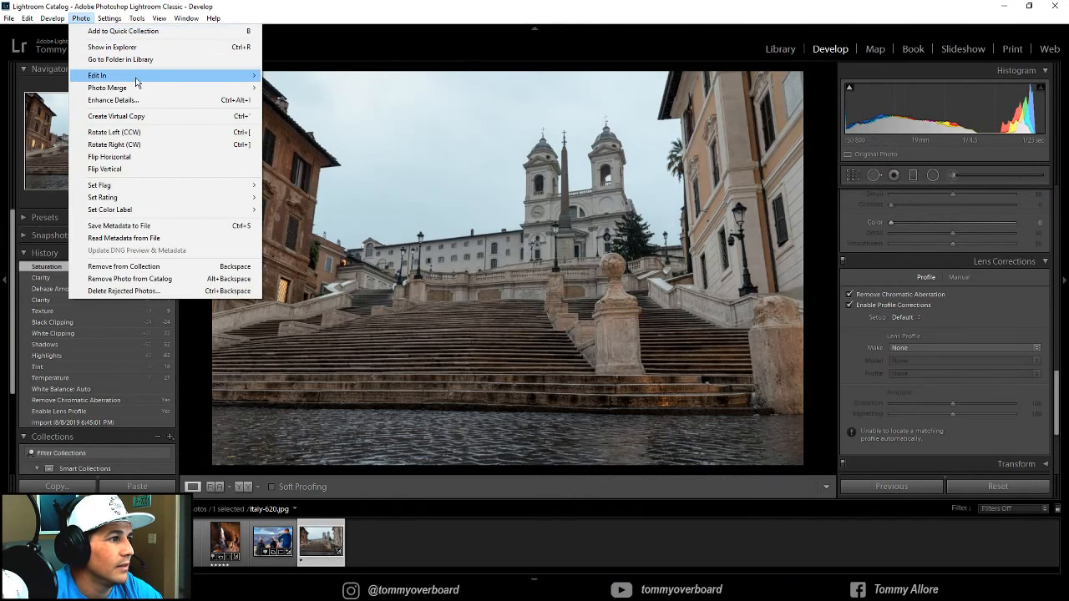
{"action": "mouse_move", "coordinate": [138, 75]}
{"action": "left_click", "coordinate": [335, 76]}
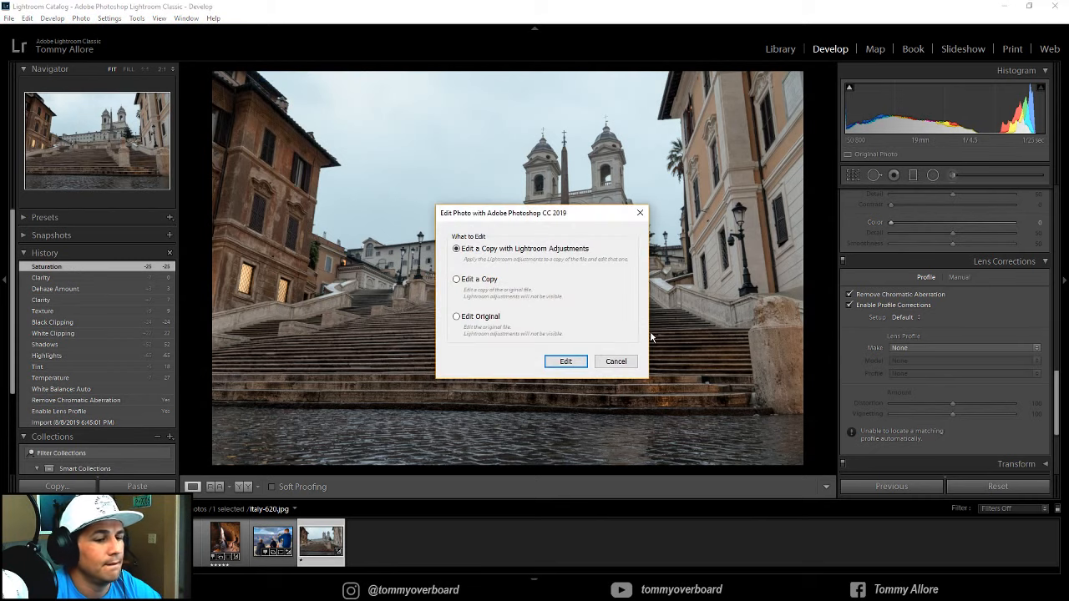
{"action": "left_click", "coordinate": [564, 361]}
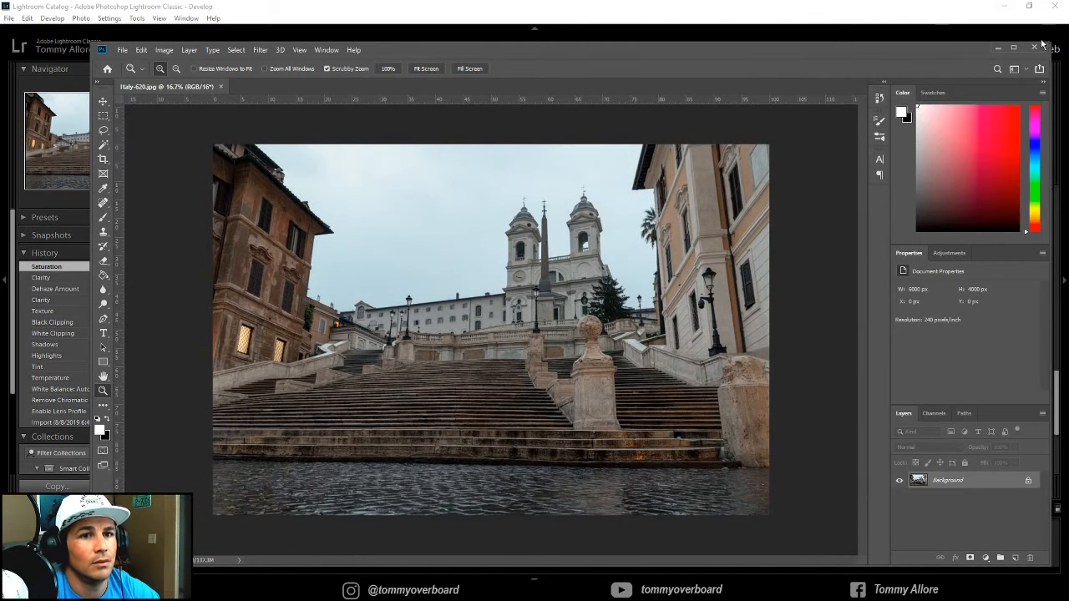
{"action": "left_click", "coordinate": [1013, 48]}
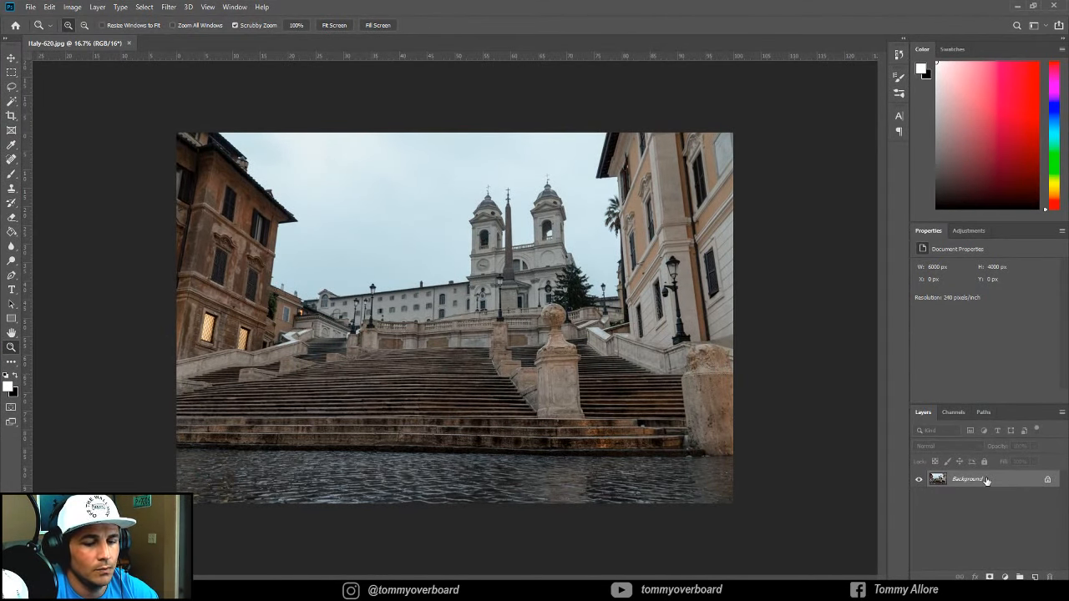
Convert the Background to Layer 0 and duplicate it, with the copy beneath and Layer 0 active
{"action": "double_click", "coordinate": [957, 480]}
{"action": "left_click", "coordinate": [624, 177]}
{"action": "key", "text": "ctrl+j"}
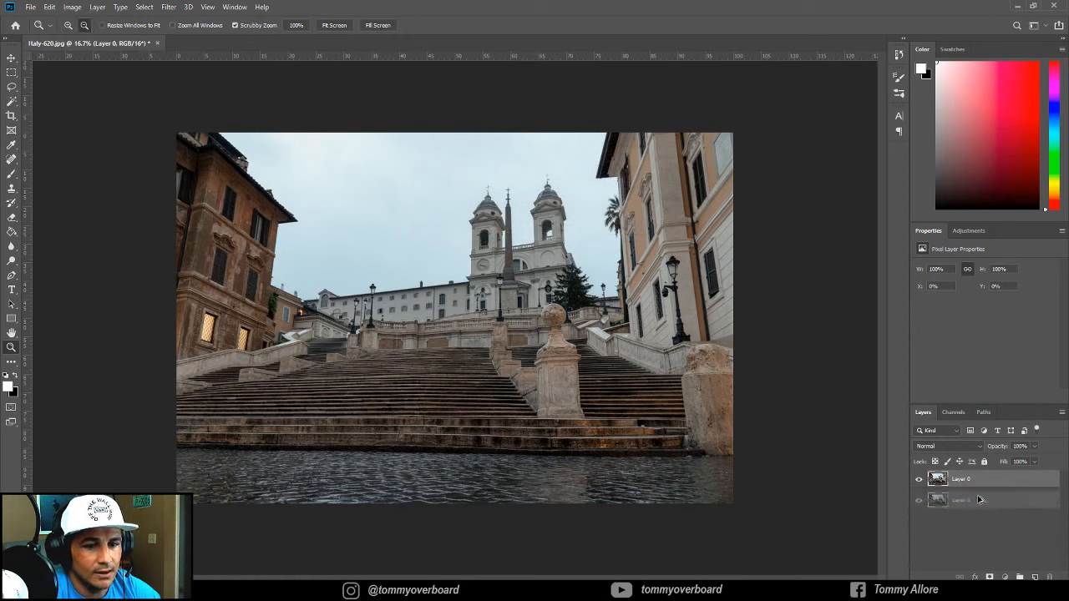
{"action": "left_click", "coordinate": [964, 480]}
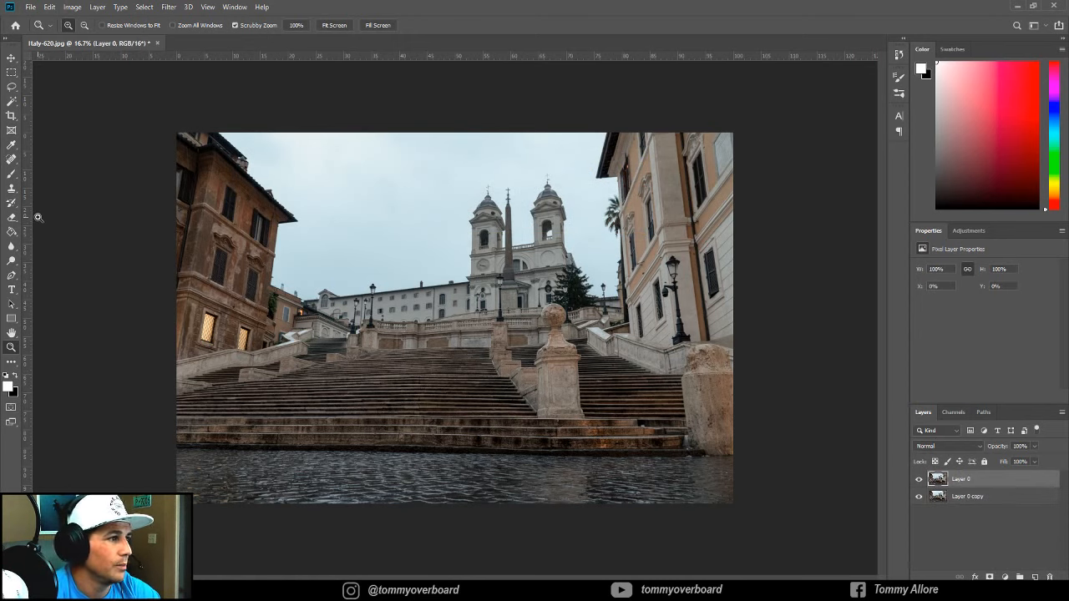
Select the whole sky on Layer 0 with the Quick Selection Tool in add mode, including the area beside the church towers
{"action": "left_click", "coordinate": [11, 100]}
{"action": "right_click", "coordinate": [11, 99]}
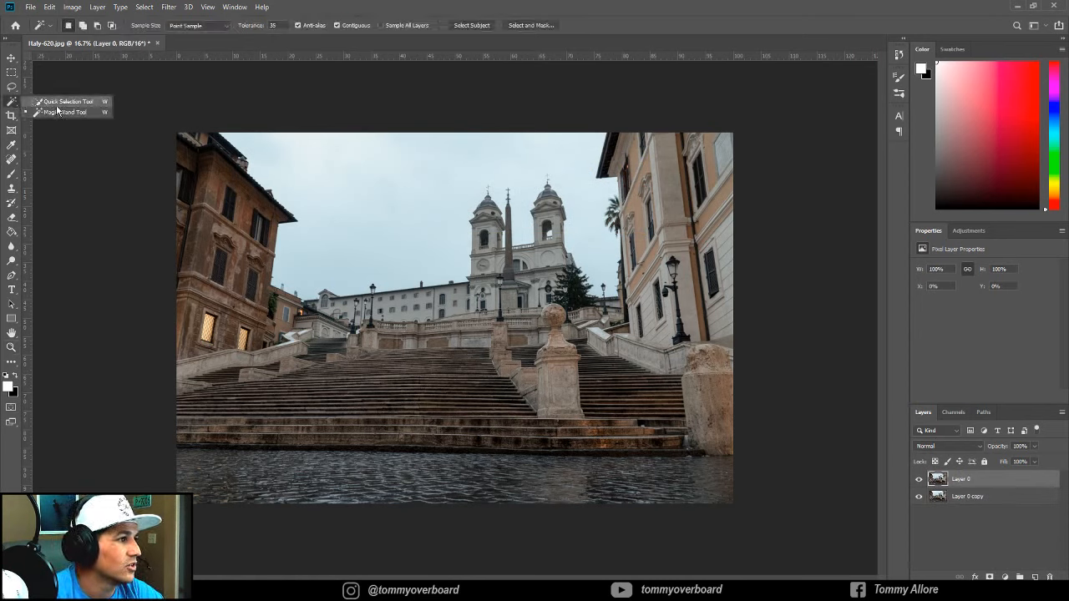
{"action": "left_click", "coordinate": [50, 100]}
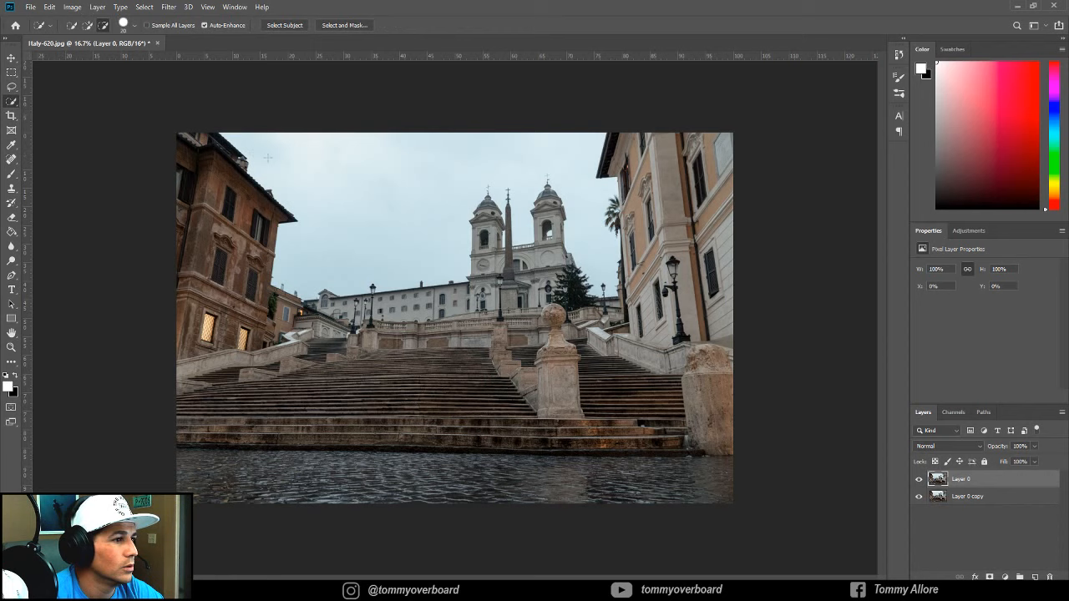
{"action": "left_click", "coordinate": [87, 25]}
{"action": "left_click", "coordinate": [401, 226]}
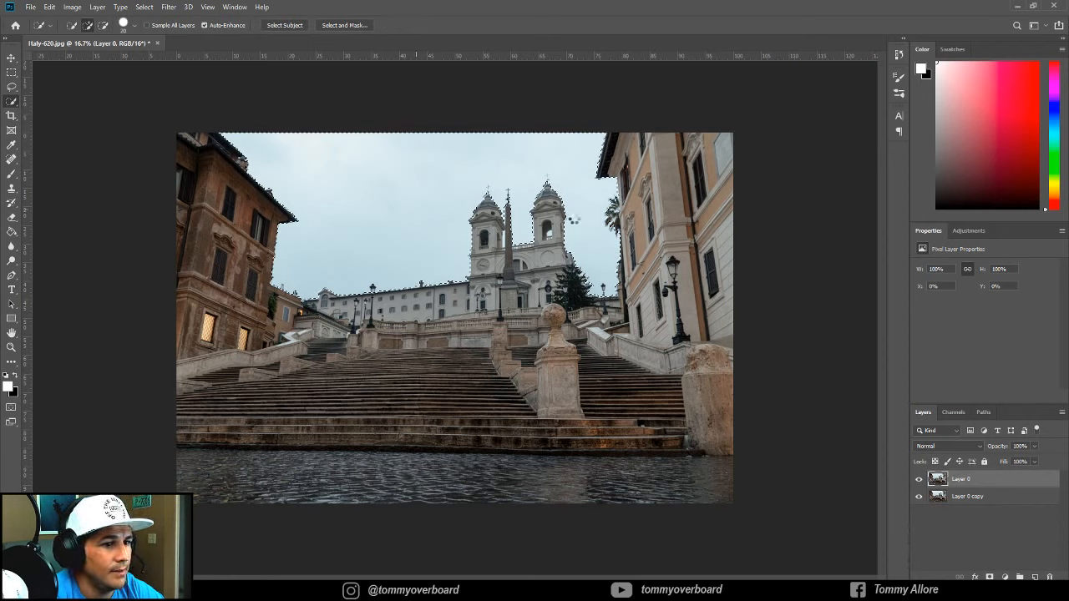
{"action": "left_click", "coordinate": [574, 221]}
Subtract the crosses atop the obelisk and both church towers from the sky selection with the Quick Selection Tool
{"action": "left_click", "coordinate": [11, 347]}
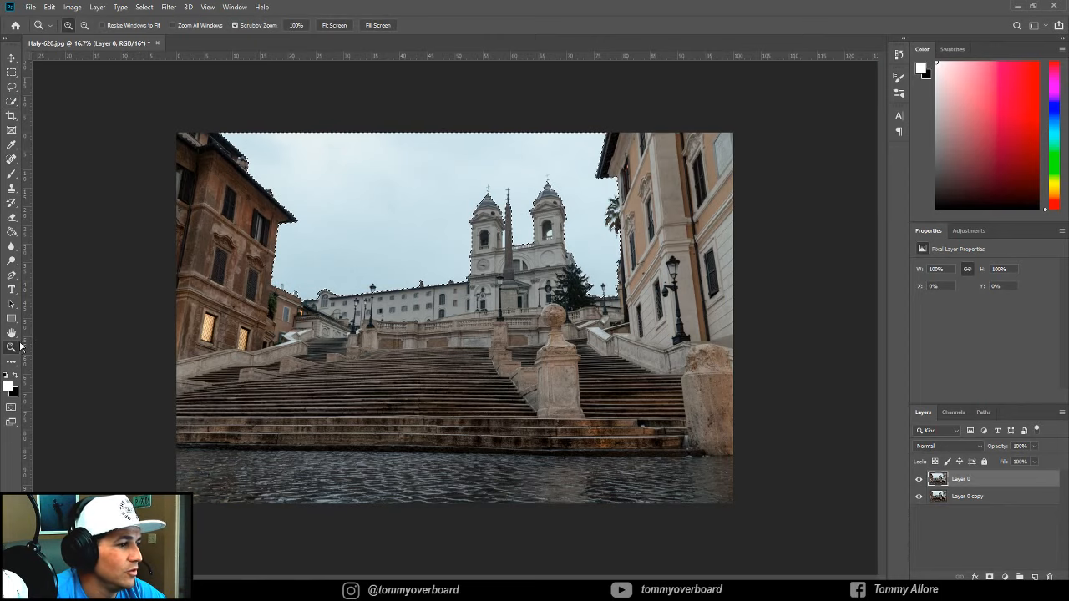
{"action": "left_click", "coordinate": [326, 239]}
{"action": "left_click", "coordinate": [326, 239]}
{"action": "left_click", "coordinate": [326, 239]}
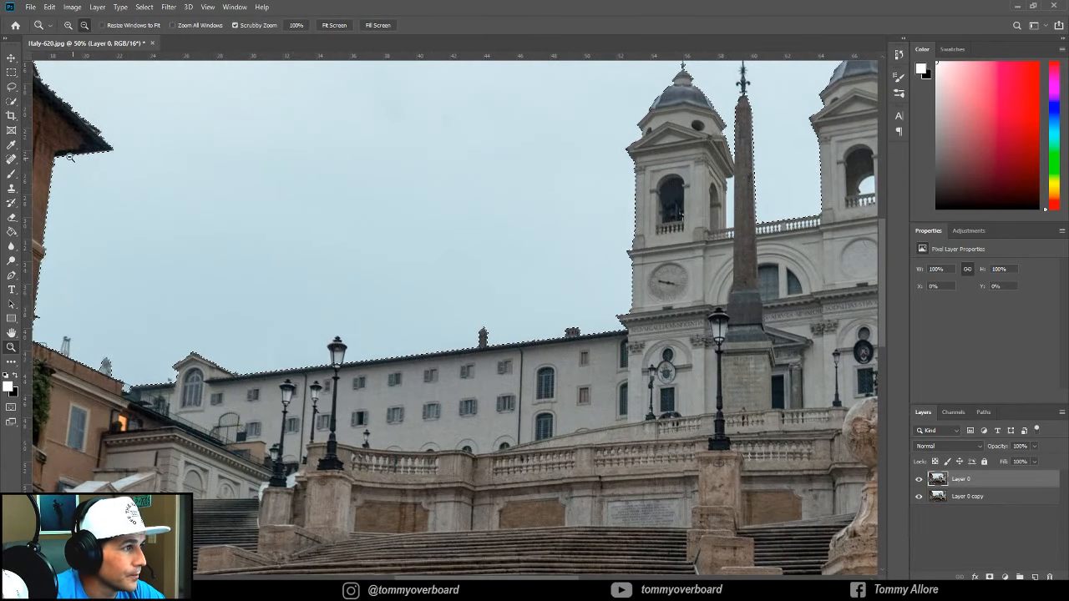
{"action": "left_click", "coordinate": [11, 101]}
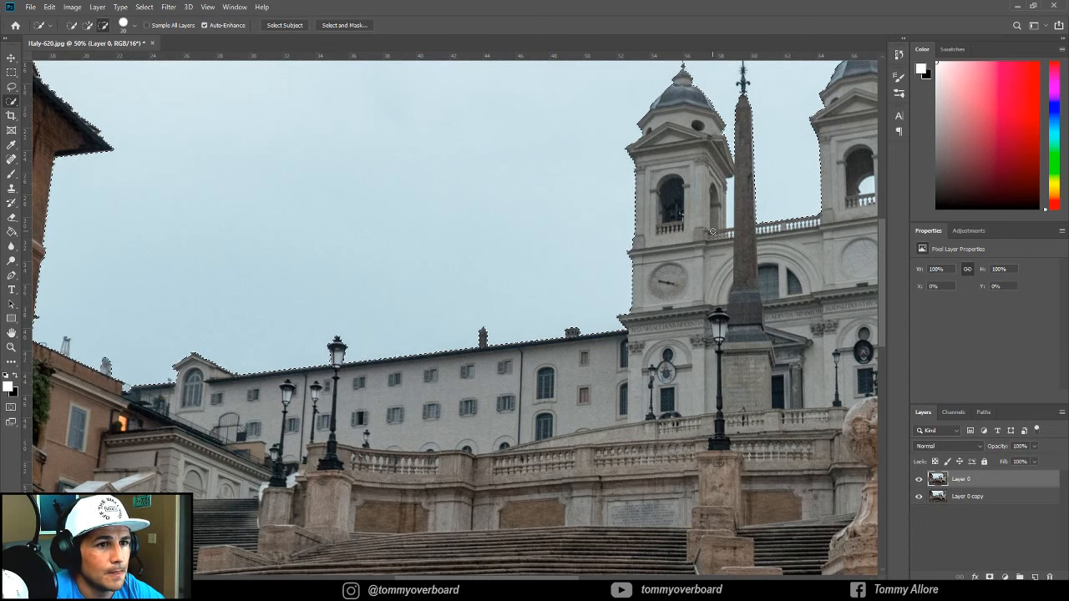
{"action": "scroll", "coordinate": [713, 232], "scroll_direction": "up", "scroll_amount": 2}
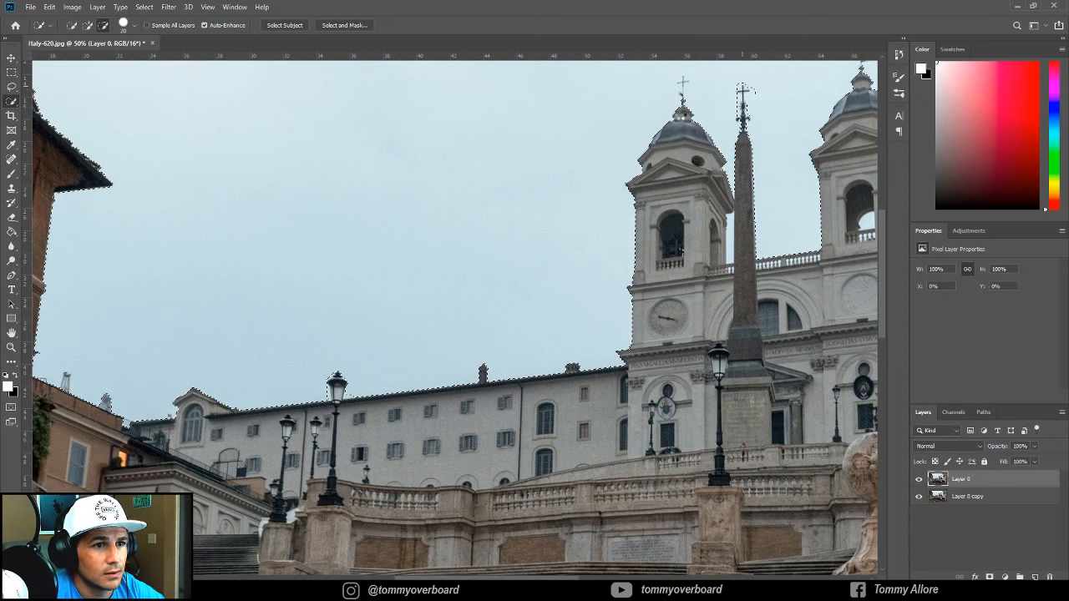
{"action": "left_click_drag", "start_coordinate": [683, 101], "coordinate": [685, 80]}
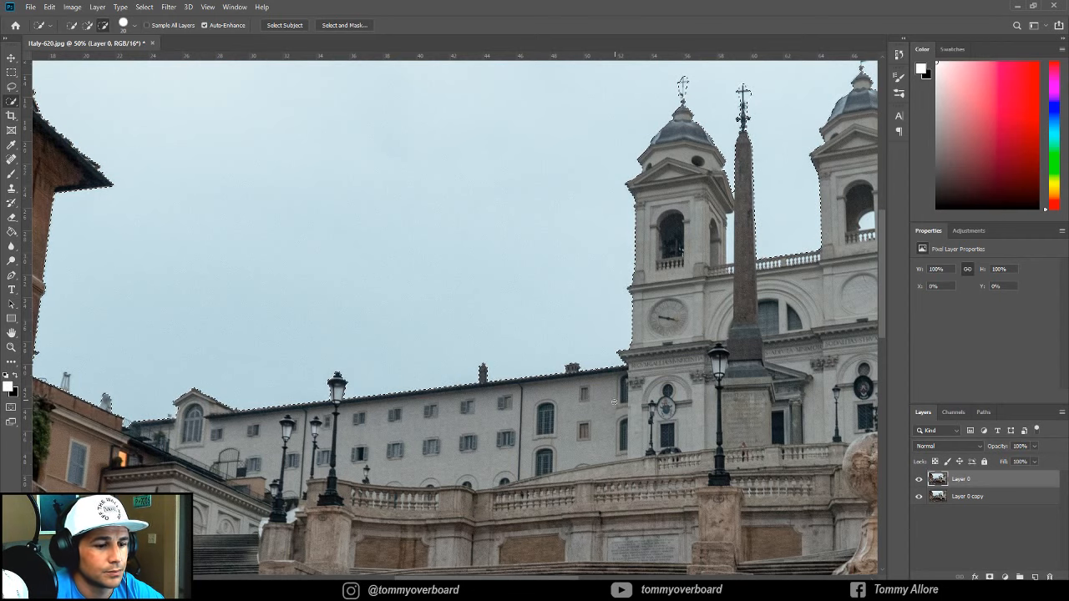
{"action": "scroll", "coordinate": [484, 539], "scroll_direction": "right", "scroll_amount": 6}
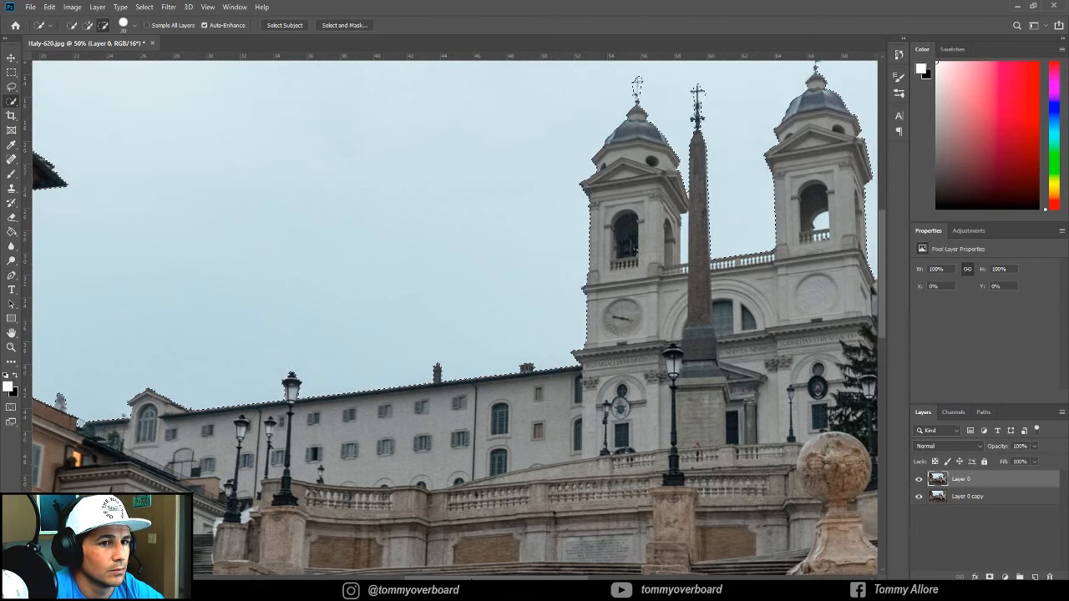
{"action": "scroll", "coordinate": [553, 521], "scroll_direction": "up", "scroll_amount": 3}
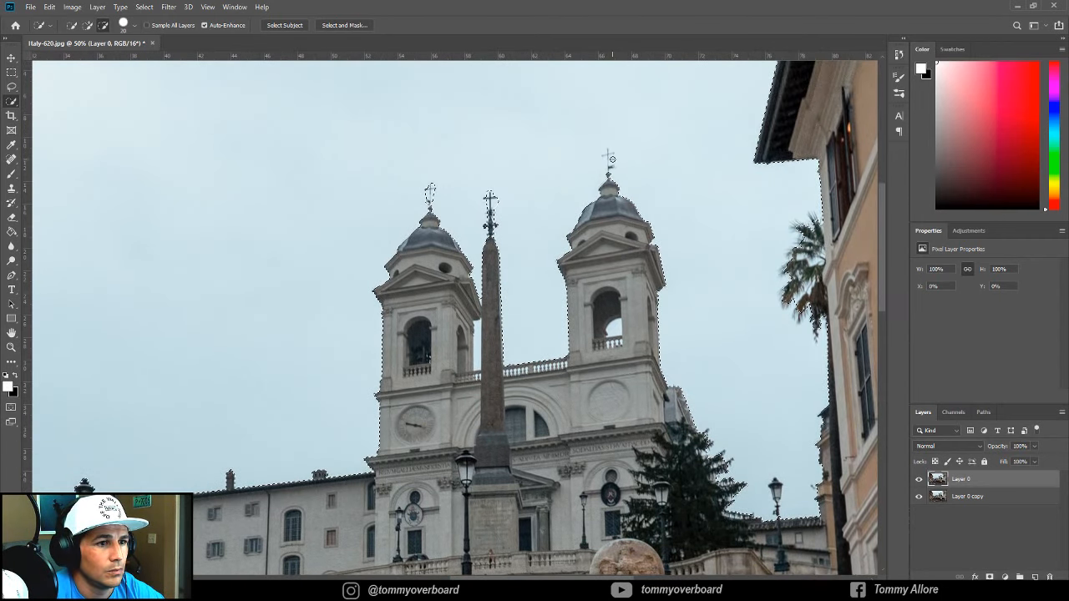
{"action": "left_click_drag", "start_coordinate": [608, 170], "coordinate": [609, 151]}
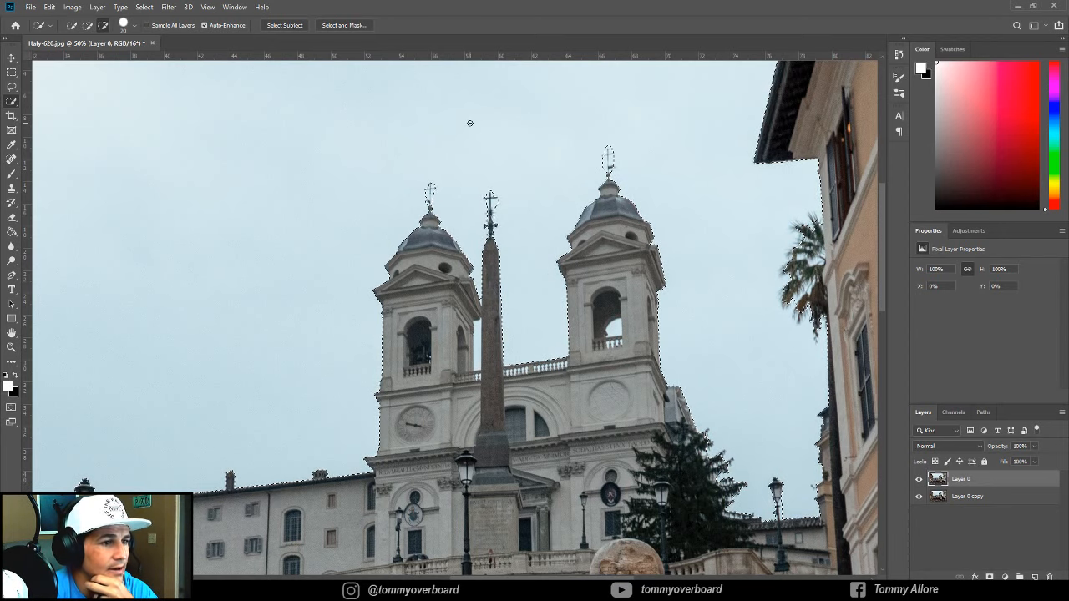
Open Select and Mask for the sky selection and show the selected areas as a bright green overlay
{"action": "left_click", "coordinate": [341, 26]}
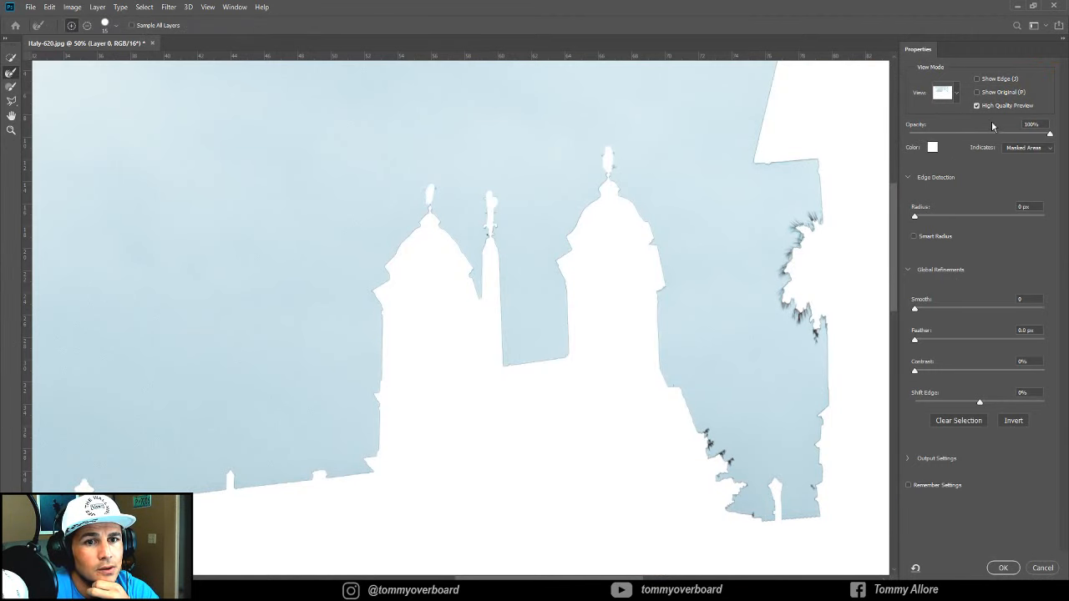
{"action": "left_click", "coordinate": [1025, 147]}
{"action": "left_click", "coordinate": [1016, 162]}
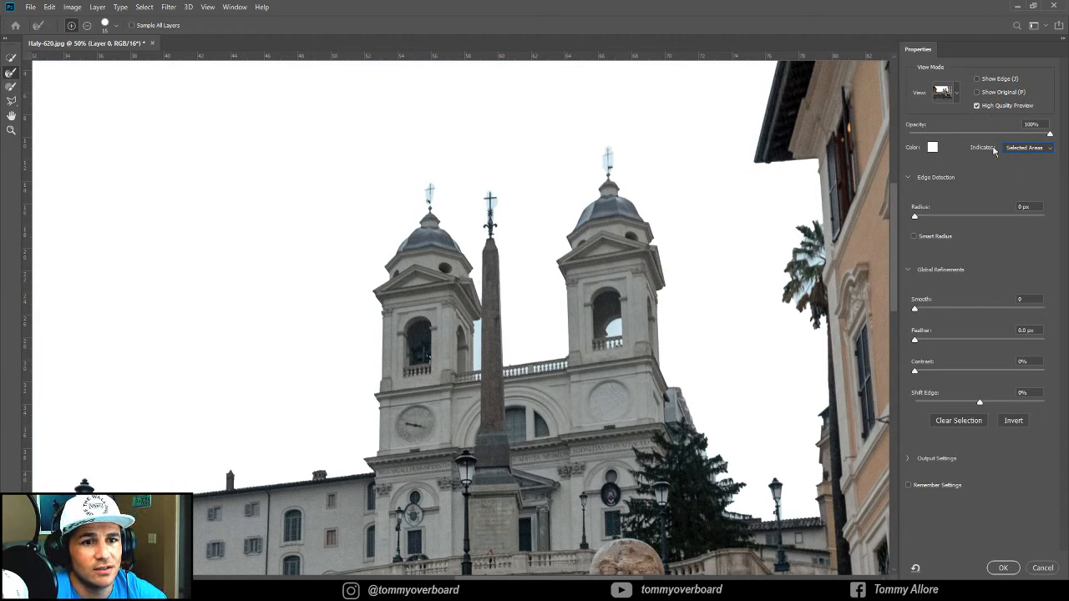
{"action": "left_click", "coordinate": [933, 147]}
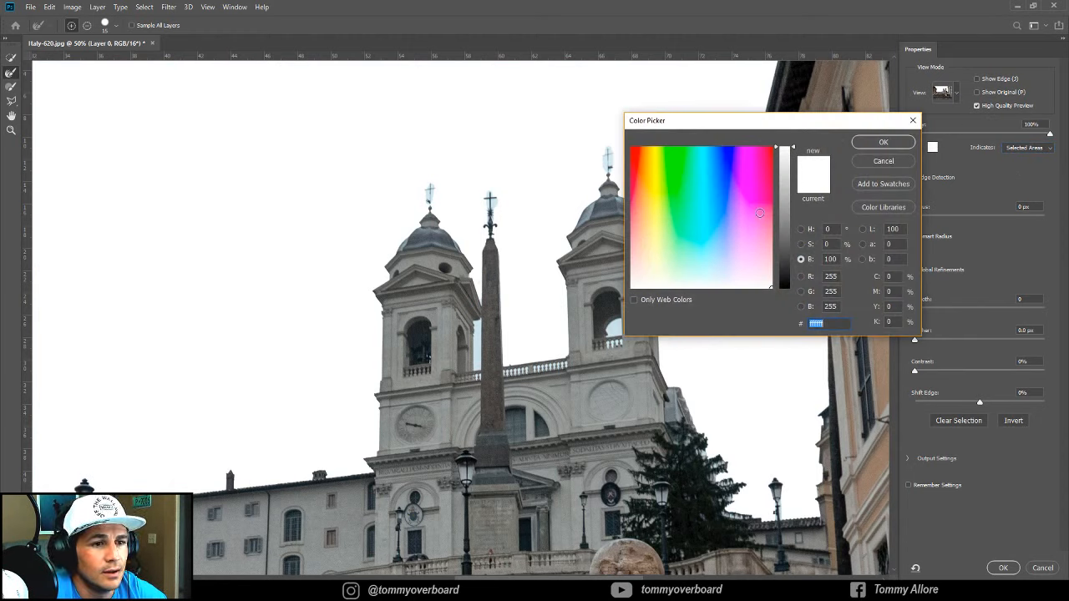
{"action": "mouse_move", "coordinate": [759, 213]}
{"action": "left_mouse_down"}
{"action": "mouse_move", "coordinate": [728, 213]}
{"action": "mouse_move", "coordinate": [614, 144]}
{"action": "mouse_move", "coordinate": [678, 143]}
{"action": "left_mouse_up"}
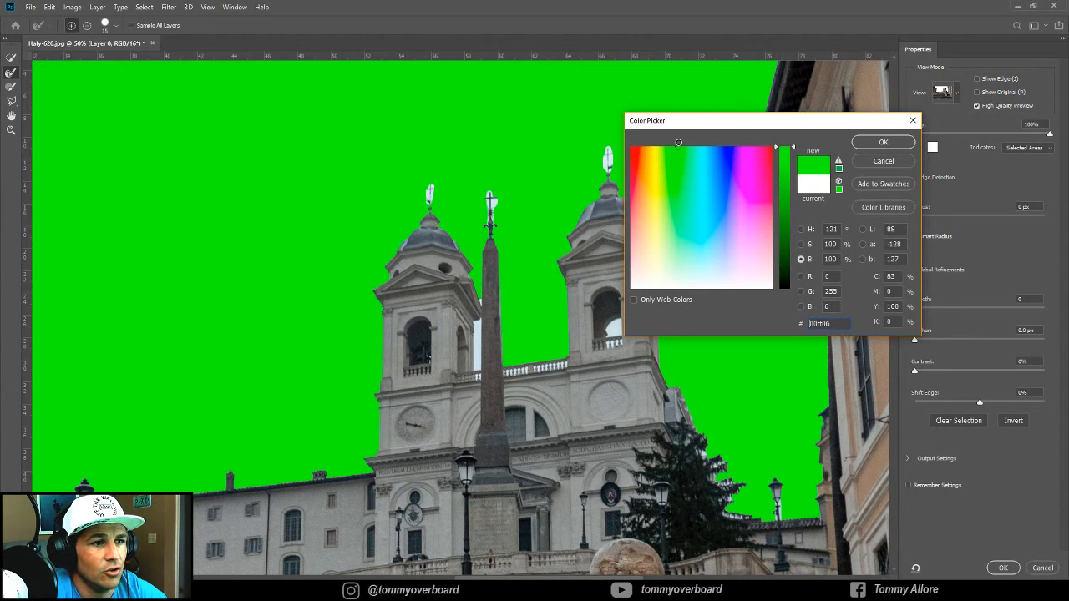
{"action": "left_click", "coordinate": [883, 142]}
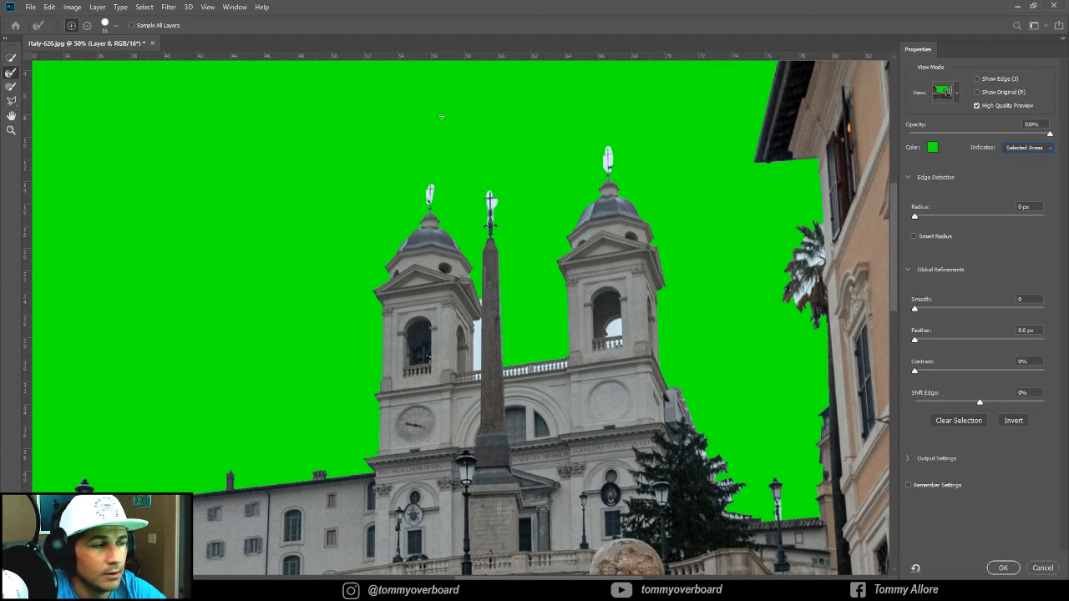
Enlarge the Refine Edge Brush to 35 px and refine the selection around the crosses atop both church towers and the obelisk
{"action": "left_click", "coordinate": [105, 25]}
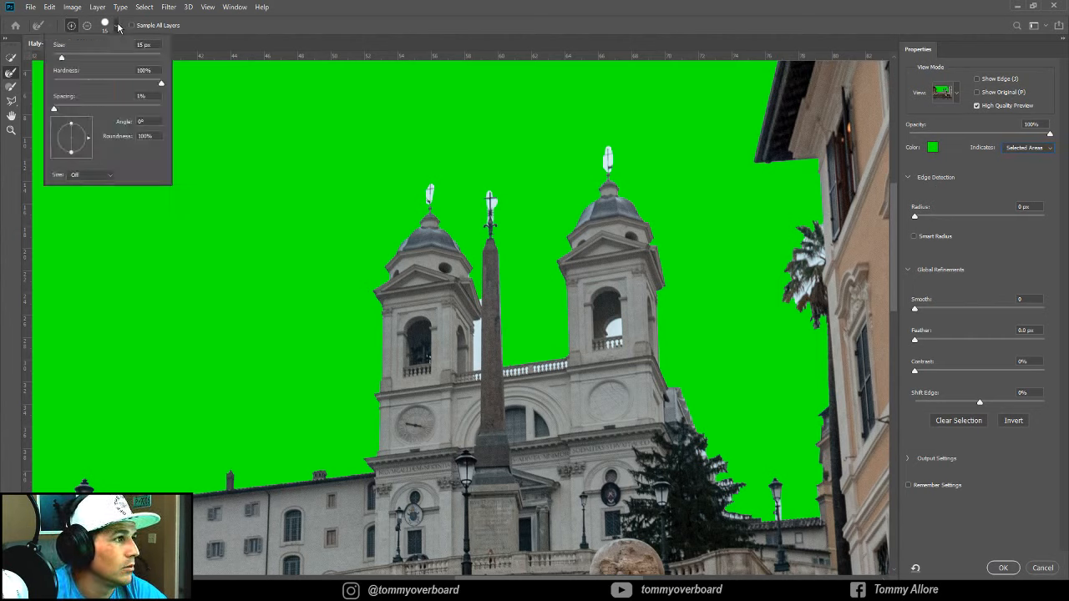
{"action": "left_click_drag", "start_coordinate": [65, 60], "coordinate": [69, 58]}
{"action": "type", "text": "1"}
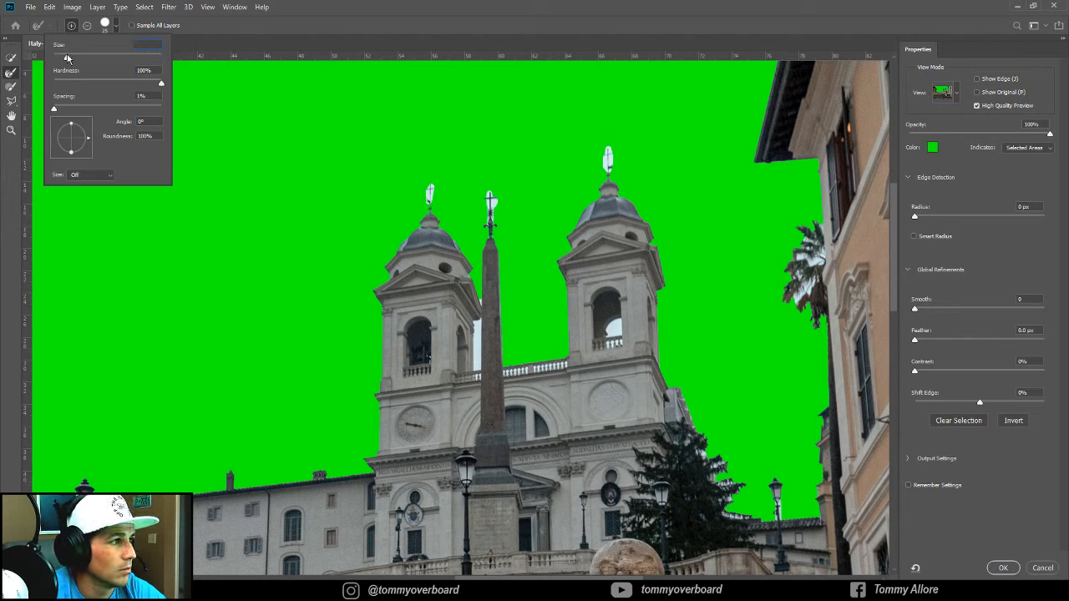
{"action": "left_click", "coordinate": [69, 59]}
{"action": "left_click", "coordinate": [556, 244]}
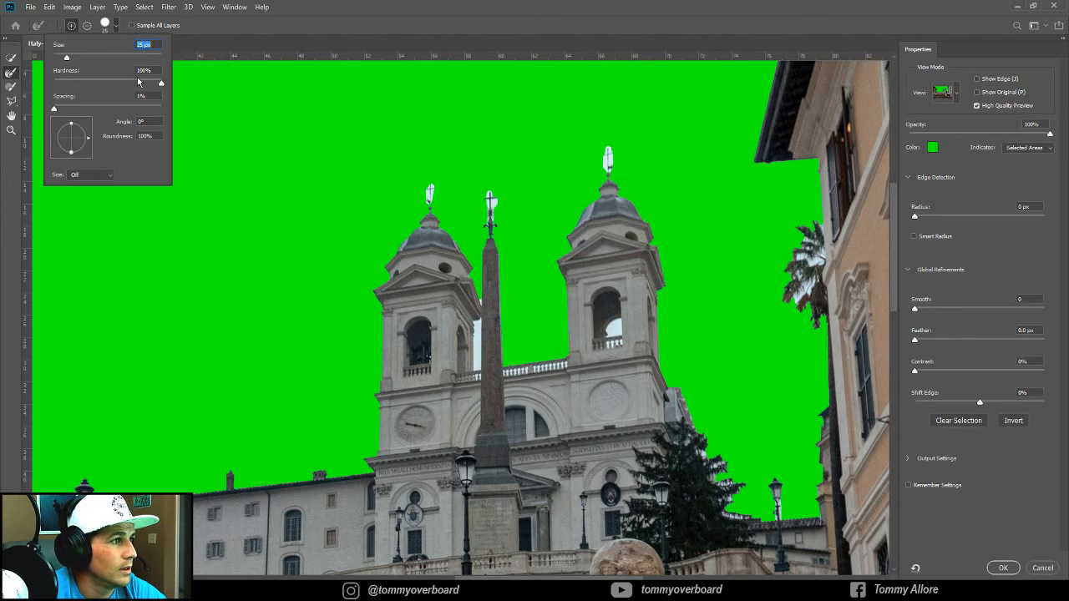
{"action": "key", "text": "Return"}
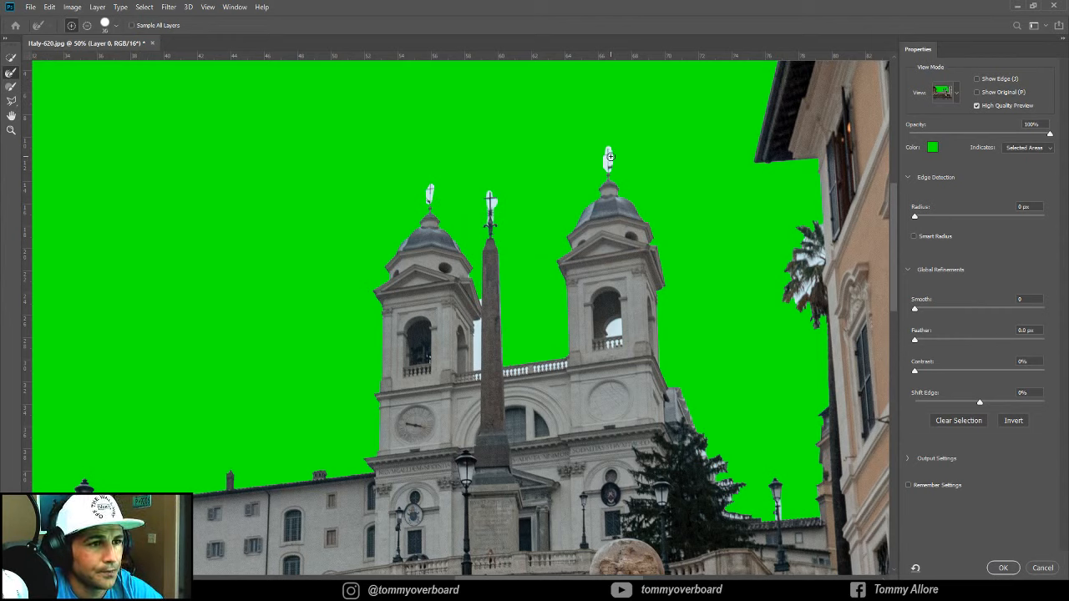
{"action": "mouse_move", "coordinate": [612, 154]}
{"action": "left_mouse_down"}
{"action": "mouse_move", "coordinate": [612, 168]}
{"action": "mouse_move", "coordinate": [607, 146]}
{"action": "mouse_move", "coordinate": [605, 171]}
{"action": "left_mouse_up"}
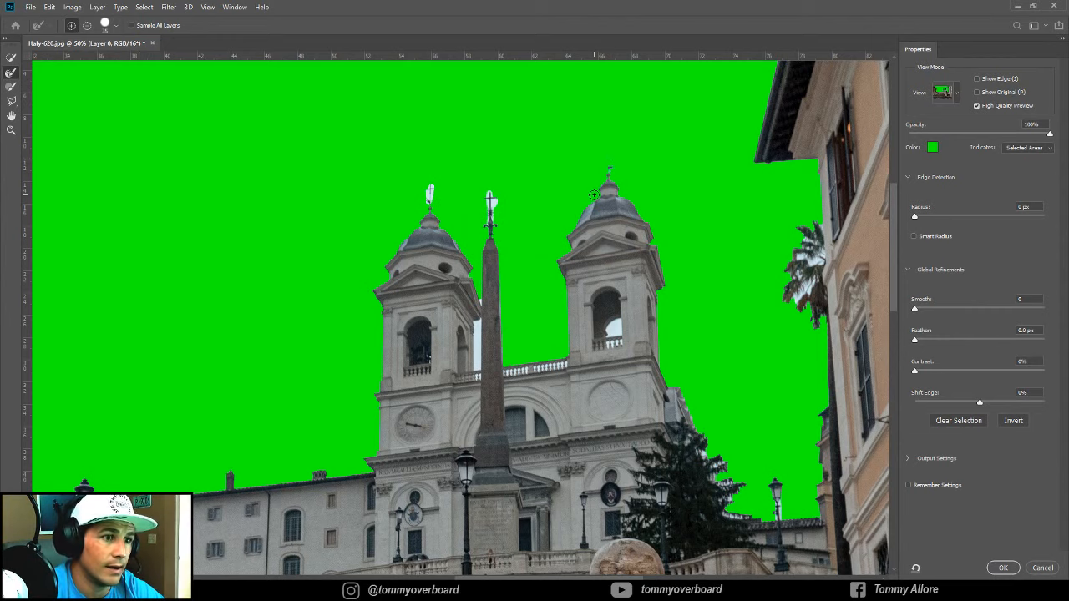
{"action": "mouse_move", "coordinate": [496, 194]}
{"action": "left_mouse_down"}
{"action": "mouse_move", "coordinate": [494, 221]}
{"action": "mouse_move", "coordinate": [485, 217]}
{"action": "mouse_move", "coordinate": [491, 190]}
{"action": "left_mouse_up"}
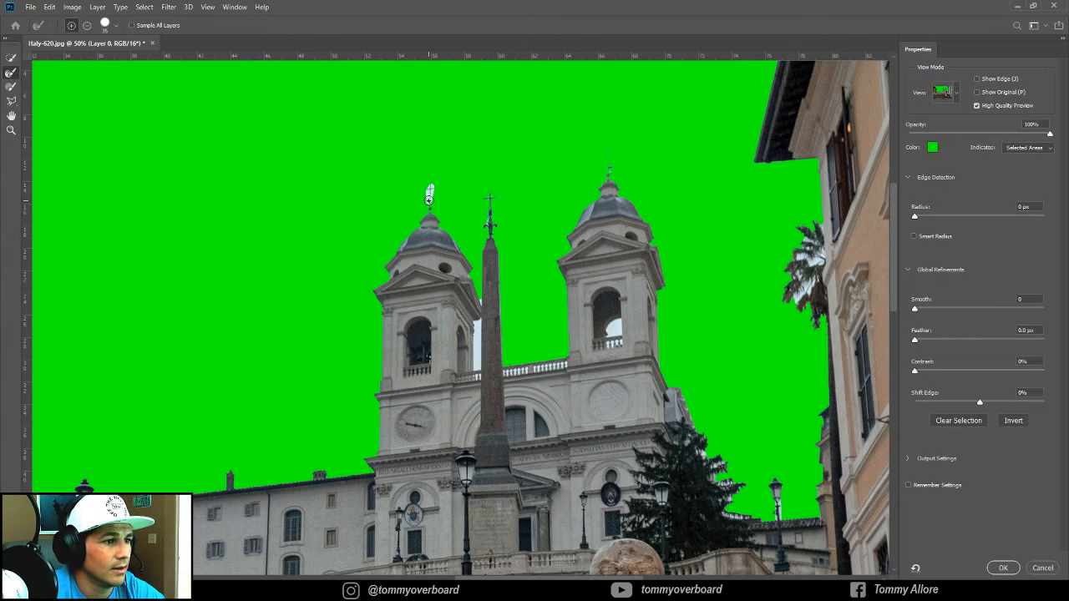
{"action": "mouse_move", "coordinate": [427, 200]}
{"action": "left_mouse_down"}
{"action": "mouse_move", "coordinate": [429, 184]}
{"action": "mouse_move", "coordinate": [440, 200]}
{"action": "left_mouse_up"}
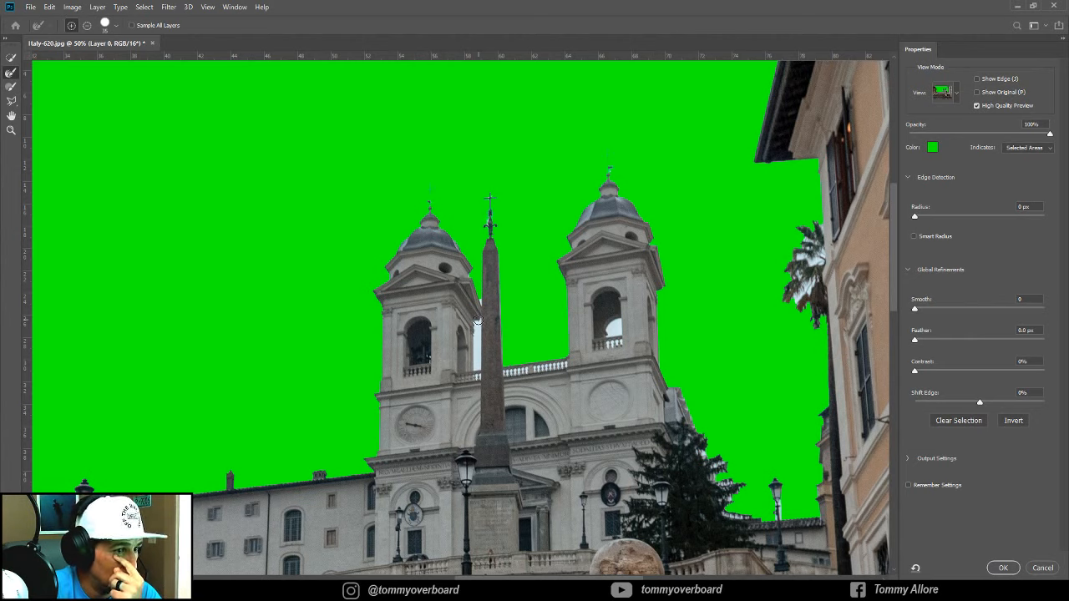
Refine the sky selection beside the obelisk, in the bell tower opening and among the palm leaves, and apply the refined selection
{"action": "mouse_move", "coordinate": [475, 332]}
{"action": "left_mouse_down"}
{"action": "mouse_move", "coordinate": [478, 376]}
{"action": "mouse_move", "coordinate": [564, 364]}
{"action": "mouse_move", "coordinate": [614, 325]}
{"action": "mouse_move", "coordinate": [609, 346]}
{"action": "mouse_move", "coordinate": [620, 342]}
{"action": "left_mouse_up"}
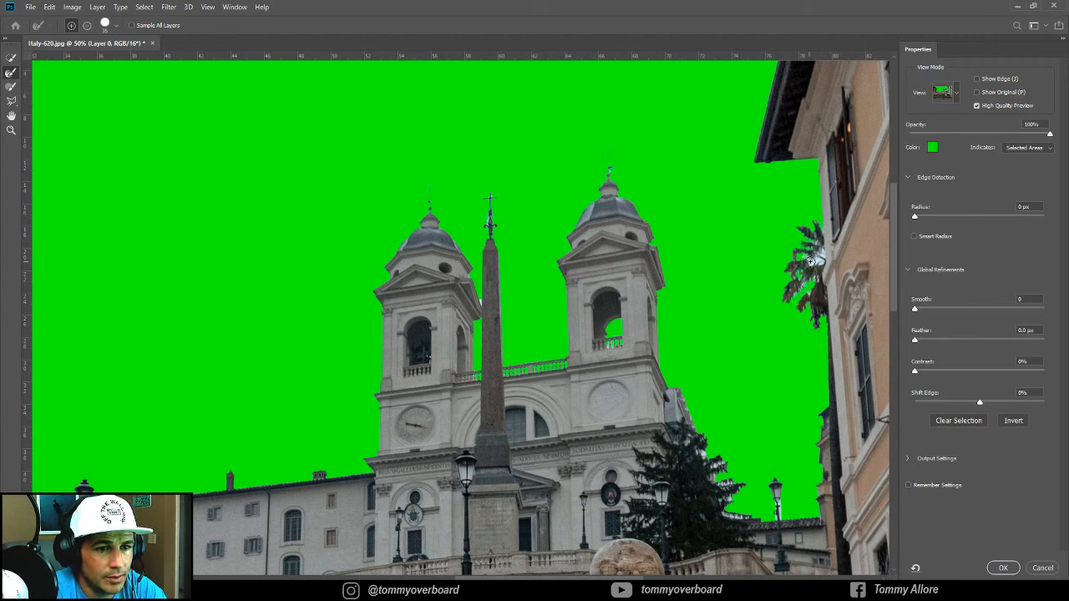
{"action": "mouse_move", "coordinate": [810, 262]}
{"action": "left_mouse_down"}
{"action": "mouse_move", "coordinate": [823, 256]}
{"action": "mouse_move", "coordinate": [820, 269]}
{"action": "left_mouse_up"}
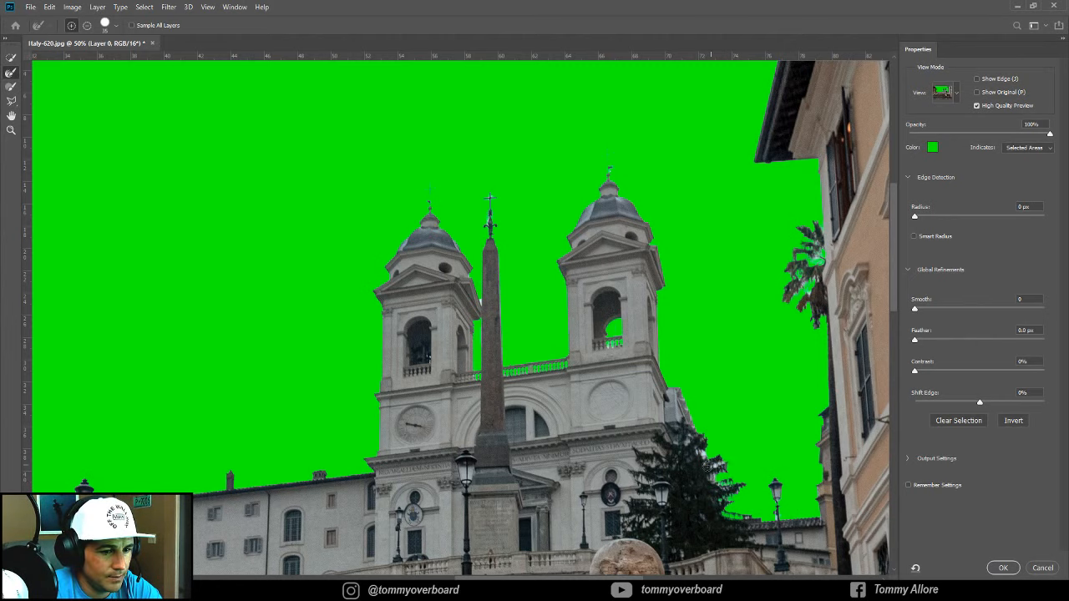
{"action": "left_click_drag", "start_coordinate": [618, 577], "coordinate": [486, 577]}
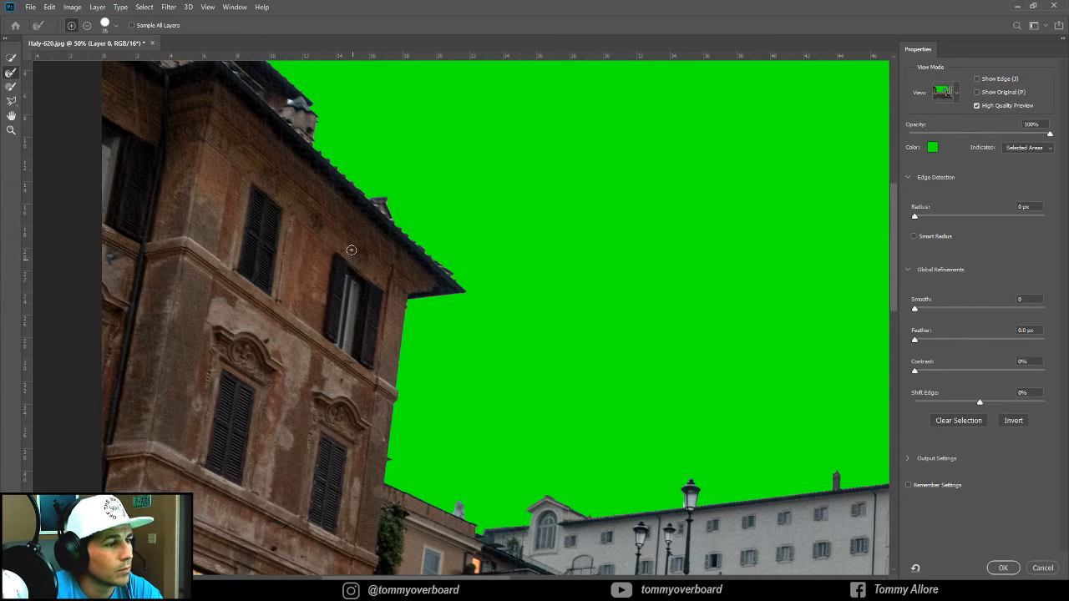
{"action": "left_click", "coordinate": [1004, 569]}
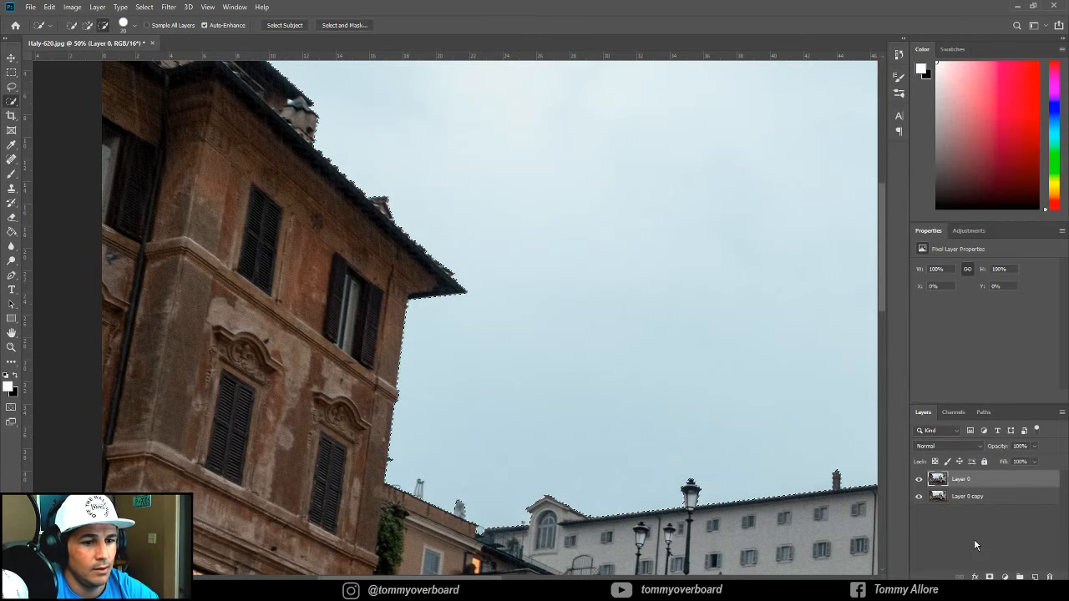
Hide Layer 0 copy, delete the selected sky from Layer 0 and clear the selection
{"action": "left_click", "coordinate": [919, 496]}
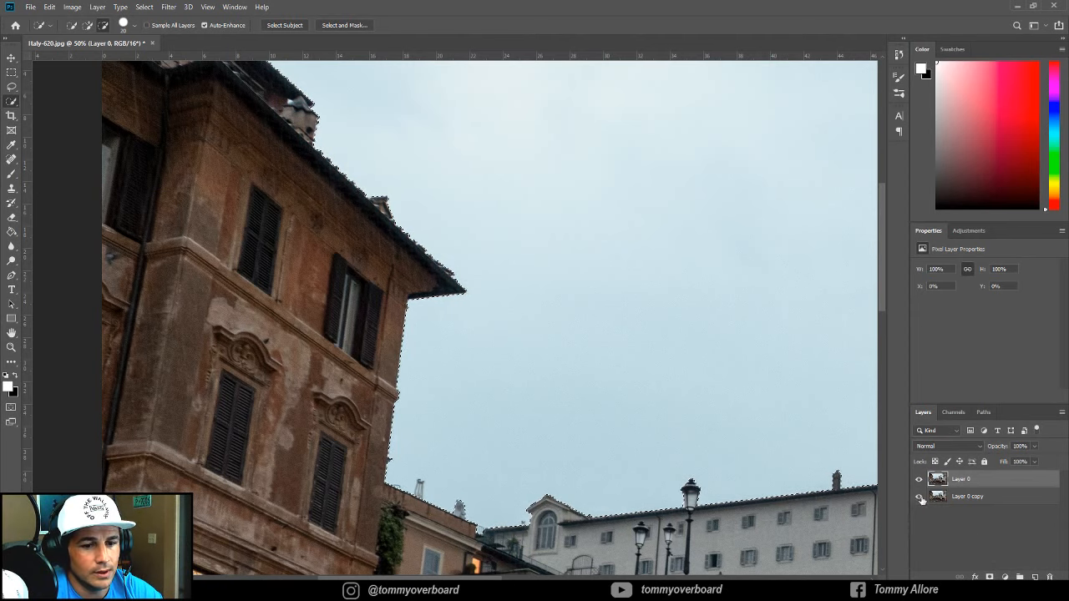
{"action": "key", "text": "Delete"}
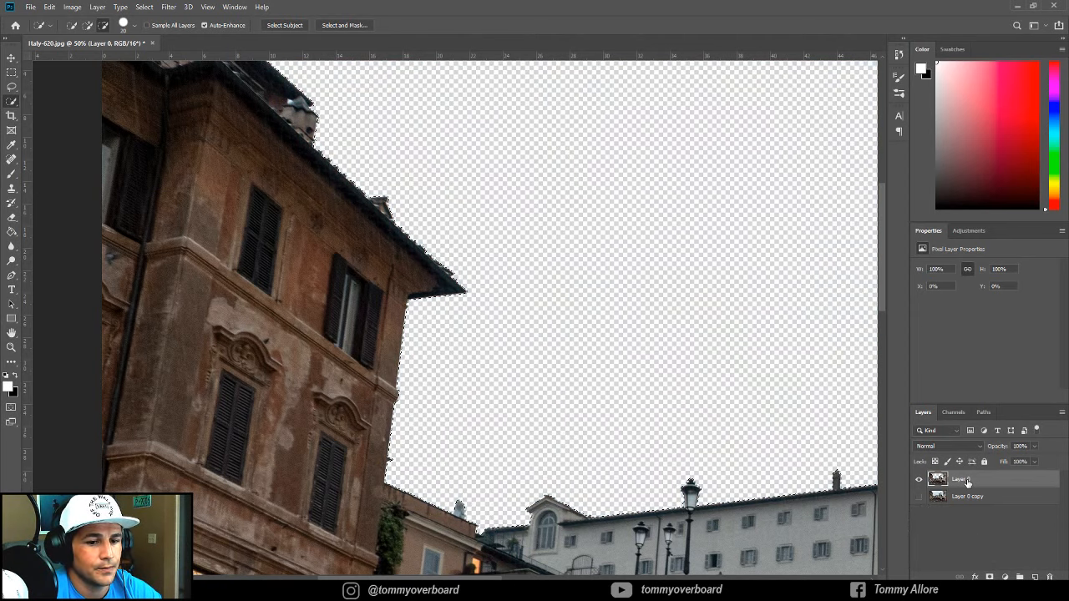
{"action": "left_click", "coordinate": [11, 72]}
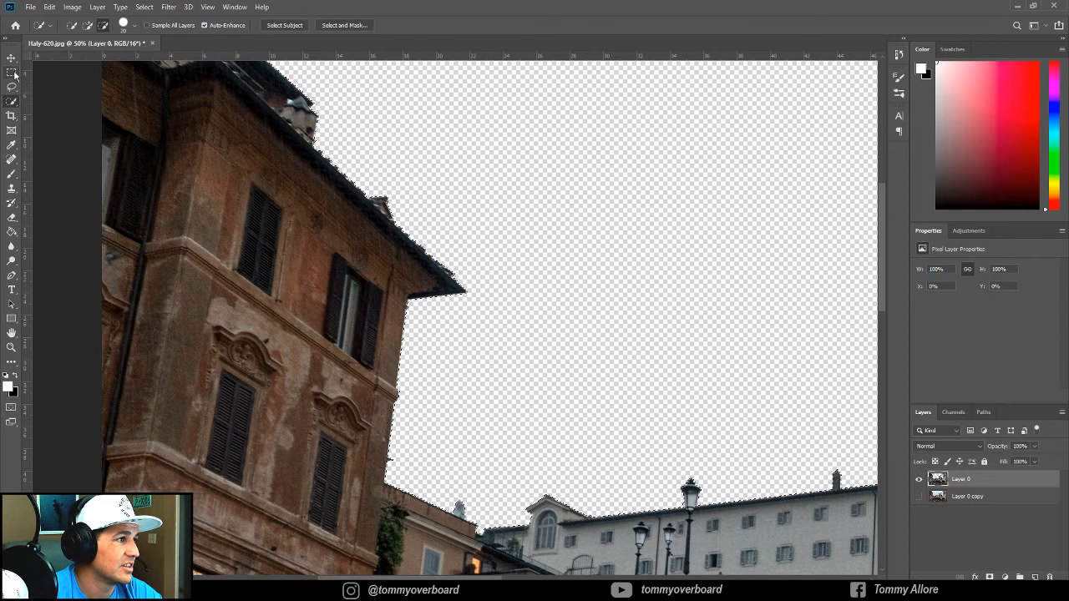
{"action": "left_click", "coordinate": [544, 228]}
Switch to Chrome, copy the large stormy sky image from the search results and paste it into the steps photo in Photoshop
{"action": "left_click", "coordinate": [12, 347]}
{"action": "right_click", "coordinate": [653, 318]}
{"action": "left_click", "coordinate": [669, 321]}
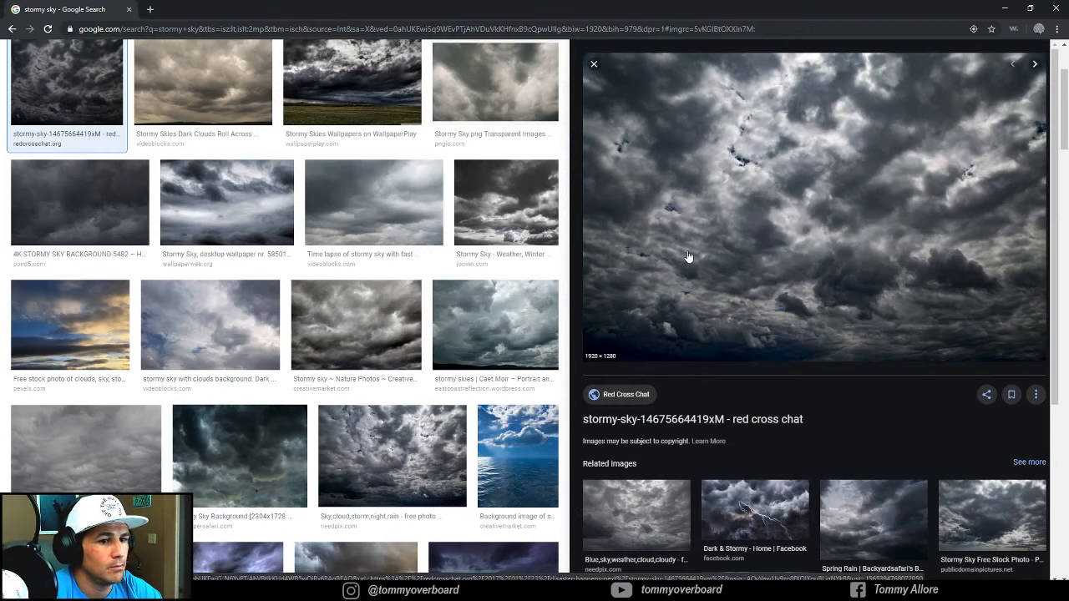
{"action": "right_click", "coordinate": [688, 252]}
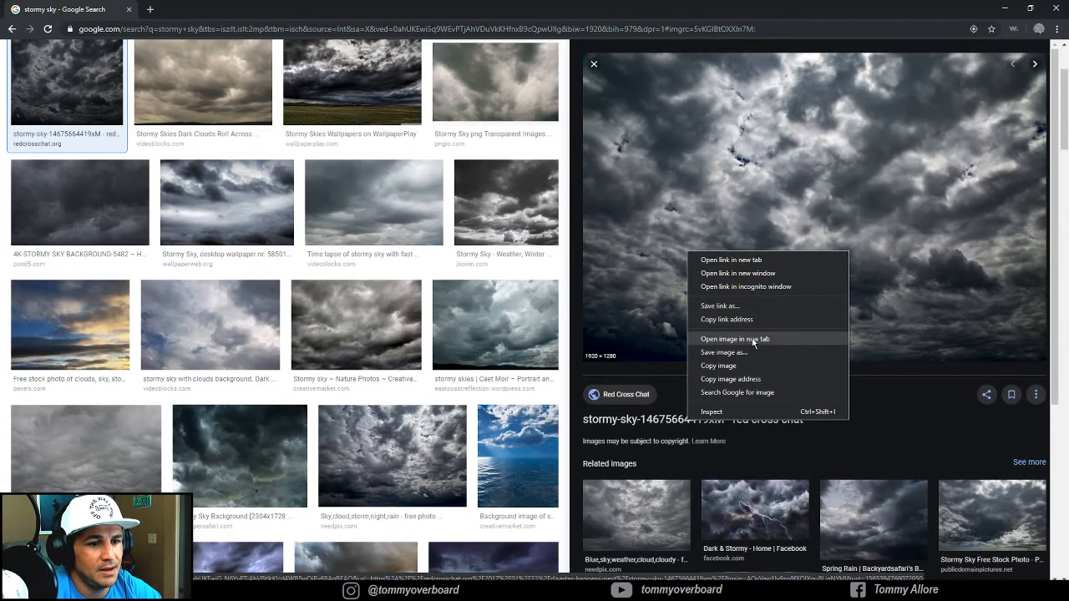
{"action": "left_click", "coordinate": [749, 364]}
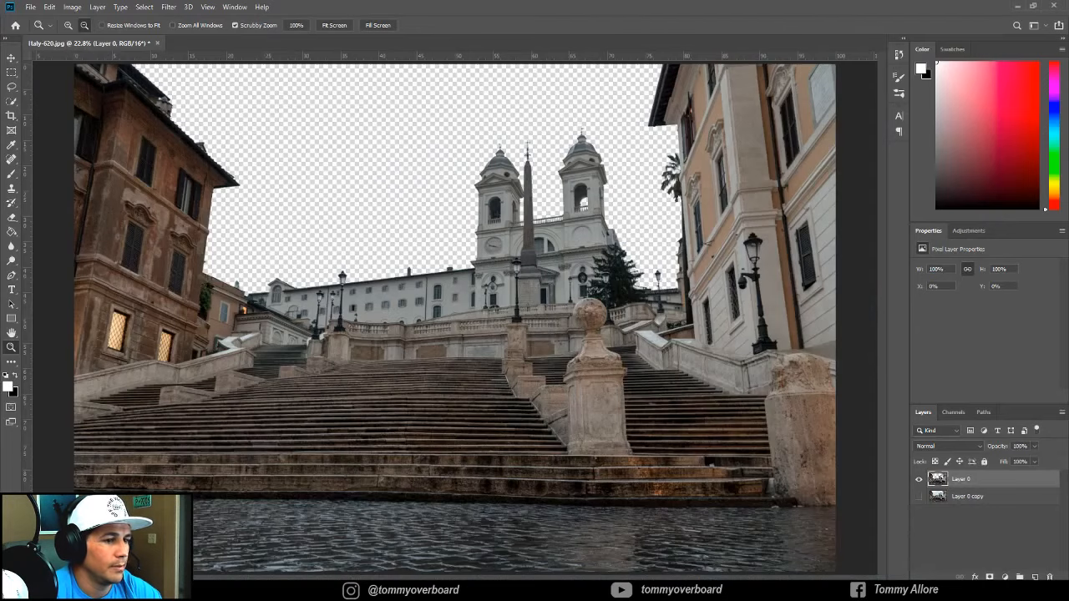
{"action": "key", "text": "ctrl+v"}
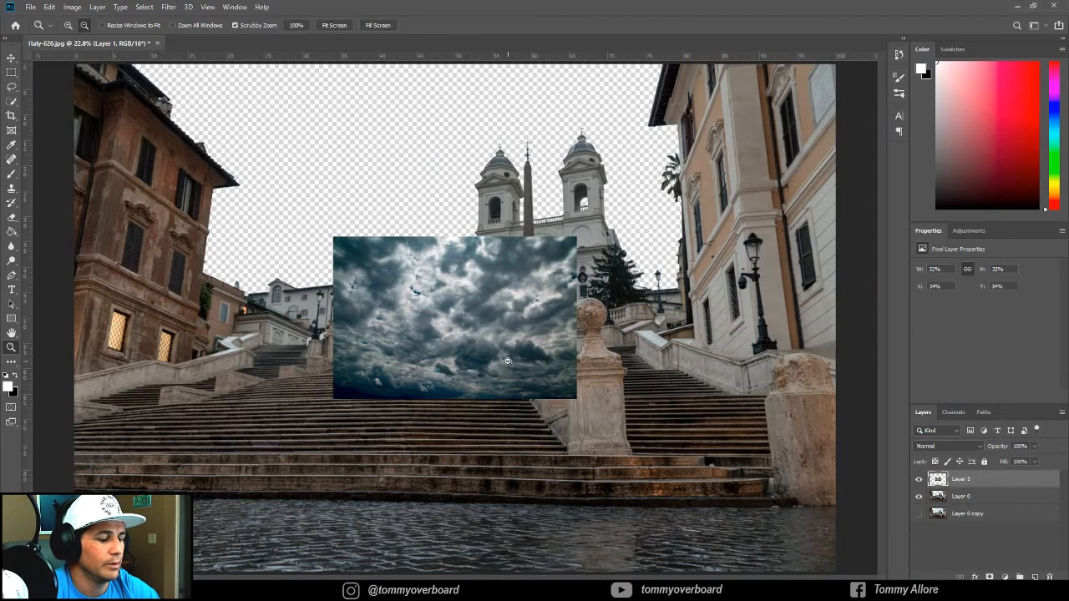
Scale the pasted stormy sky proportionally to about 312% so it fills the canvas
{"action": "key", "text": "ctrl+t"}
{"action": "left_click_drag", "start_coordinate": [333, 237], "coordinate": [74, 64]}
{"action": "left_click_drag", "start_coordinate": [576, 400], "coordinate": [851, 547]}
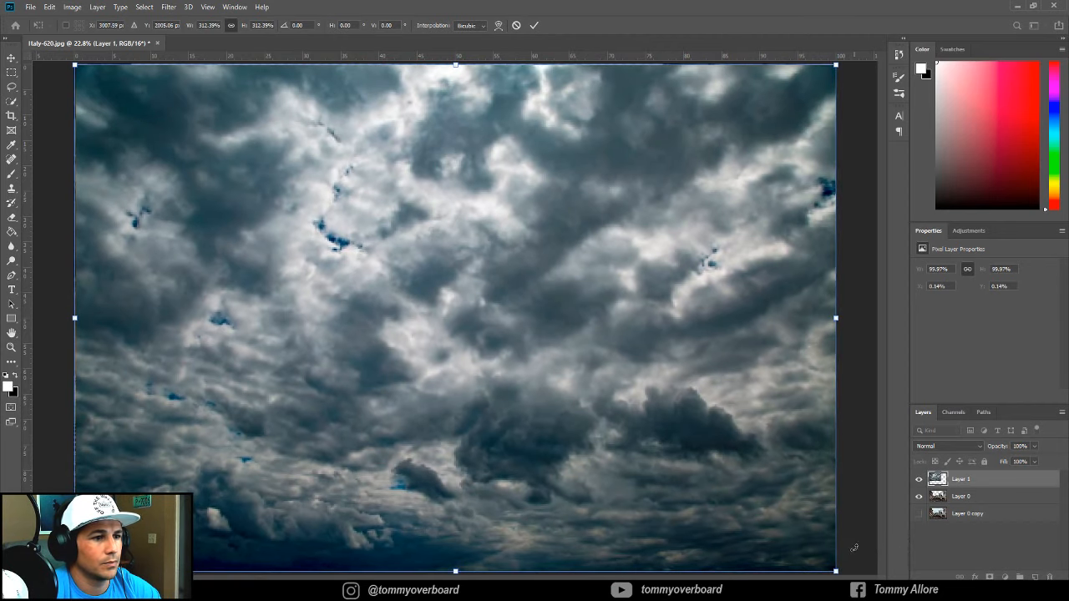
{"action": "left_click", "coordinate": [12, 72]}
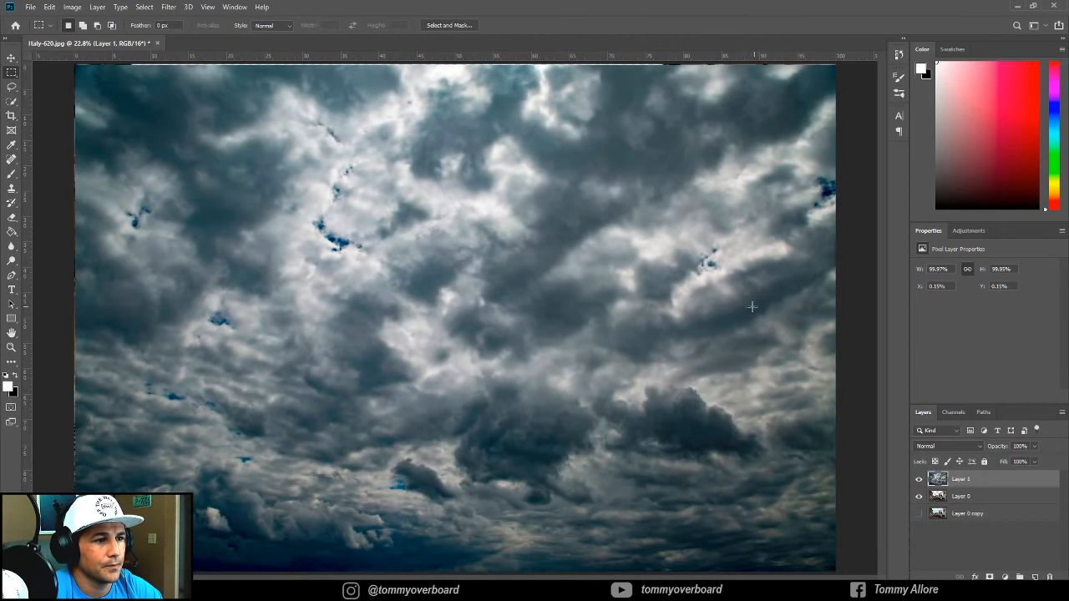
Place the sky layer beneath Layer 0 and shift it up to cover the gap along the photo's upper edge
{"action": "left_click_drag", "start_coordinate": [1004, 487], "coordinate": [995, 502]}
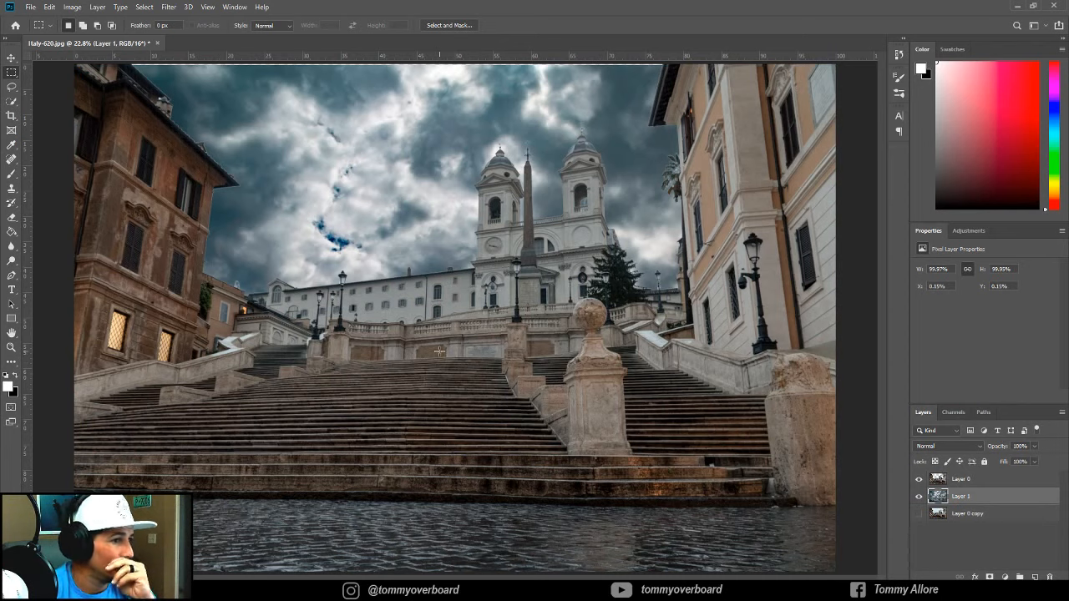
{"action": "left_click", "coordinate": [14, 56]}
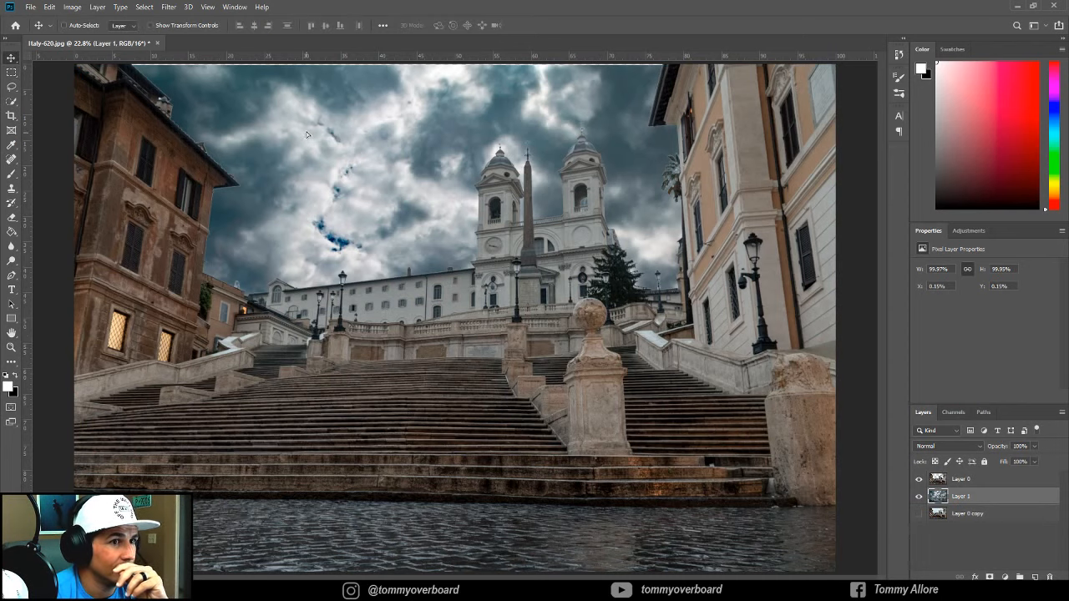
{"action": "left_click_drag", "start_coordinate": [306, 134], "coordinate": [309, 131]}
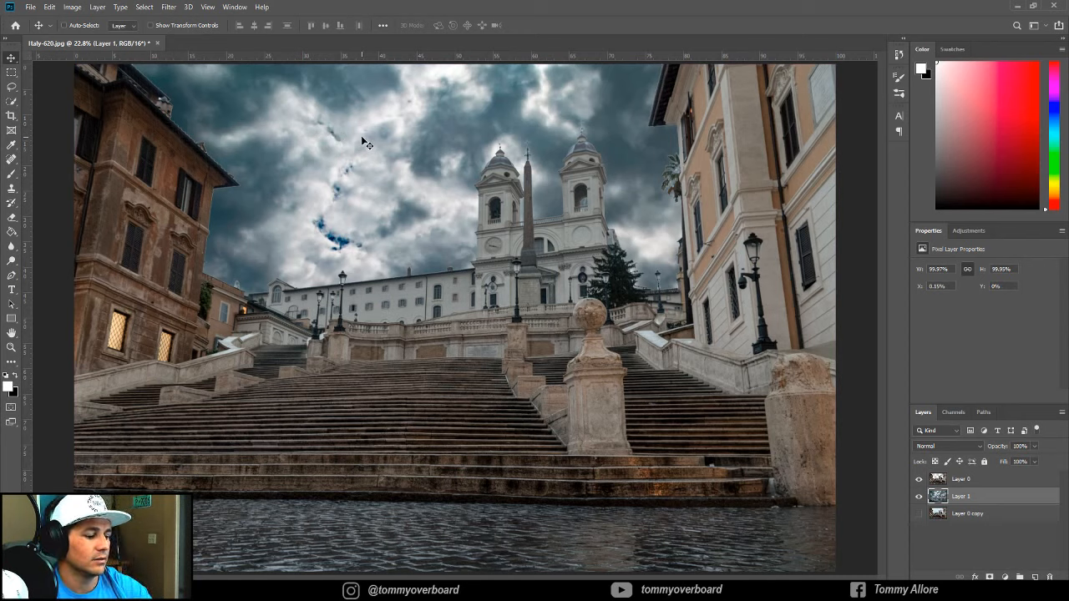
Scale the sky layer down to about 81% and reposition it behind the buildings so it still covers the whole sky area
{"action": "key", "text": "ctrl+t"}
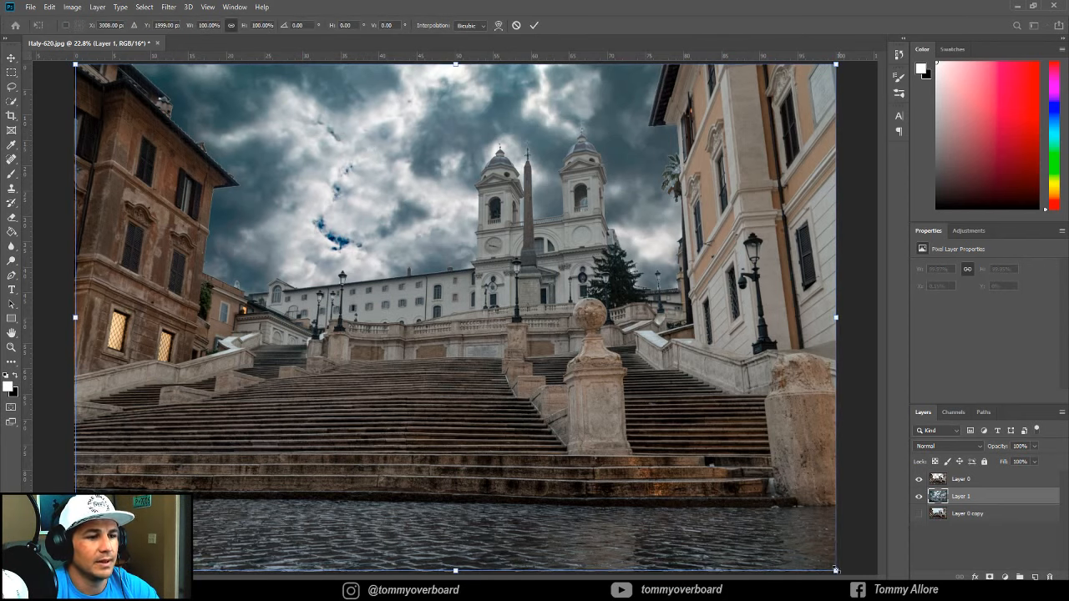
{"action": "left_click_drag", "start_coordinate": [835, 570], "coordinate": [731, 420]}
{"action": "mouse_move", "coordinate": [587, 312]}
{"action": "left_mouse_down"}
{"action": "mouse_move", "coordinate": [598, 303]}
{"action": "mouse_move", "coordinate": [572, 302]}
{"action": "left_mouse_up"}
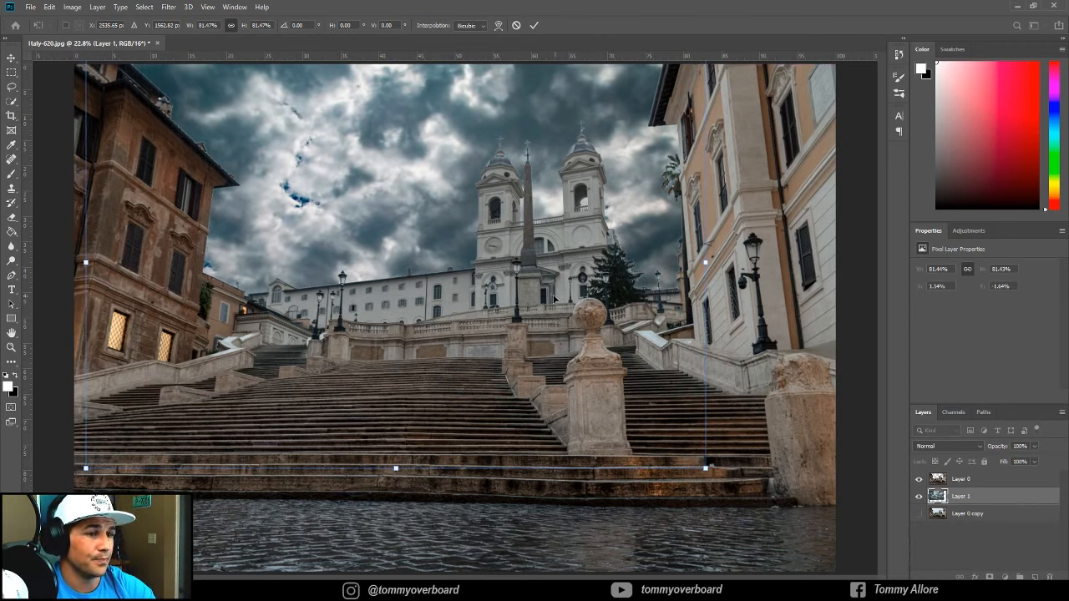
{"action": "left_click", "coordinate": [12, 71]}
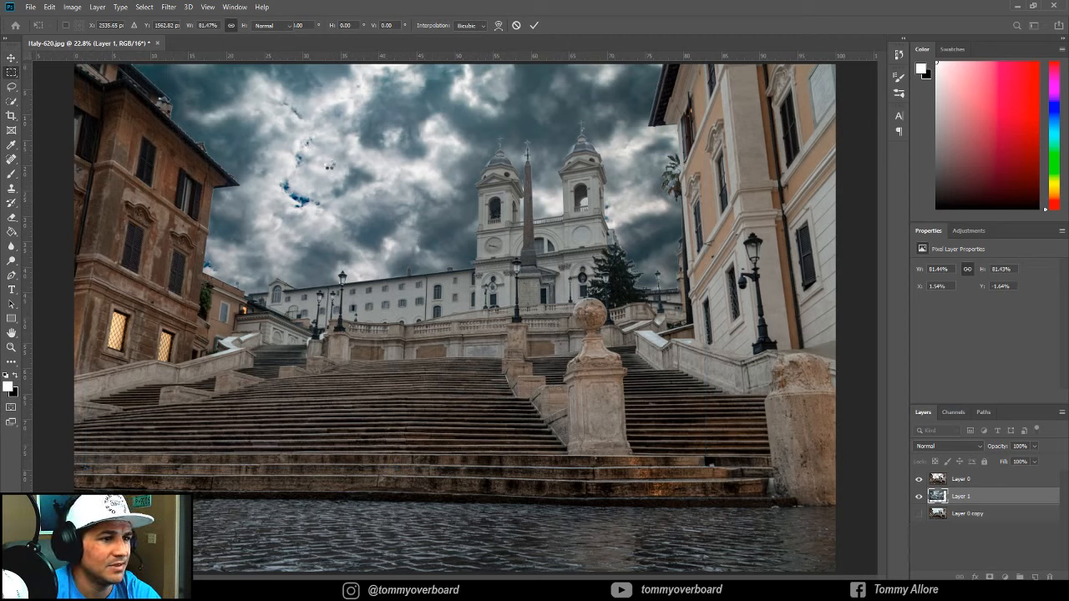
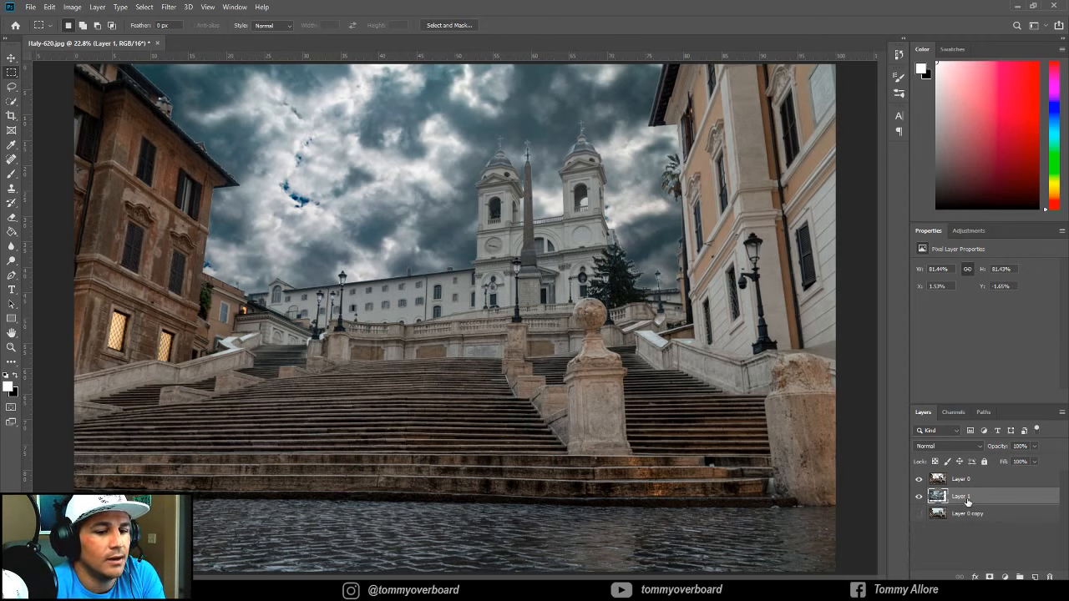
Apply a Hue/Saturation adjustment to the sky layer with saturation -15 and lightness +7
{"action": "left_click", "coordinate": [72, 7]}
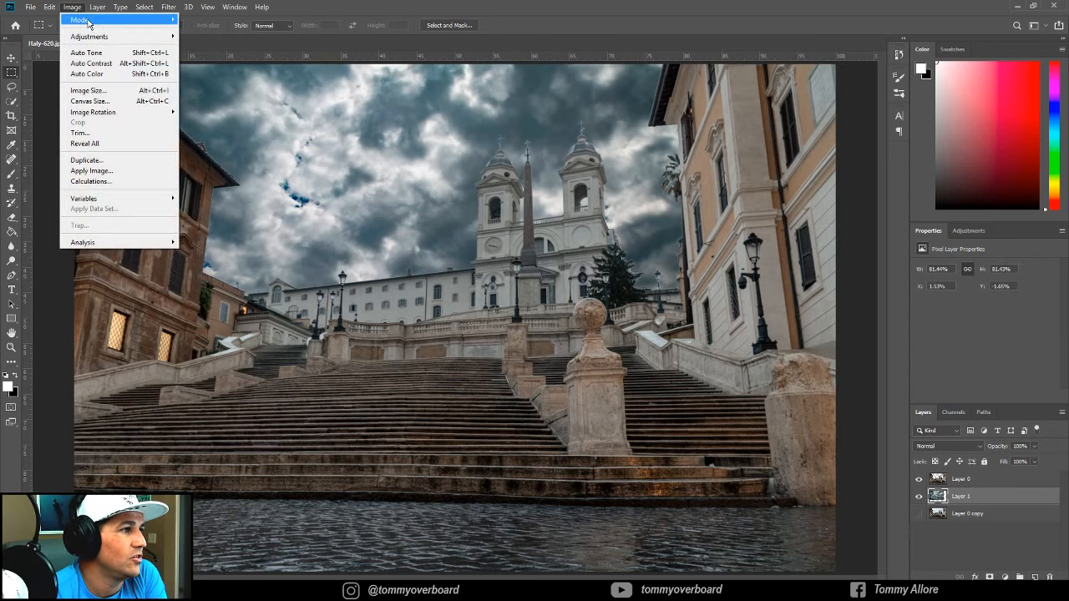
{"action": "mouse_move", "coordinate": [109, 38]}
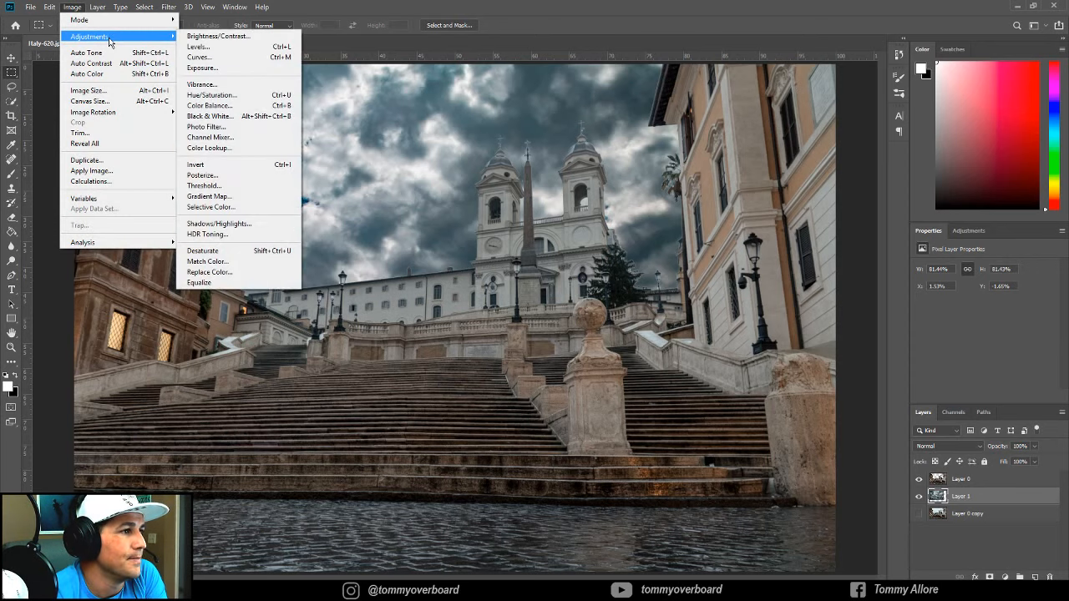
{"action": "left_click", "coordinate": [234, 97]}
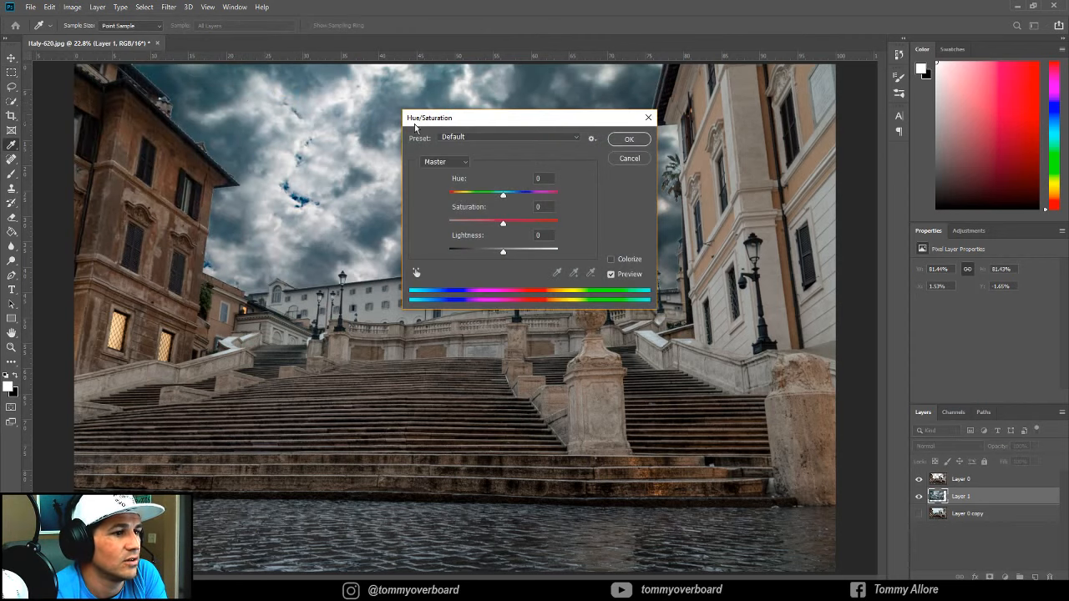
{"action": "left_click_drag", "start_coordinate": [503, 118], "coordinate": [658, 109]}
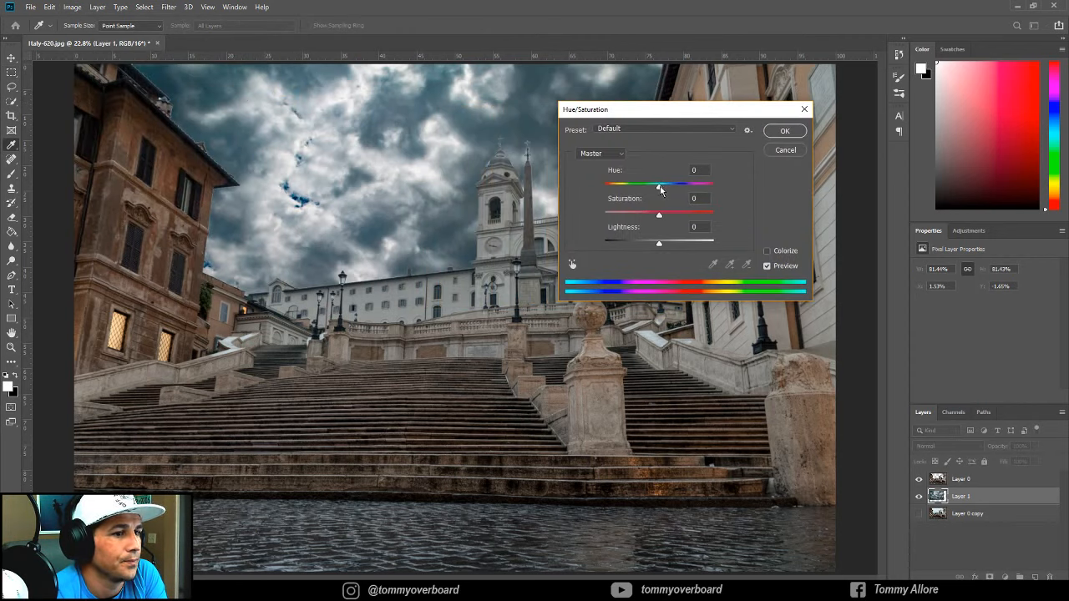
{"action": "left_click_drag", "start_coordinate": [659, 217], "coordinate": [655, 217]}
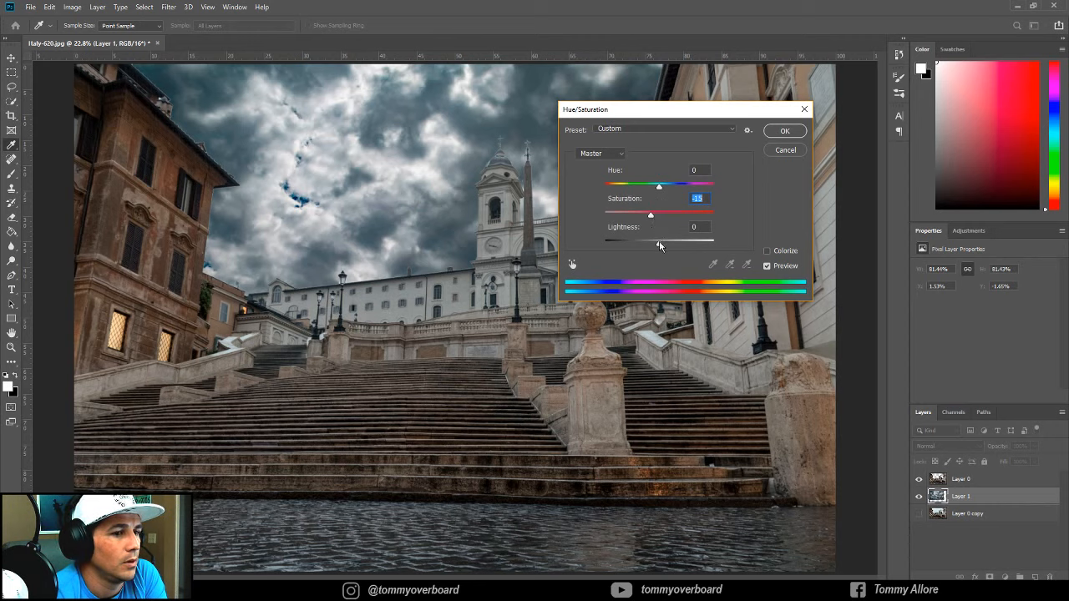
{"action": "left_click_drag", "start_coordinate": [659, 244], "coordinate": [664, 246]}
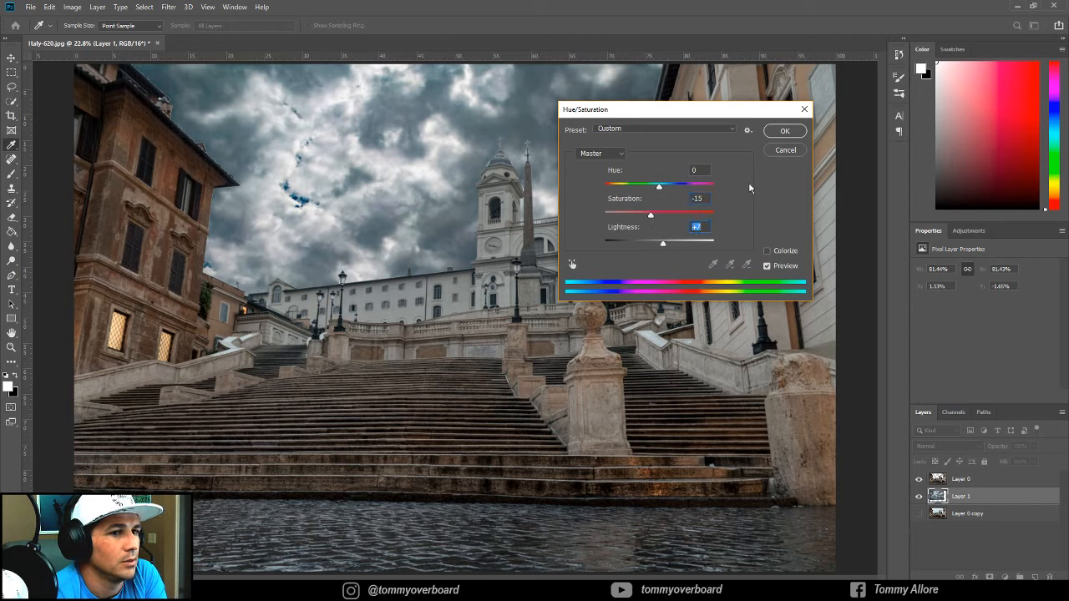
{"action": "left_click", "coordinate": [785, 131]}
Apply a slight midtone Color Balance adjustment to the sky layer, preserving luminosity, to match its tint to the photo
{"action": "left_click", "coordinate": [72, 6]}
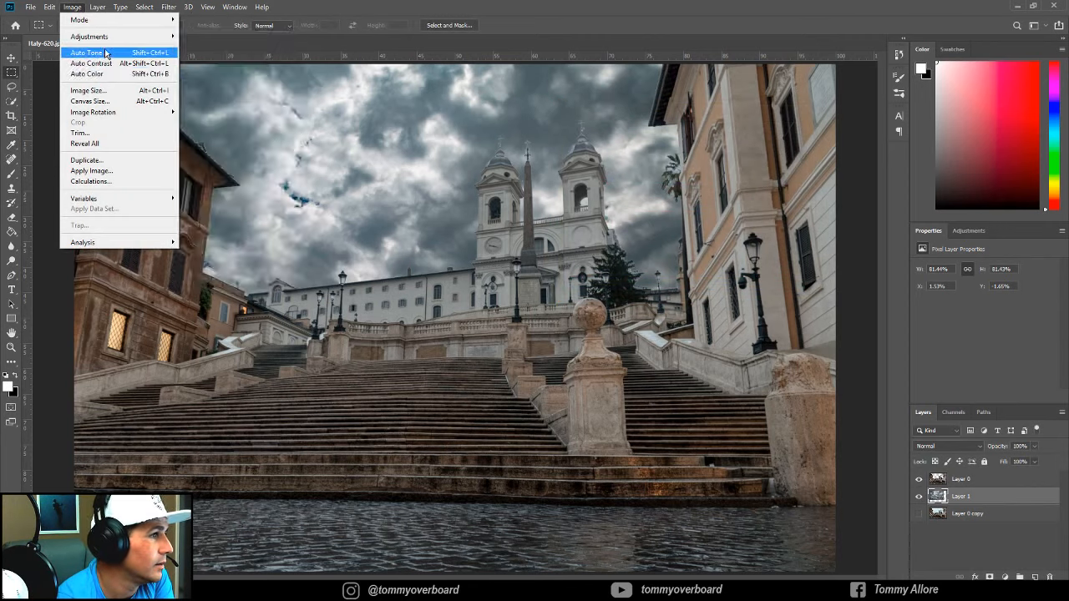
{"action": "mouse_move", "coordinate": [112, 36]}
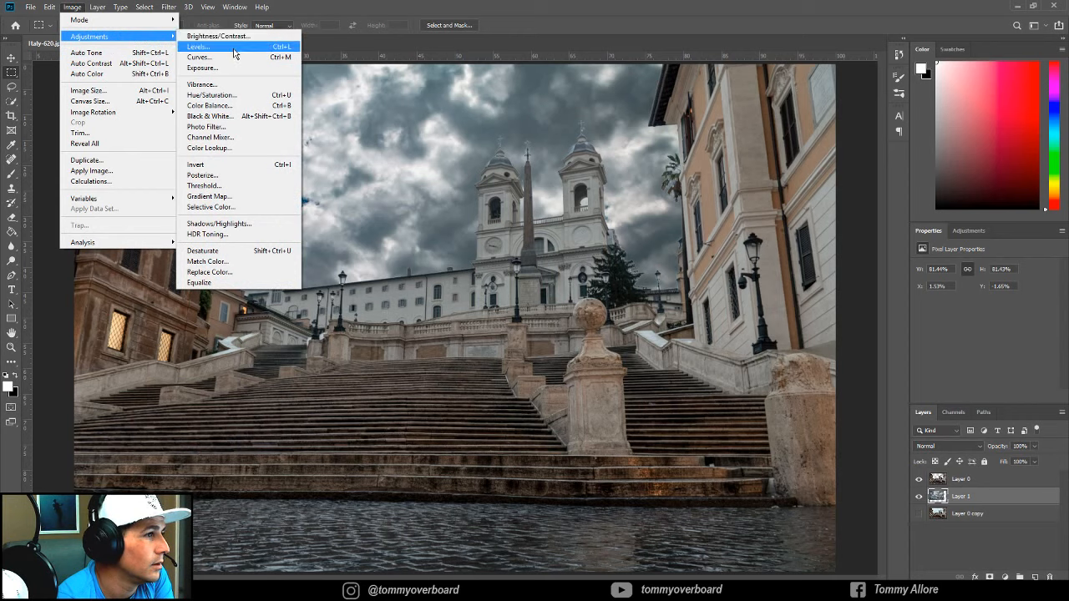
{"action": "left_click", "coordinate": [236, 106]}
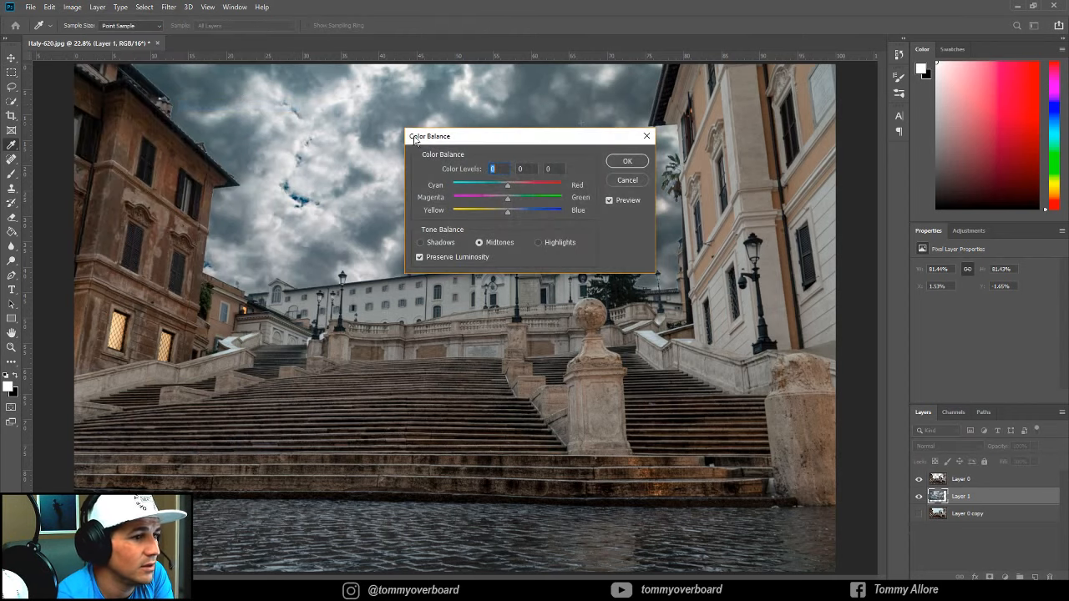
{"action": "left_click_drag", "start_coordinate": [491, 137], "coordinate": [598, 121]}
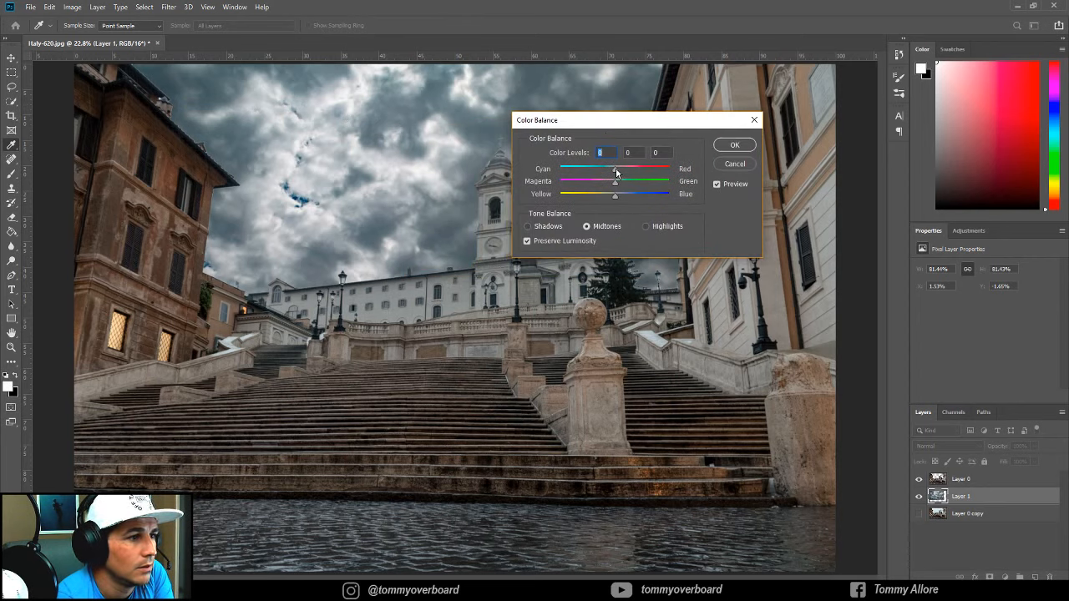
{"action": "left_click_drag", "start_coordinate": [618, 197], "coordinate": [618, 198]}
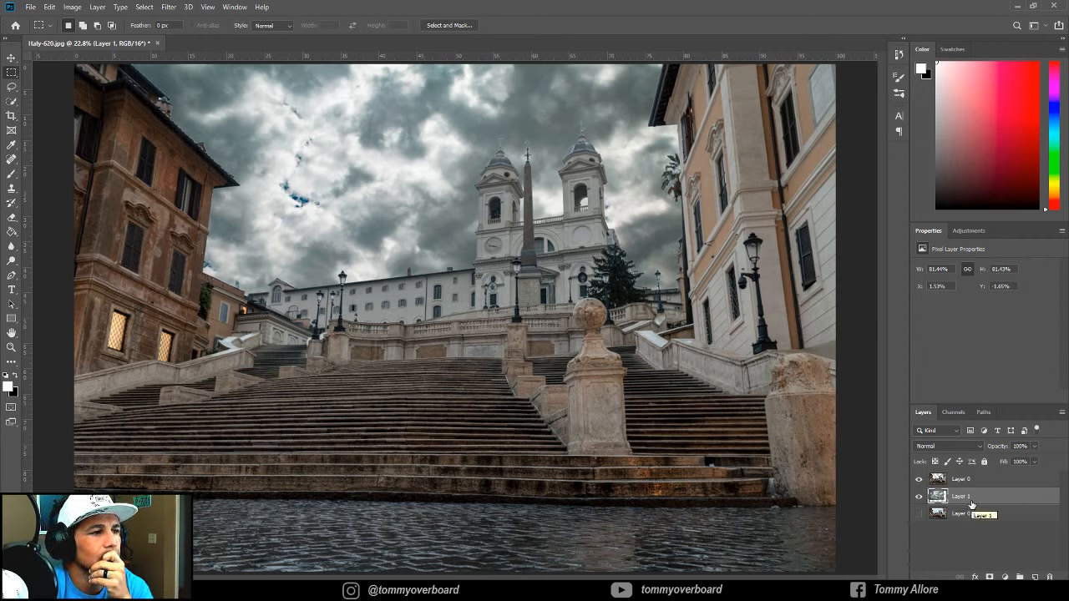
Apply a Brightness/Contrast adjustment to the sky layer with brightness 12 and contrast about 14
{"action": "left_click", "coordinate": [72, 7]}
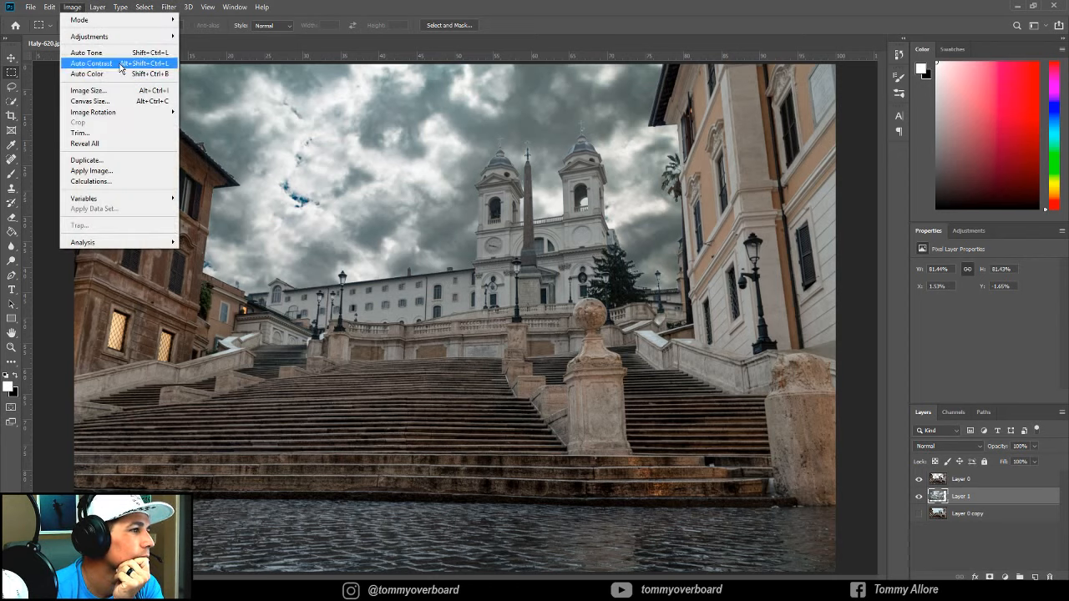
{"action": "mouse_move", "coordinate": [118, 37]}
{"action": "left_click", "coordinate": [216, 36]}
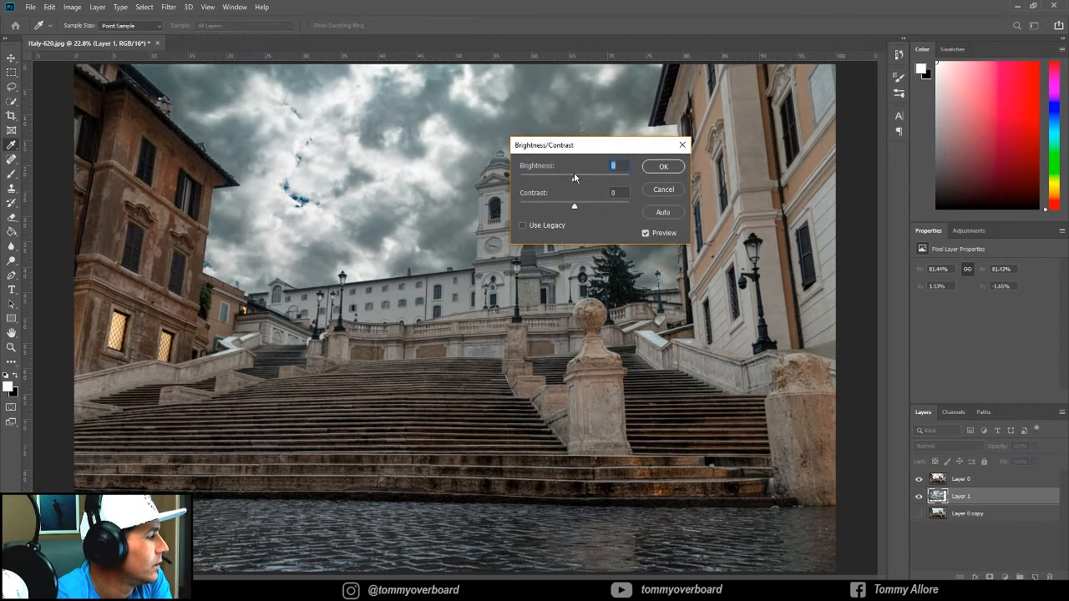
{"action": "left_click_drag", "start_coordinate": [574, 178], "coordinate": [589, 205]}
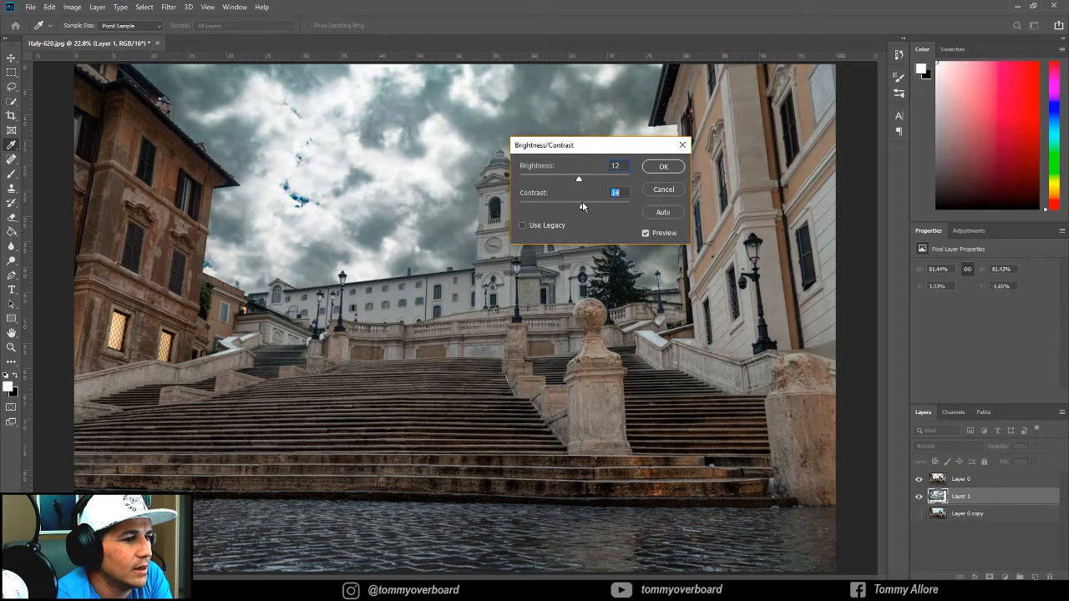
{"action": "left_click_drag", "start_coordinate": [583, 149], "coordinate": [716, 180]}
{"action": "left_click", "coordinate": [795, 199]}
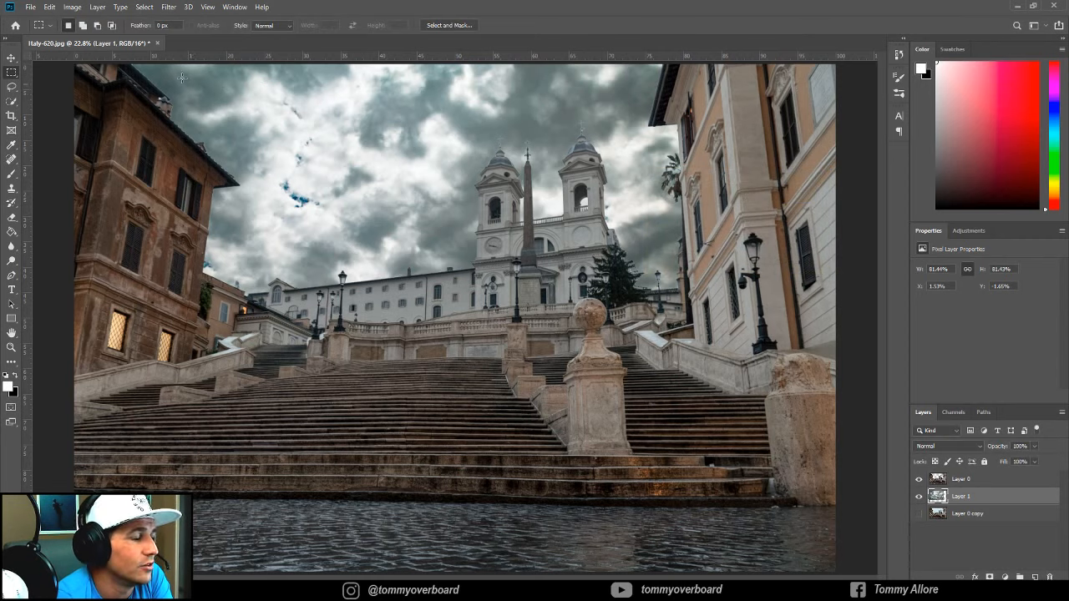
Brighten the sky layer further with a second Brightness/Contrast adjustment at brightness 43
{"action": "left_click", "coordinate": [71, 7]}
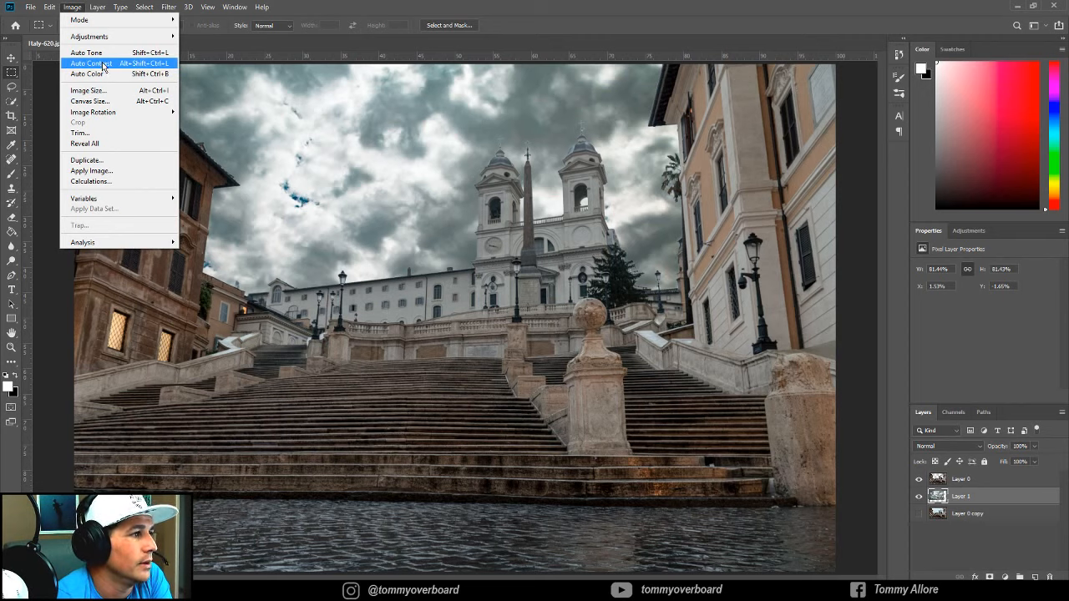
{"action": "mouse_move", "coordinate": [115, 41]}
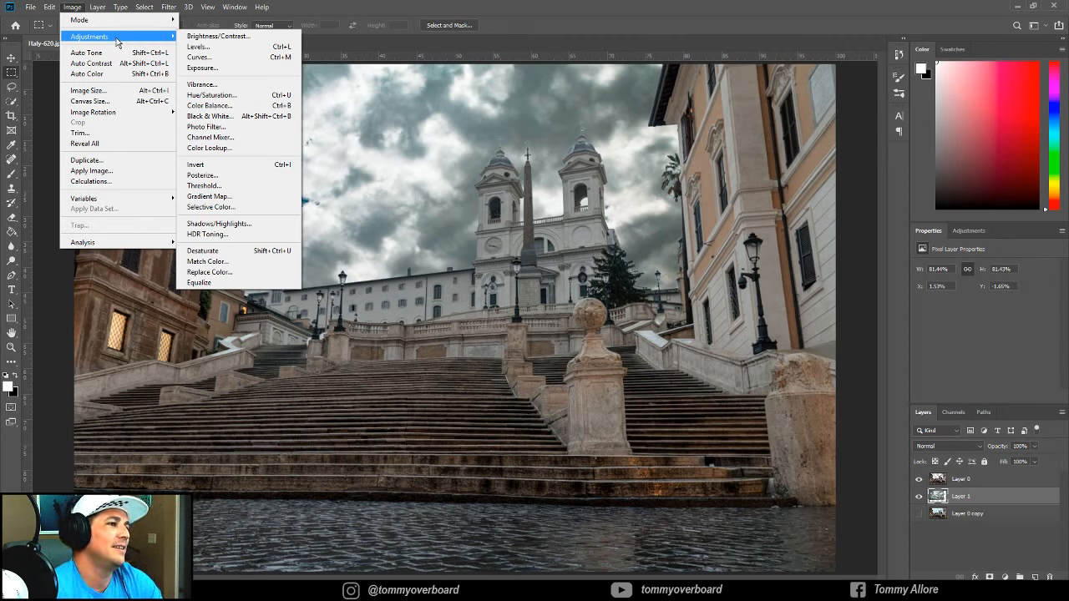
{"action": "left_click", "coordinate": [216, 36]}
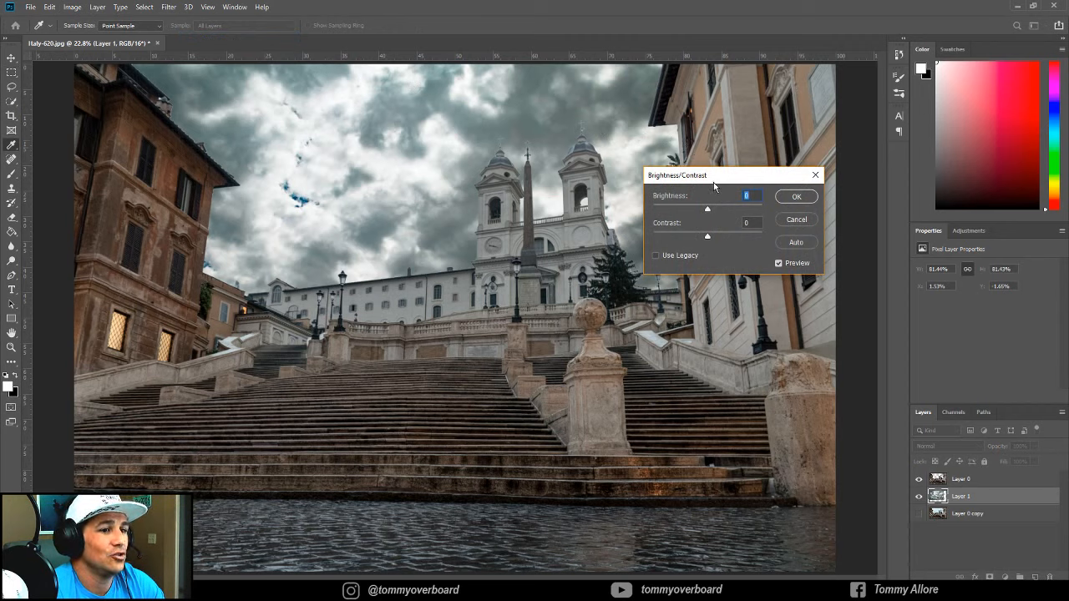
{"action": "left_click_drag", "start_coordinate": [708, 208], "coordinate": [725, 212]}
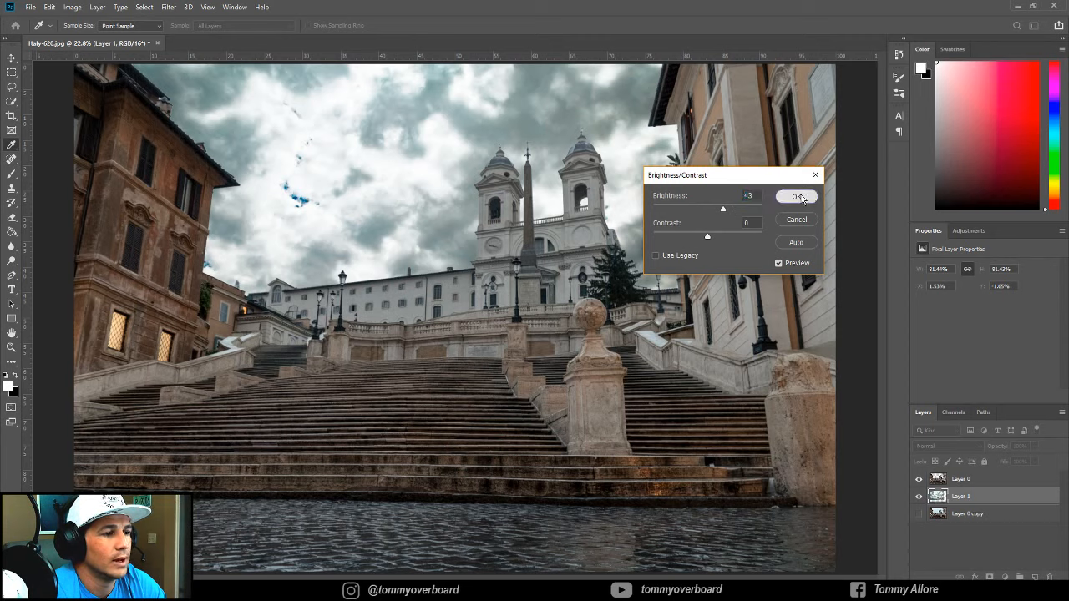
{"action": "left_click", "coordinate": [797, 197]}
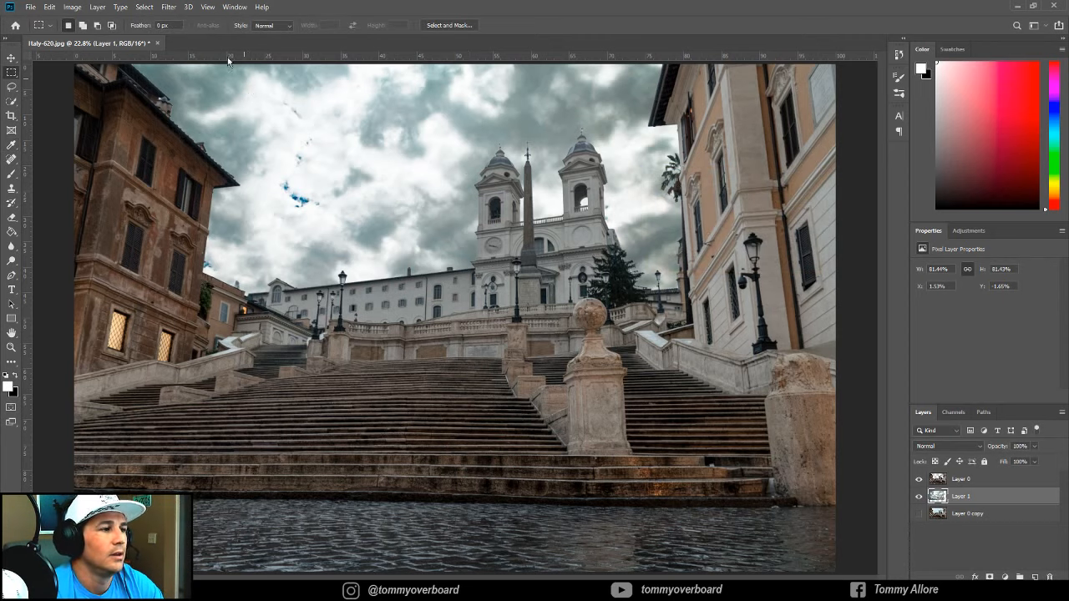
Close the composited steps photo, saving its changes, and switch to Lightroom
{"action": "left_click", "coordinate": [157, 43]}
{"action": "left_click", "coordinate": [511, 242]}
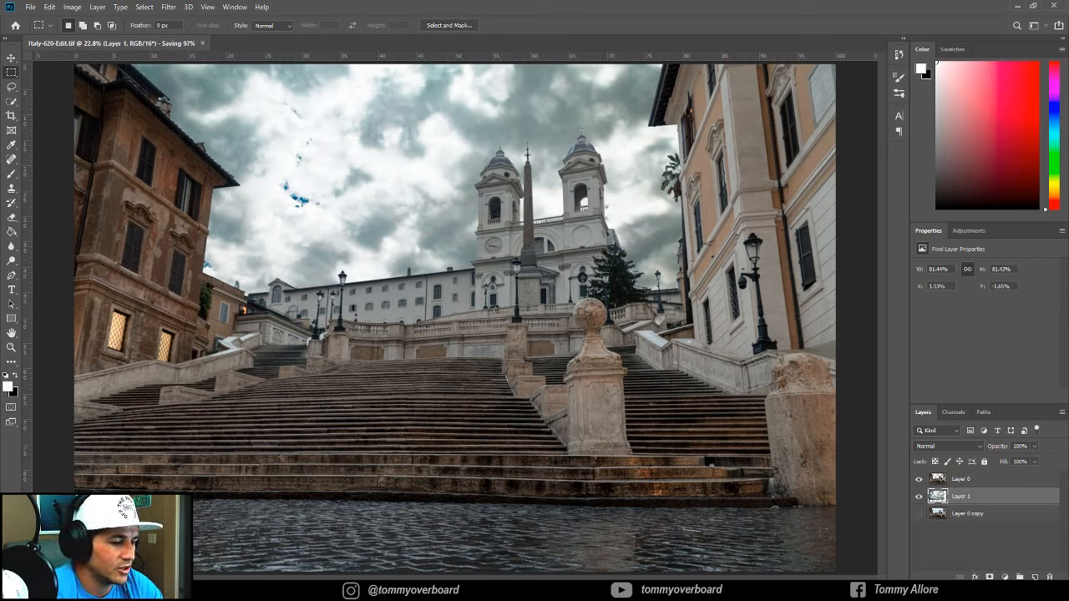
{"action": "left_click", "coordinate": [361, 594]}
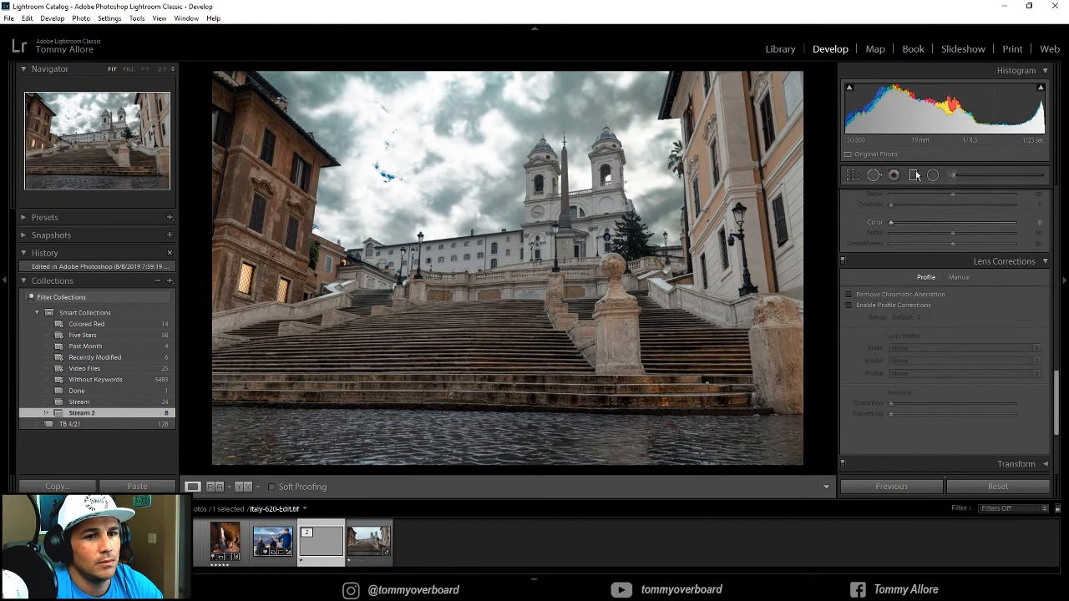
Paint an Adjustment Brush mask over the whole sky with the mask overlay shown, enlarging the brush to size 18
{"action": "left_click", "coordinate": [953, 176]}
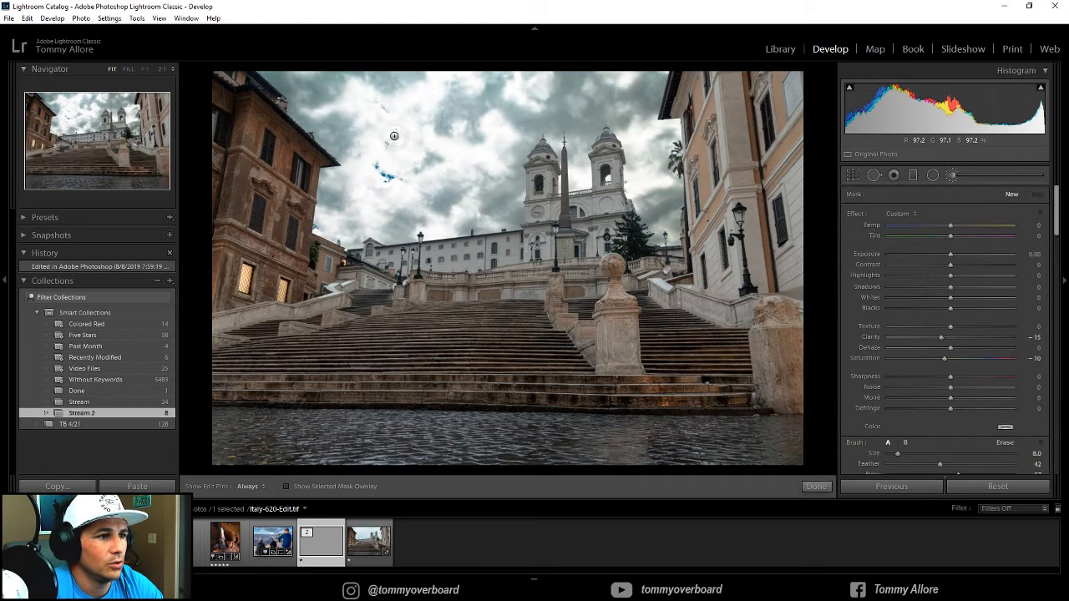
{"action": "left_click", "coordinate": [286, 486]}
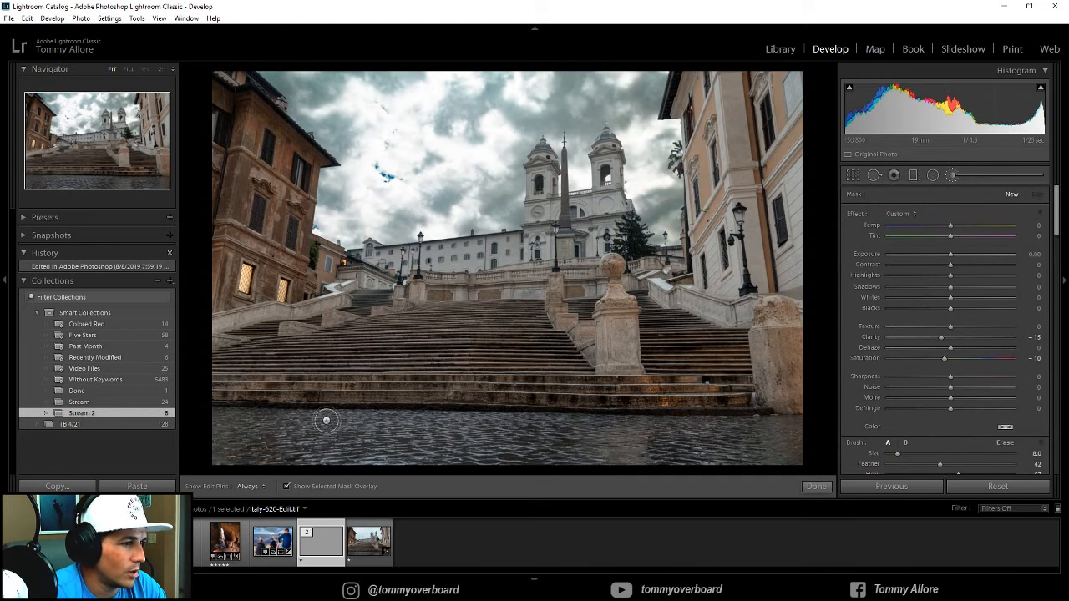
{"action": "mouse_move", "coordinate": [291, 82]}
{"action": "left_mouse_down"}
{"action": "mouse_move", "coordinate": [367, 158]}
{"action": "mouse_move", "coordinate": [317, 100]}
{"action": "mouse_move", "coordinate": [384, 154]}
{"action": "left_mouse_up"}
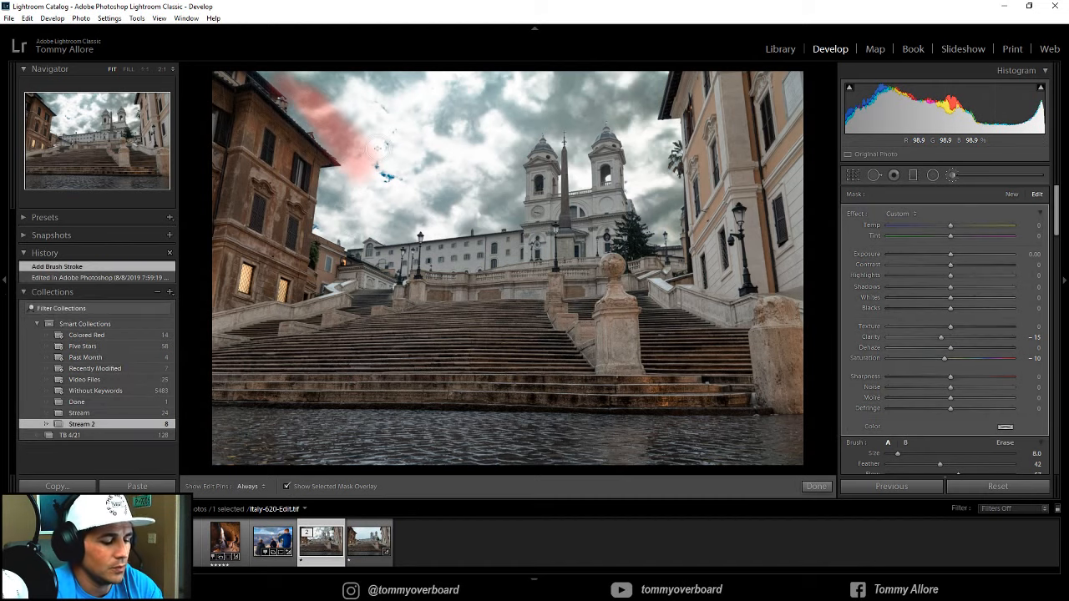
{"action": "scroll", "coordinate": [372, 136], "scroll_direction": "up", "scroll_amount": 3}
{"action": "mouse_move", "coordinate": [324, 94]}
{"action": "left_mouse_down"}
{"action": "mouse_move", "coordinate": [419, 142]}
{"action": "mouse_move", "coordinate": [384, 163]}
{"action": "mouse_move", "coordinate": [397, 79]}
{"action": "mouse_move", "coordinate": [442, 125]}
{"action": "mouse_move", "coordinate": [405, 167]}
{"action": "mouse_move", "coordinate": [446, 188]}
{"action": "mouse_move", "coordinate": [430, 205]}
{"action": "mouse_move", "coordinate": [499, 219]}
{"action": "mouse_move", "coordinate": [349, 182]}
{"action": "mouse_move", "coordinate": [344, 207]}
{"action": "mouse_move", "coordinate": [503, 157]}
{"action": "mouse_move", "coordinate": [487, 83]}
{"action": "mouse_move", "coordinate": [503, 117]}
{"action": "mouse_move", "coordinate": [587, 109]}
{"action": "mouse_move", "coordinate": [598, 163]}
{"action": "mouse_move", "coordinate": [639, 111]}
{"action": "mouse_move", "coordinate": [670, 219]}
{"action": "mouse_move", "coordinate": [633, 101]}
{"action": "mouse_move", "coordinate": [366, 111]}
{"action": "mouse_move", "coordinate": [274, 96]}
{"action": "mouse_move", "coordinate": [337, 143]}
{"action": "mouse_move", "coordinate": [334, 221]}
{"action": "left_mouse_up"}
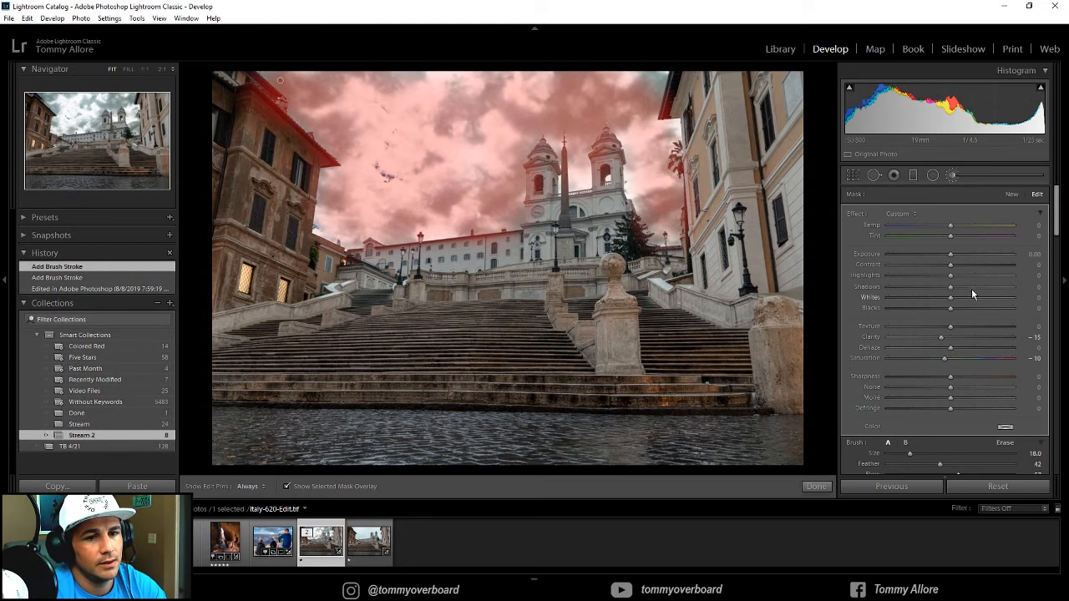
Set the sky mask's temperature to 6 and saturation to -14, hide the mask overlay and finish the brush edit
{"action": "left_click_drag", "start_coordinate": [950, 226], "coordinate": [955, 228]}
{"action": "left_click", "coordinate": [286, 486]}
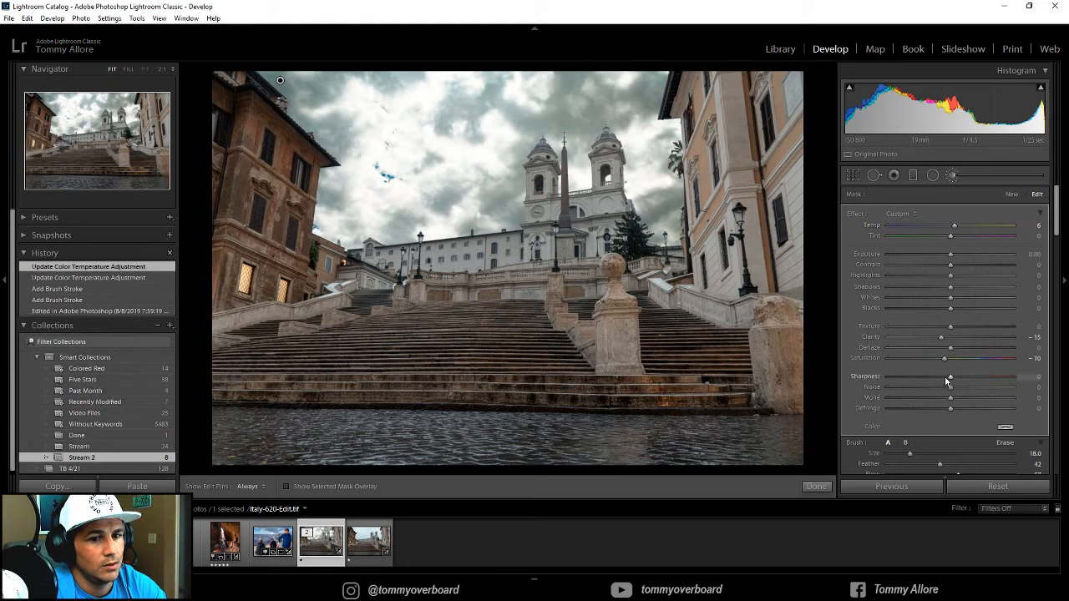
{"action": "left_click_drag", "start_coordinate": [946, 363], "coordinate": [941, 362]}
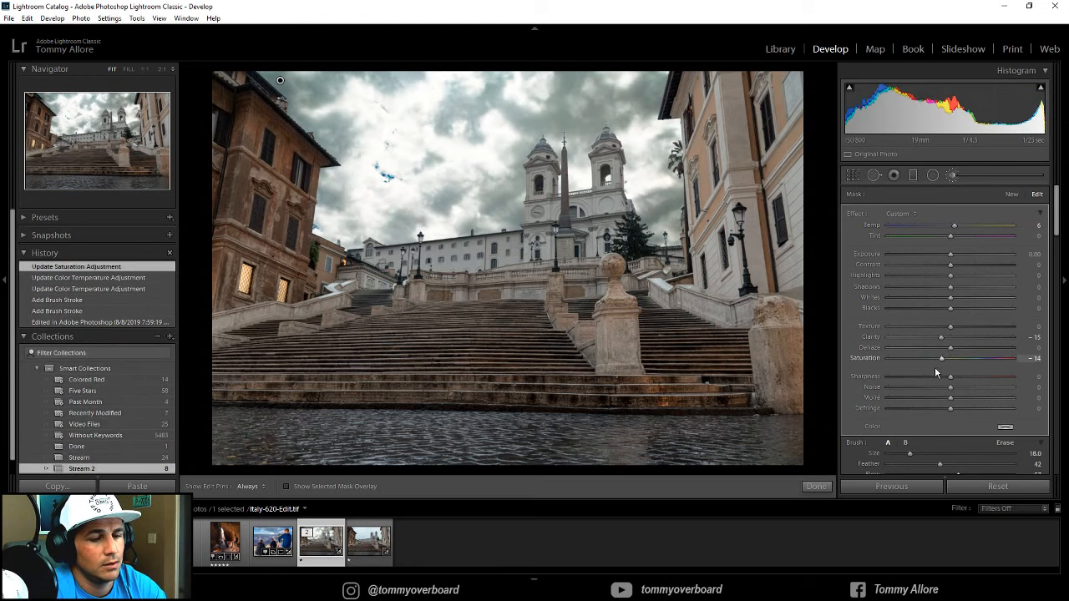
{"action": "left_click", "coordinate": [813, 488]}
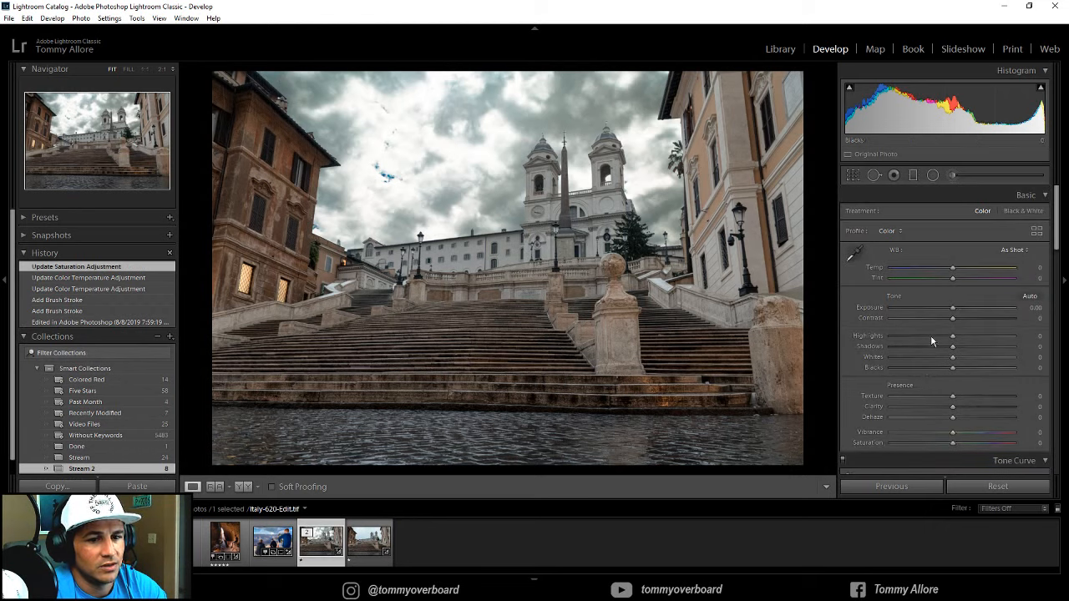
Reduce the photo's blue saturation to -25 in the HSL adjustments
{"action": "scroll", "coordinate": [985, 292], "scroll_direction": "down", "scroll_amount": 5}
{"action": "scroll", "coordinate": [983, 369], "scroll_direction": "down", "scroll_amount": 4}
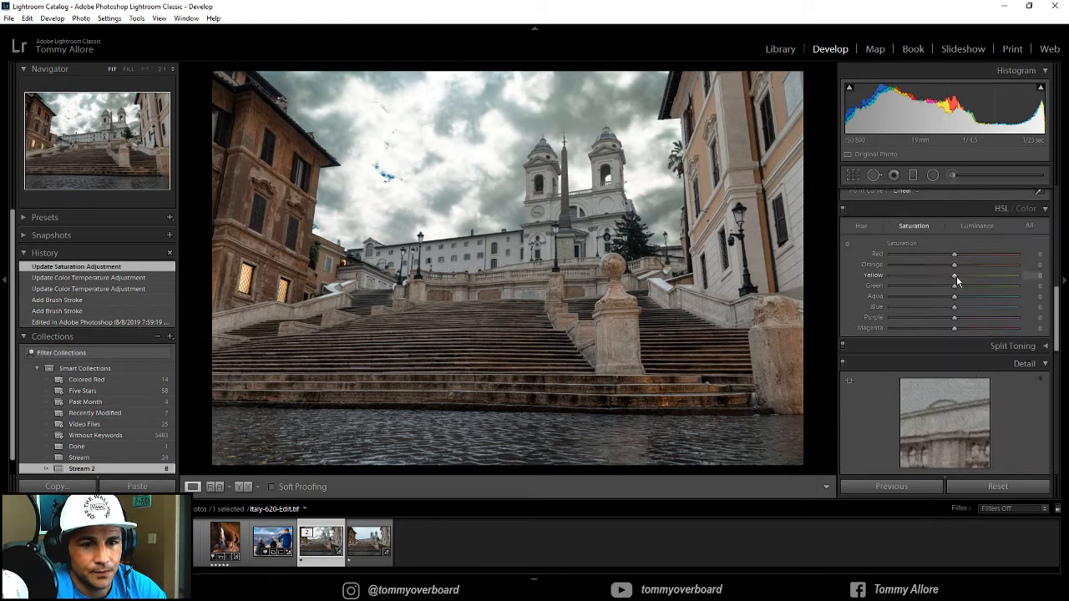
{"action": "left_click_drag", "start_coordinate": [955, 311], "coordinate": [938, 308]}
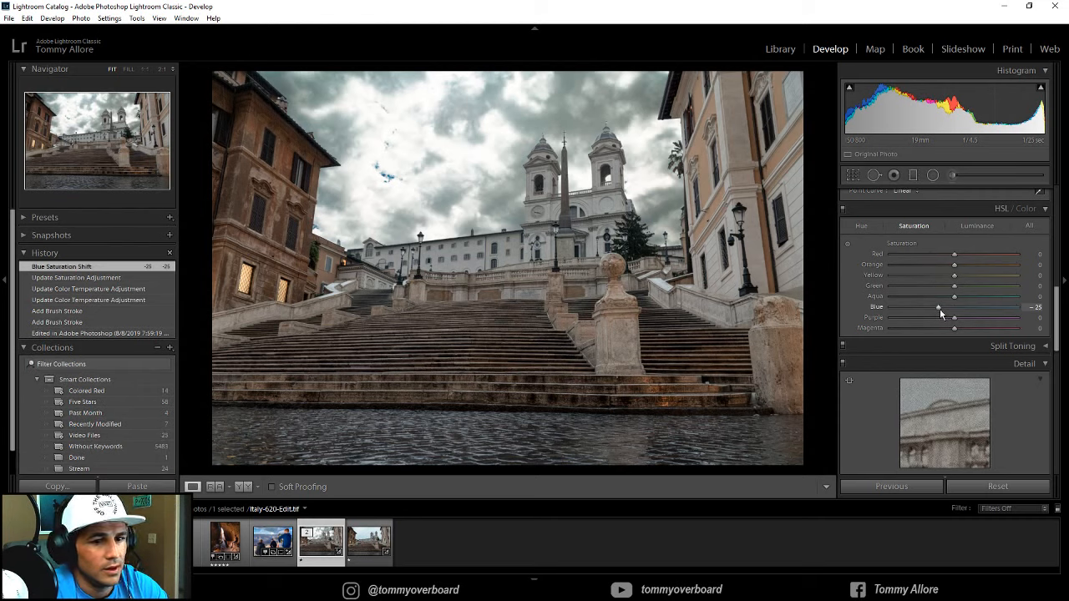
Set the tone curve's point curve preset to Medium Contrast
{"action": "scroll", "coordinate": [886, 384], "scroll_direction": "down", "scroll_amount": 2}
{"action": "scroll", "coordinate": [885, 381], "scroll_direction": "up", "scroll_amount": 4}
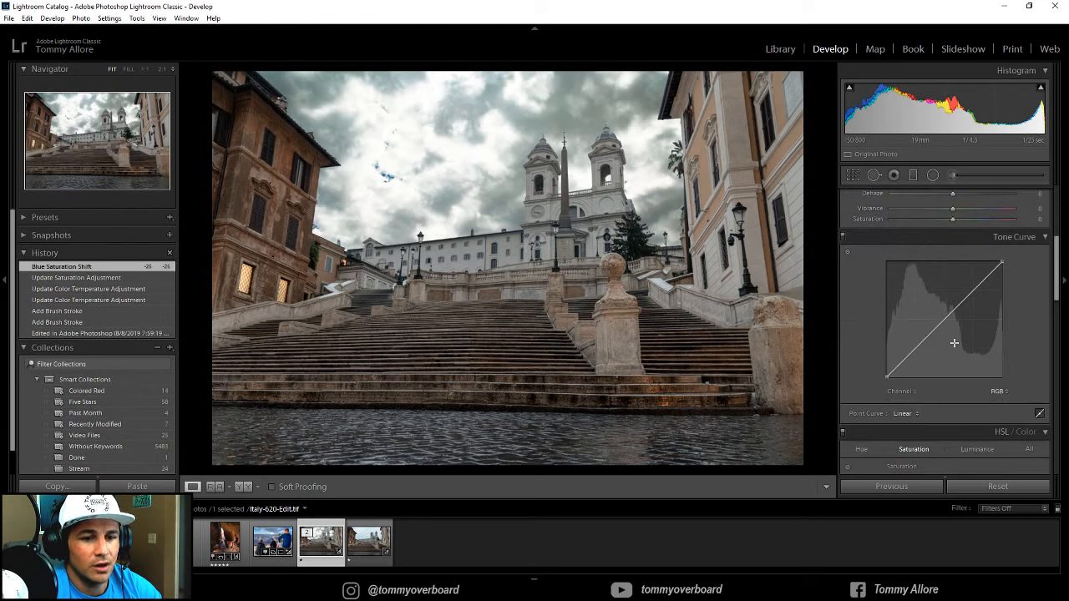
{"action": "left_click", "coordinate": [909, 413]}
{"action": "left_click", "coordinate": [953, 438]}
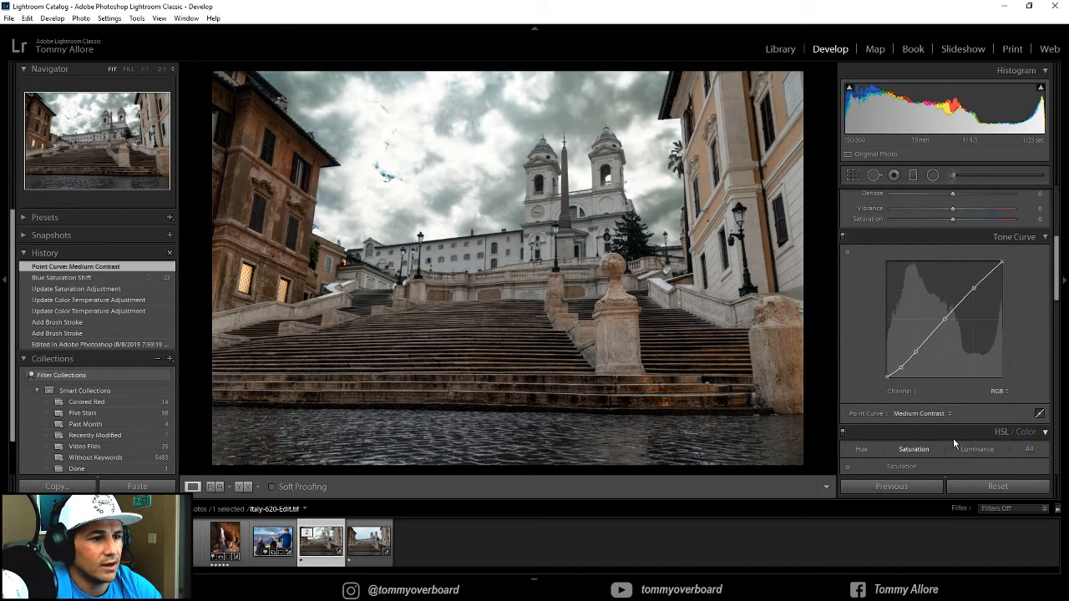
Customize the tone curve by raising its black point, lowering its white point and fine-tuning the upper highlight point
{"action": "mouse_move", "coordinate": [901, 367]}
{"action": "left_mouse_down"}
{"action": "mouse_move", "coordinate": [902, 377]}
{"action": "mouse_move", "coordinate": [915, 354]}
{"action": "mouse_move", "coordinate": [887, 373]}
{"action": "left_mouse_up"}
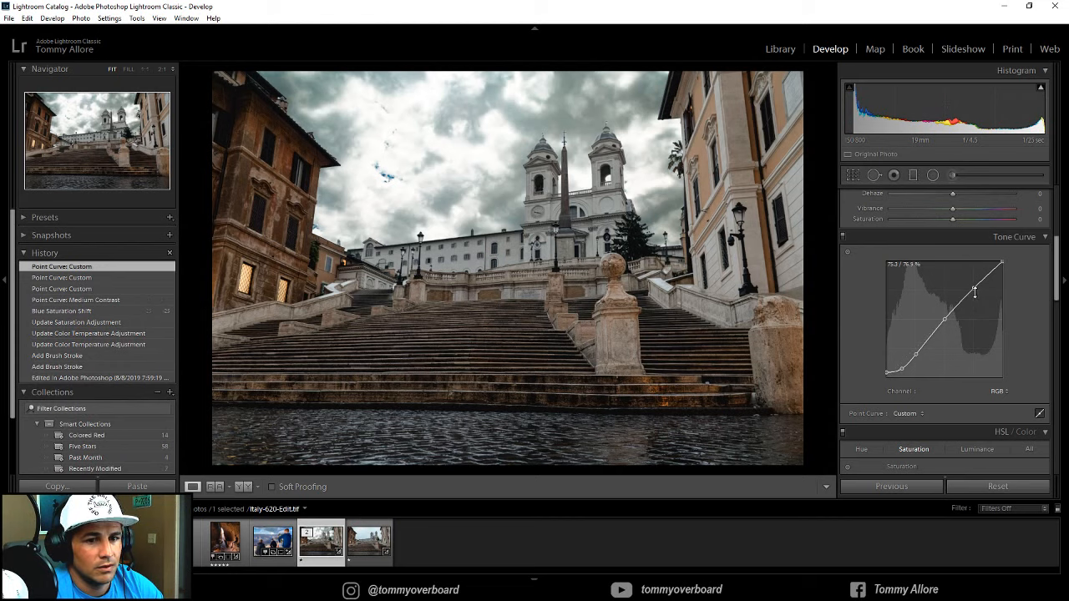
{"action": "left_click_drag", "start_coordinate": [974, 291], "coordinate": [1013, 267]}
{"action": "left_click_drag", "start_coordinate": [978, 298], "coordinate": [977, 290]}
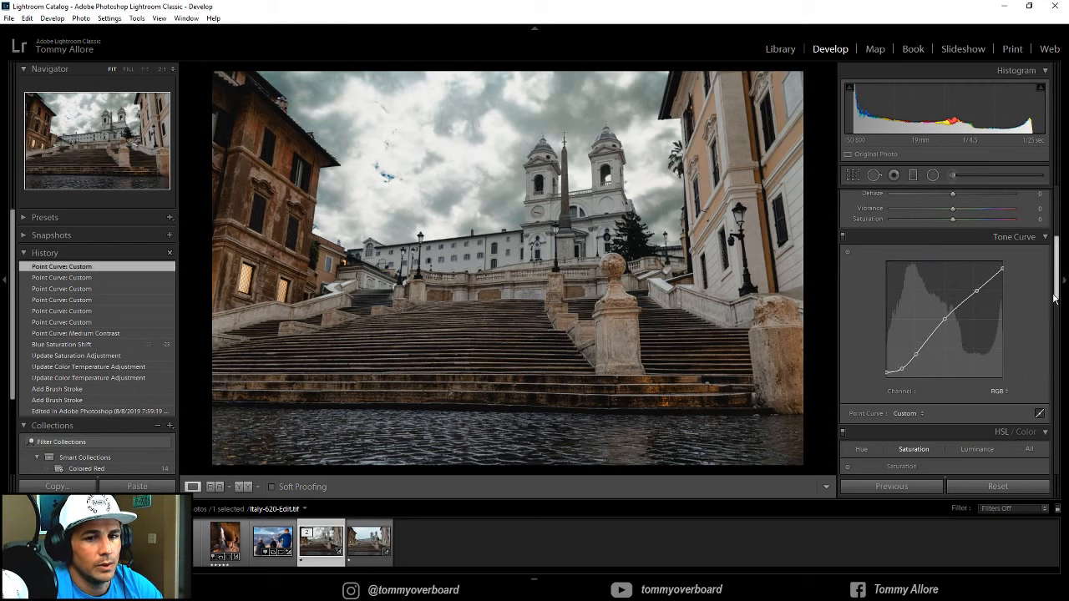
Set the Spanish Steps photo's overall contrast to +19 in the basic tone adjustments
{"action": "scroll", "coordinate": [1055, 282], "scroll_direction": "up", "scroll_amount": 2}
{"action": "left_click_drag", "start_coordinate": [1055, 278], "coordinate": [1055, 247]}
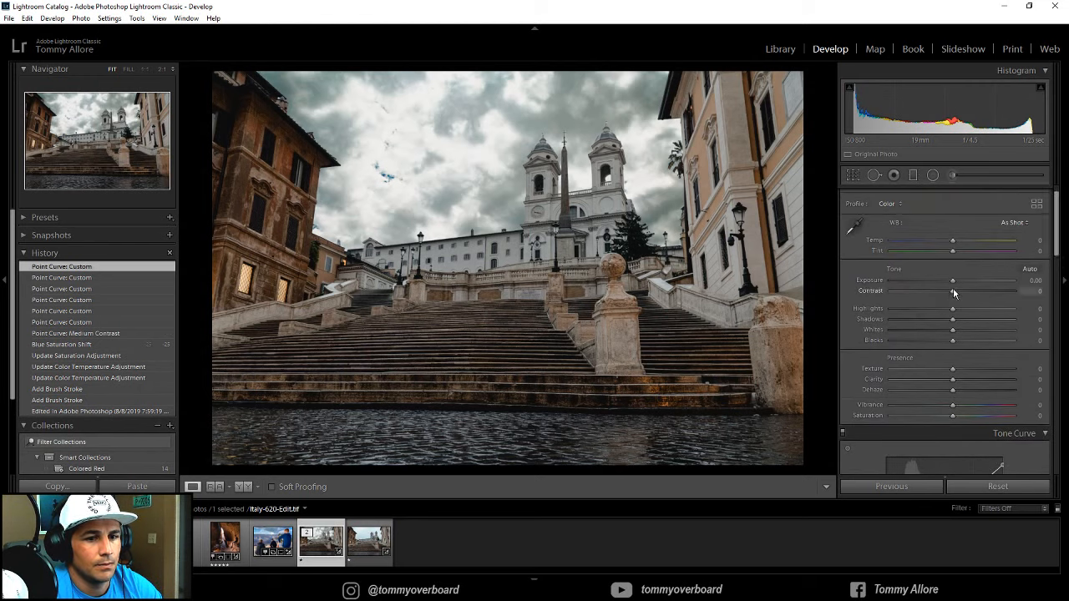
{"action": "left_click_drag", "start_coordinate": [953, 292], "coordinate": [963, 291]}
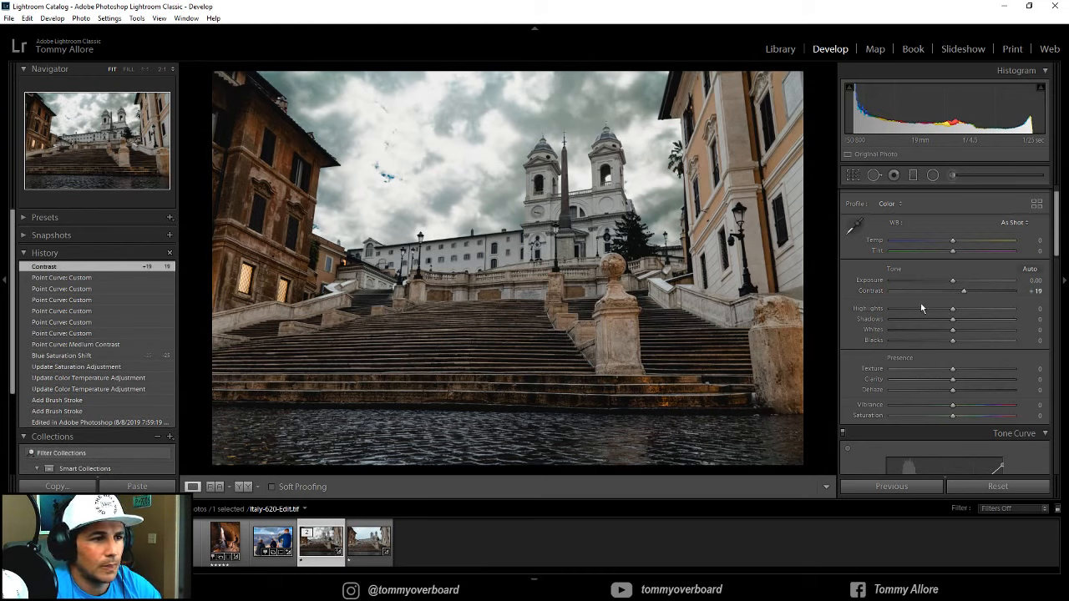
Add a dark post-crop vignette to the steps photo with an amount of -18
{"action": "scroll", "coordinate": [916, 290], "scroll_direction": "down", "scroll_amount": 4}
{"action": "scroll", "coordinate": [916, 290], "scroll_direction": "down", "scroll_amount": 10}
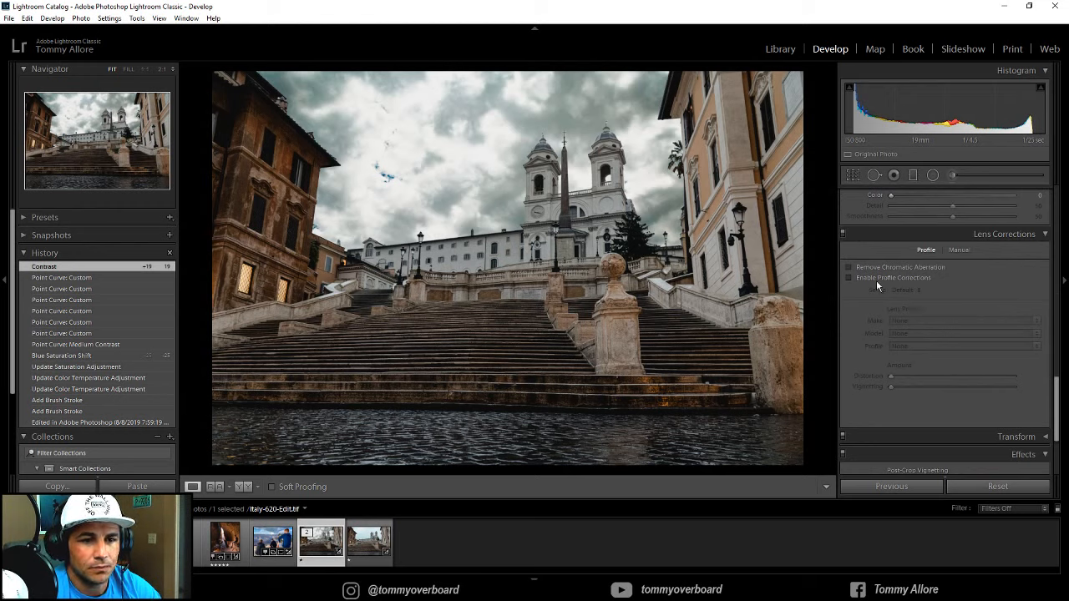
{"action": "scroll", "coordinate": [886, 317], "scroll_direction": "down", "scroll_amount": 4}
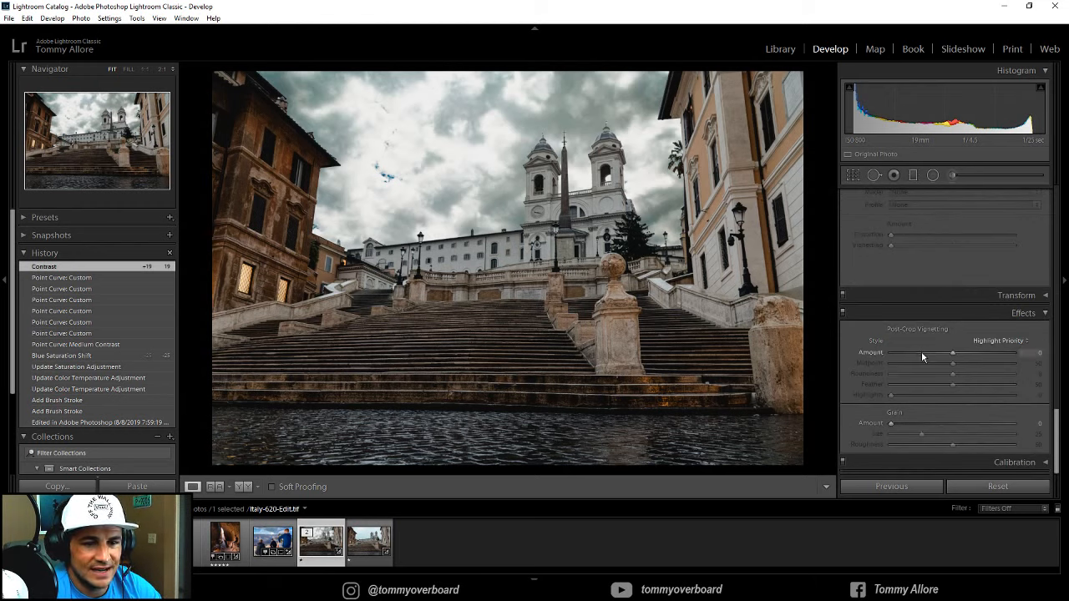
{"action": "left_click_drag", "start_coordinate": [954, 354], "coordinate": [939, 354]}
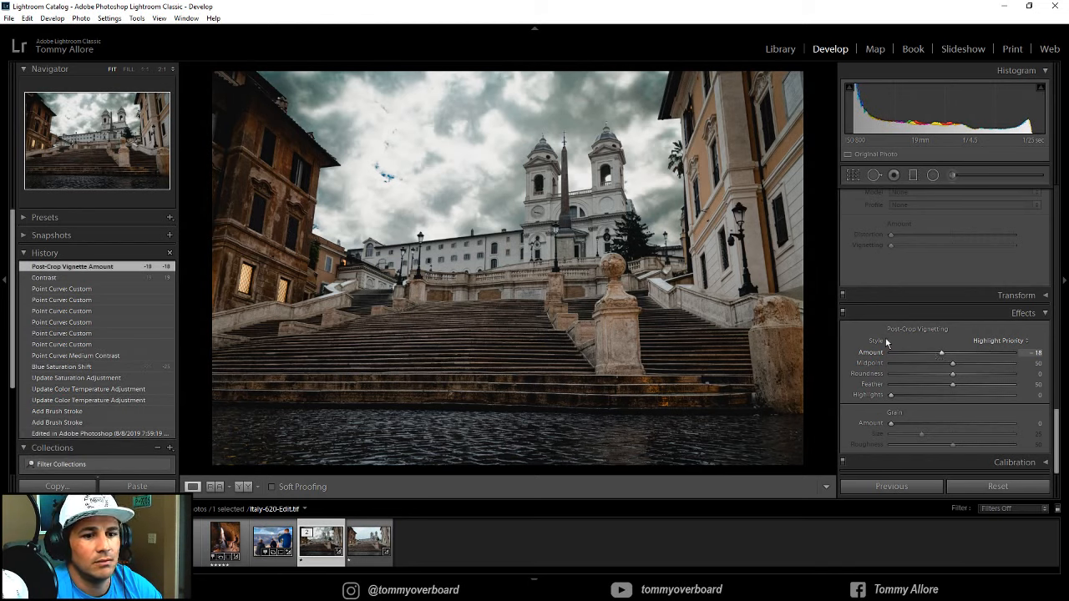
Brighten the steps photo by setting its exposure to +0.43
{"action": "scroll", "coordinate": [873, 335], "scroll_direction": "up", "scroll_amount": 3}
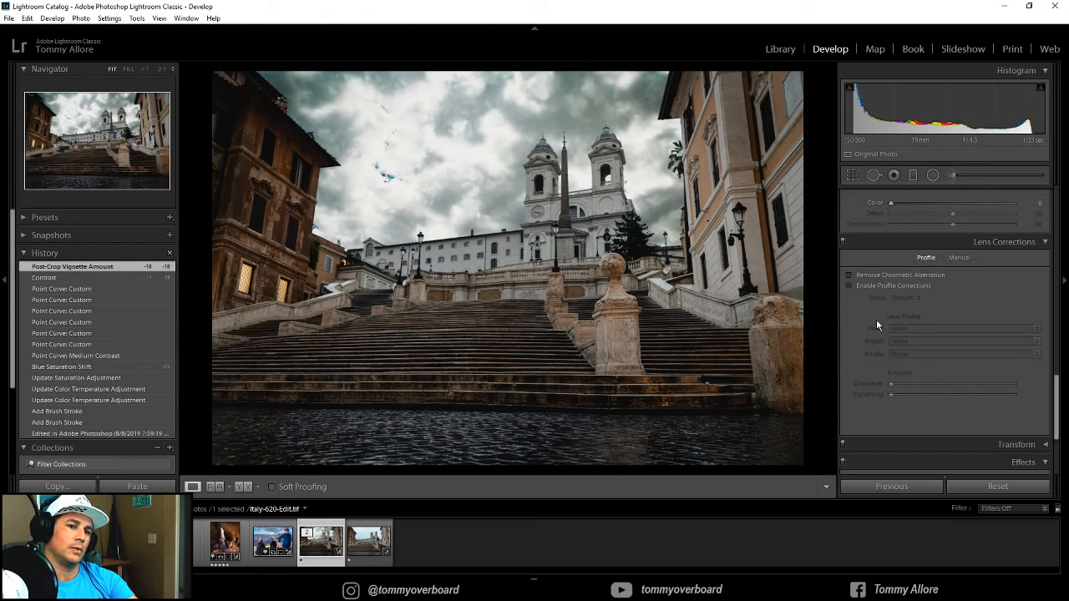
{"action": "scroll", "coordinate": [876, 319], "scroll_direction": "up", "scroll_amount": 3}
{"action": "scroll", "coordinate": [877, 321], "scroll_direction": "up", "scroll_amount": 5}
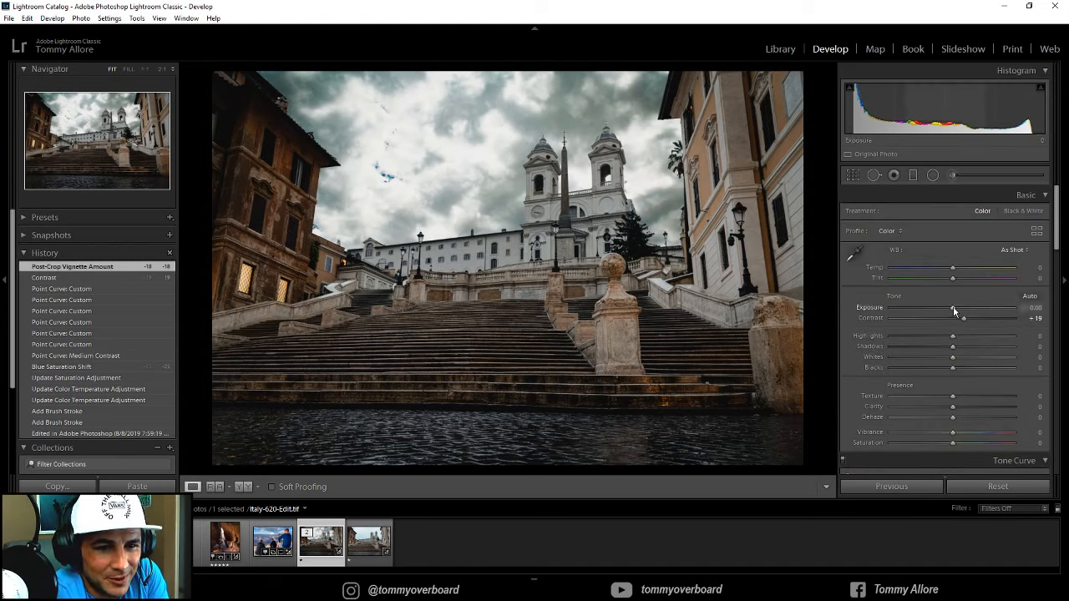
{"action": "left_click_drag", "start_coordinate": [953, 309], "coordinate": [958, 311]}
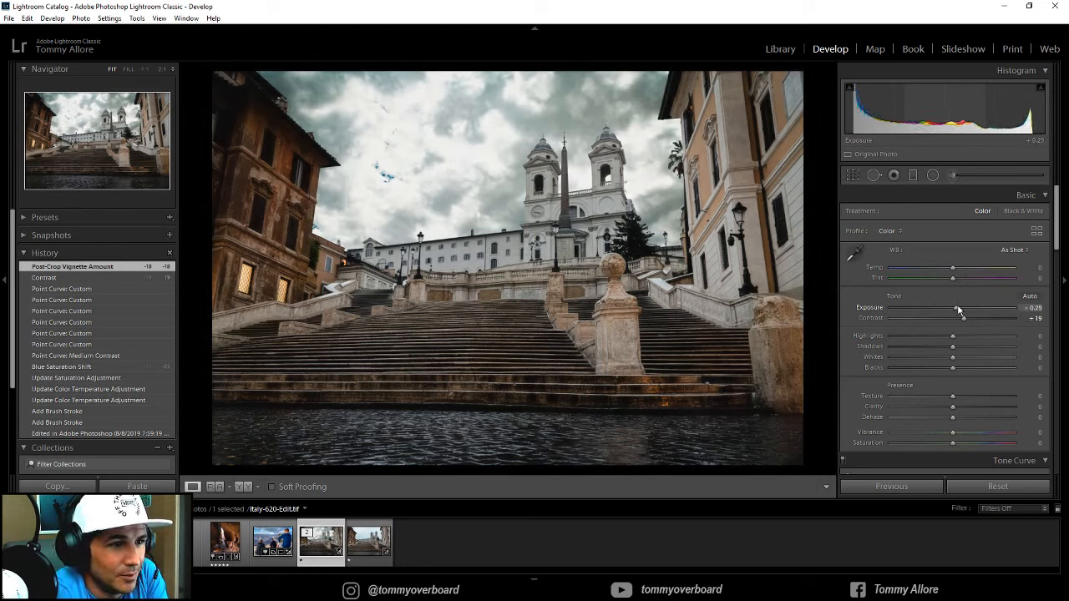
{"action": "left_click_drag", "start_coordinate": [959, 311], "coordinate": [960, 309]}
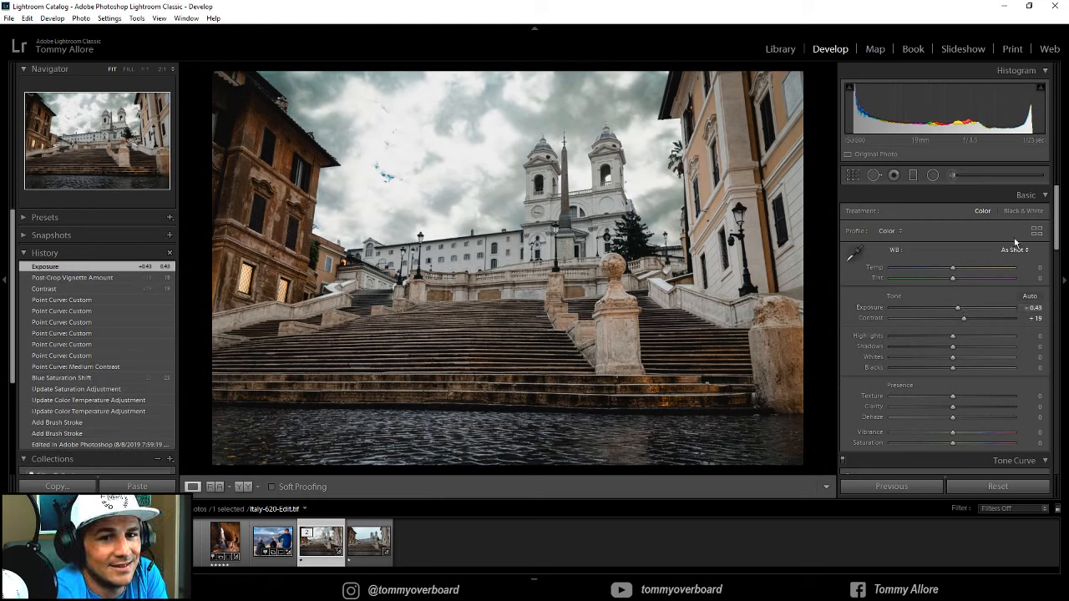
Convert the photo to black and white and straighten it along a stair edge, rotating the crop to -0.27
{"action": "left_click", "coordinate": [1024, 211]}
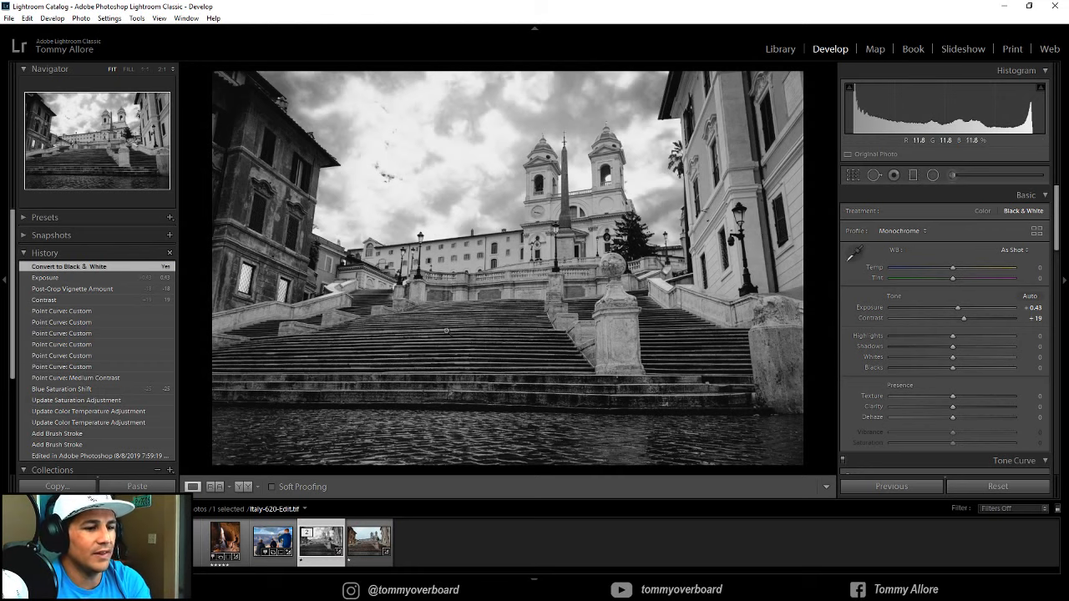
{"action": "left_click", "coordinate": [852, 175]}
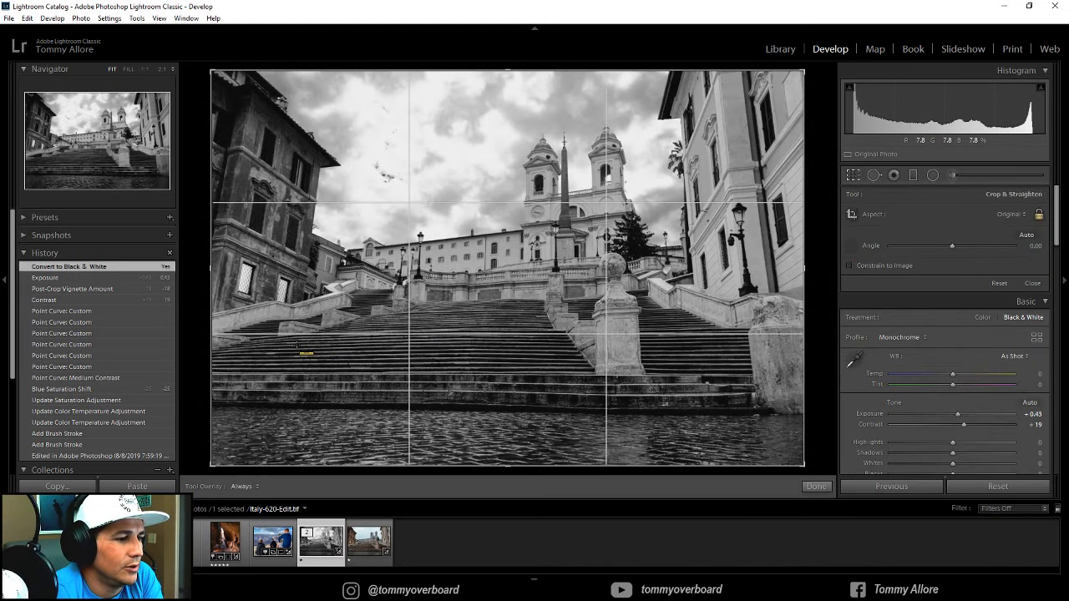
{"action": "left_click_drag", "start_coordinate": [237, 345], "coordinate": [590, 348]}
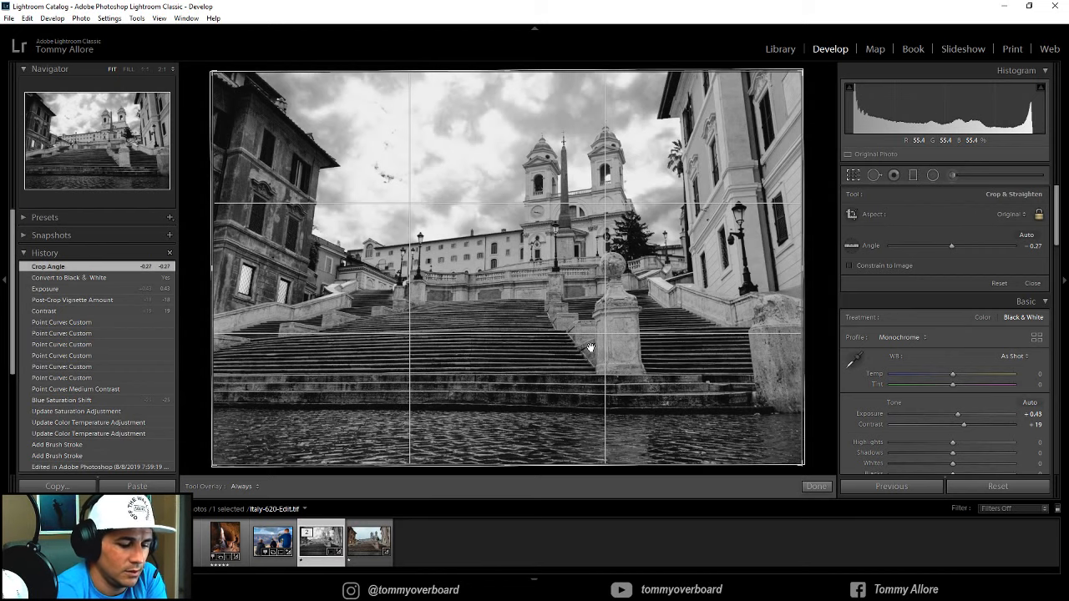
{"action": "key", "text": "Return"}
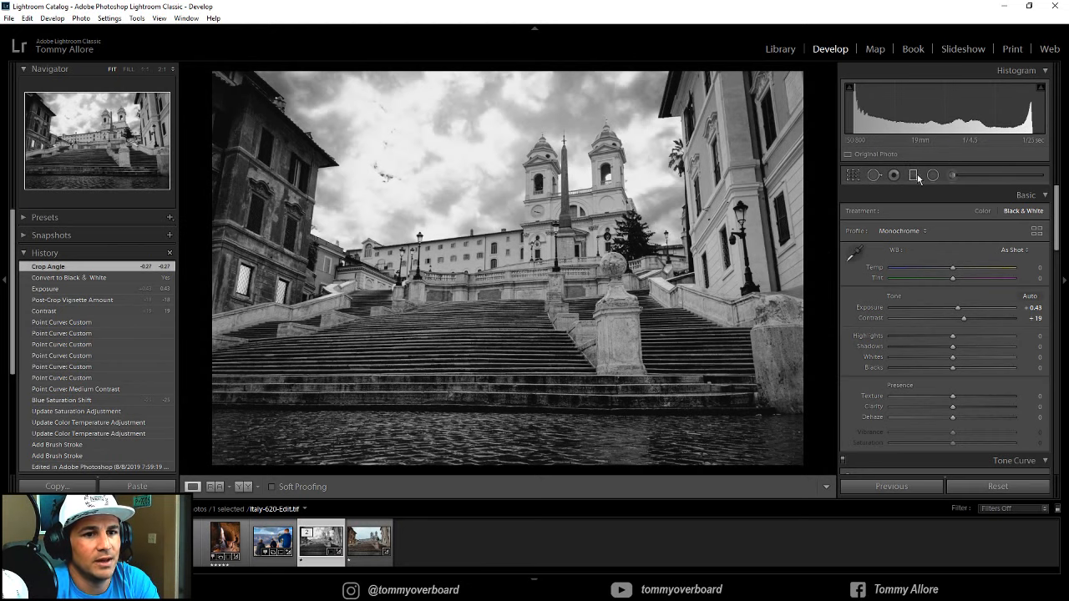
Try straightening the photo along the roofline of the long building behind the steps, and undo that rotation
{"action": "left_click", "coordinate": [853, 175]}
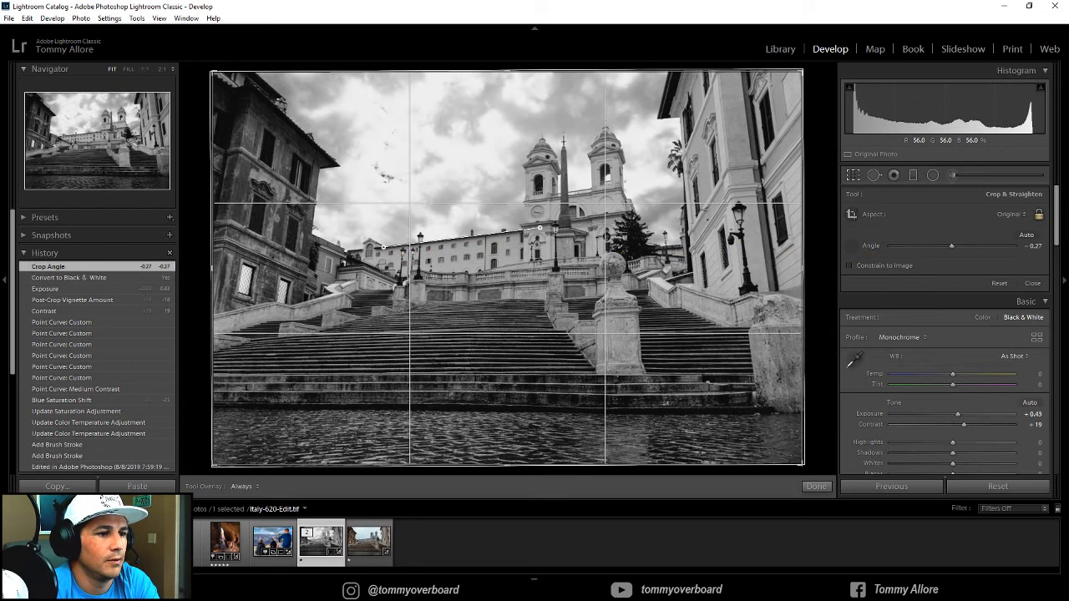
{"action": "left_click_drag", "start_coordinate": [540, 228], "coordinate": [540, 227]}
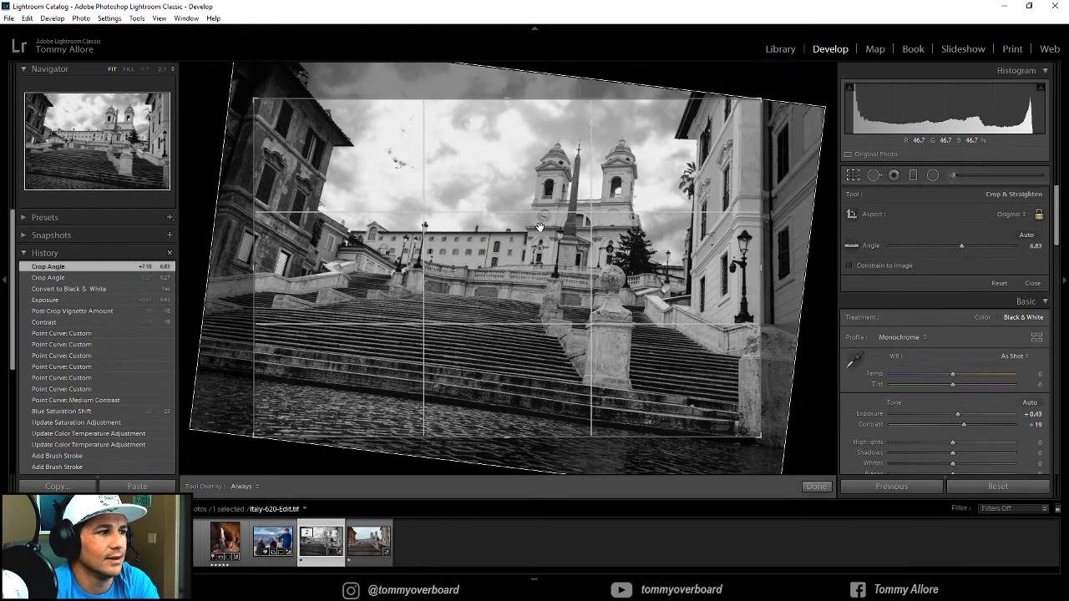
{"action": "key", "text": "Return"}
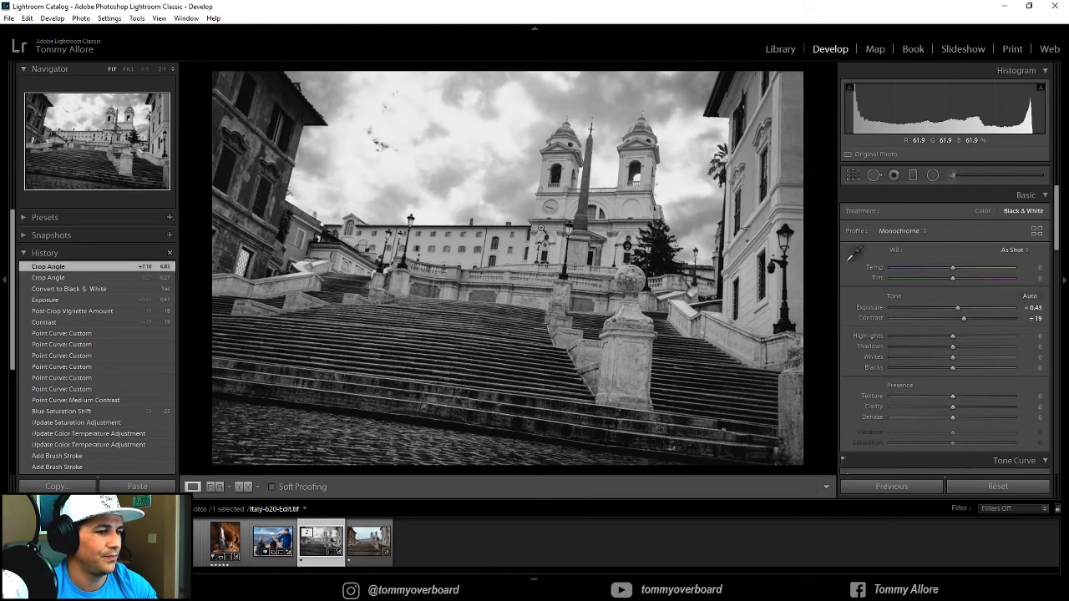
{"action": "key", "text": "ctrl+z"}
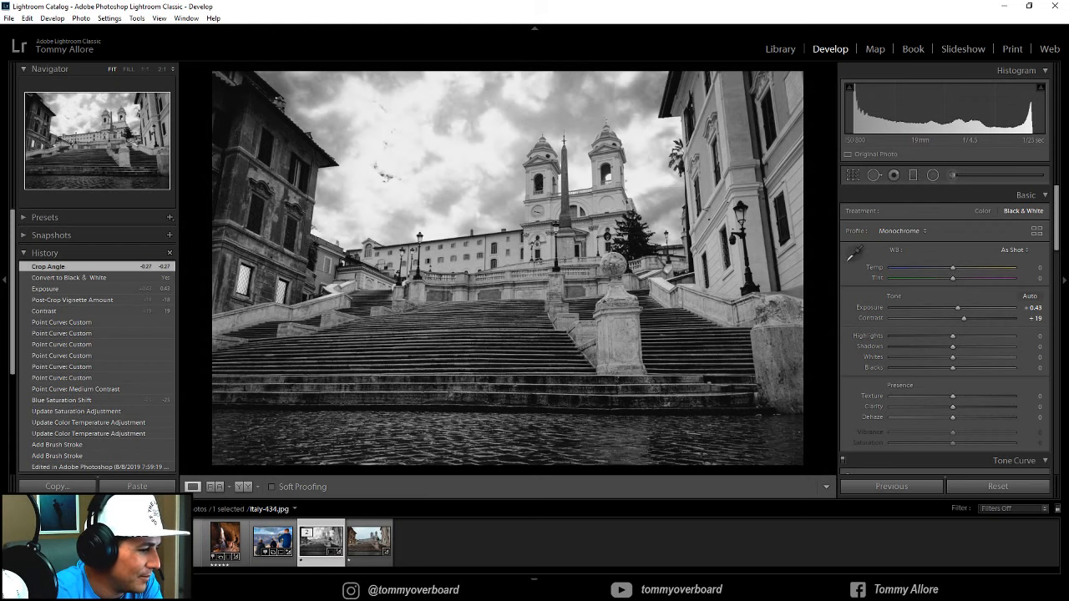
Open the uniformed guard photo Italy-434.jpg for editing and inspect the guard's face up close
{"action": "left_click", "coordinate": [182, 543]}
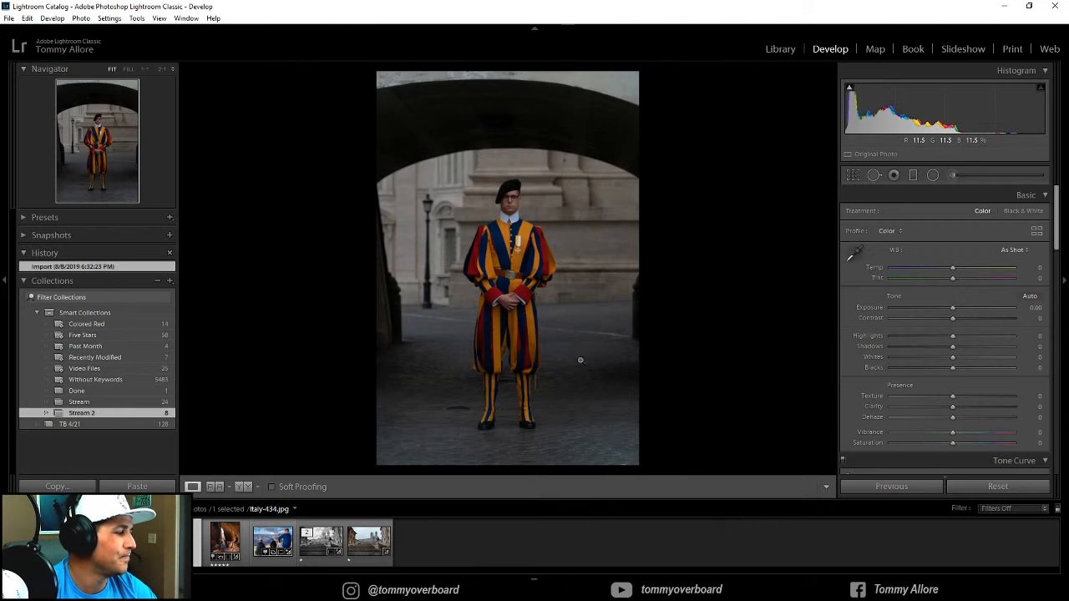
{"action": "left_click", "coordinate": [514, 200]}
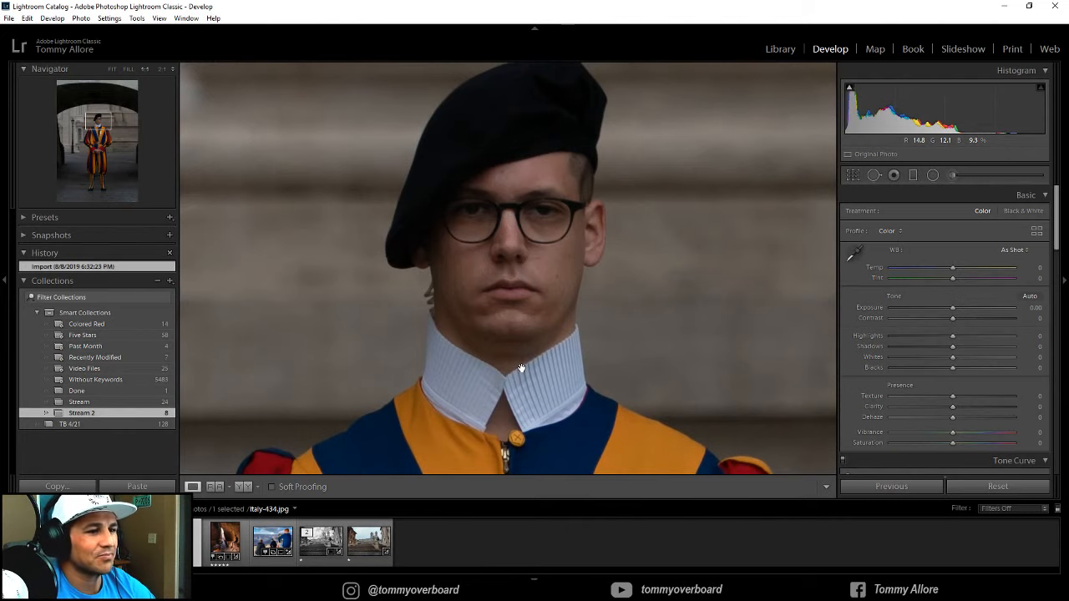
{"action": "left_click", "coordinate": [511, 255]}
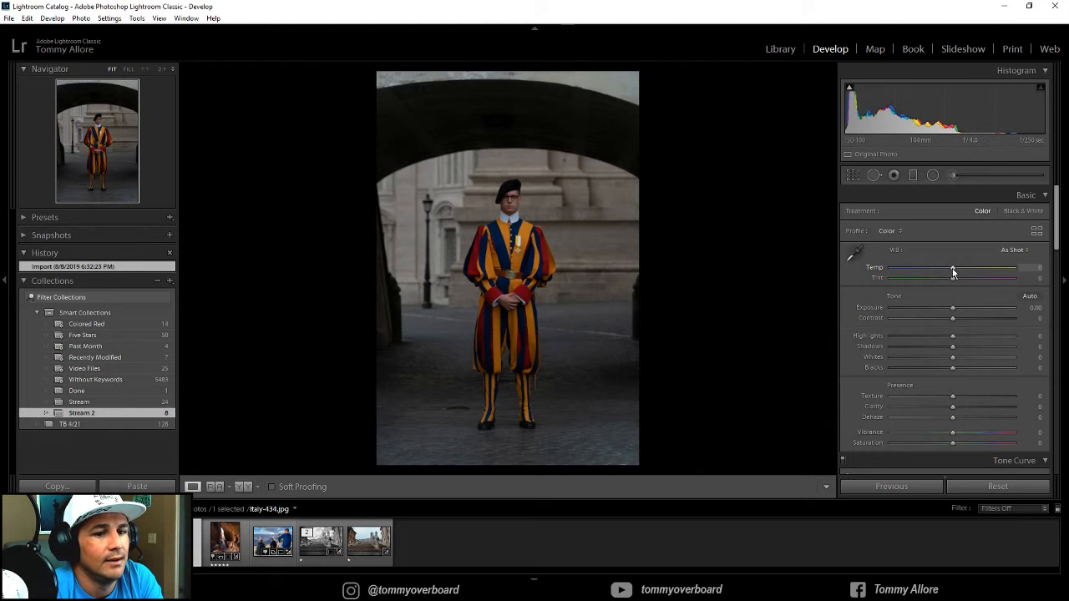
Enable chromatic aberration removal and lens profile corrections for the guard photo
{"action": "scroll", "coordinate": [877, 296], "scroll_direction": "down", "scroll_amount": 10}
{"action": "left_click", "coordinate": [849, 294]}
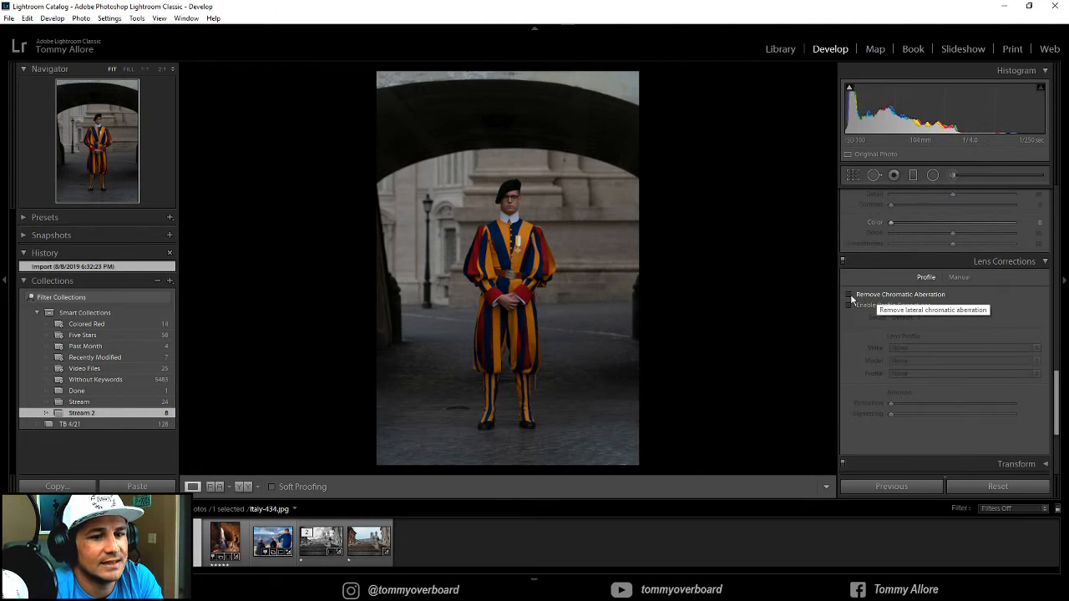
{"action": "left_click", "coordinate": [847, 305]}
Set the guard photo's temperature to +5 and its exposure to +0.79, checking the face up close
{"action": "scroll", "coordinate": [909, 309], "scroll_direction": "up", "scroll_amount": 5}
{"action": "scroll", "coordinate": [910, 315], "scroll_direction": "up", "scroll_amount": 4}
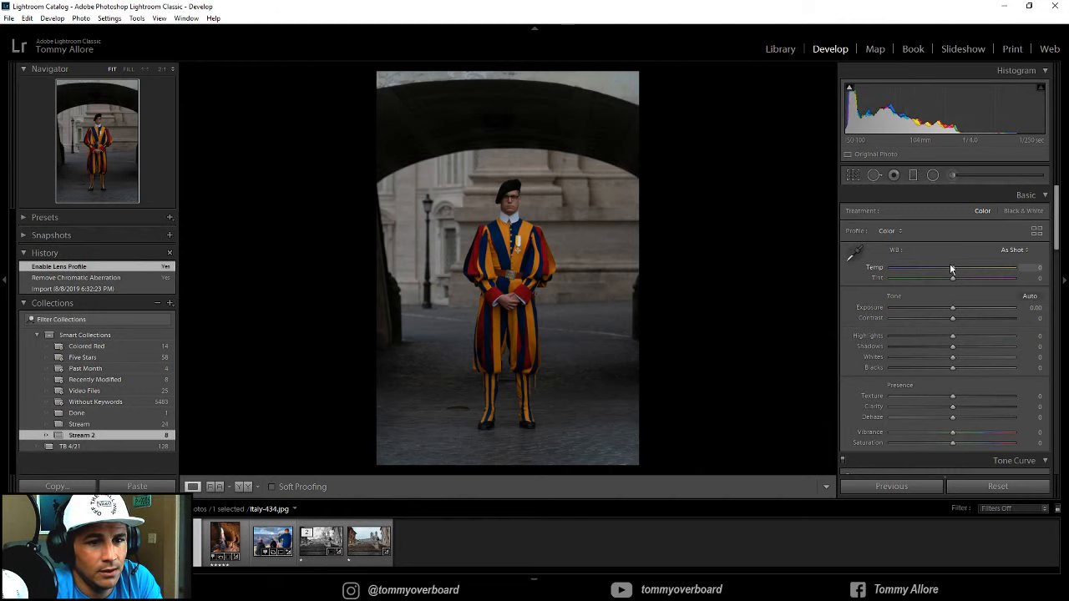
{"action": "left_click_drag", "start_coordinate": [953, 270], "coordinate": [955, 270]}
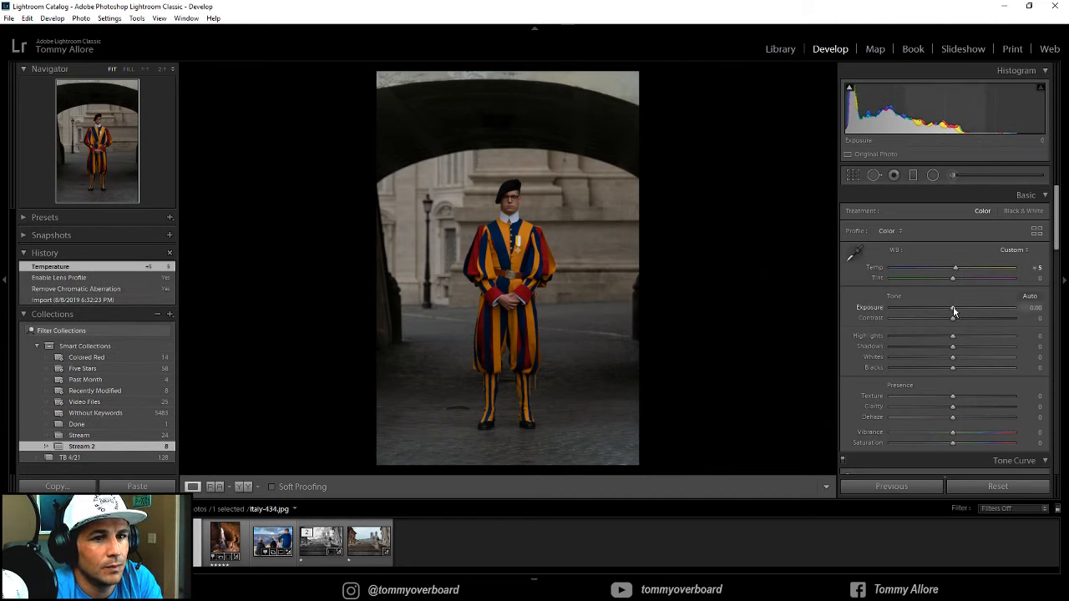
{"action": "left_click_drag", "start_coordinate": [953, 308], "coordinate": [964, 310]}
{"action": "left_click", "coordinate": [511, 203]}
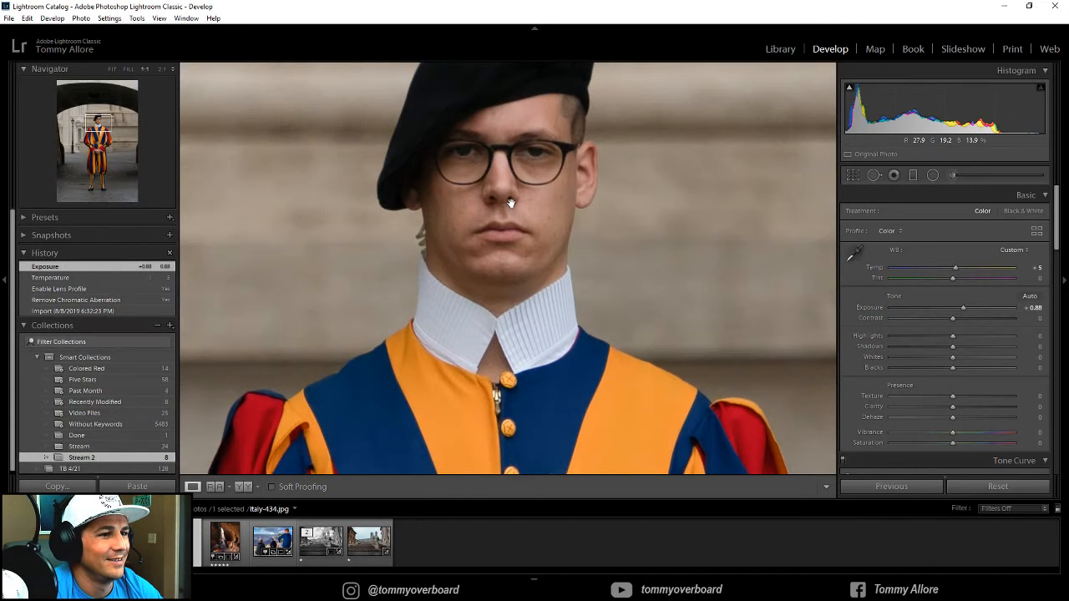
{"action": "left_click", "coordinate": [511, 203]}
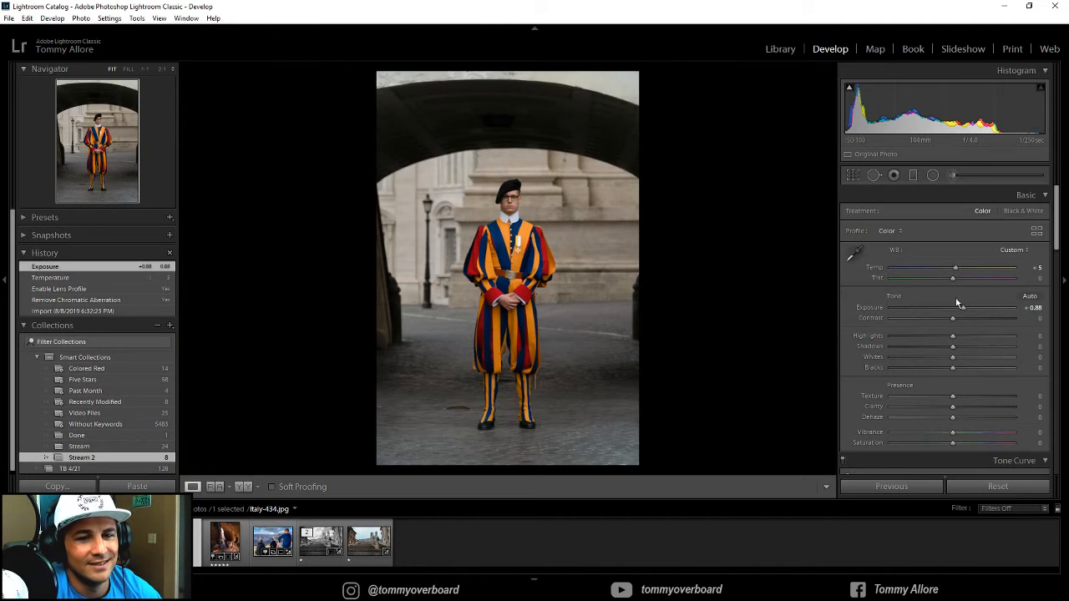
{"action": "left_click_drag", "start_coordinate": [964, 307], "coordinate": [963, 310]}
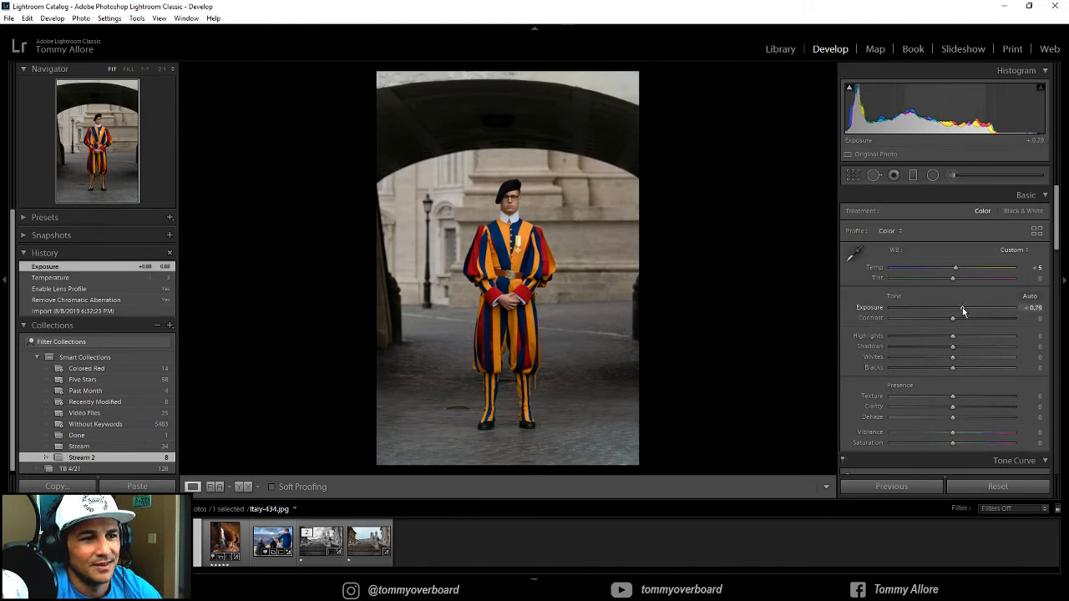
Set highlights to -75, shadows to +38, whites to +28, blacks to -19, clarity to +7, dehaze to +5, vibrance to +5 and saturation to -4
{"action": "left_click_drag", "start_coordinate": [953, 336], "coordinate": [939, 369]}
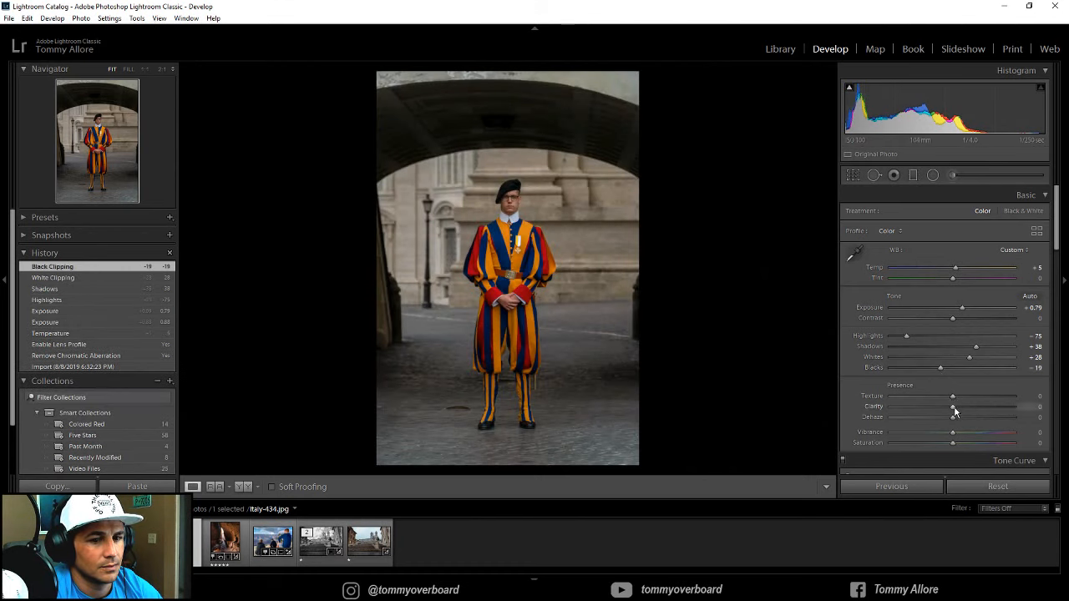
{"action": "left_click_drag", "start_coordinate": [953, 407], "coordinate": [949, 443]}
{"action": "scroll", "coordinate": [857, 392], "scroll_direction": "down", "scroll_amount": 2}
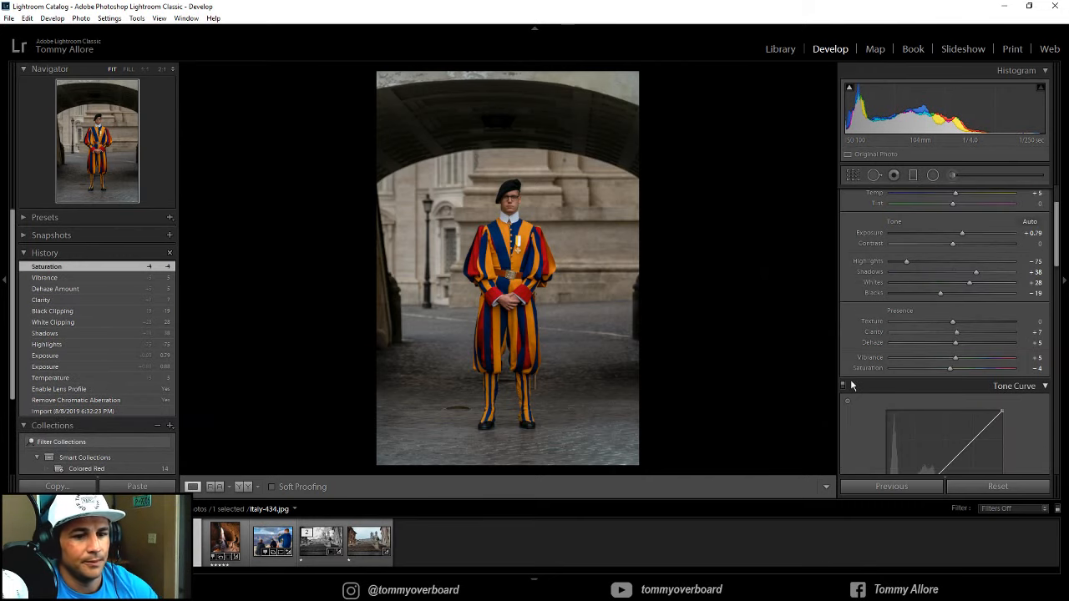
Crop the guard photo to the 4 x 5 / 8 x 10 aspect ratio and shift the frame to include more ground below his feet
{"action": "left_click", "coordinate": [852, 177]}
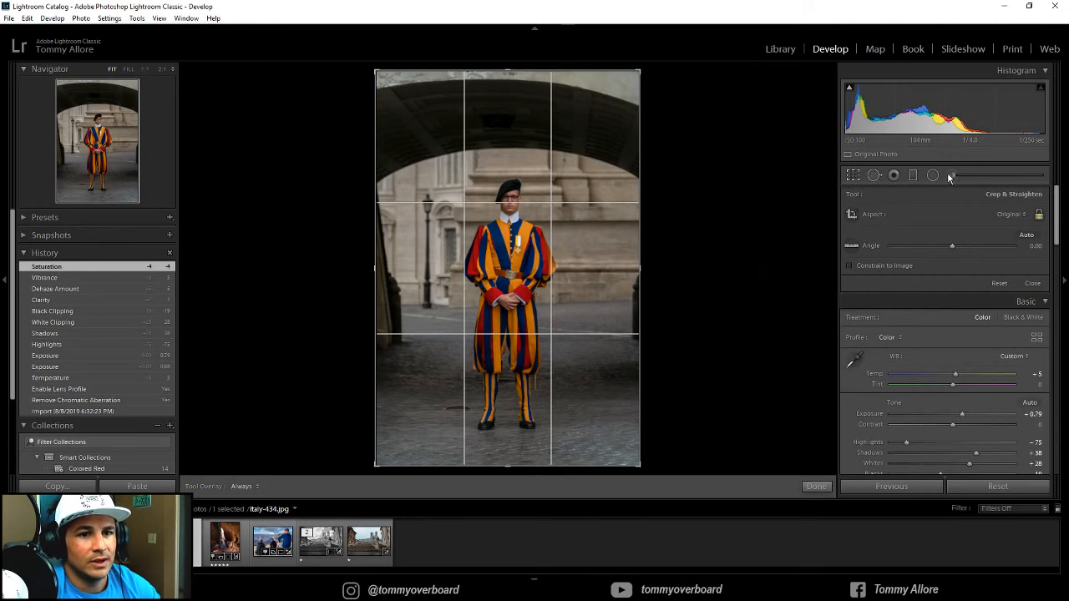
{"action": "left_click", "coordinate": [1011, 215]}
{"action": "left_click", "coordinate": [967, 281]}
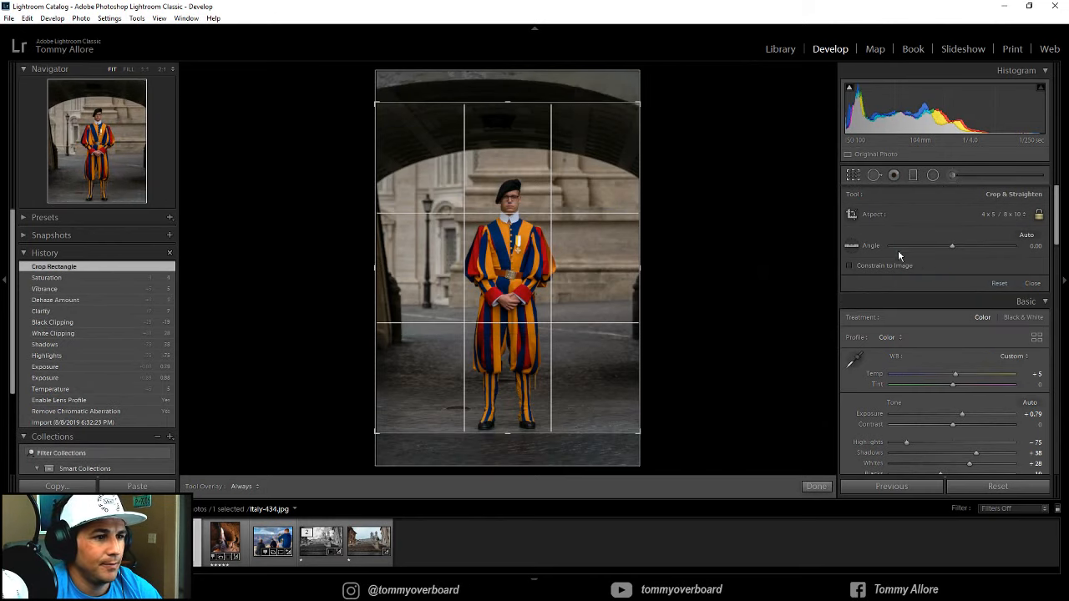
{"action": "mouse_move", "coordinate": [506, 145]}
{"action": "left_mouse_down"}
{"action": "mouse_move", "coordinate": [508, 153]}
{"action": "mouse_move", "coordinate": [508, 125]}
{"action": "left_mouse_up"}
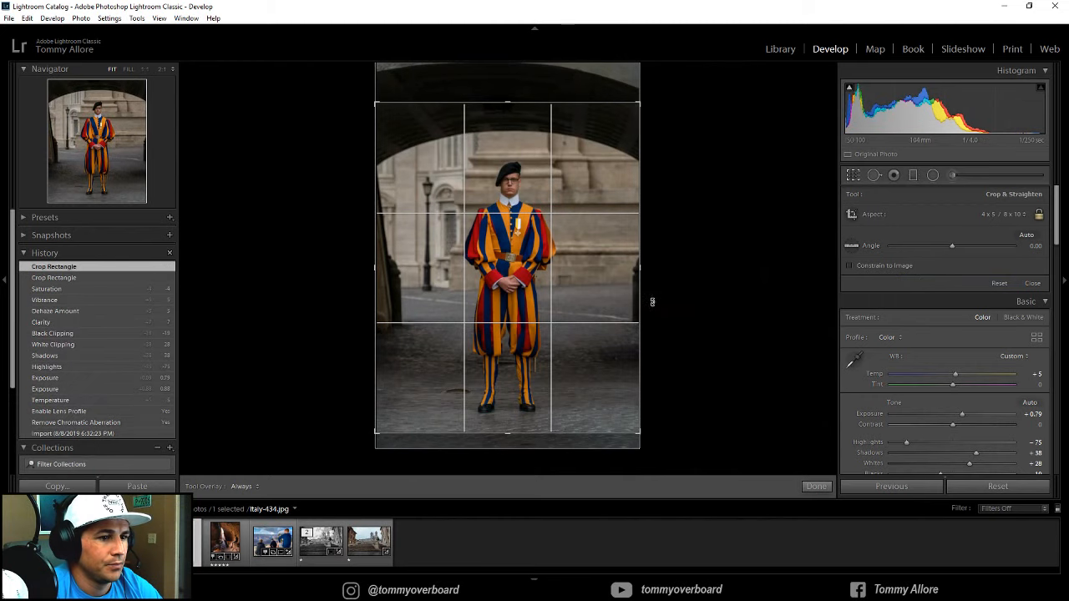
Tighten the guard photo's crop around him at the same aspect ratio, cutting out the dark archway, and apply it
{"action": "left_click_drag", "start_coordinate": [642, 272], "coordinate": [634, 270]}
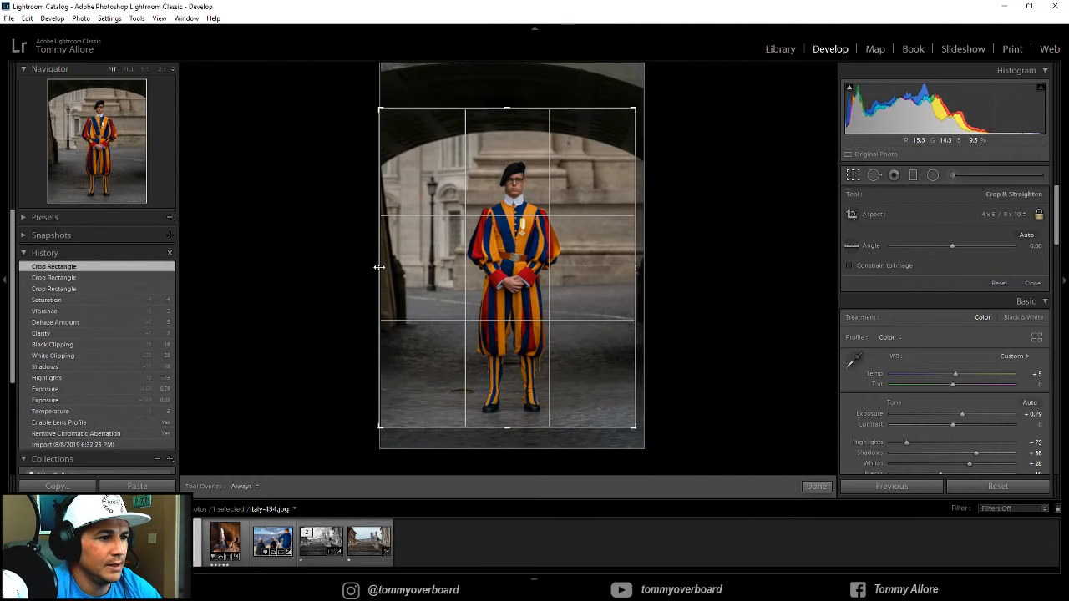
{"action": "left_click_drag", "start_coordinate": [379, 269], "coordinate": [394, 268]}
{"action": "left_click_drag", "start_coordinate": [474, 277], "coordinate": [482, 263]}
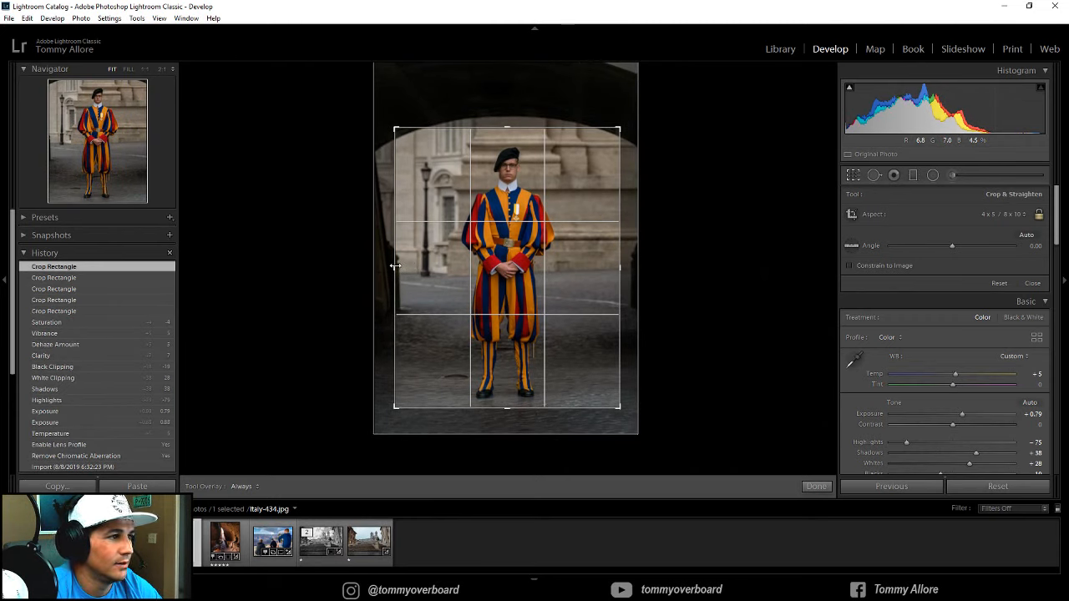
{"action": "left_click_drag", "start_coordinate": [395, 268], "coordinate": [407, 268]}
{"action": "left_click_drag", "start_coordinate": [494, 279], "coordinate": [496, 272]}
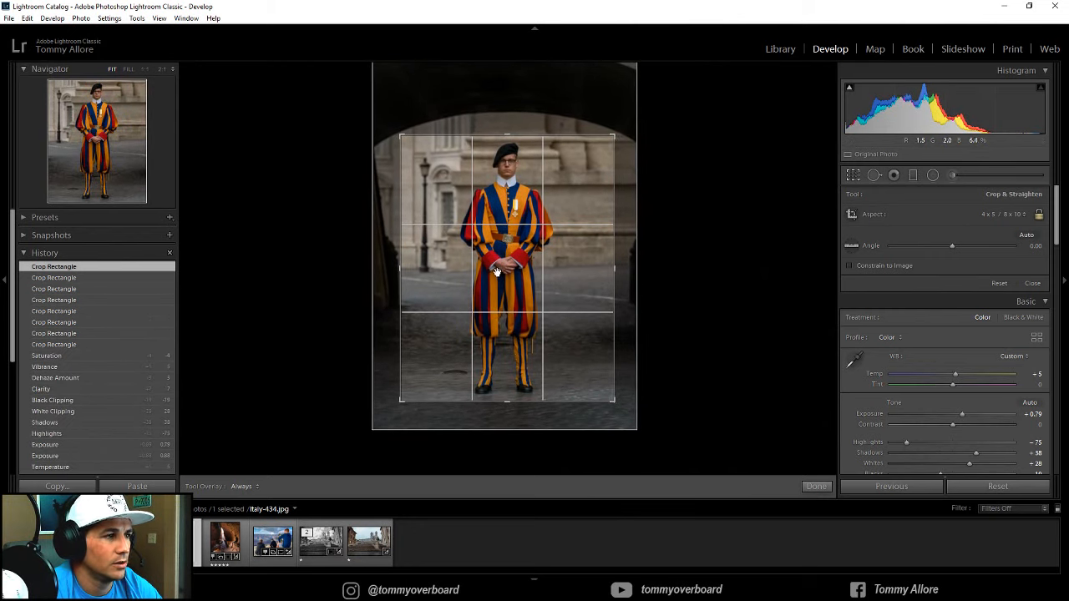
{"action": "left_click_drag", "start_coordinate": [507, 136], "coordinate": [507, 132]}
{"action": "left_click_drag", "start_coordinate": [513, 393], "coordinate": [517, 375]}
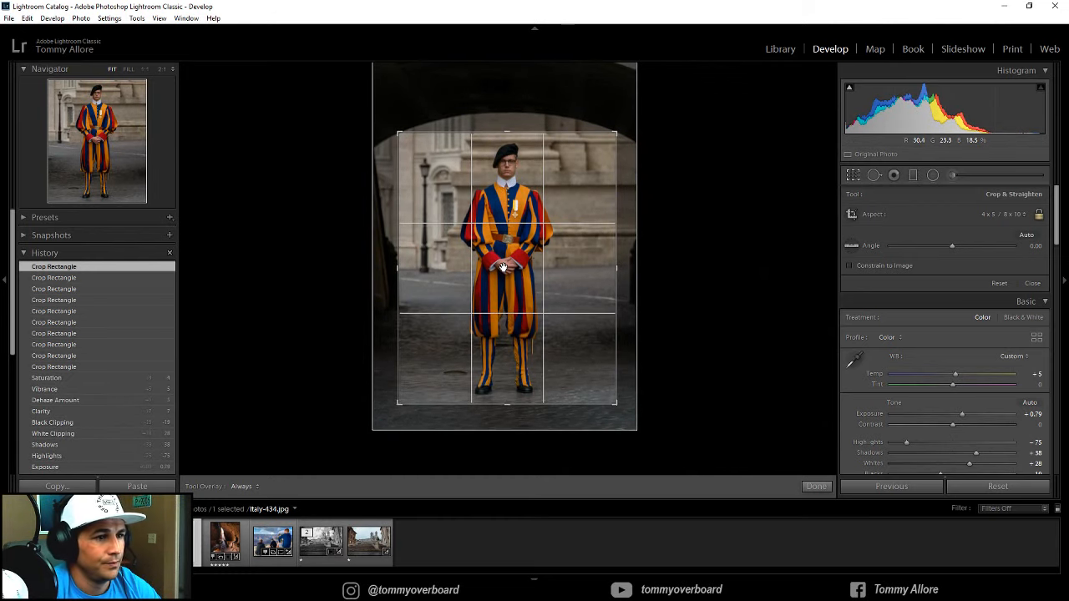
{"action": "key", "text": "Return"}
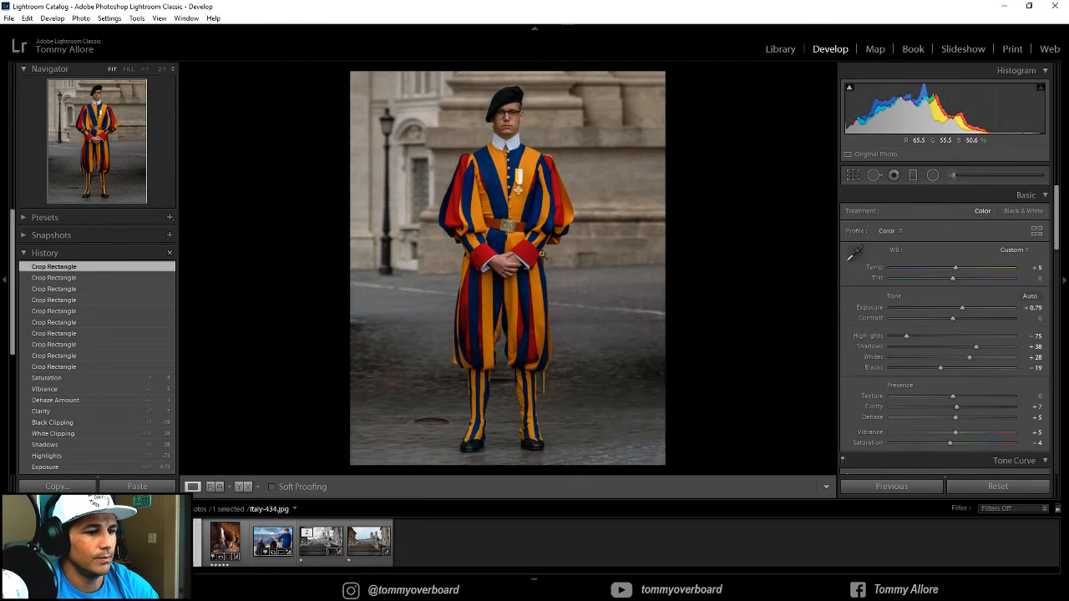
Reopen the crop and shift the photo slightly so the guard is centred horizontally in the frame
{"action": "left_click", "coordinate": [853, 175]}
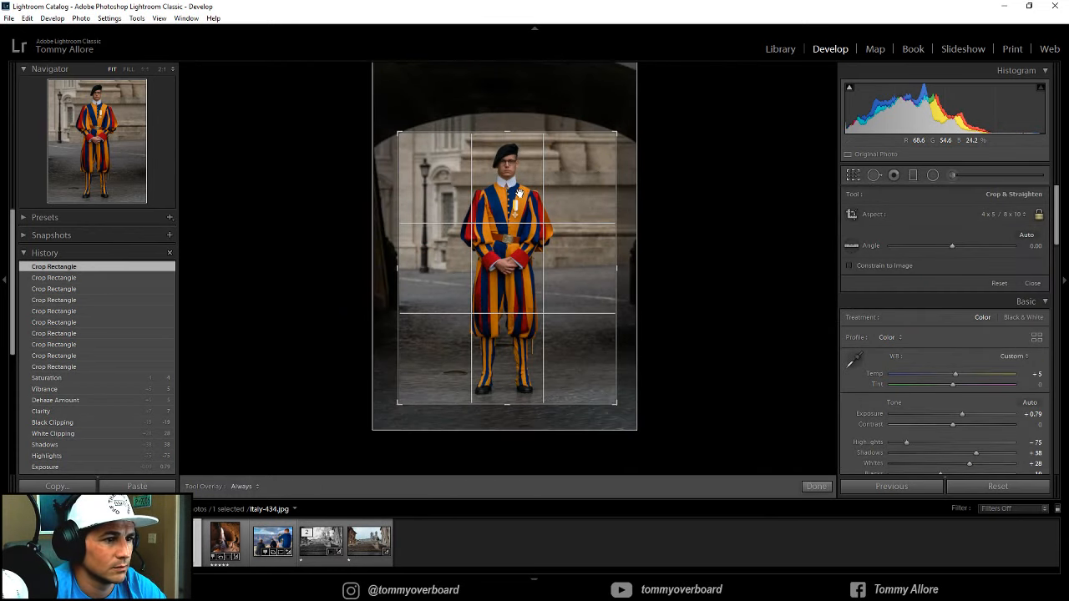
{"action": "left_click_drag", "start_coordinate": [516, 193], "coordinate": [518, 192]}
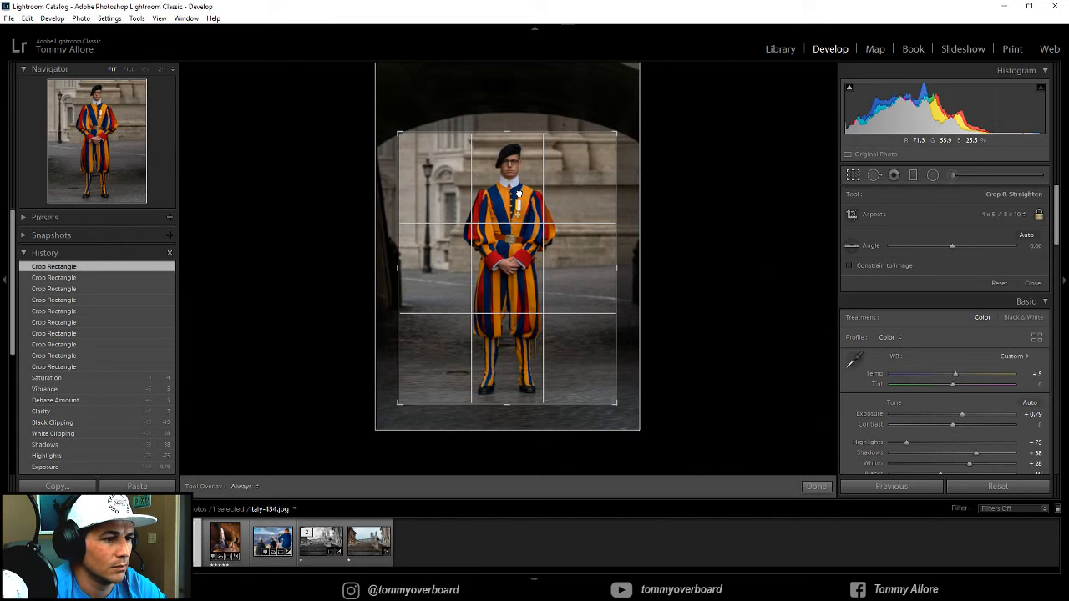
{"action": "key", "text": "Return"}
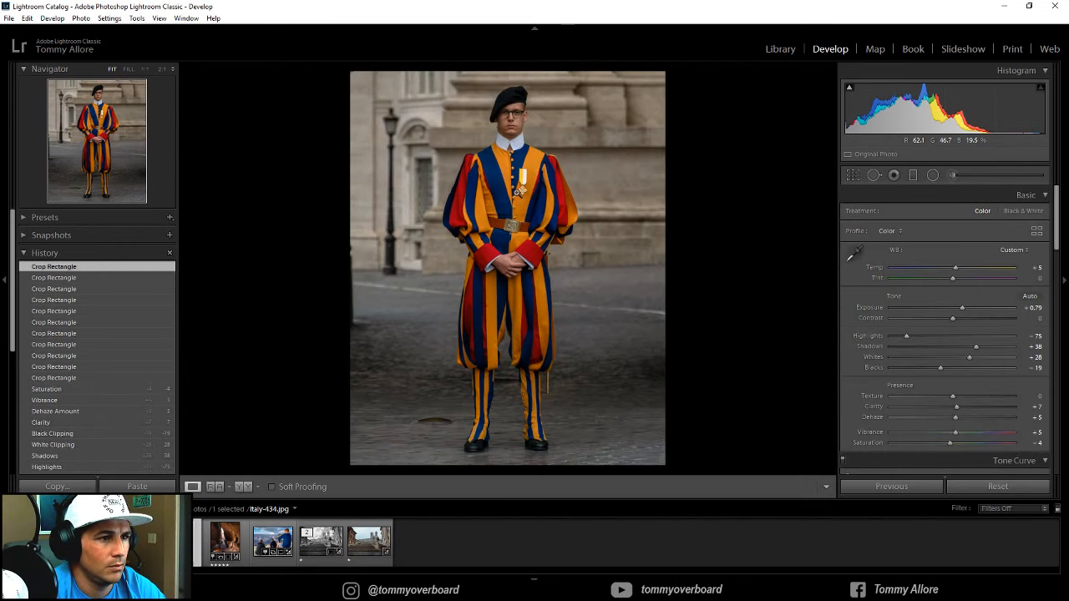
Apply the Medium Contrast point curve to the guard photo and fine-tune the curve's shadow portion
{"action": "scroll", "coordinate": [856, 379], "scroll_direction": "down", "scroll_amount": 3}
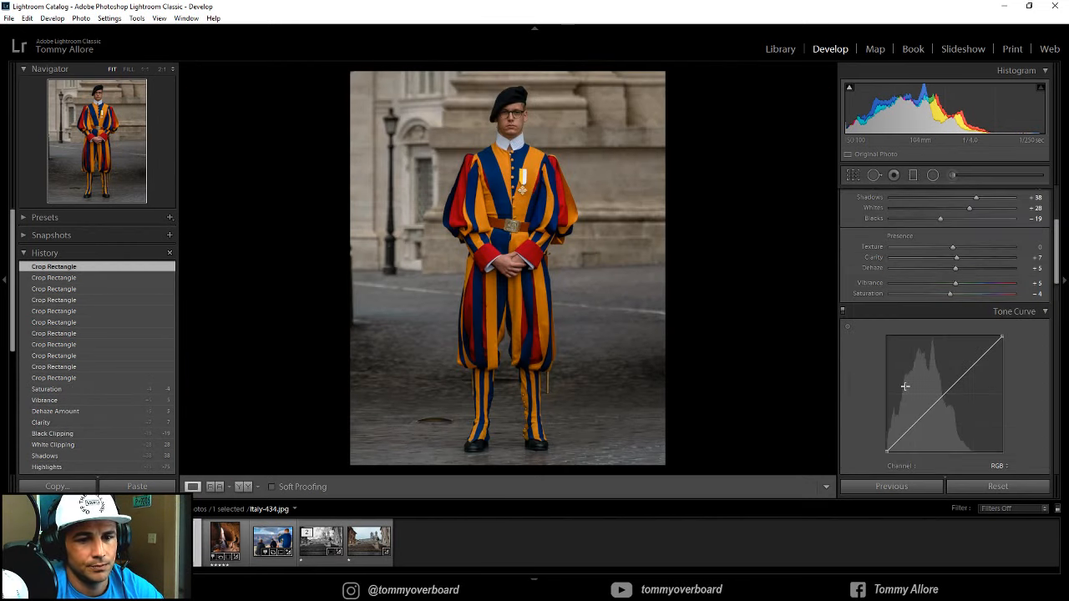
{"action": "scroll", "coordinate": [905, 386], "scroll_direction": "down", "scroll_amount": 2}
{"action": "left_click", "coordinate": [912, 411]}
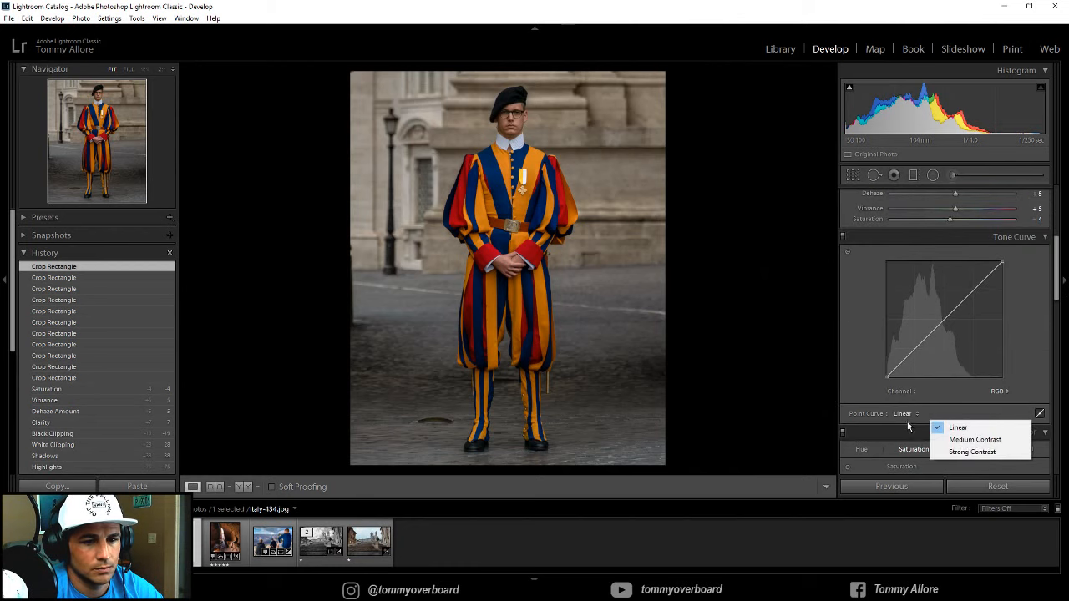
{"action": "left_click", "coordinate": [958, 436]}
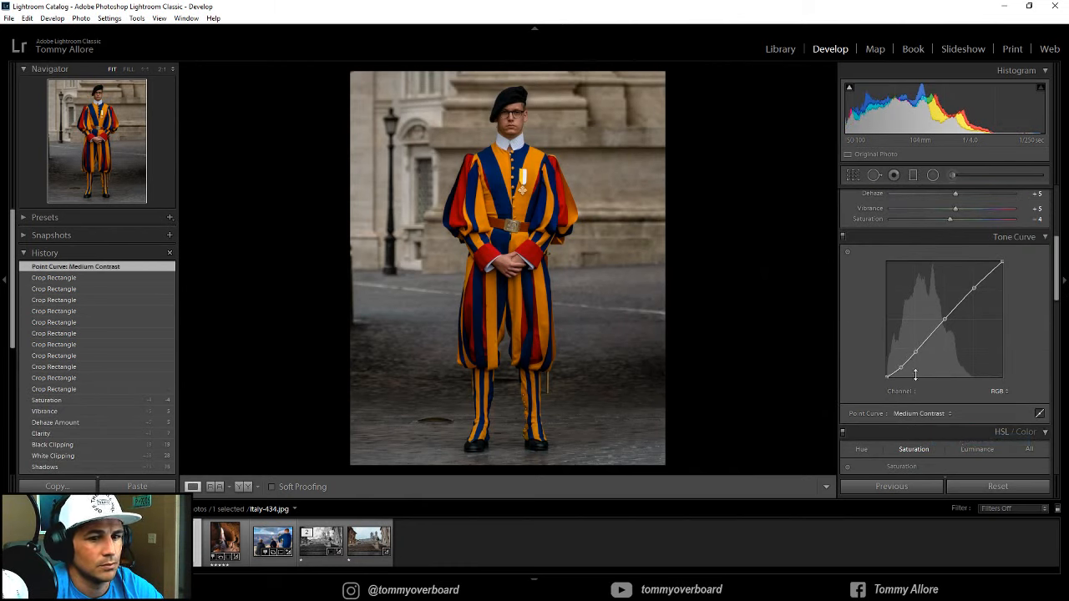
{"action": "left_click_drag", "start_coordinate": [900, 368], "coordinate": [930, 345]}
Set the guard photo's sharpening amount to 64 and its masking to 81
{"action": "scroll", "coordinate": [866, 367], "scroll_direction": "down", "scroll_amount": 8}
{"action": "scroll", "coordinate": [866, 369], "scroll_direction": "down", "scroll_amount": 2}
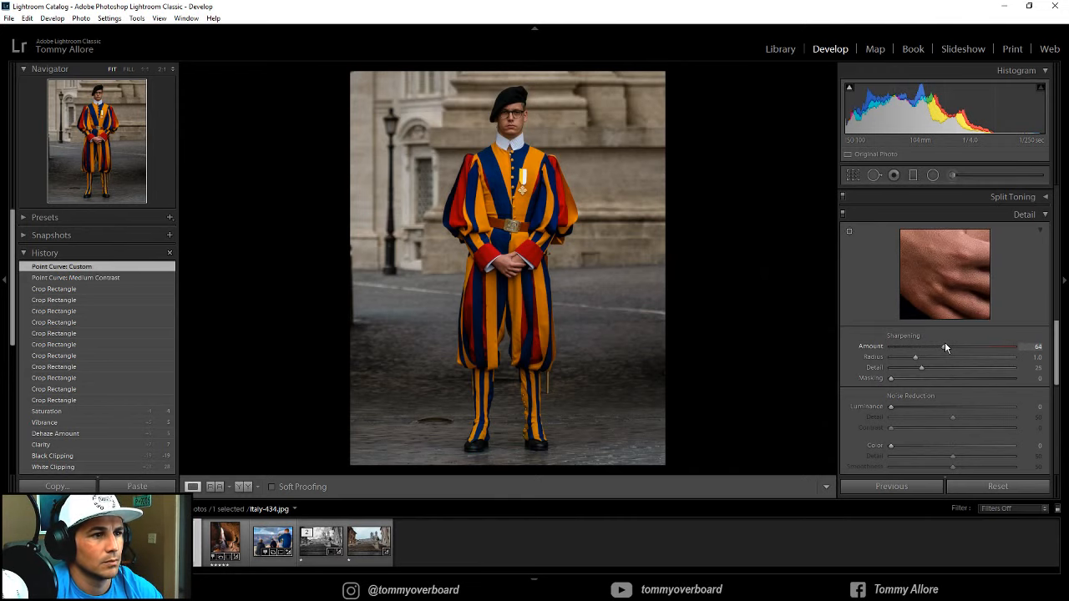
{"action": "left_click_drag", "start_coordinate": [945, 346], "coordinate": [944, 346]}
{"action": "left_click_drag", "start_coordinate": [890, 379], "coordinate": [992, 379]}
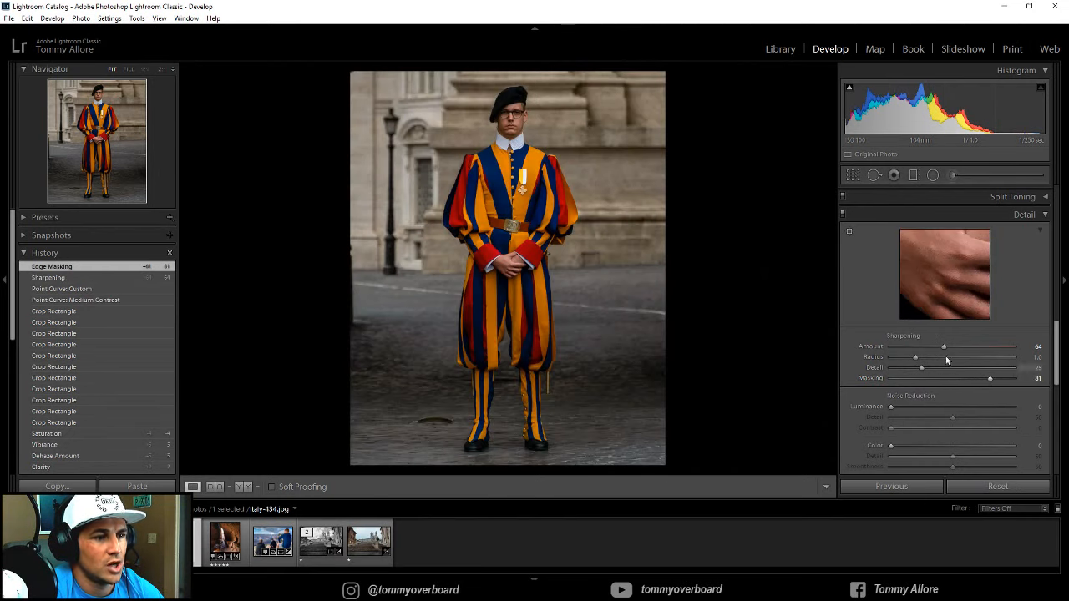
Add a dark post-crop vignette with an amount of -11 in Highlight Priority style
{"action": "scroll", "coordinate": [863, 342], "scroll_direction": "down", "scroll_amount": 3}
{"action": "scroll", "coordinate": [867, 376], "scroll_direction": "down", "scroll_amount": 5}
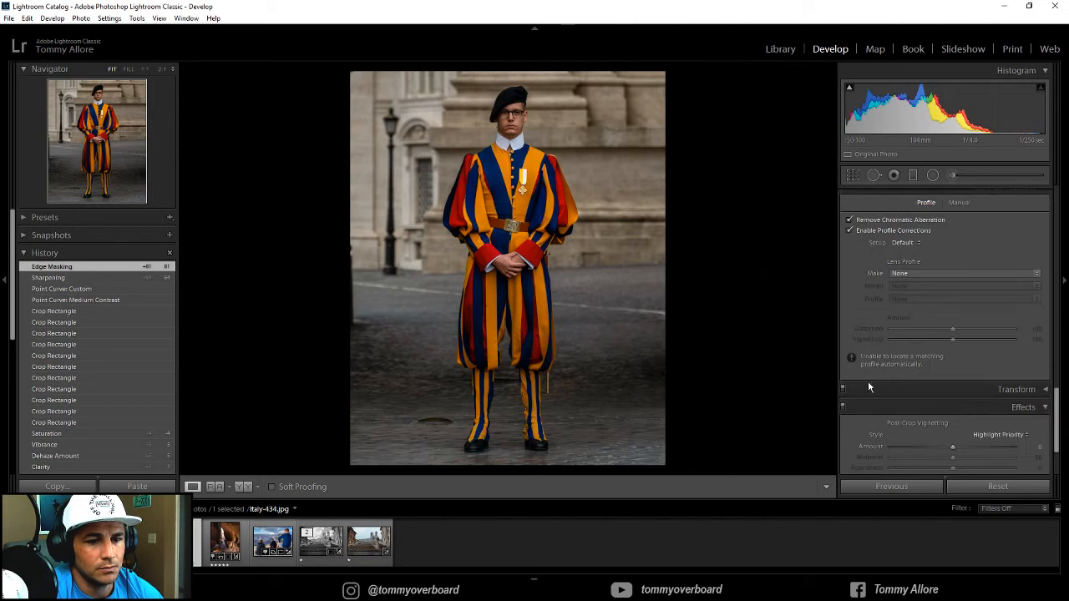
{"action": "mouse_move", "coordinate": [953, 376]}
{"action": "left_mouse_down"}
{"action": "mouse_move", "coordinate": [904, 388]}
{"action": "mouse_move", "coordinate": [949, 385]}
{"action": "left_mouse_up"}
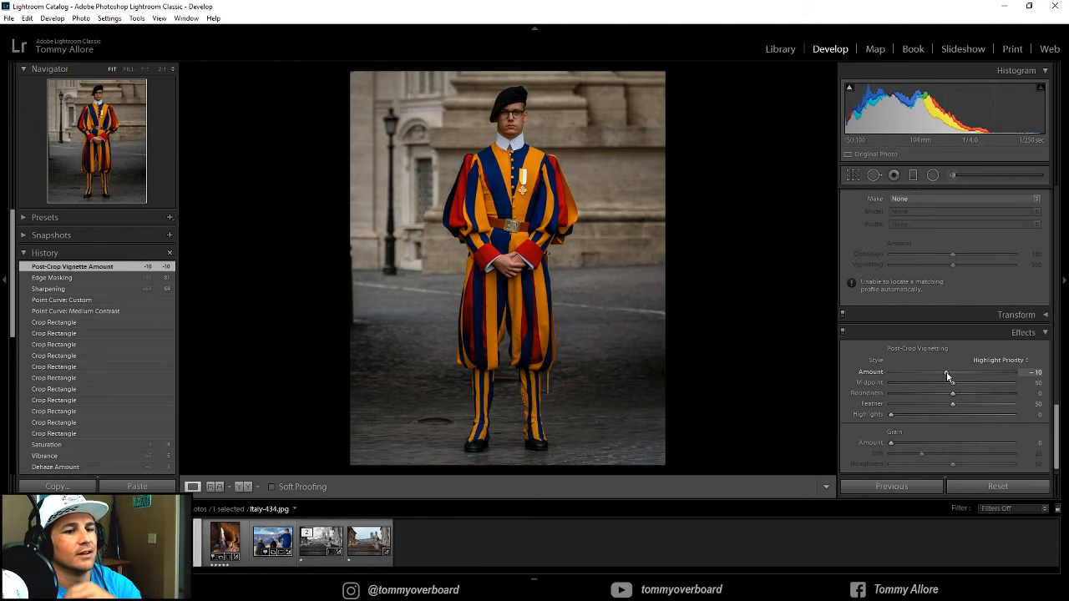
{"action": "mouse_move", "coordinate": [947, 373]}
{"action": "left_mouse_down"}
{"action": "mouse_move", "coordinate": [920, 377]}
{"action": "mouse_move", "coordinate": [945, 376]}
{"action": "left_mouse_up"}
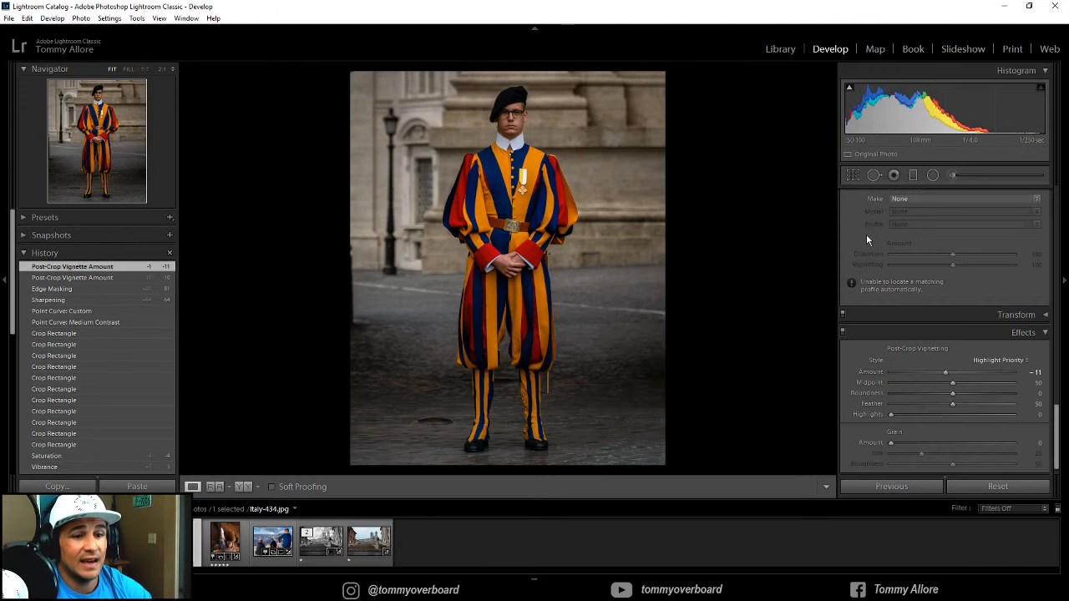
Set the guard photo's exposure to +1.38 and compare the edit with the before view
{"action": "scroll", "coordinate": [867, 234], "scroll_direction": "up", "scroll_amount": 2}
{"action": "scroll", "coordinate": [863, 237], "scroll_direction": "up", "scroll_amount": 15}
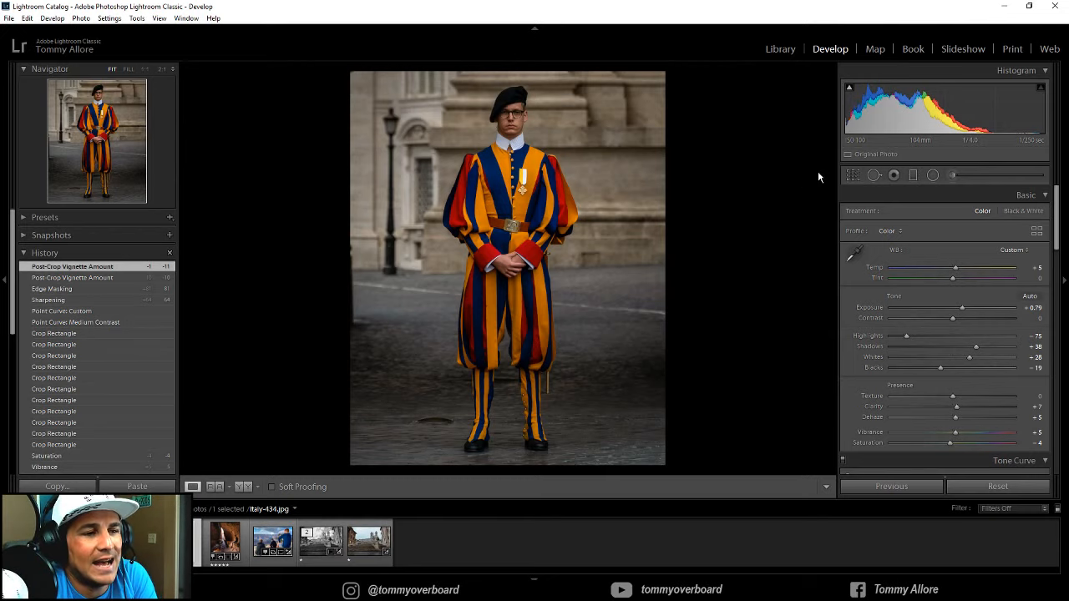
{"action": "left_click_drag", "start_coordinate": [963, 310], "coordinate": [969, 310]}
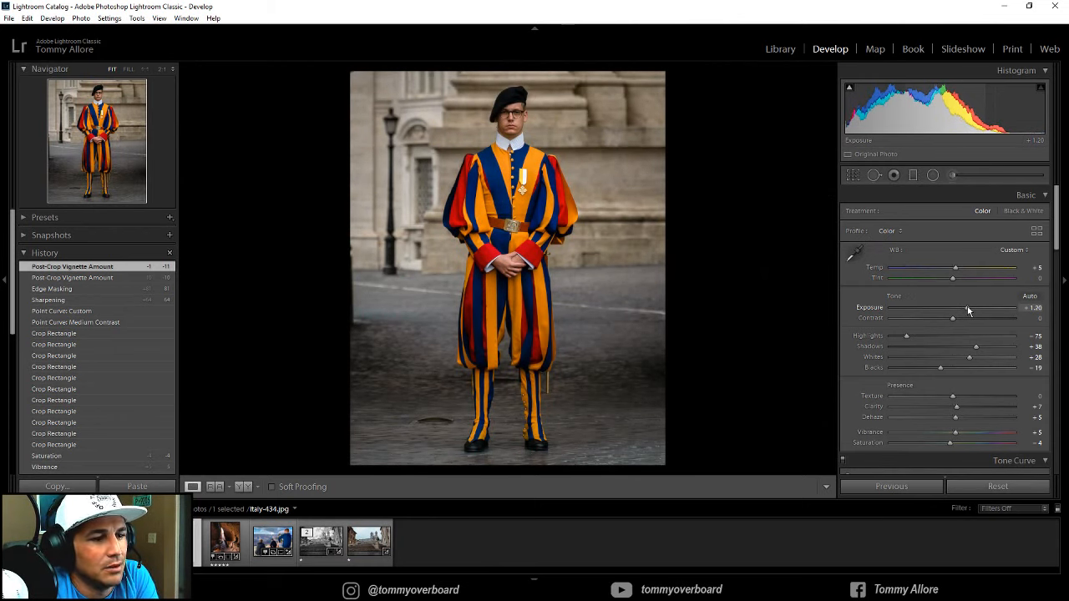
{"action": "left_click_drag", "start_coordinate": [968, 310], "coordinate": [969, 311]}
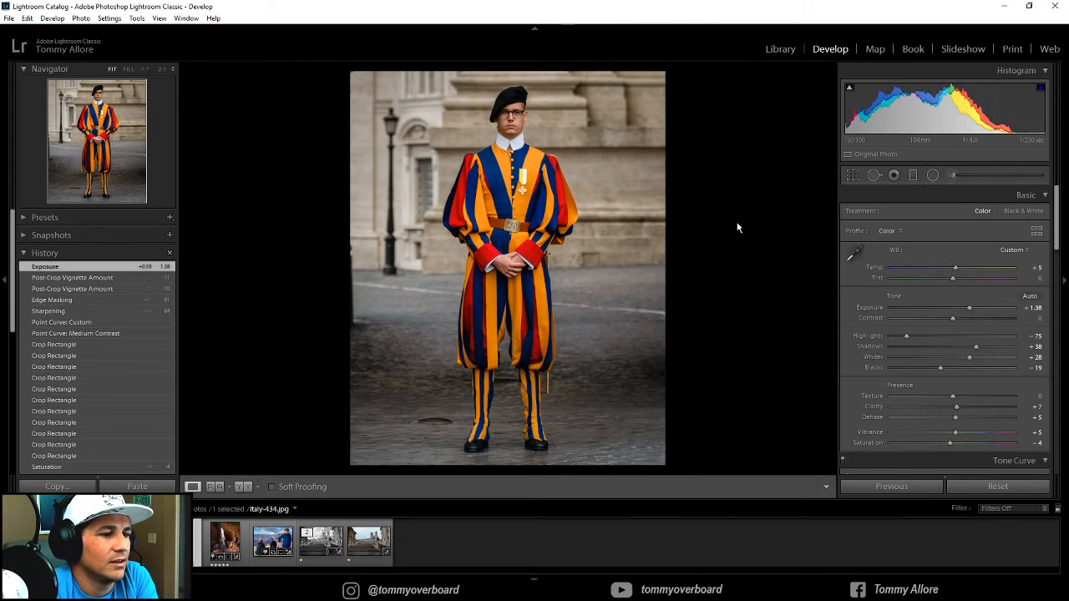
{"action": "key", "text": "backslash"}
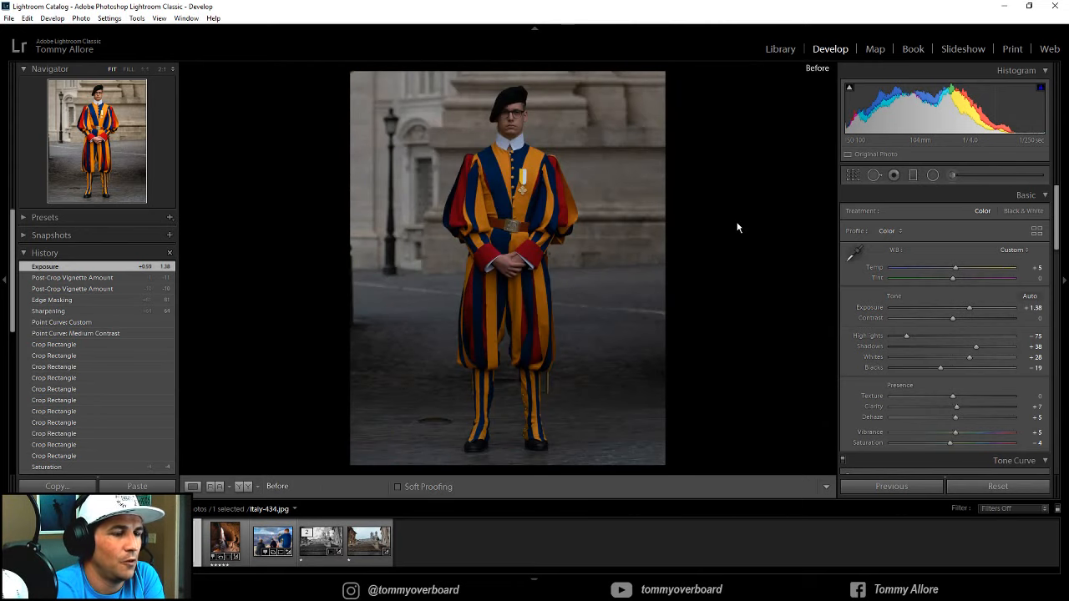
{"action": "key", "text": "backslash"}
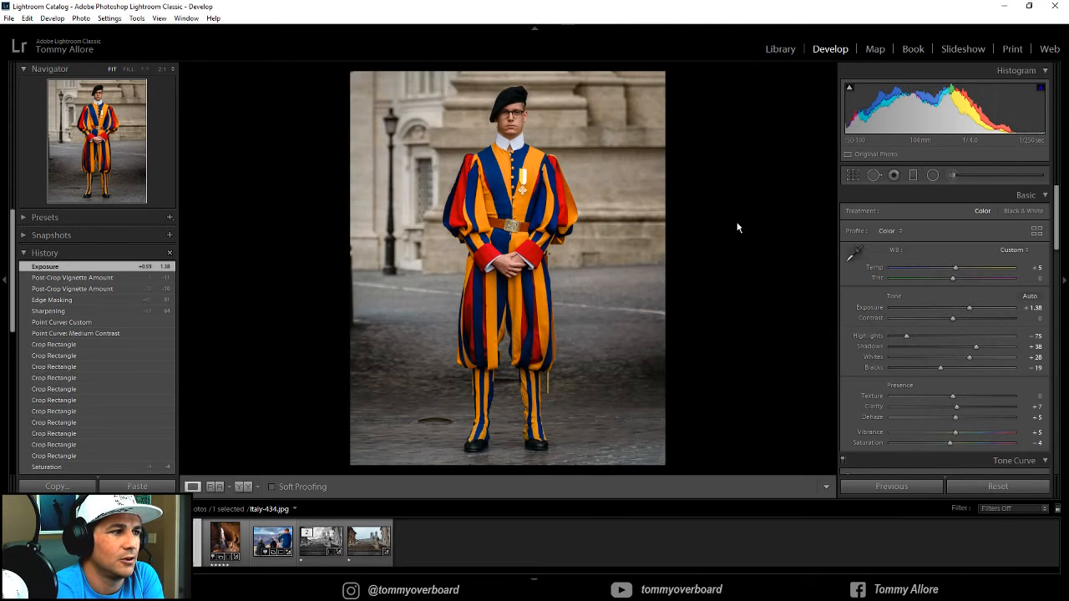